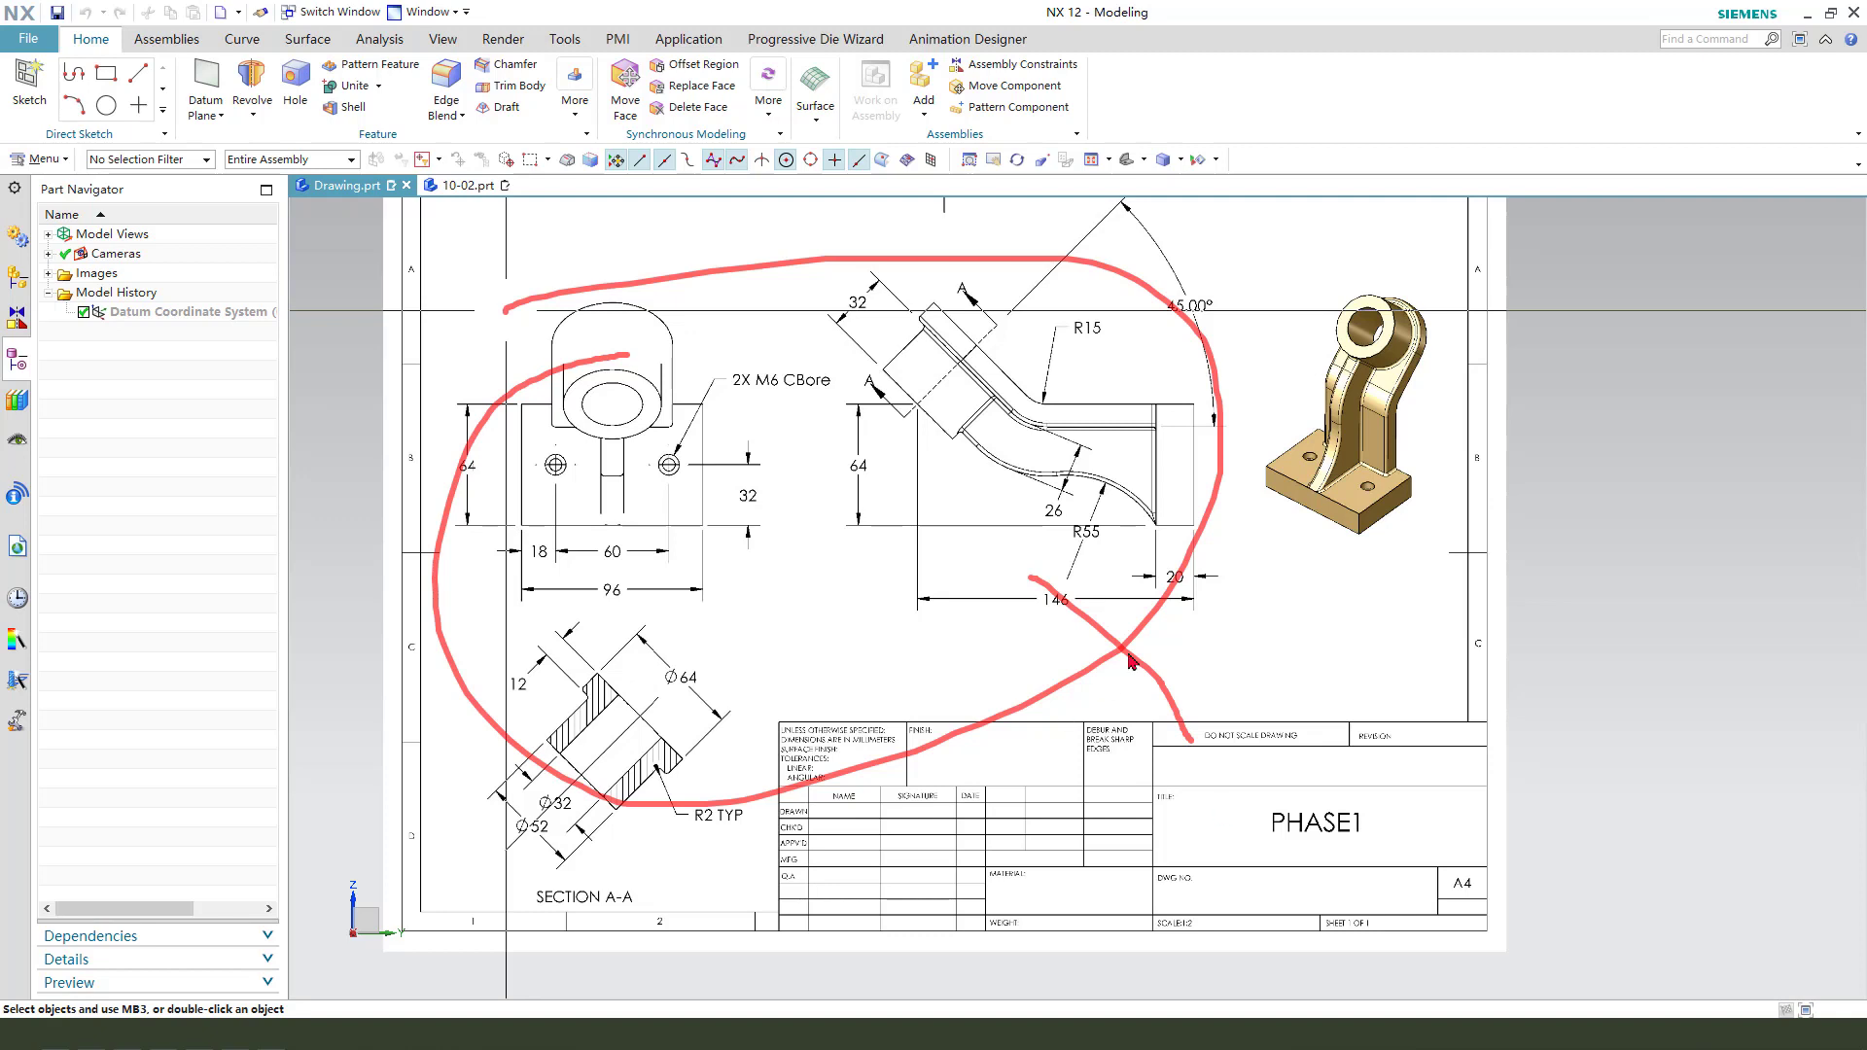
In the 10-02 part, sketch a rectangle about 128 by 53 mm on the XY plane for an extrusion.
key("Escape")
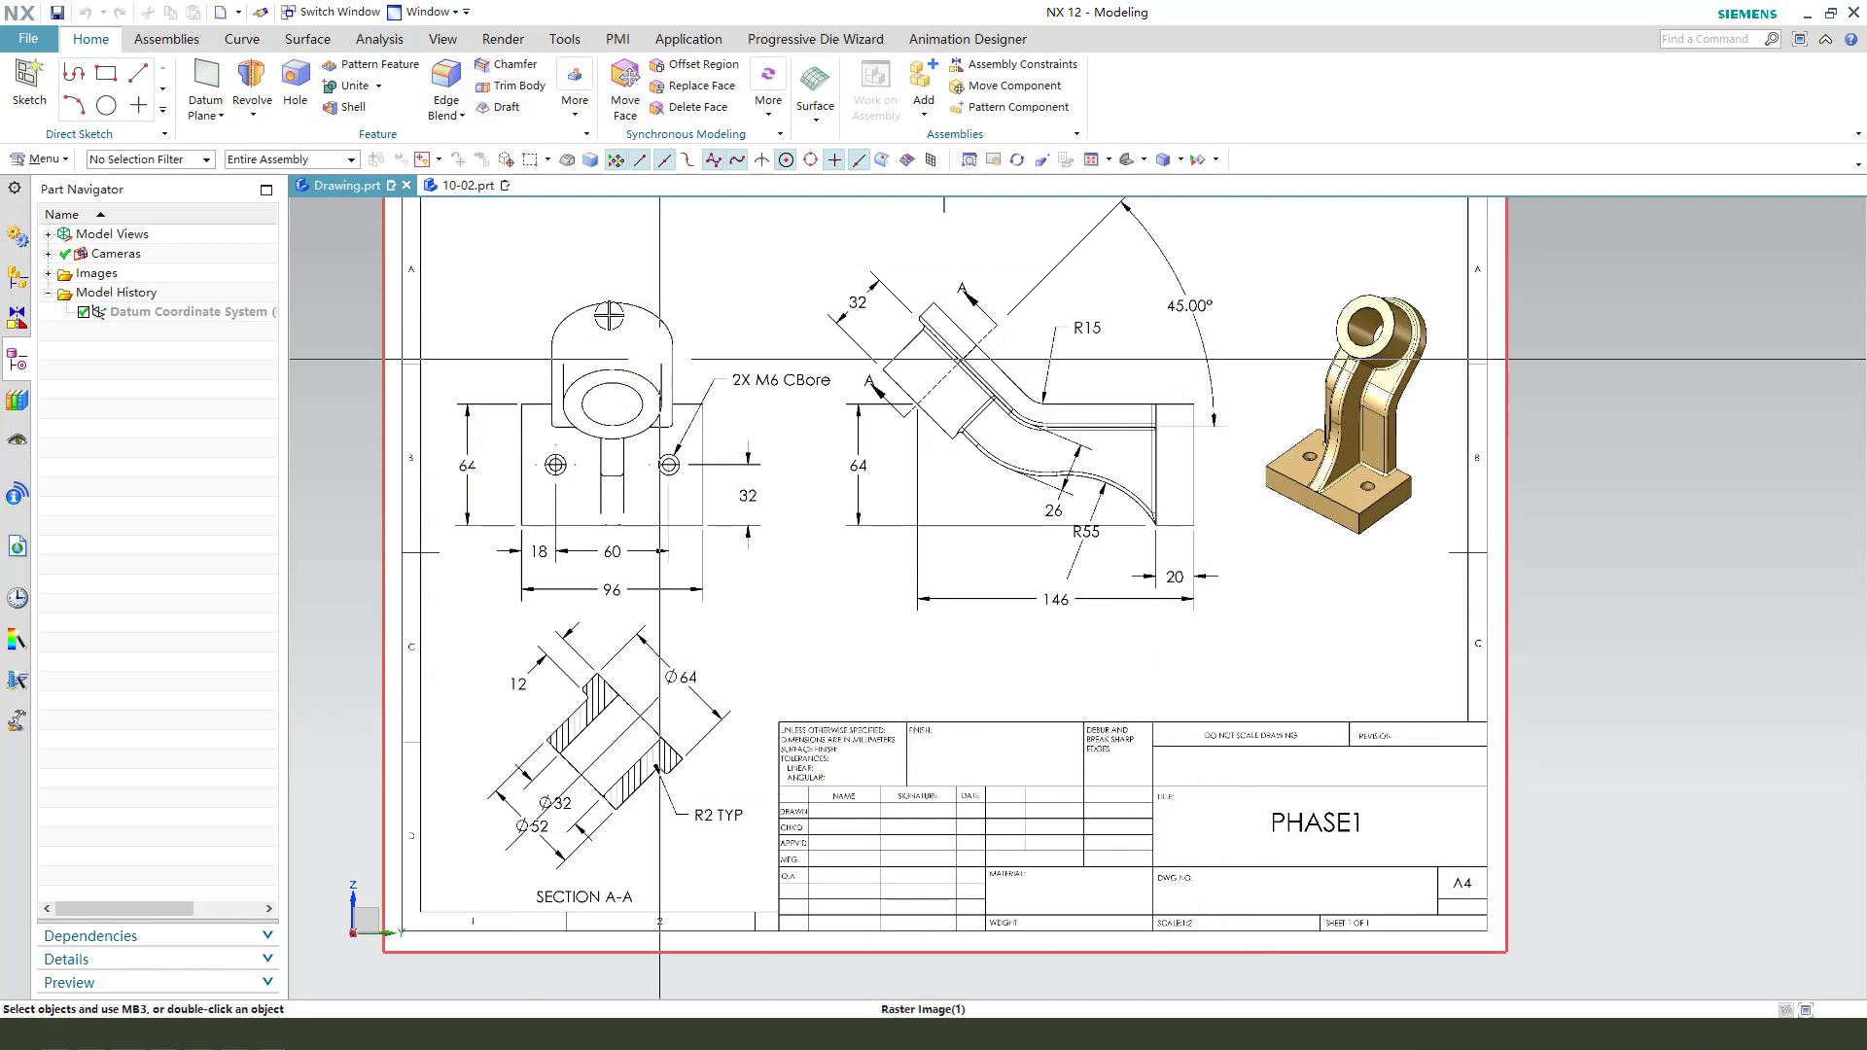
left_click(468, 185)
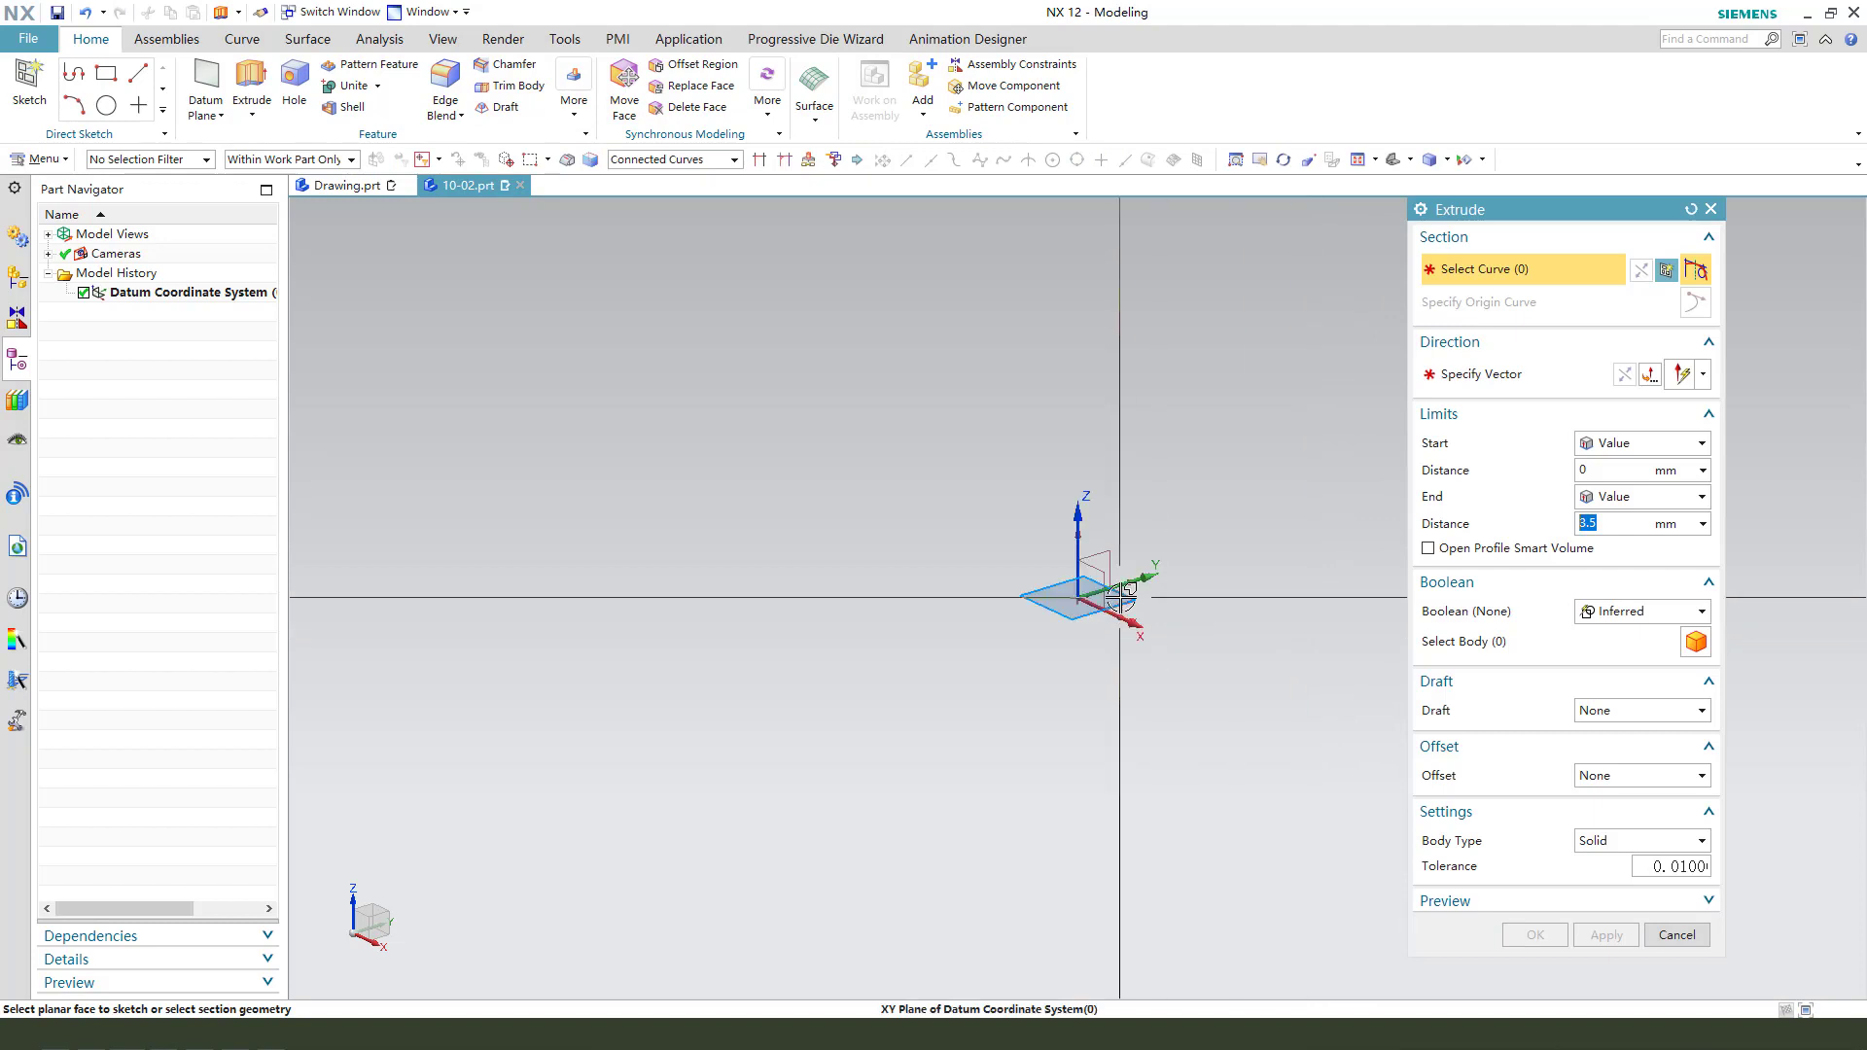
left_click(1128, 601)
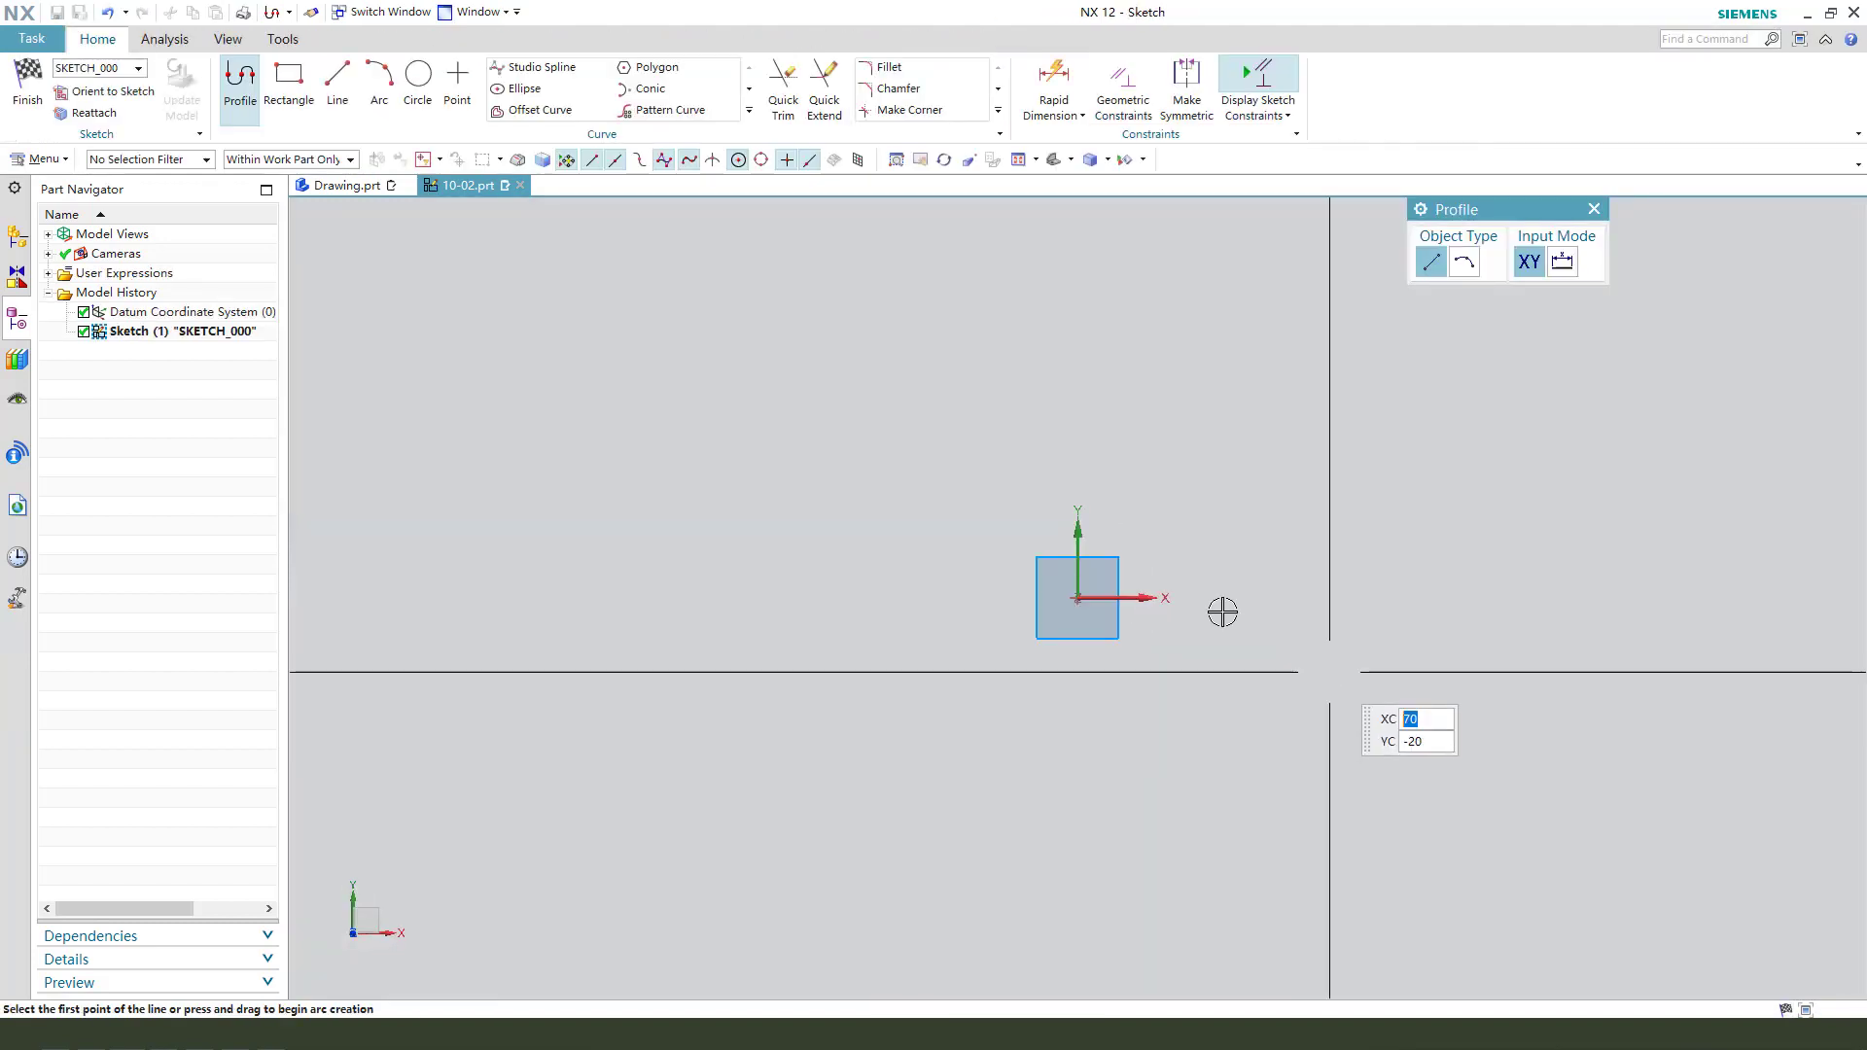
left_click(292, 89)
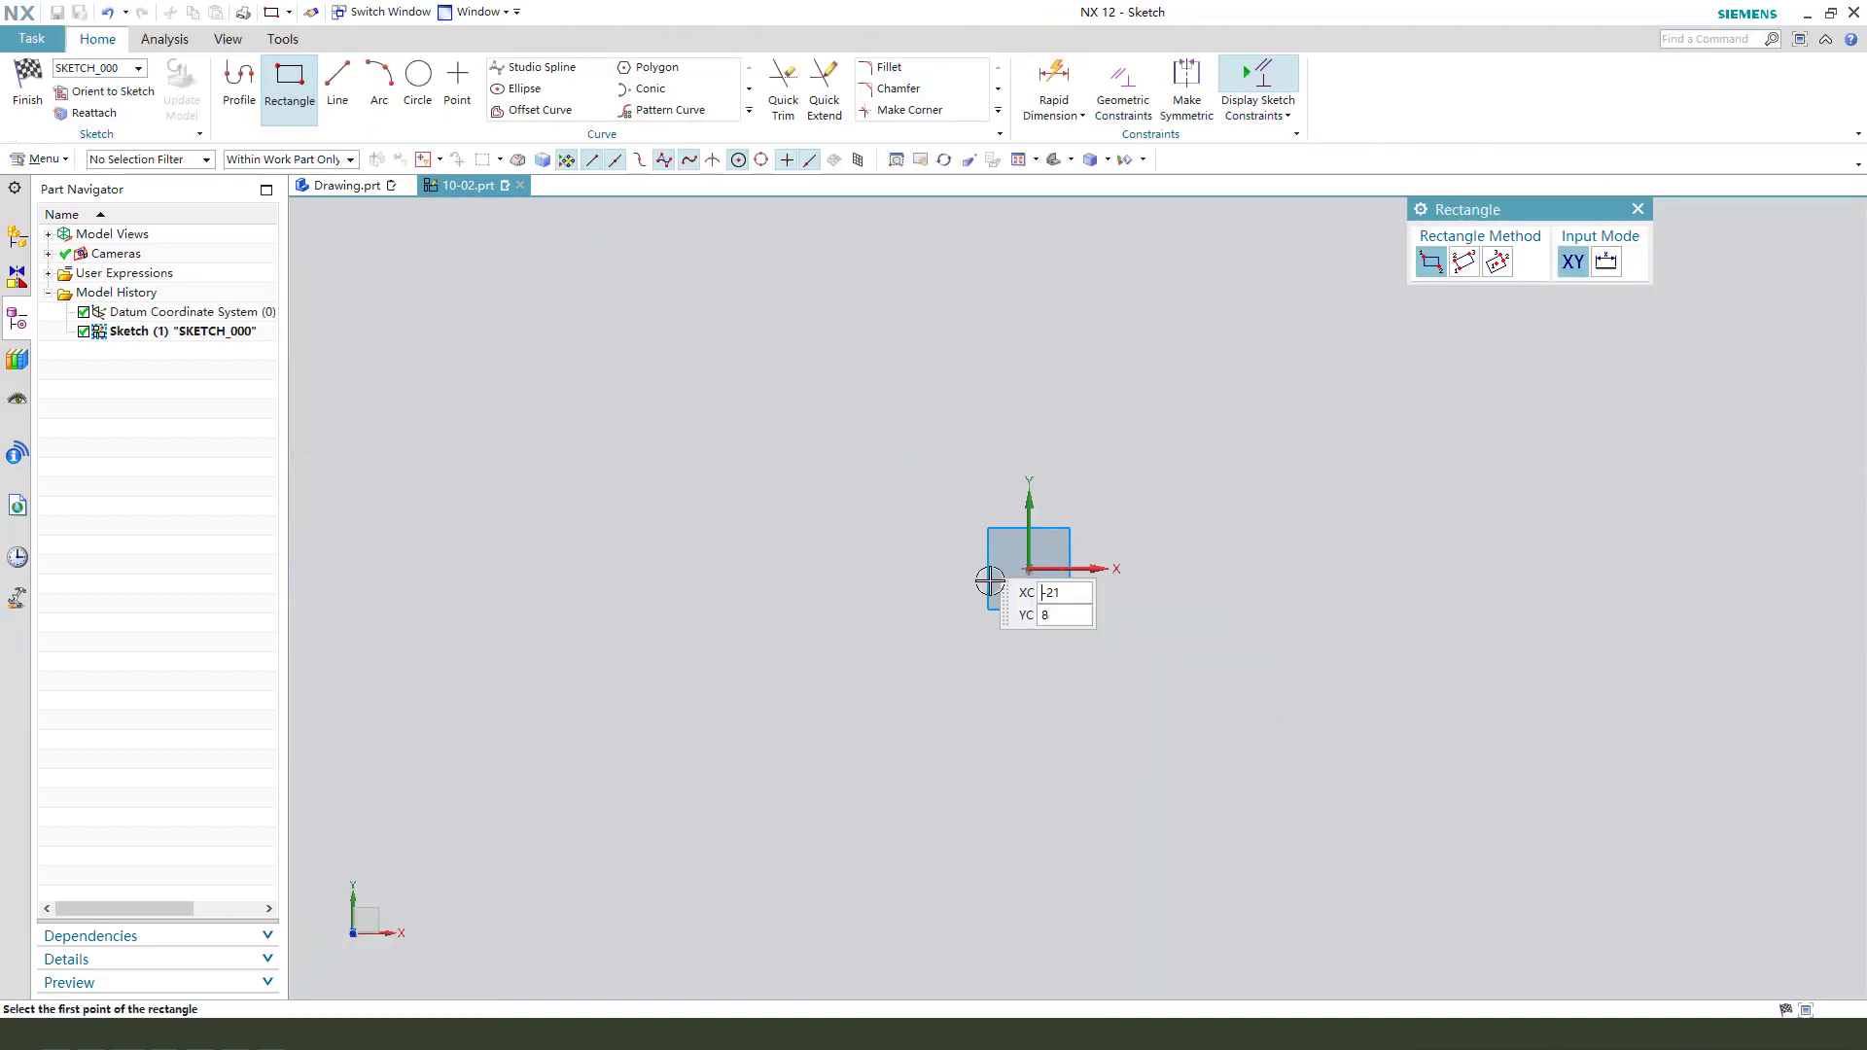
left_click(854, 583)
left_click(1253, 765)
key("Escape")
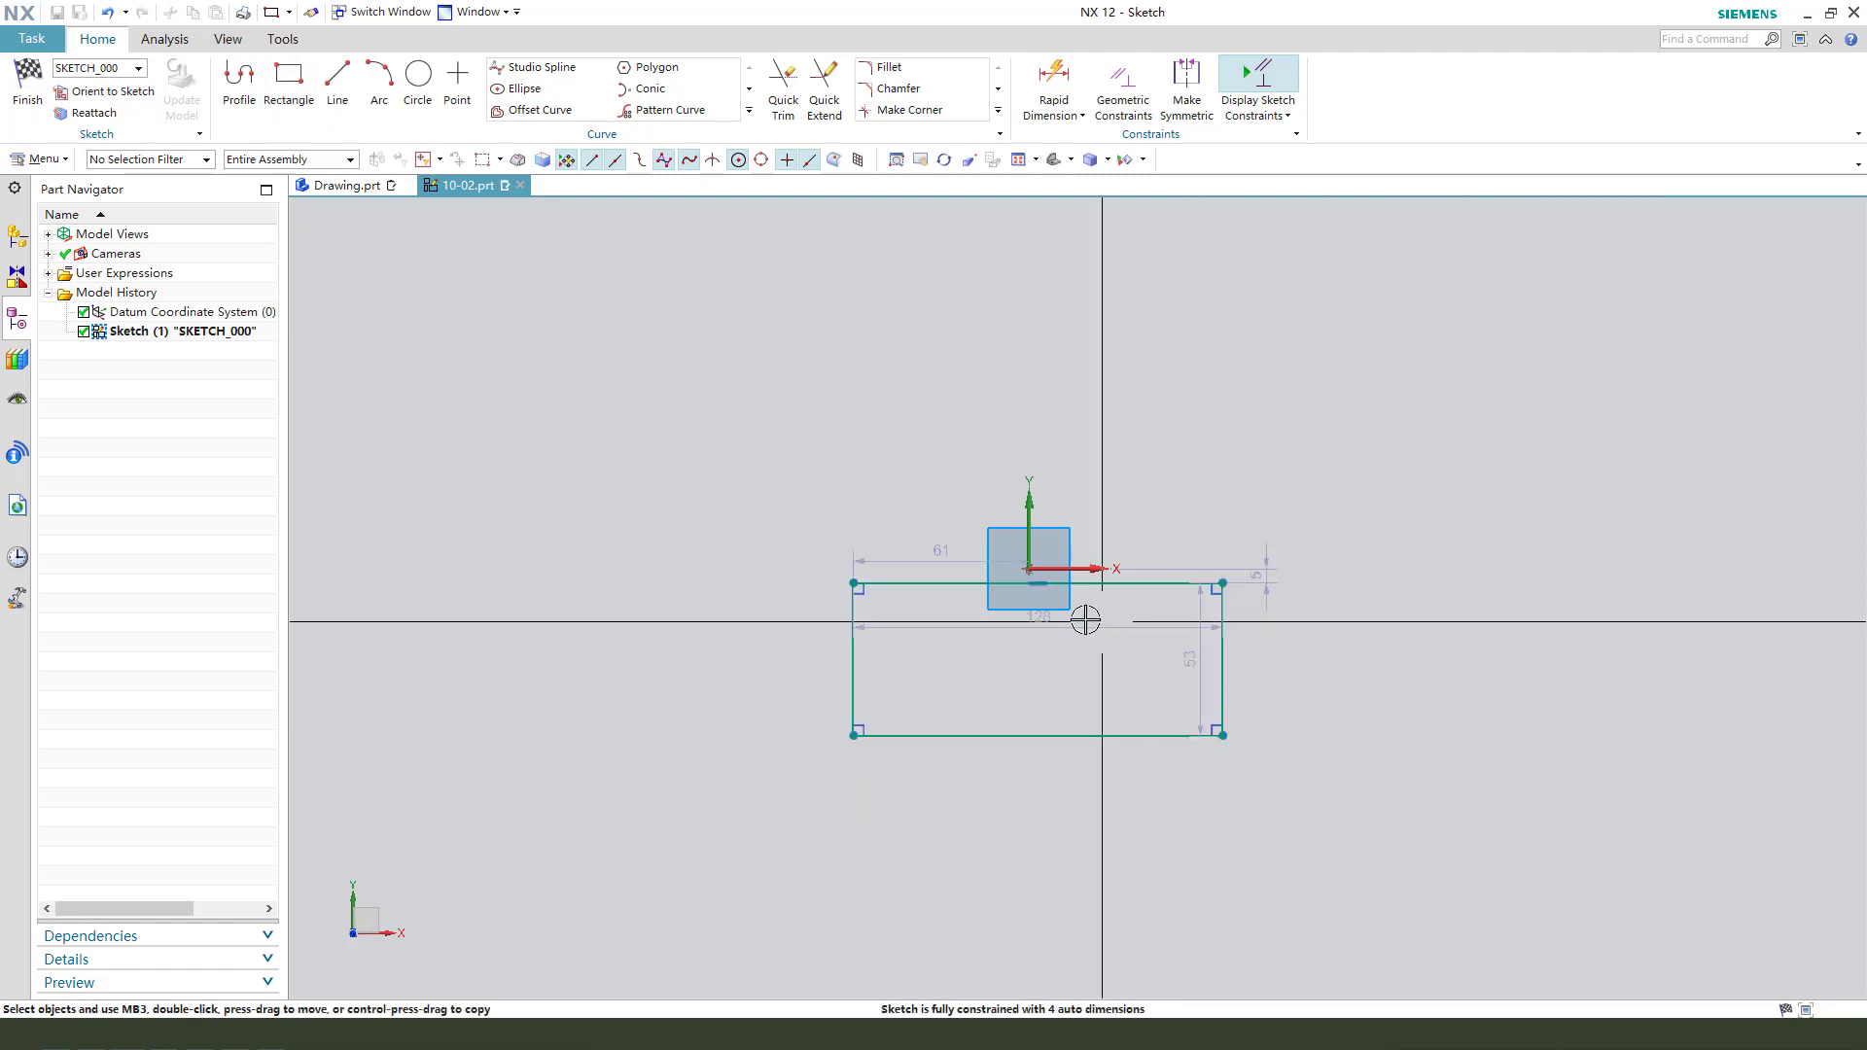
Constrain the midpoint of the rectangle's upper edge to coincide with the sketch origin.
left_click(1028, 578)
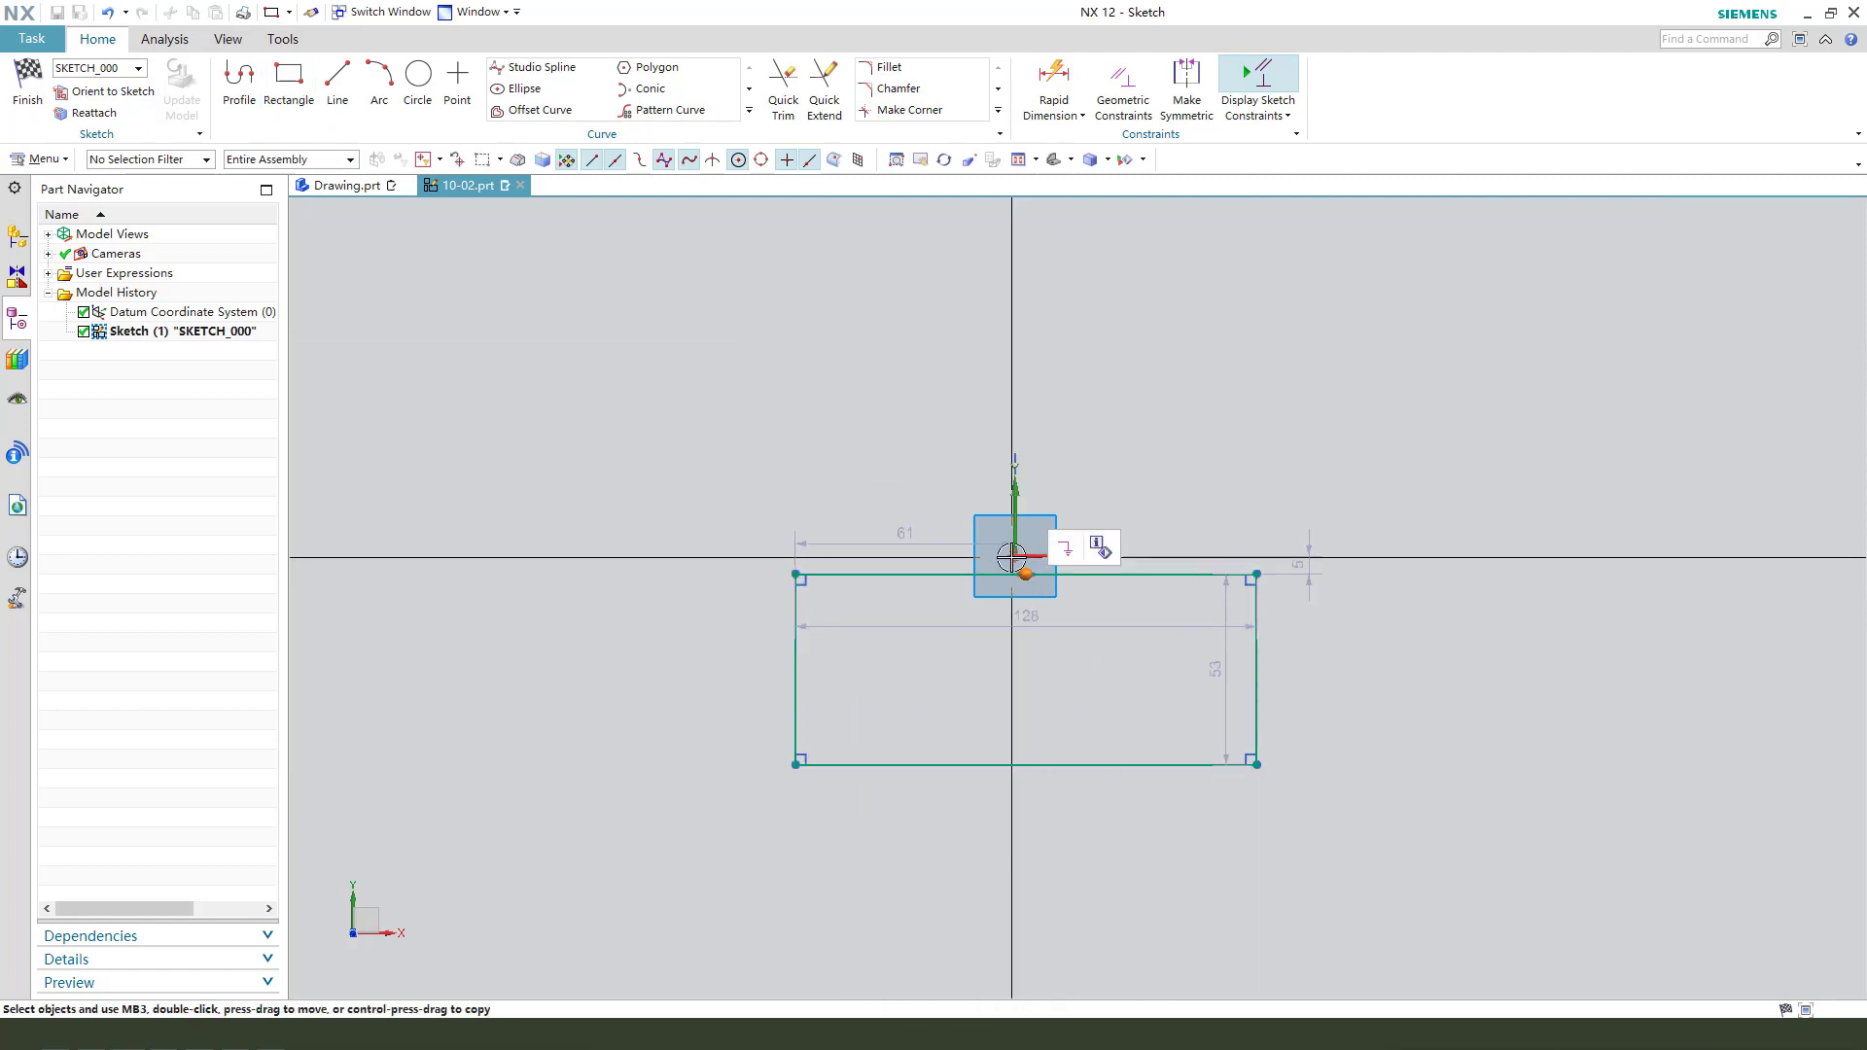
left_click(1012, 557)
left_click(1157, 487)
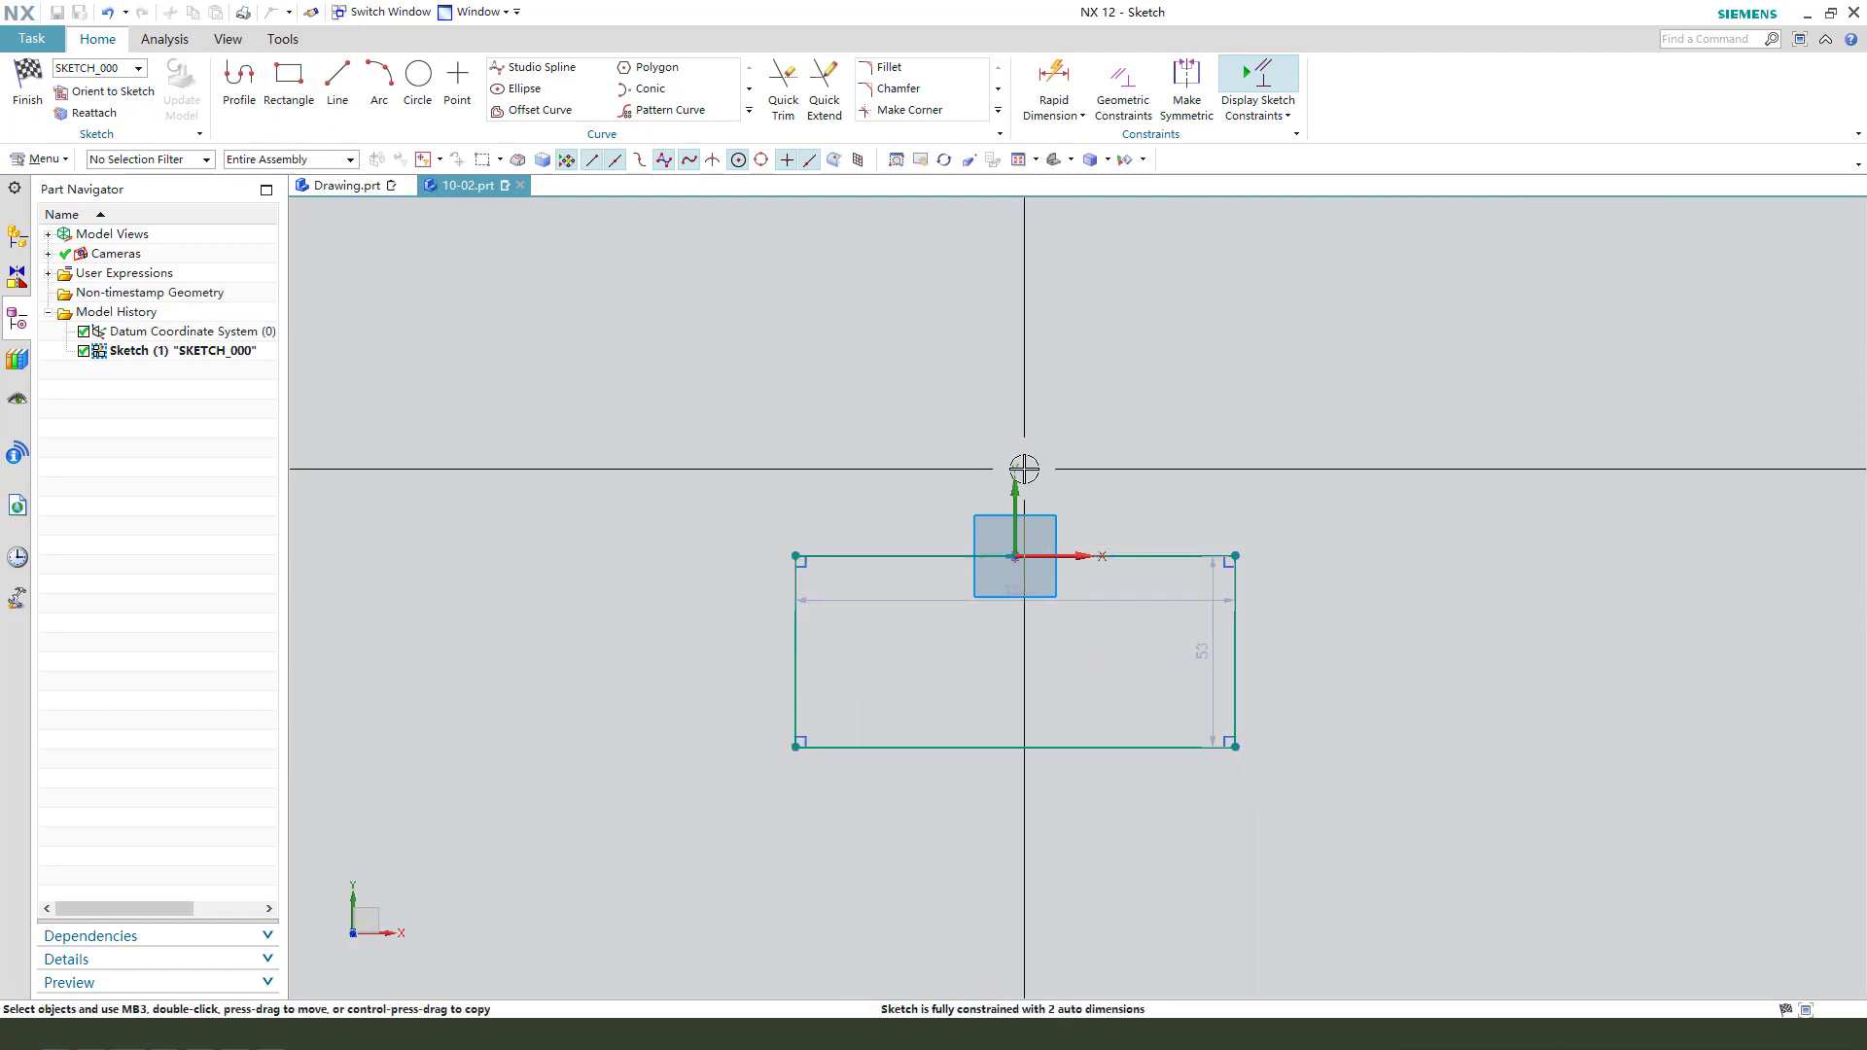
Move the rectangle's width dimension above the upper edge and set the width to 96 mm.
scroll(1024, 469, "down", 2)
scroll(1092, 577, "up", 1)
left_click_drag(1058, 544, 1013, 397)
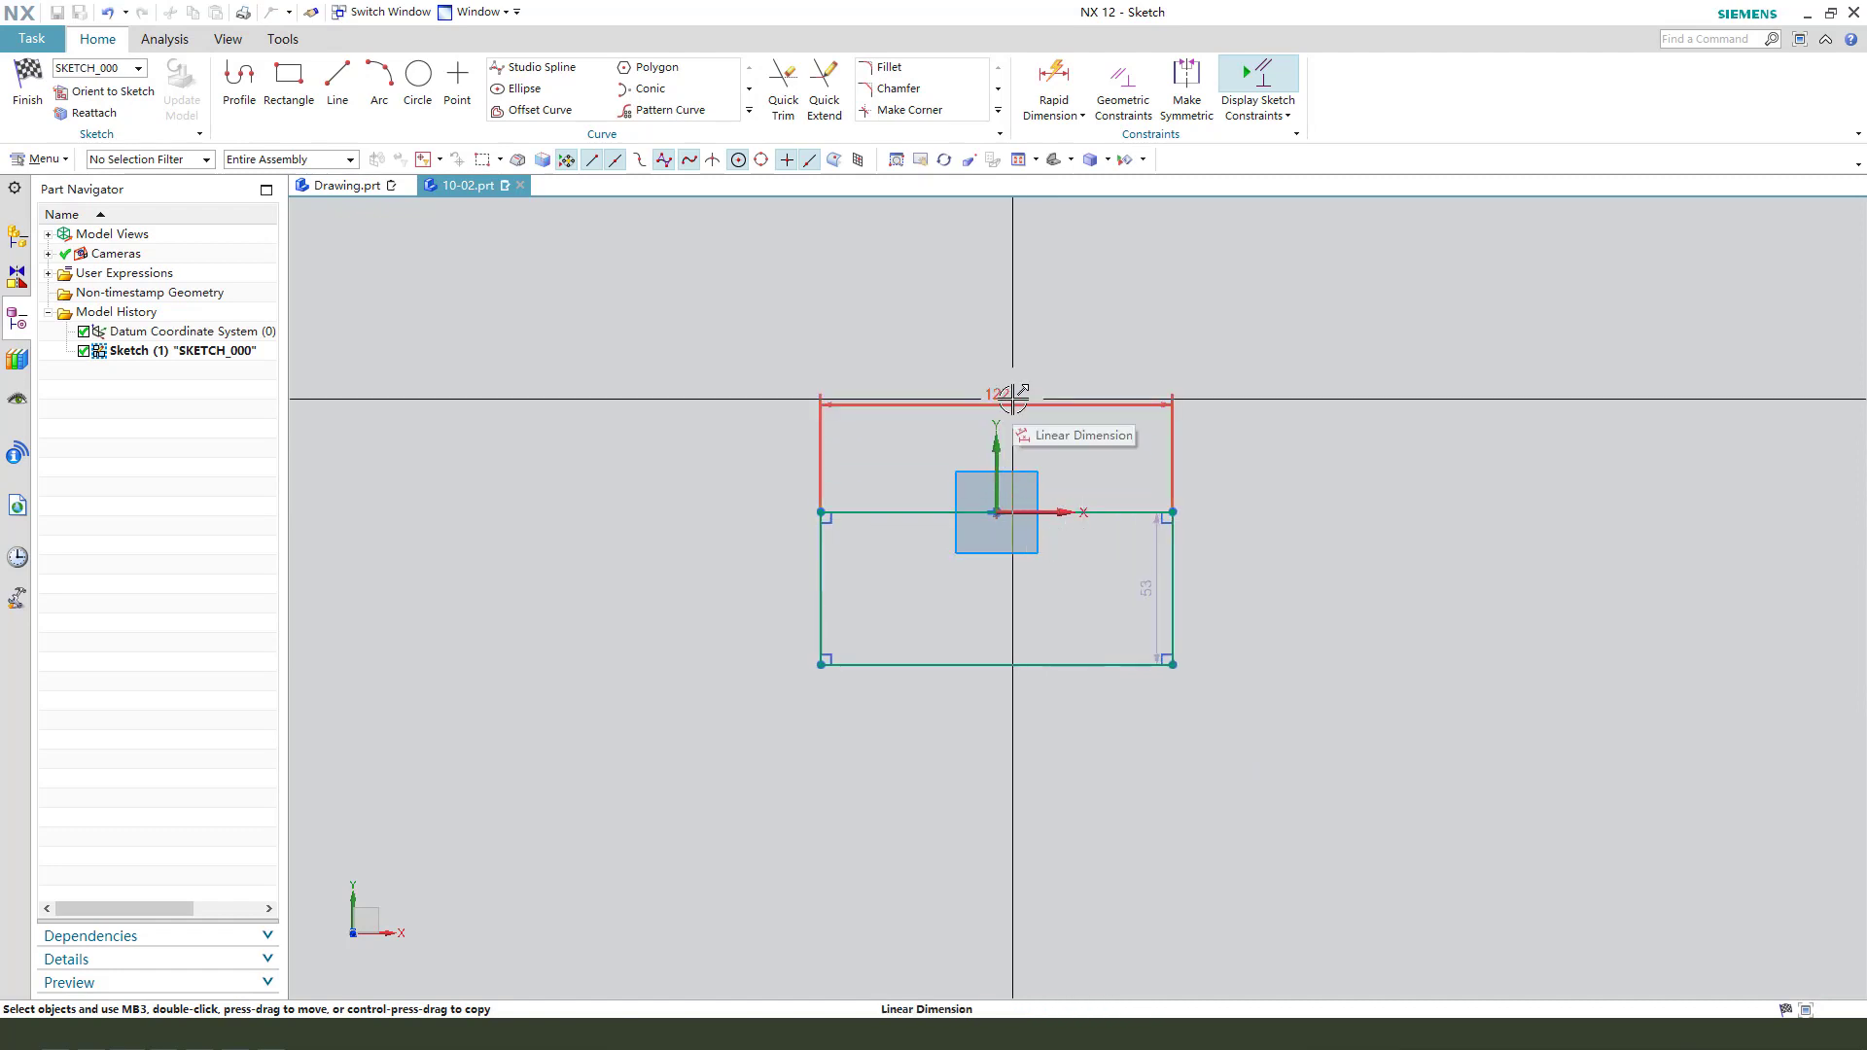
double_click(1013, 399)
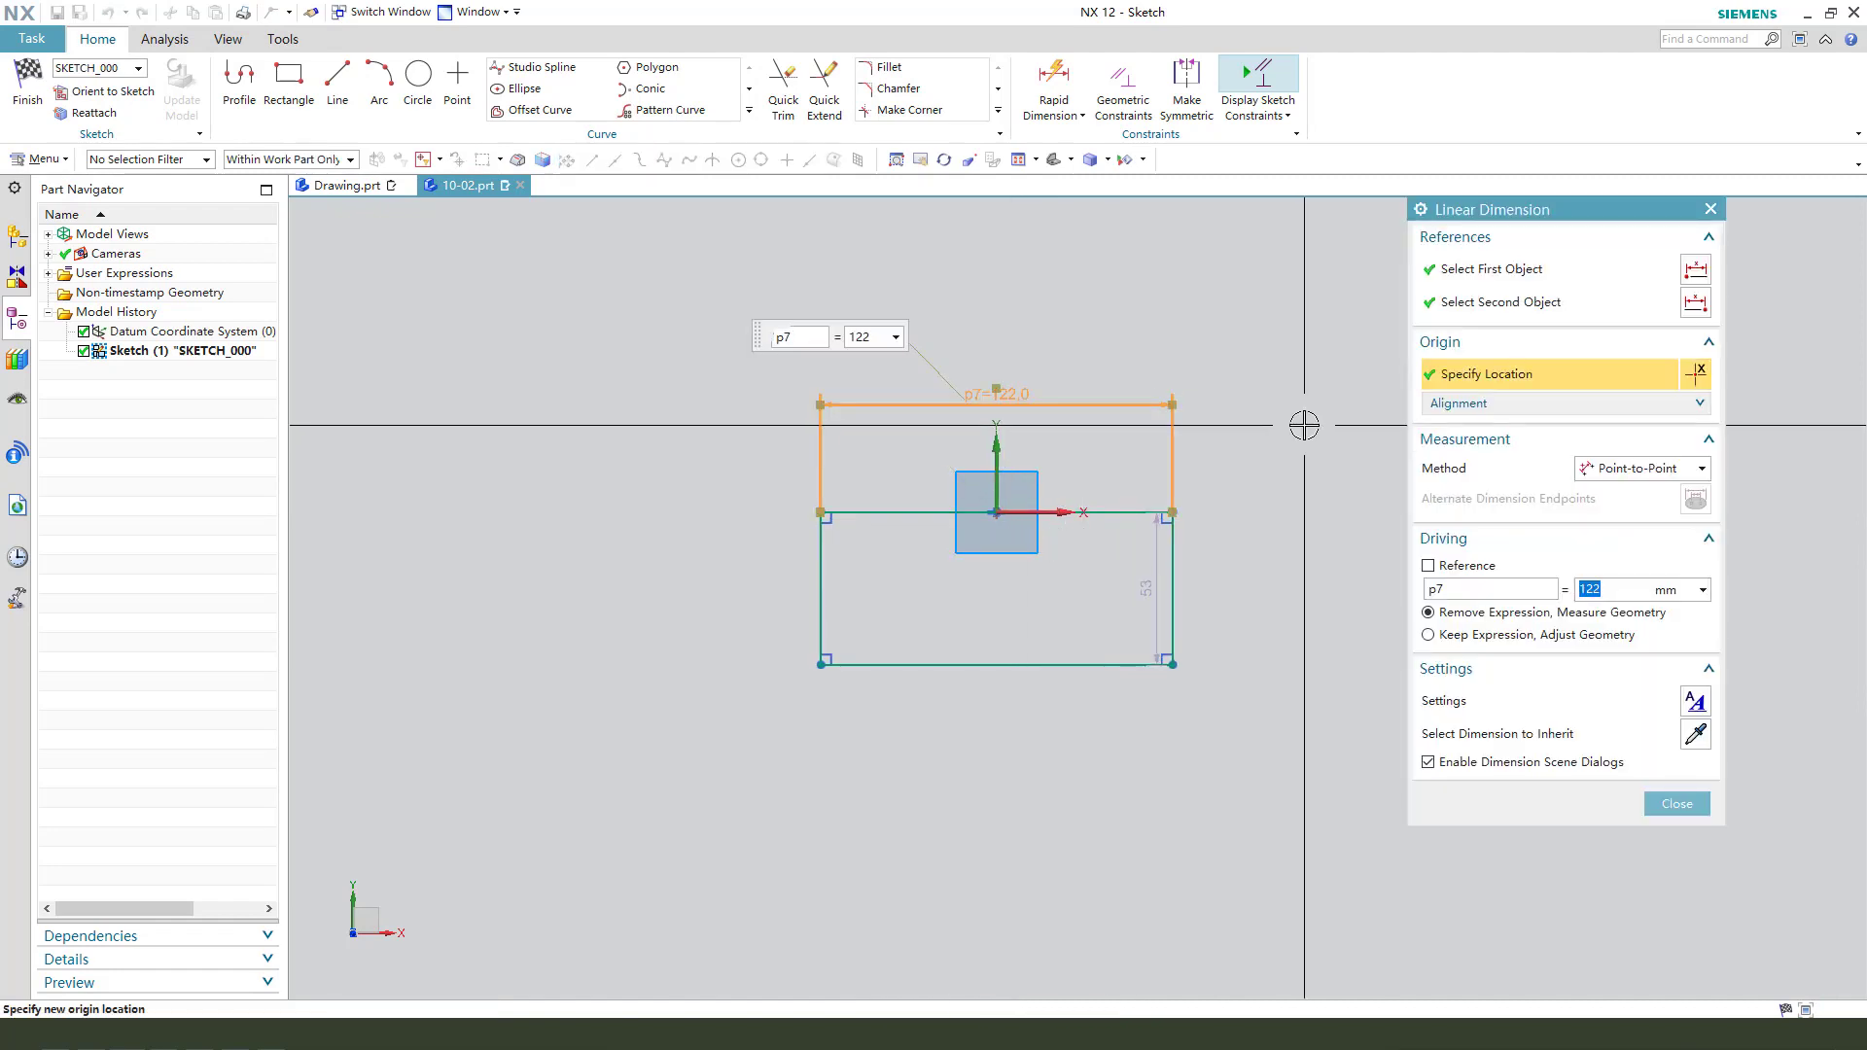
type("96")
key("Return")
middle_click(1303, 430)
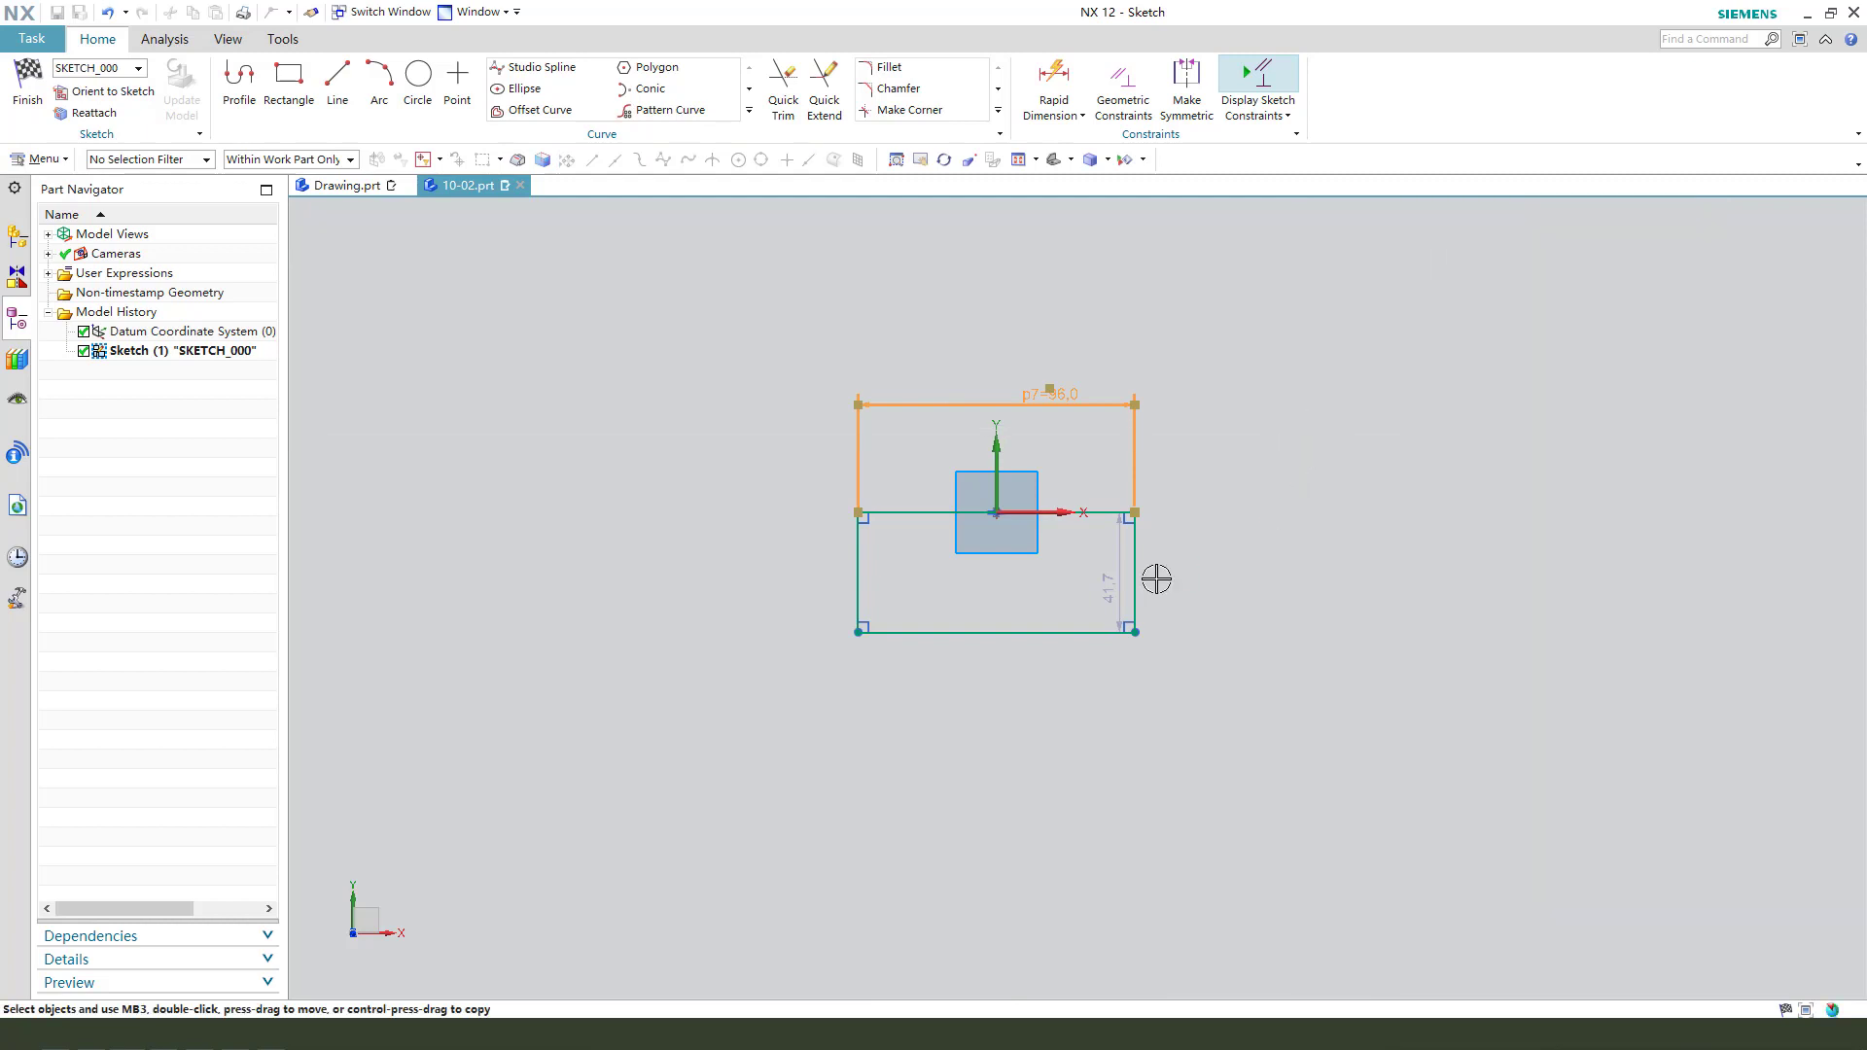
Dimension the rectangle's right edge and set its height to 64 mm.
left_click(1134, 580)
left_click(1211, 568)
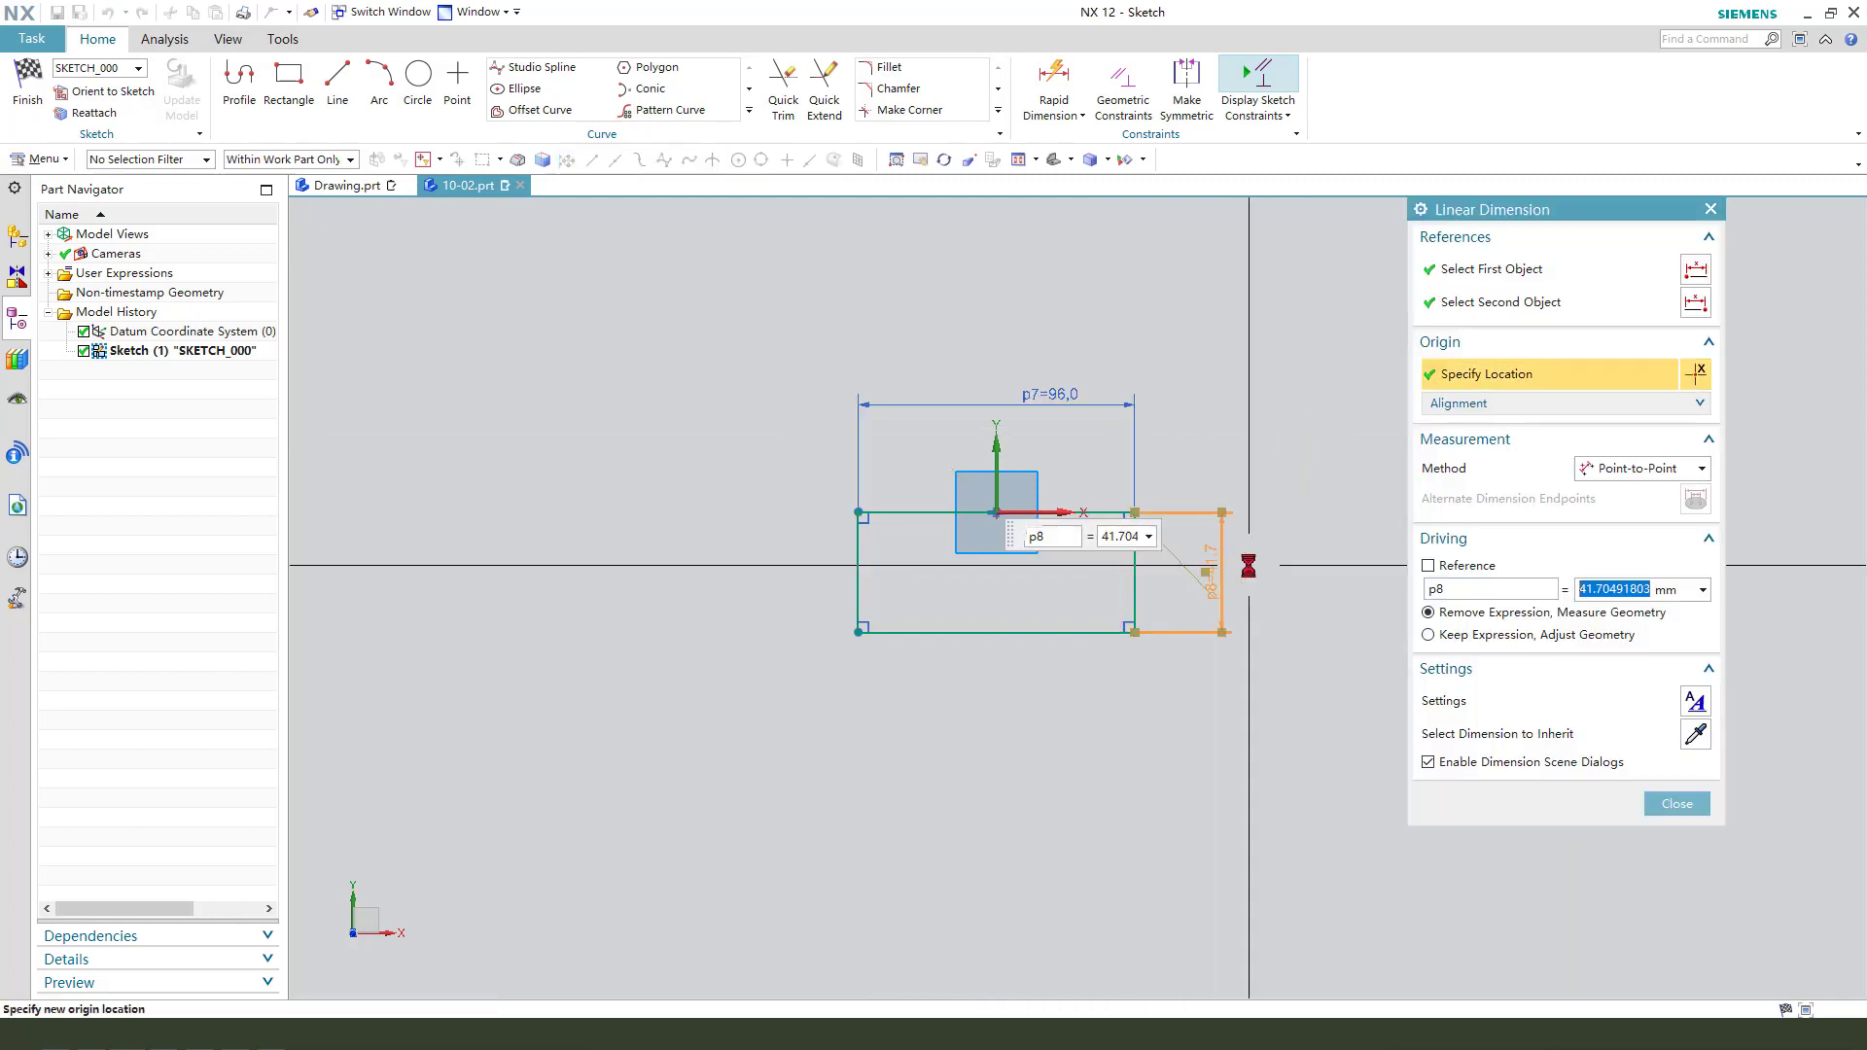
type("64")
key("Return")
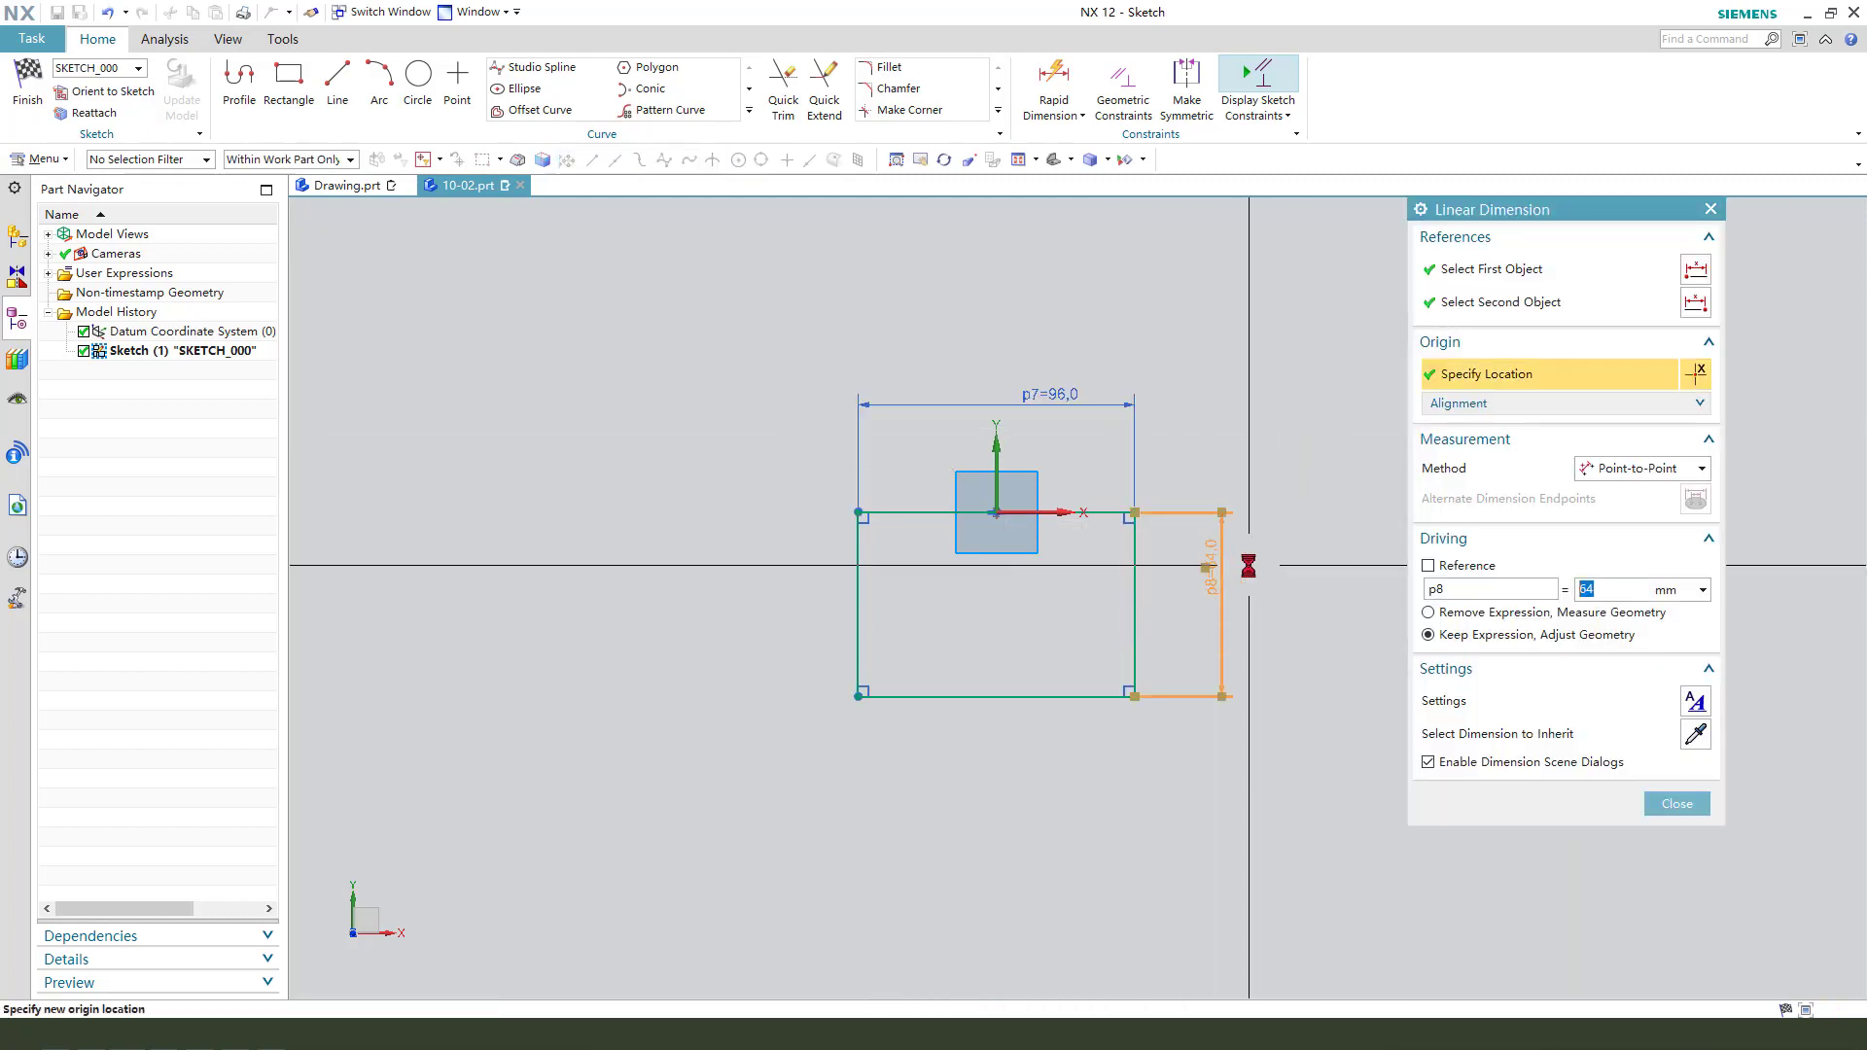
middle_click(1249, 566)
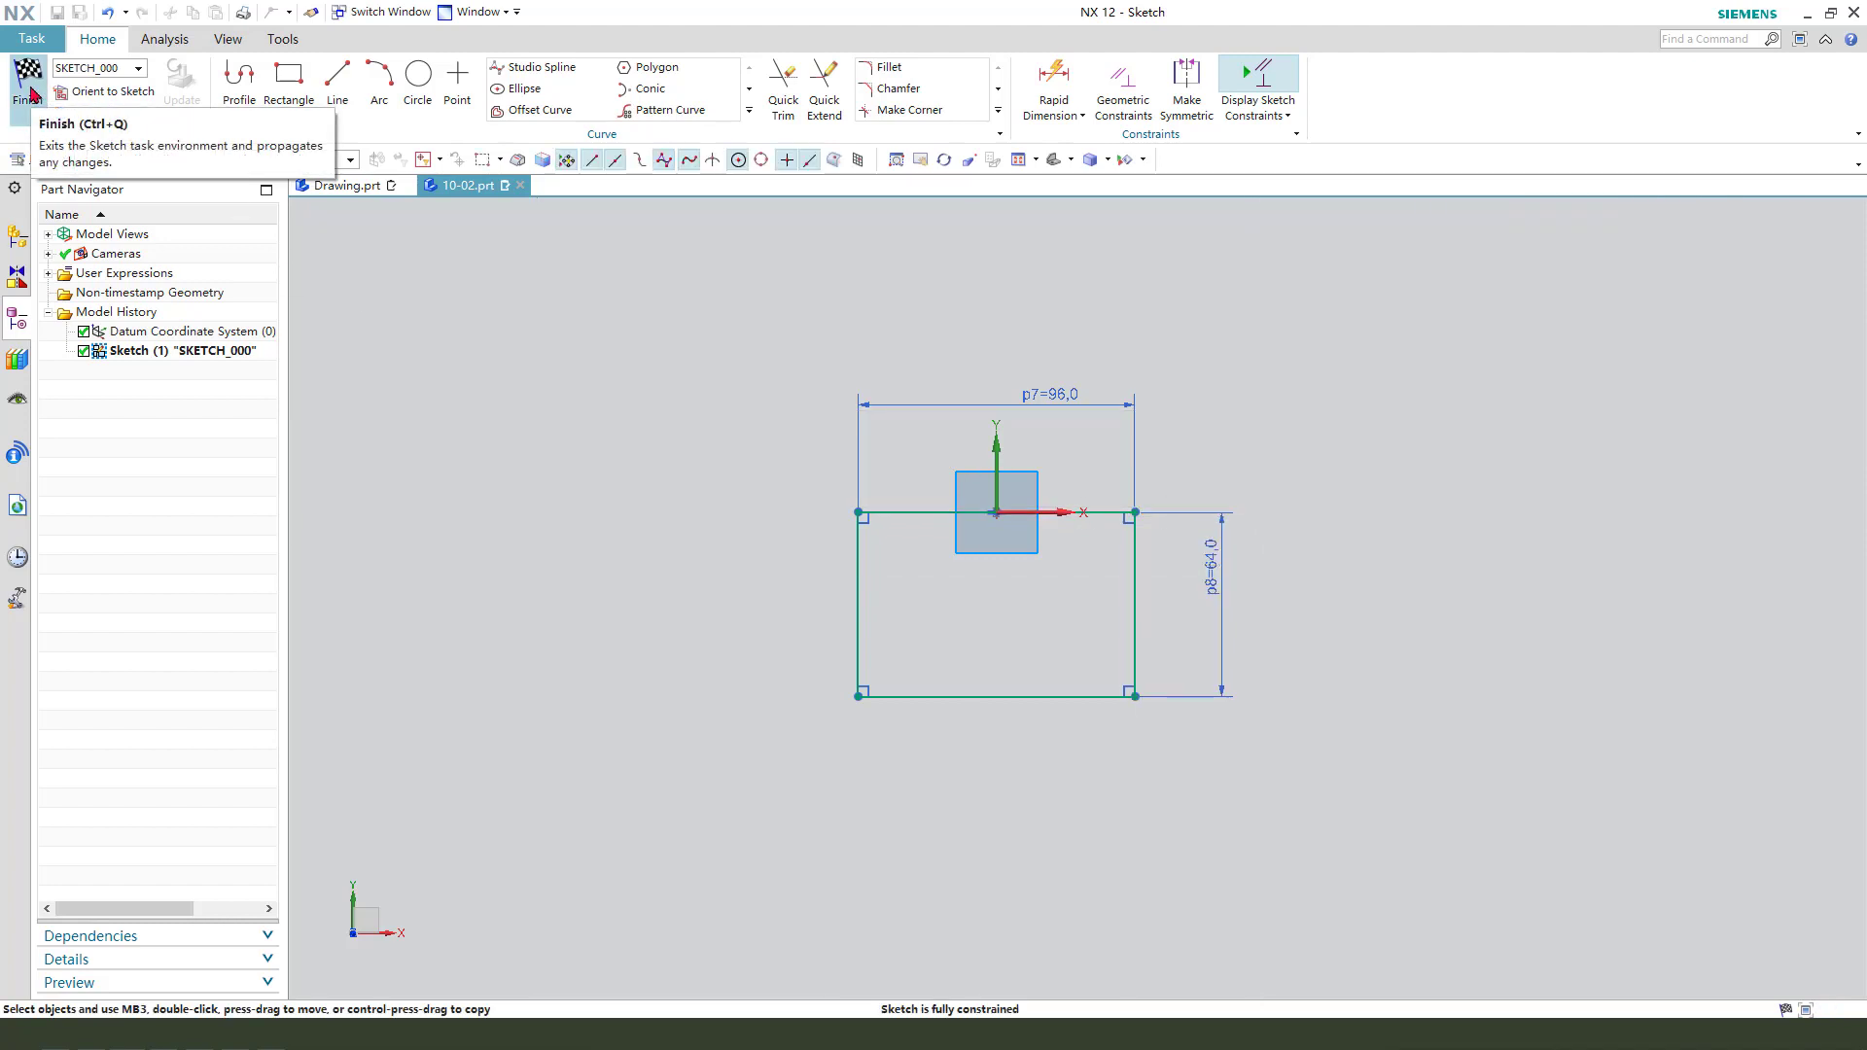
Finish the sketch and extrude the rectangle from 0 to 20 mm with Boolean set to None.
left_click(32, 94)
key("x")
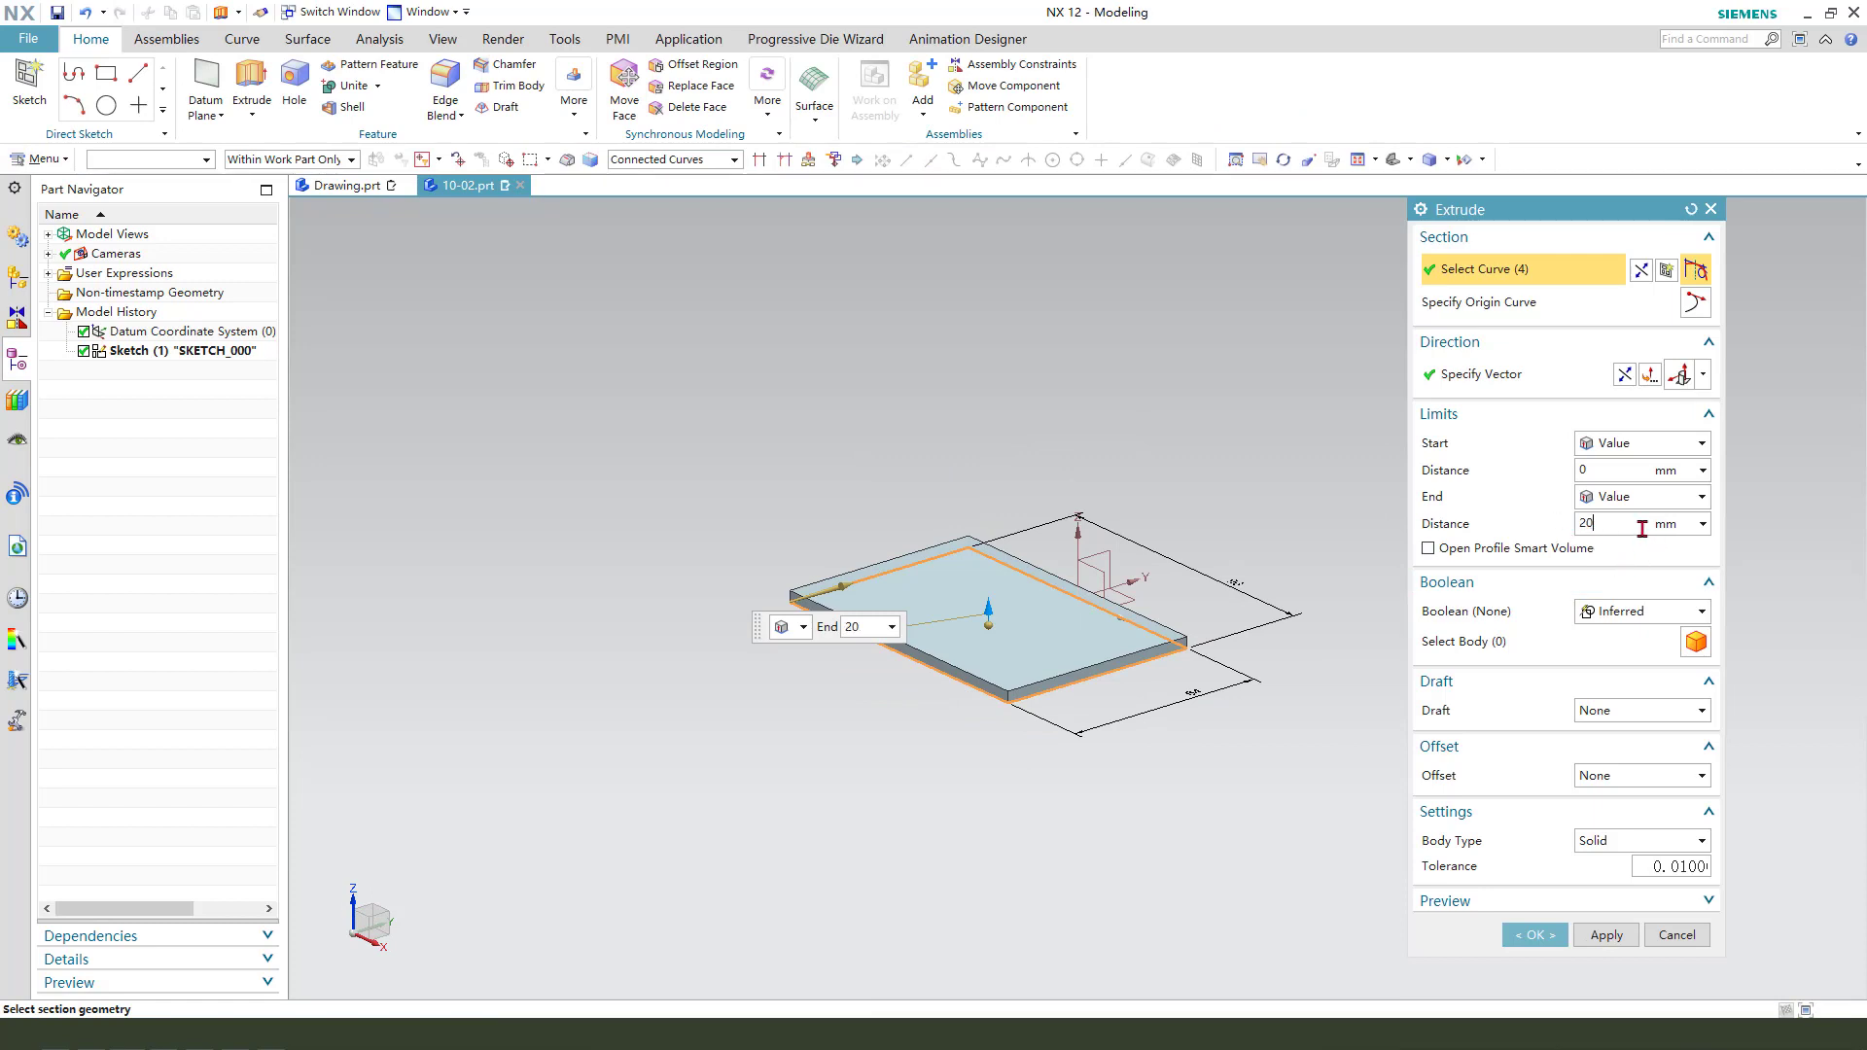
left_click(1642, 528)
type("20")
key("Return")
left_click(1644, 611)
left_click(1610, 633)
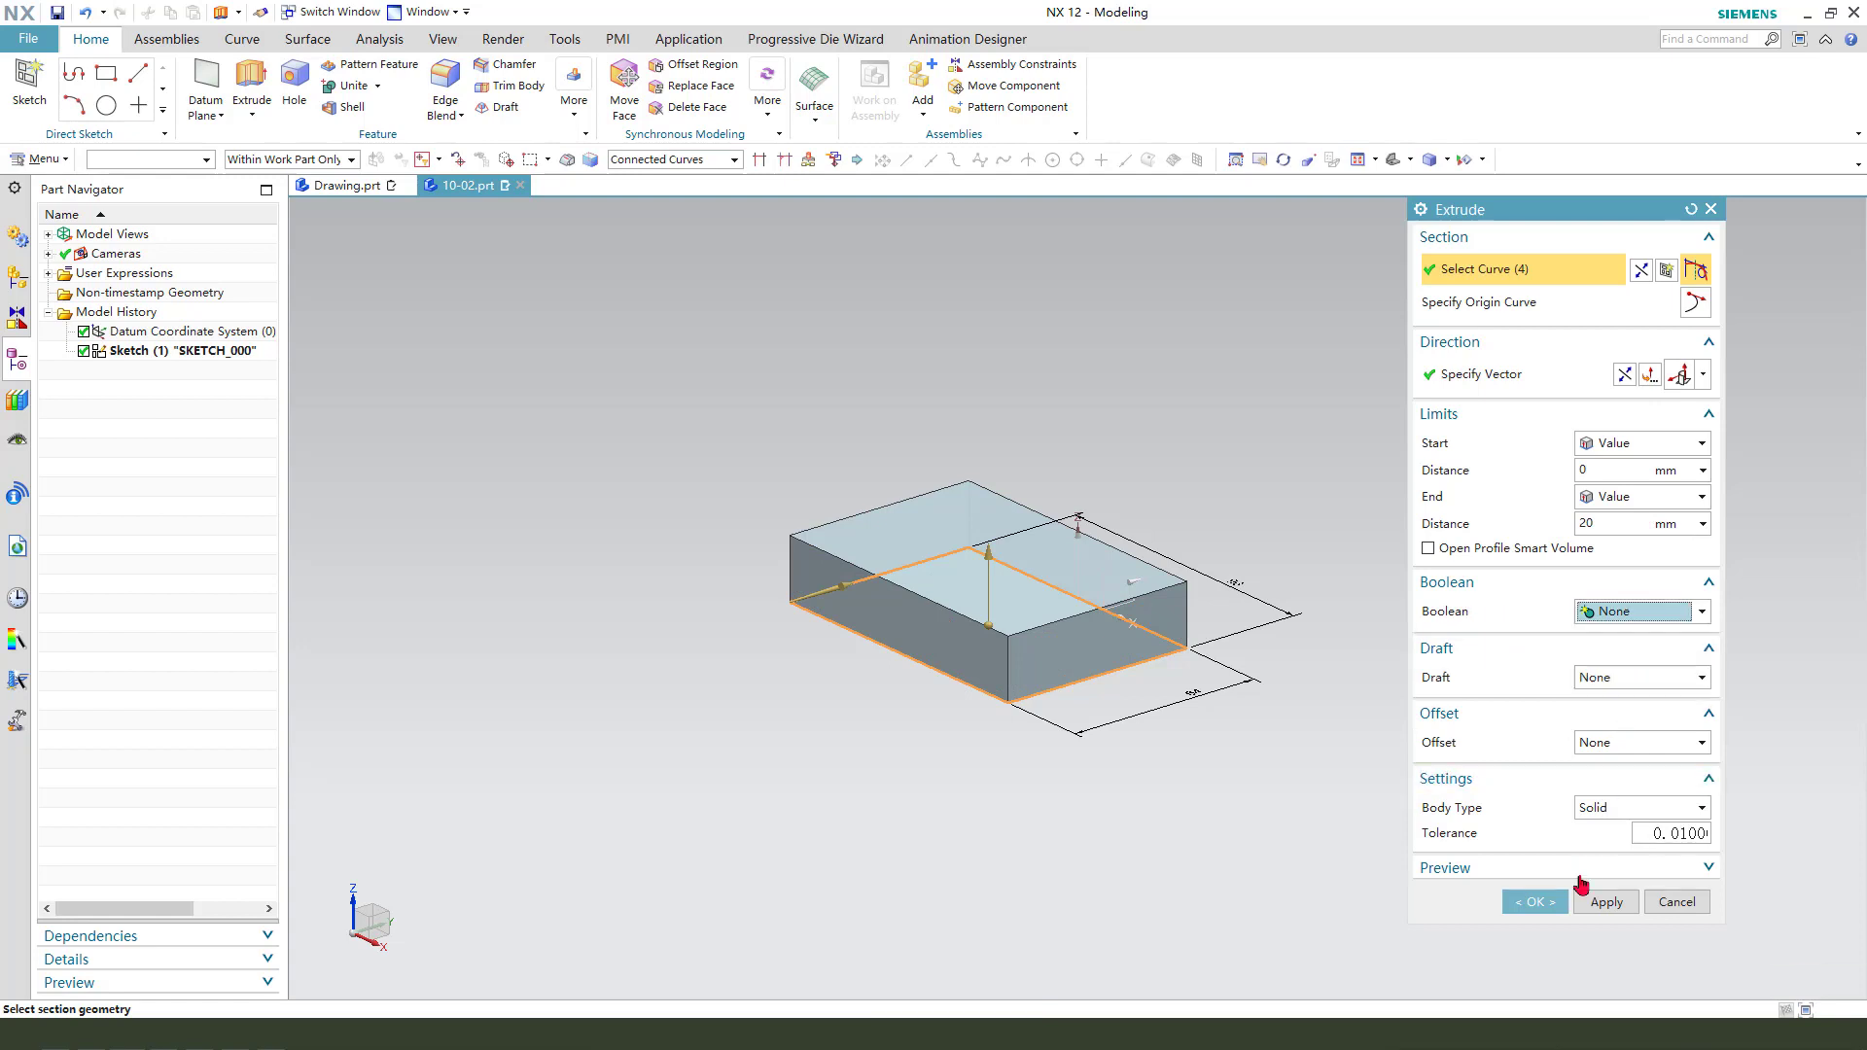
left_click(1558, 904)
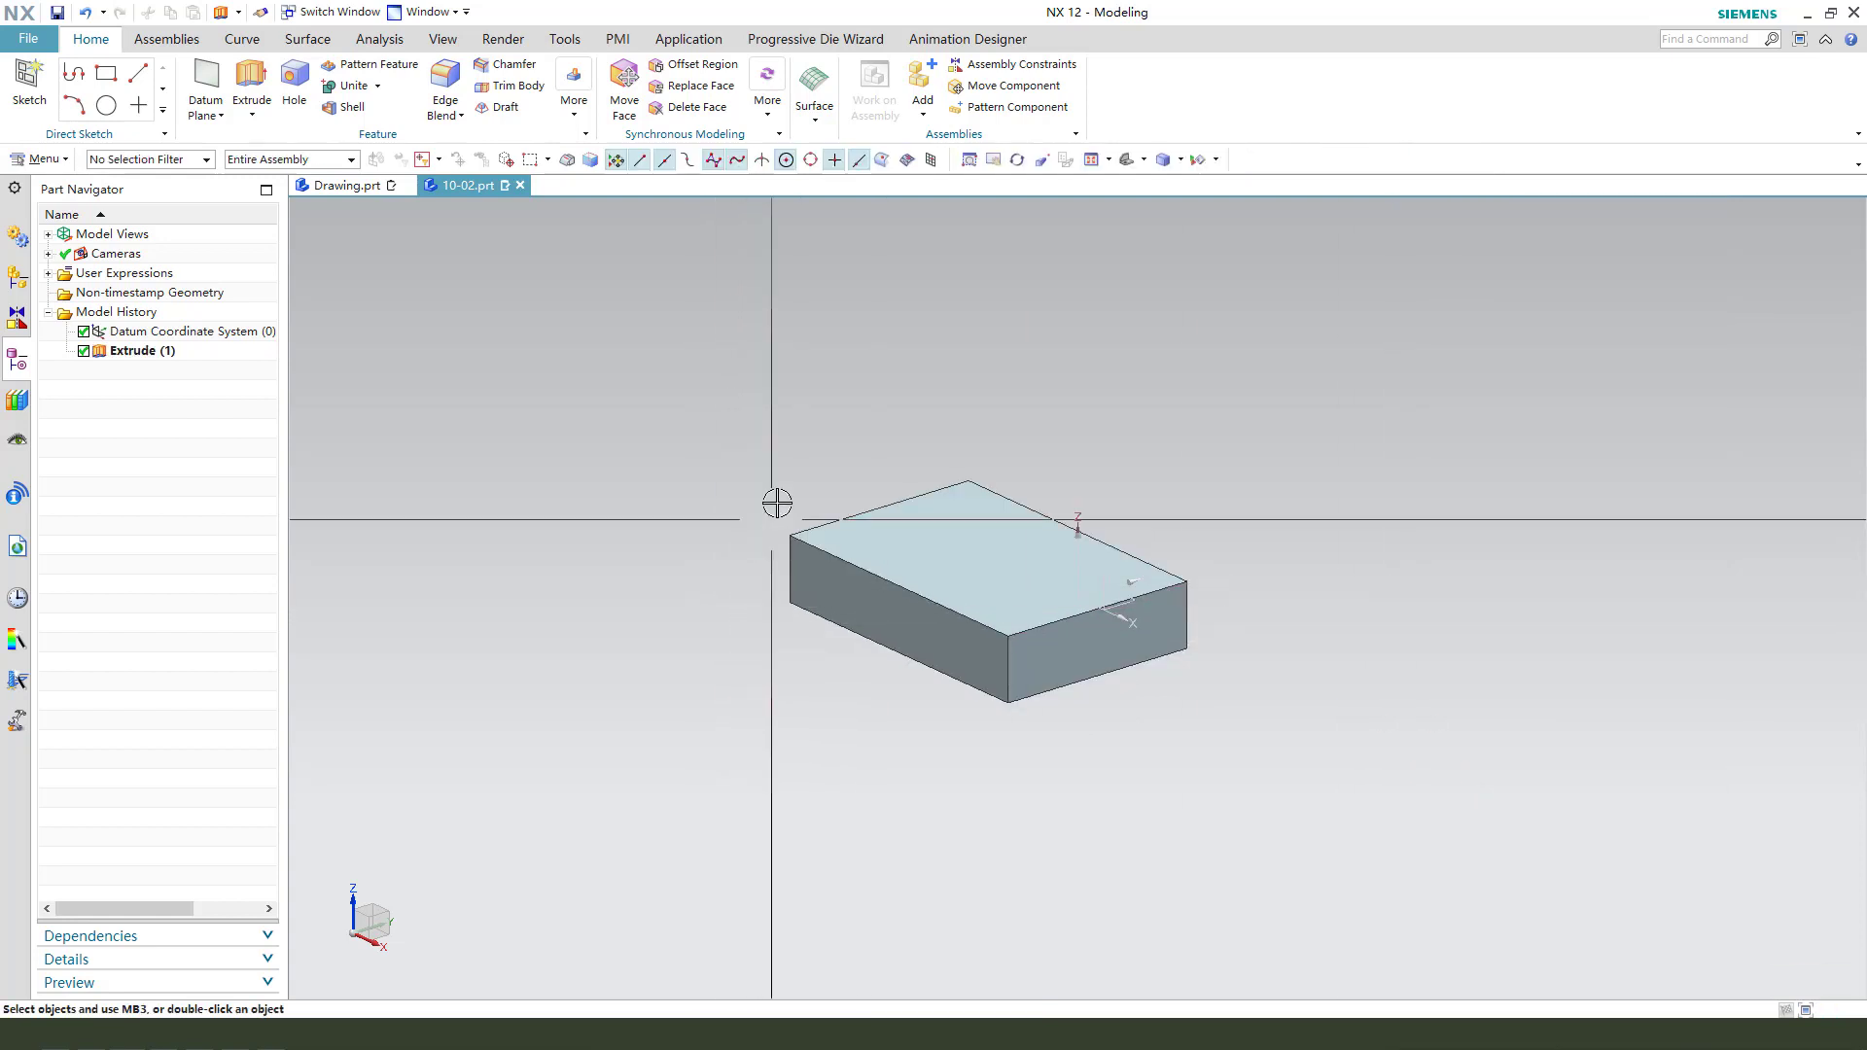
After checking the drawing, sketch on the YZ plane a vertical line about 64 mm from the origin and a connected slanted line about 53 mm long.
left_click(347, 184)
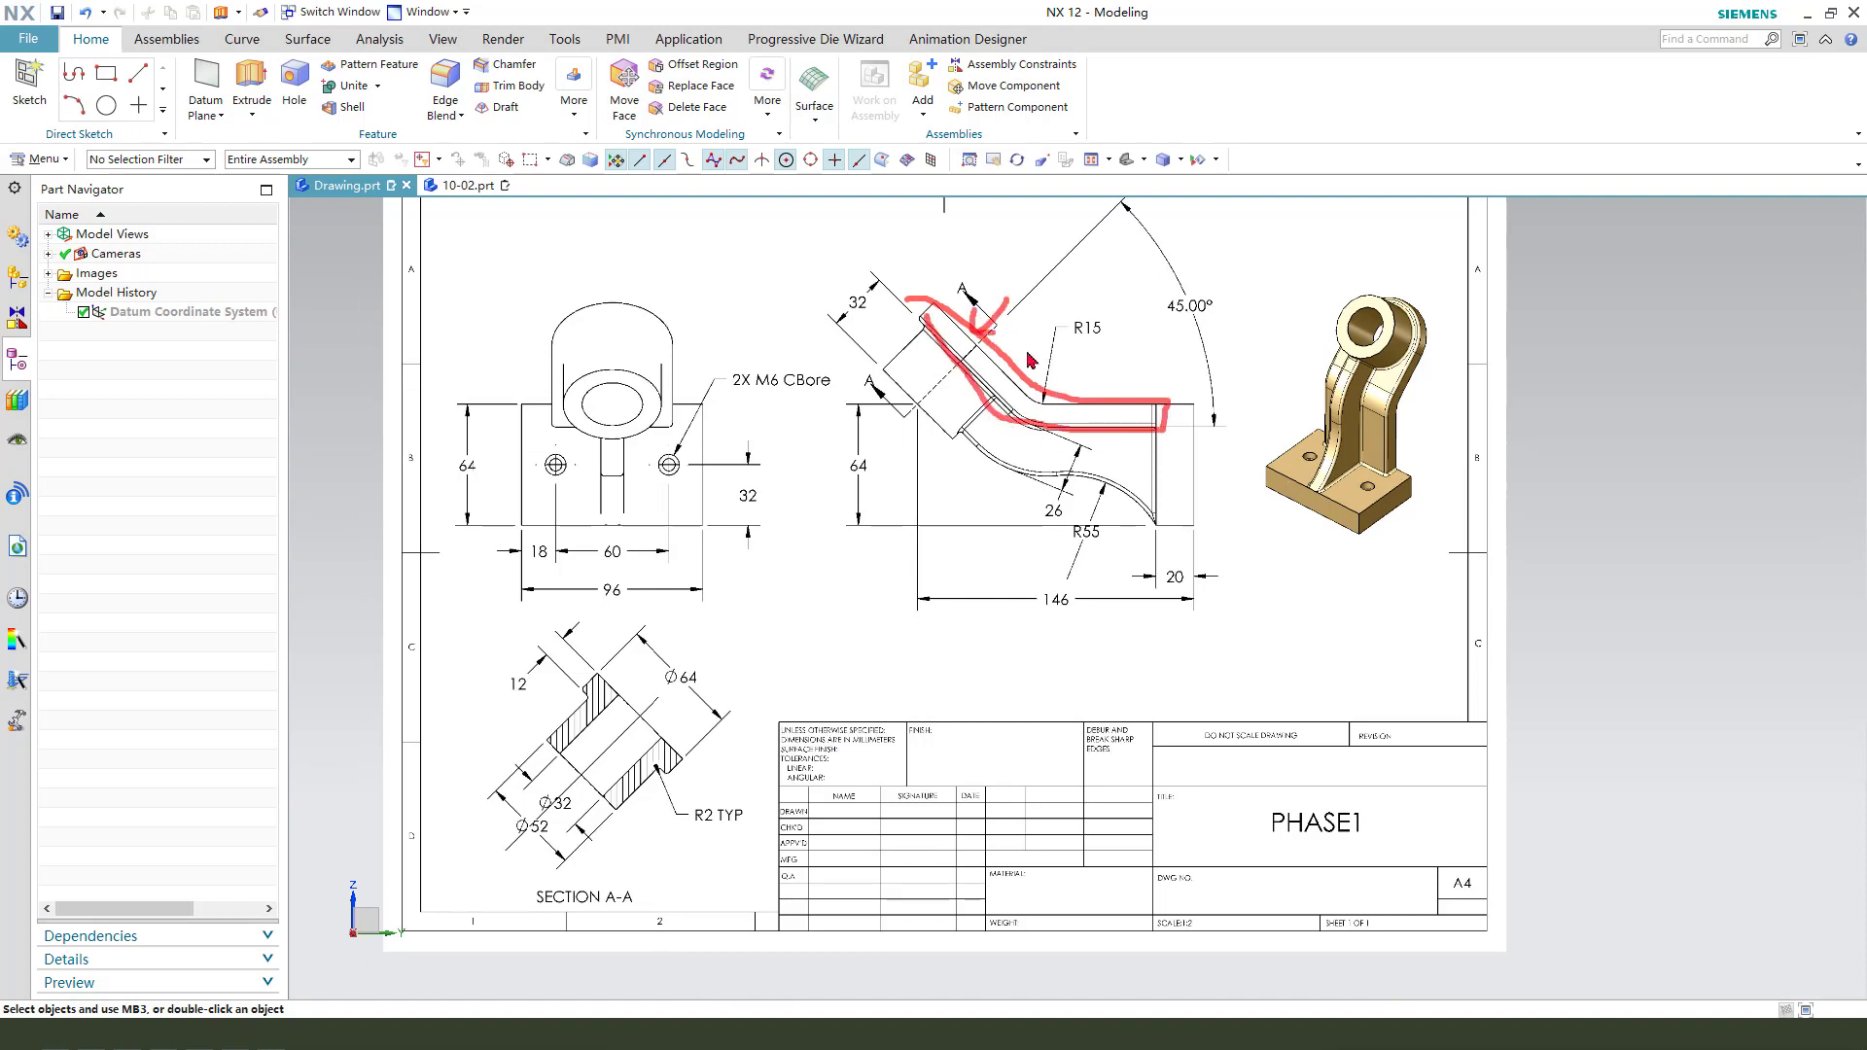
left_click(475, 187)
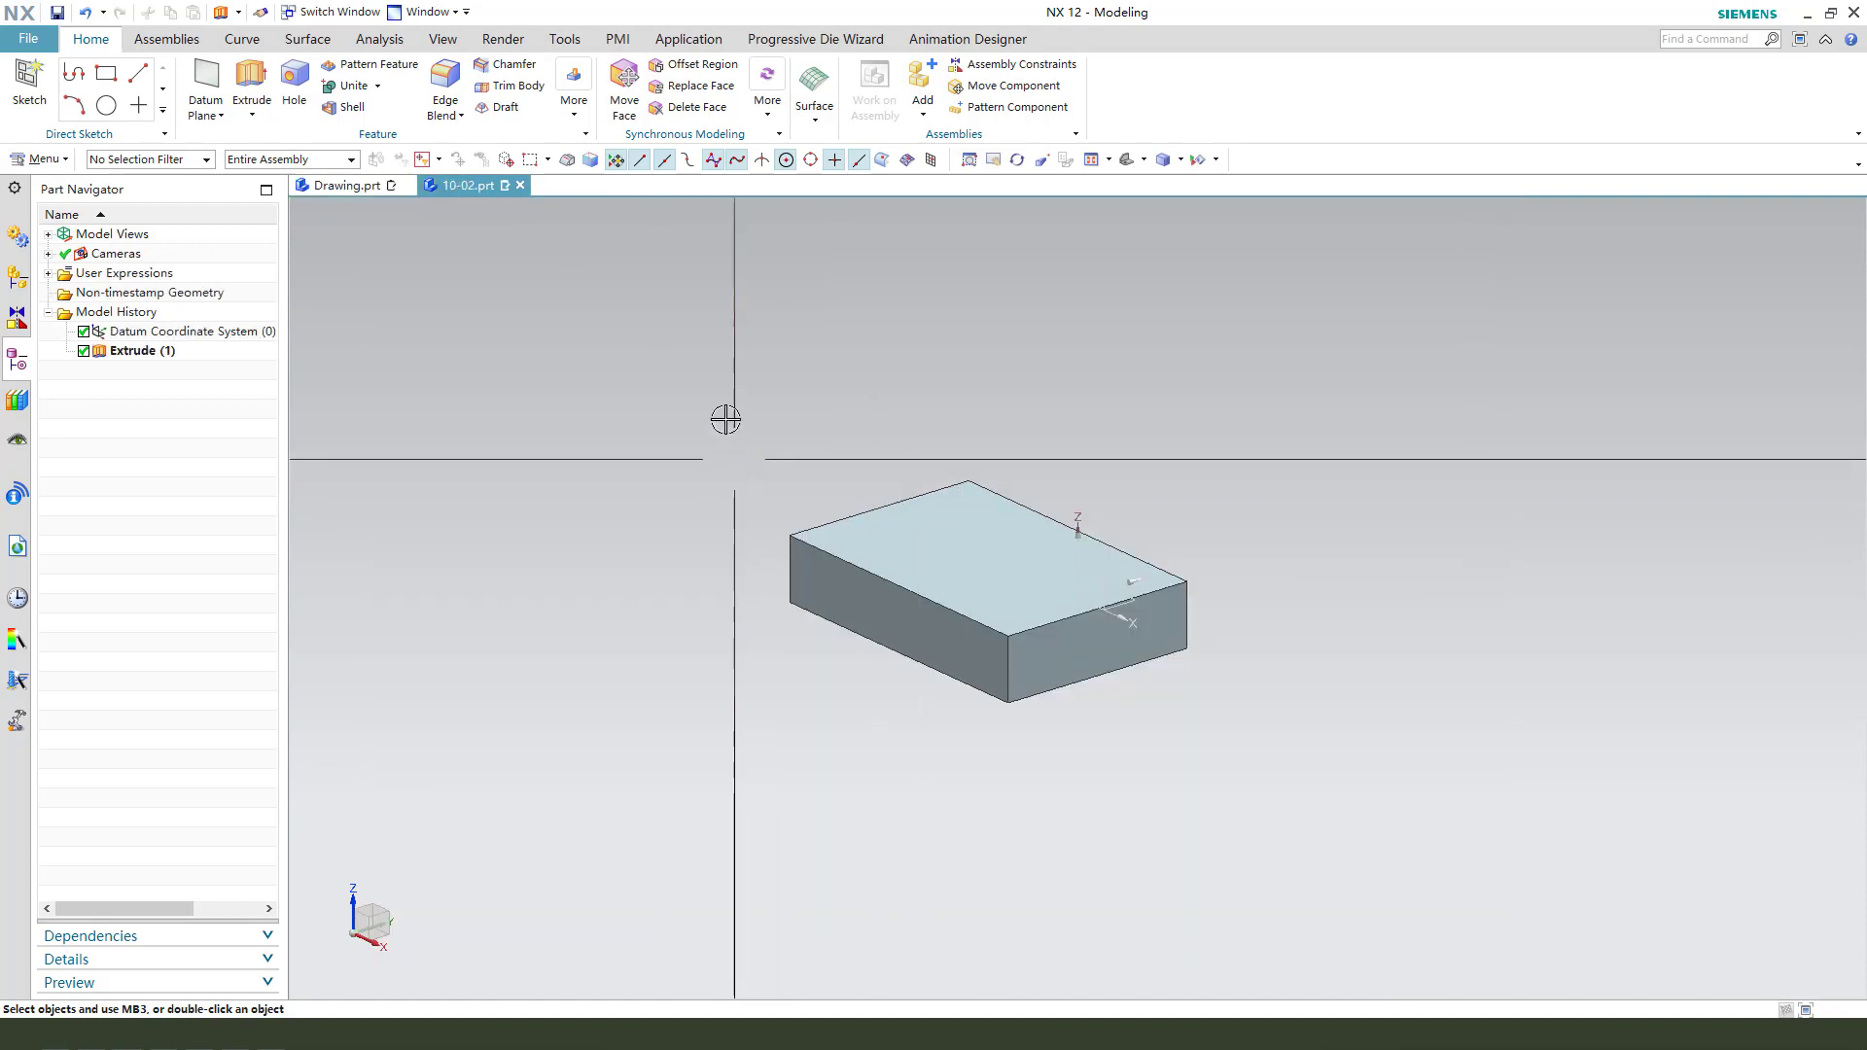
left_click(252, 82)
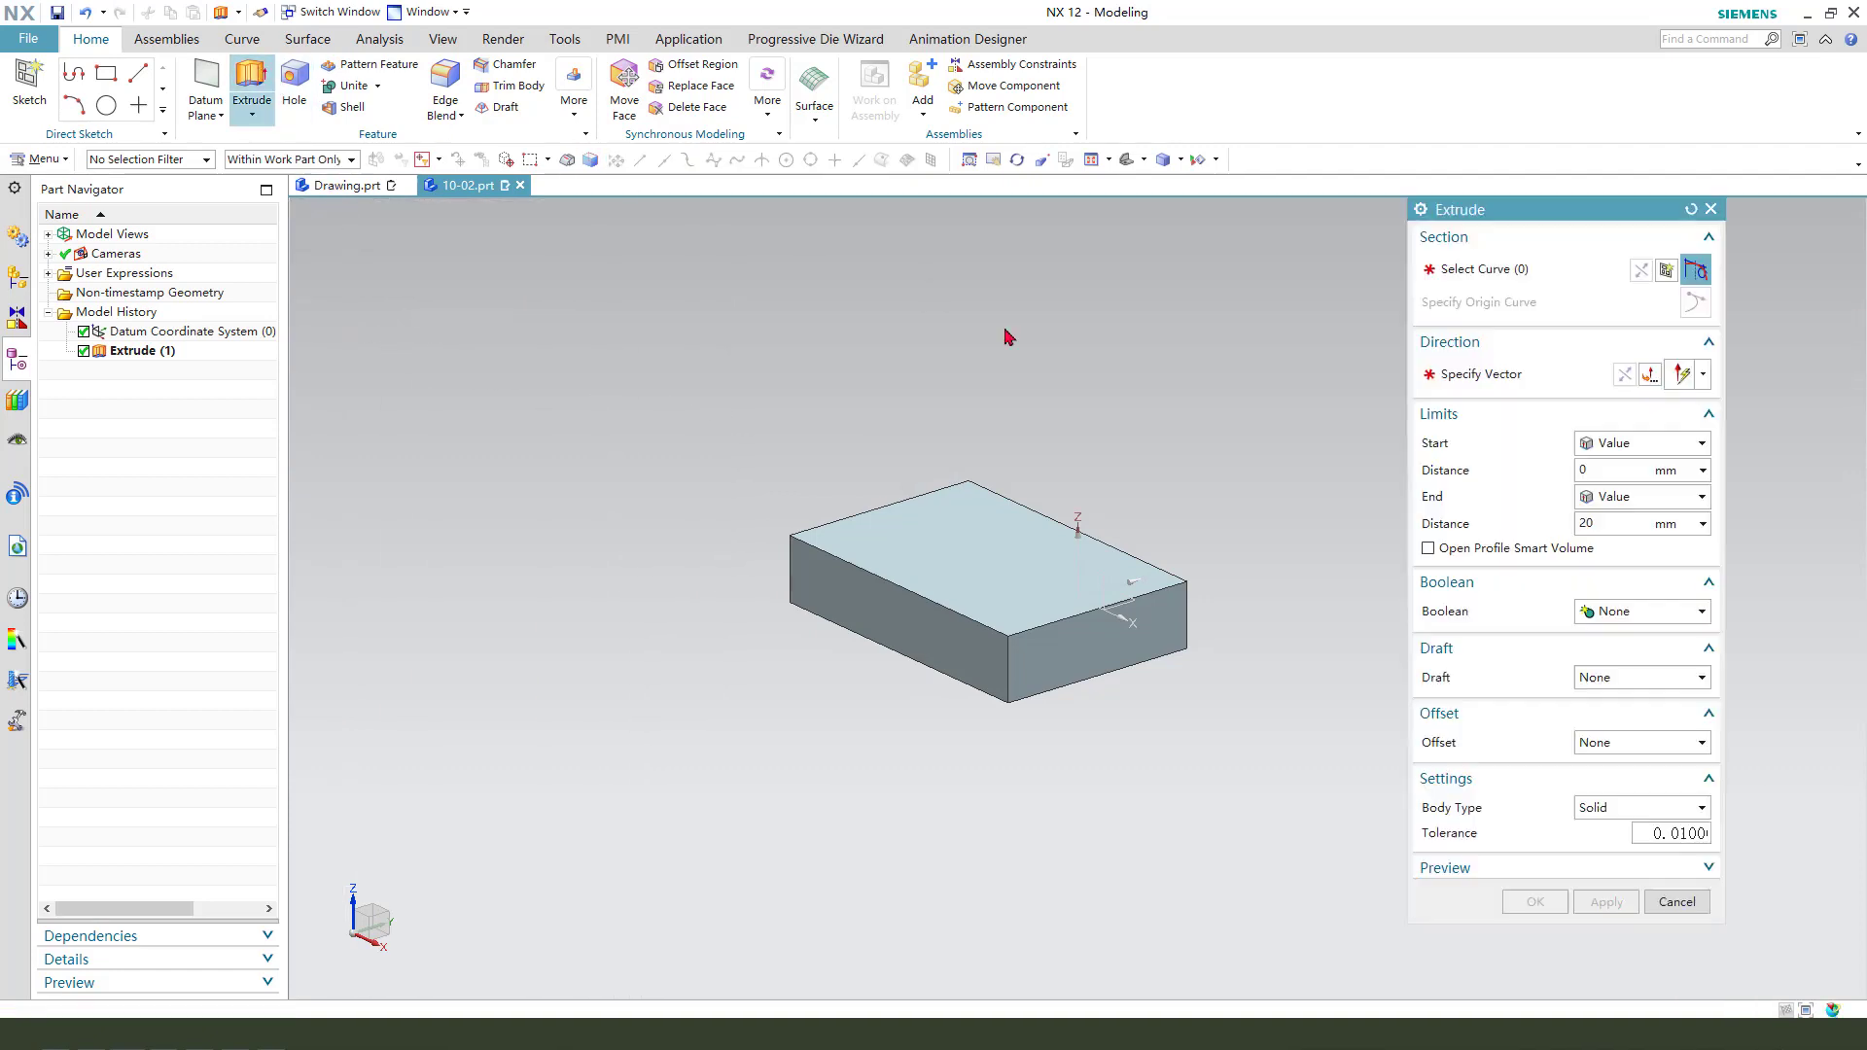
scroll(1216, 559, "down", 2)
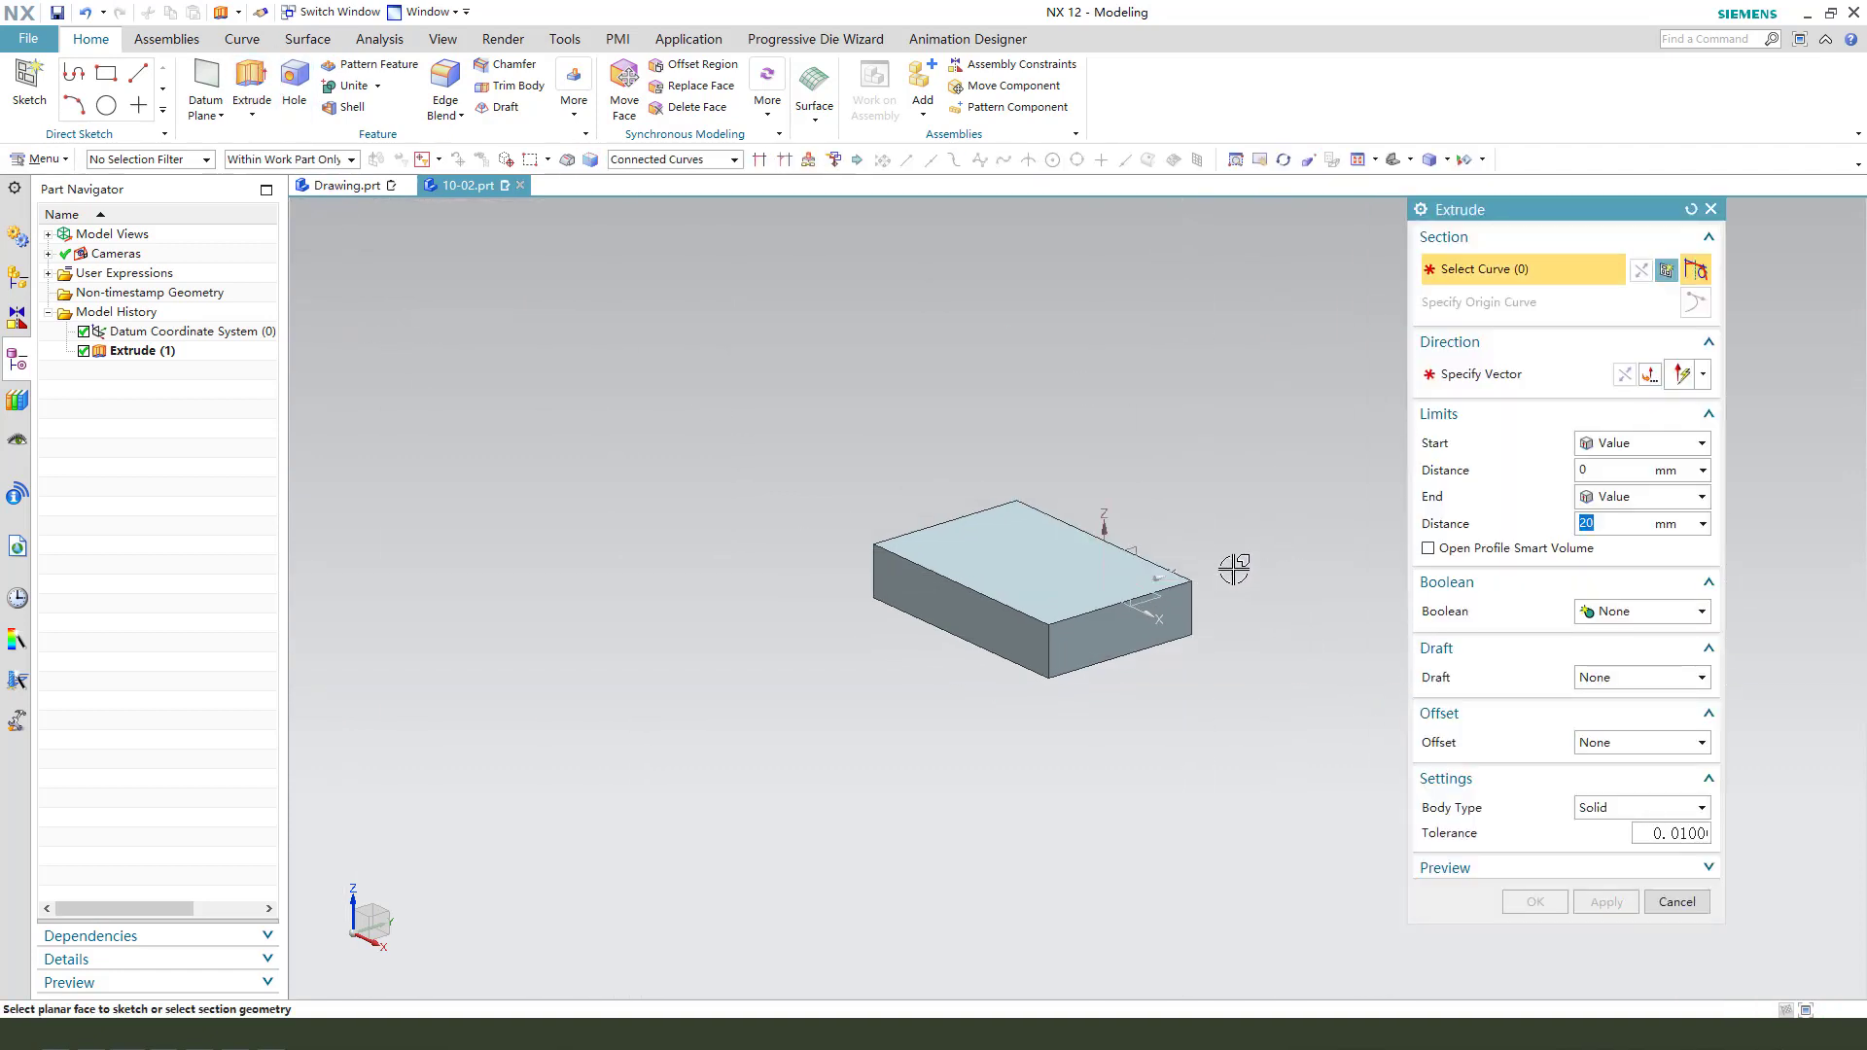
left_click(1177, 533)
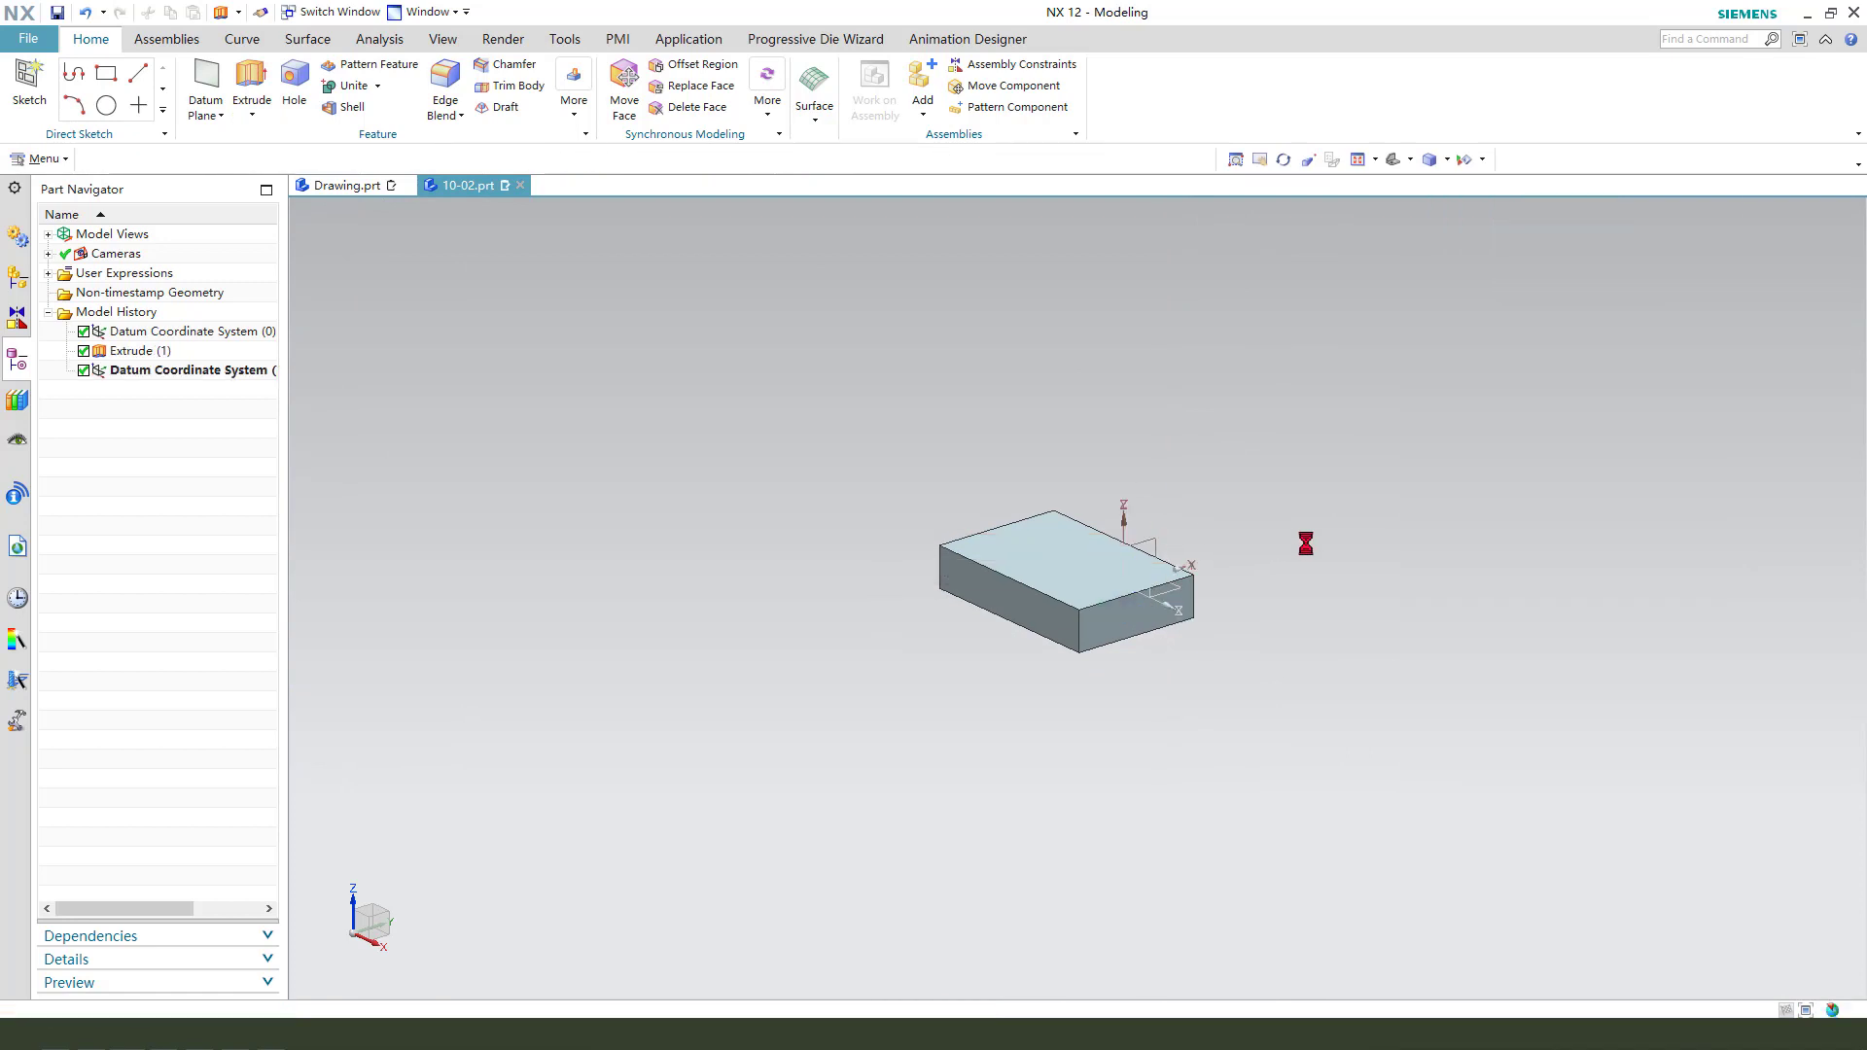
scroll(1263, 671, "up", 2)
scroll(1205, 475, "down", 2)
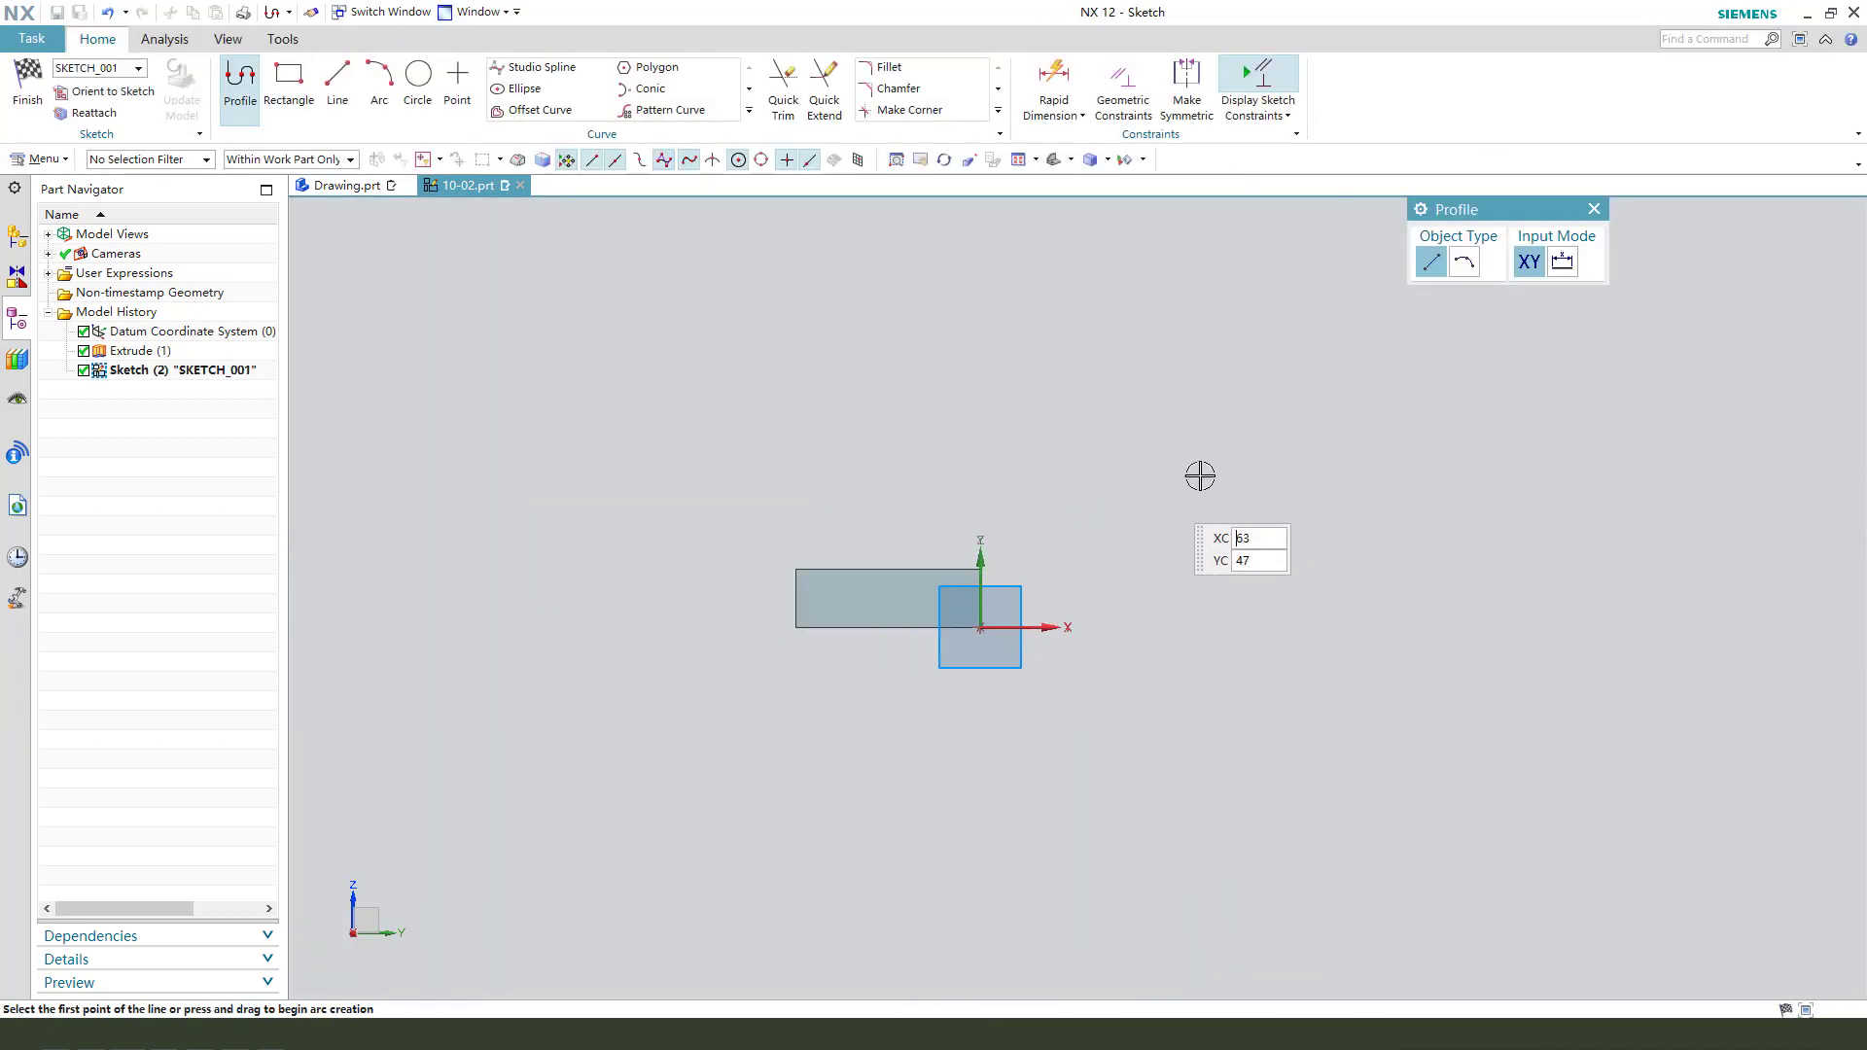
scroll(1176, 483, "up", 1)
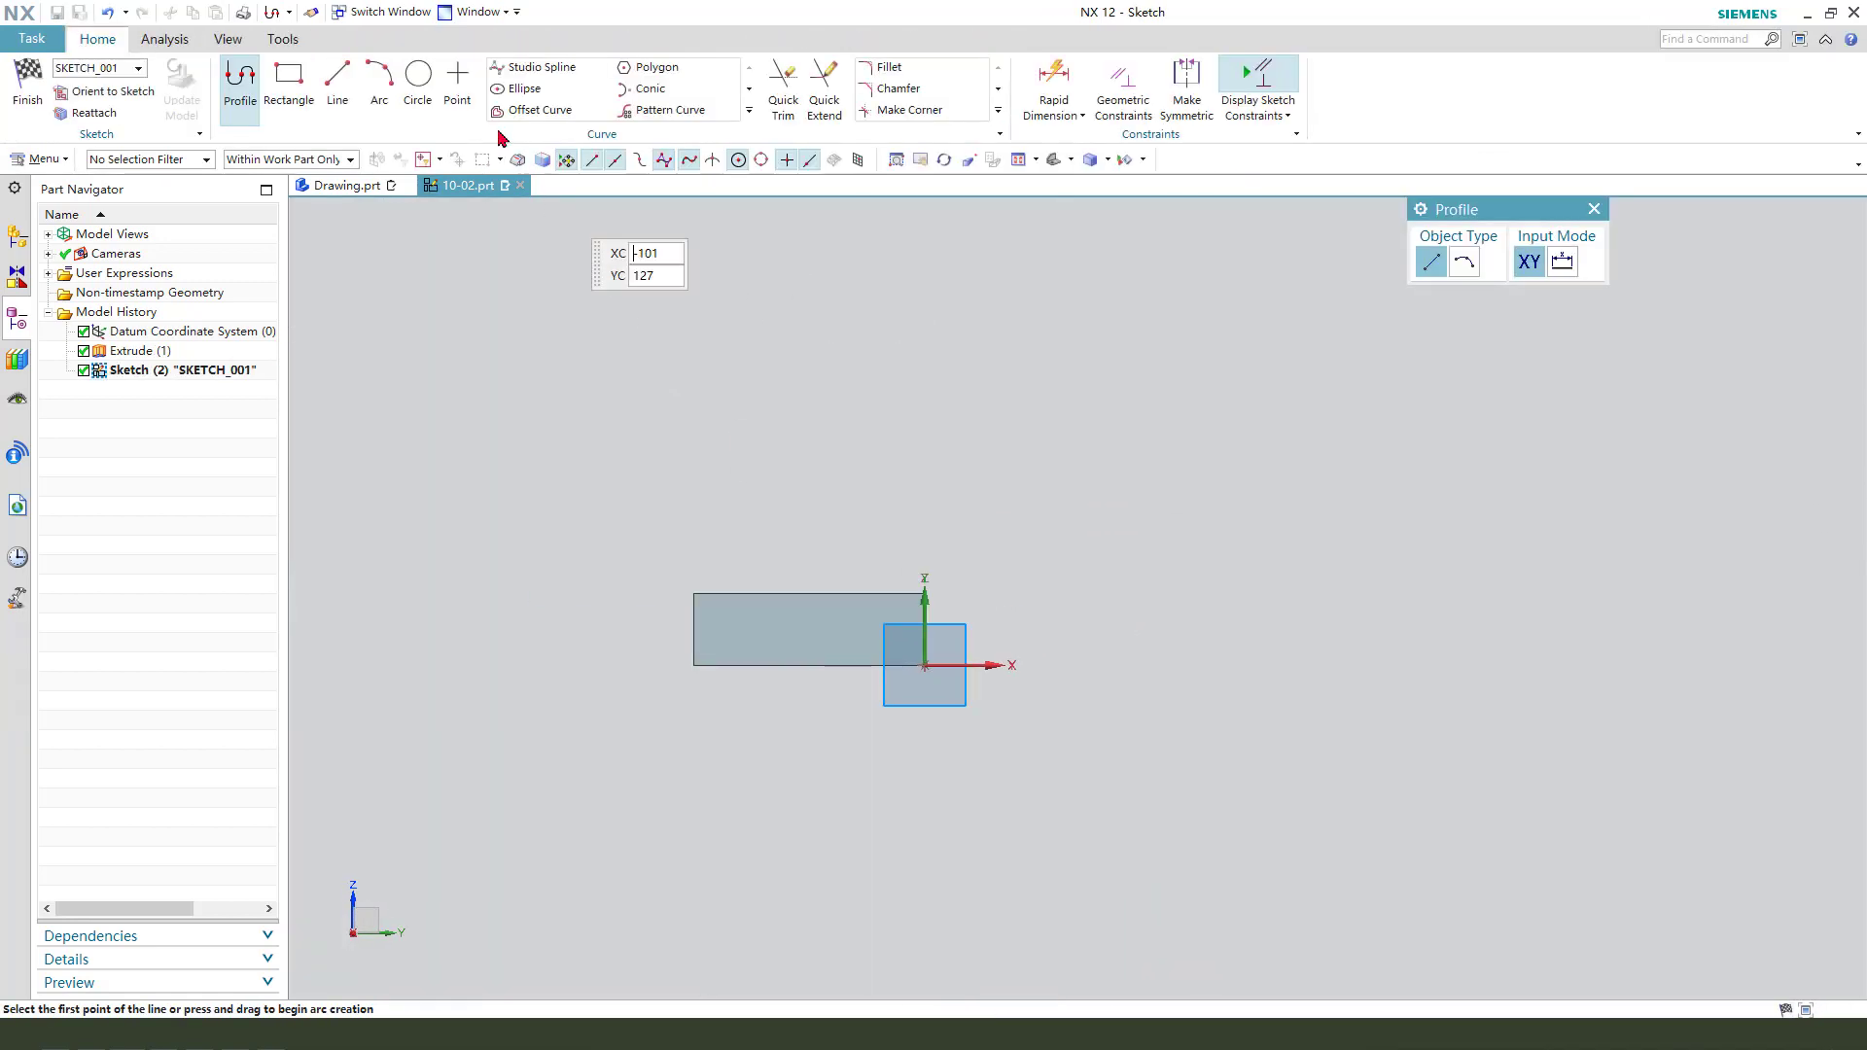
left_click(929, 660)
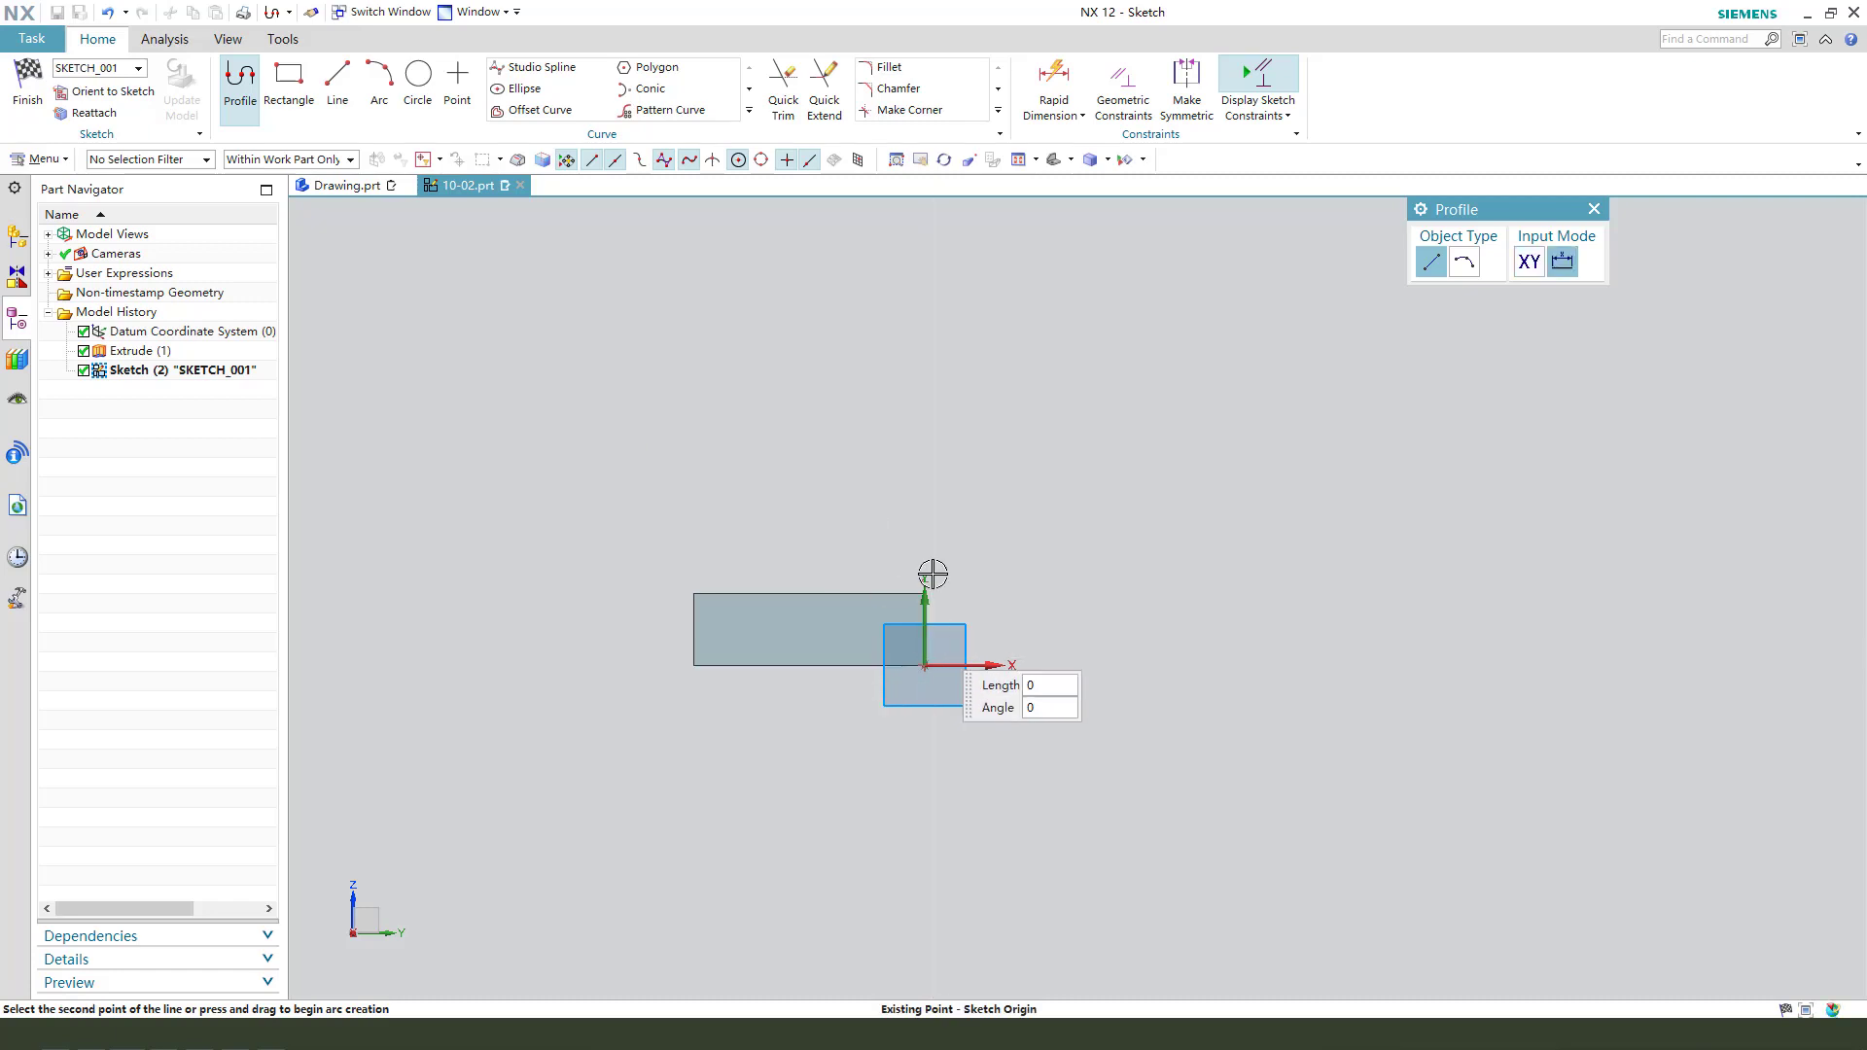
left_click(925, 433)
left_click(1042, 284)
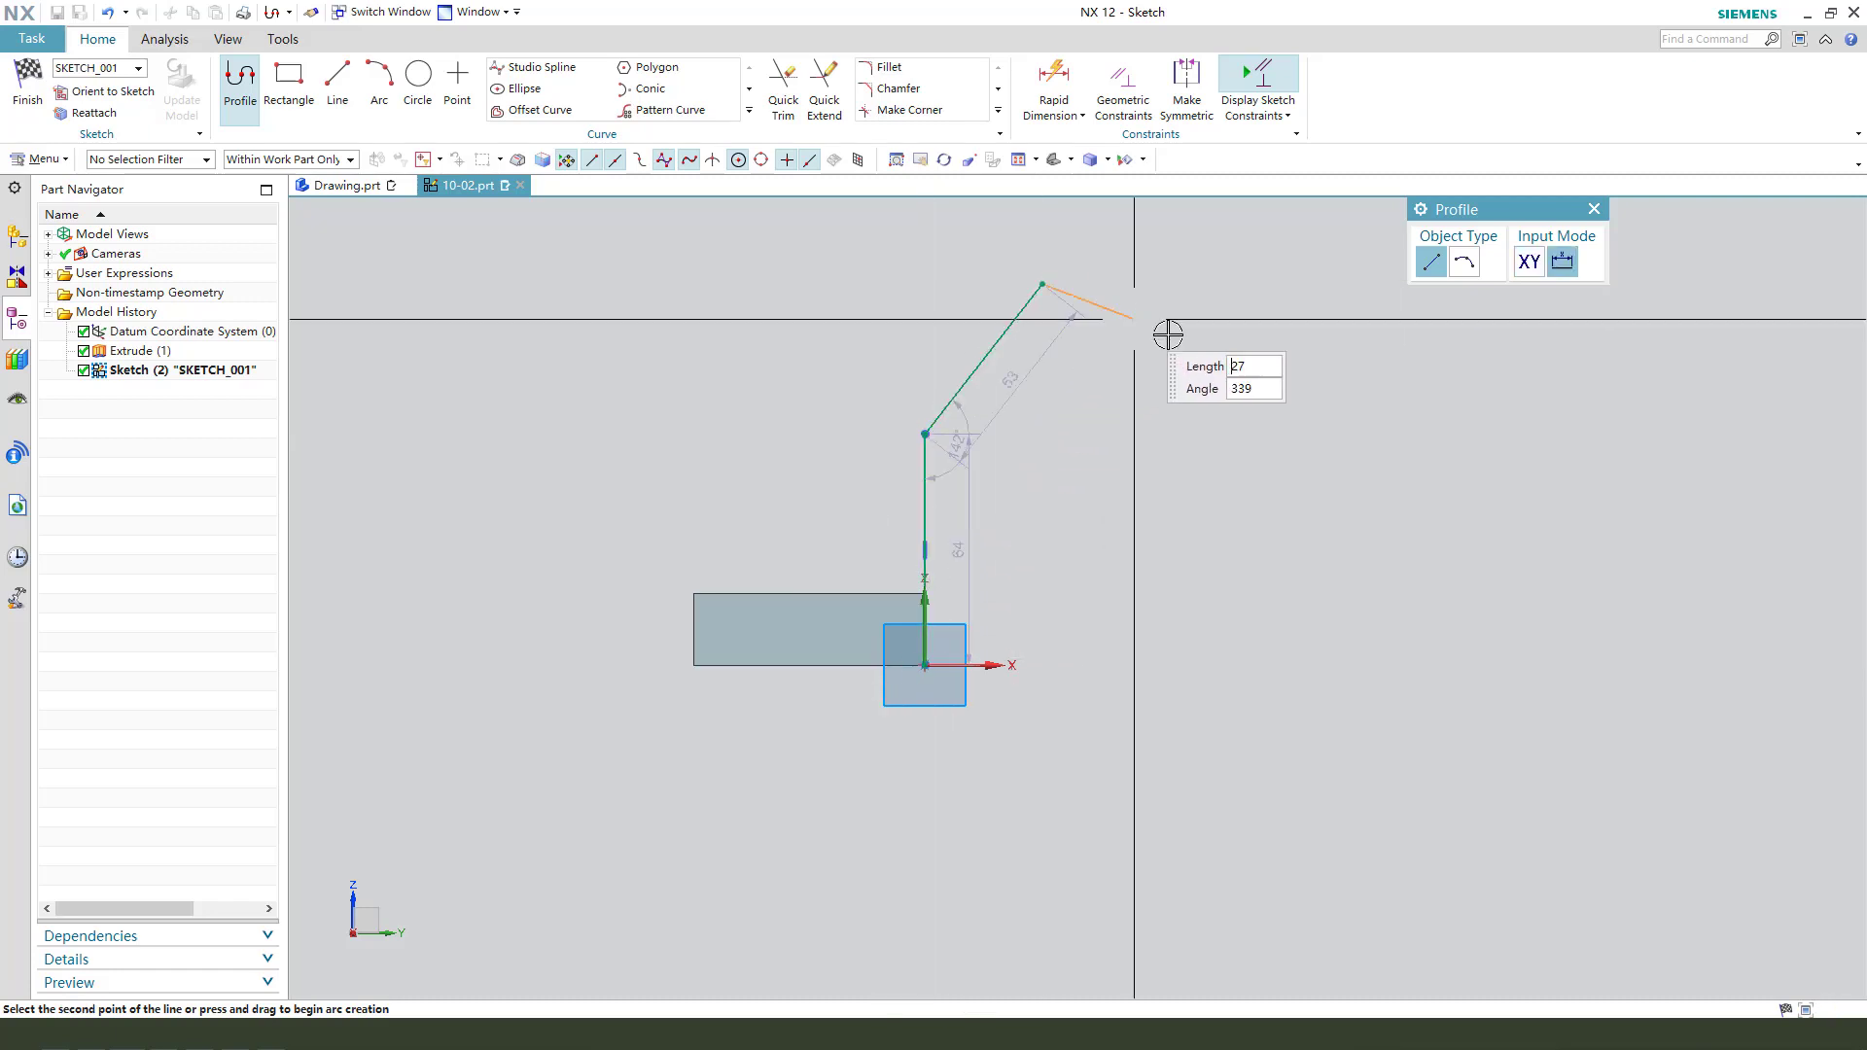
key("Escape")
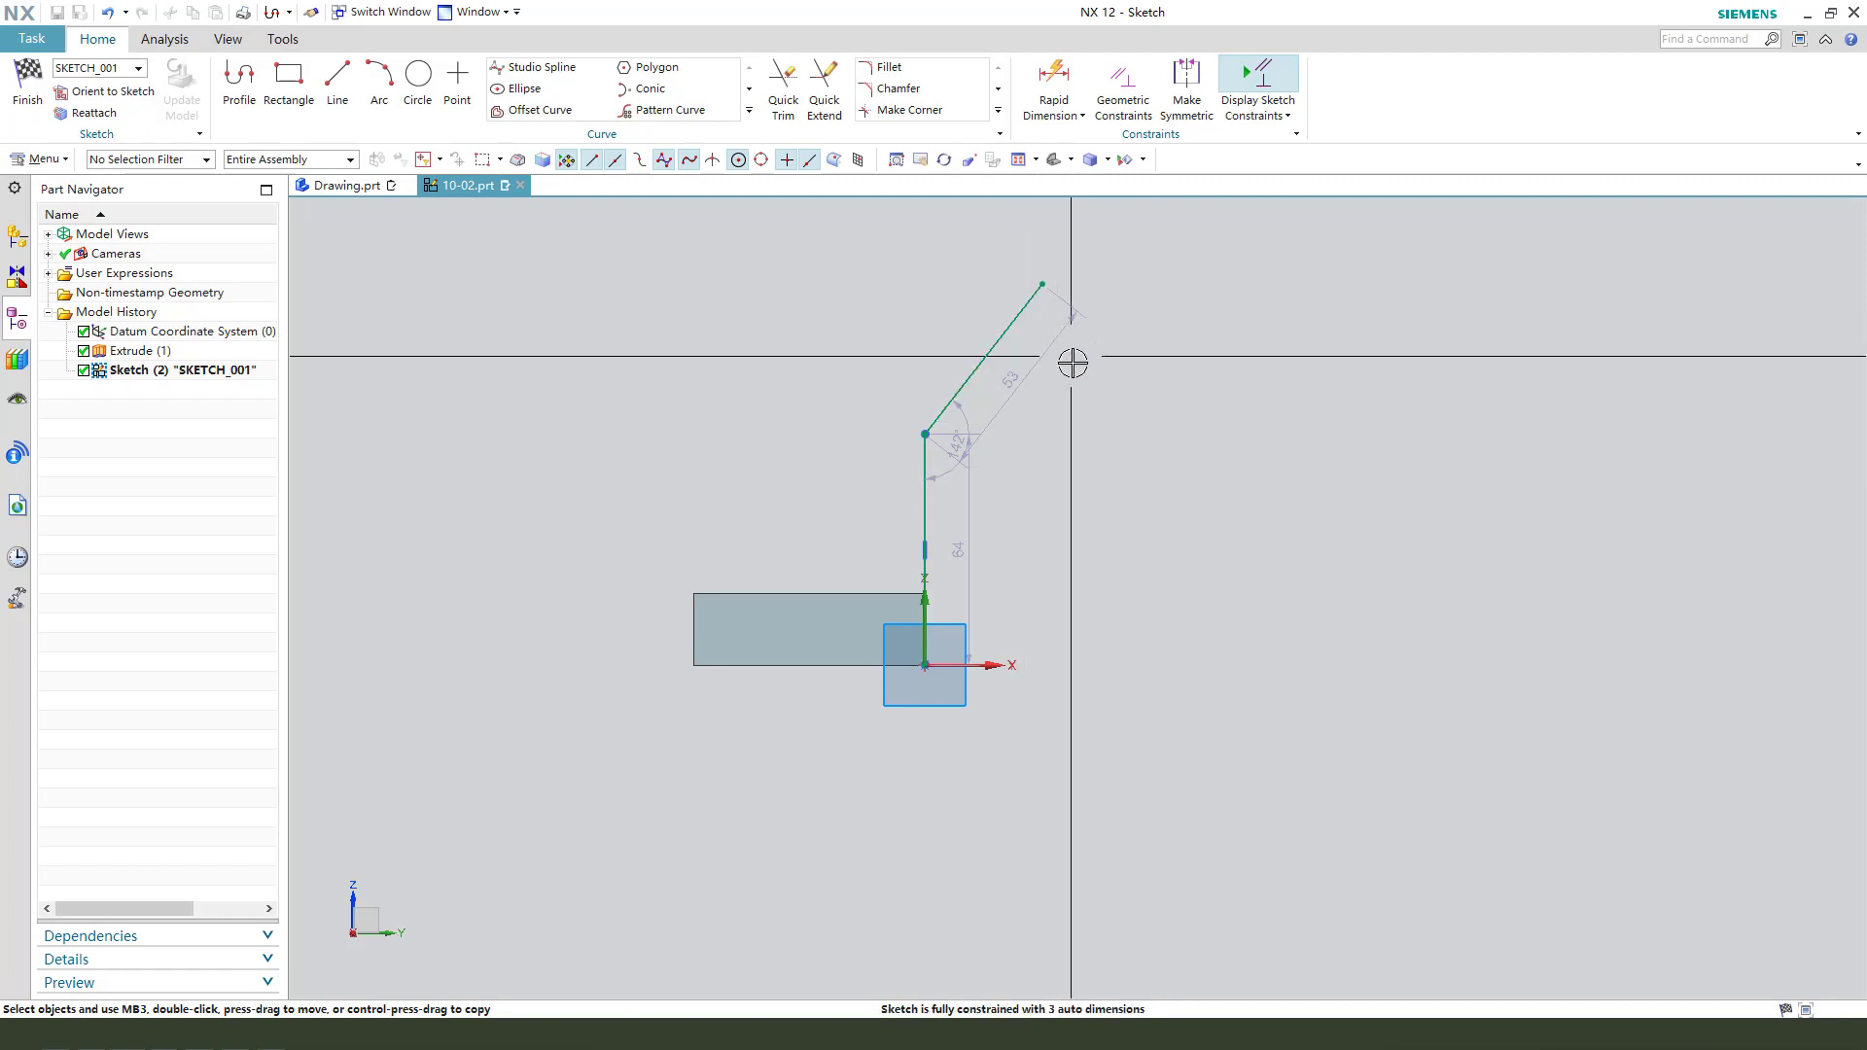
Add an angular dimension between the slanted line and the vertical line and set it to 45°.
left_click(1013, 319)
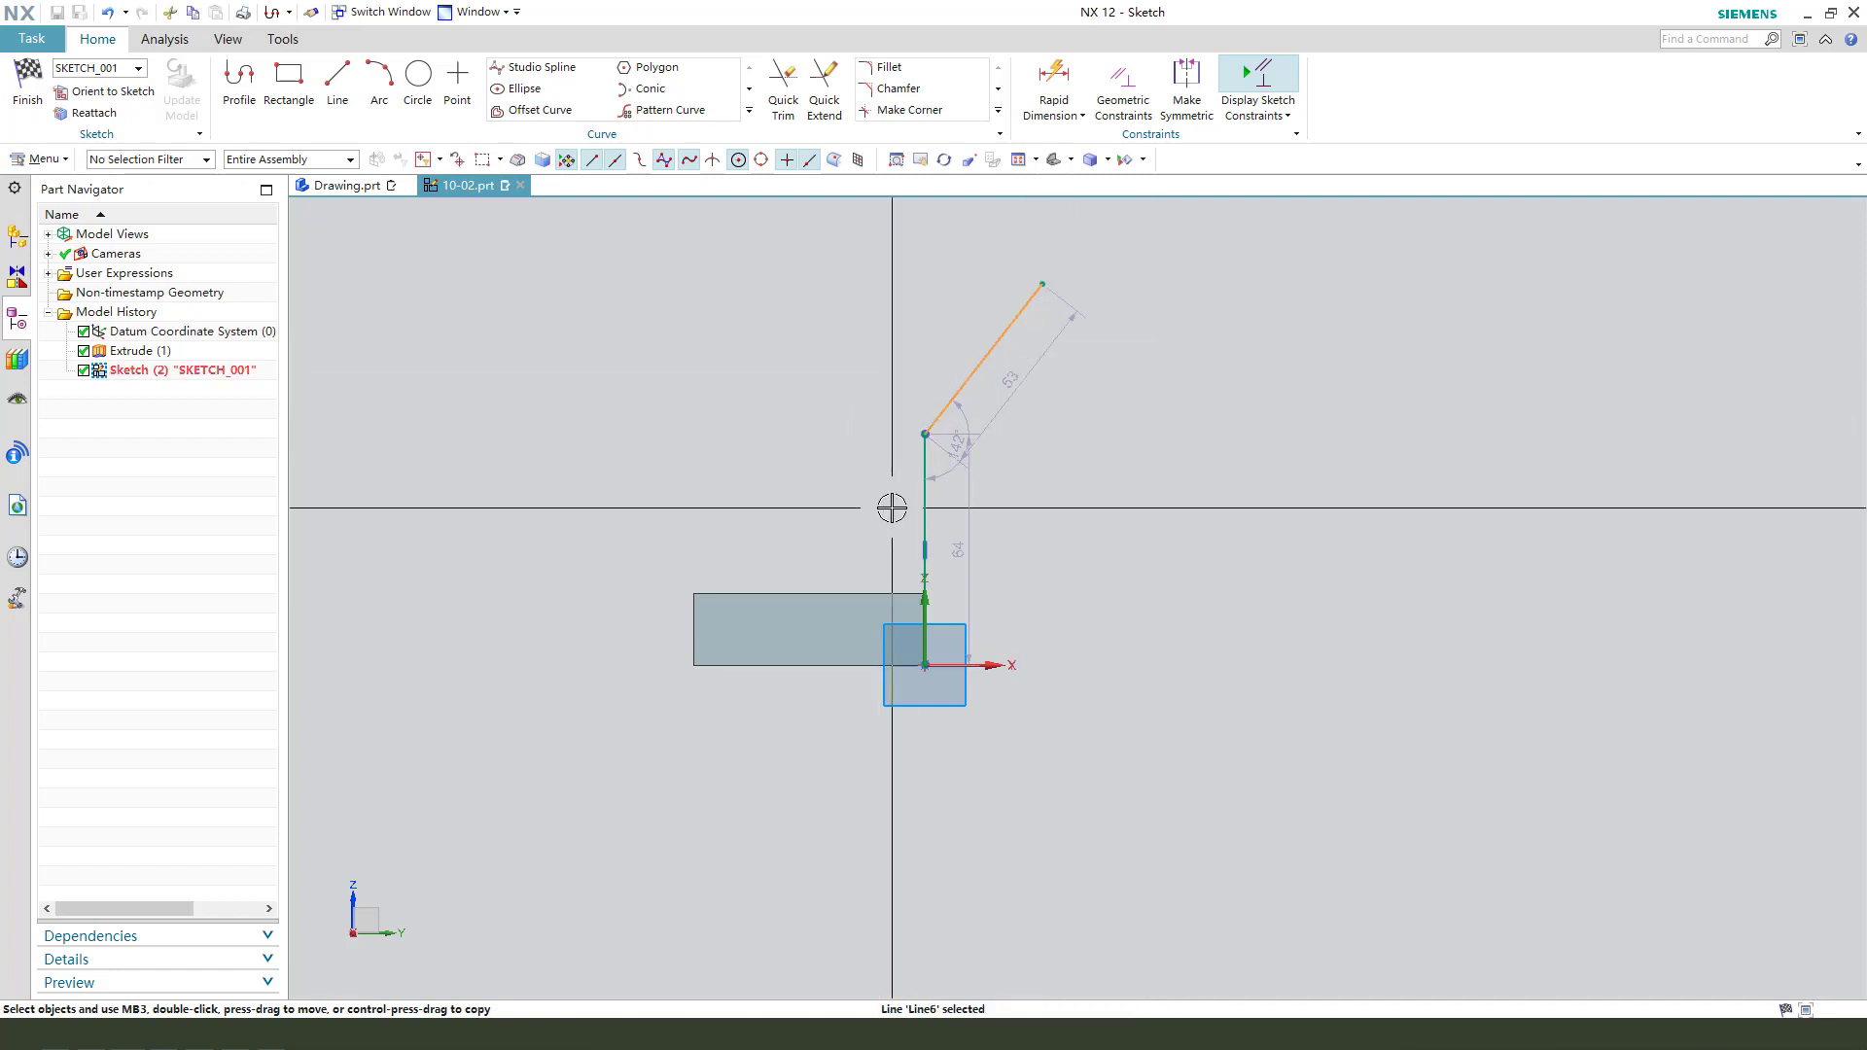
left_click(924, 508)
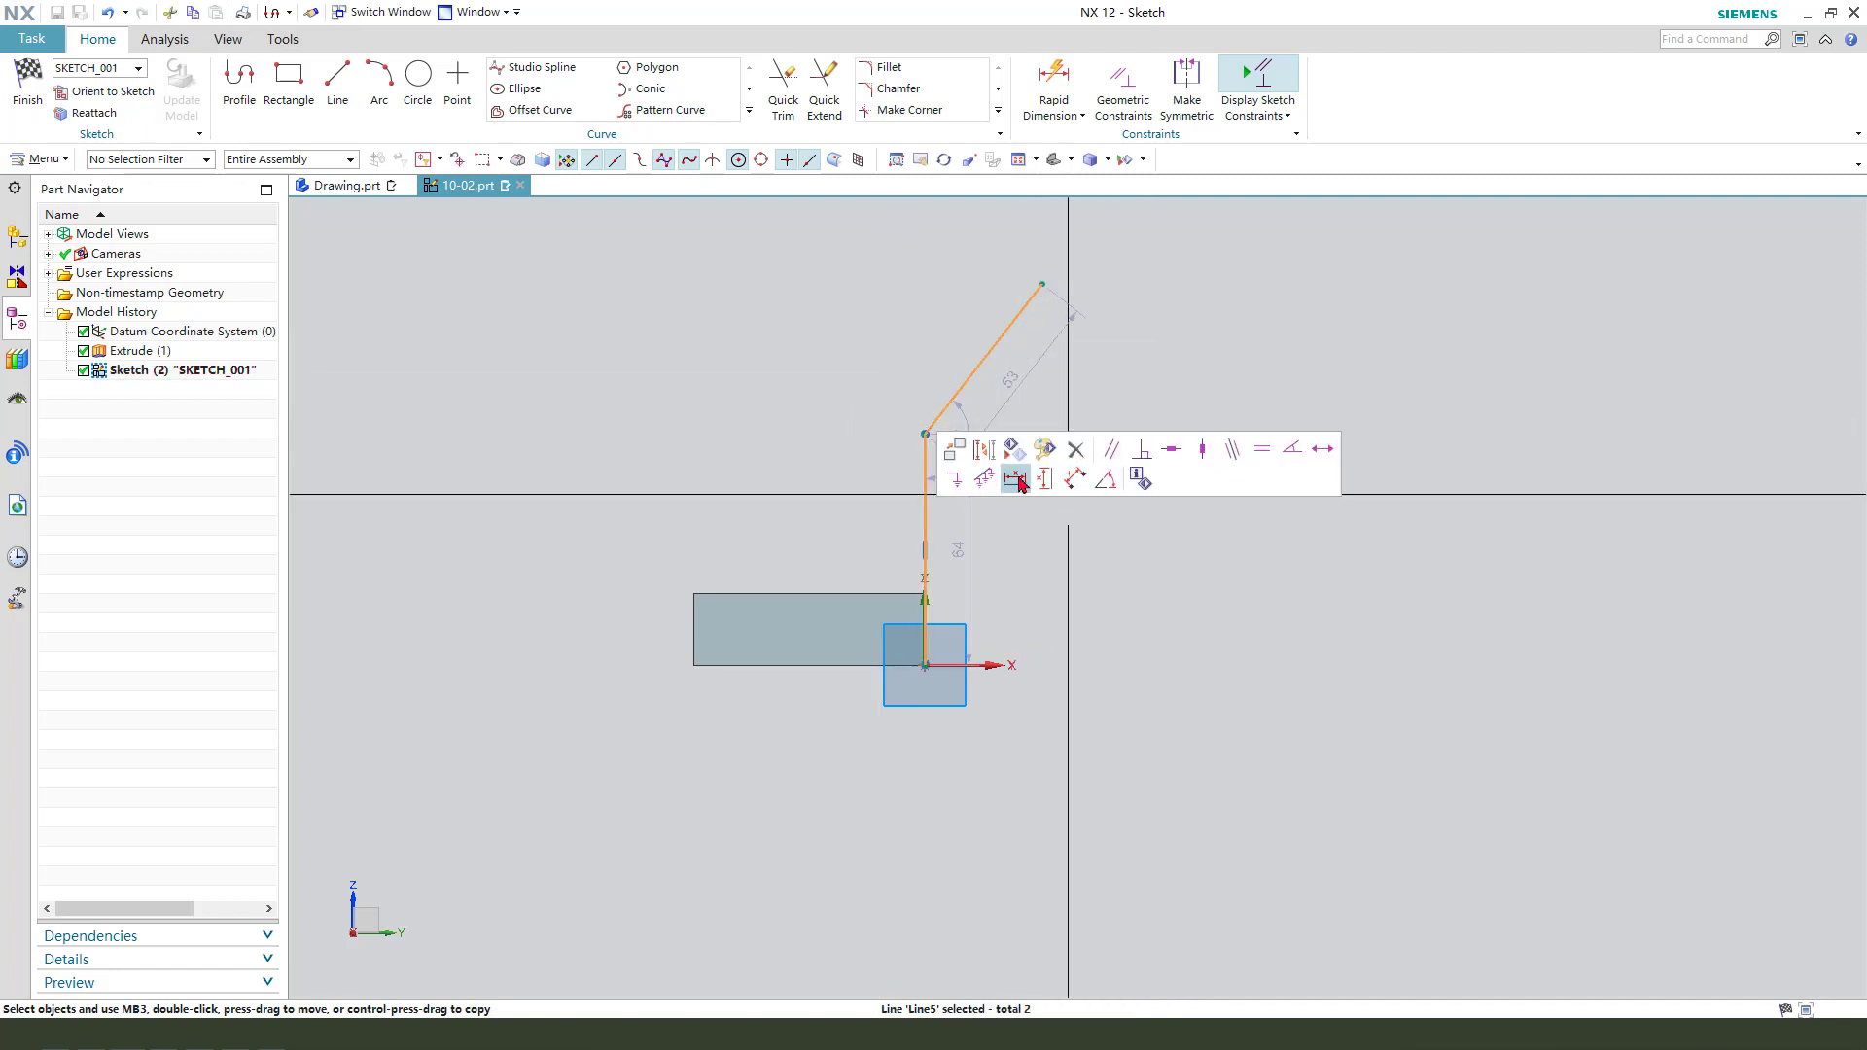
left_click(1106, 478)
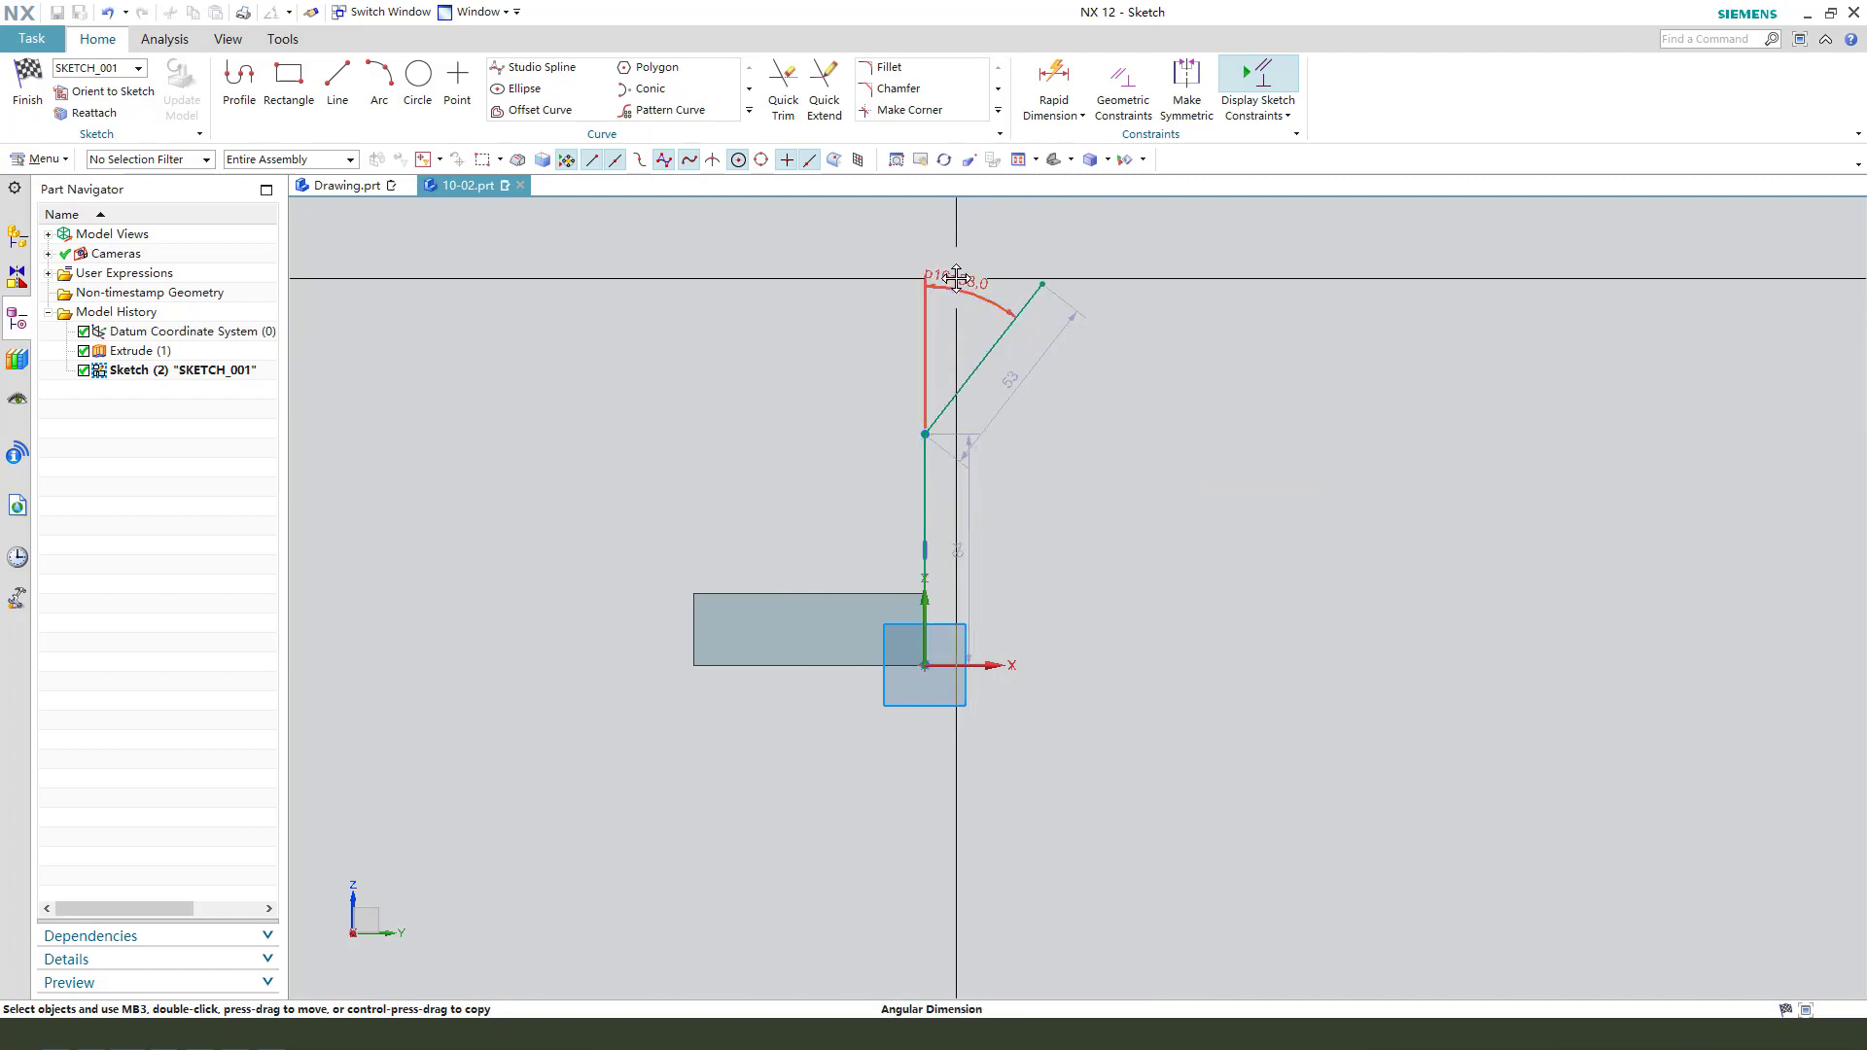
left_click(956, 280)
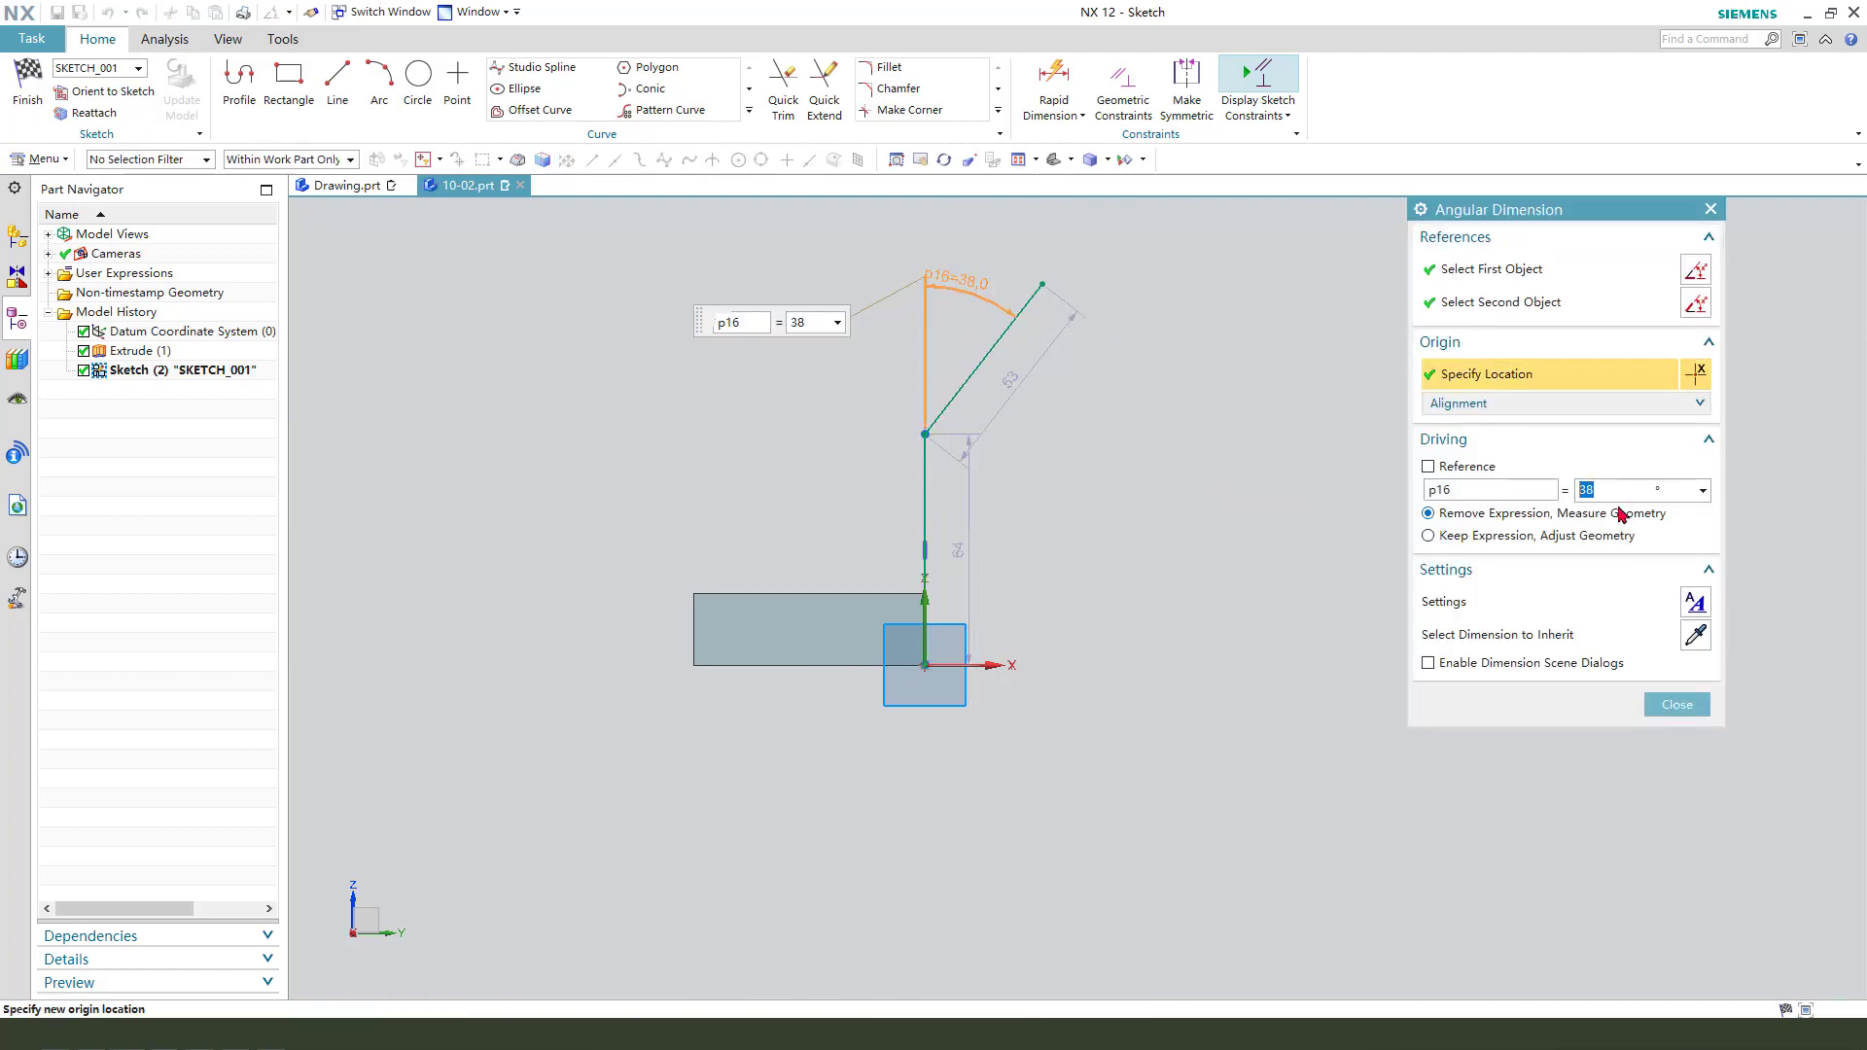
middle_click(1342, 550)
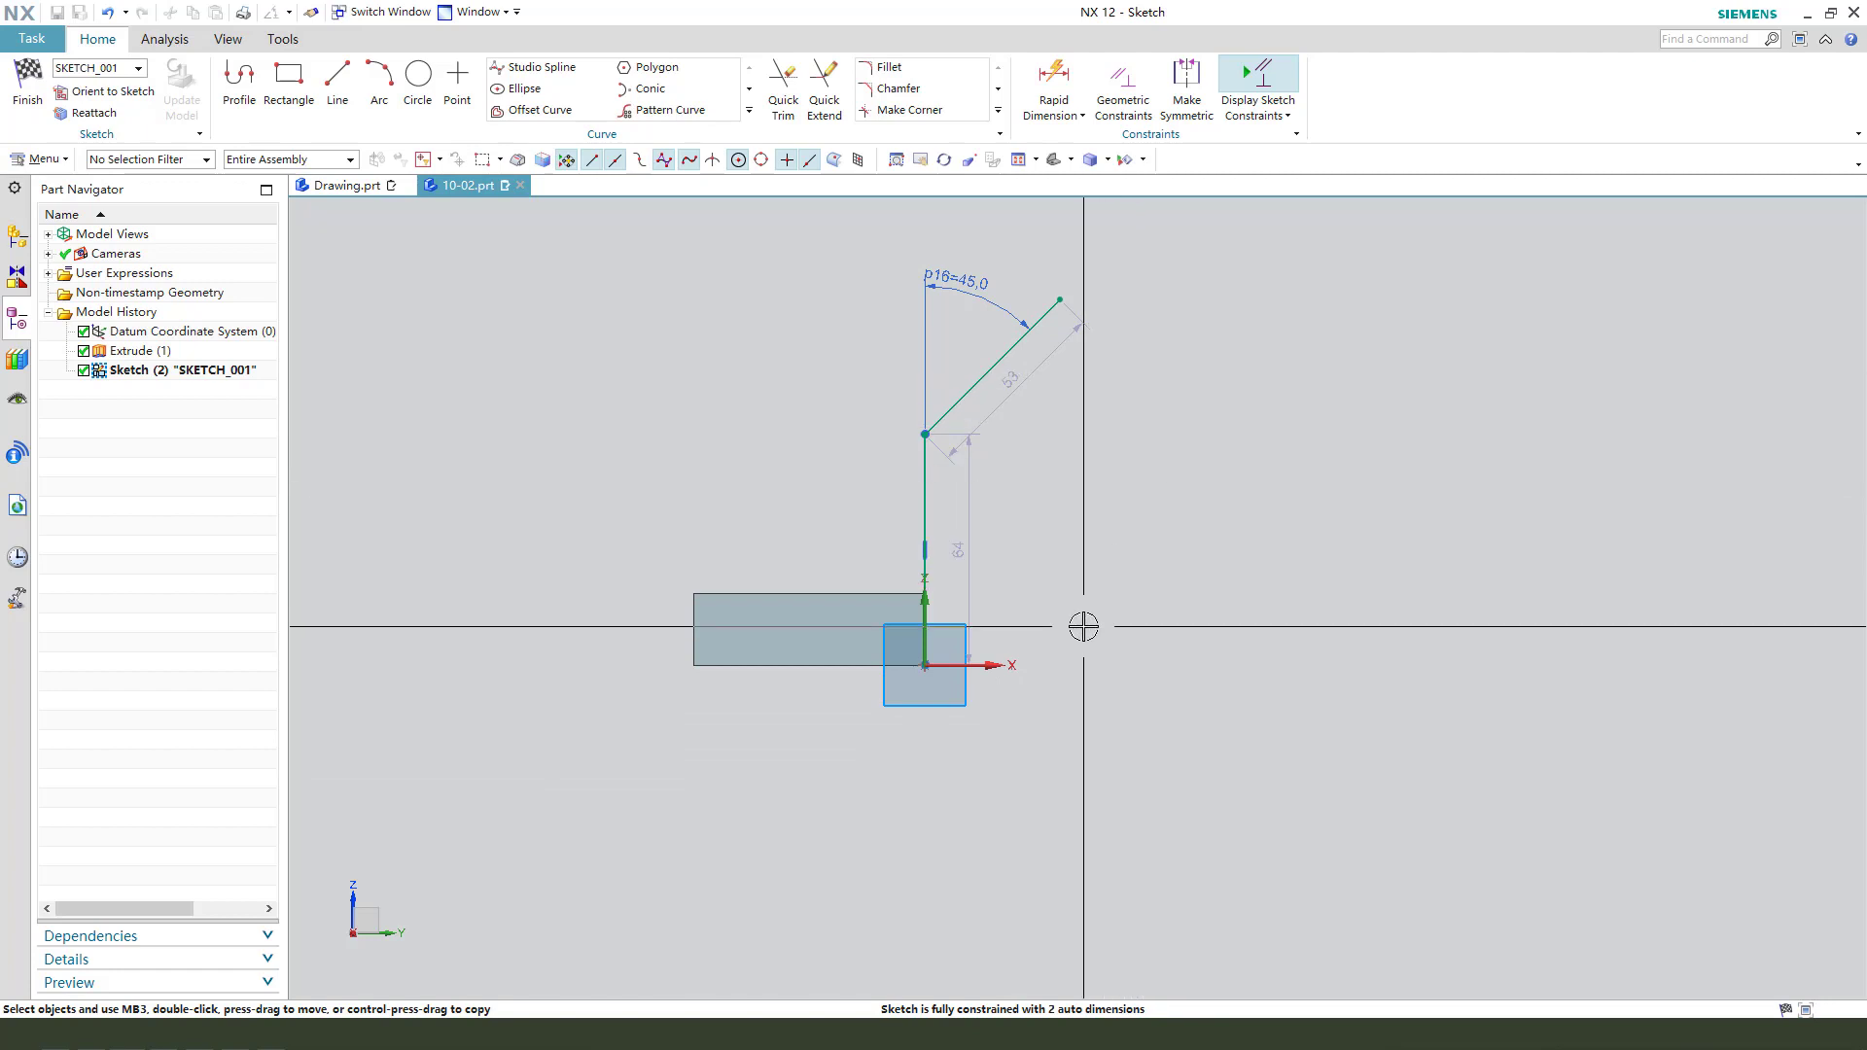
Rotate the sketch view and draw a line about 44 mm long from the slanted line, perpendicular to it, ending beyond the origin line.
mouse_move(1084, 626)
middle_mouse_down()
mouse_move(1259, 626)
mouse_move(1180, 638)
middle_mouse_up()
key("F8")
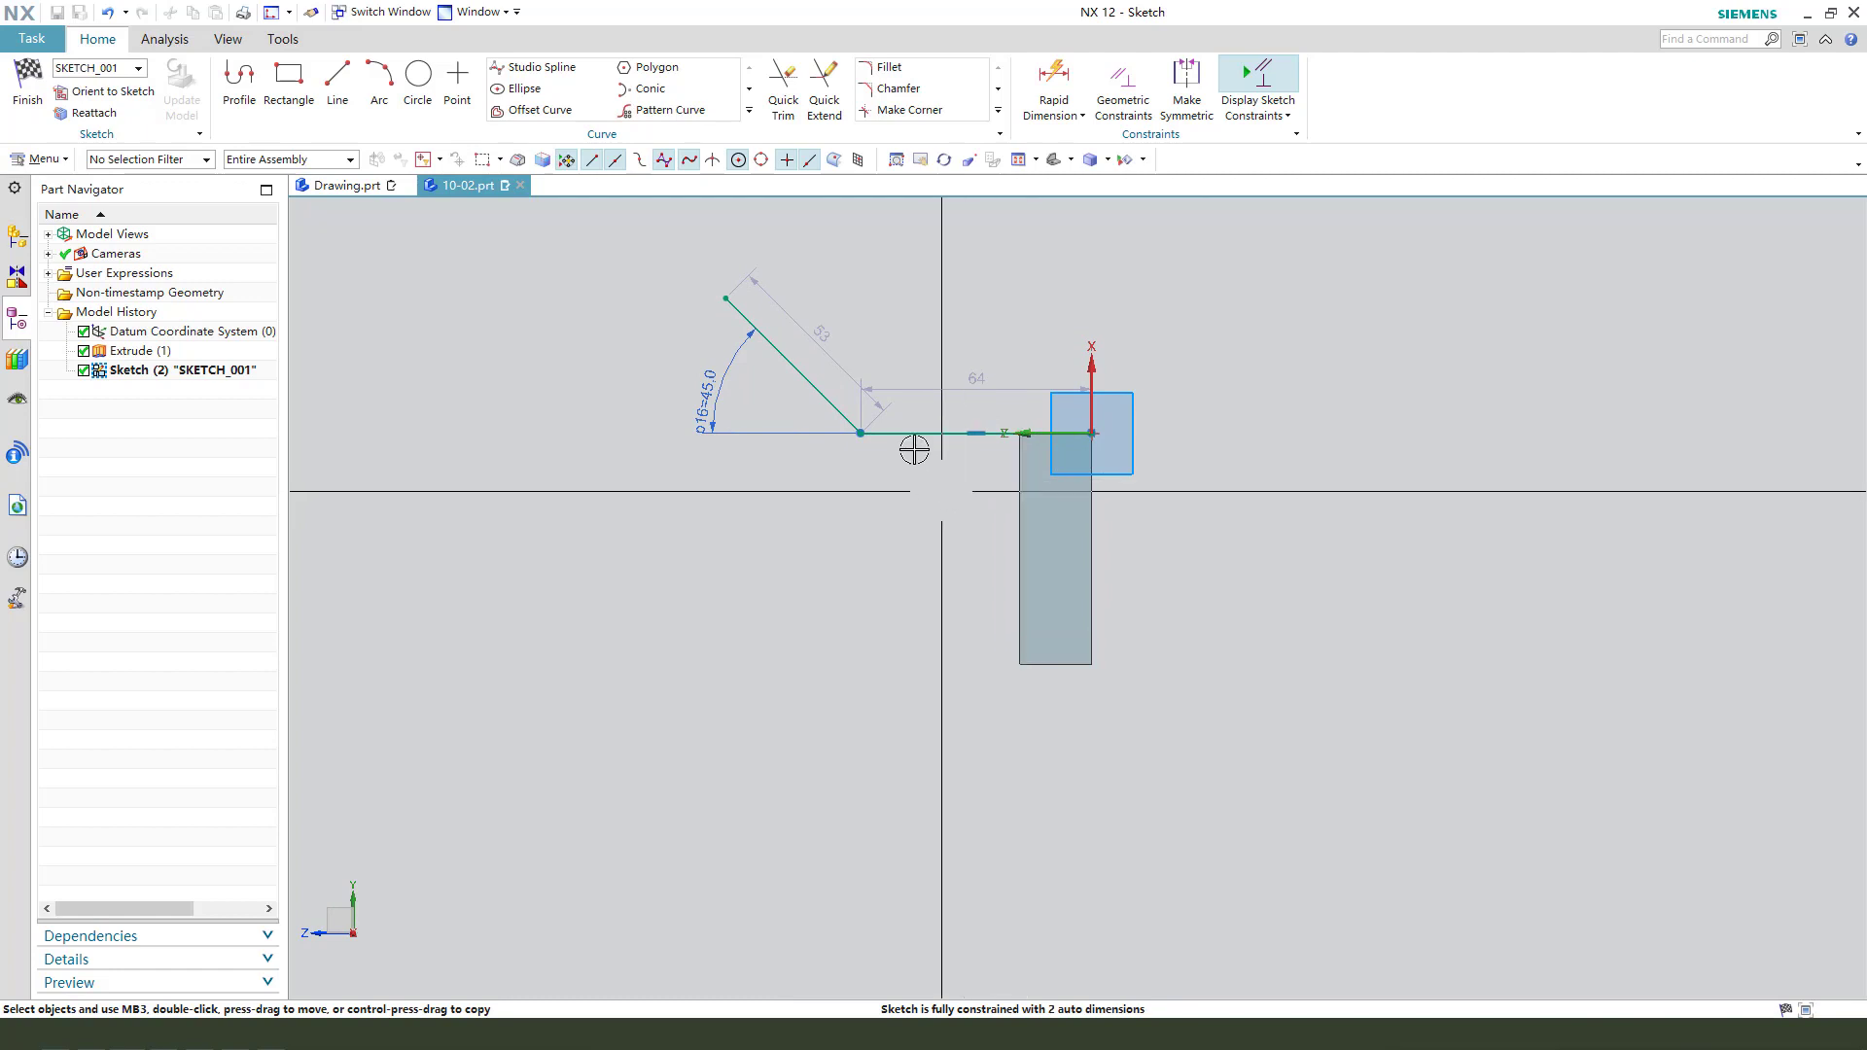
left_click_drag(717, 389, 722, 391)
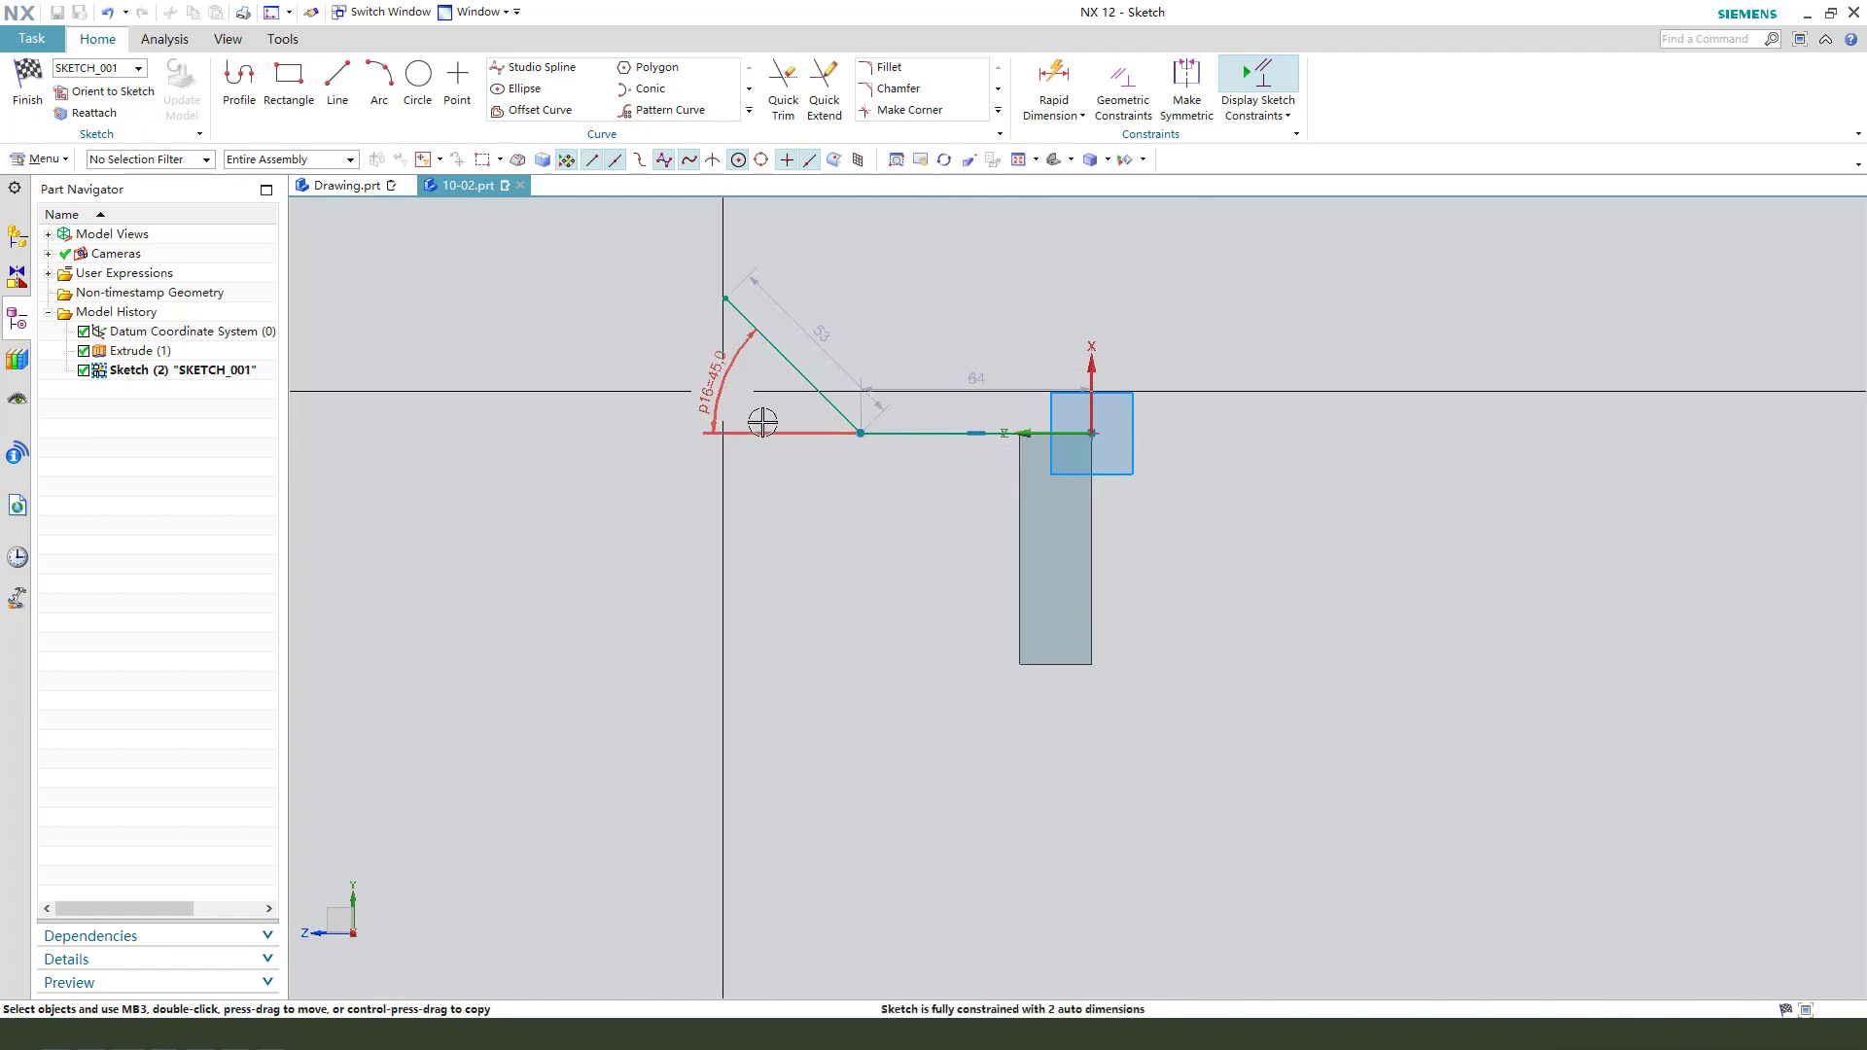
left_click(338, 80)
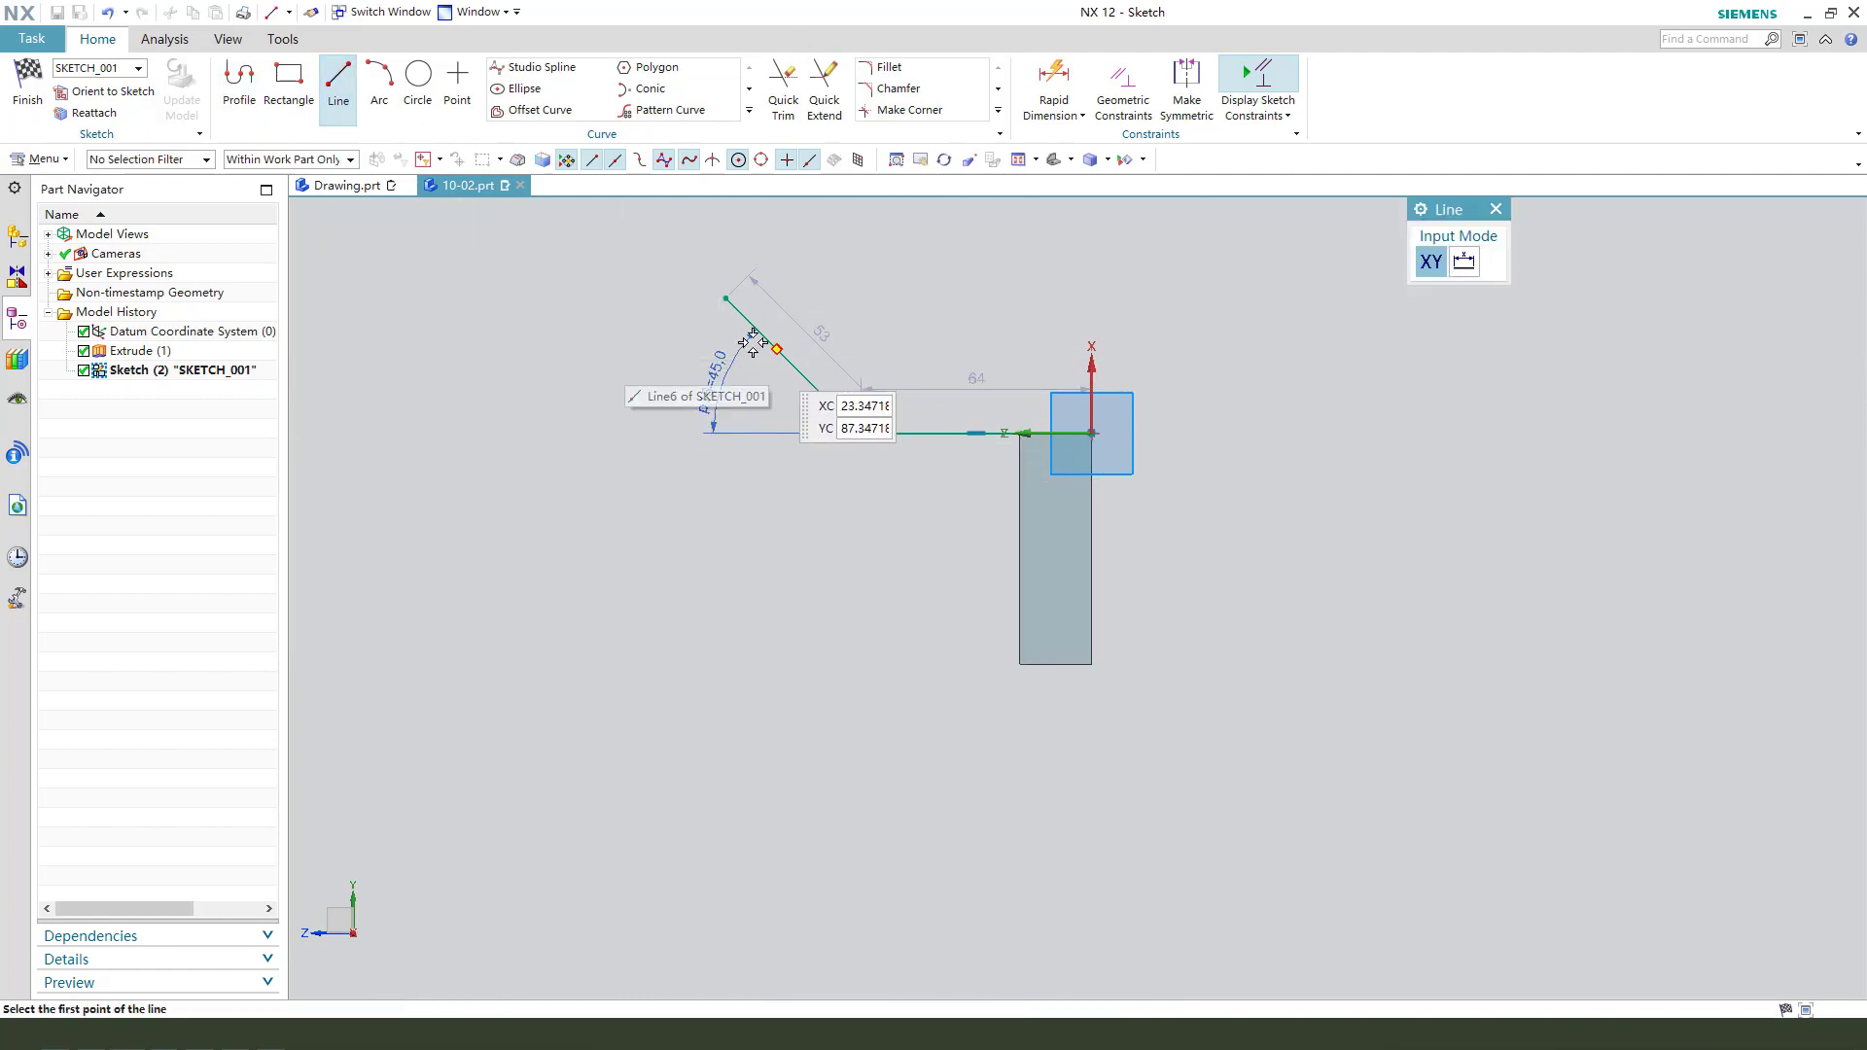
left_click(792, 367)
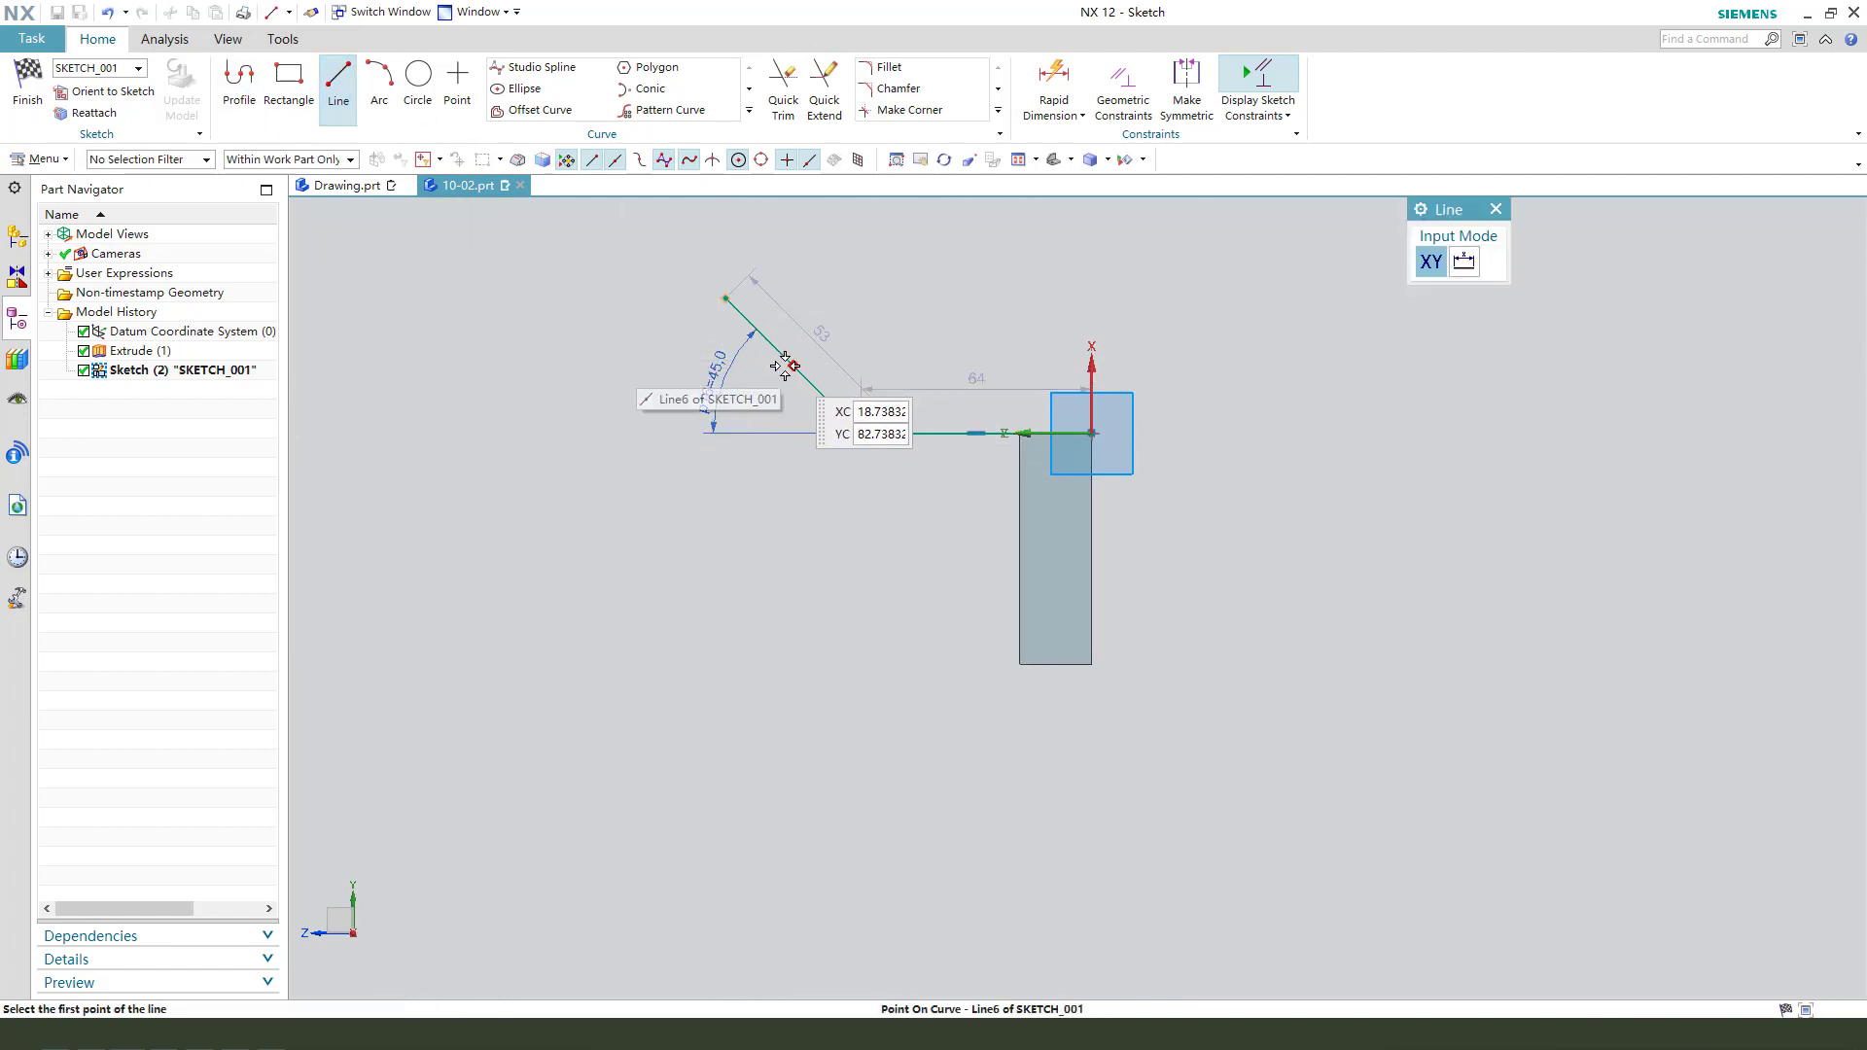
left_click(681, 478)
key("Escape")
left_click_drag(734, 399, 595, 280)
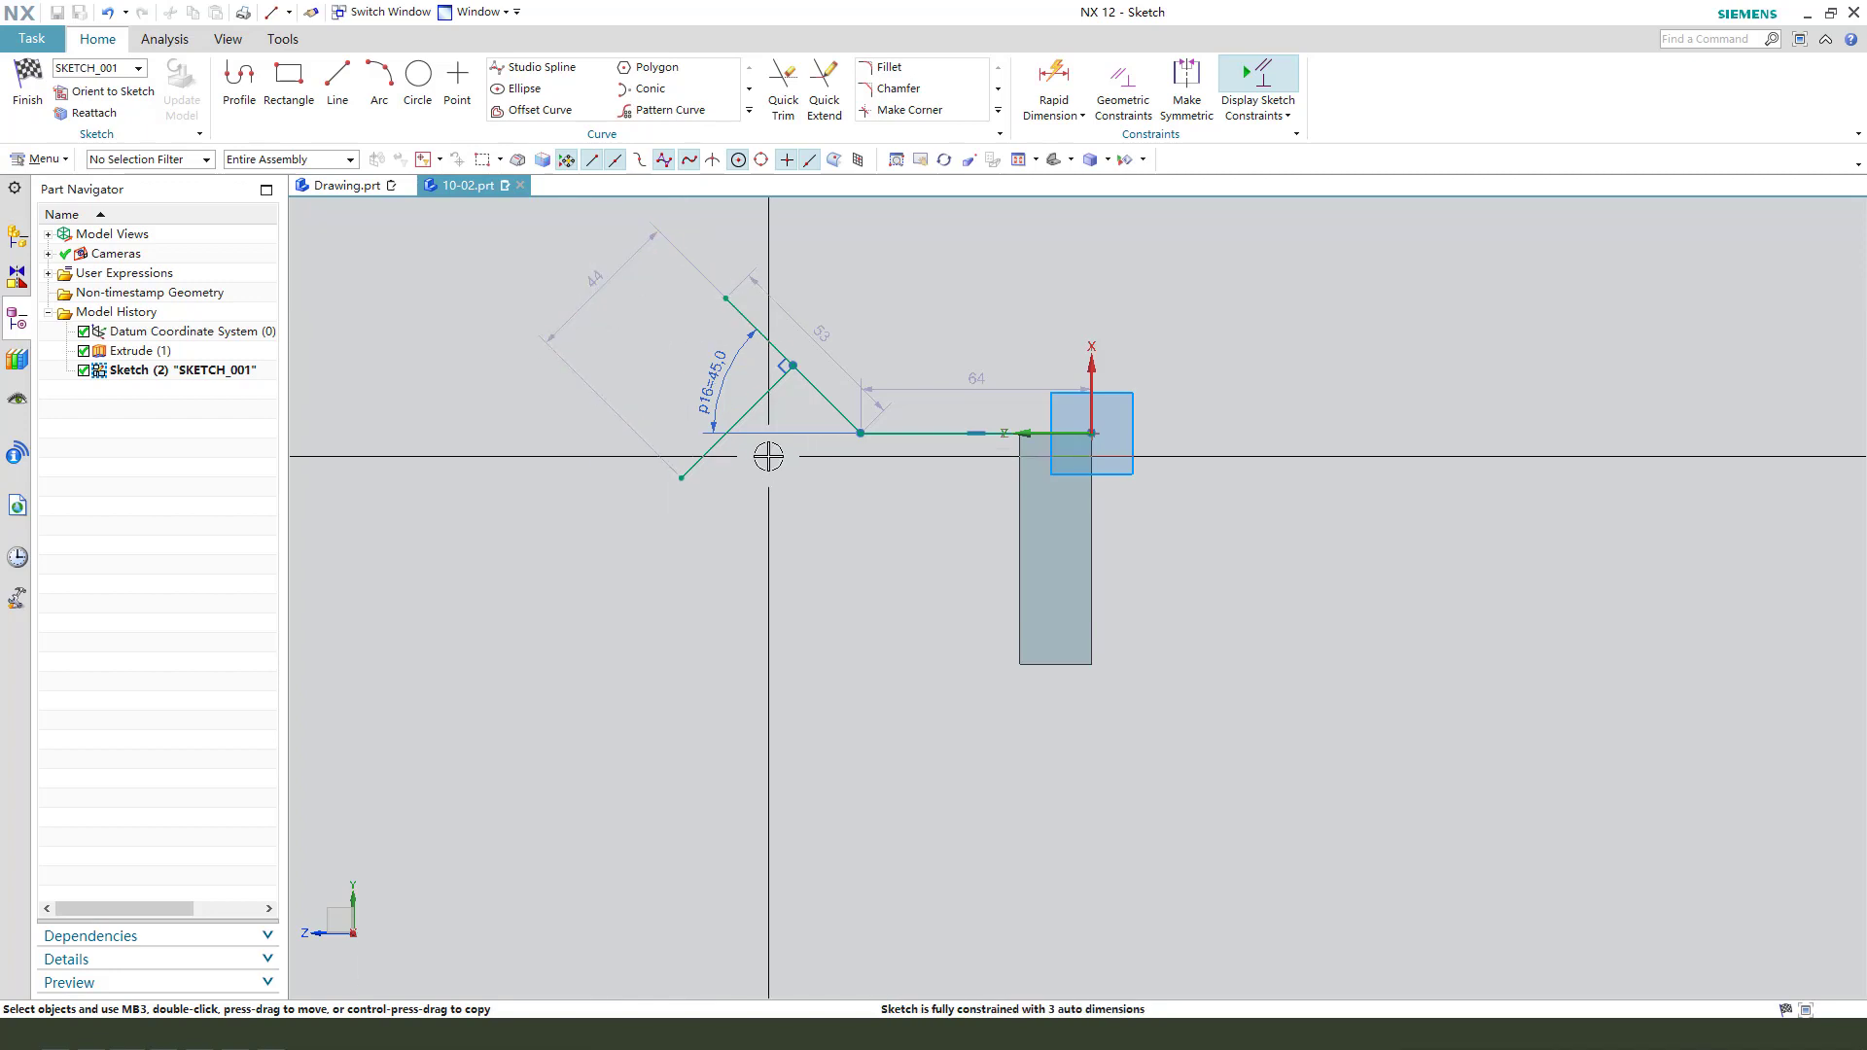
Dimension the perpendicular line's free endpoint from the sketch's horizontal axis and set the distance to 146 mm.
left_click(682, 478)
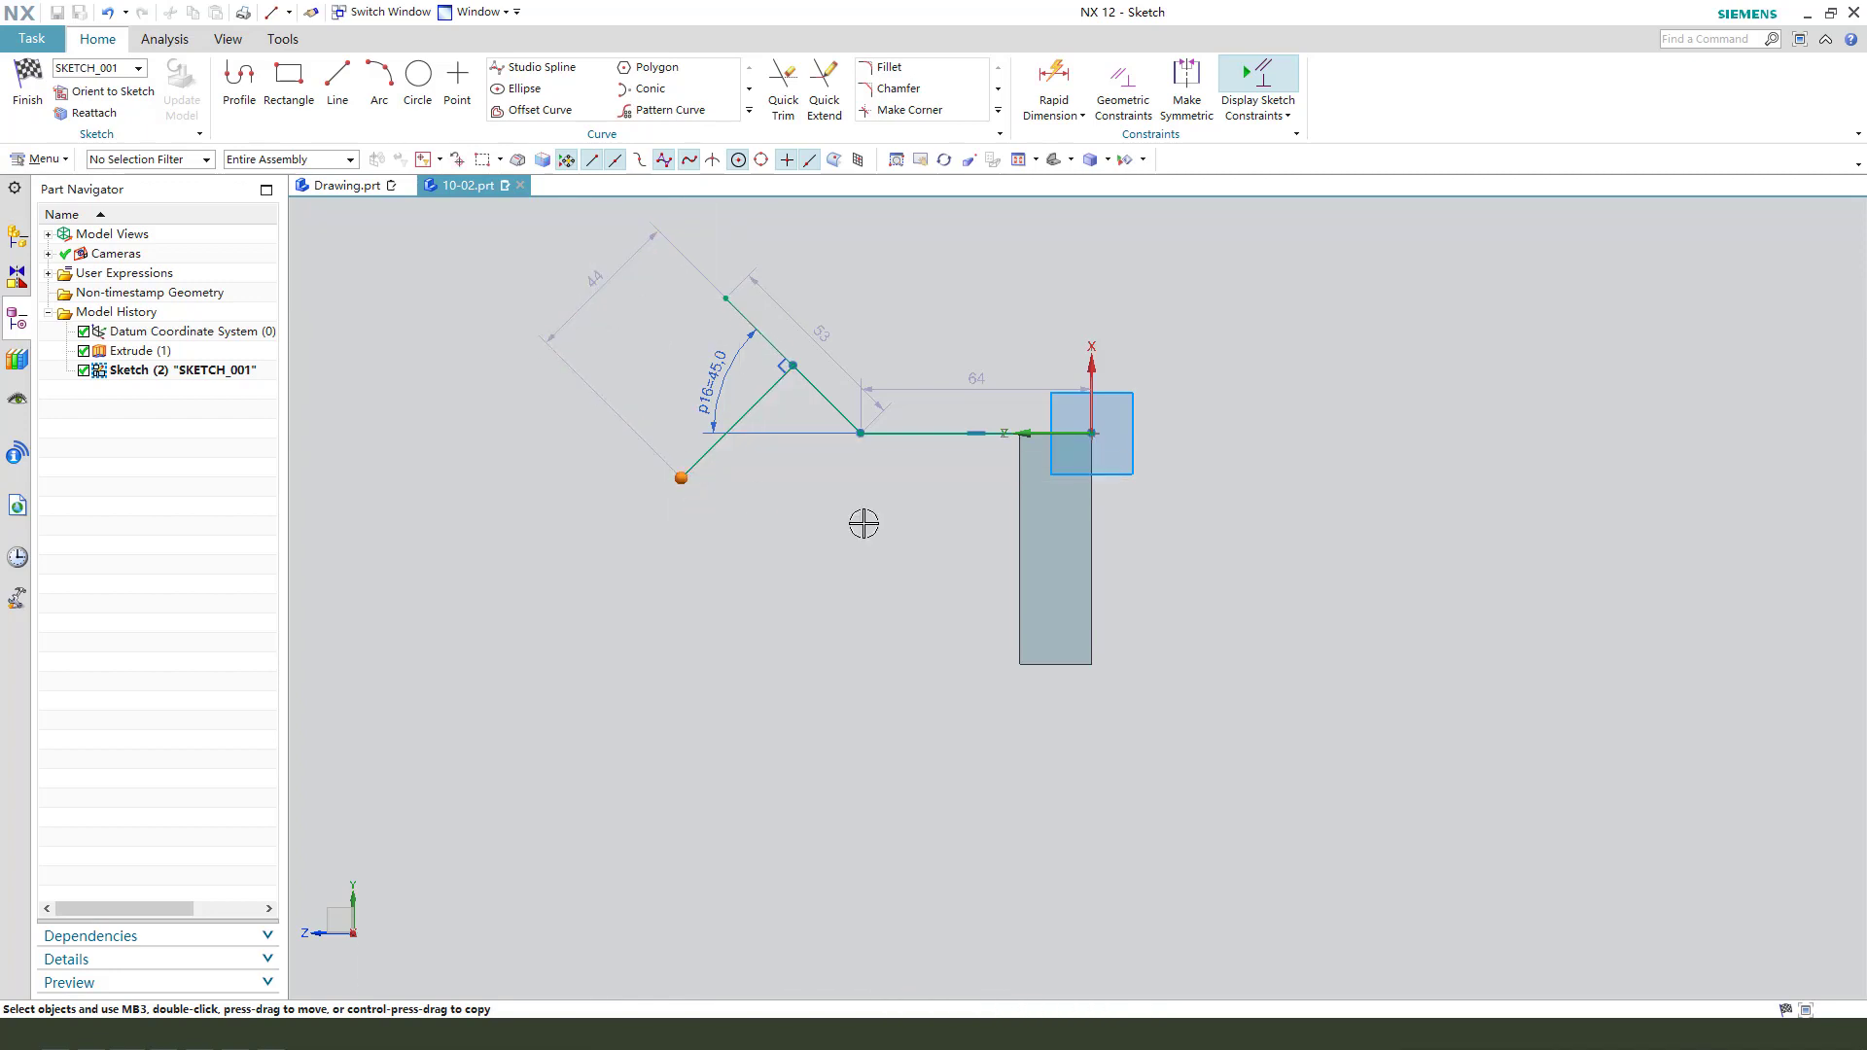
left_click(1092, 365)
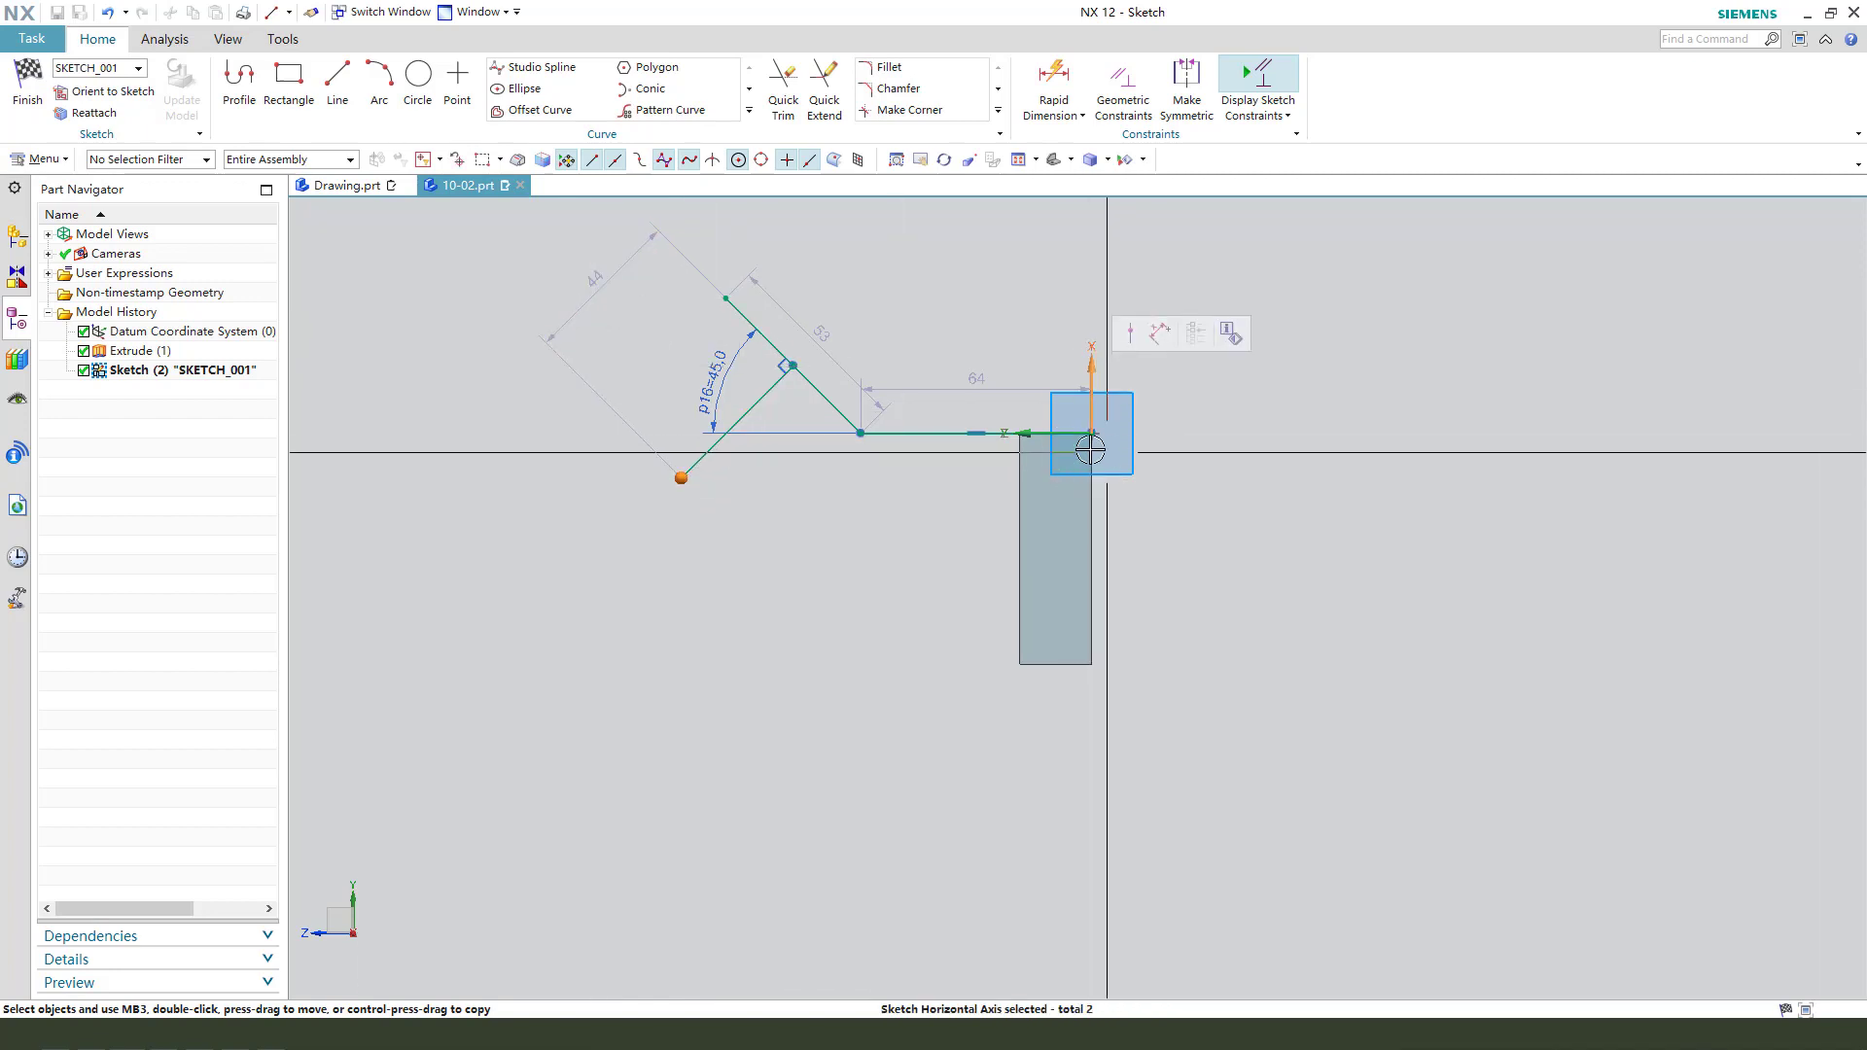
left_click(1125, 360)
left_click_drag(900, 398, 888, 783)
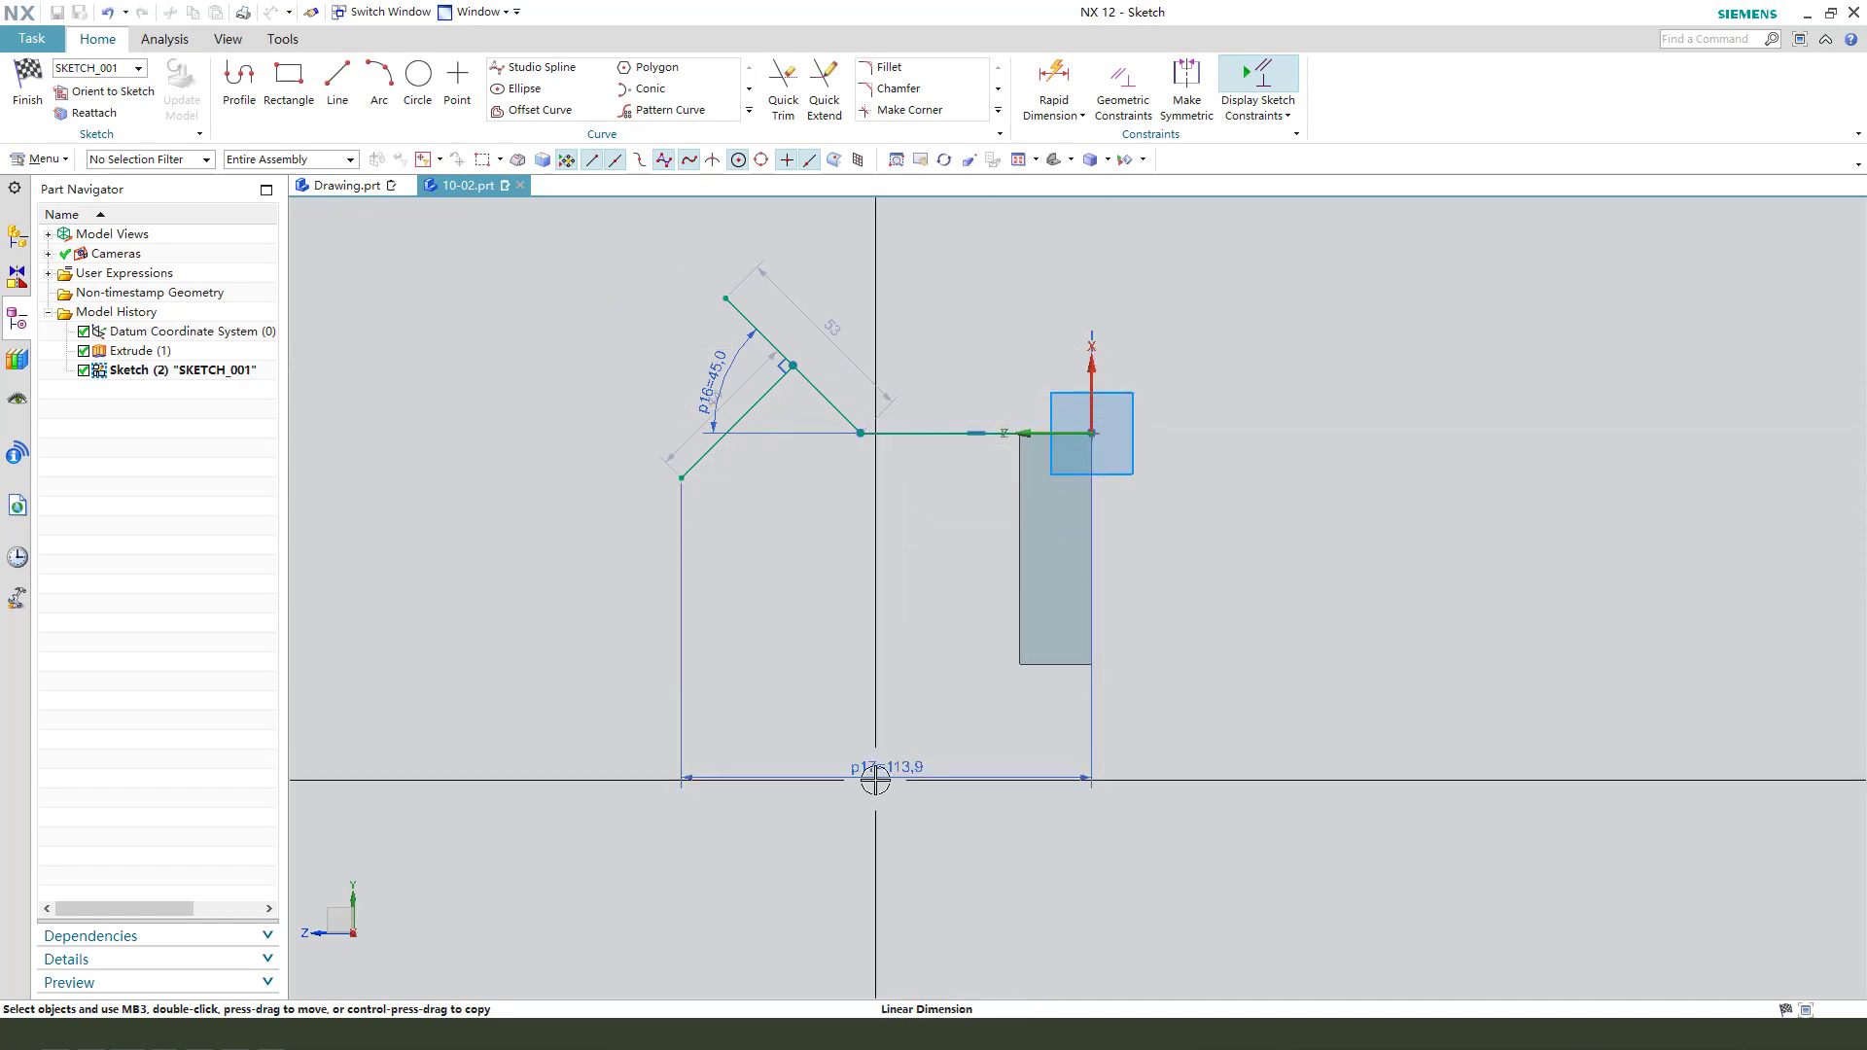
double_click(876, 778)
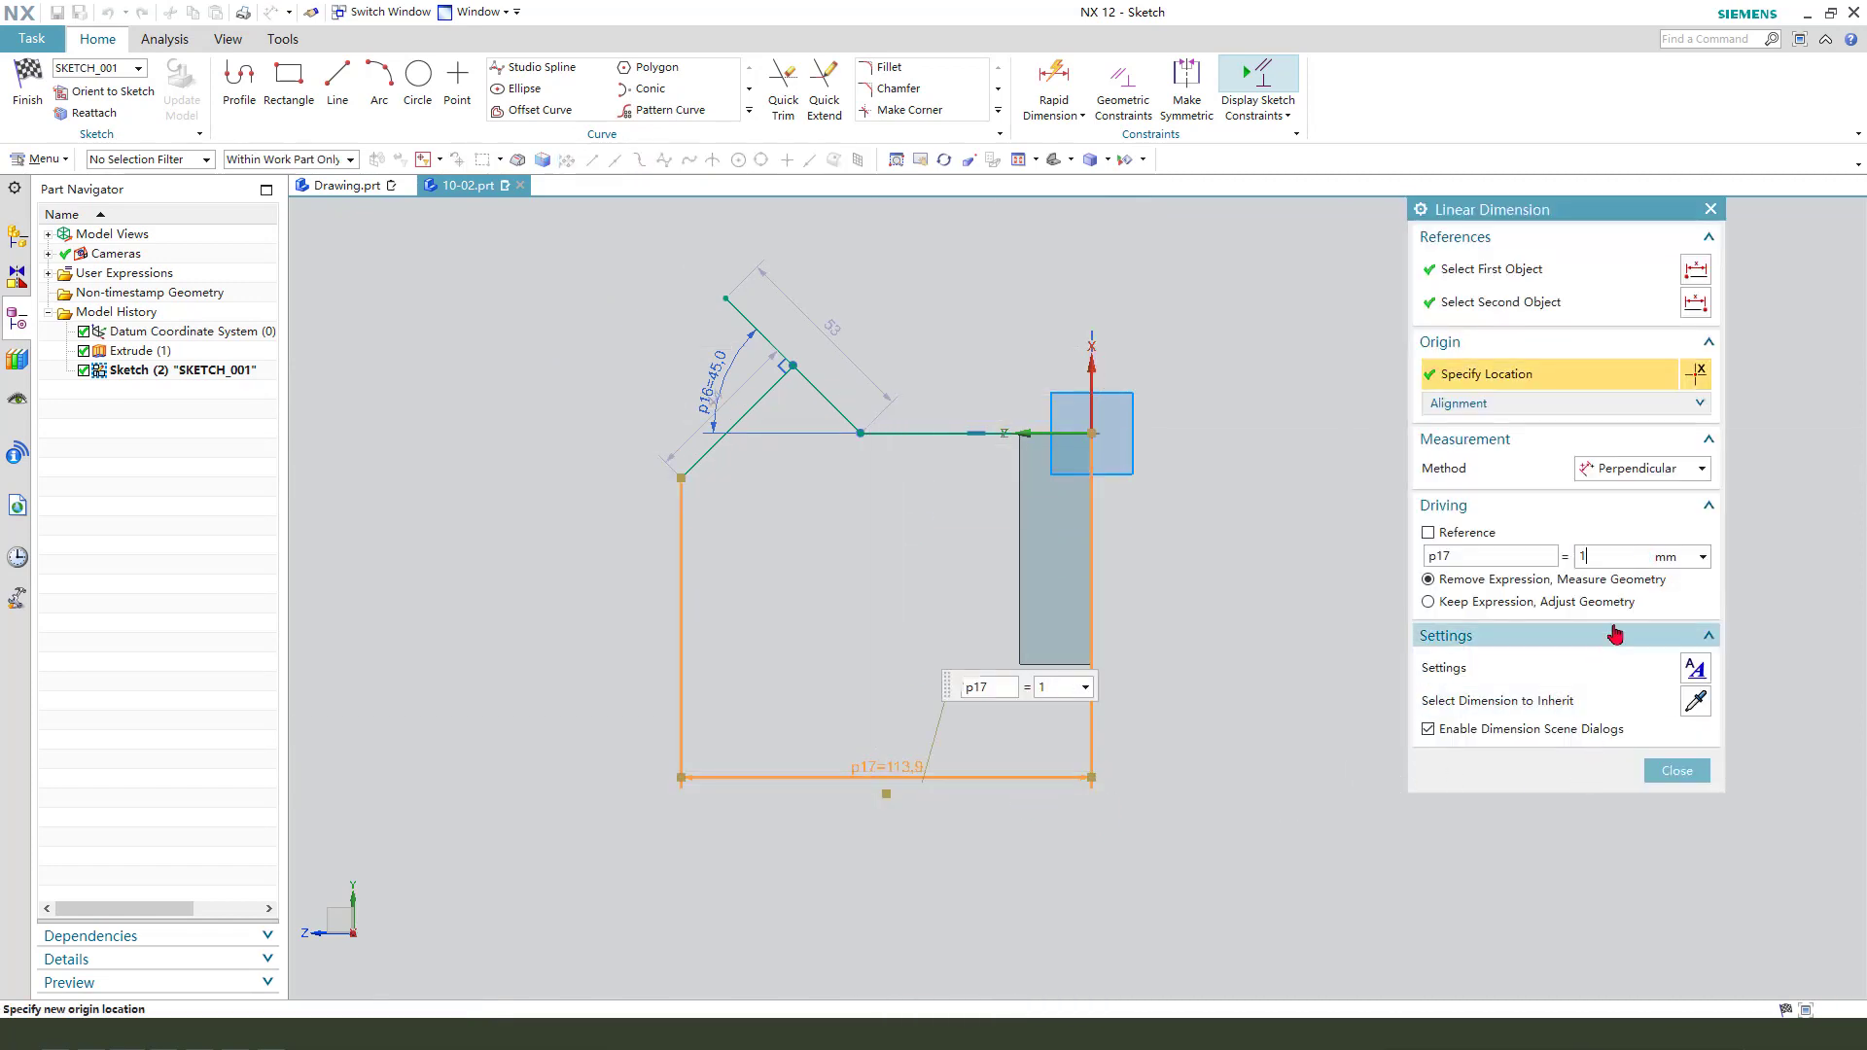
type("146")
key("Return")
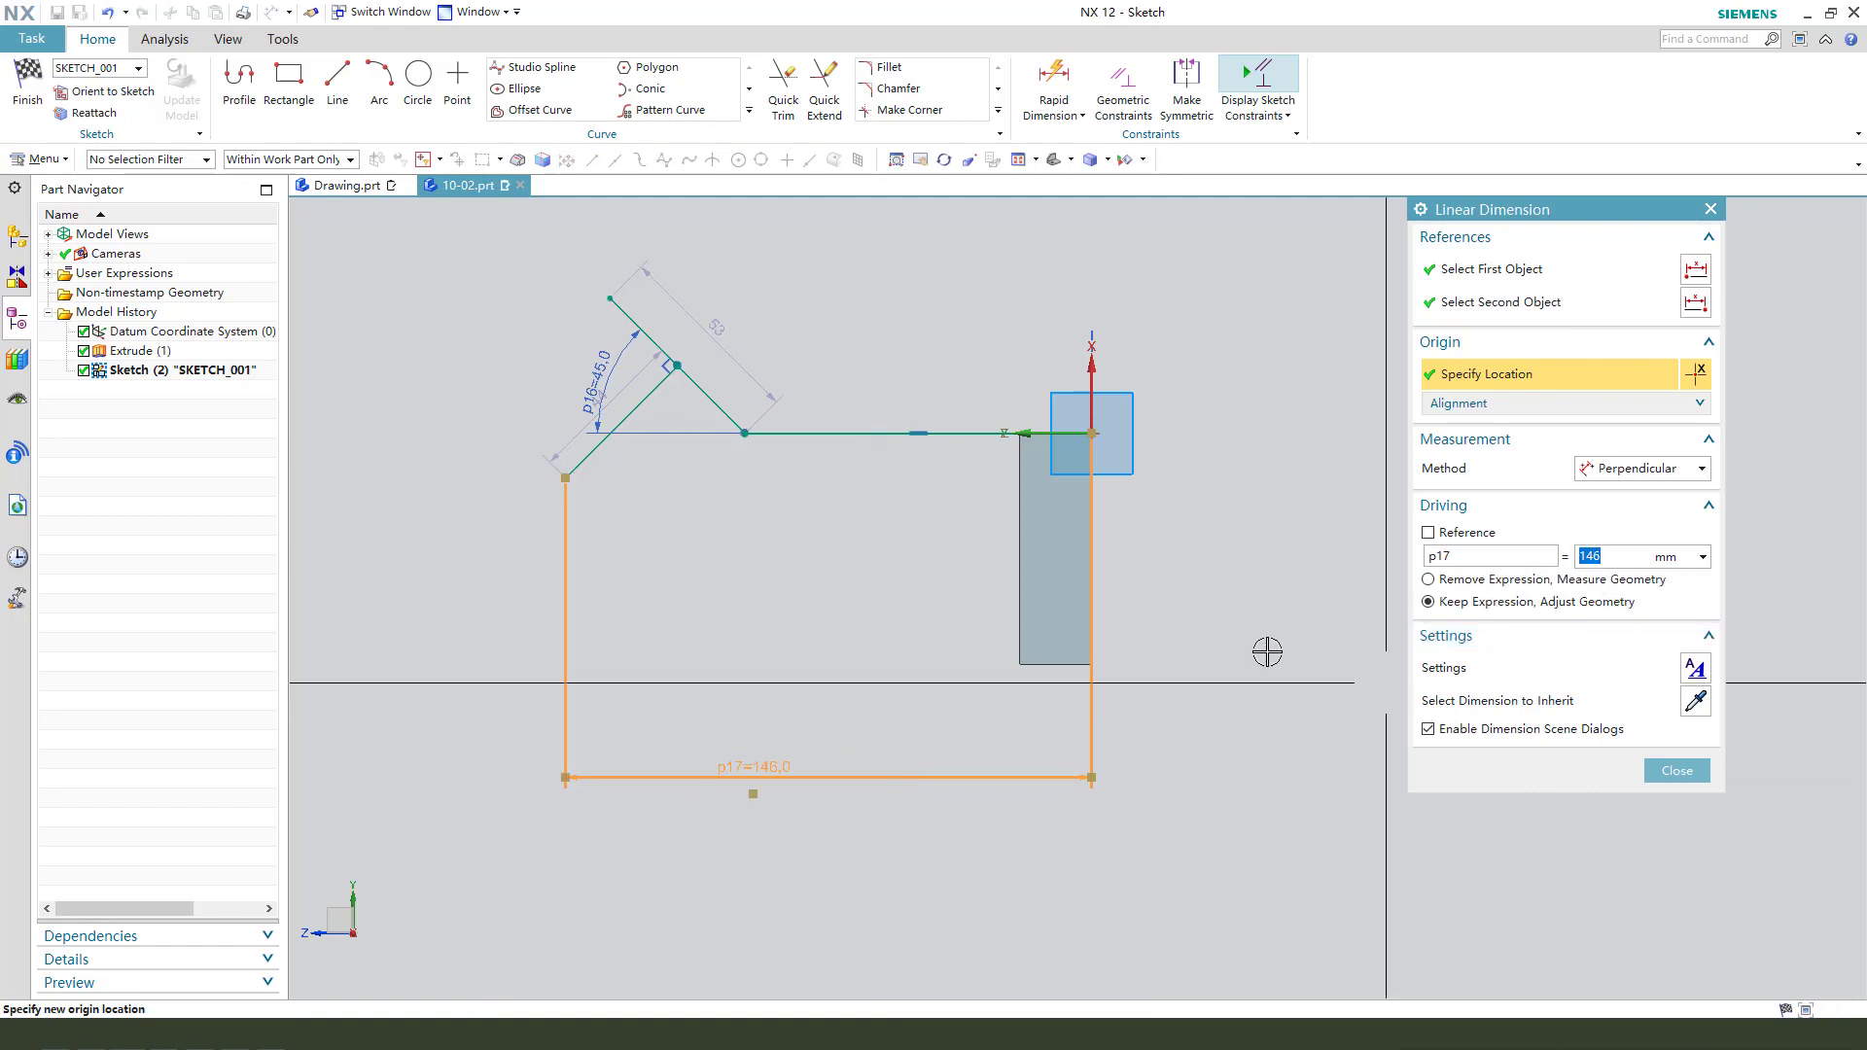
middle_click(1245, 621)
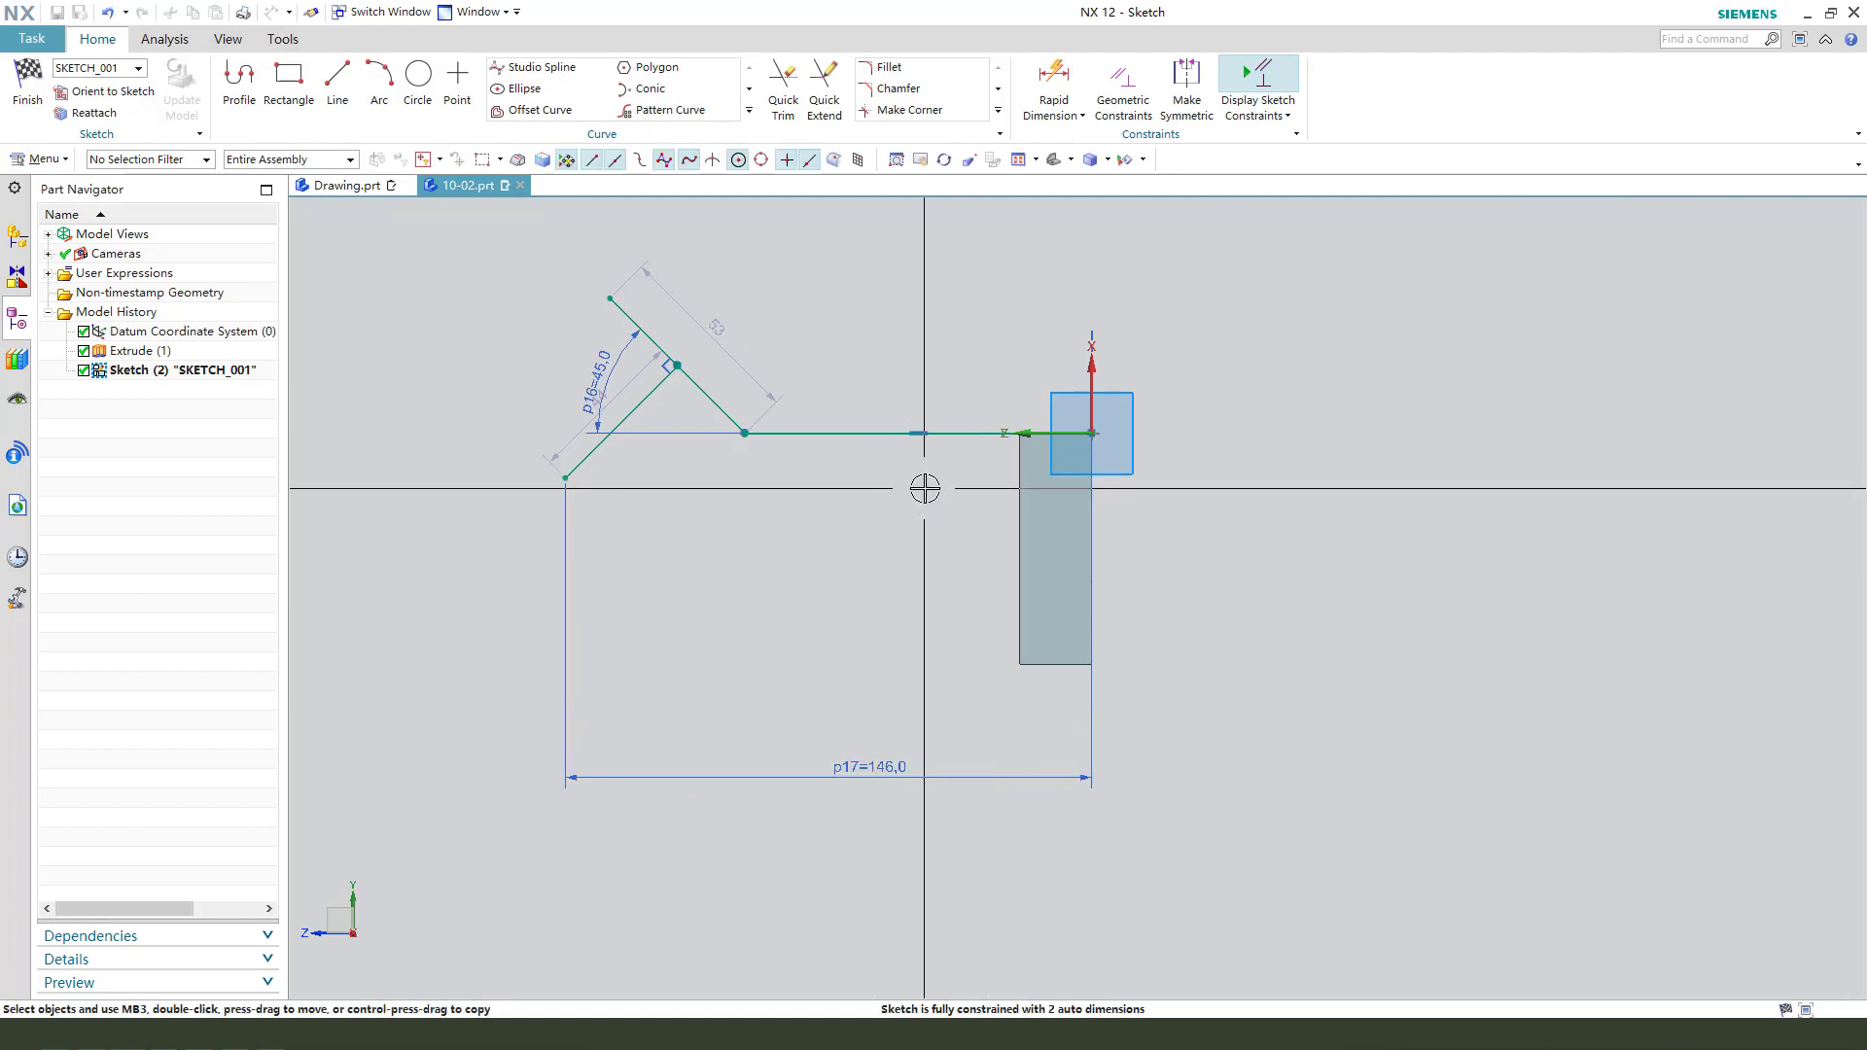
Set the slanted line's length to 64 mm.
scroll(667, 283, "up", 1)
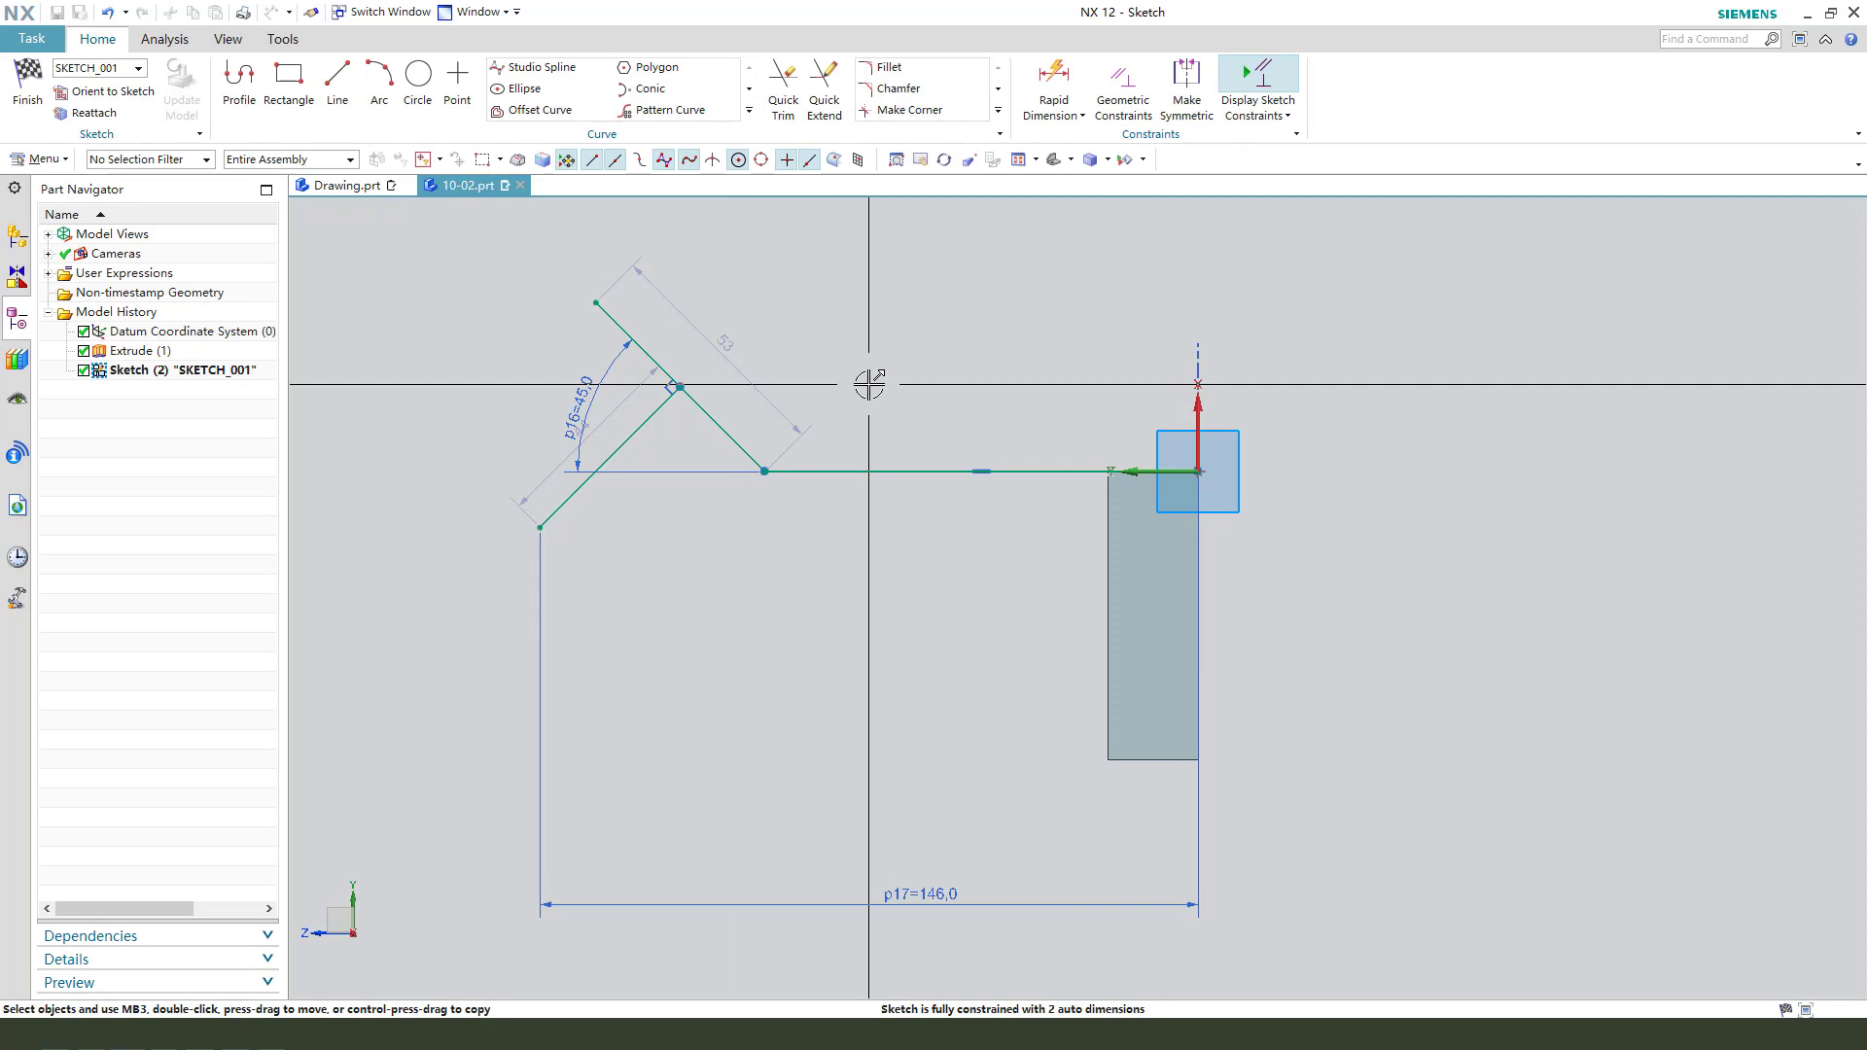
double_click(729, 336)
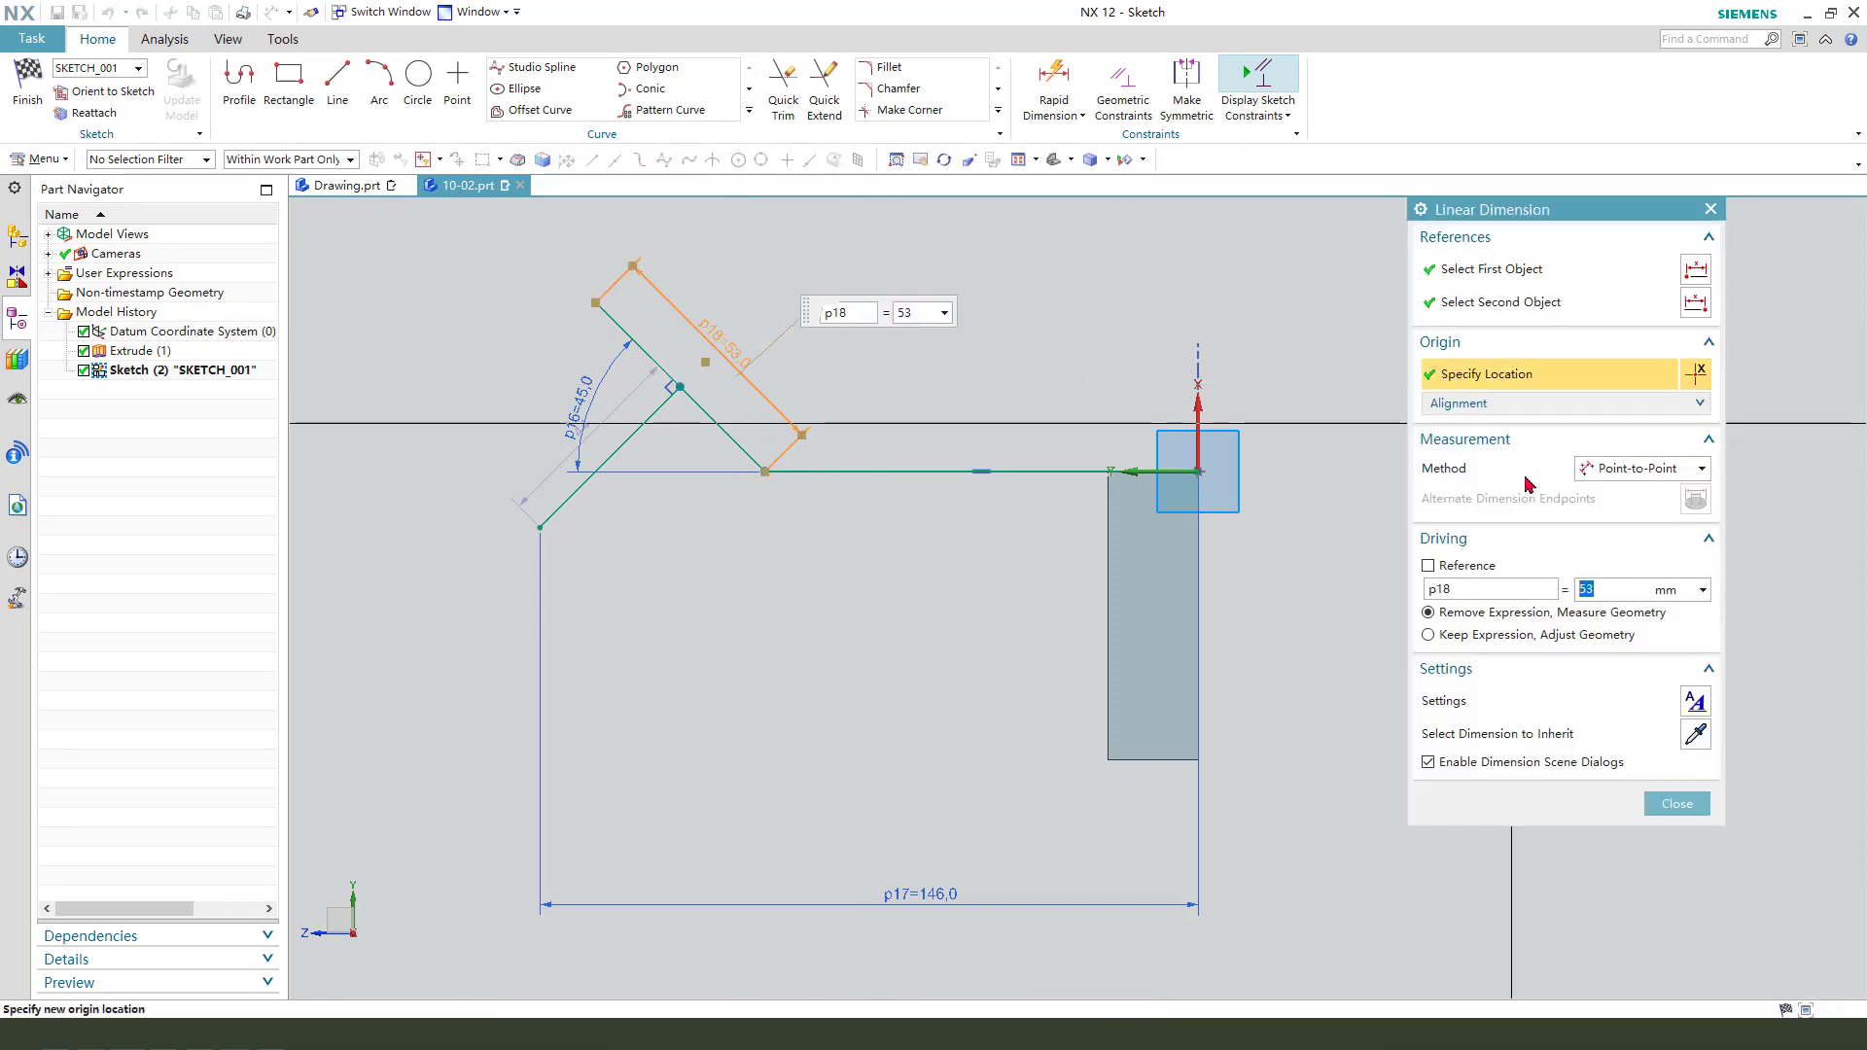
type("64")
key("Return")
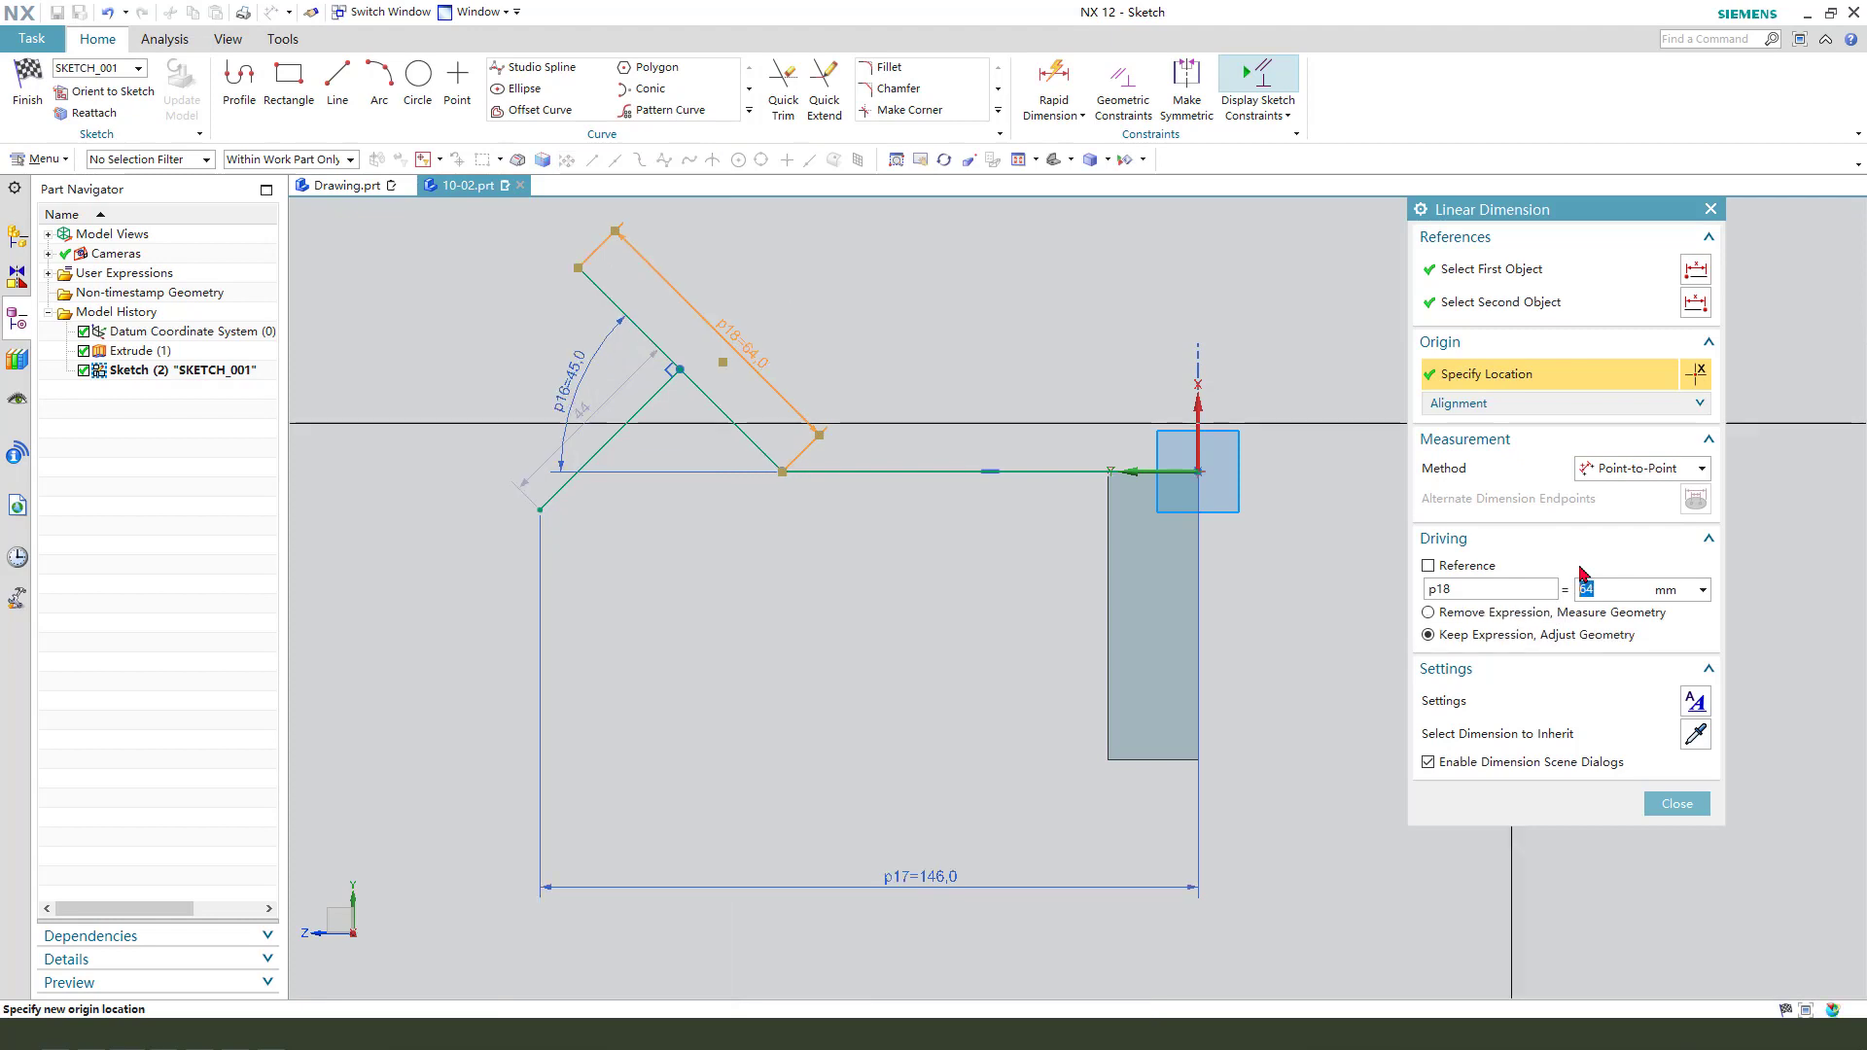
middle_click(876, 552)
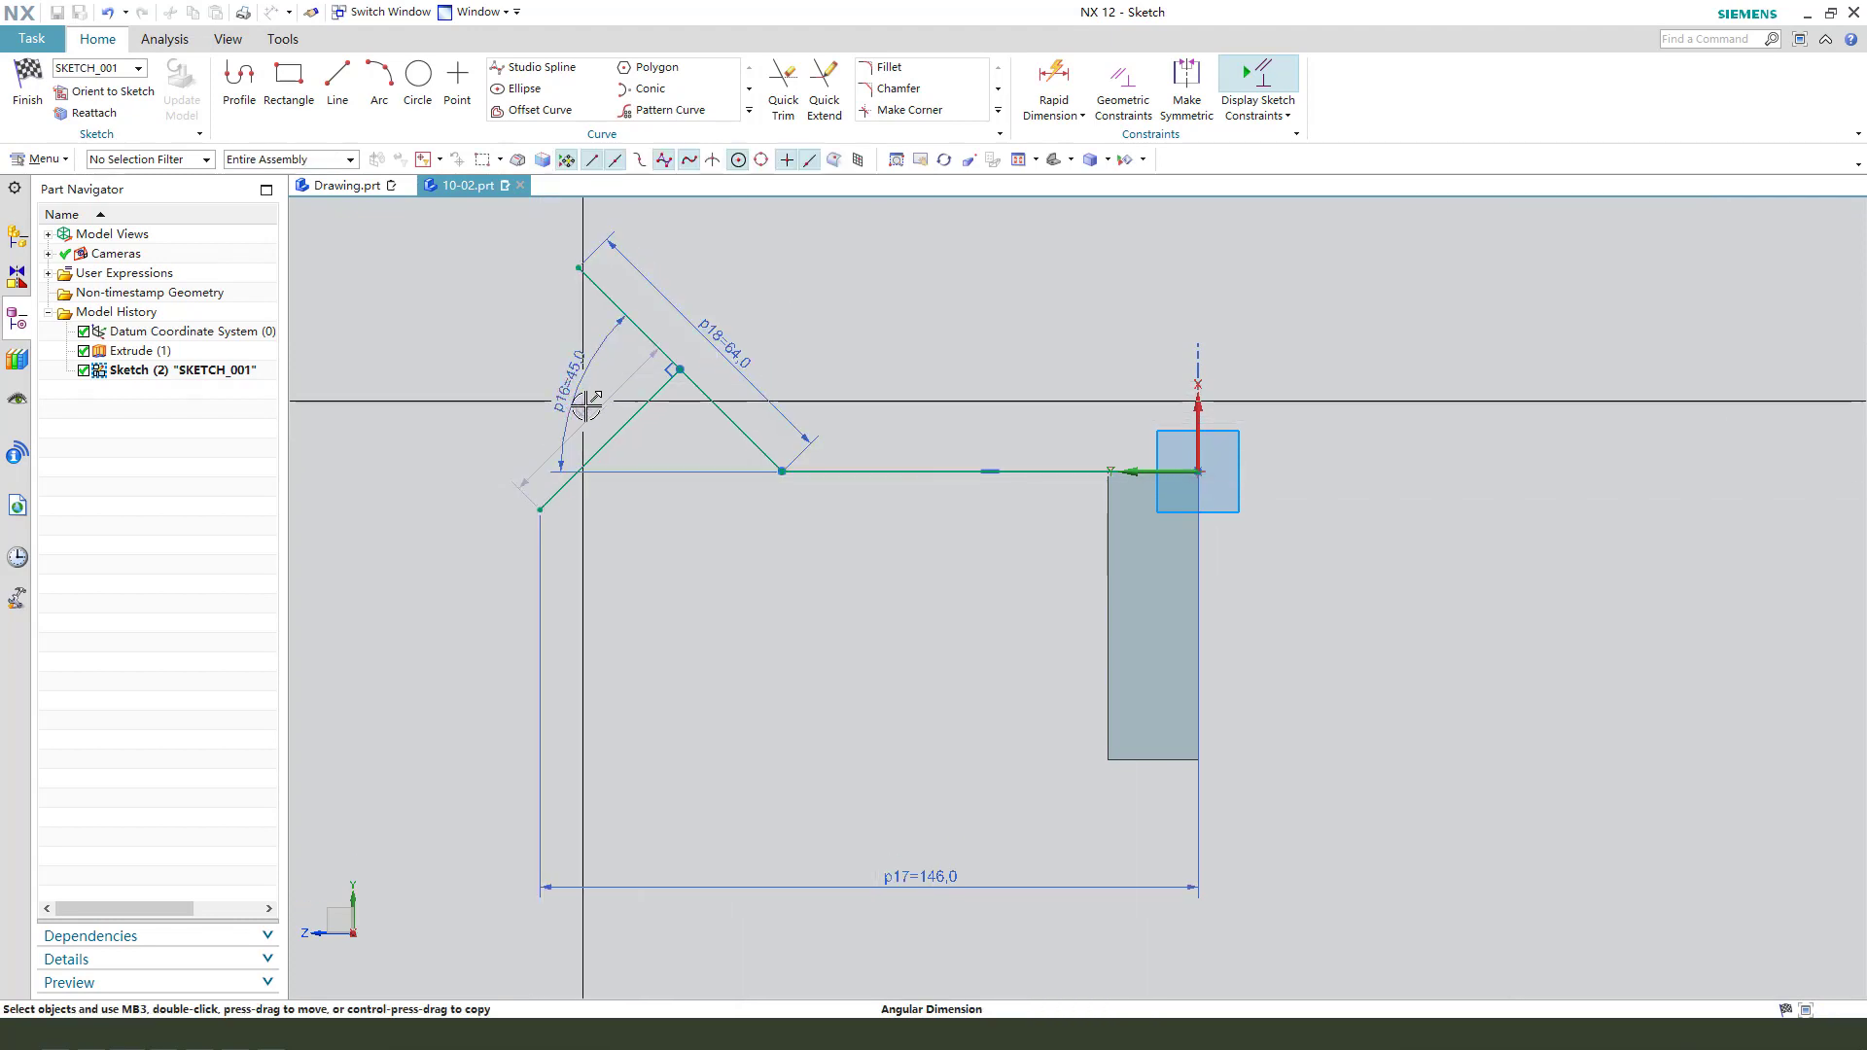
Move the perpendicular line's length dimension clear of the profile and convert the line to a reference line.
left_click_drag(587, 408, 450, 296)
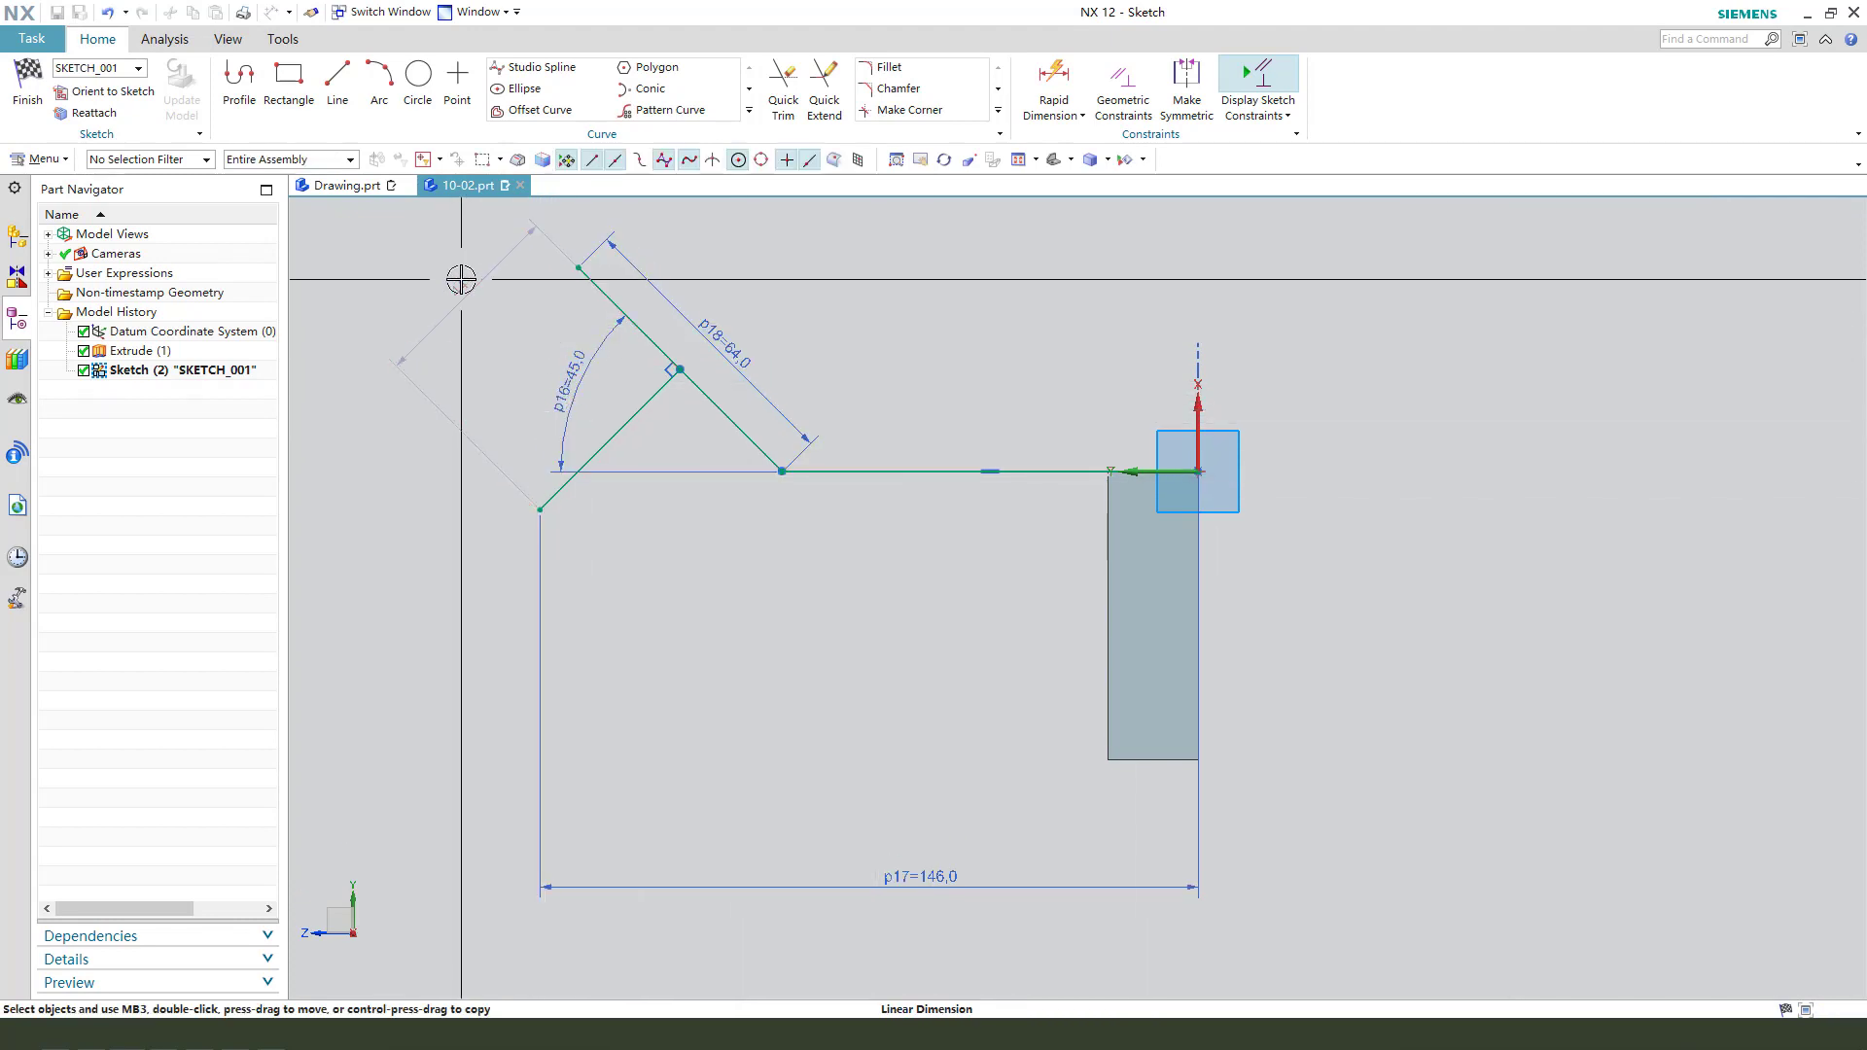
double_click(460, 281)
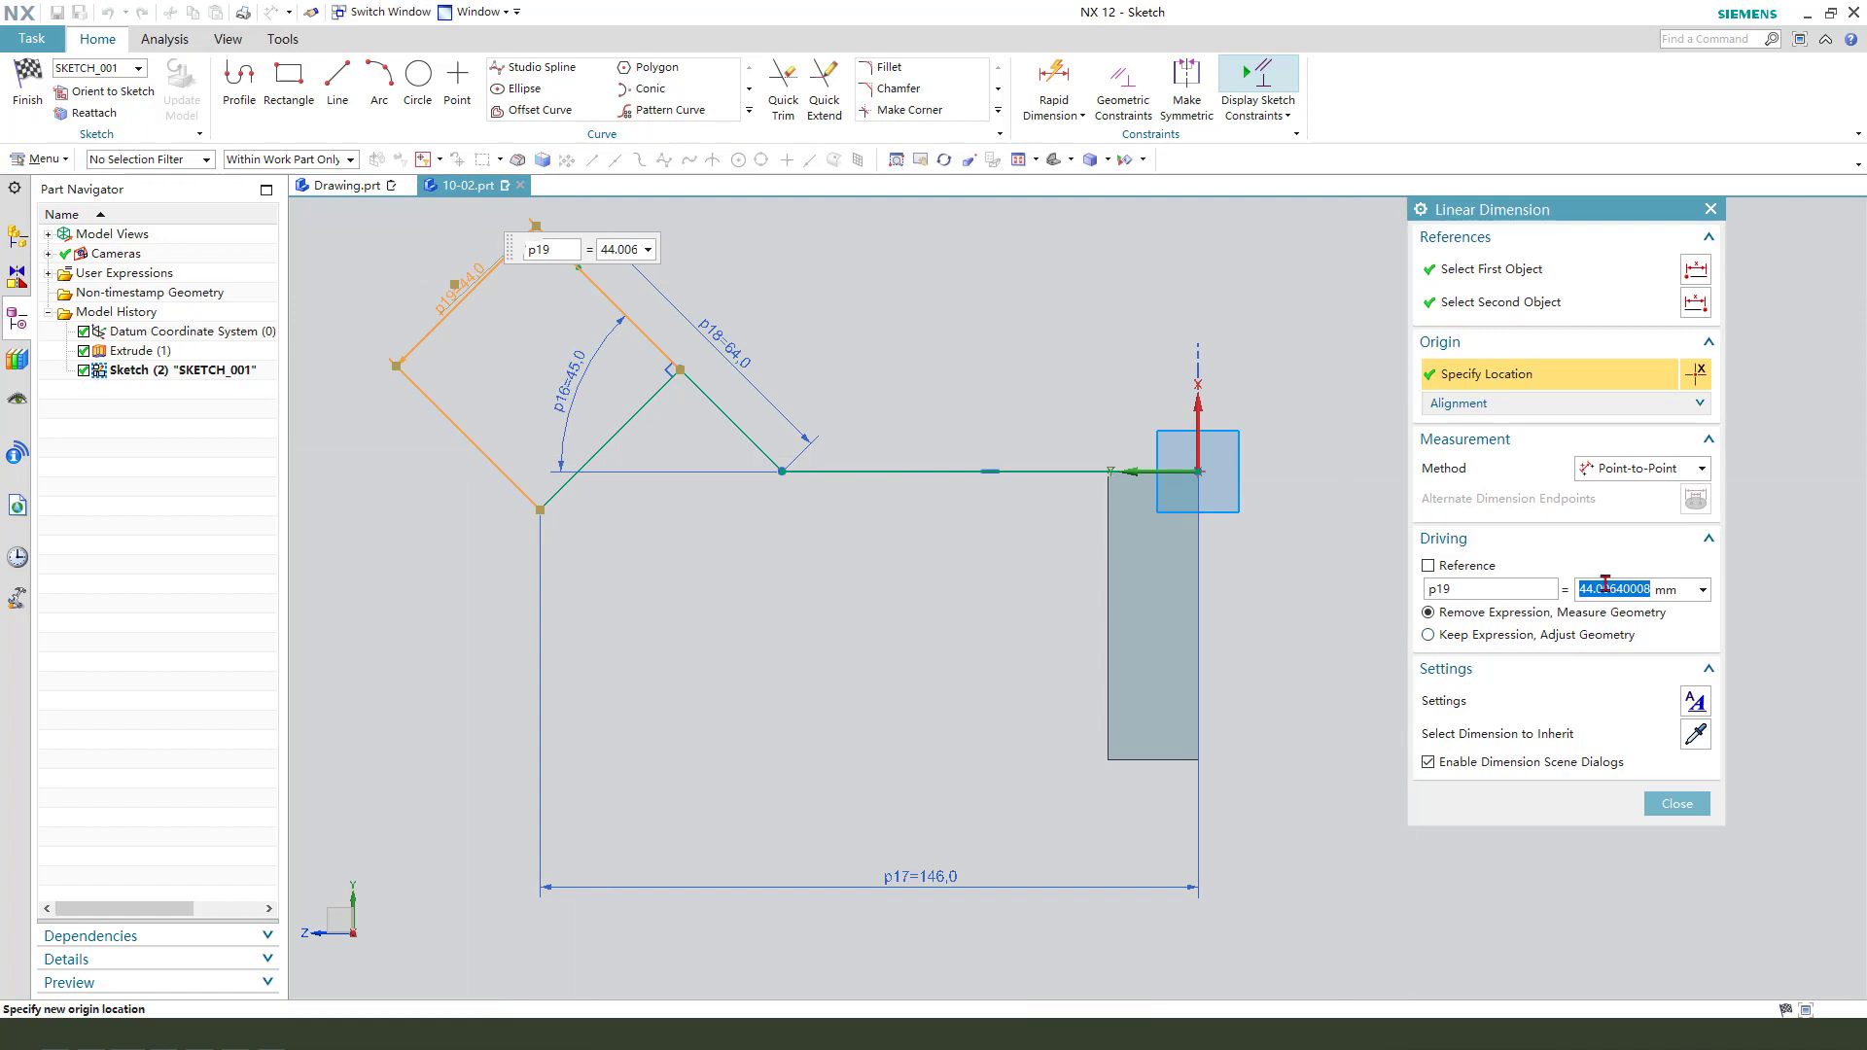
left_click(1677, 802)
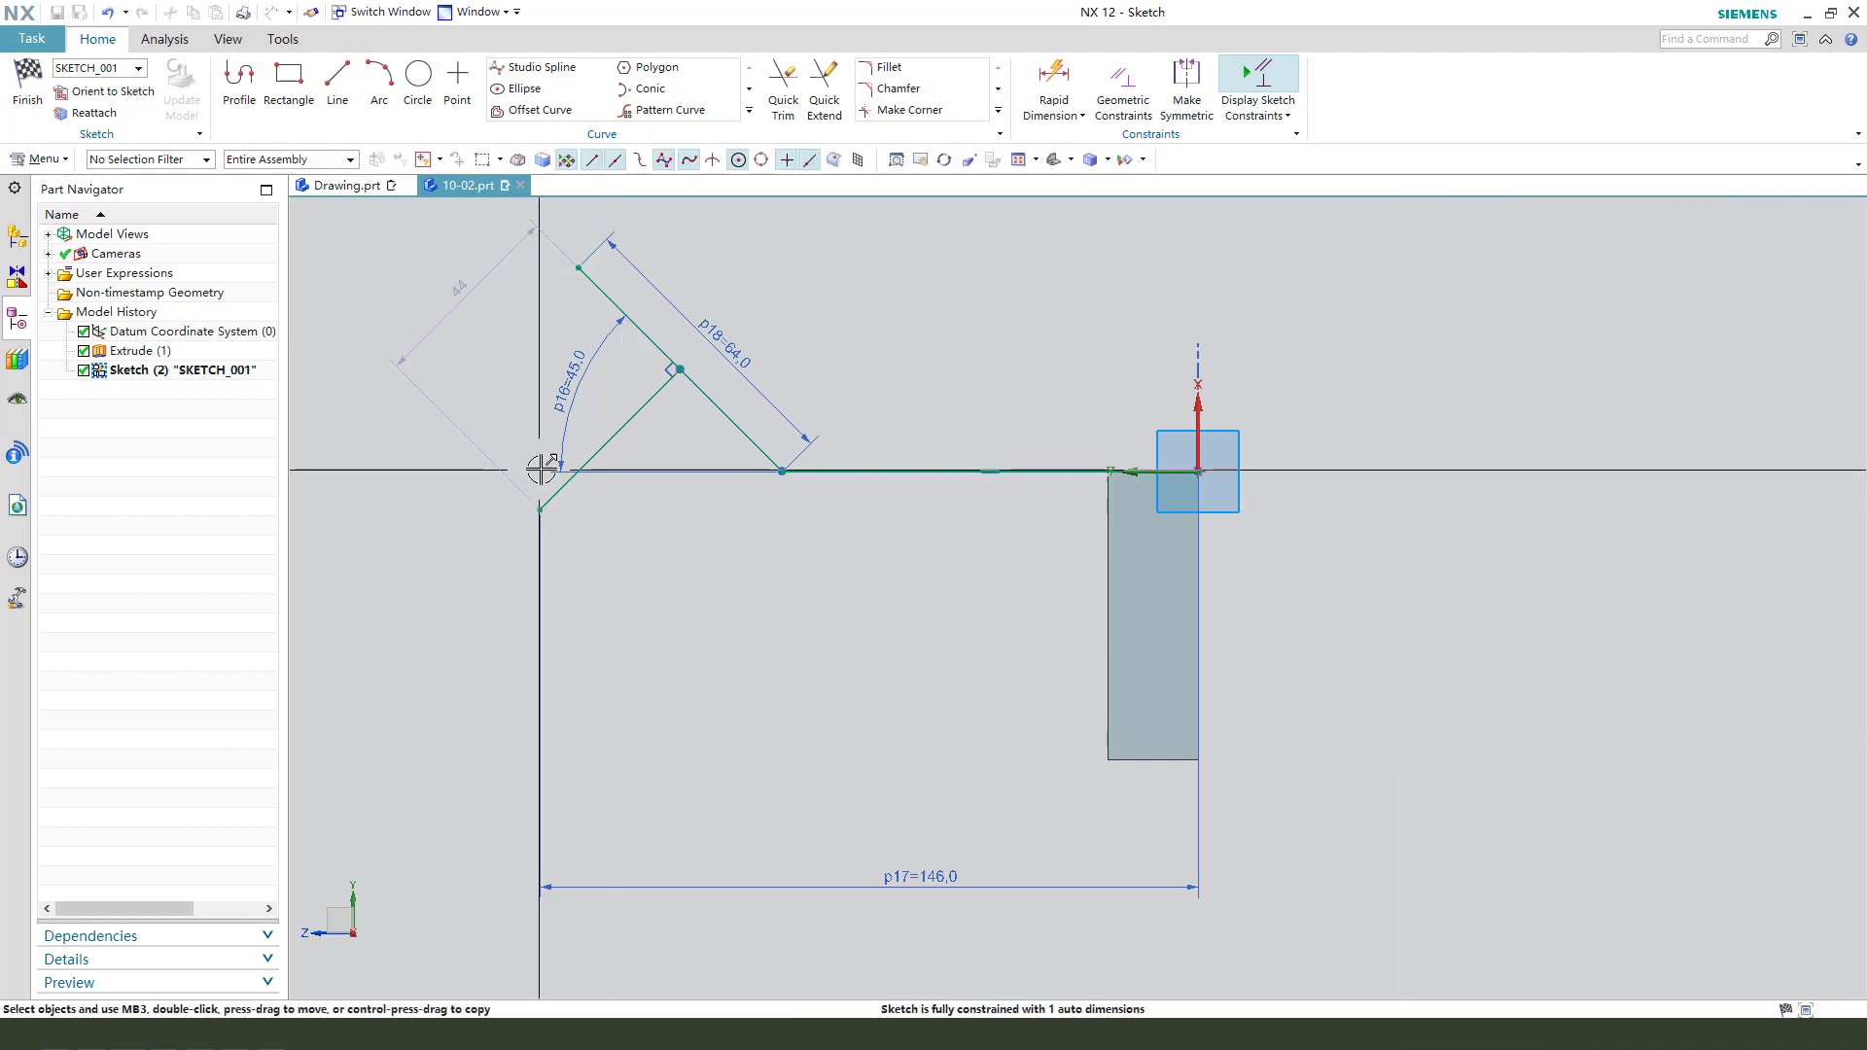
left_click(641, 408)
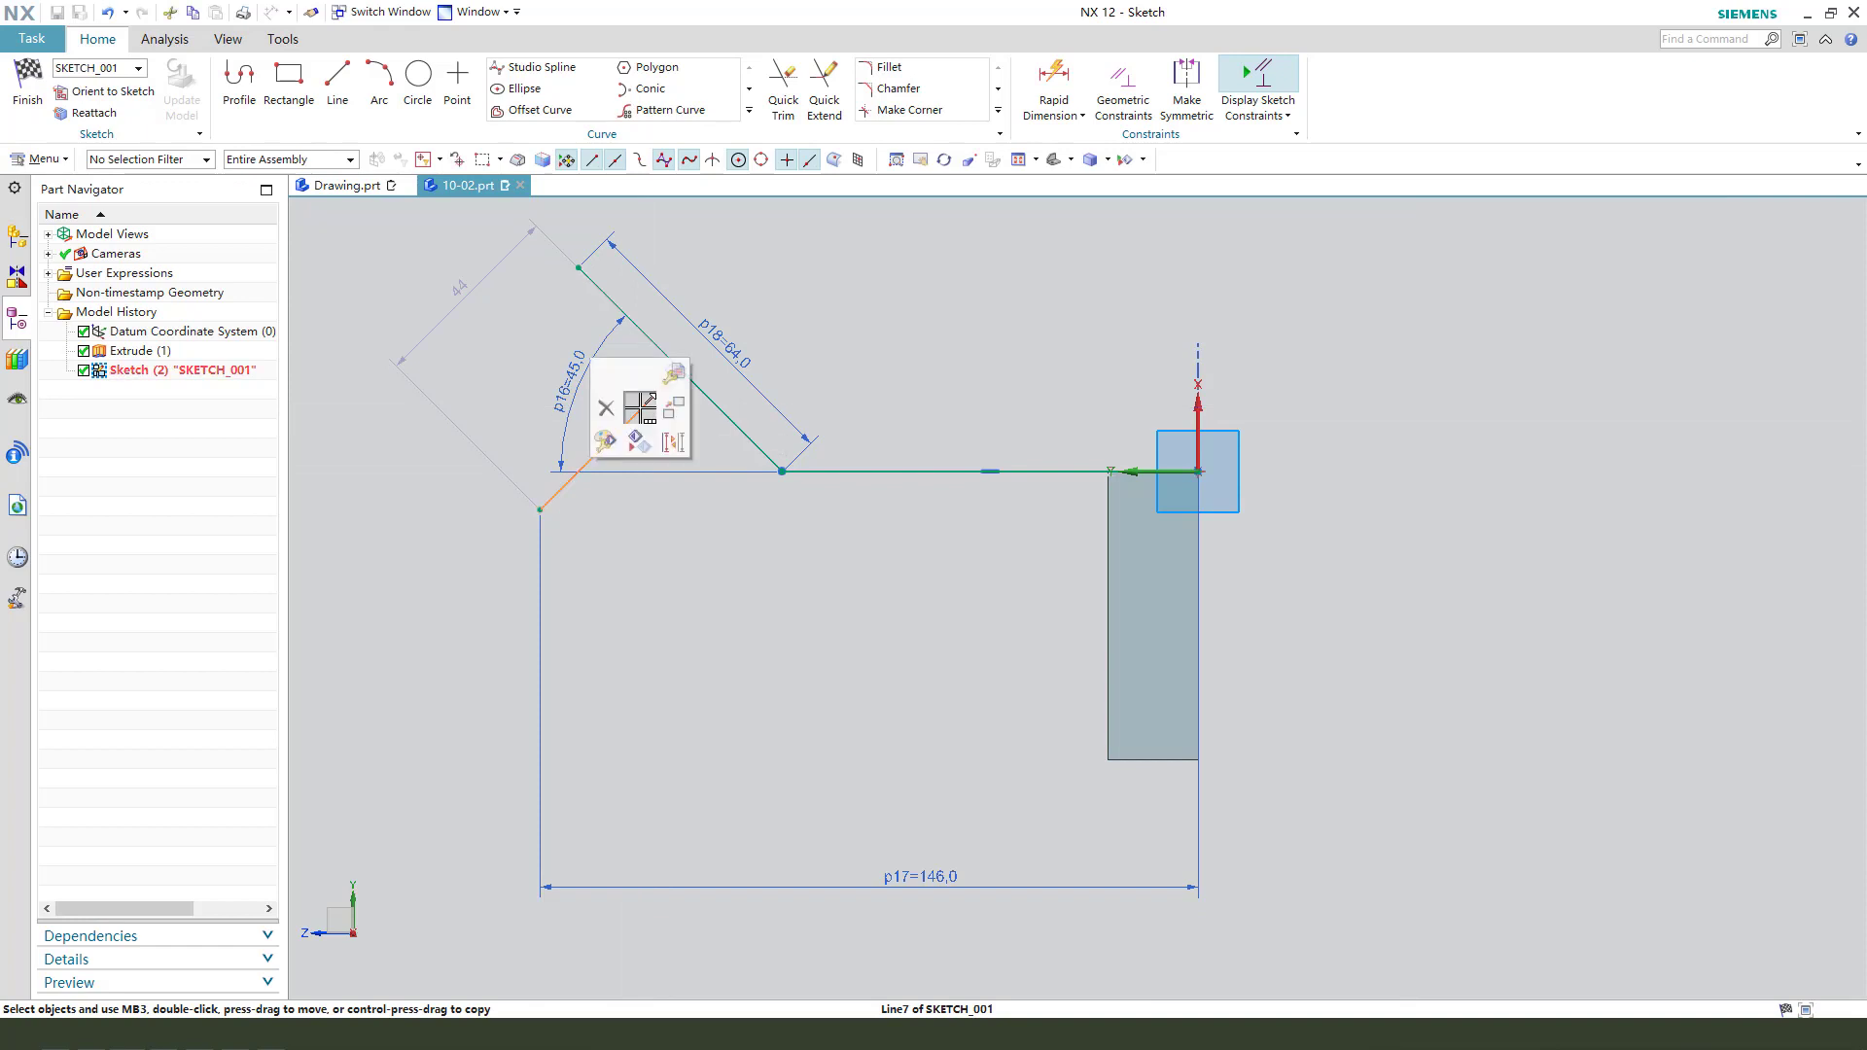
left_click(670, 438)
Fillet the corner between the origin line and the slanted line with a freehand radius of about 23 mm.
scroll(708, 405, "up", 2)
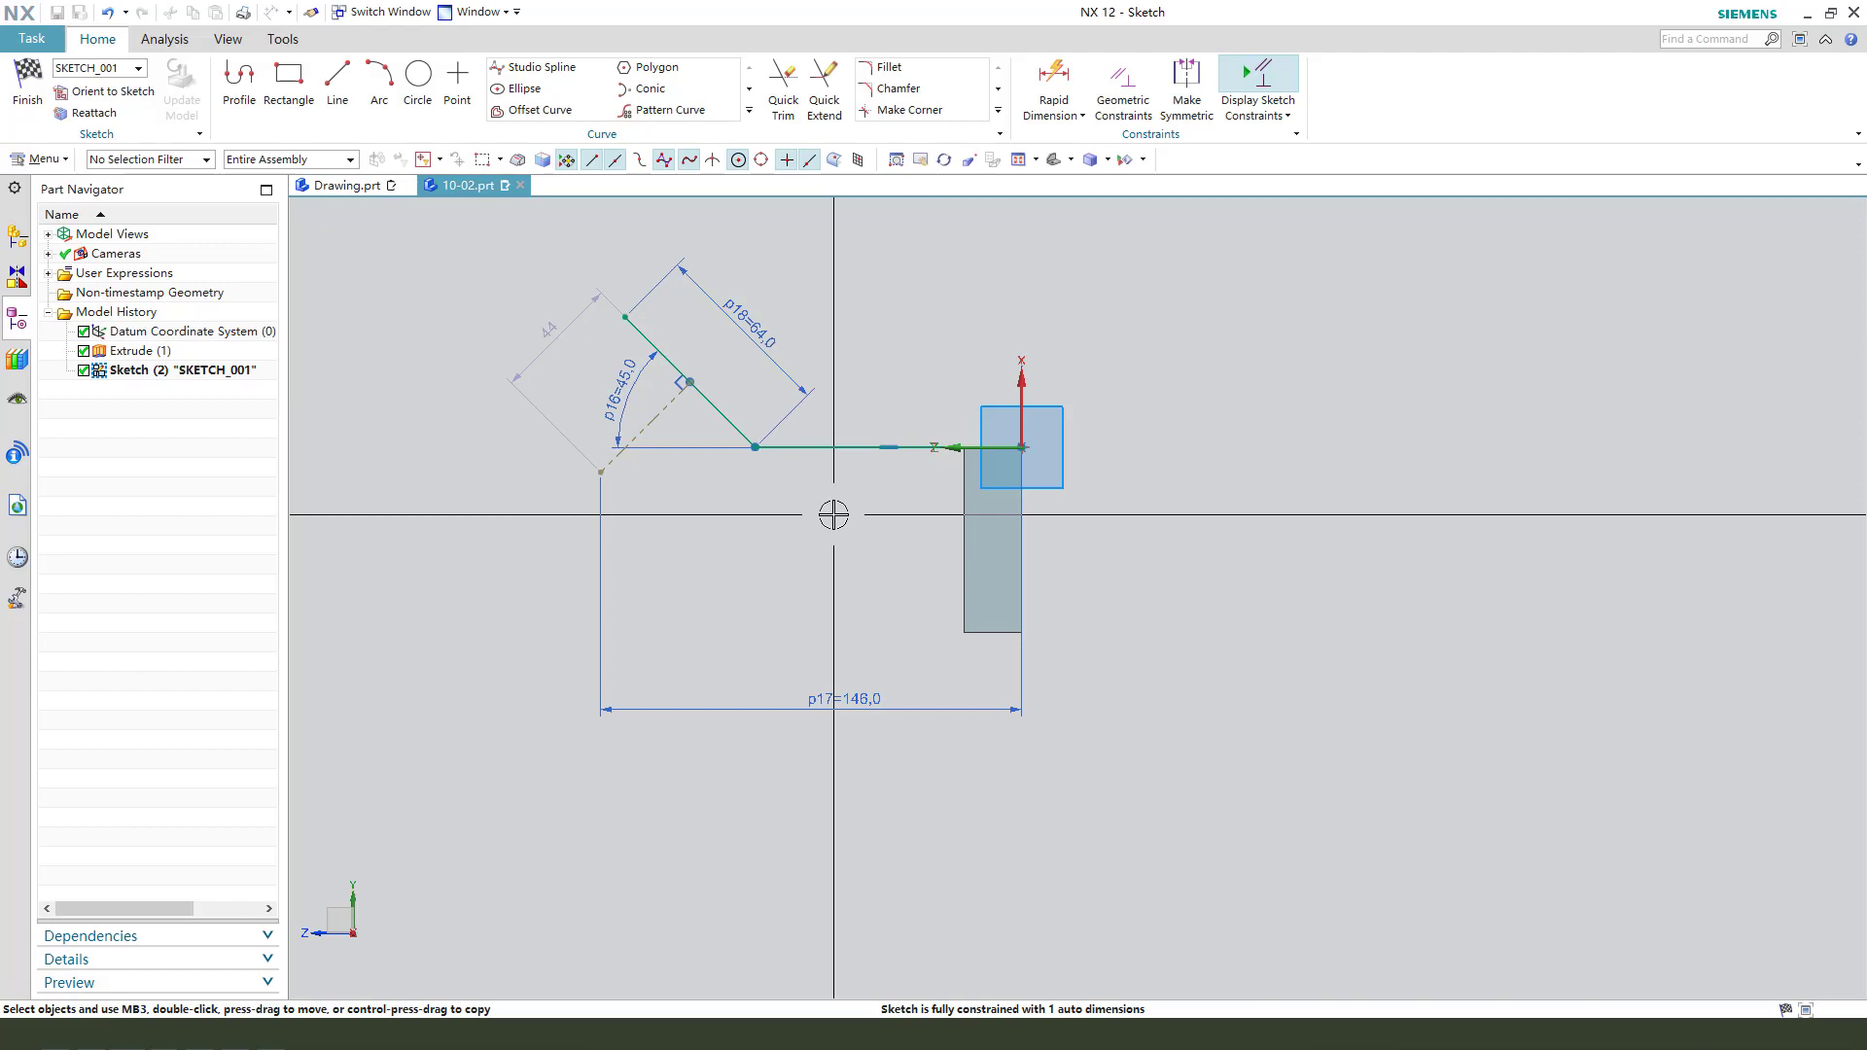
scroll(834, 515, "down", 1)
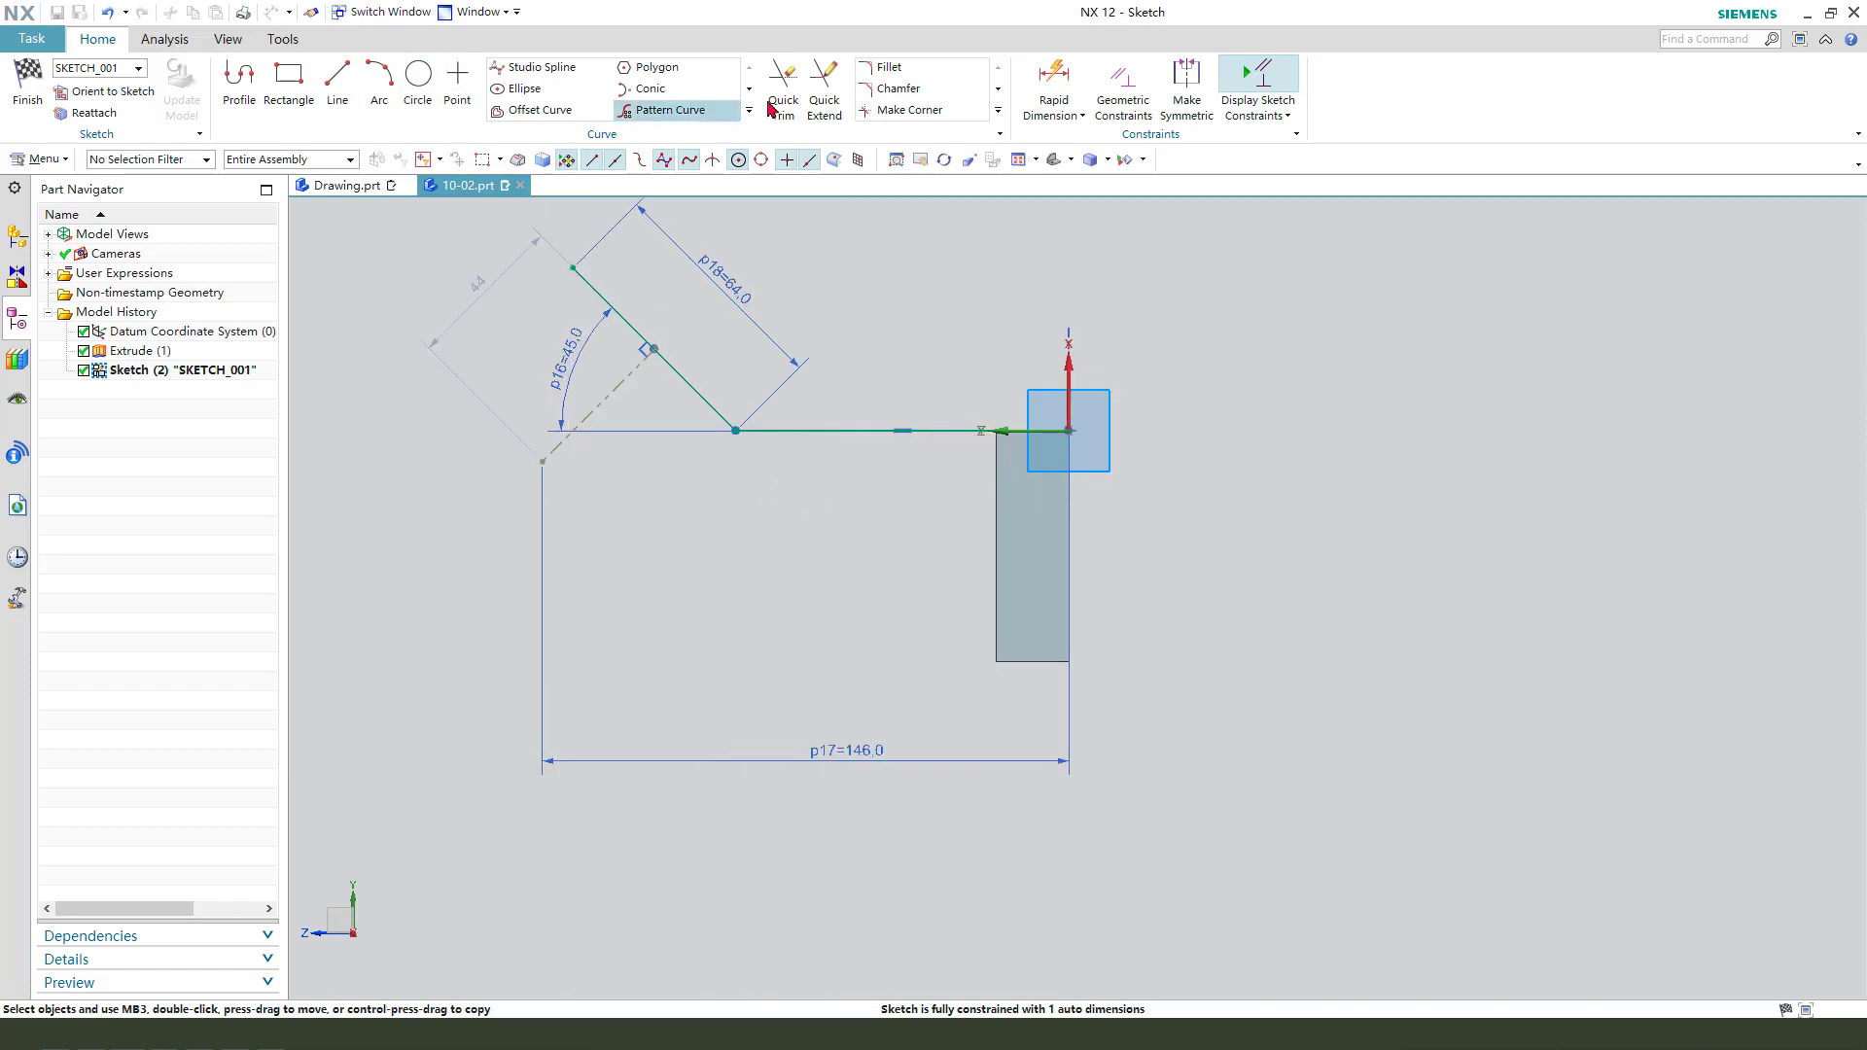
left_click(889, 74)
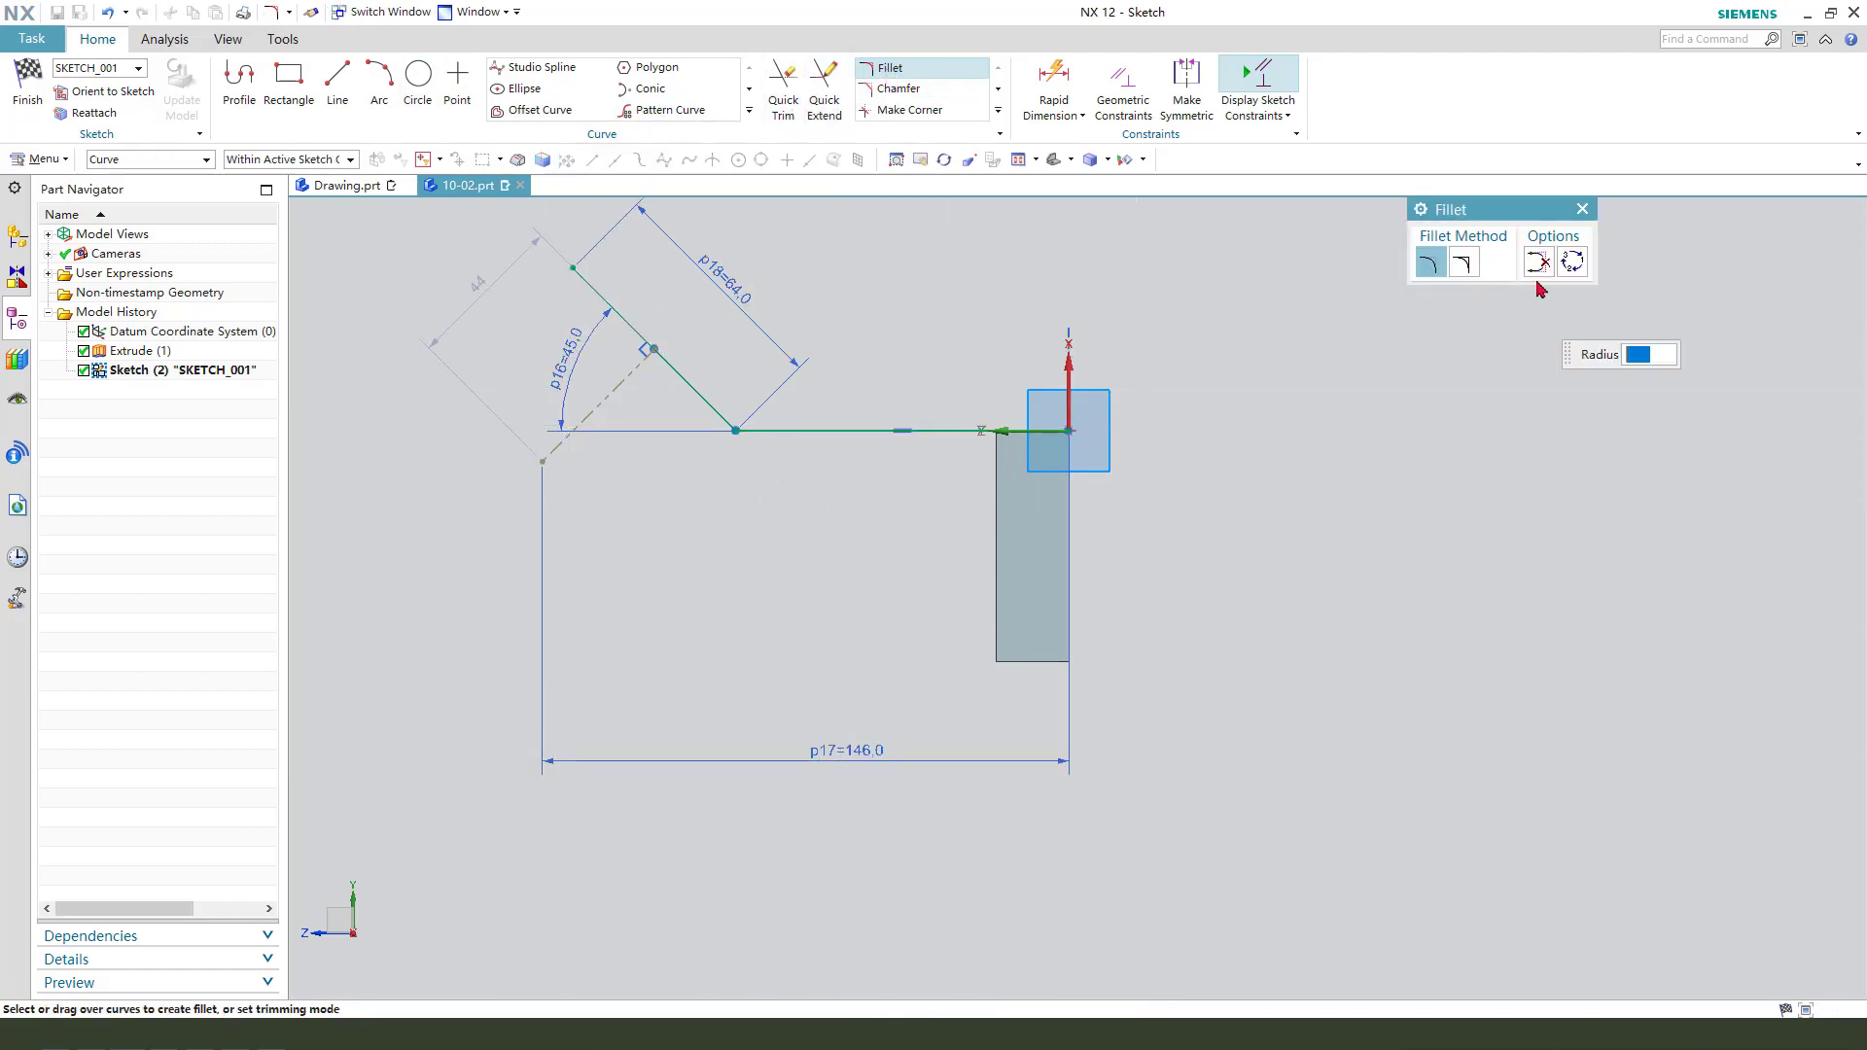
left_click(728, 410)
scroll(728, 409, "down", 3)
left_click(733, 443)
scroll(735, 547, "up", 2)
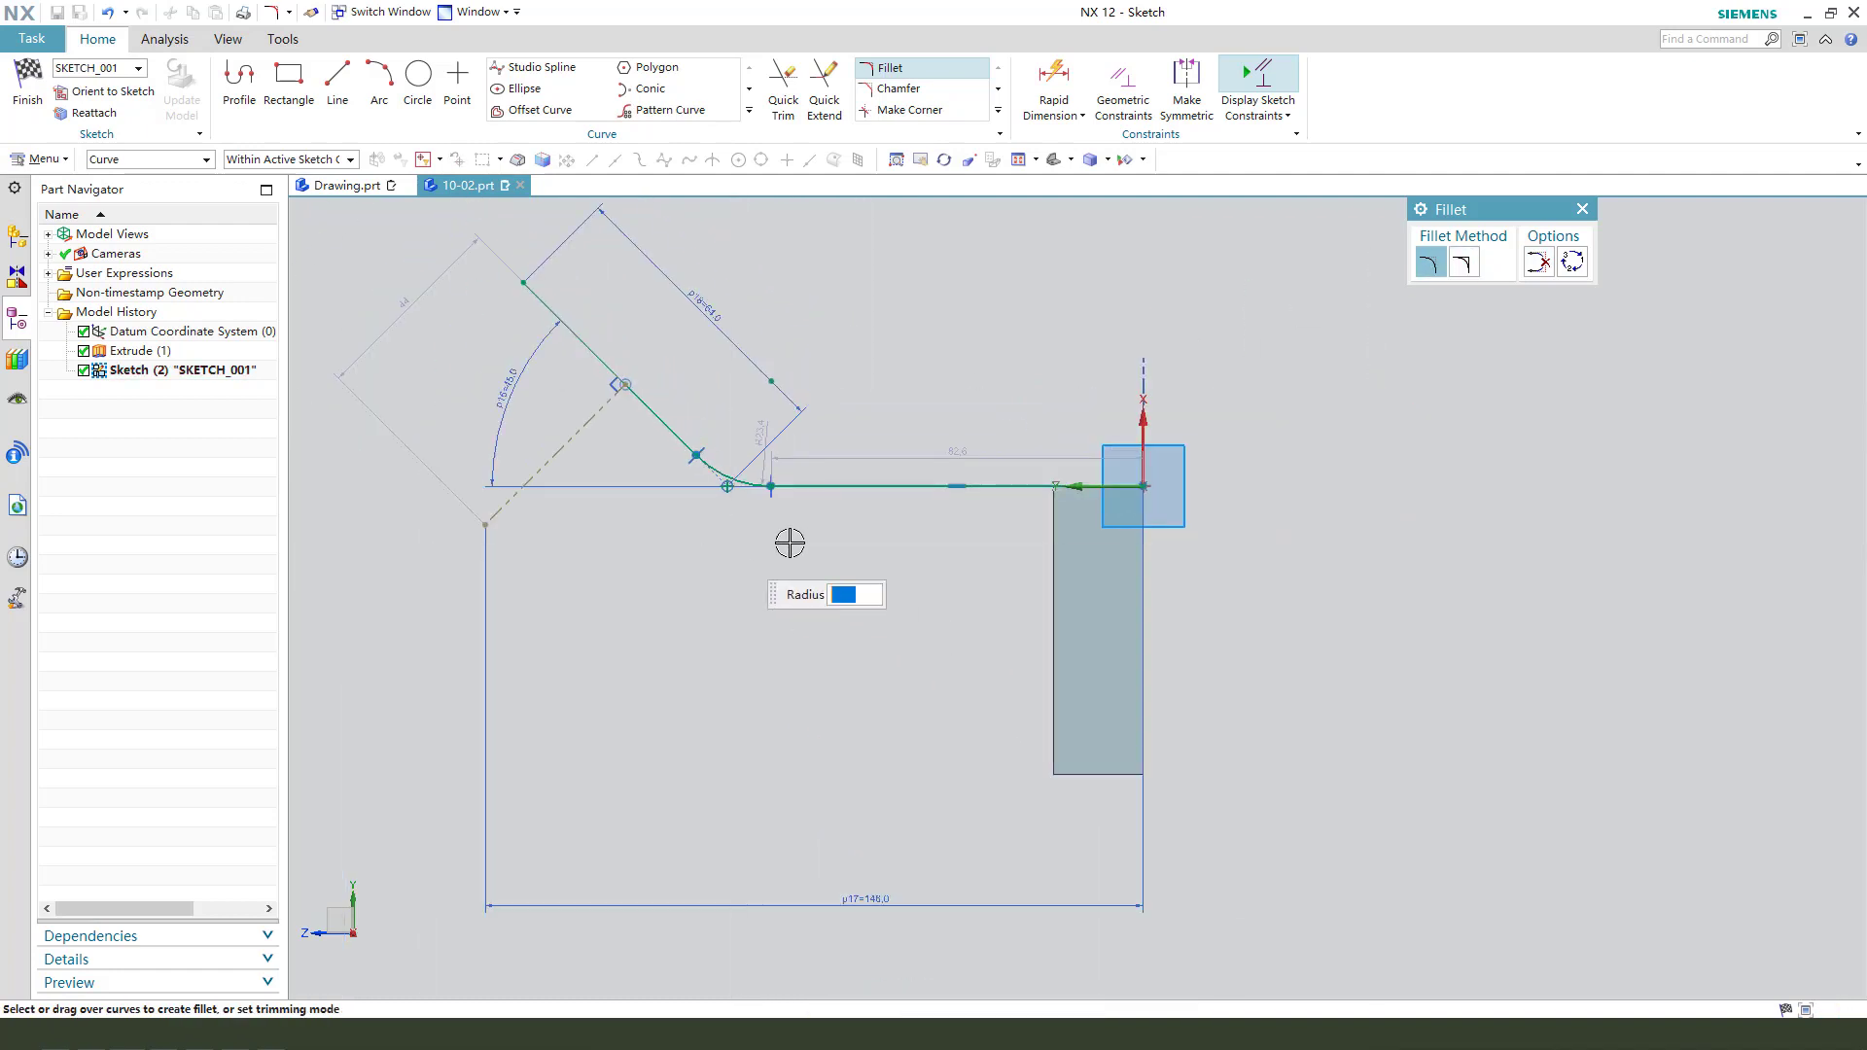
key("Escape")
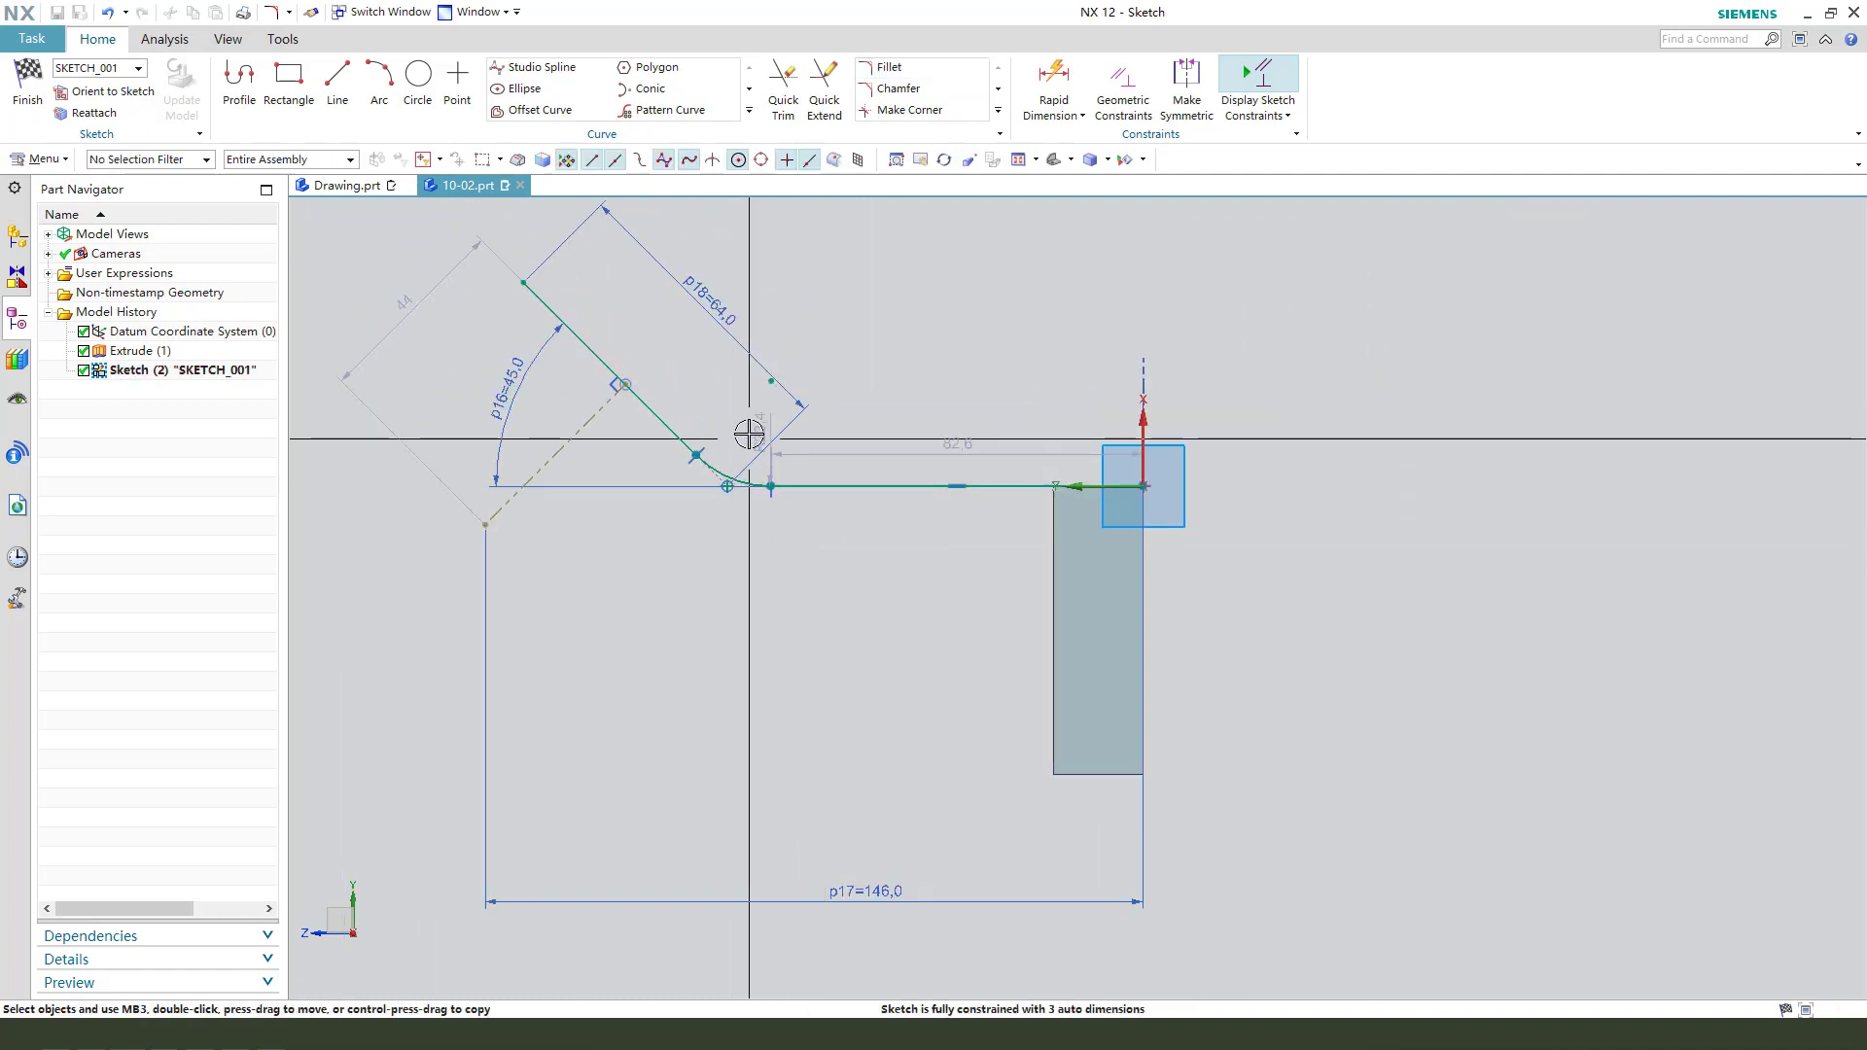
Set the corner fillet's radius to 15 mm.
double_click(702, 534)
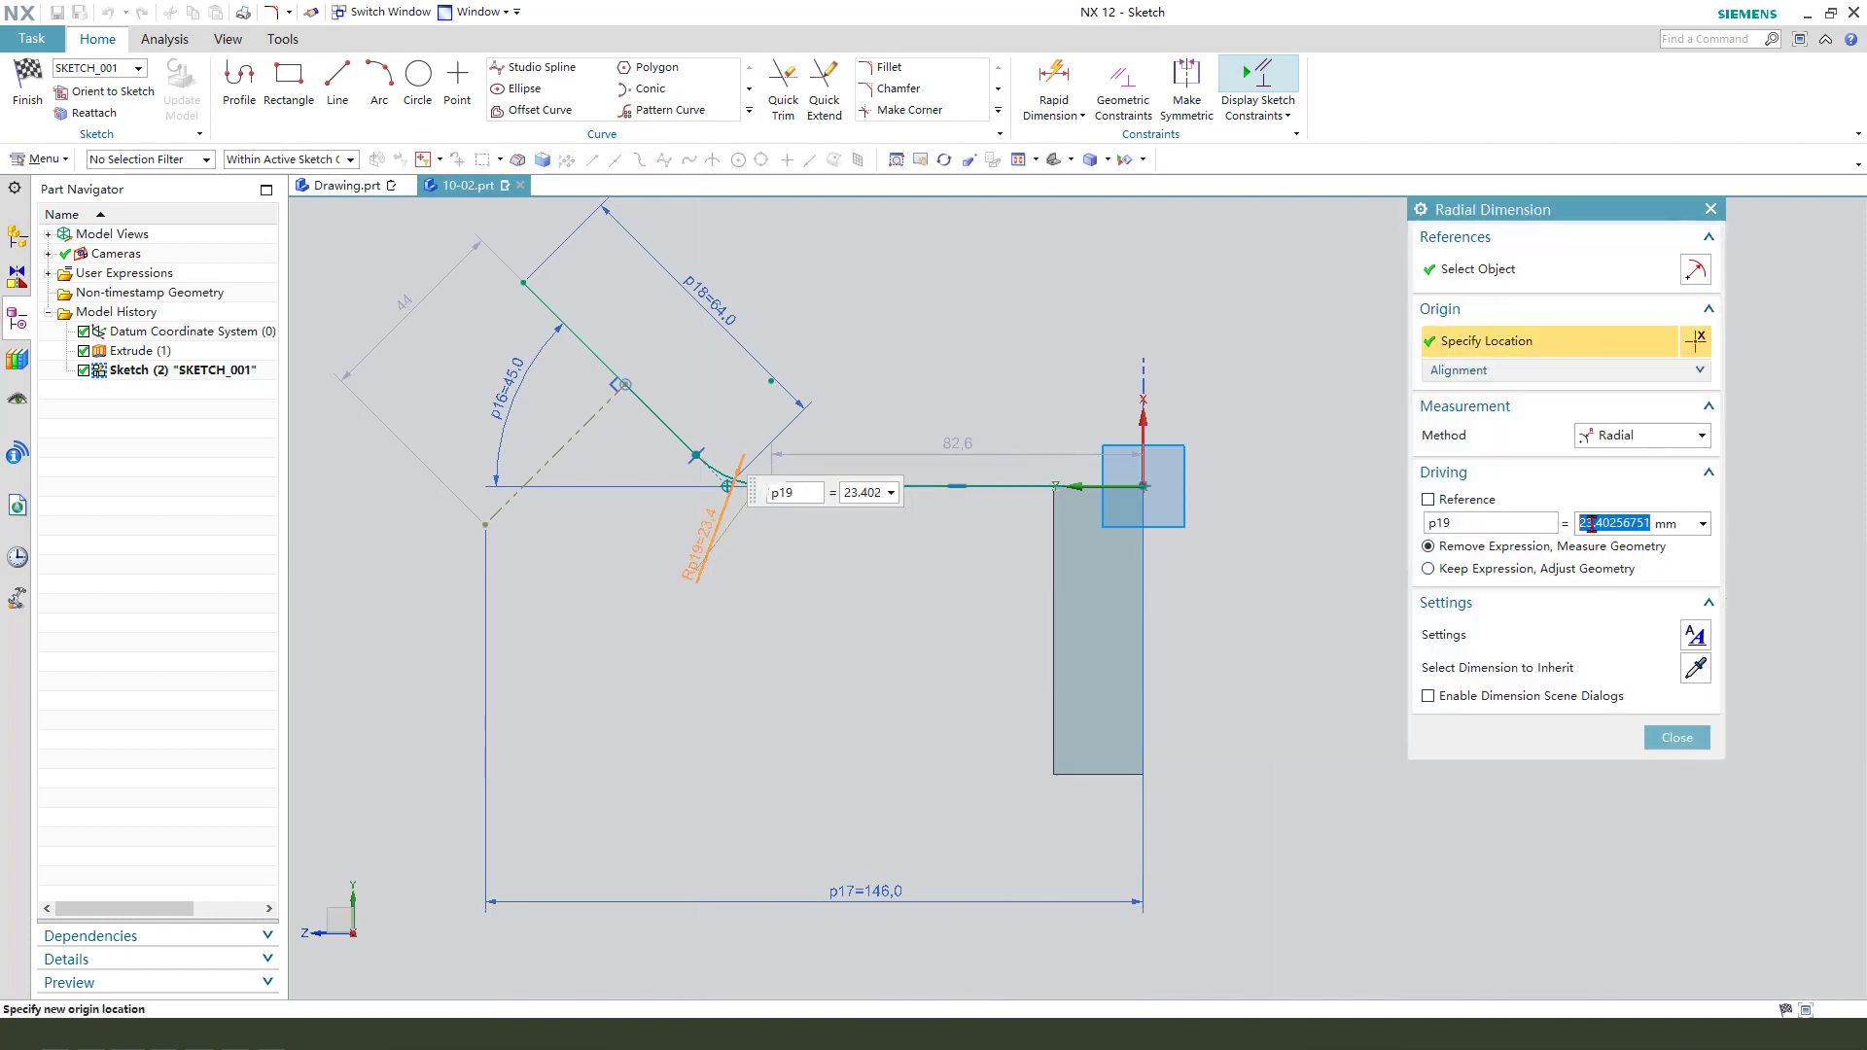
key("Return")
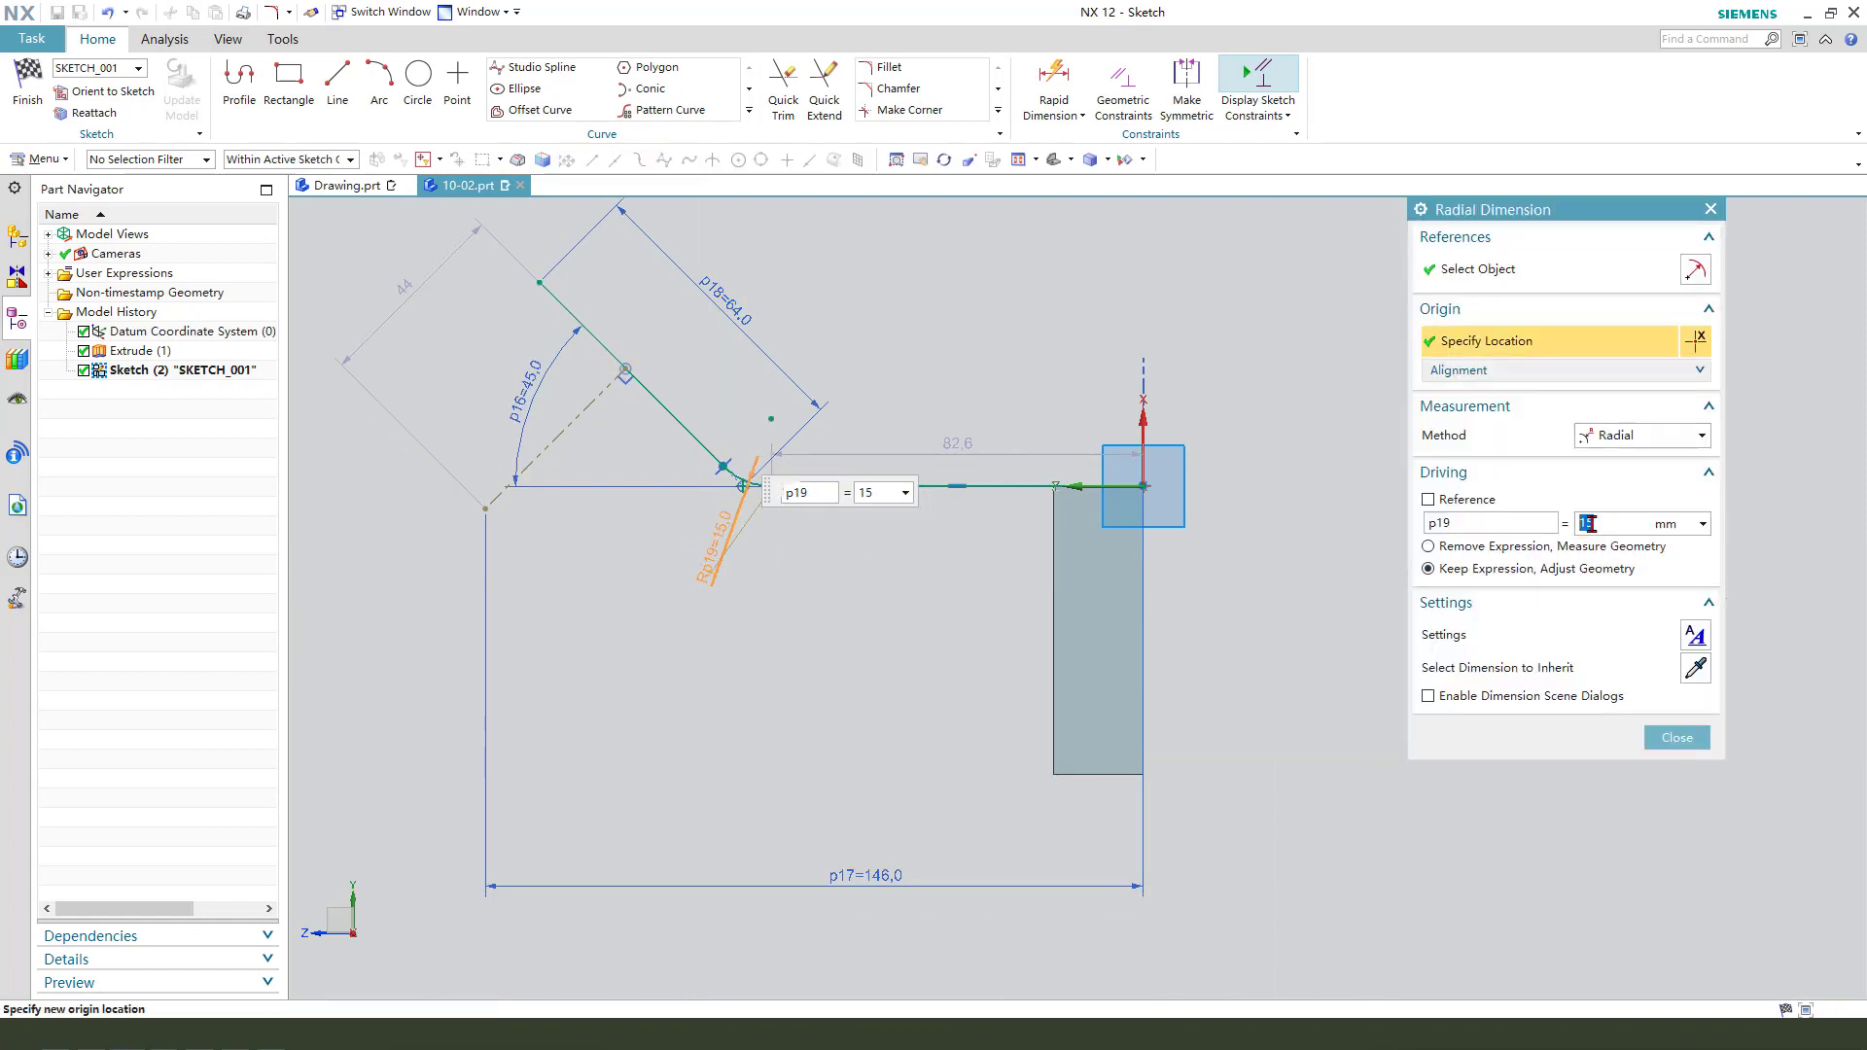
middle_click(973, 560)
Make the slanted line's outer endpoint and the theoretical corner point at the fillet symmetric about the perpendicular reference line.
scroll(839, 504, "down", 2)
scroll(915, 518, "up", 2)
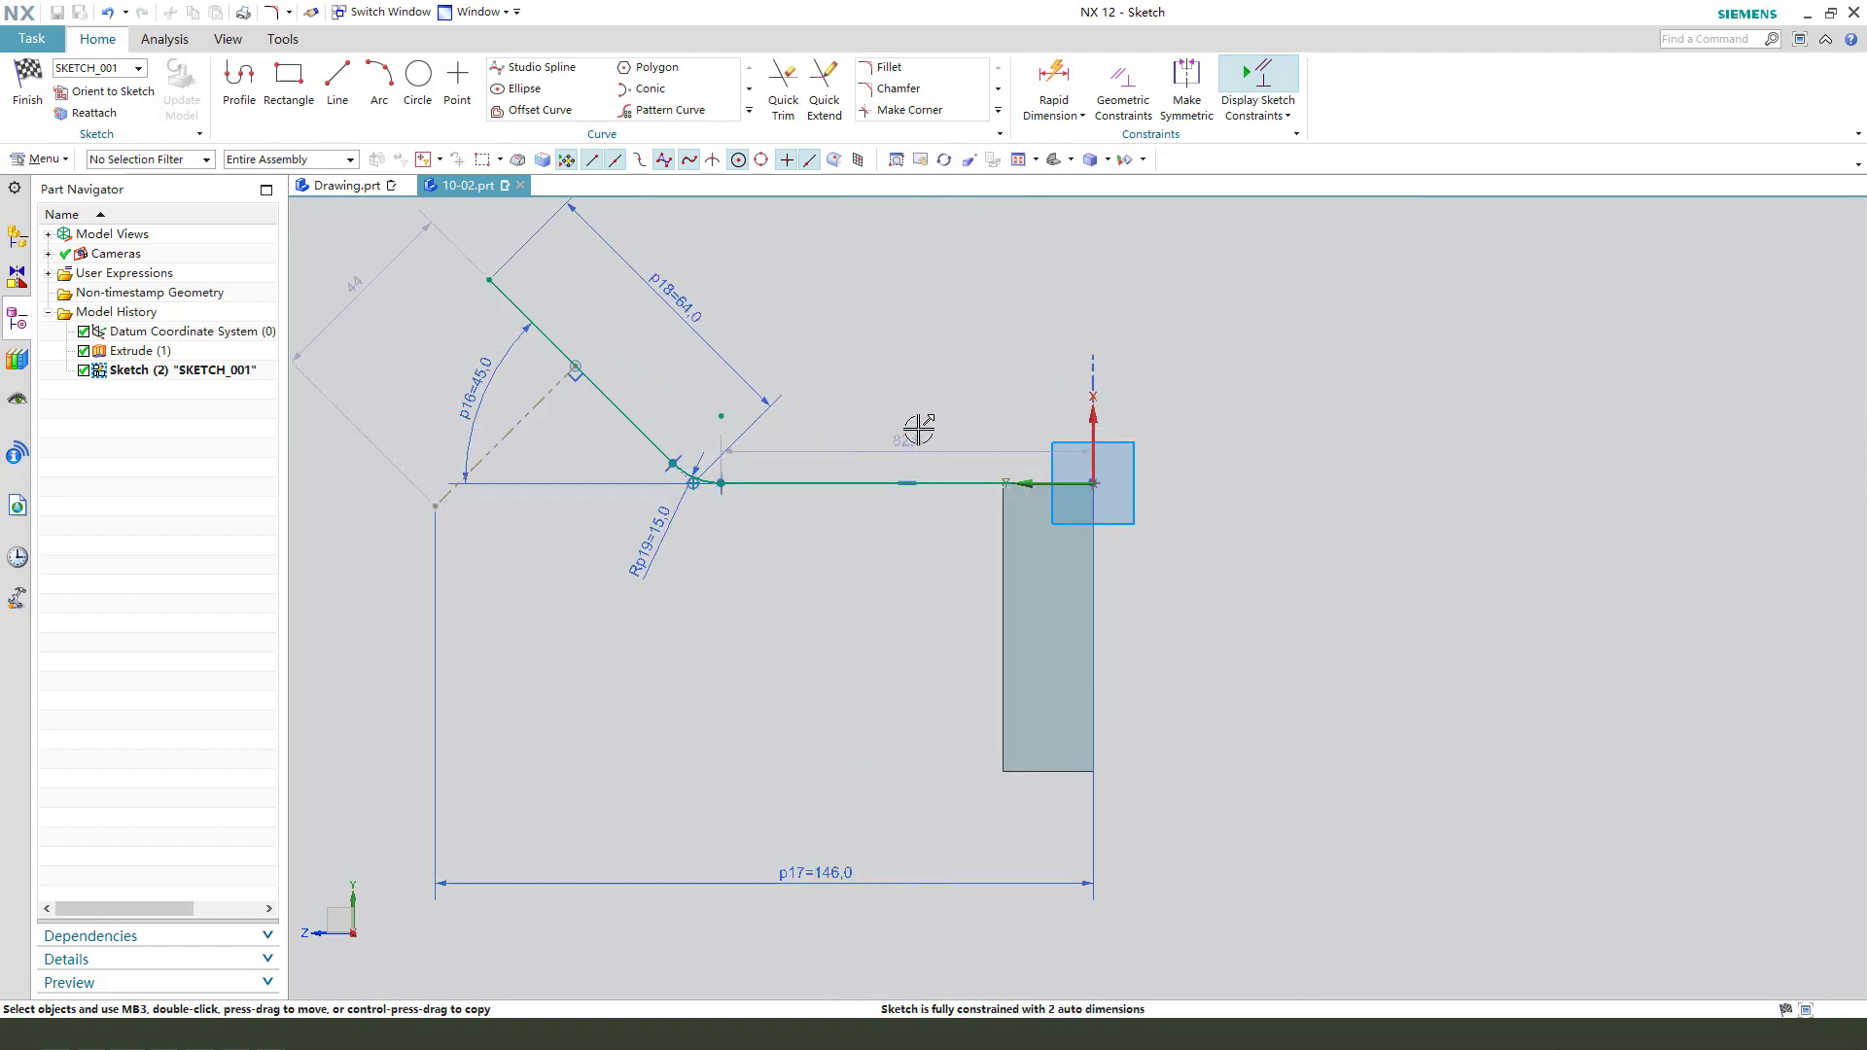
scroll(908, 448, "down", 2)
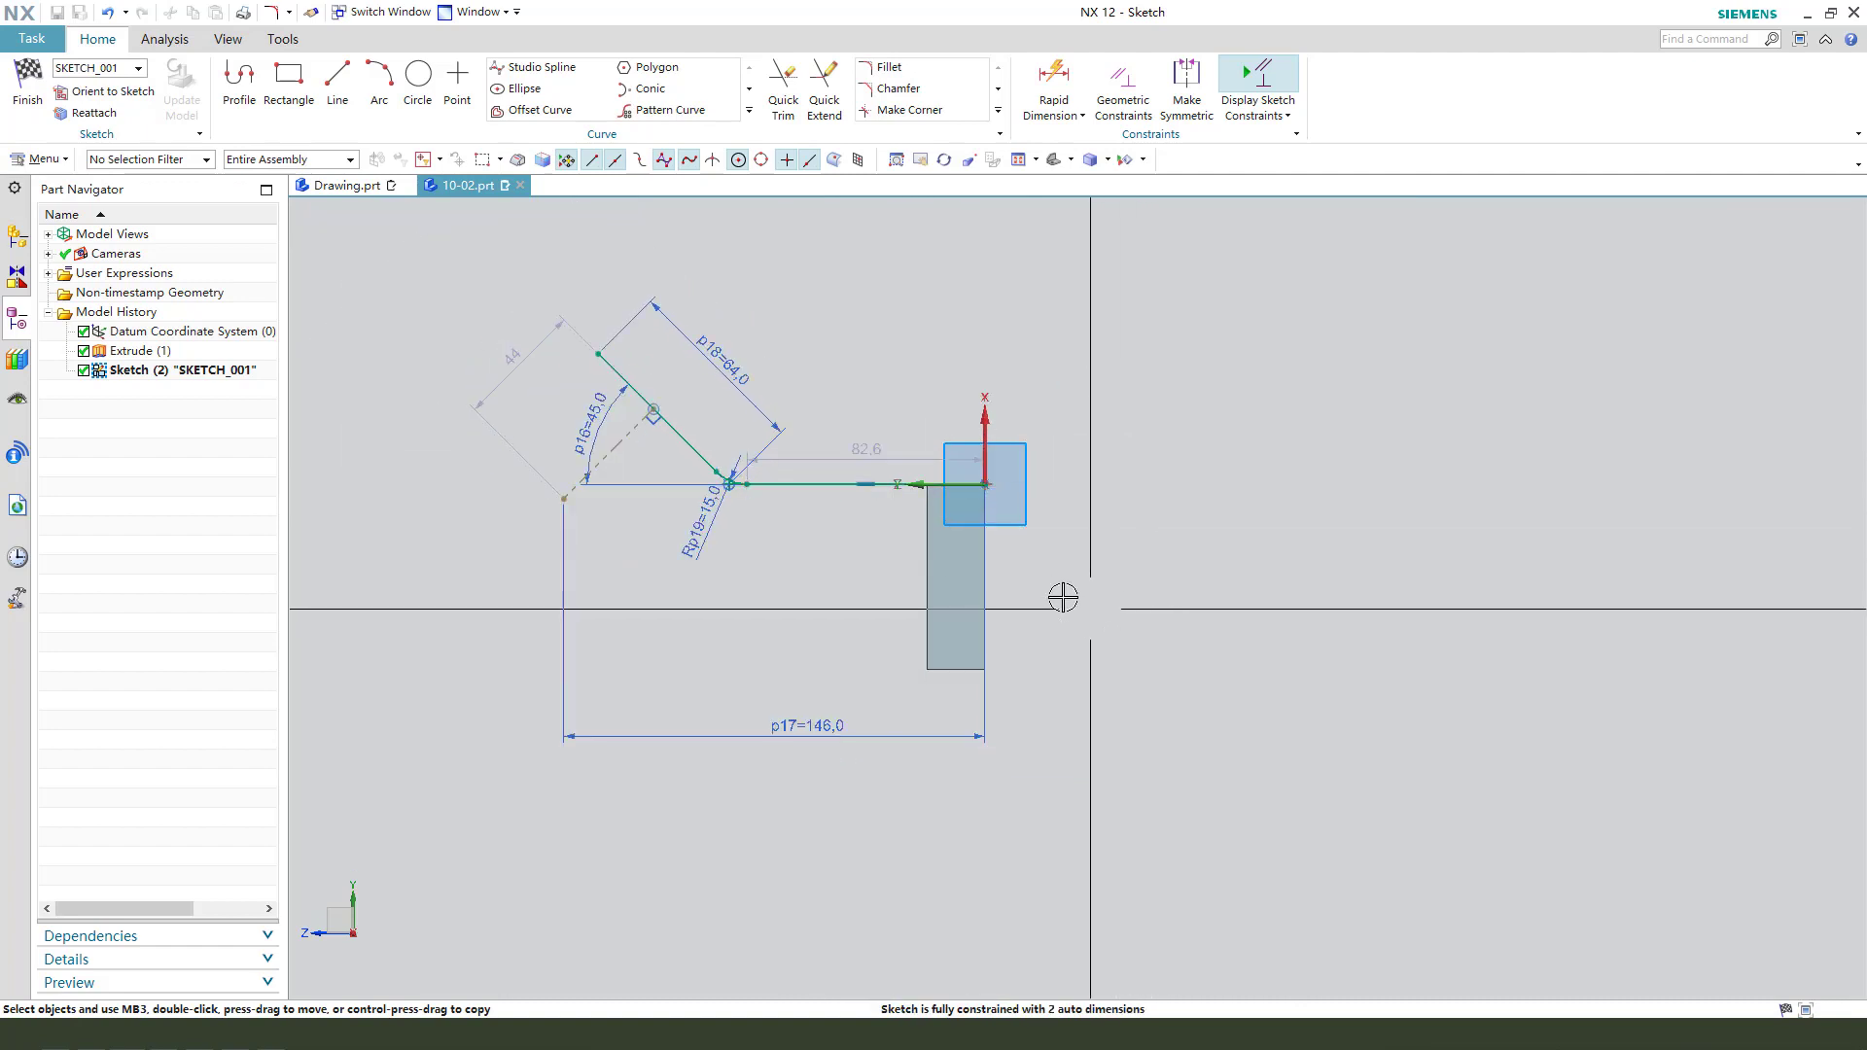
scroll(744, 536, "up", 3)
scroll(786, 547, "up", 1)
scroll(776, 571, "down", 4)
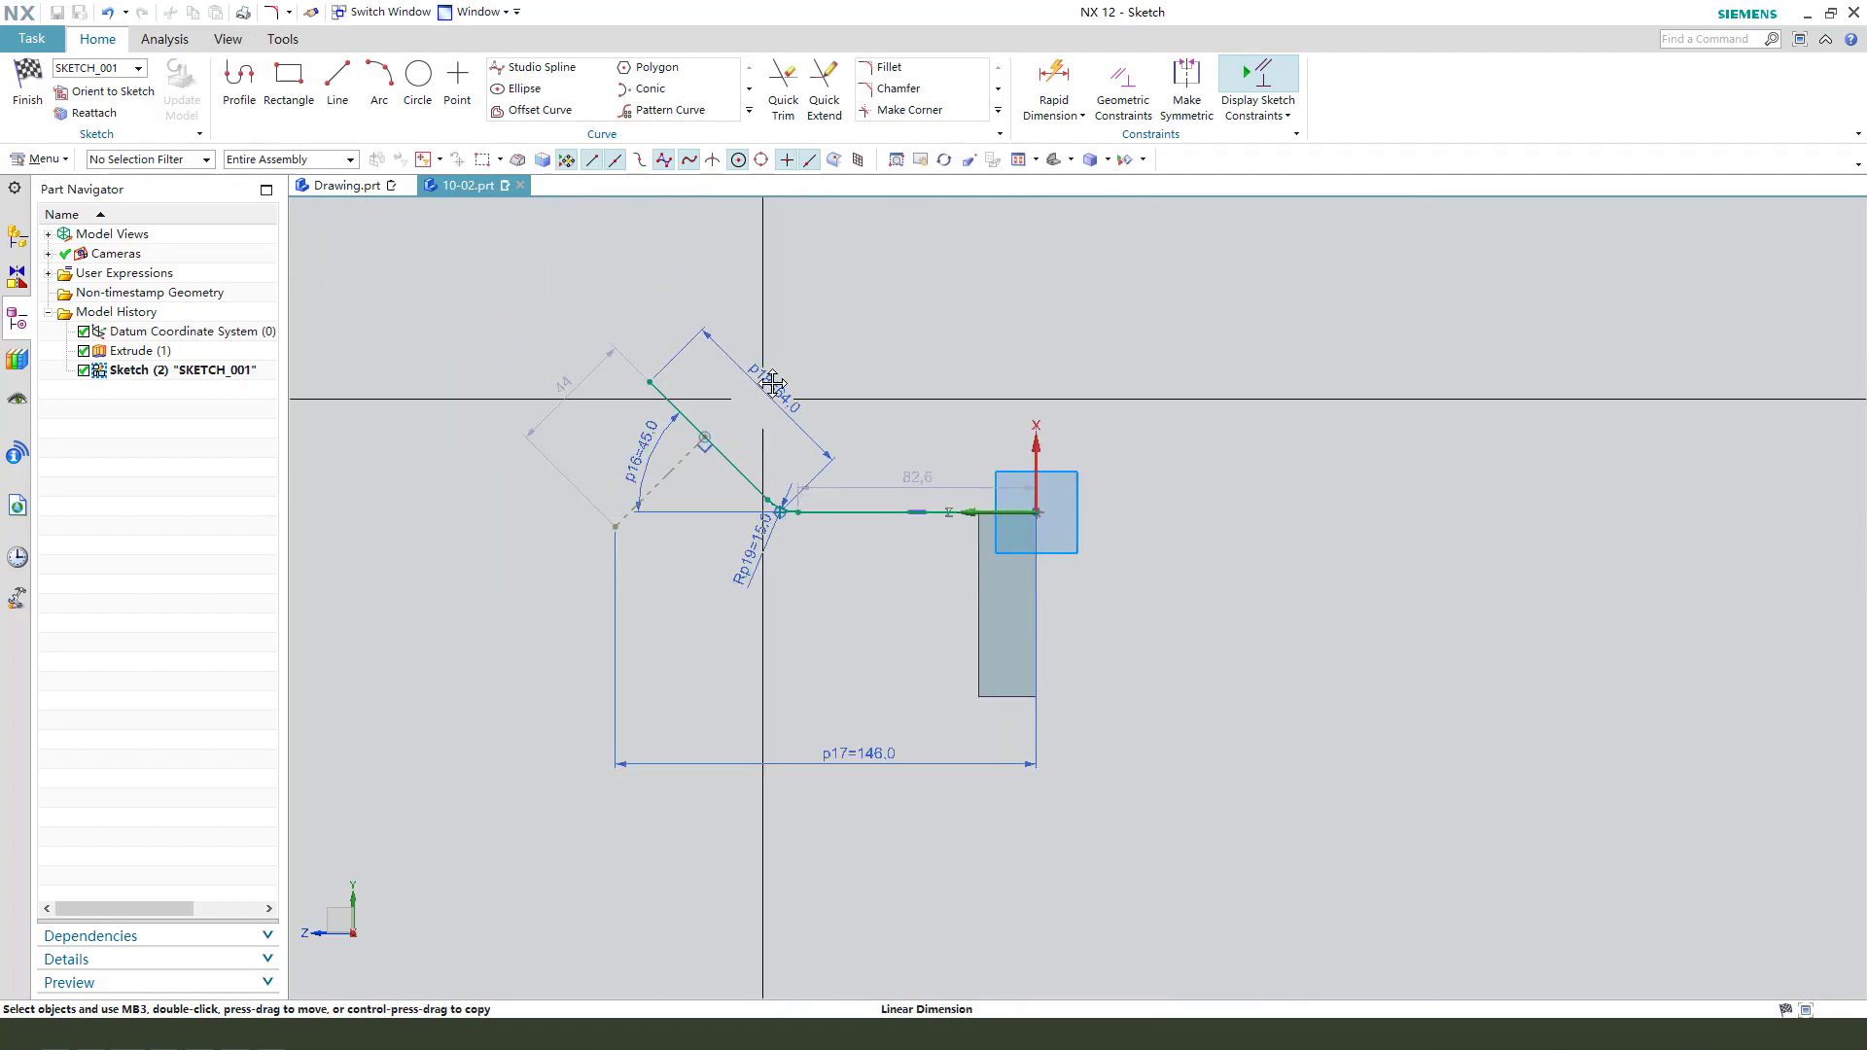
scroll(807, 545, "up", 3)
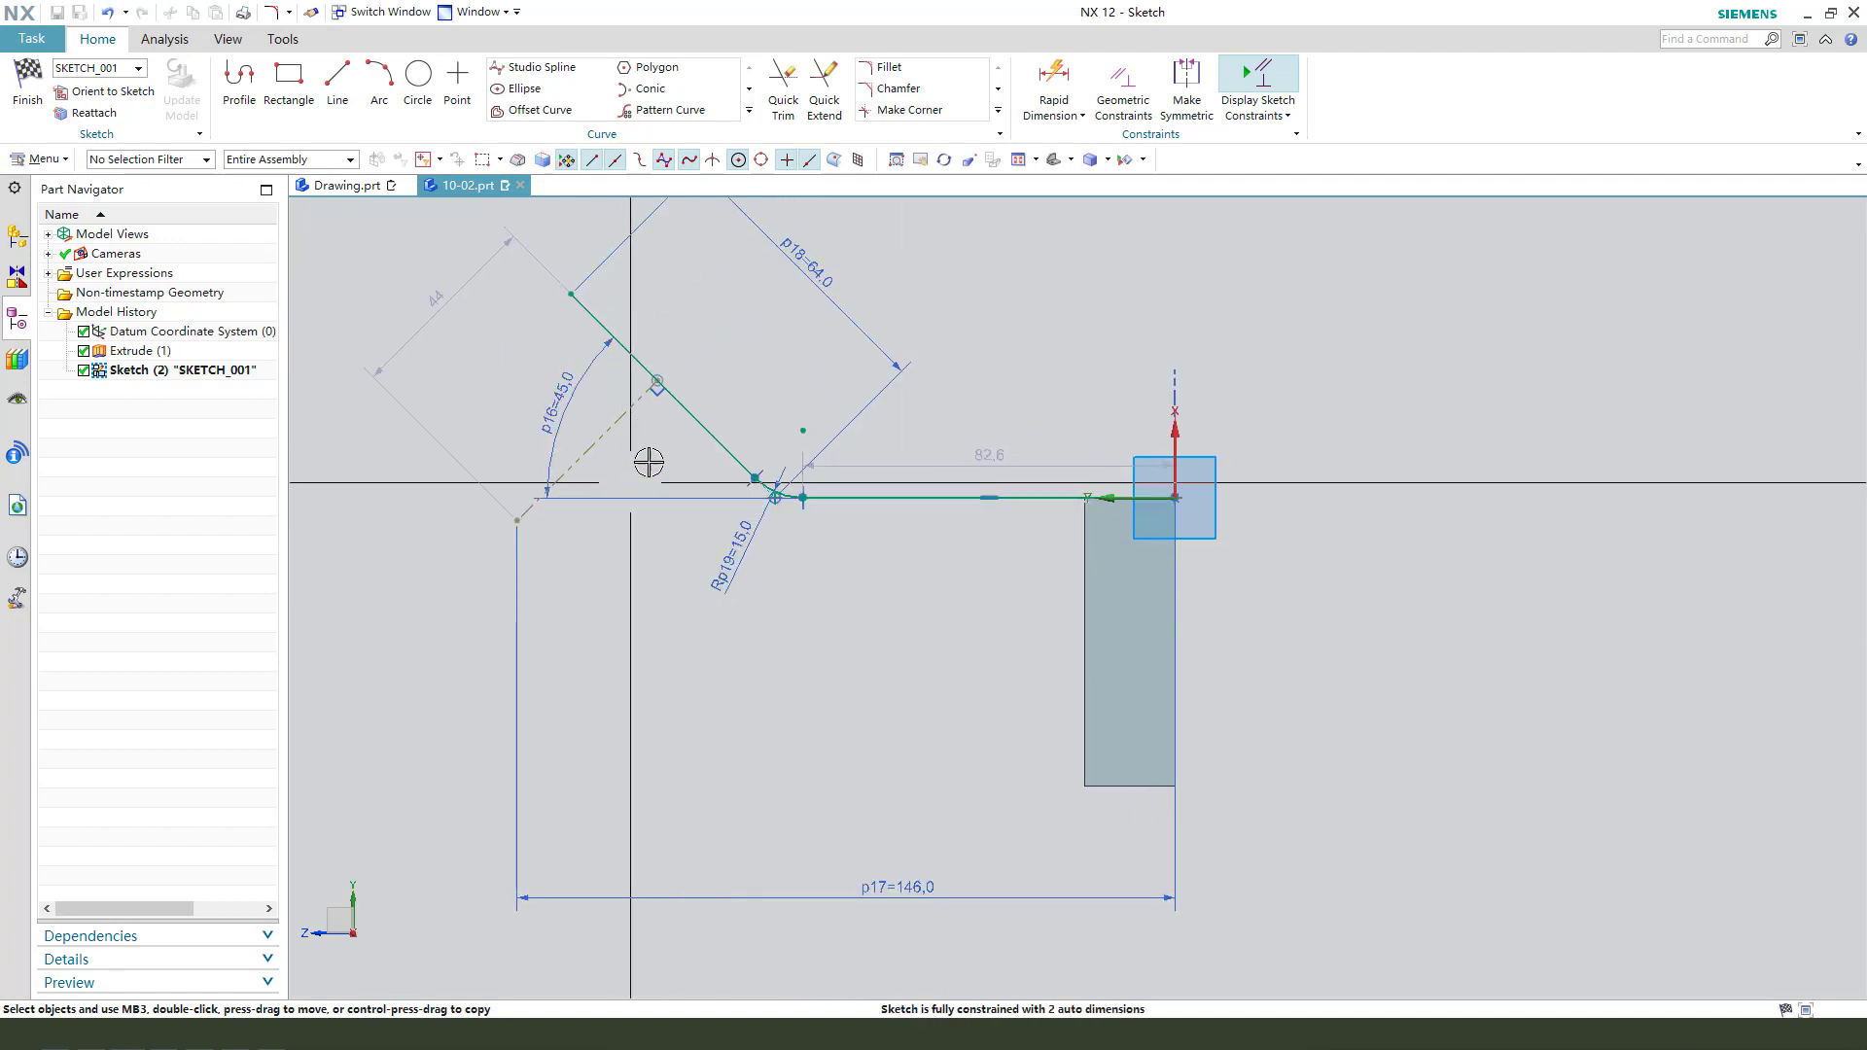
left_click(571, 294)
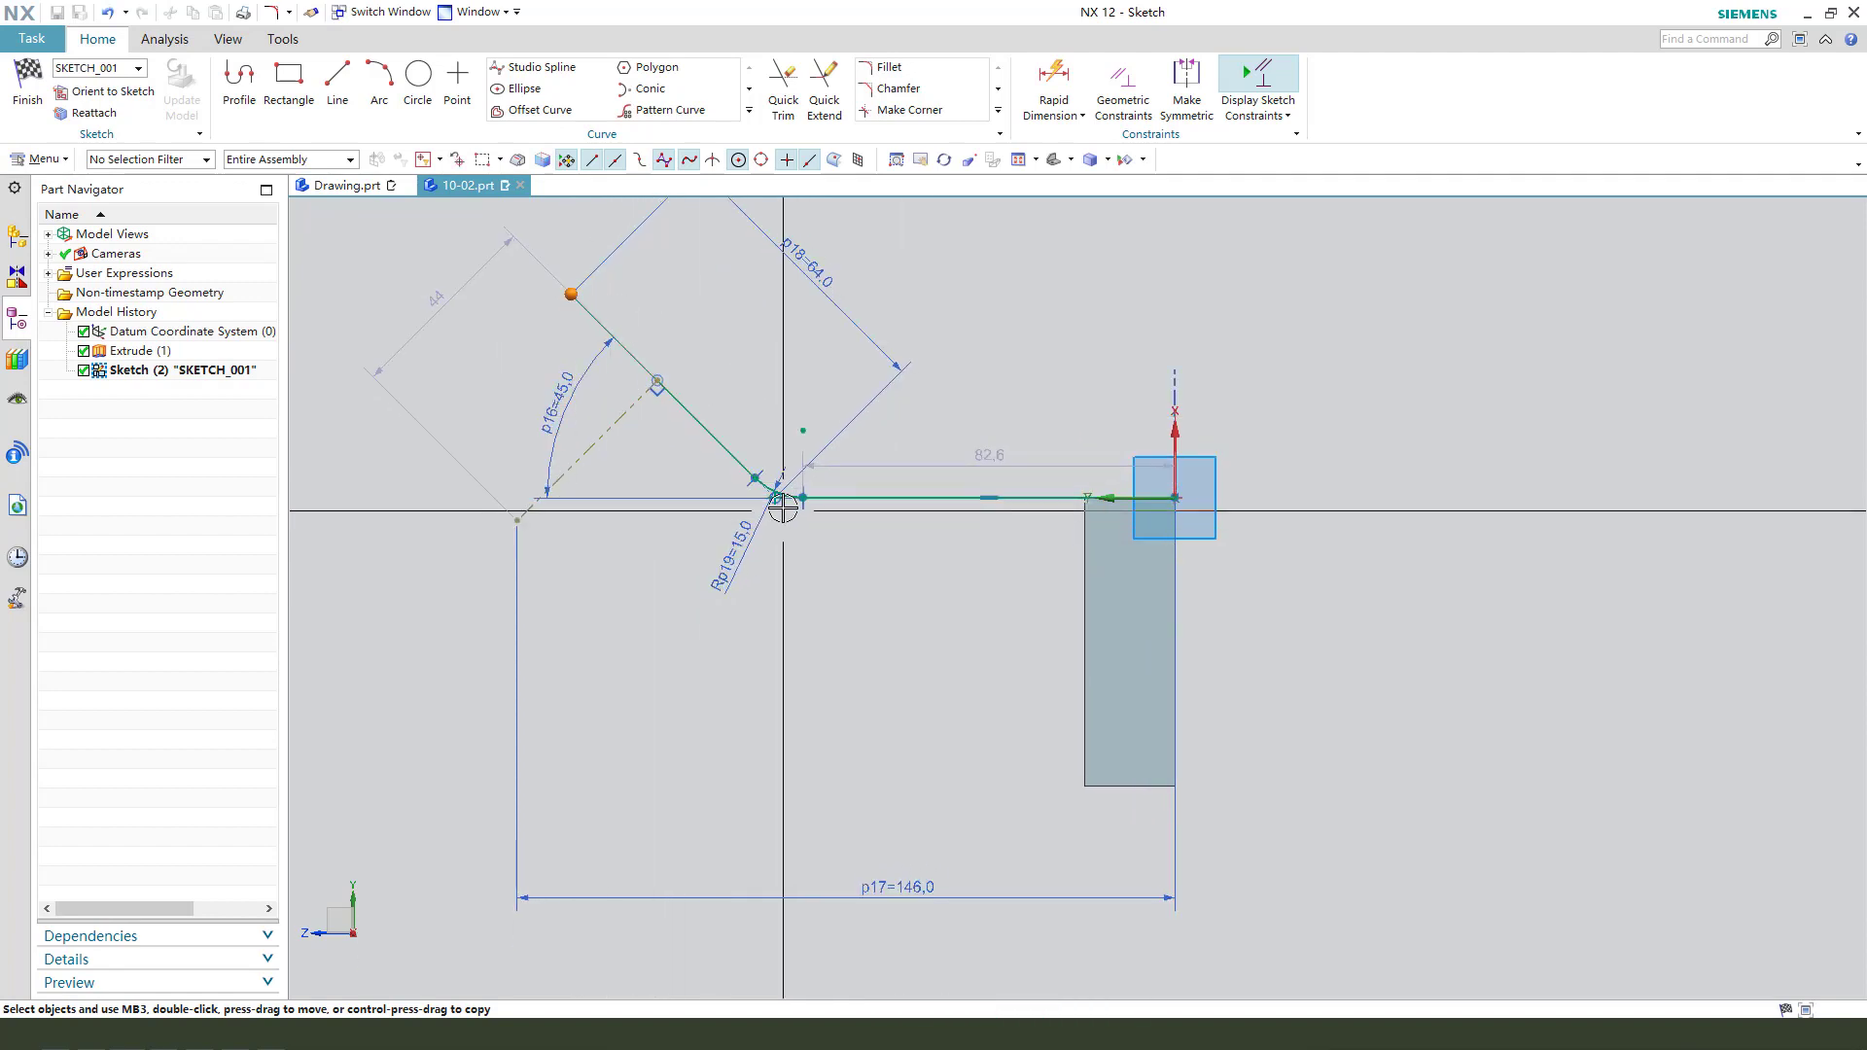
left_click(1186, 86)
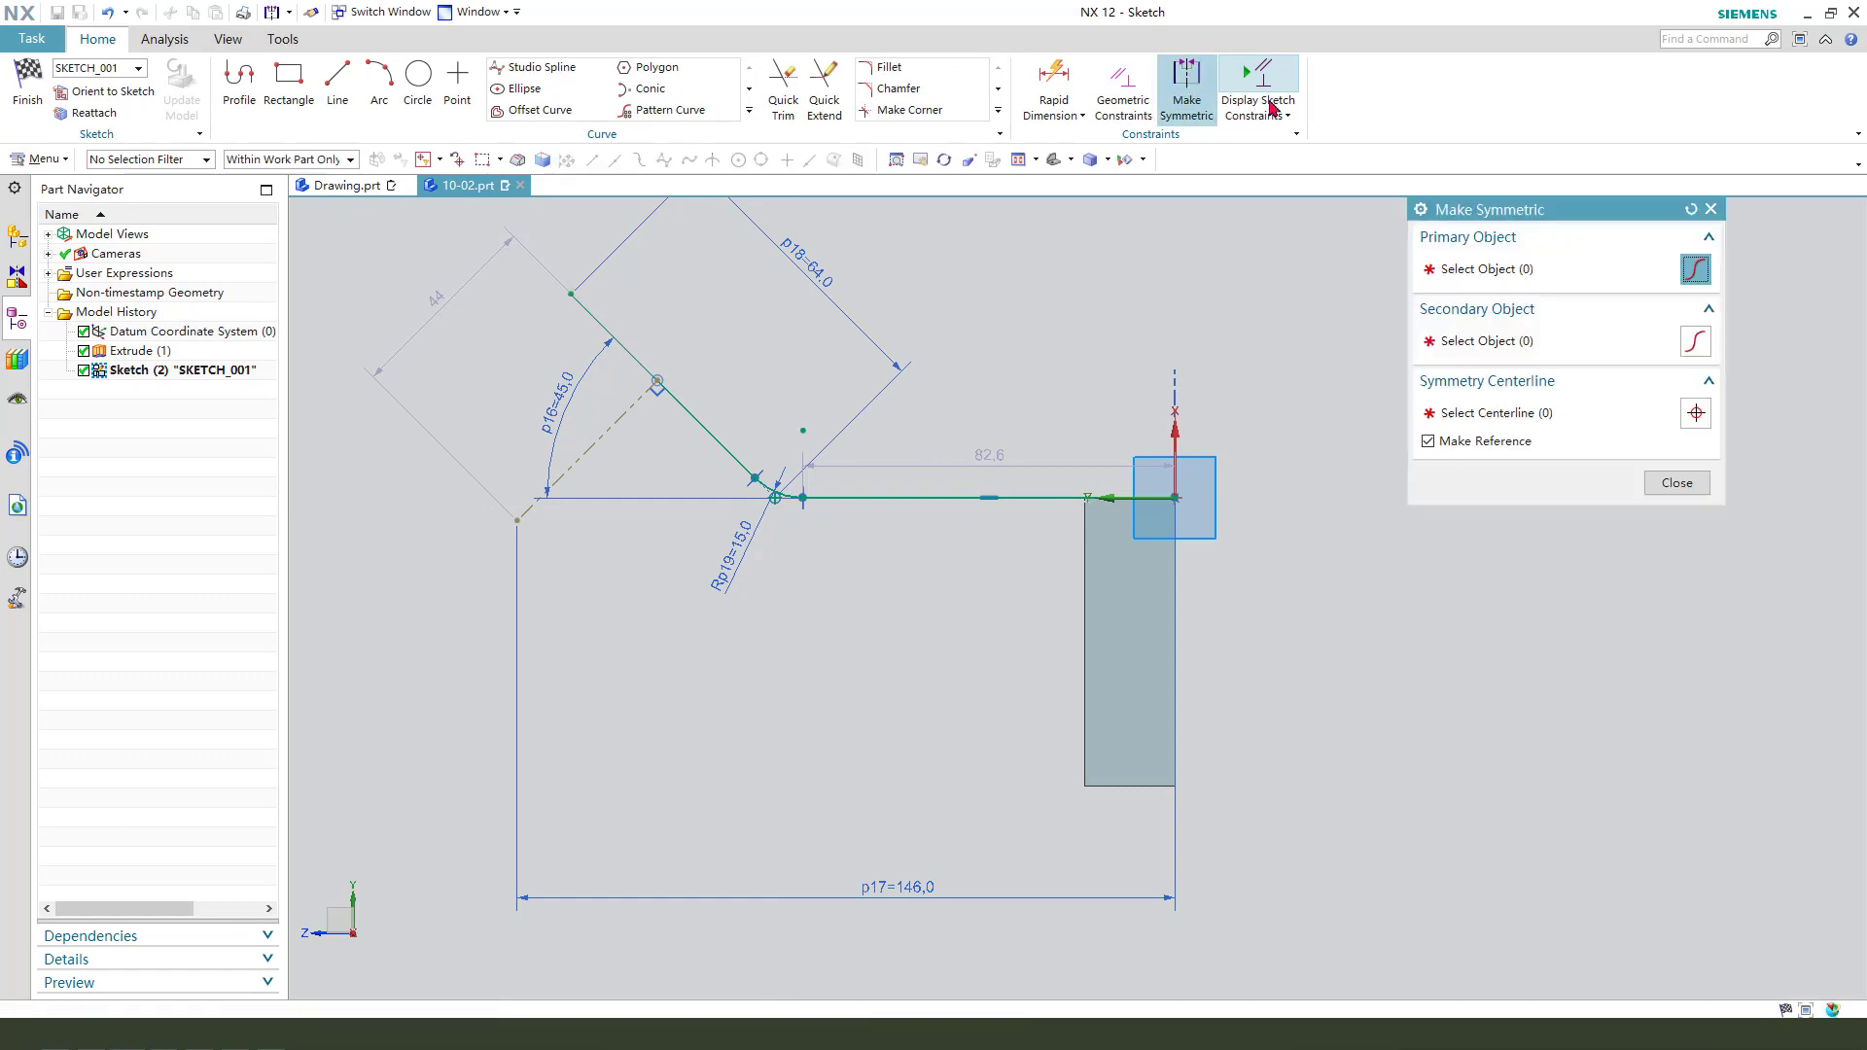
left_click(571, 294)
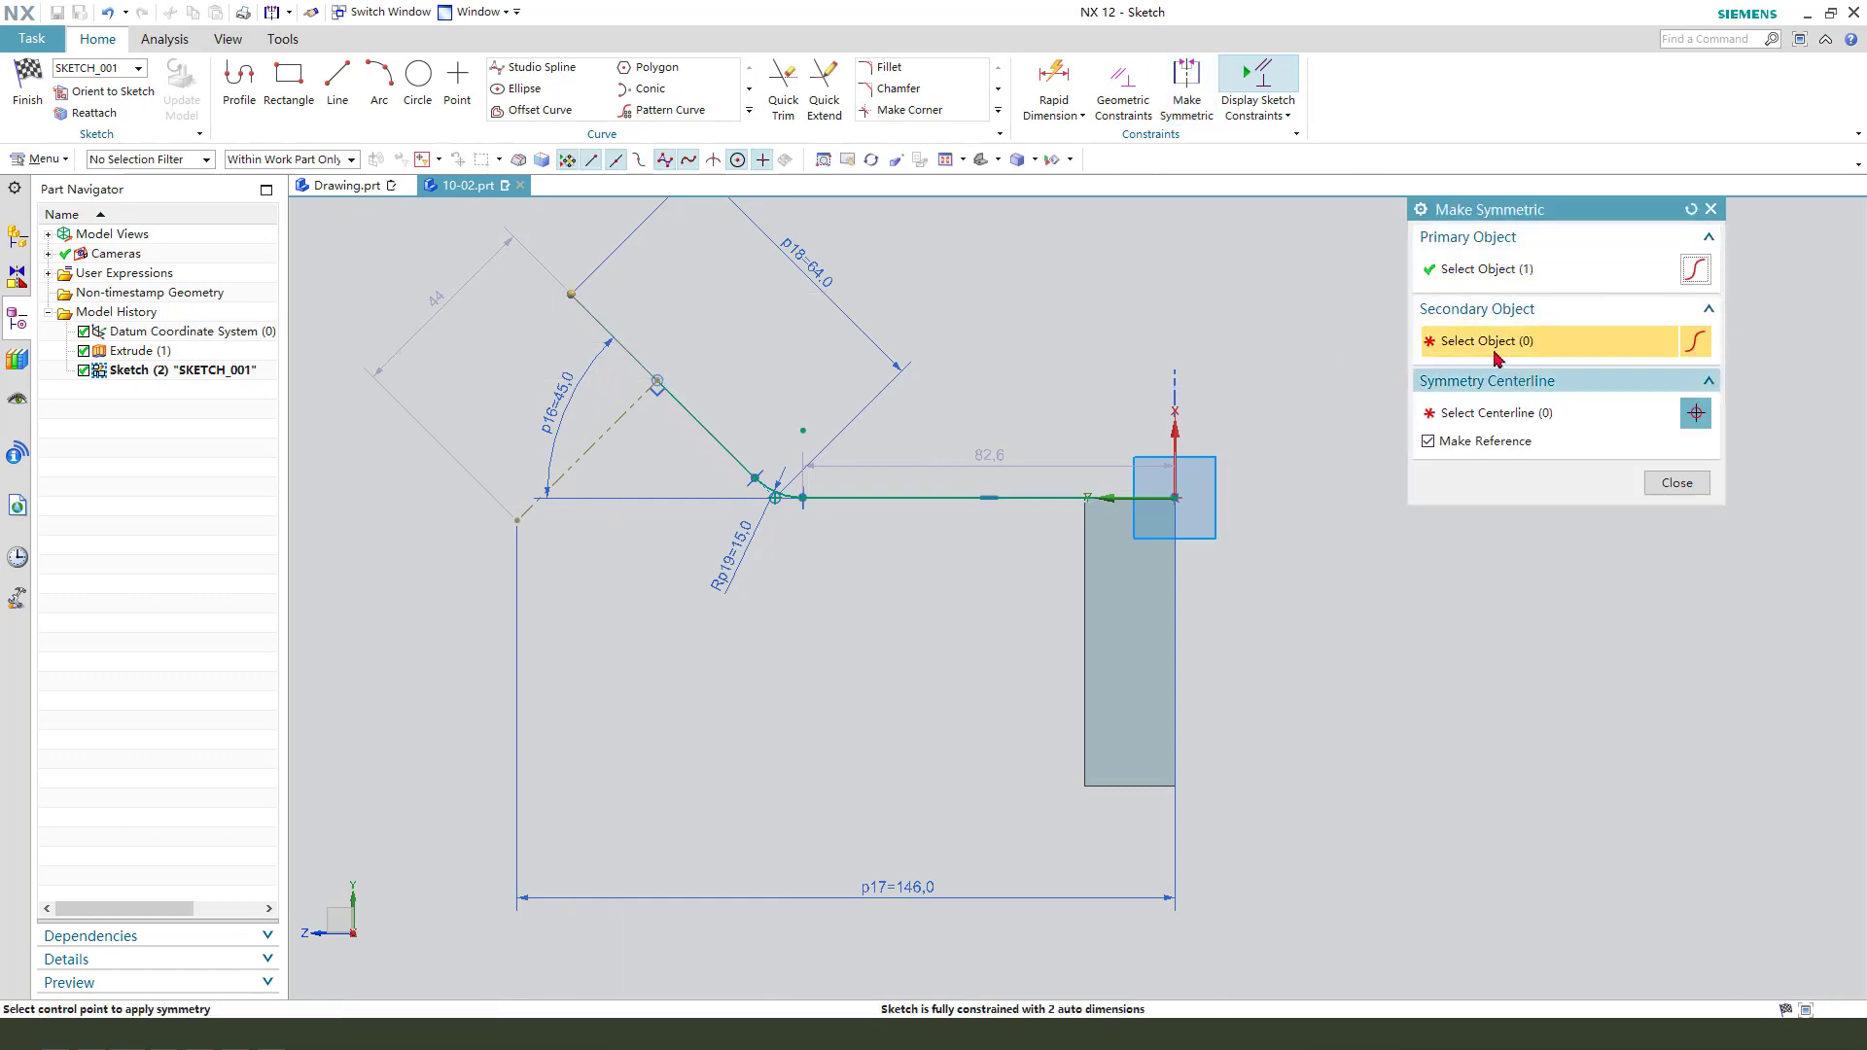
scroll(802, 527, "up", 3)
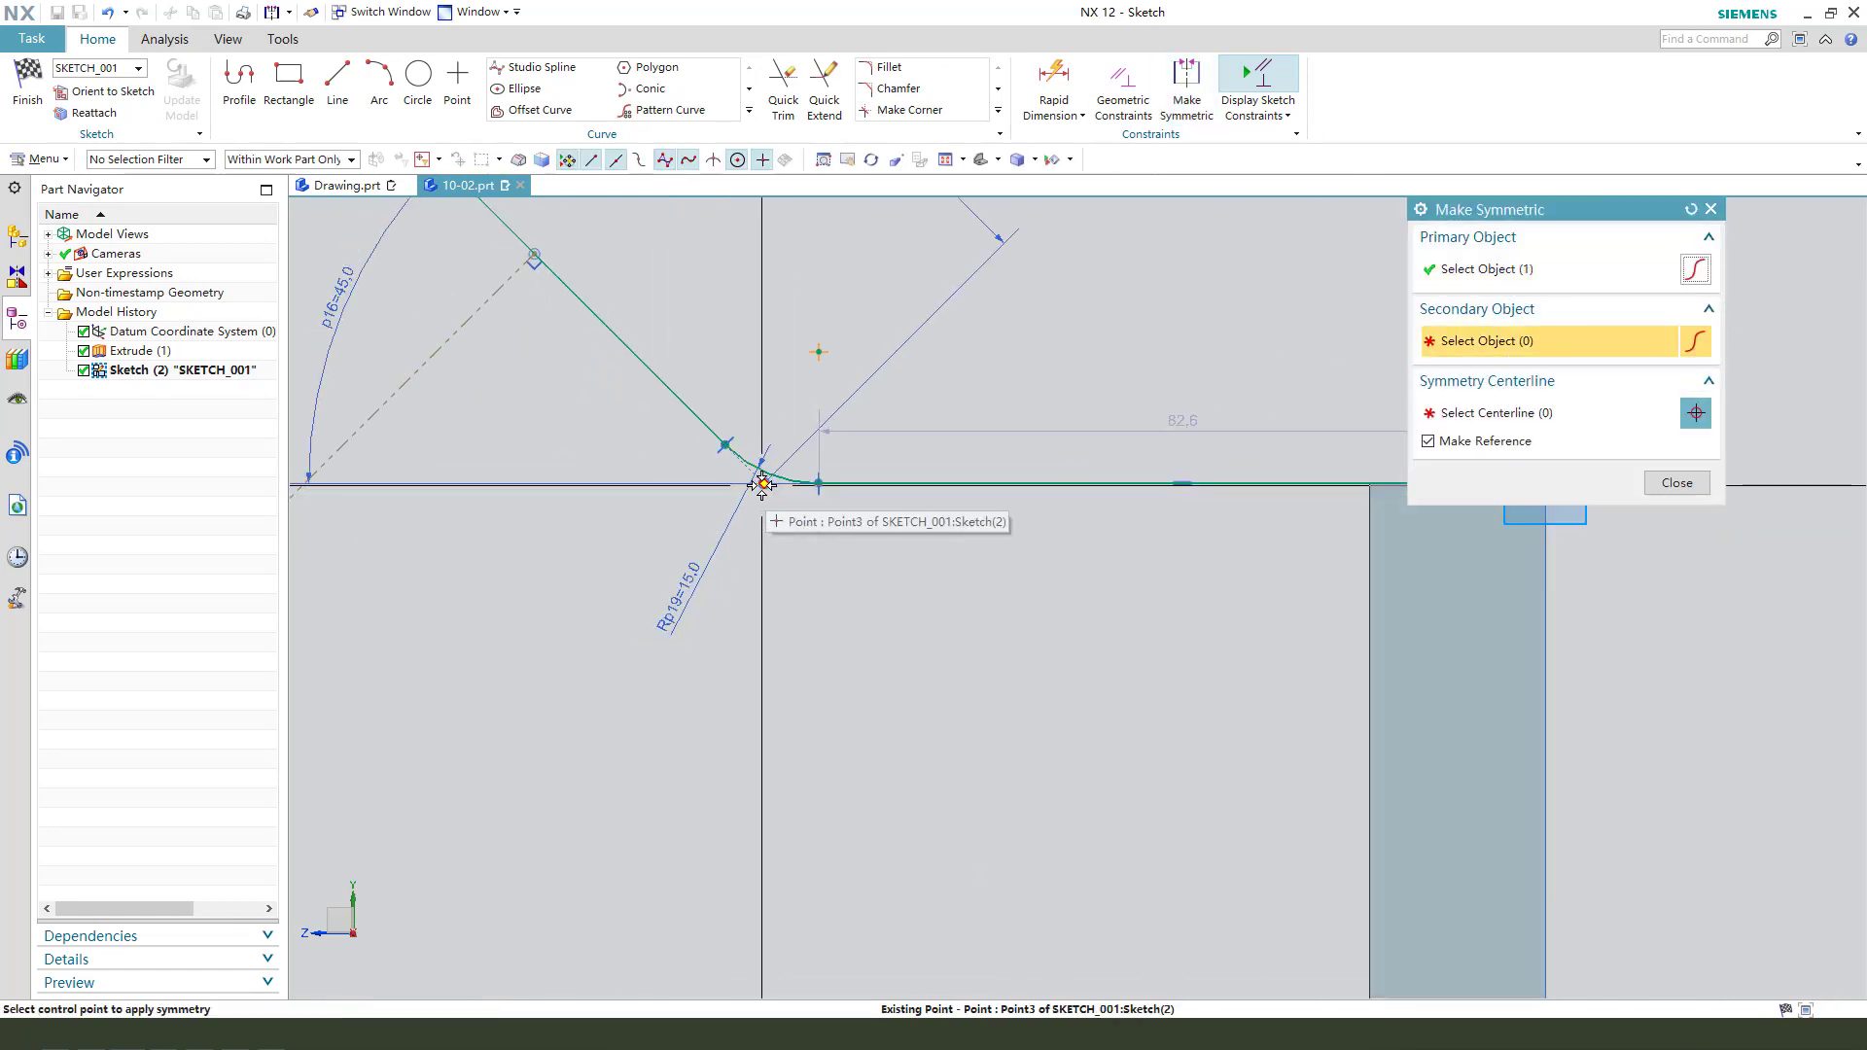
left_click(761, 484)
scroll(788, 533, "down", 3)
left_click(590, 418)
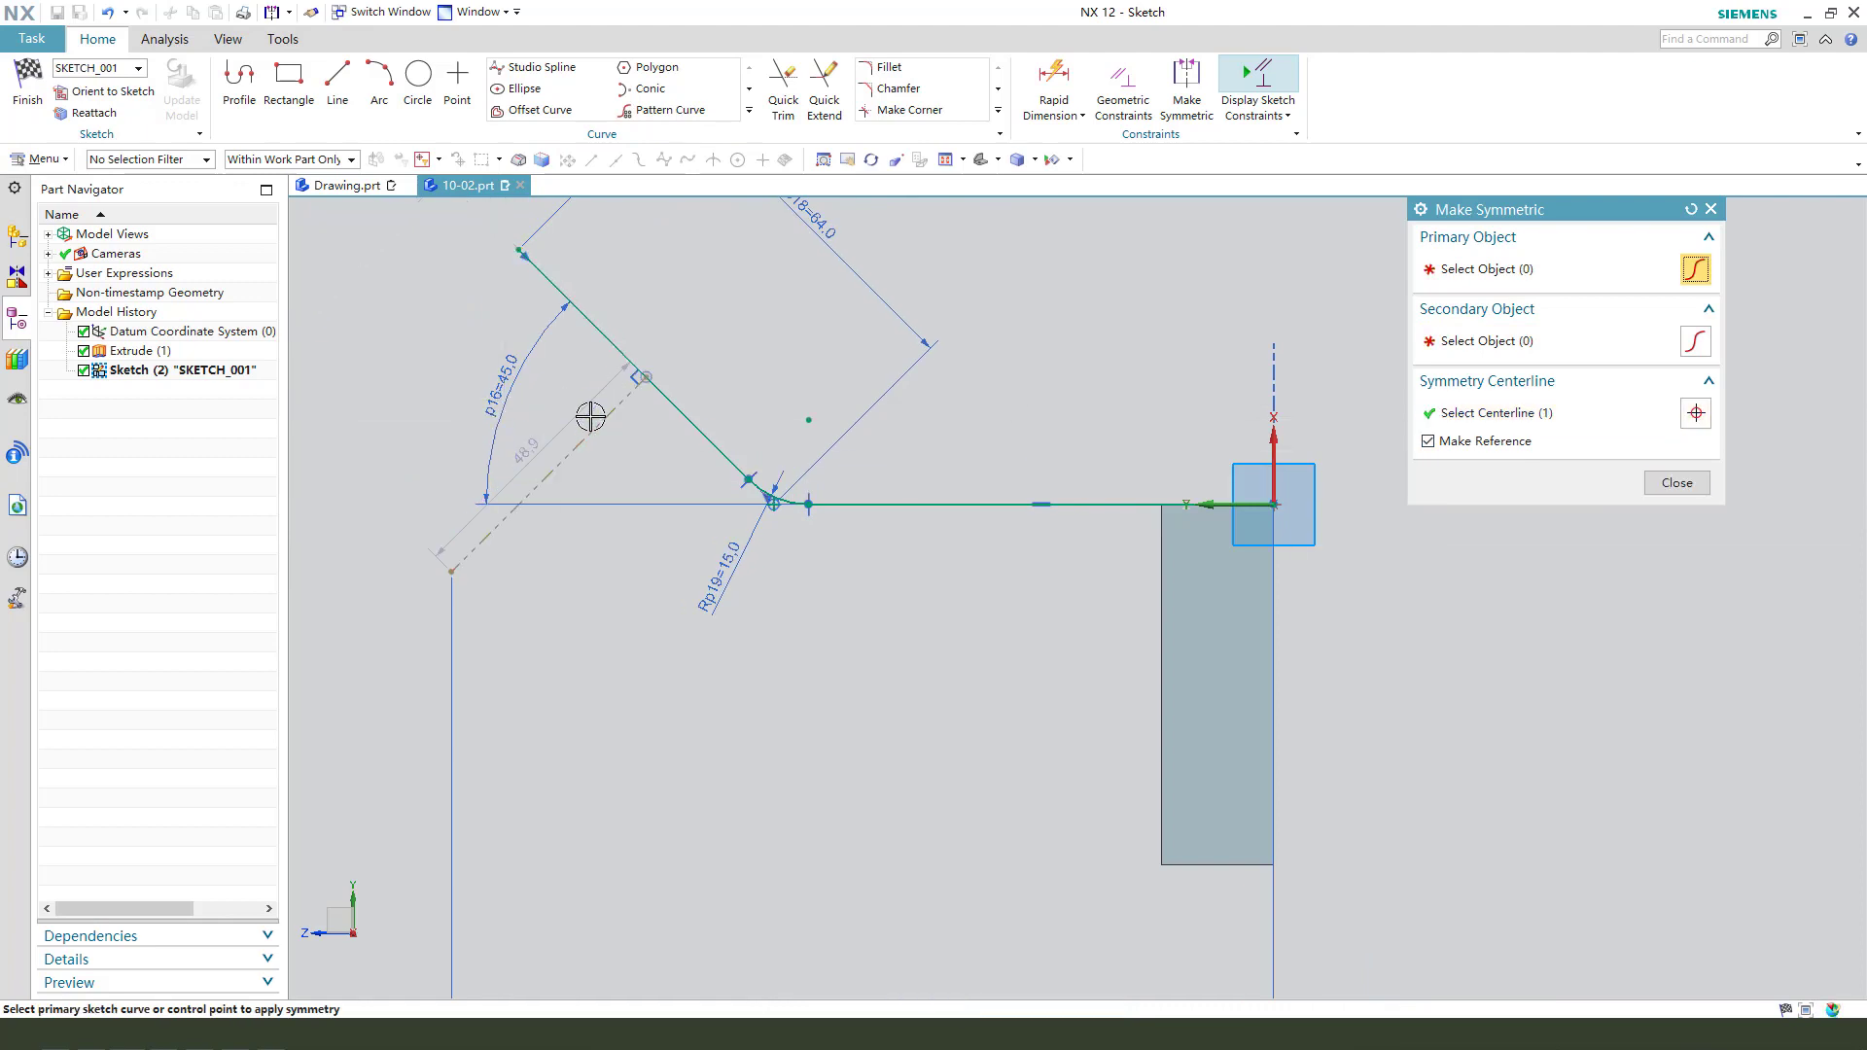
Finish the symmetry constraint and extrude the completed arm profile sketch.
scroll(593, 452, "down", 2)
left_click(1670, 485)
scroll(819, 488, "down", 2)
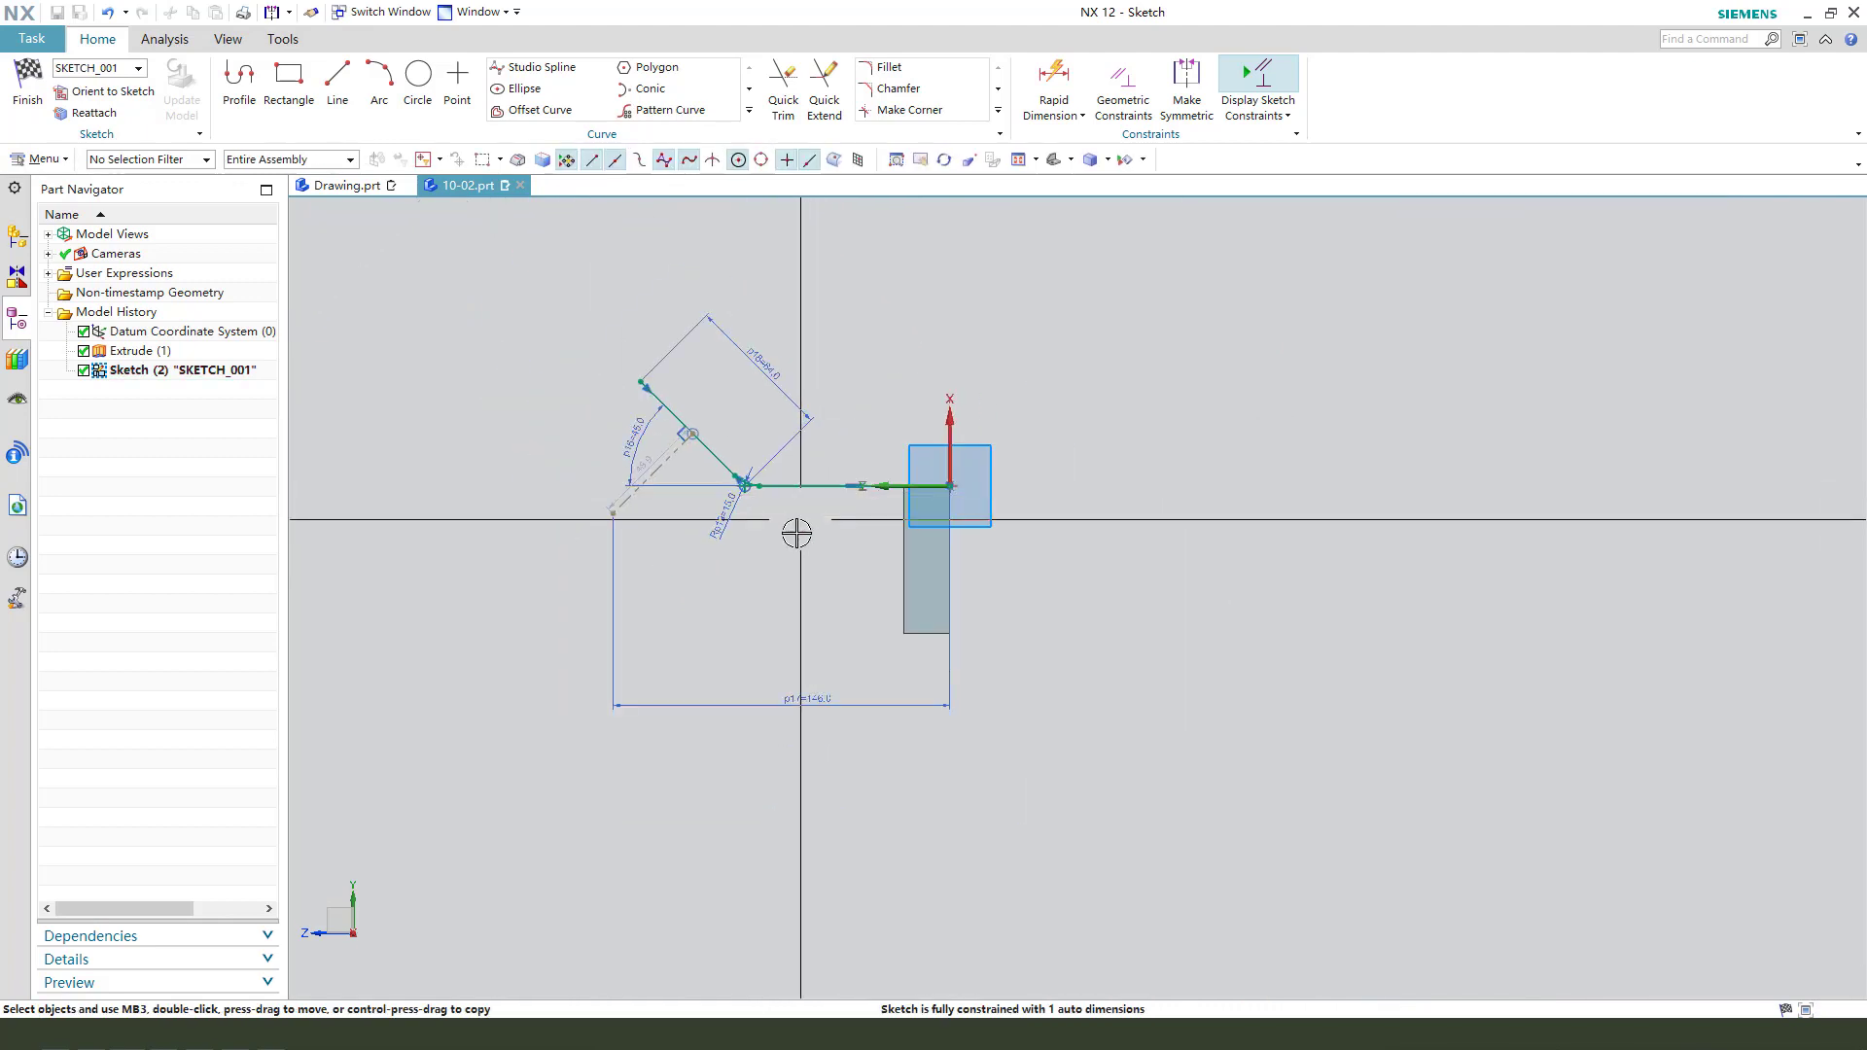
scroll(793, 532, "up", 1)
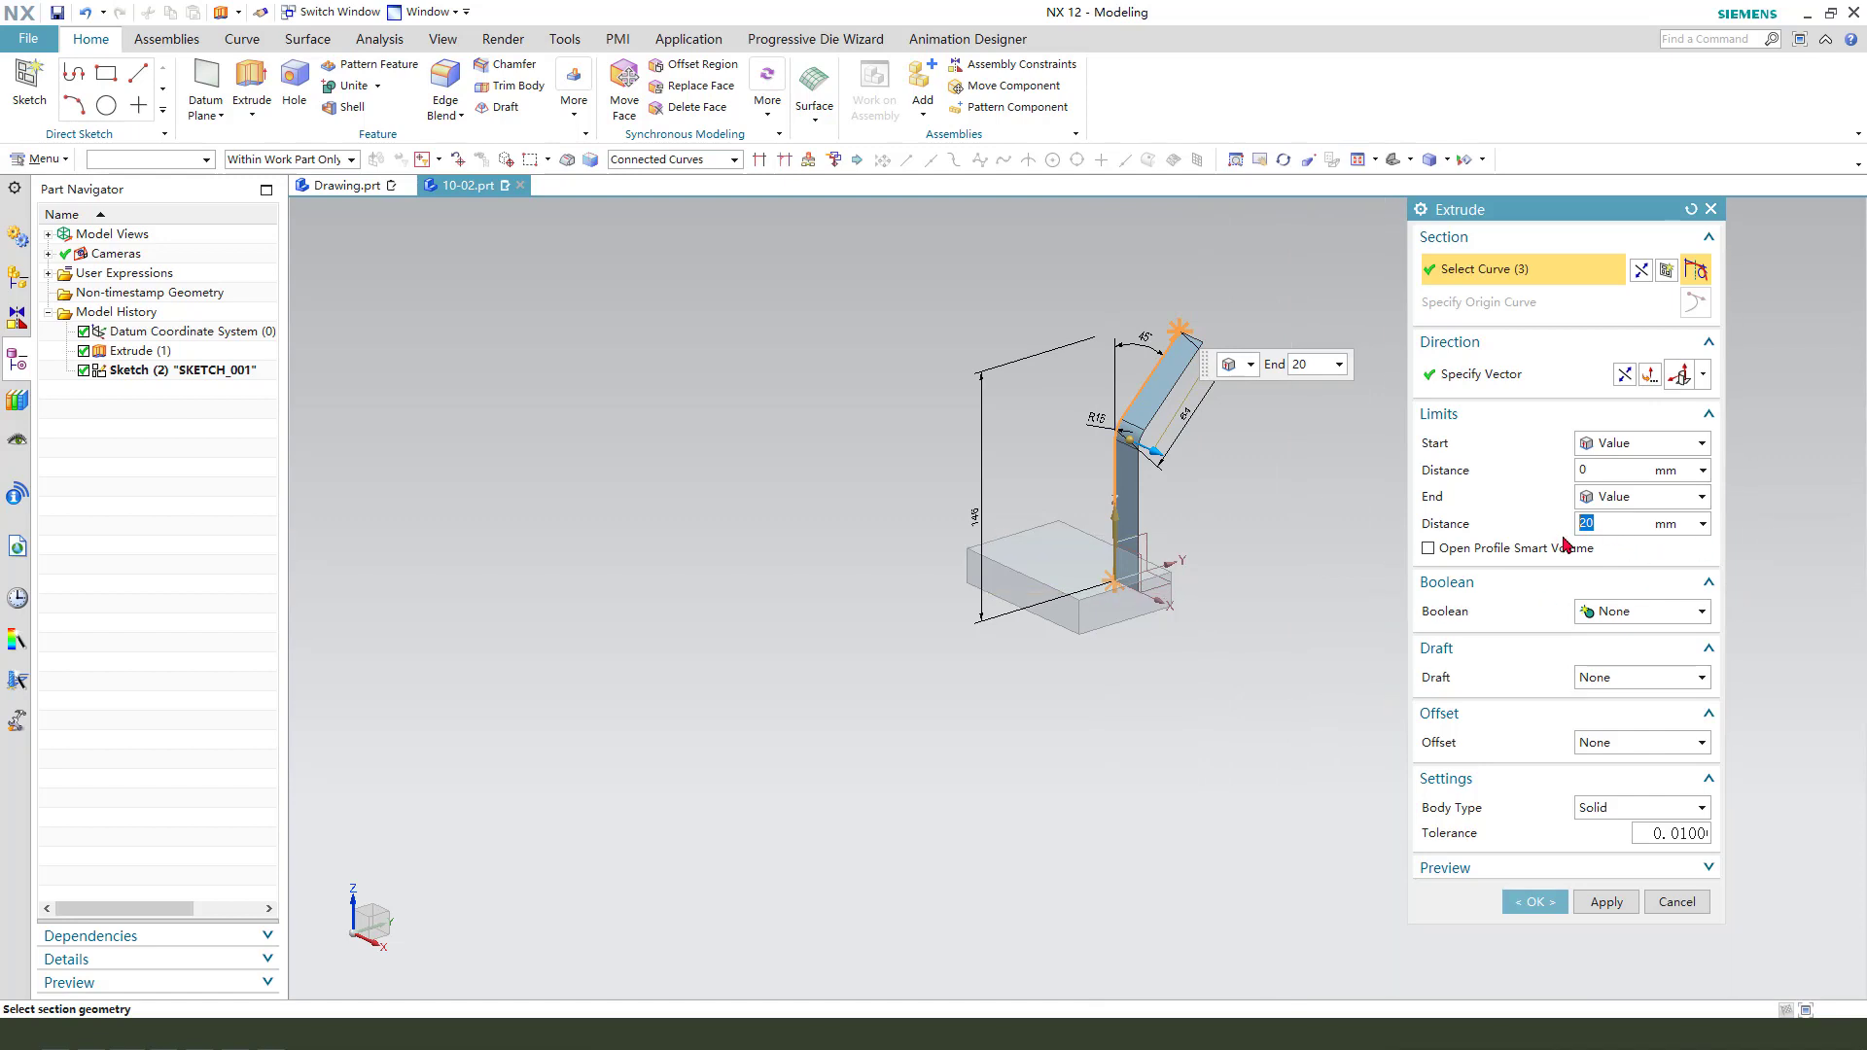
scroll(1267, 438, "up", 2)
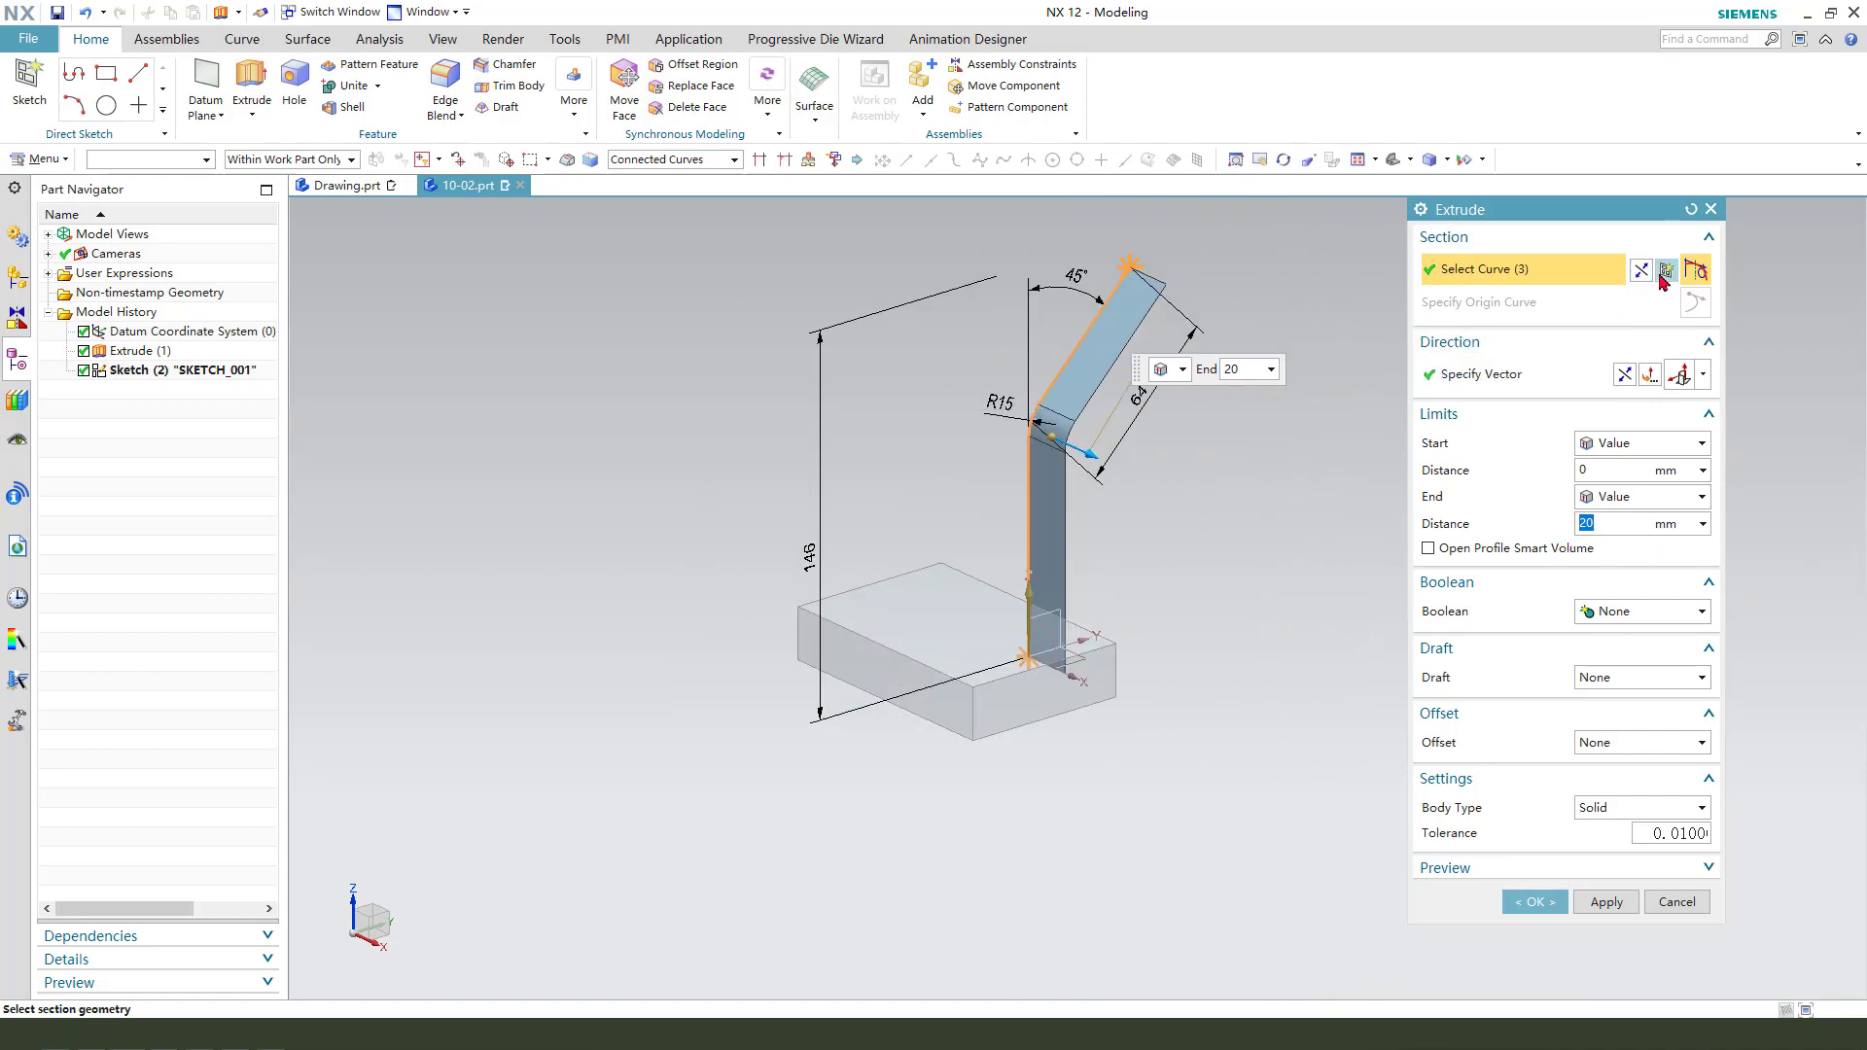
Reopen the arm's section sketch to check the expression name of the slanted line's 64 mm dimension, and return to the extrusion.
left_click(1666, 271)
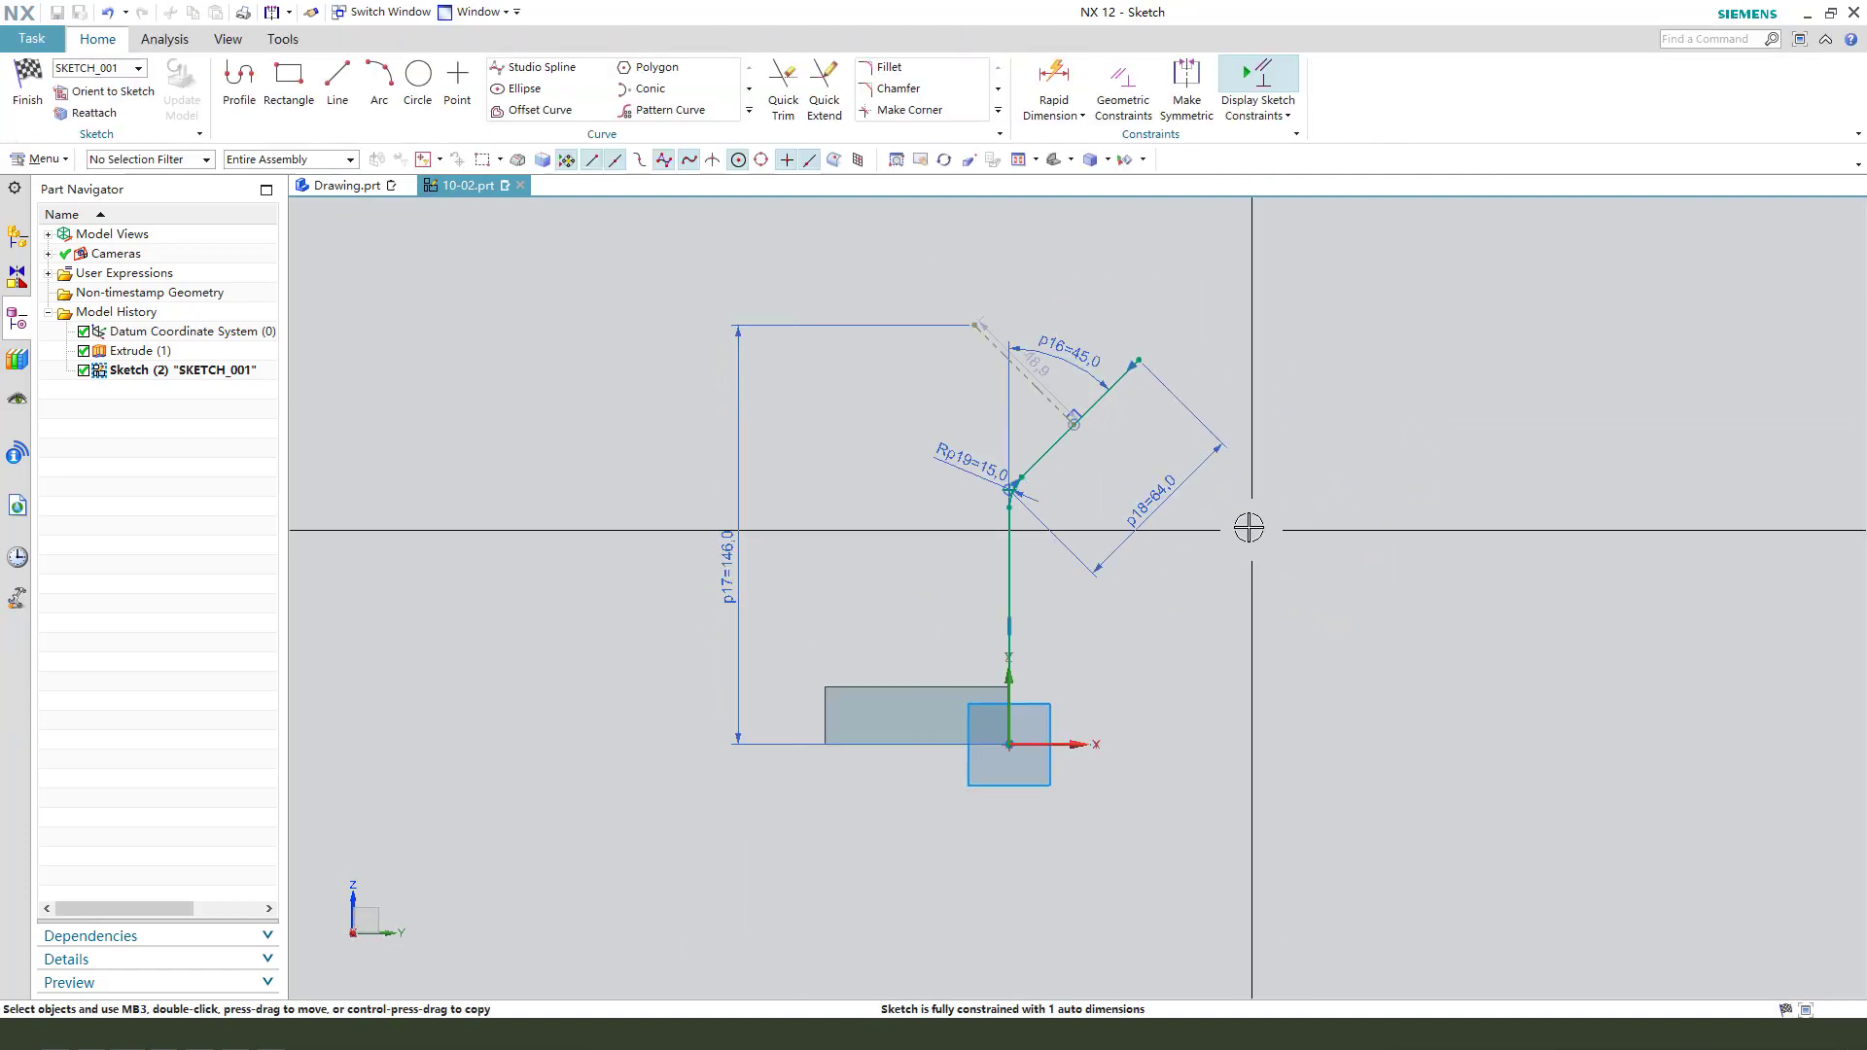
scroll(1249, 528, "up", 2)
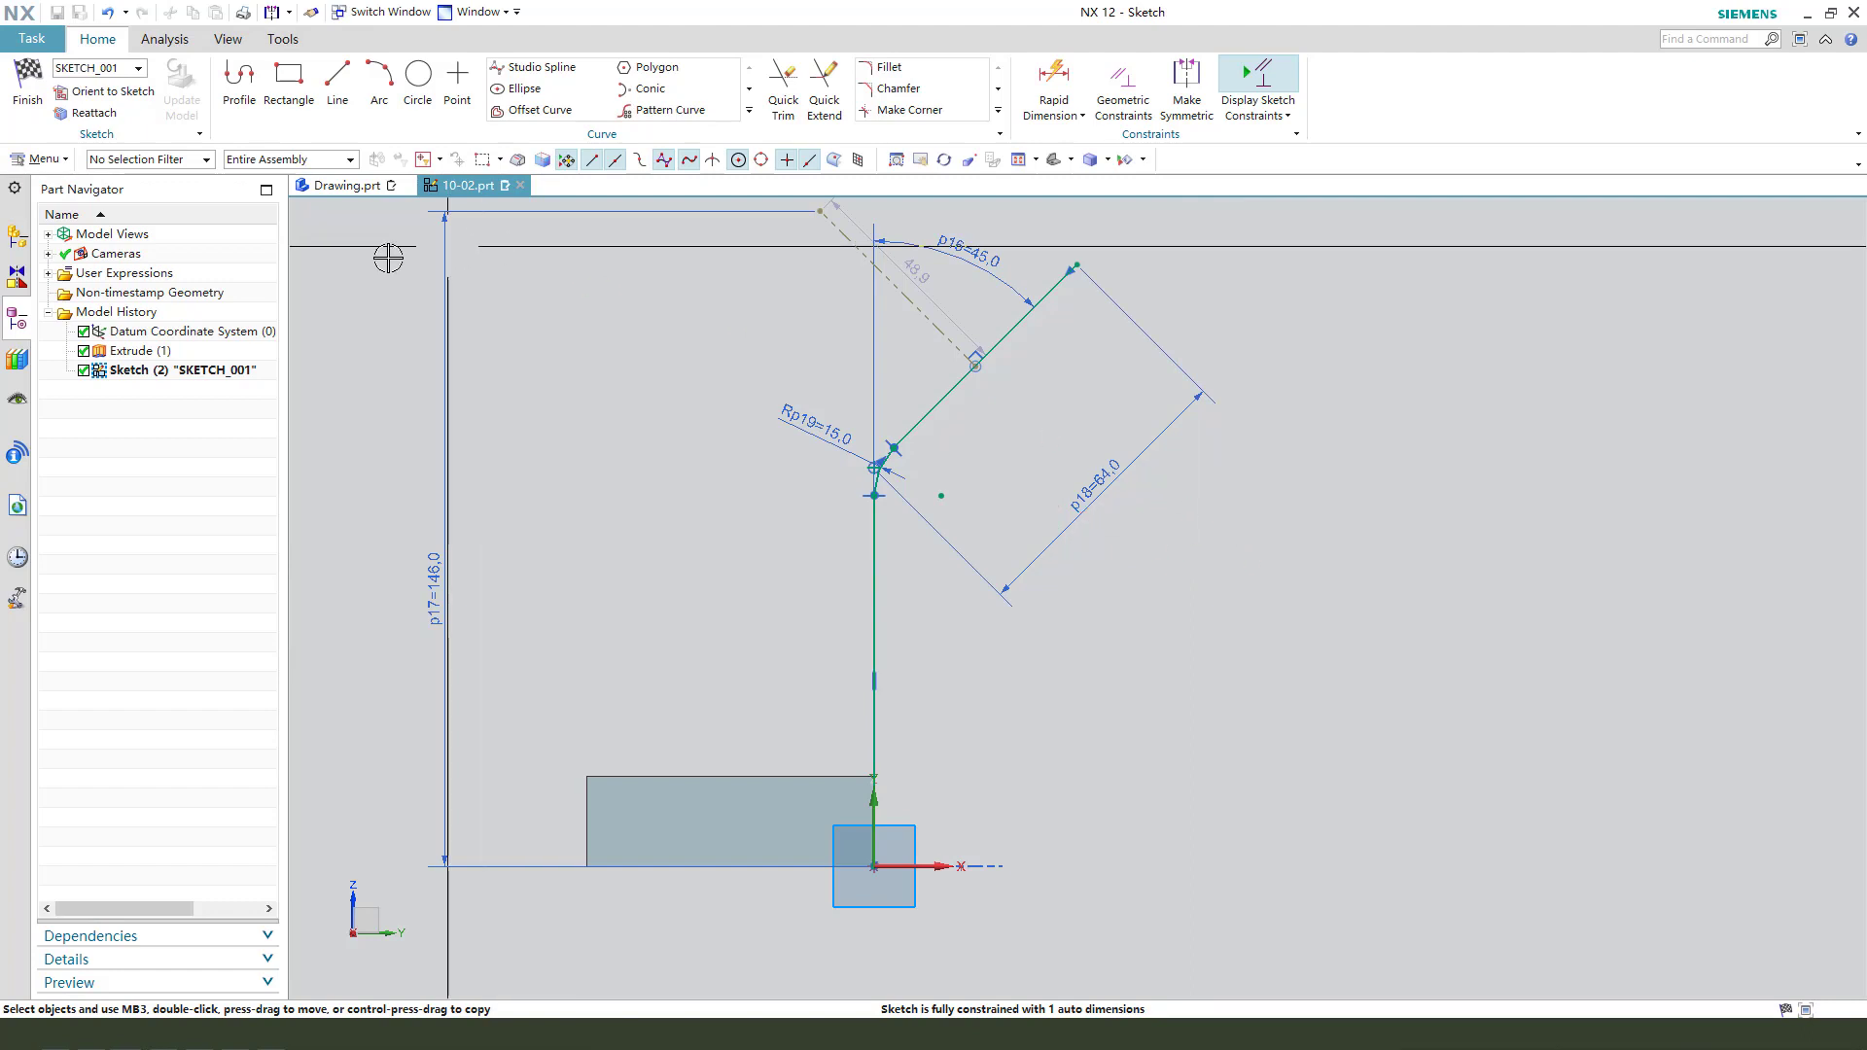
left_click(27, 85)
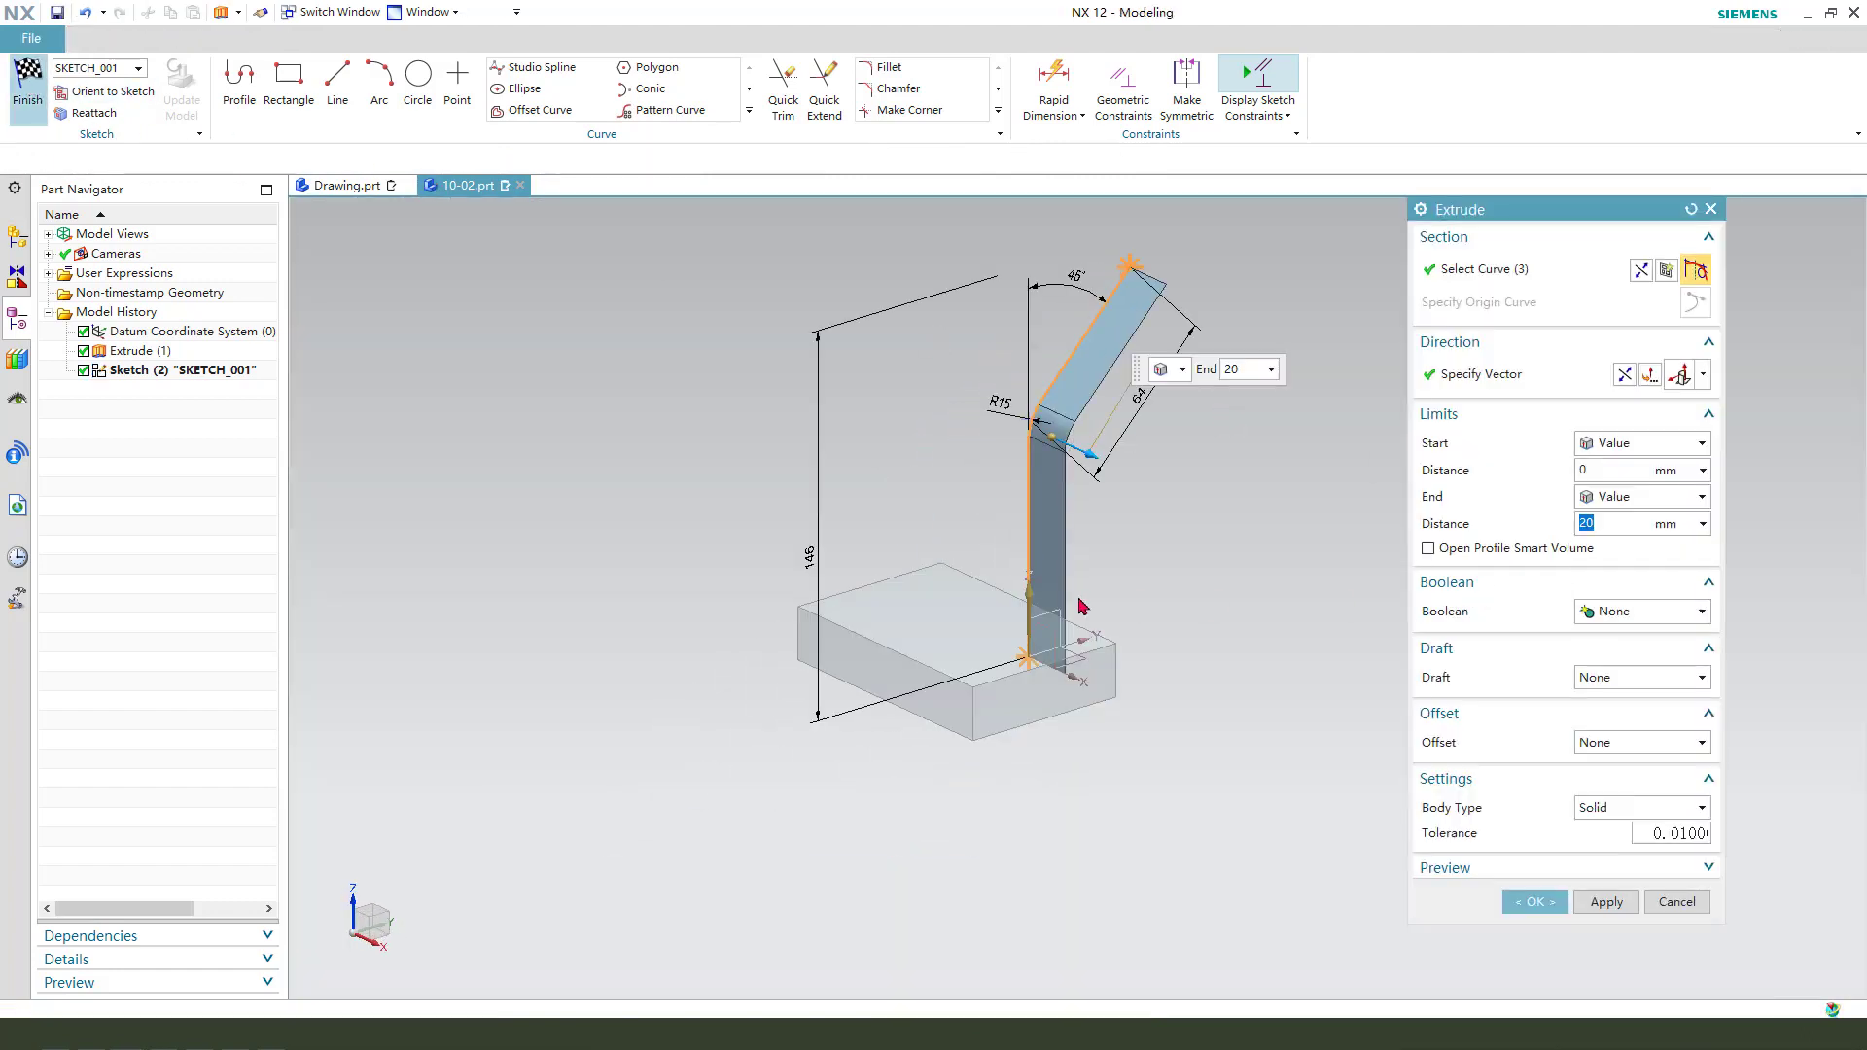
Set the arm's extrusion limit to a symmetric value with the distance P18/2.
left_click(1628, 510)
left_click(1630, 506)
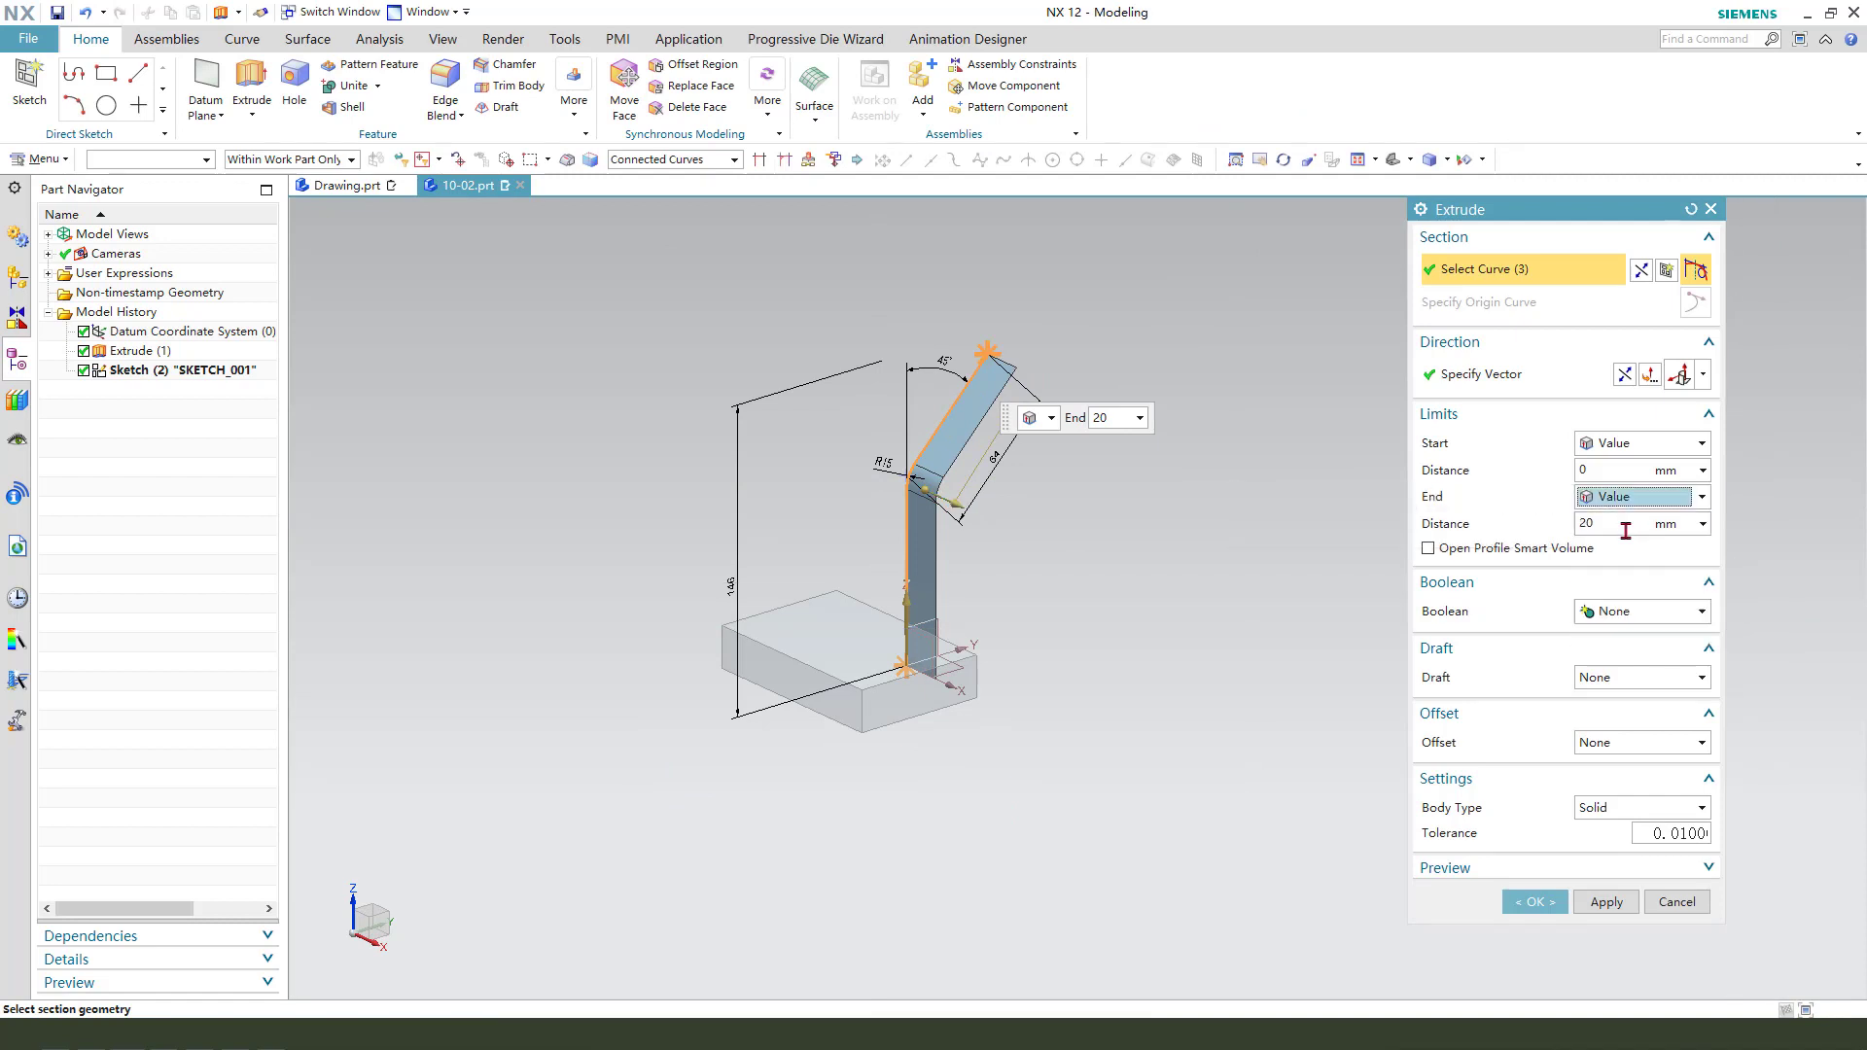
type("P")
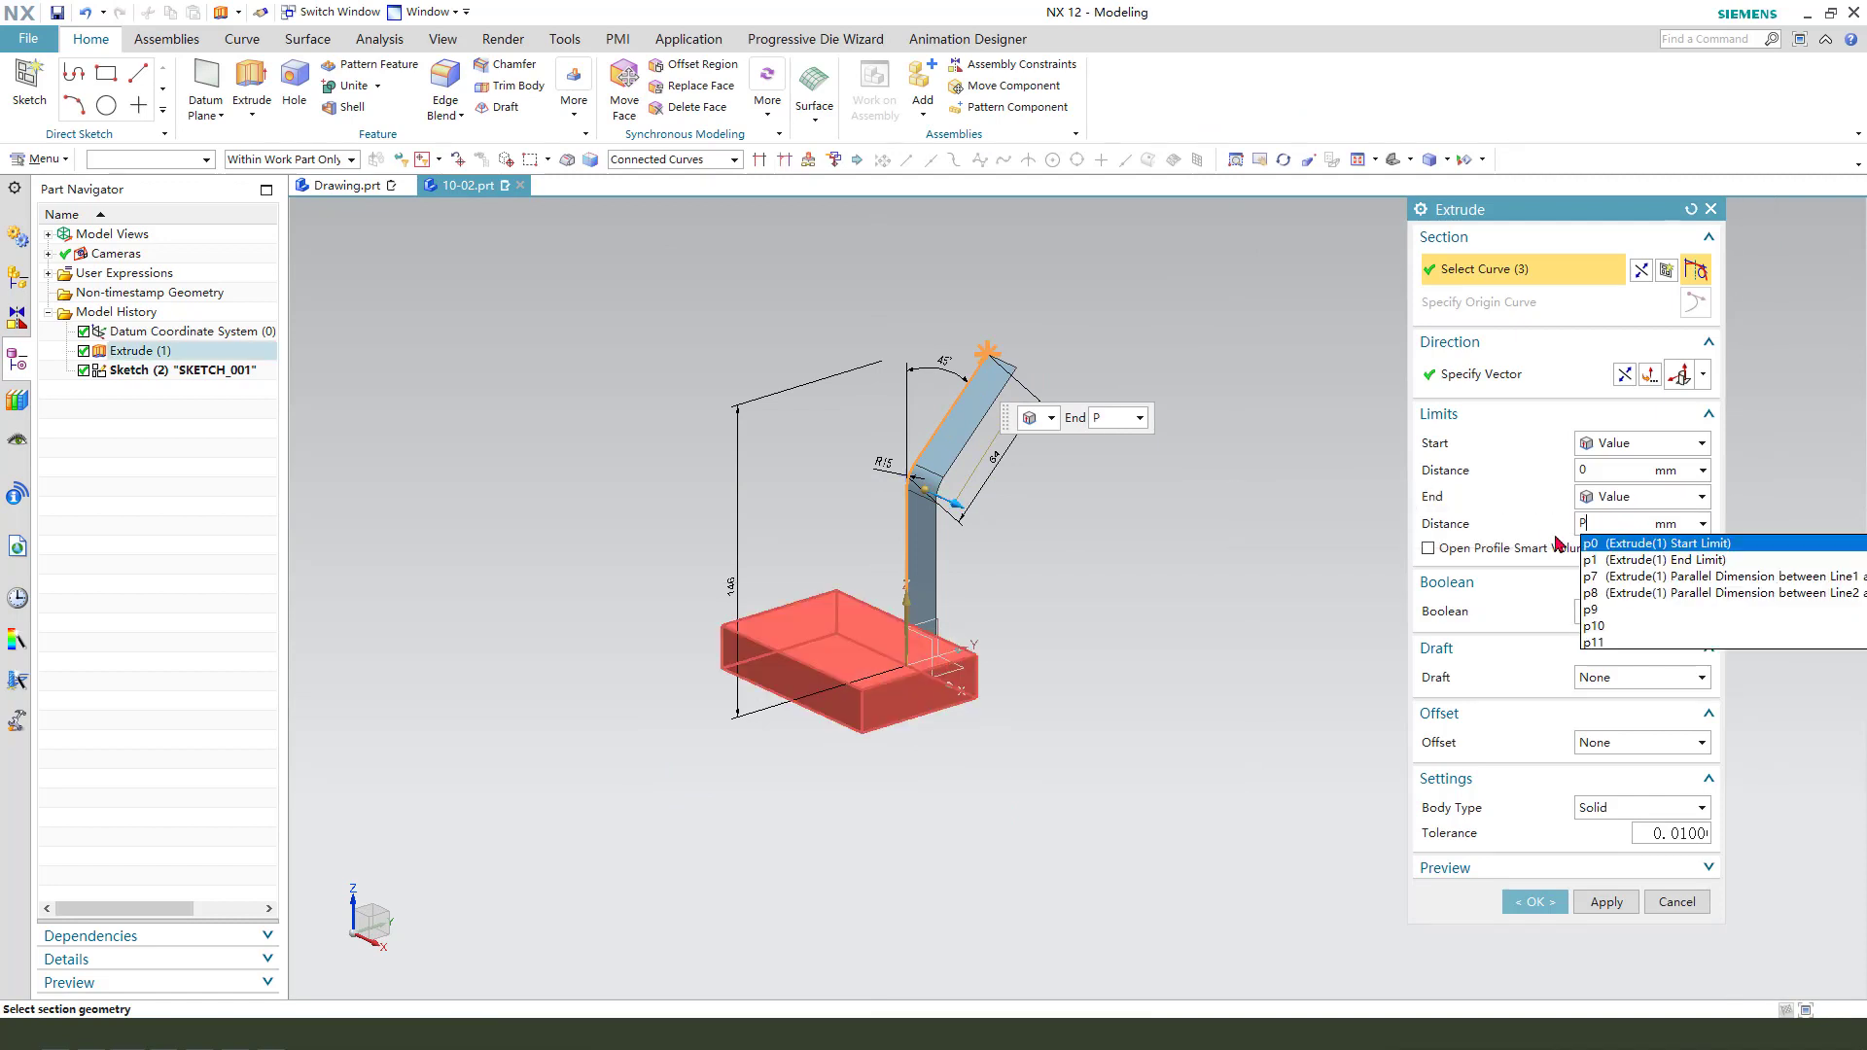
type("18/2")
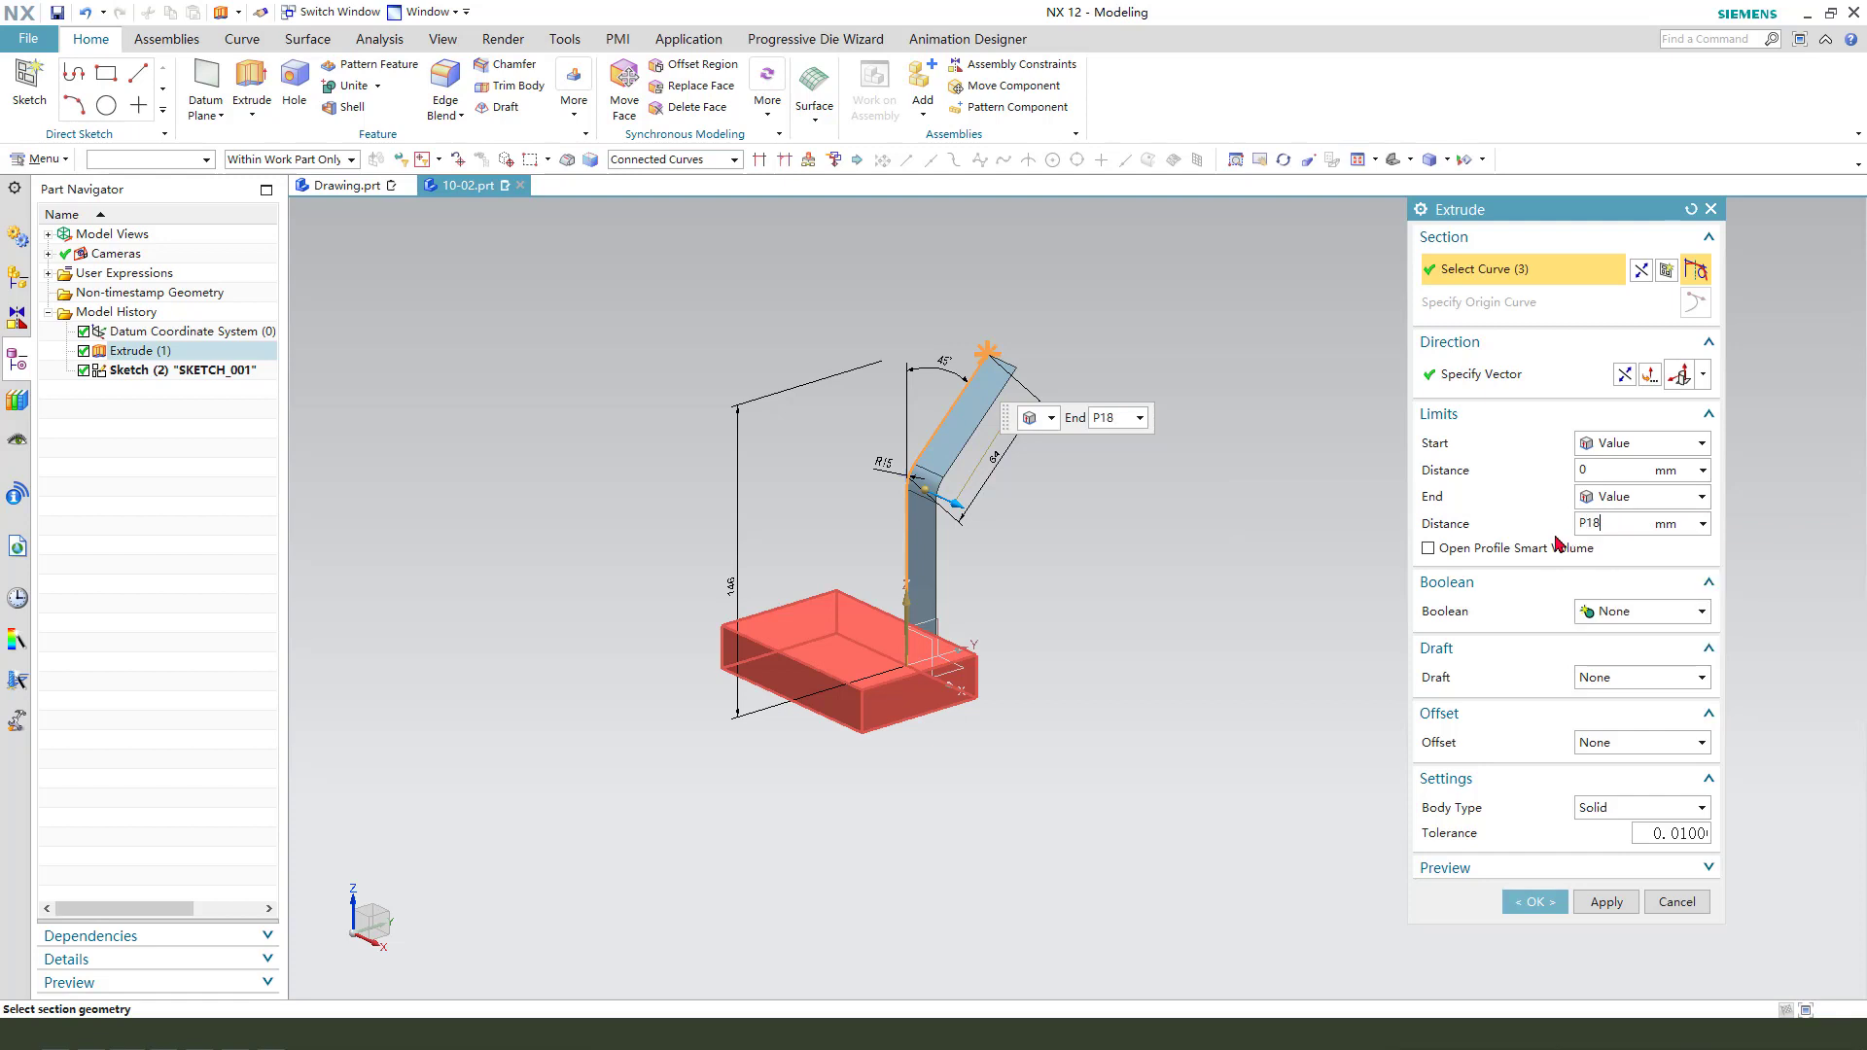
left_click(1638, 500)
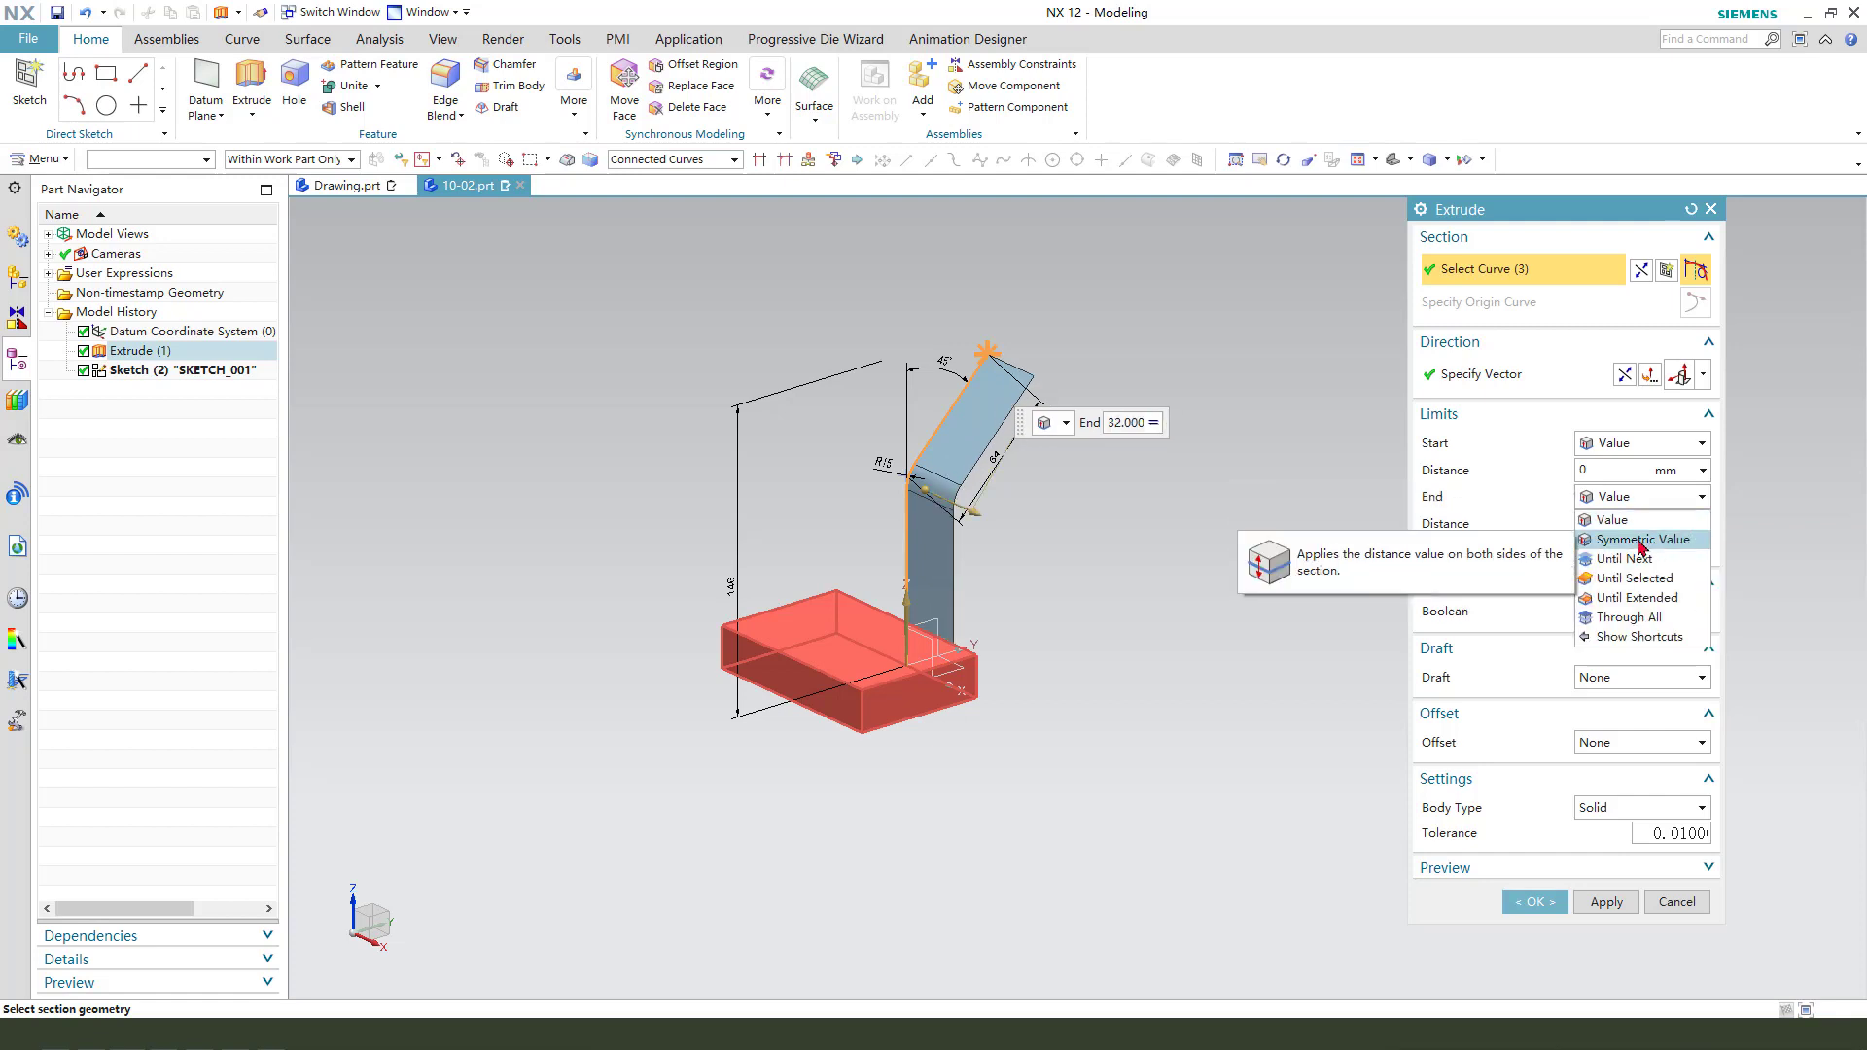
left_click(1640, 541)
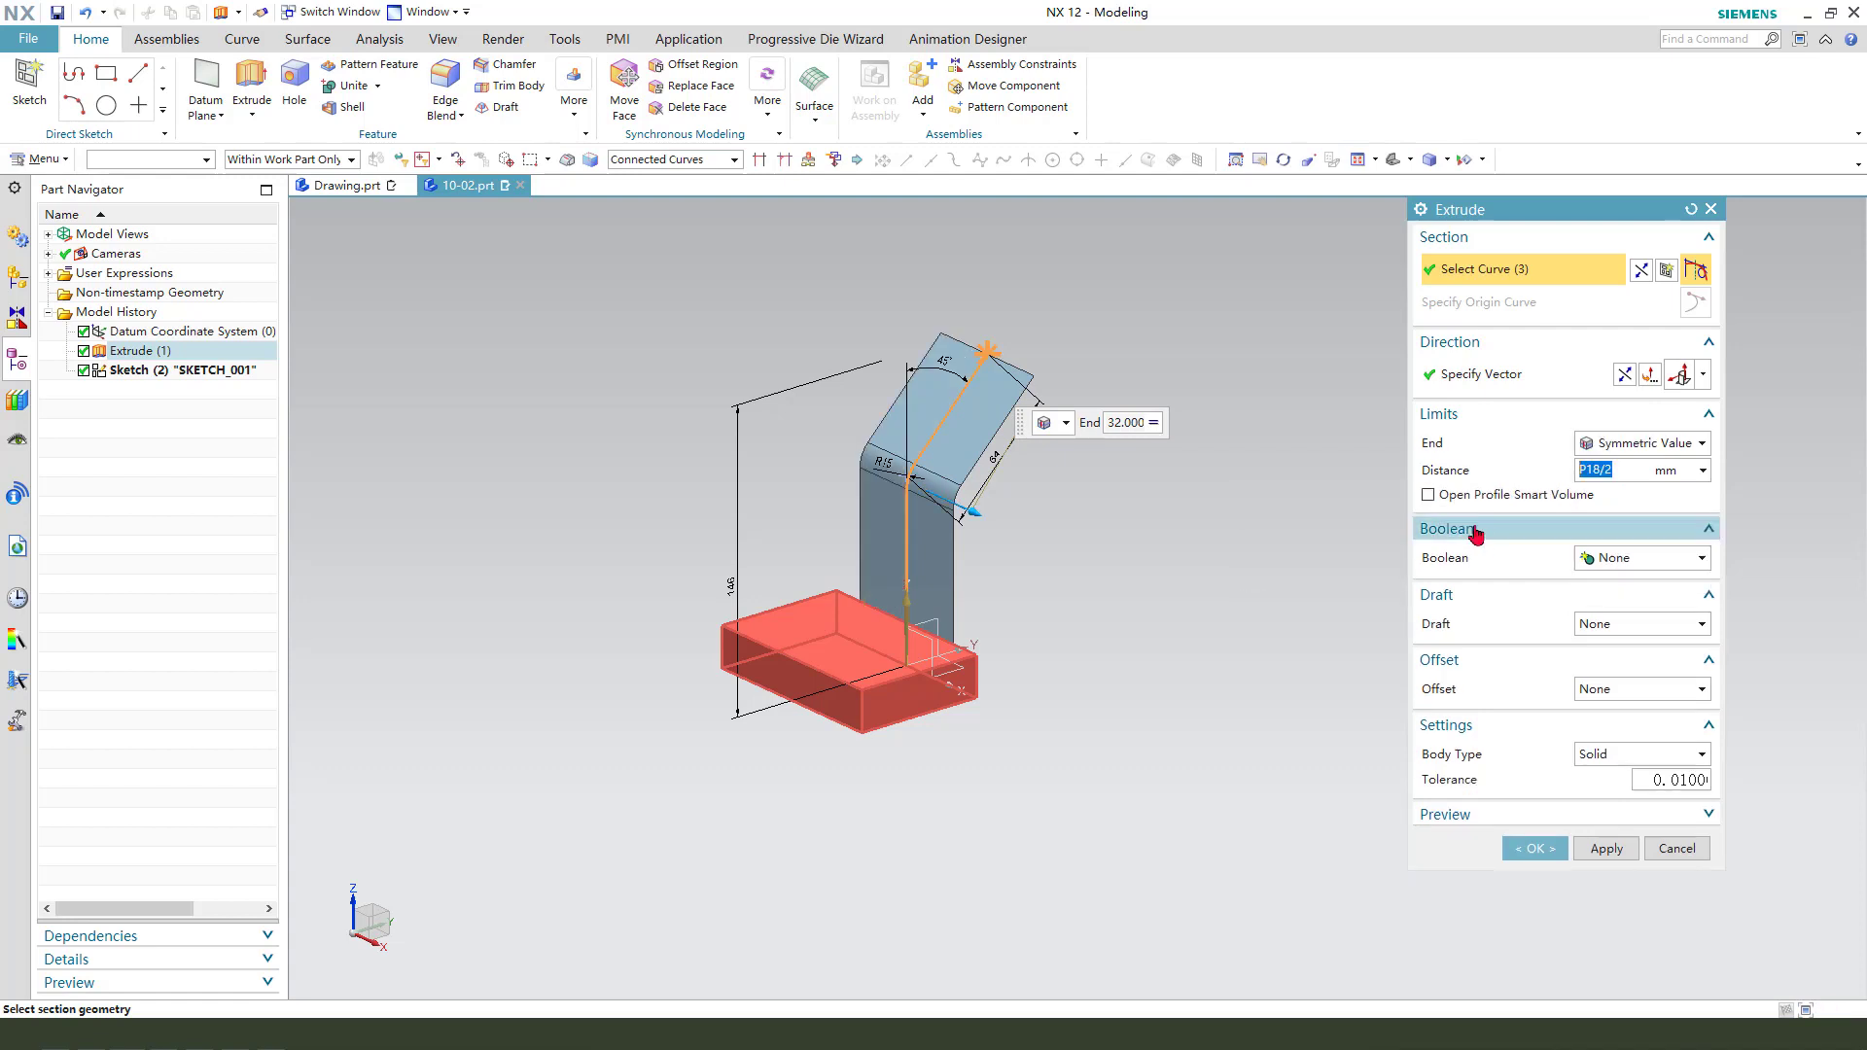
Give the arm's extrusion a two-sided offset from 0 to -12 mm.
left_click(1622, 693)
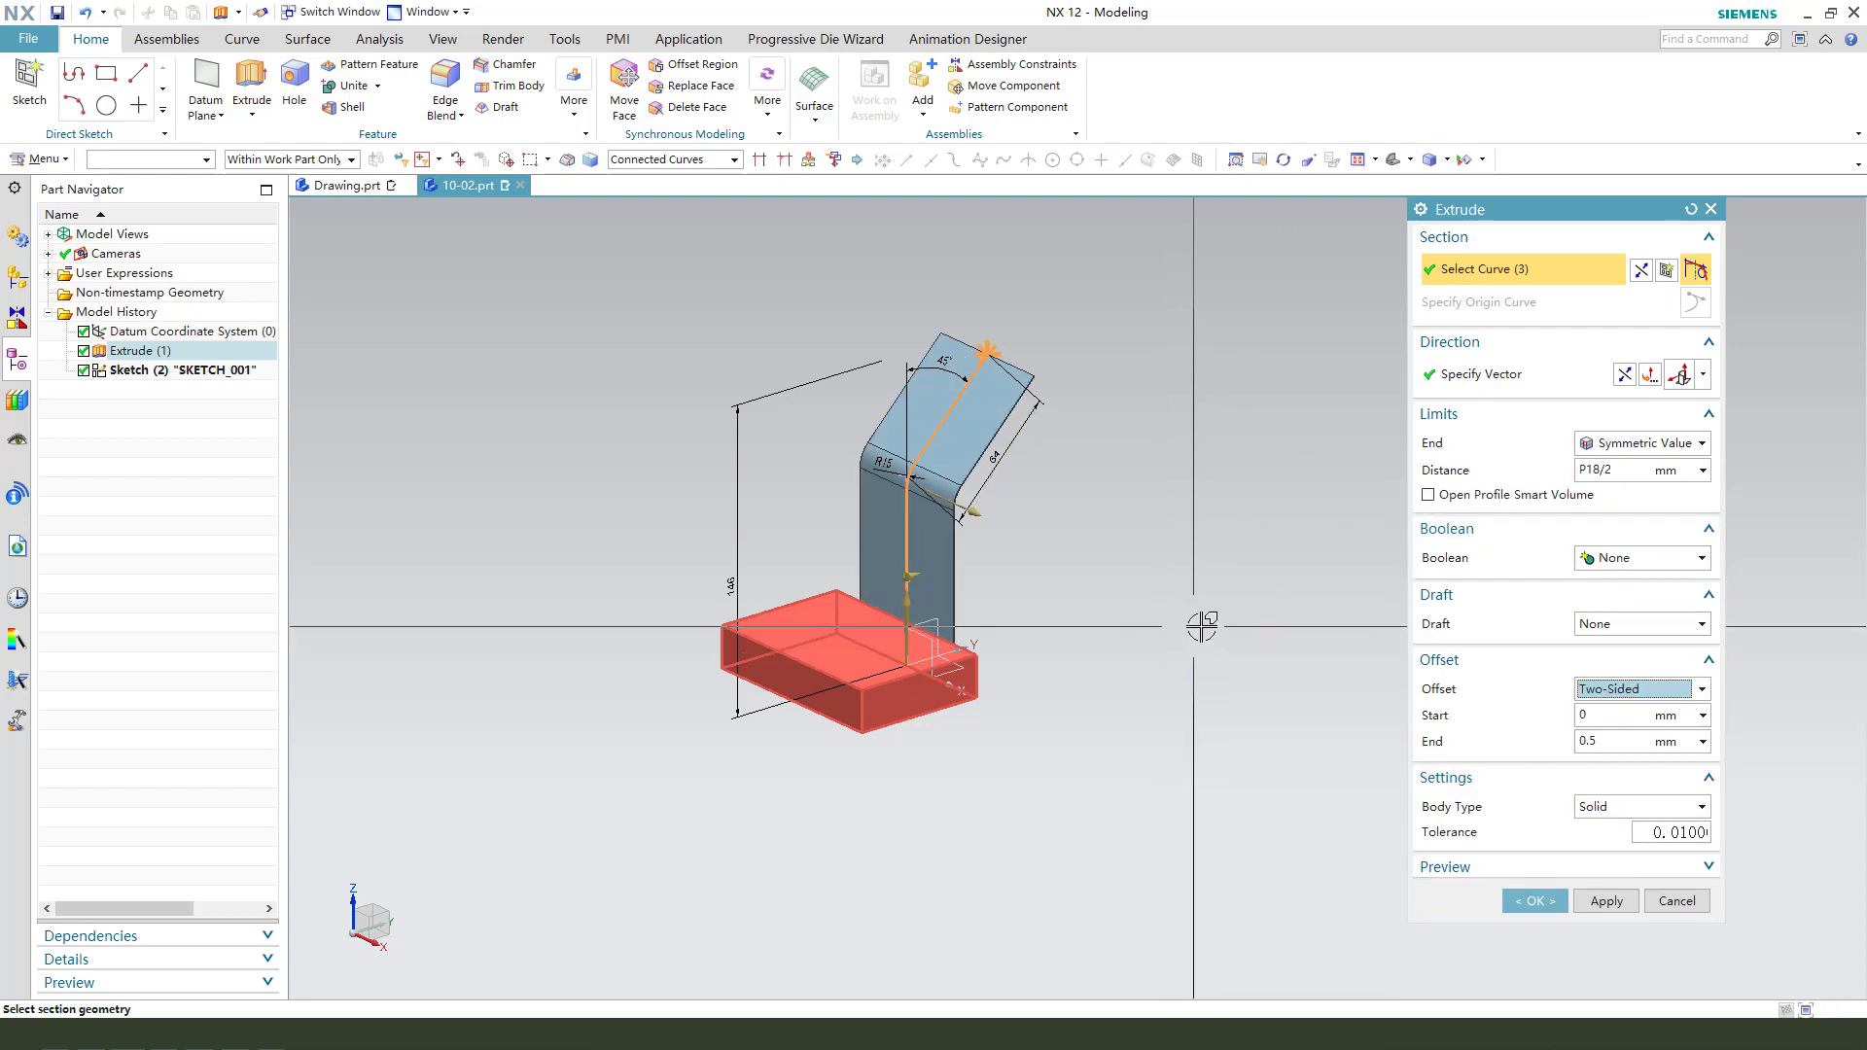
left_click_drag(922, 578, 878, 584)
middle_click_drag(878, 584, 1067, 604)
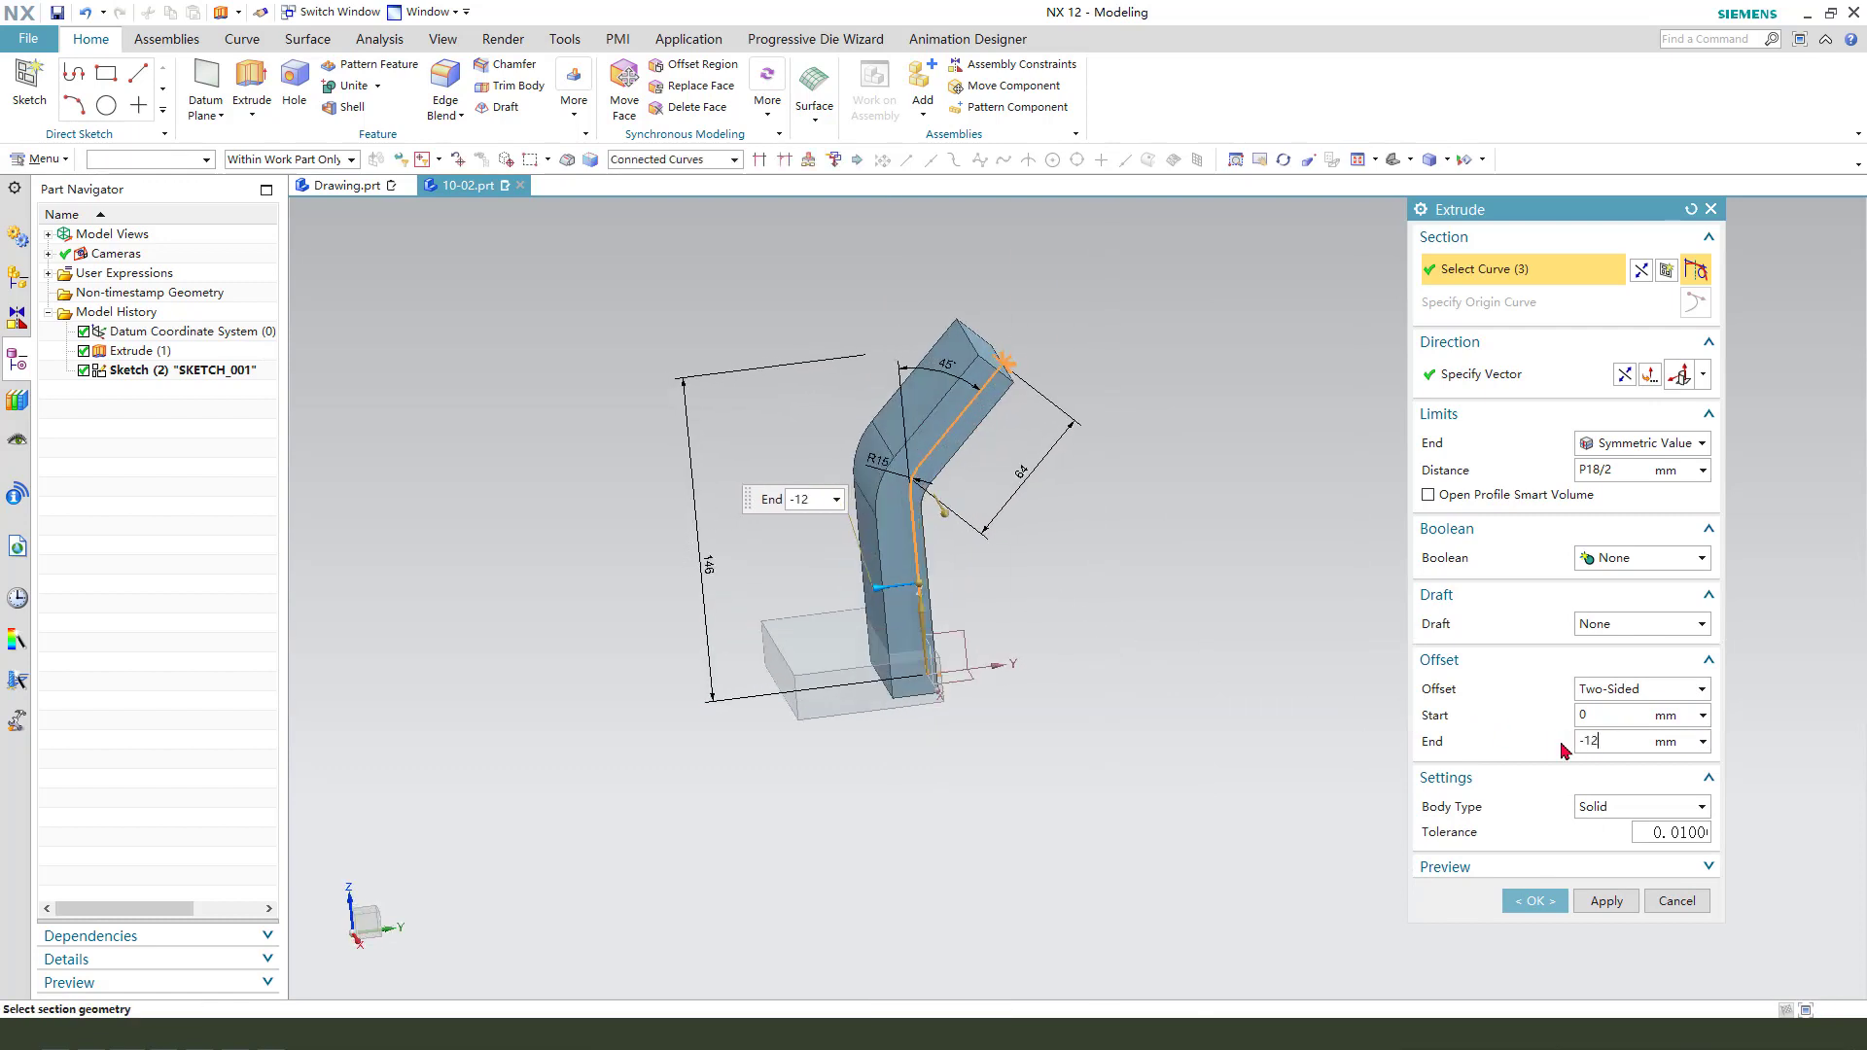
key("Return")
Unite the arm with the base plate and complete the extrusion.
left_click(1637, 559)
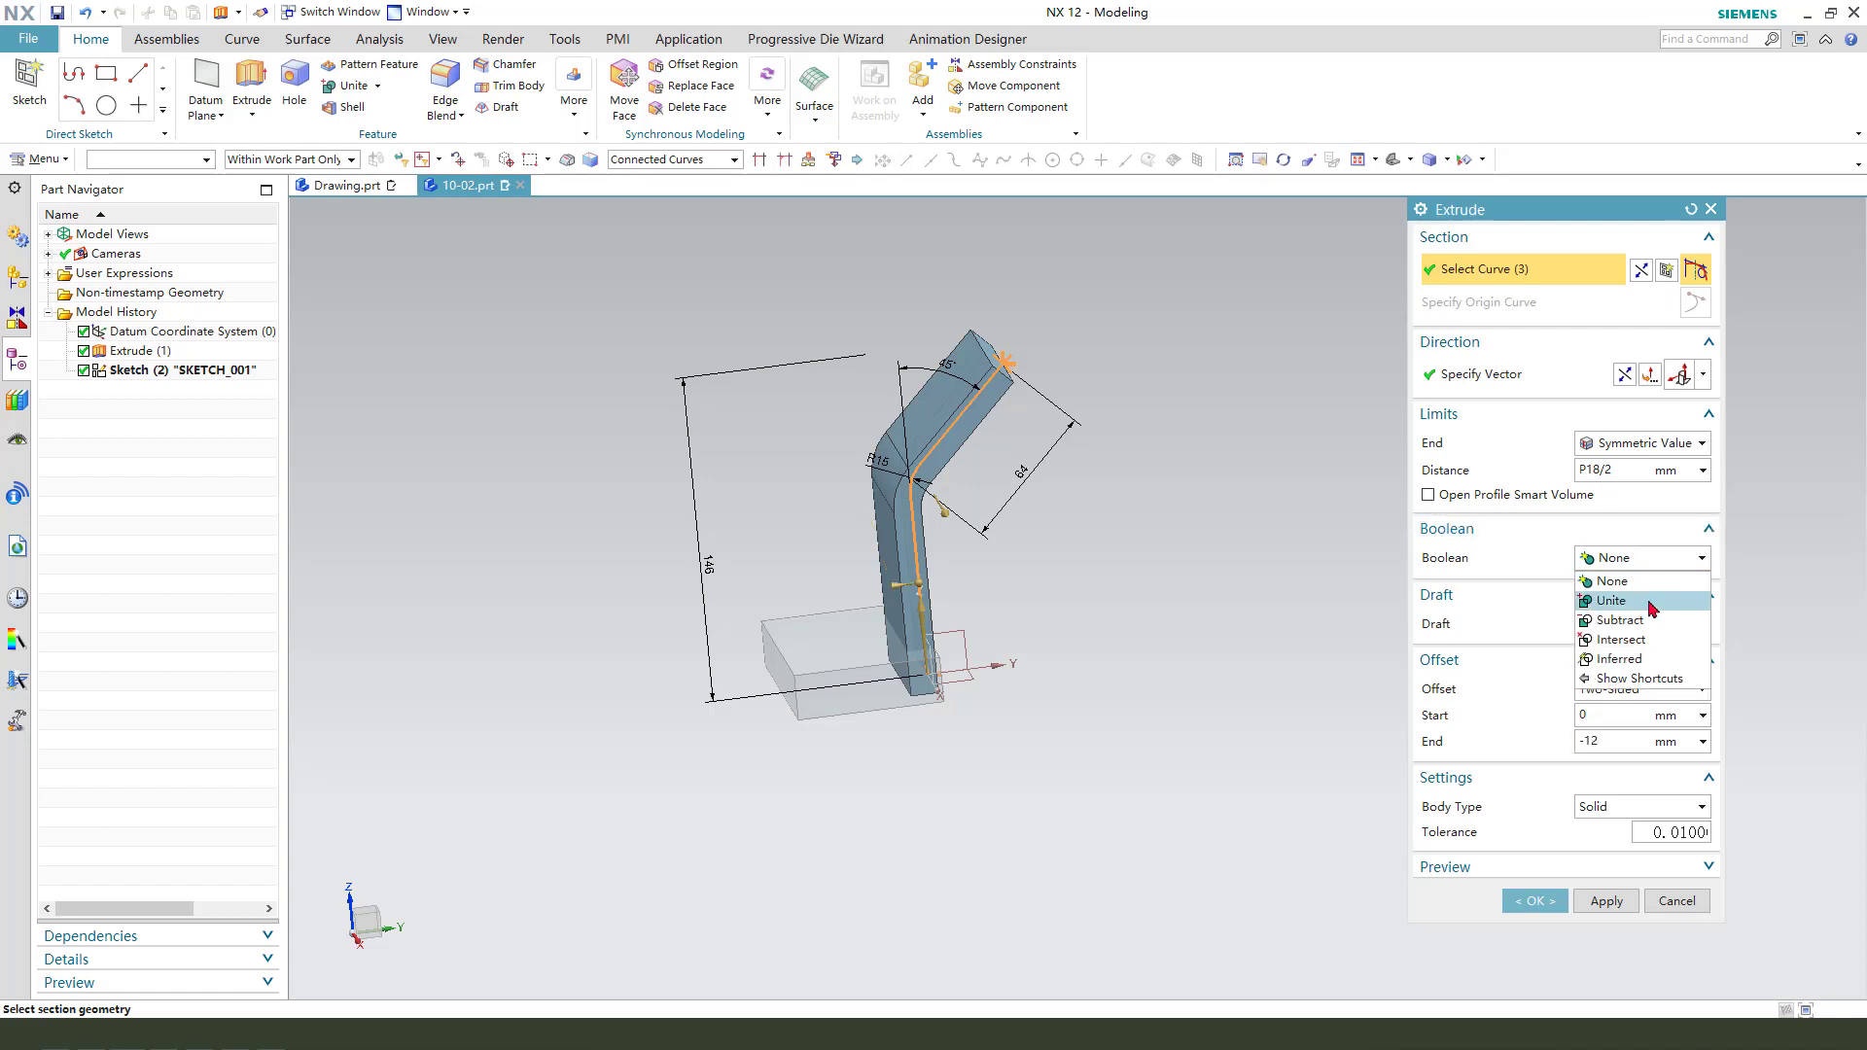
left_click(1648, 600)
left_click(1545, 935)
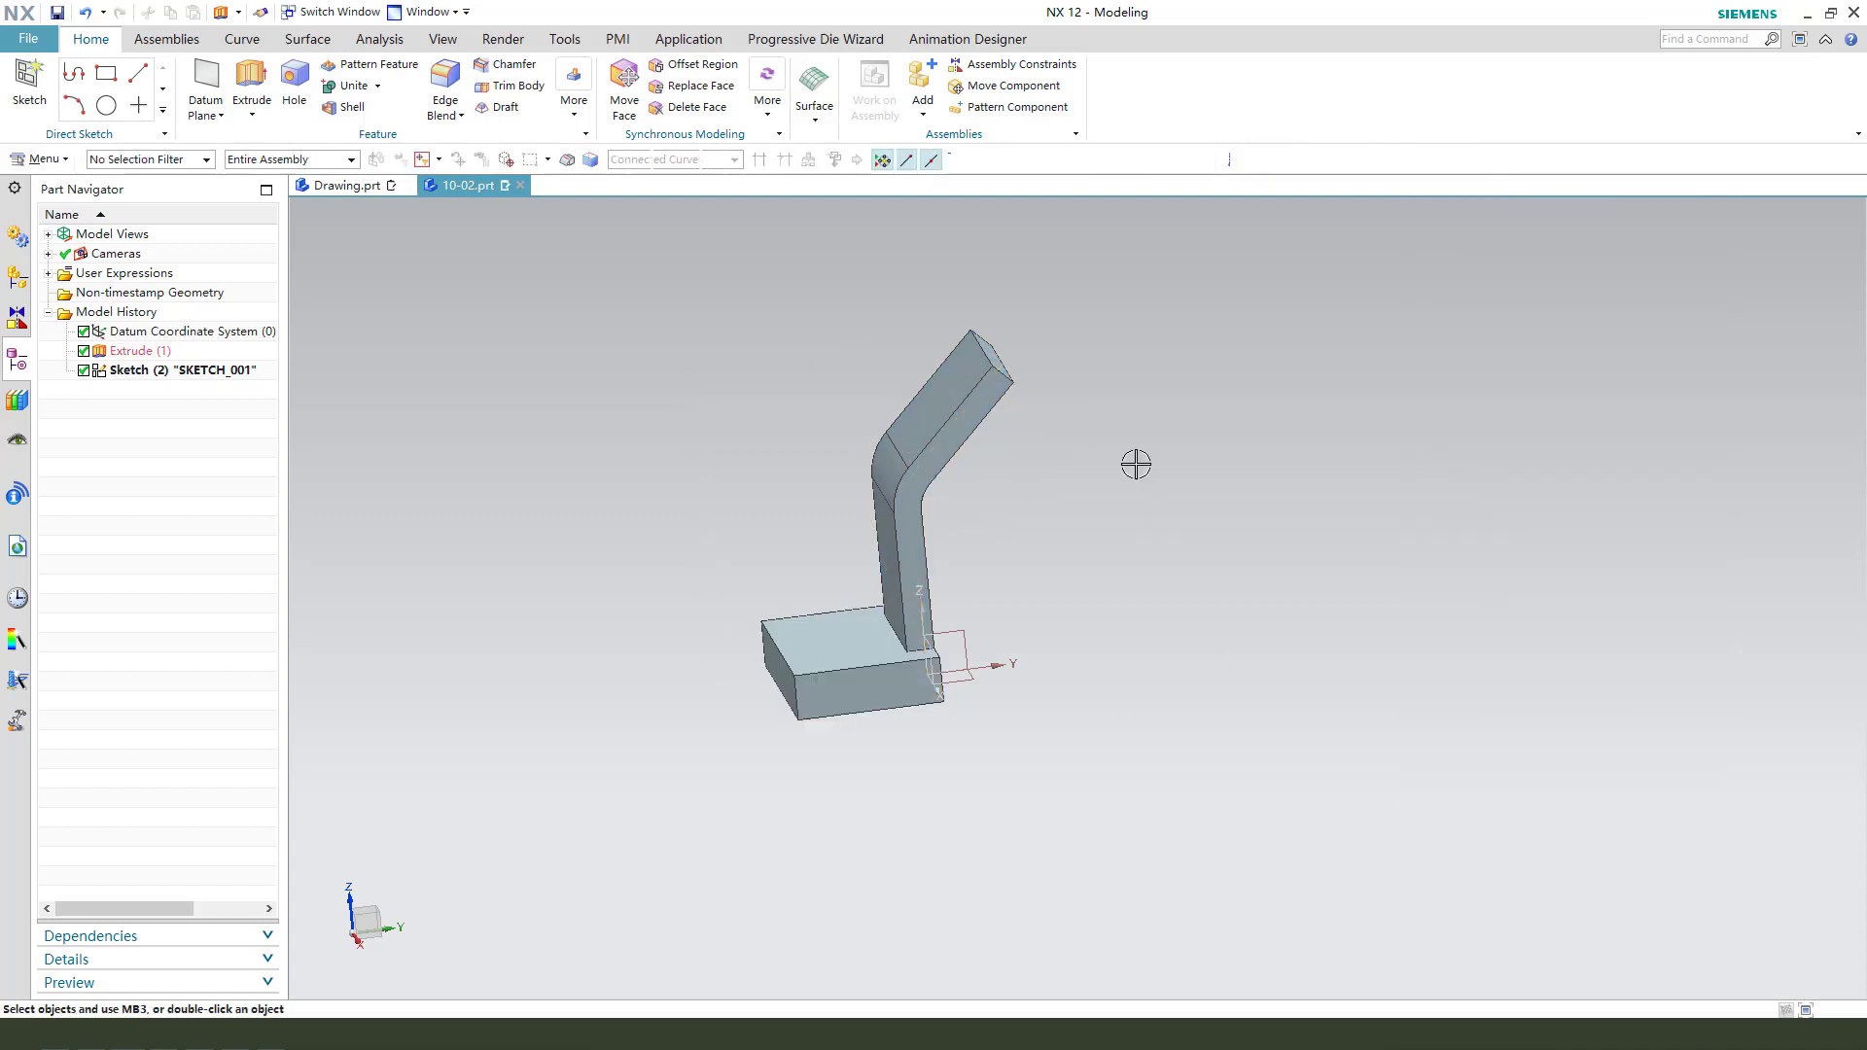
Blend the two corner edges at the free end of the slanted arm with a radius of P18/2.
middle_click_drag(1135, 463, 1076, 387)
scroll(966, 305, "up", 5)
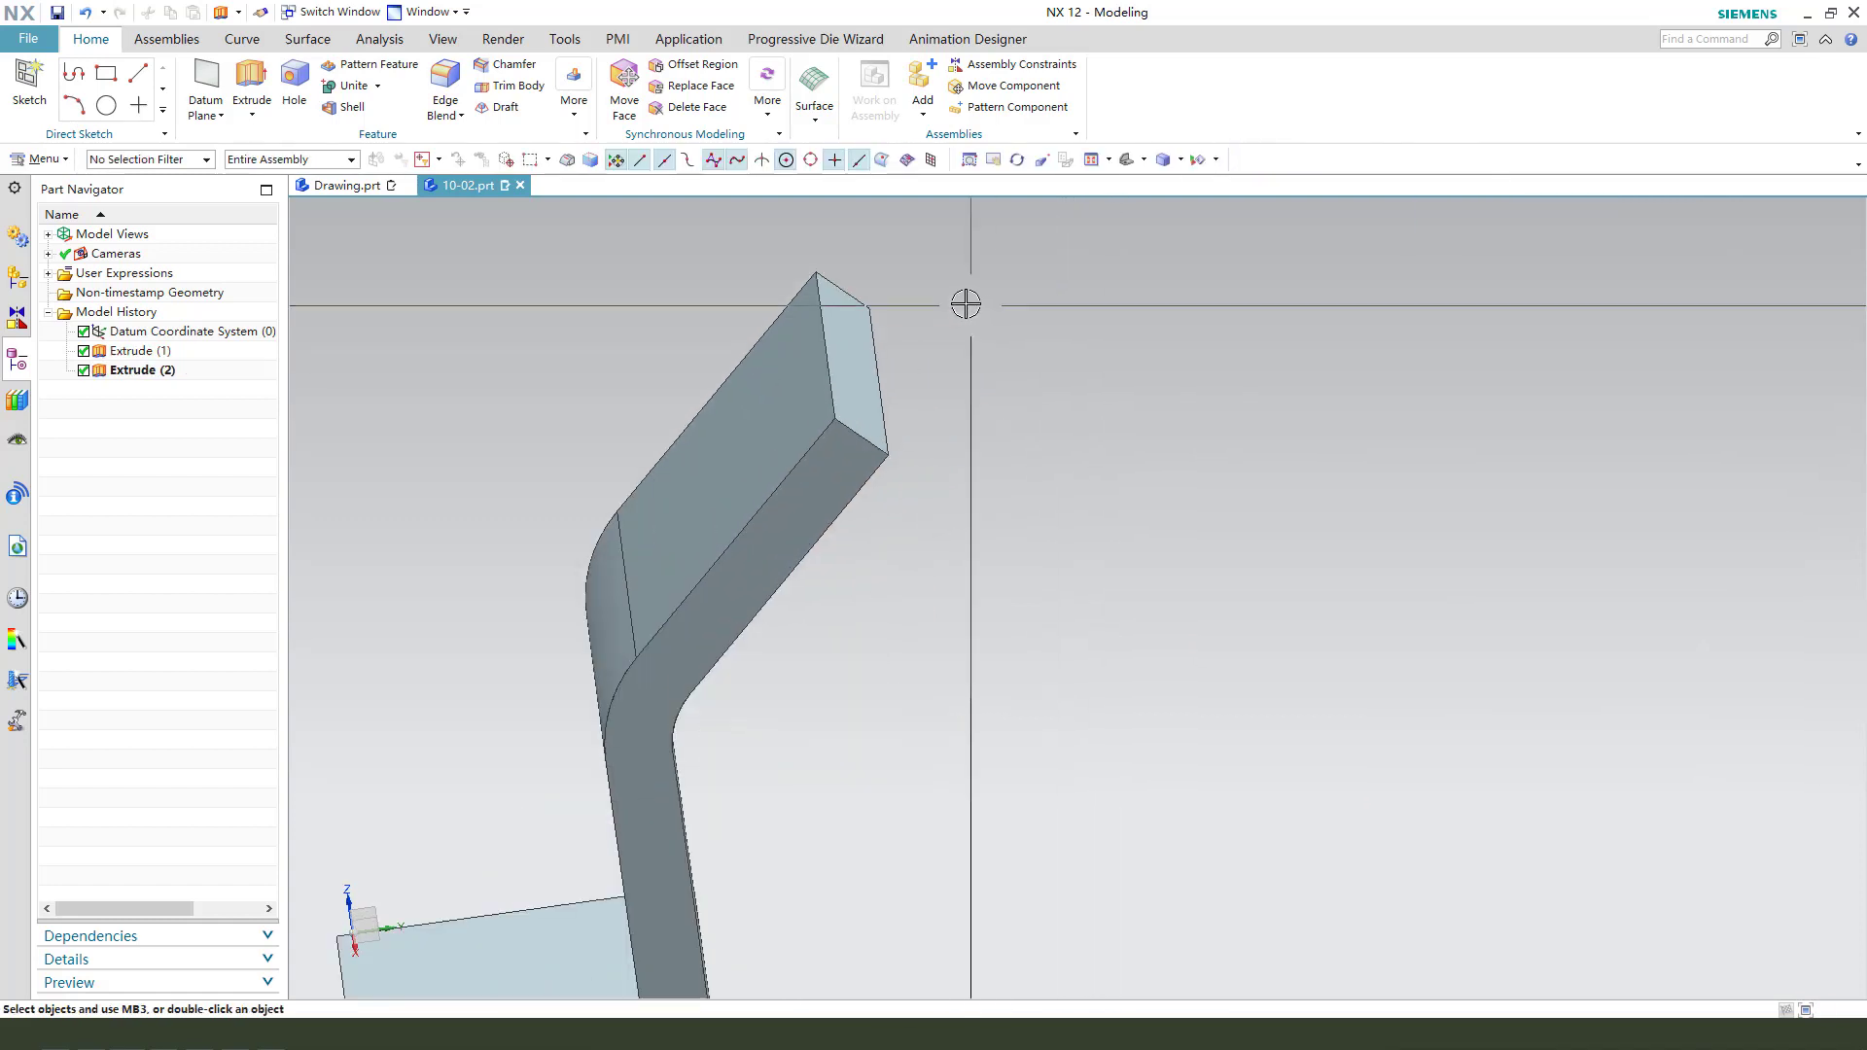
left_click(851, 284)
key("Escape")
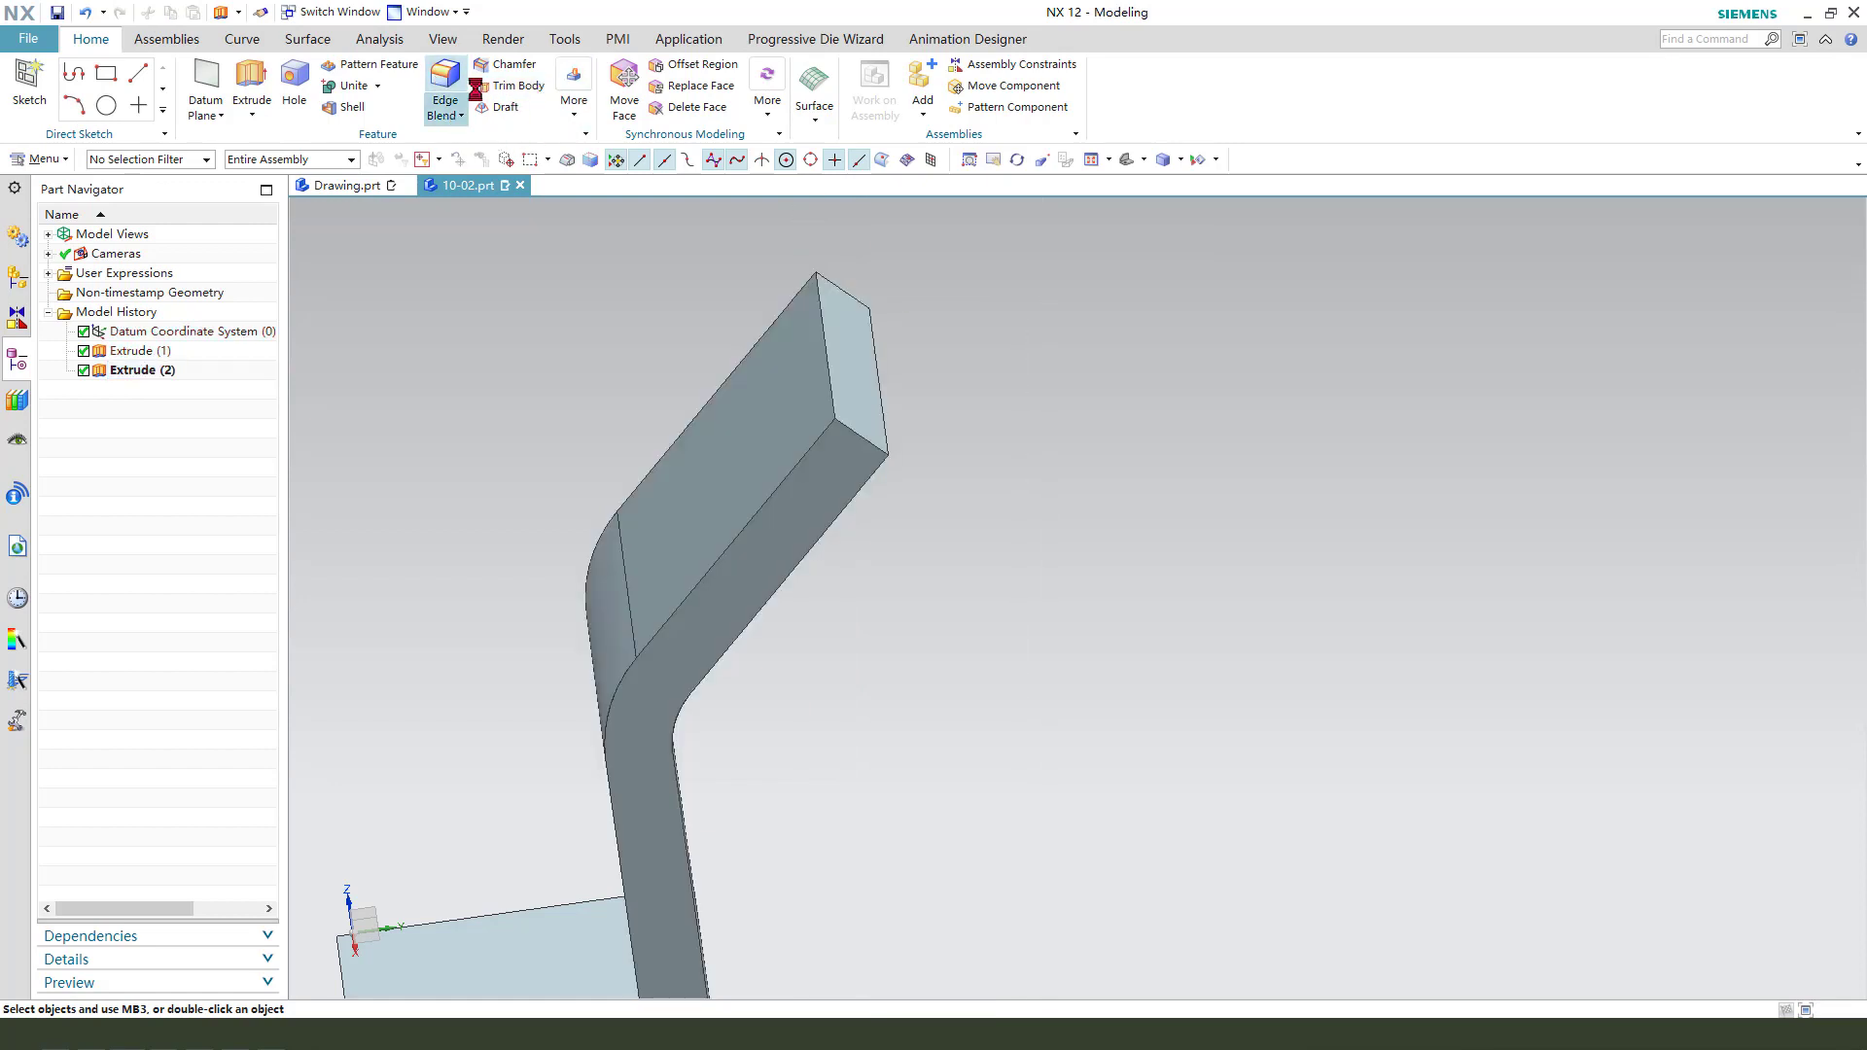
left_click(446, 83)
left_click(849, 295)
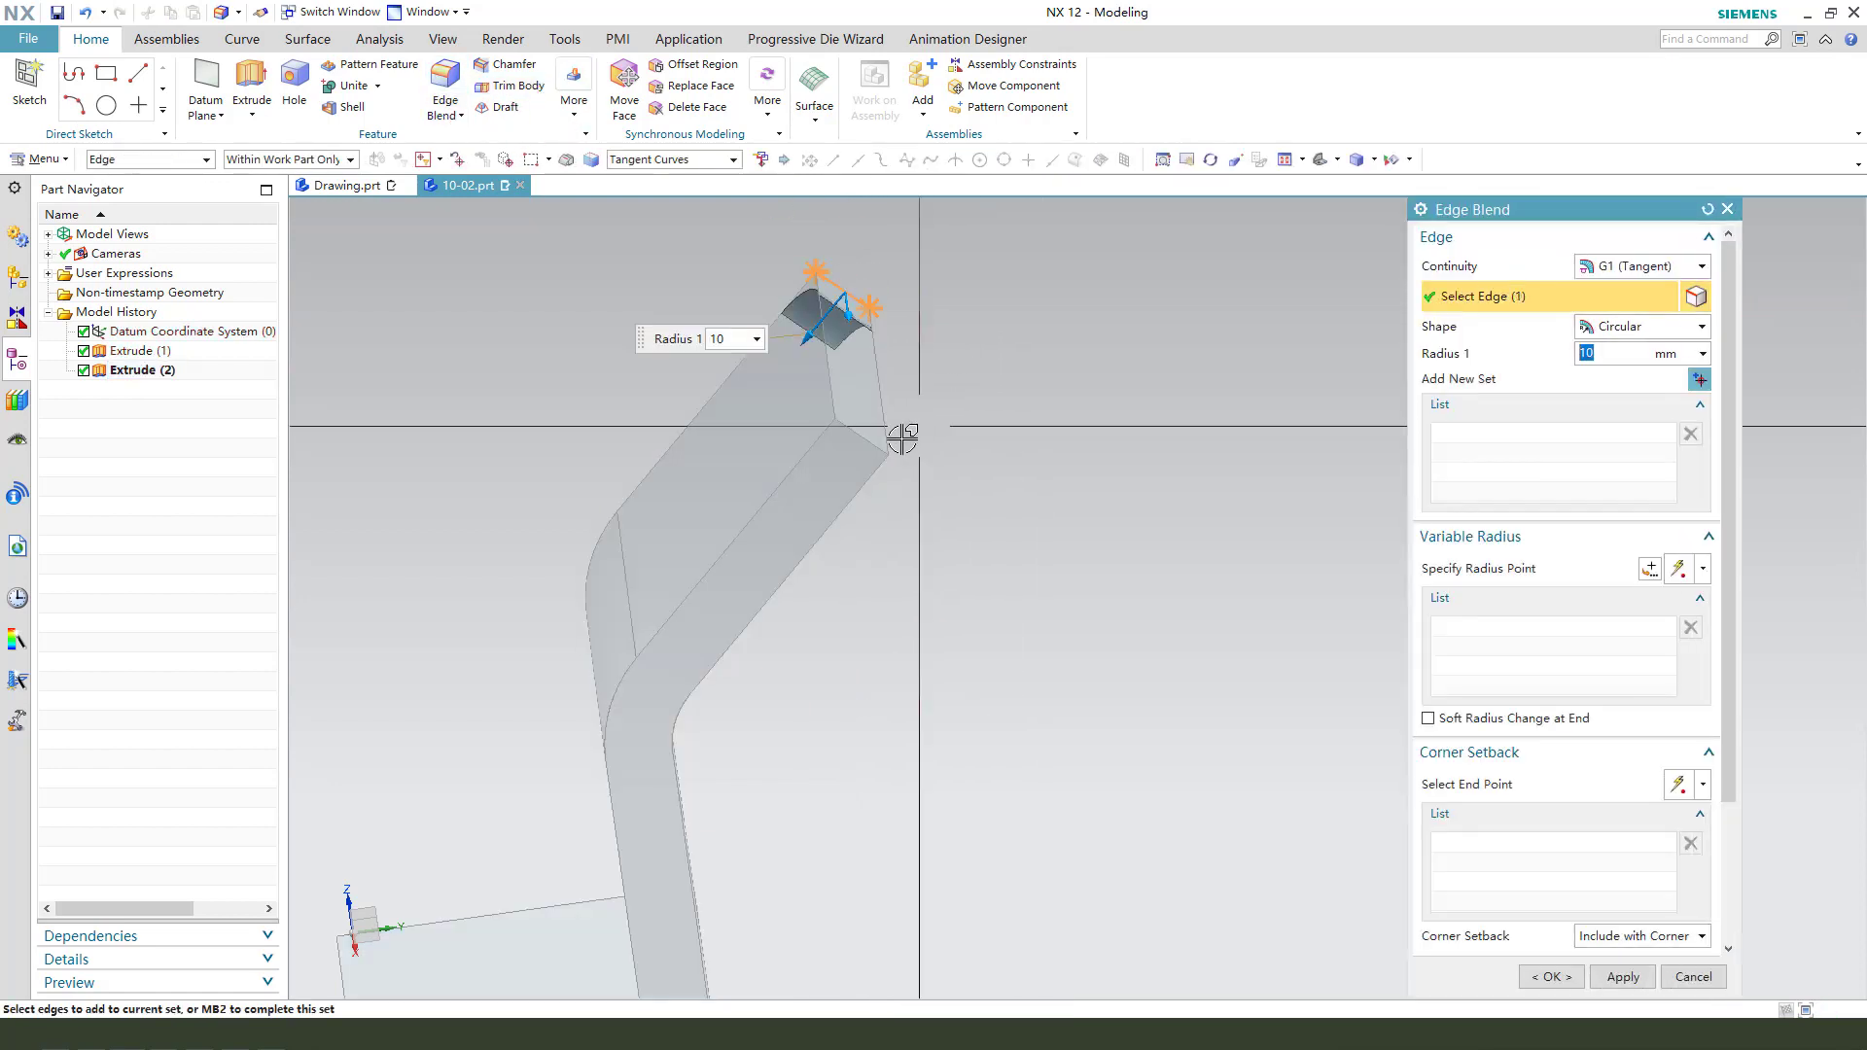
left_click(885, 437)
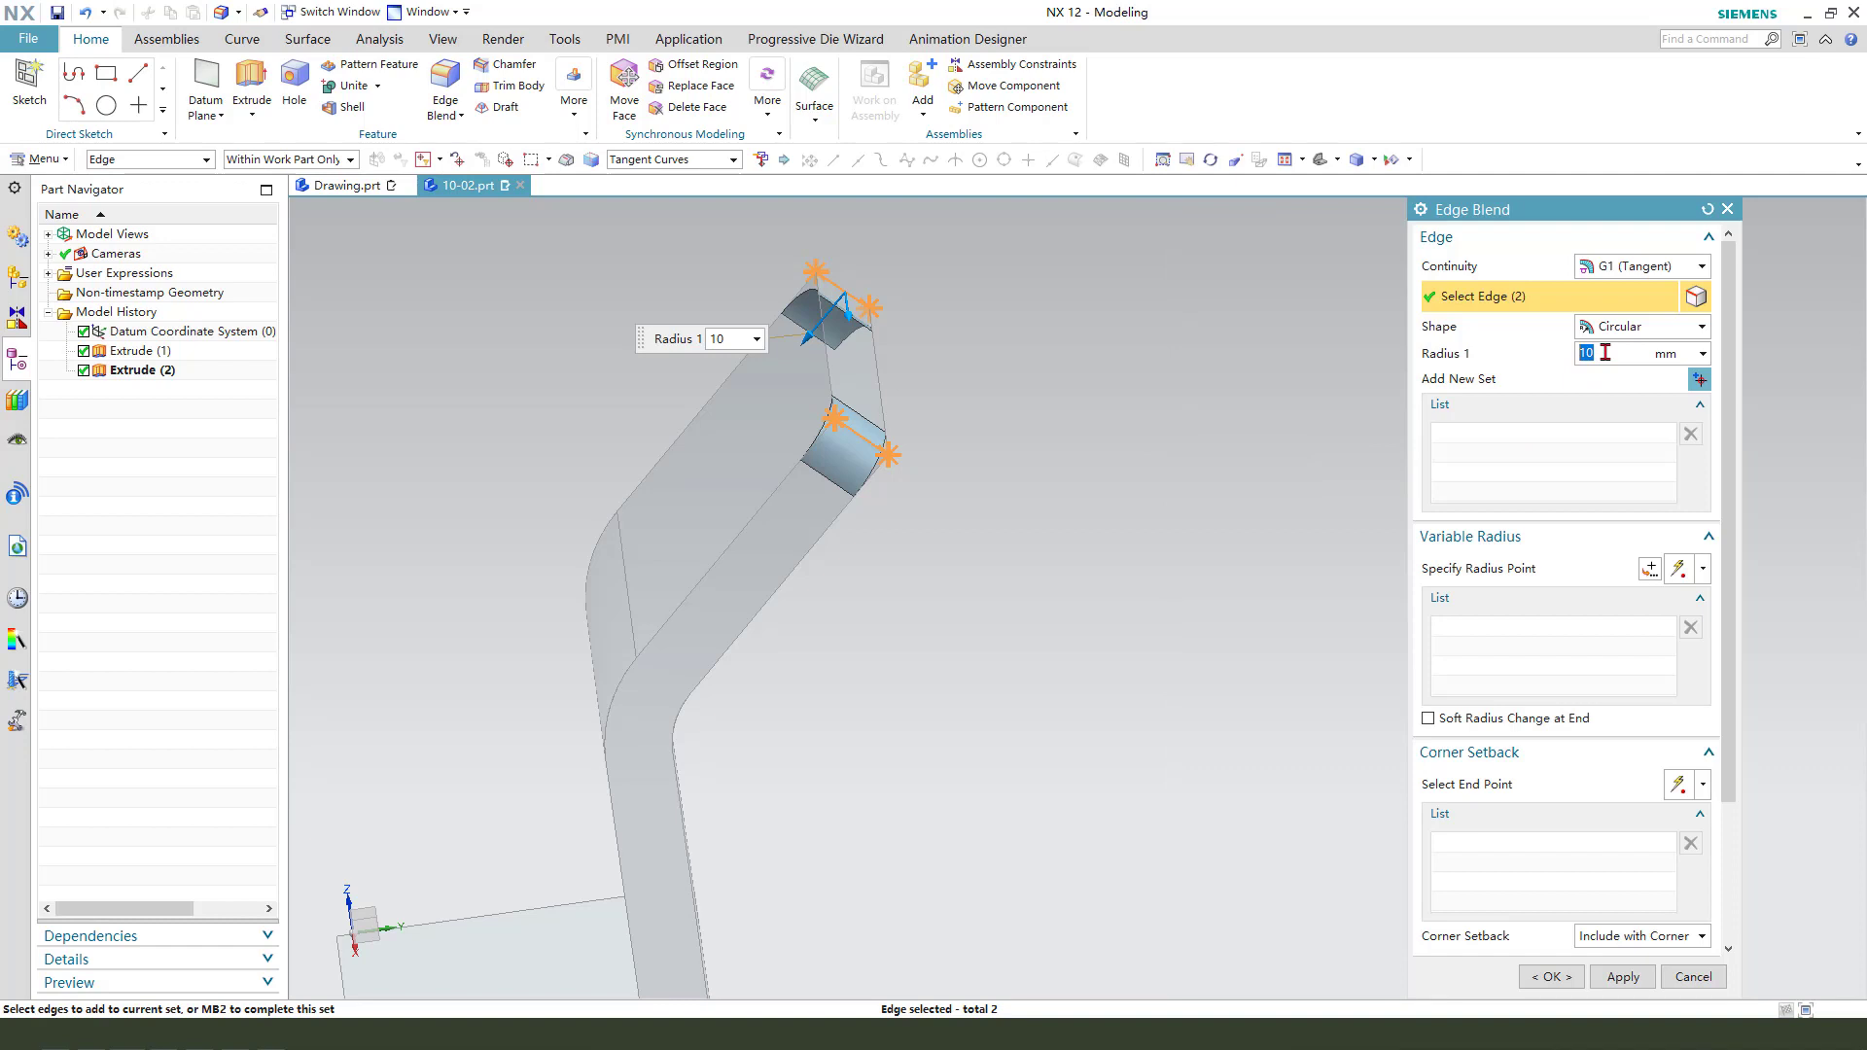
type("P18/")
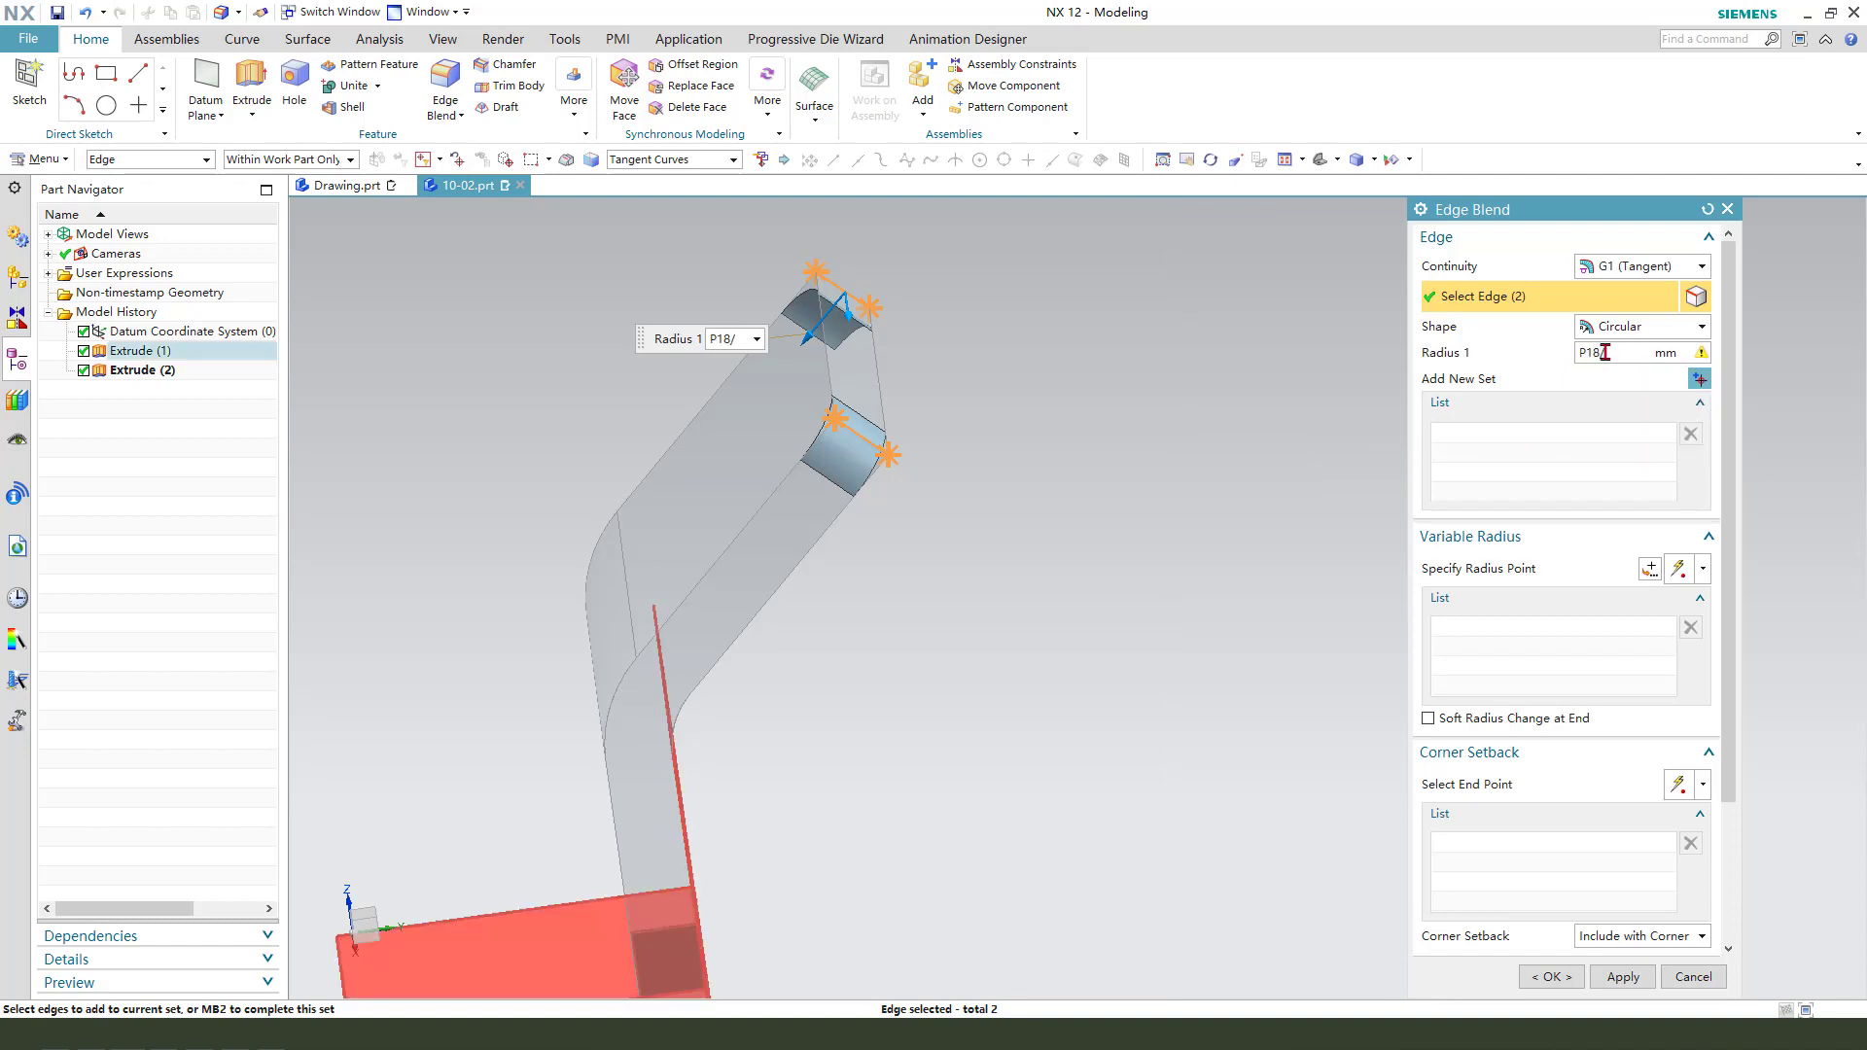
type("2")
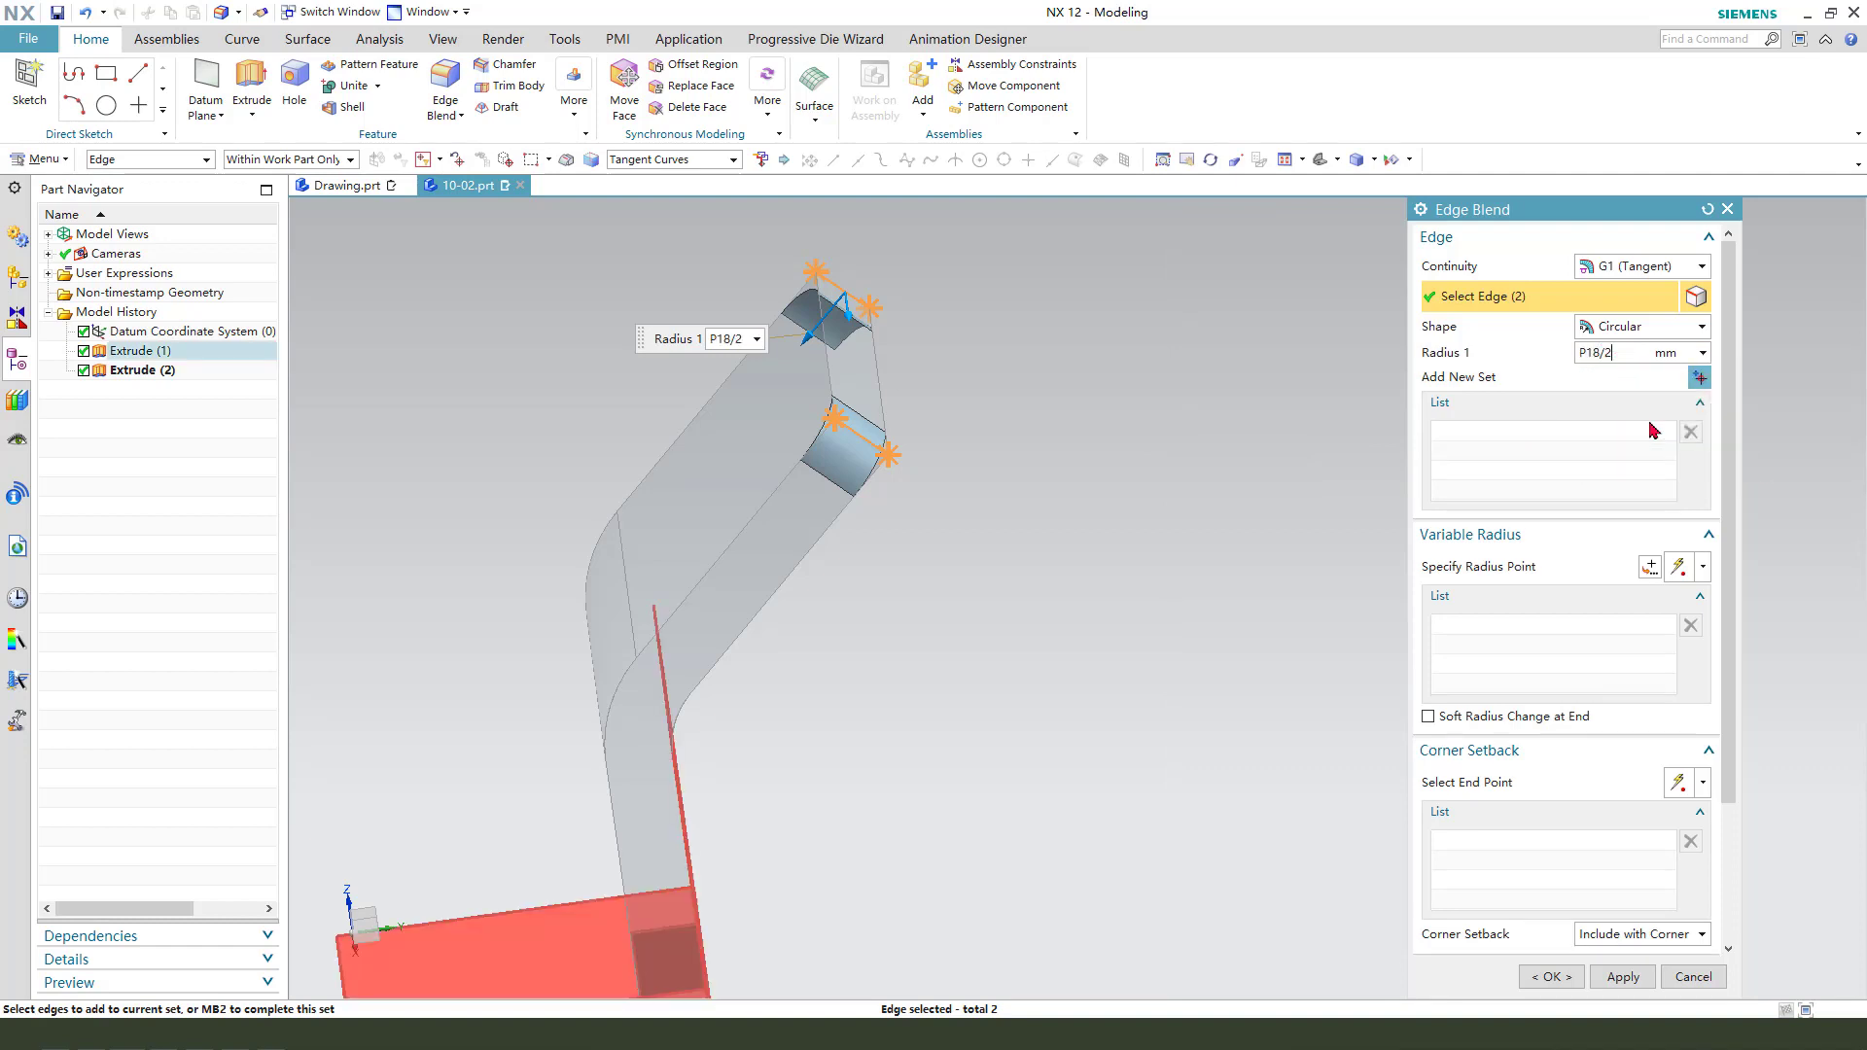
left_click(1553, 976)
Start an extrusion on the arm's slanted face and sketch a circle about 49.5 mm in diameter, concentric with the rounded end.
middle_click_drag(921, 388, 909, 515)
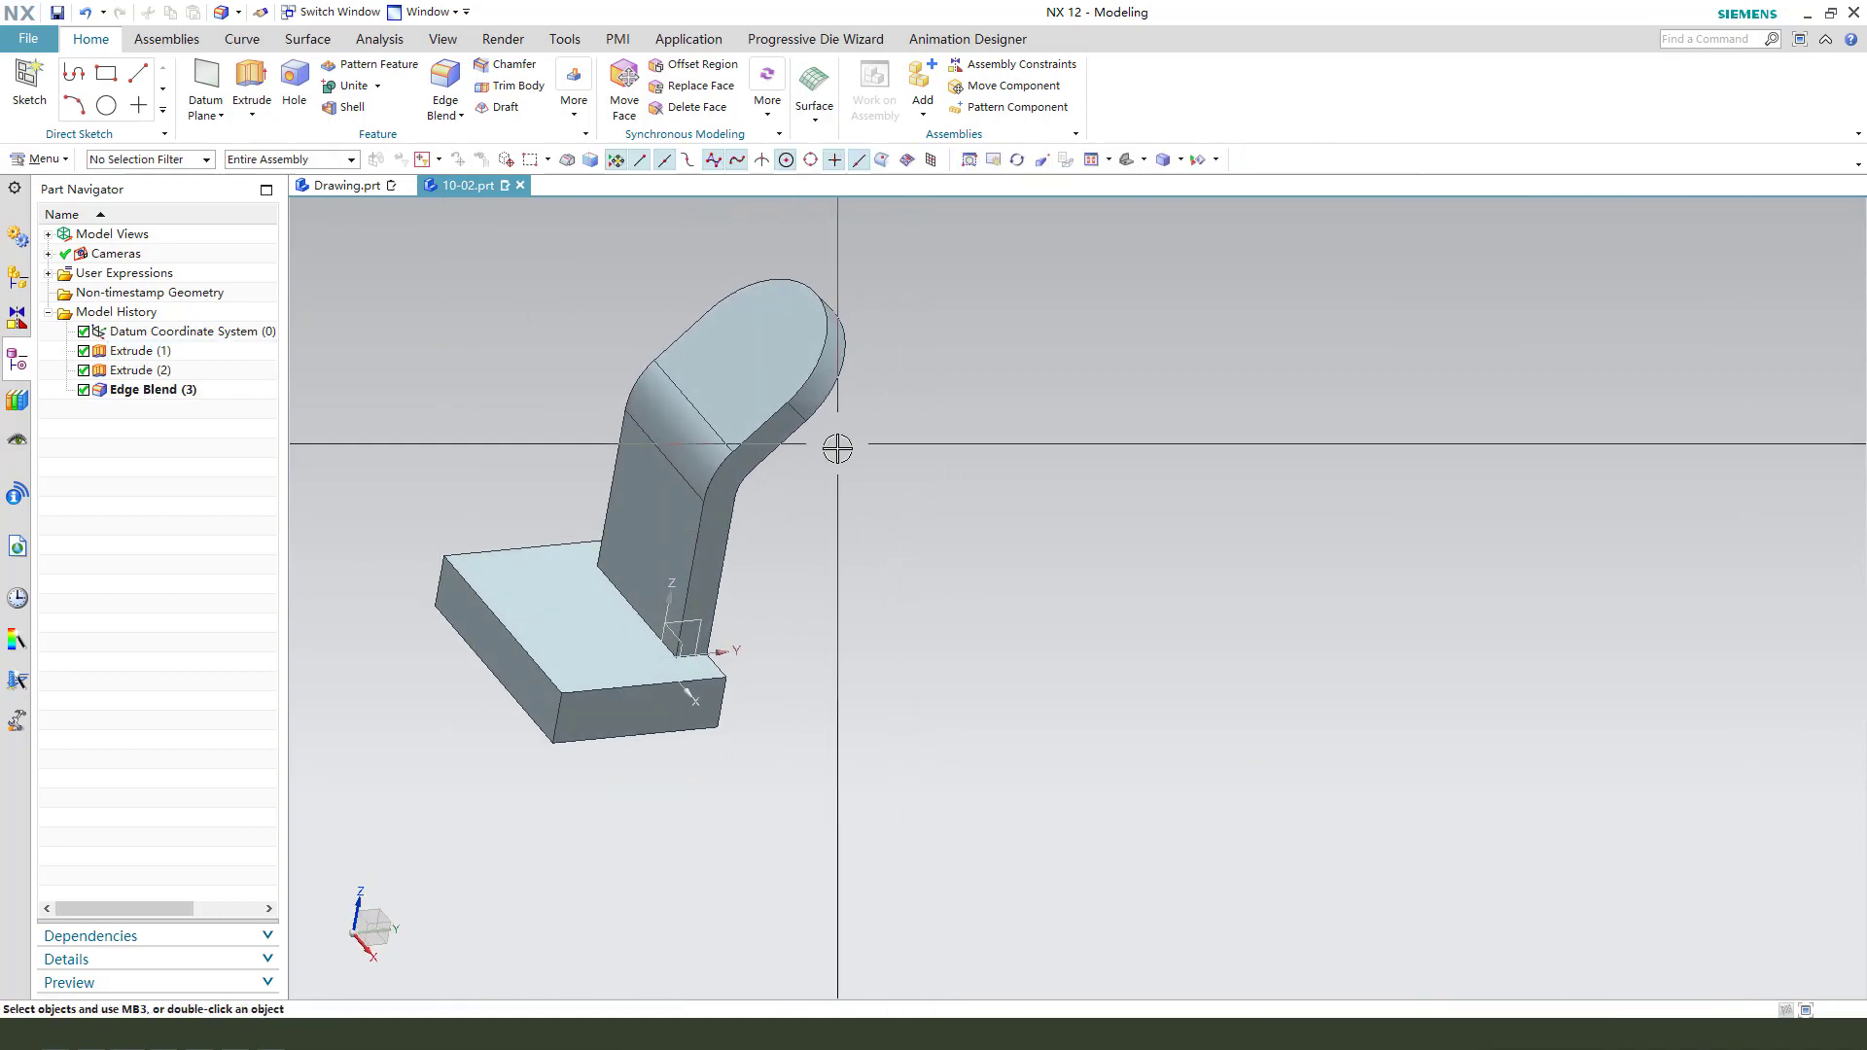
left_click(252, 86)
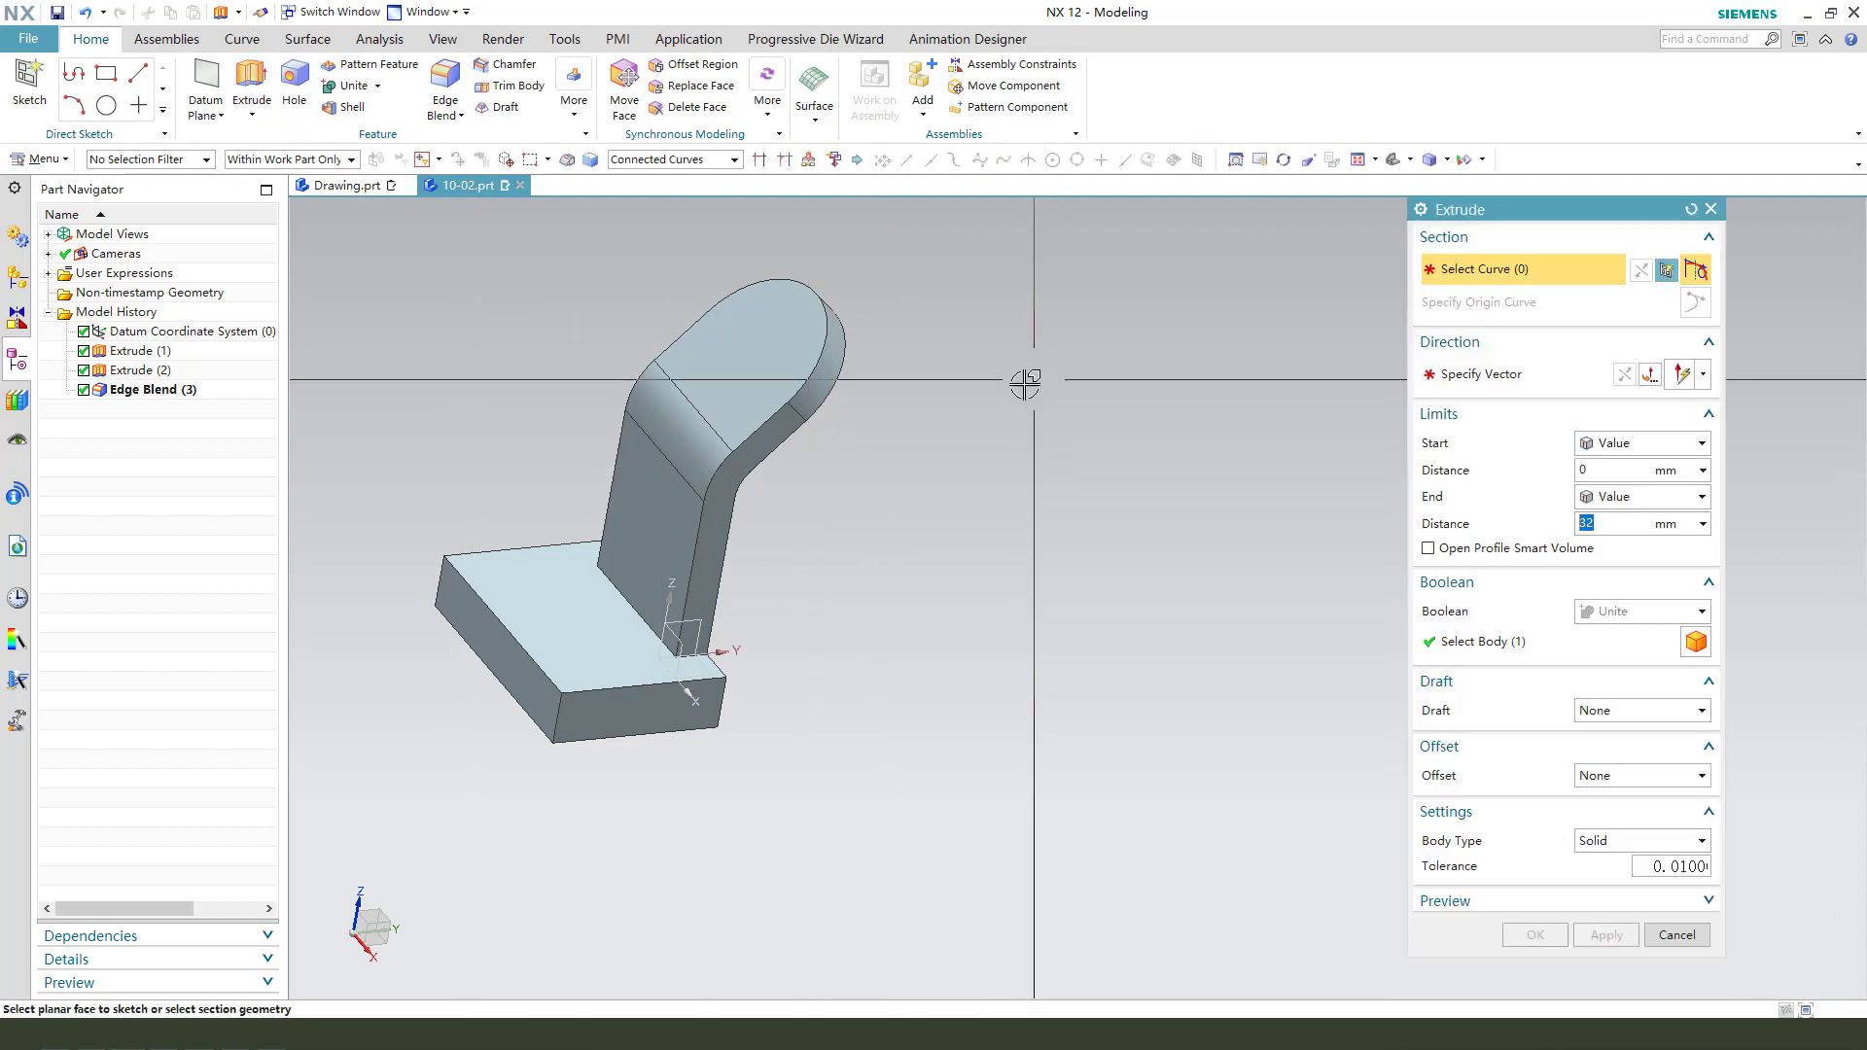
left_click(759, 360)
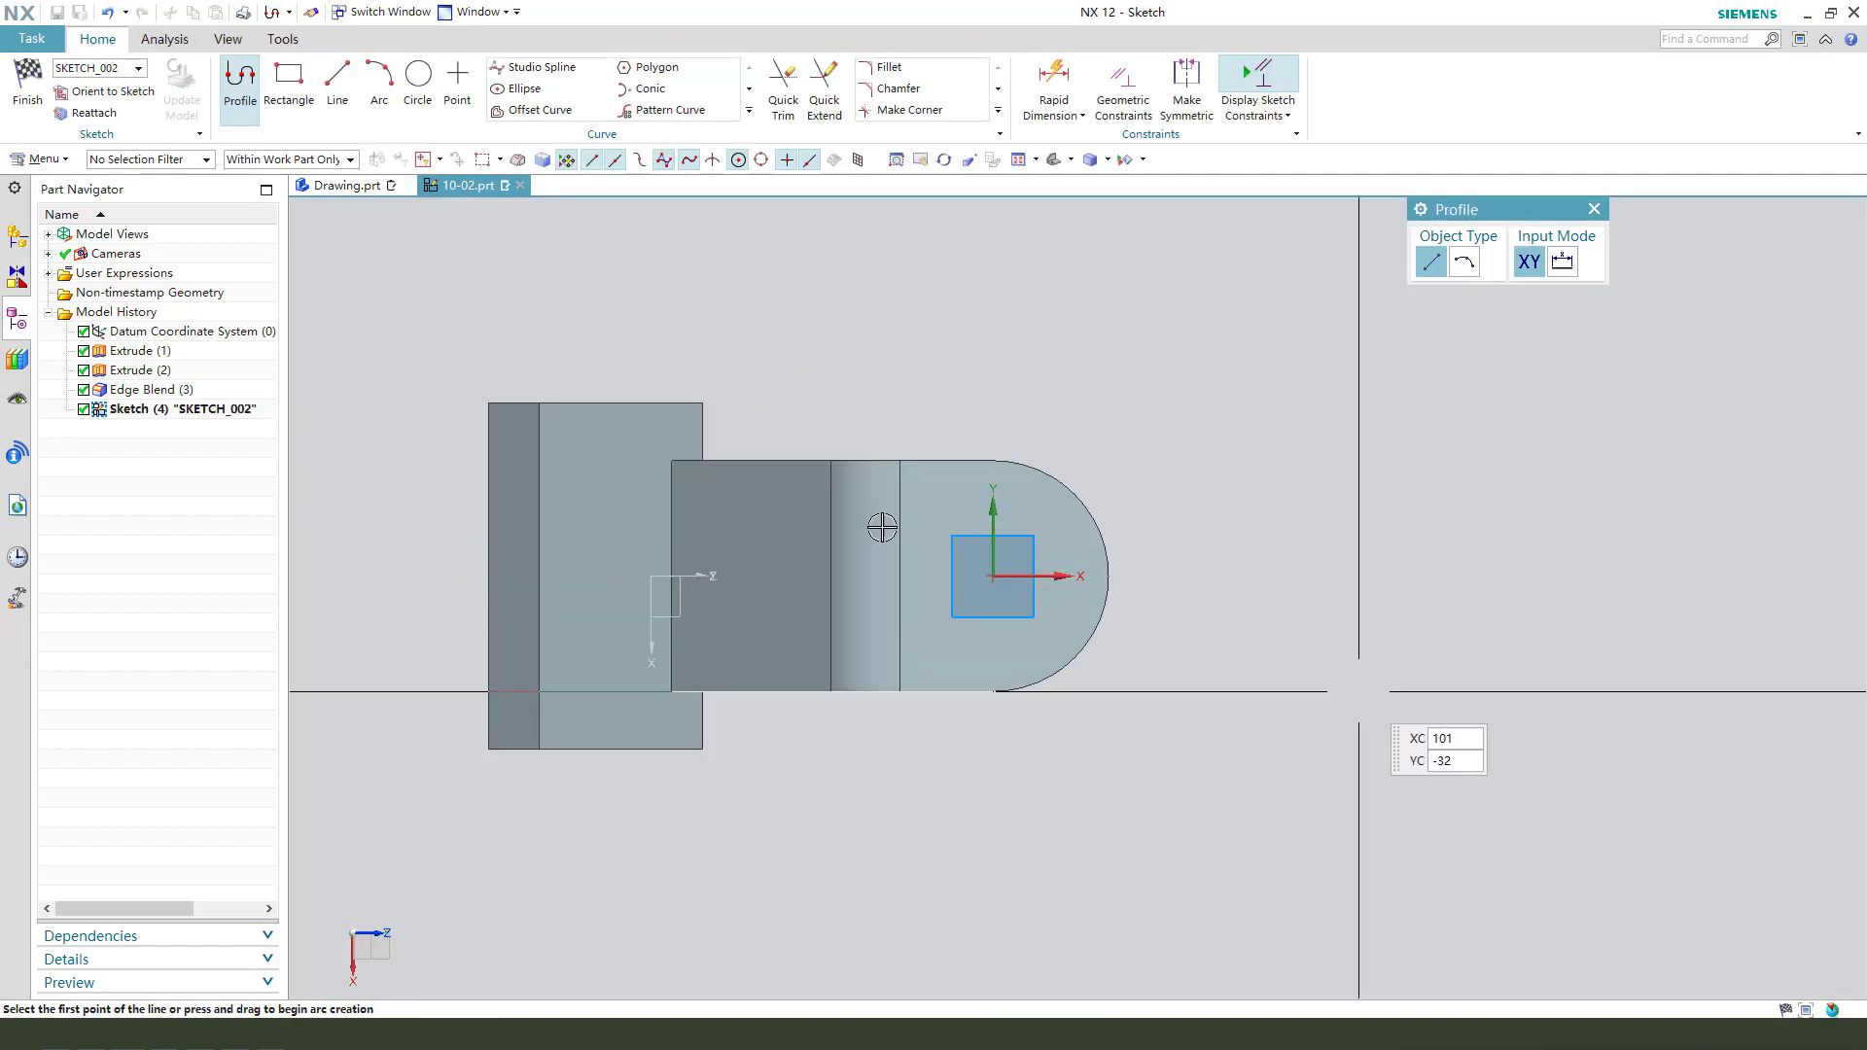
left_click(418, 83)
scroll(1036, 509, "up", 1)
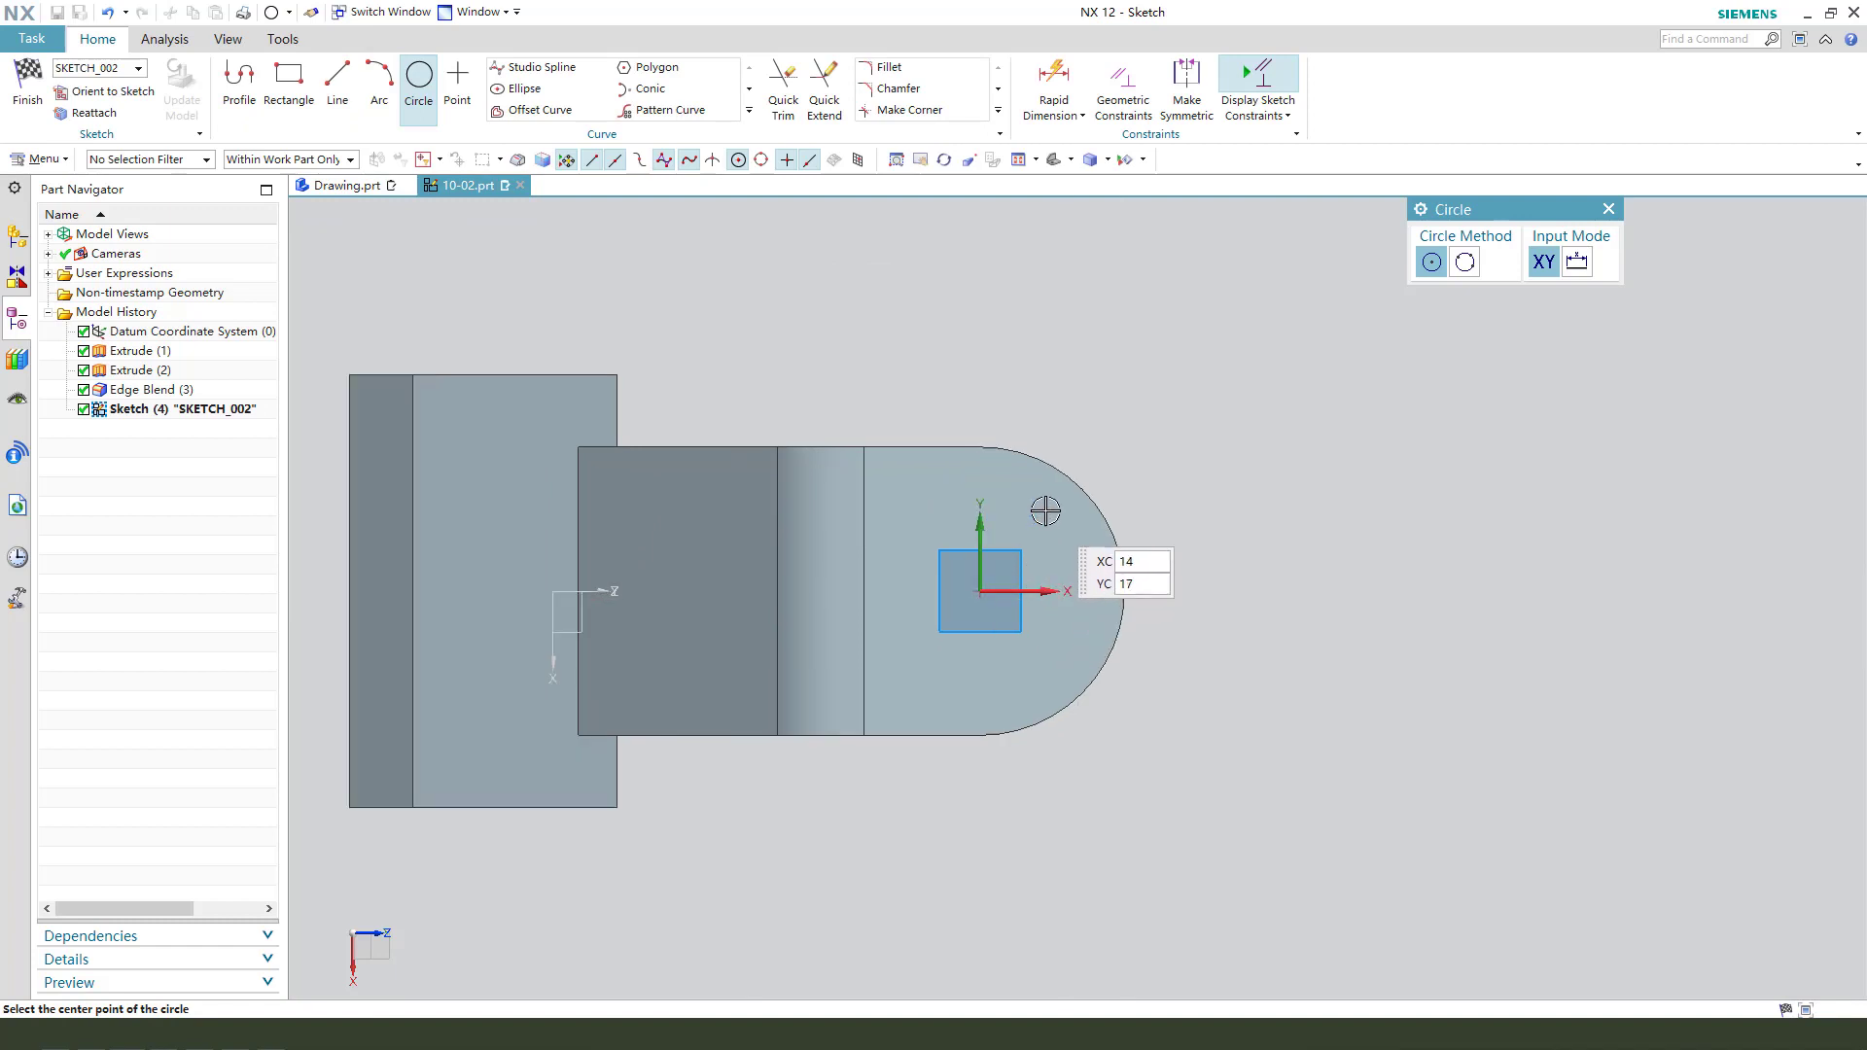
left_click(1060, 476)
left_click(1056, 508)
key("Escape")
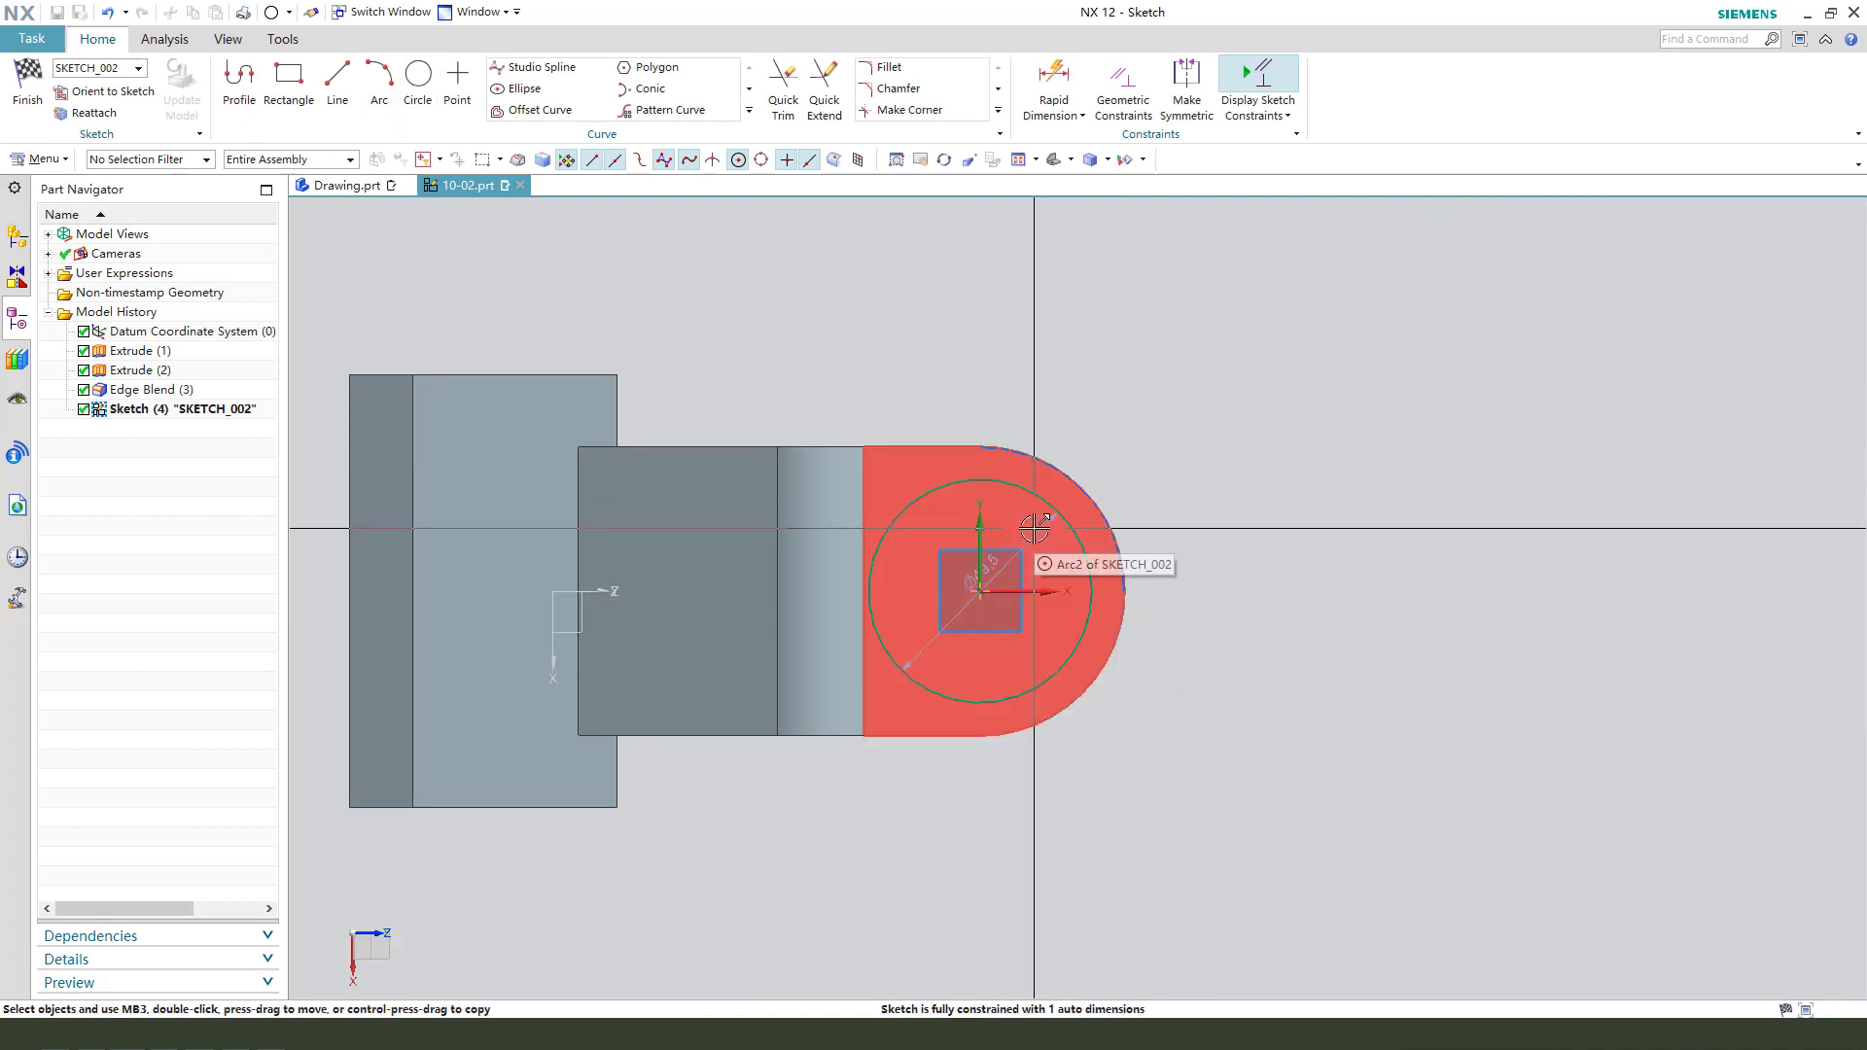
Move the circle's diameter dimension outside the arm and set the diameter to 52 mm.
left_click_drag(1182, 425, 1181, 421)
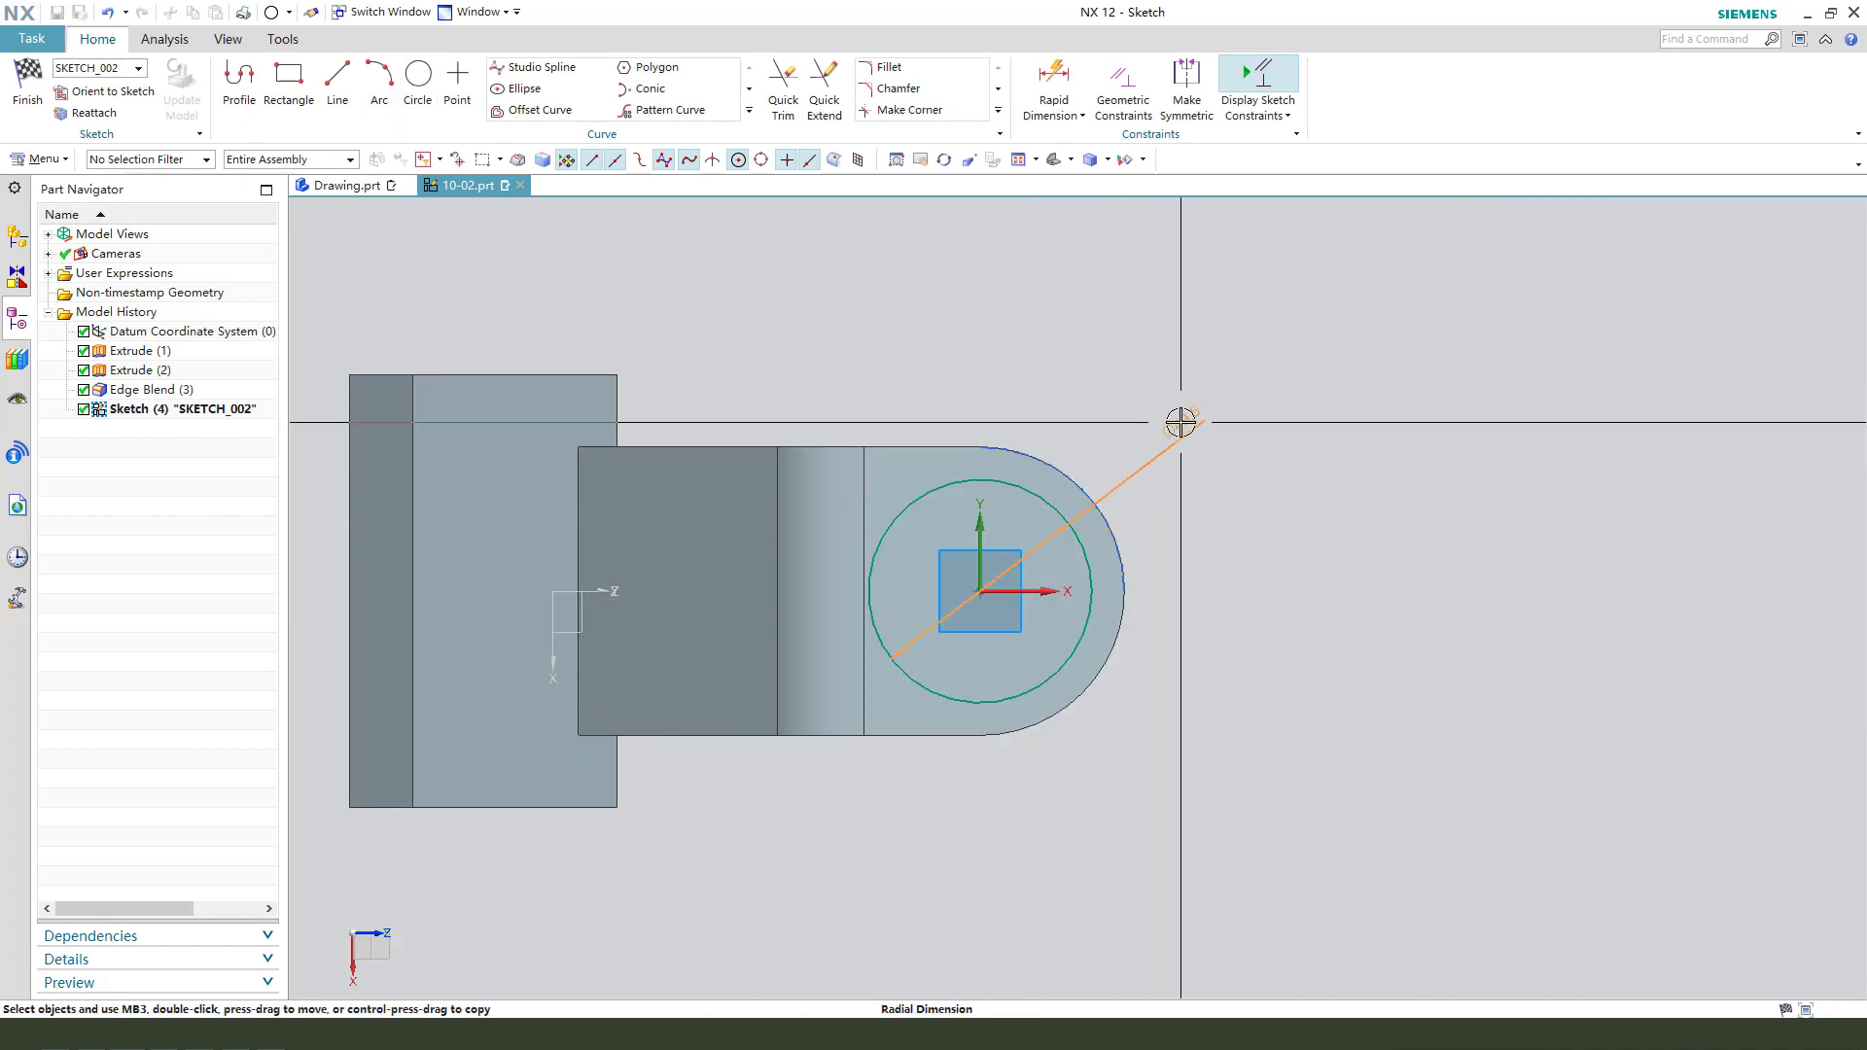
double_click(1180, 422)
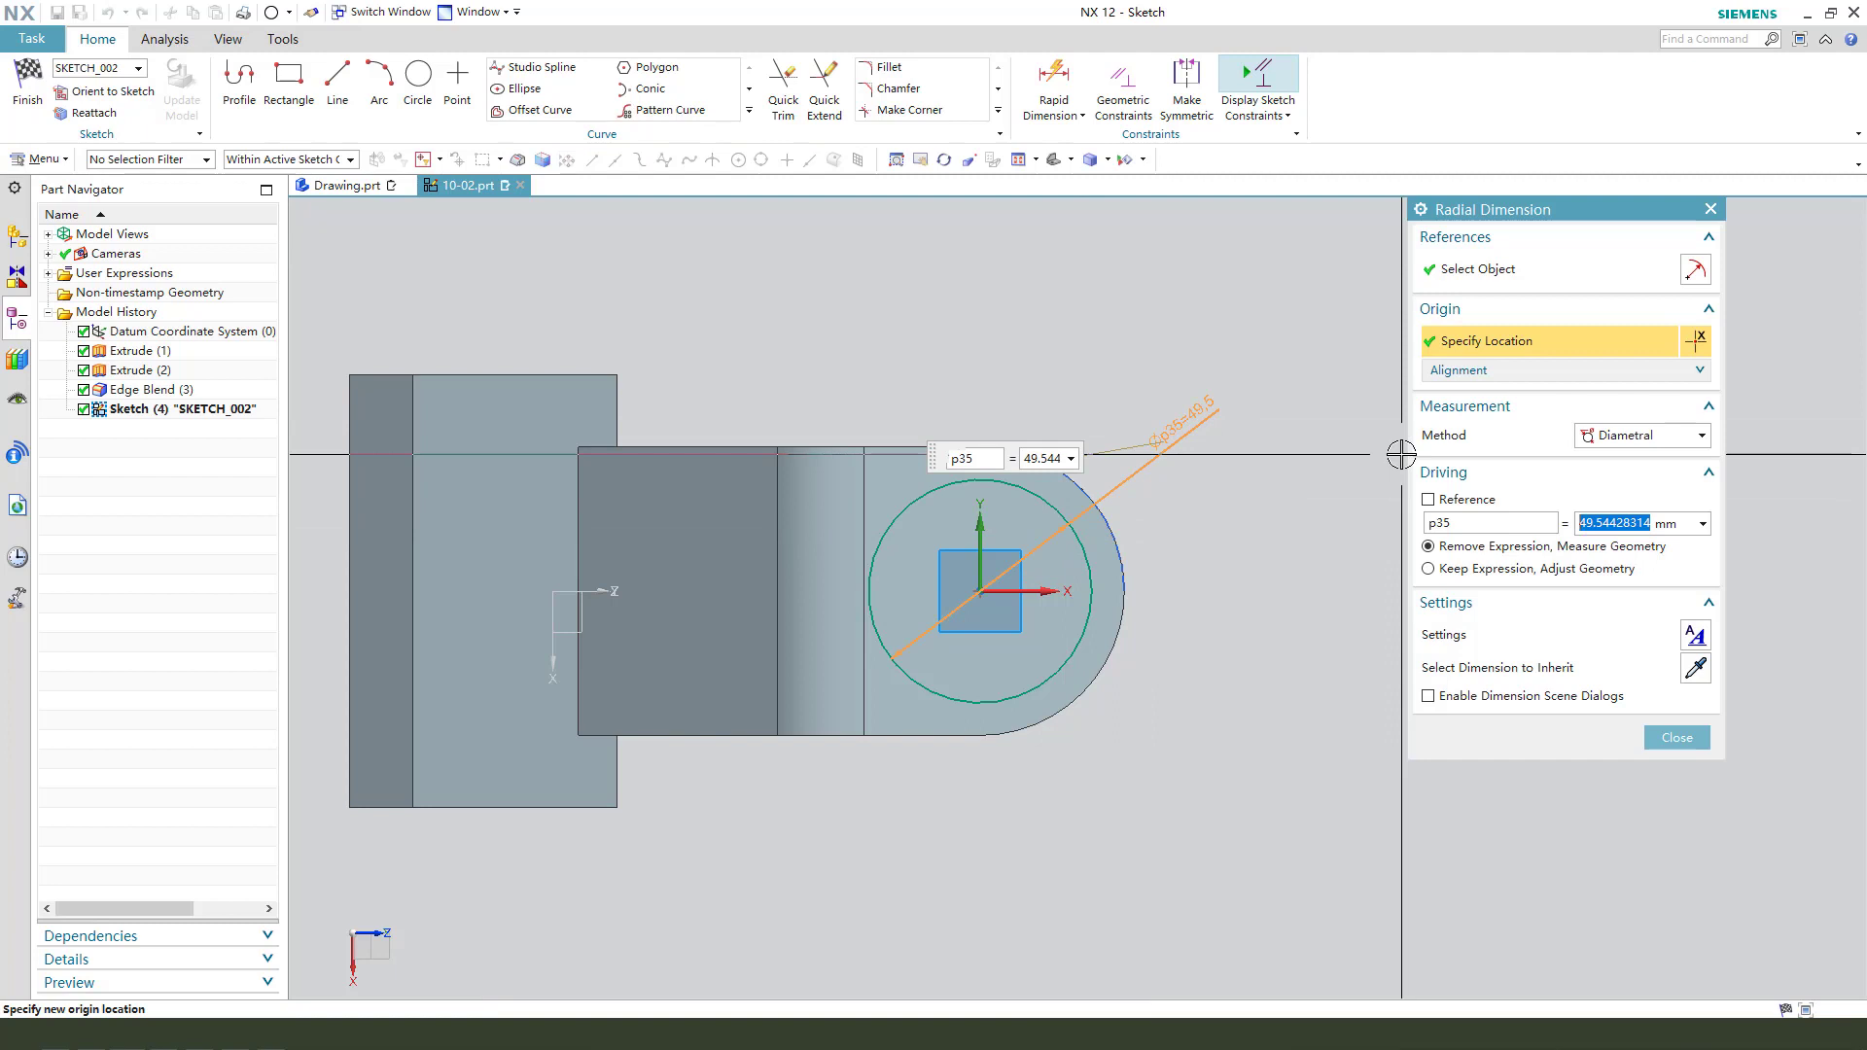
type("52")
key("Return")
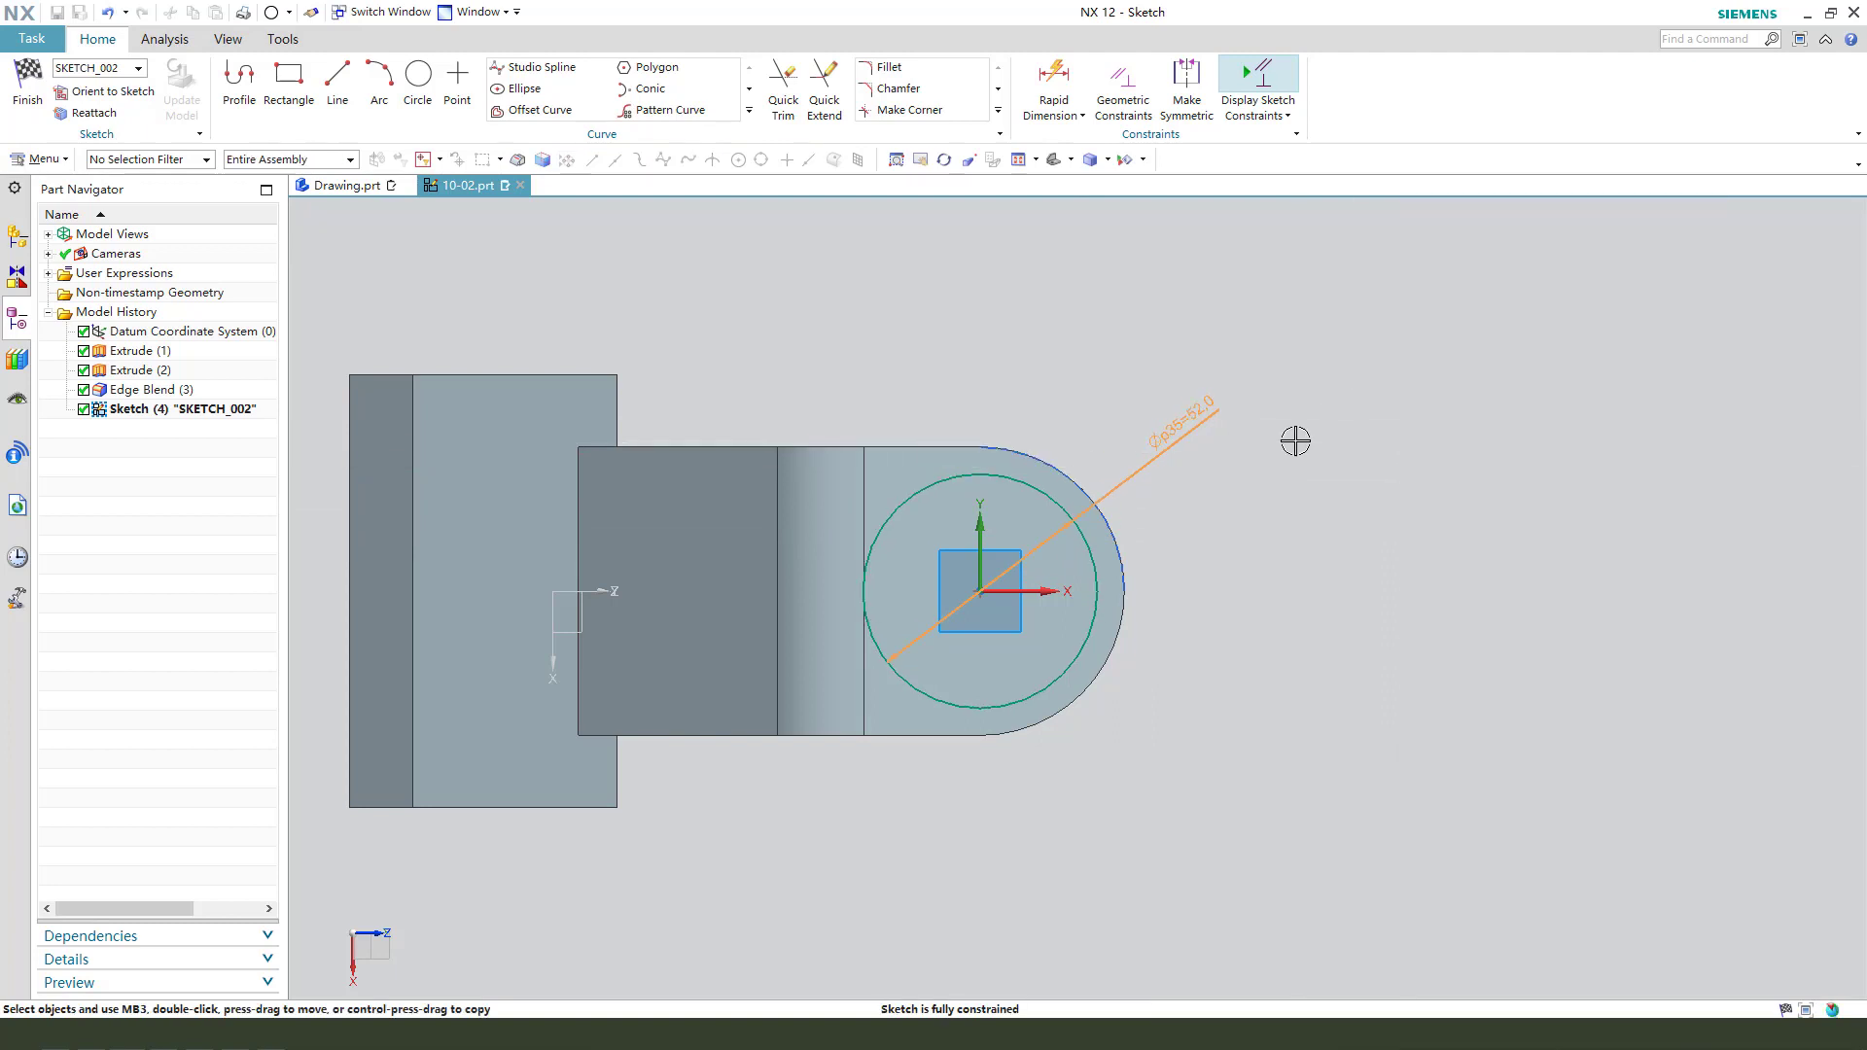
Finish the circle sketch and extrude it 32 mm outward from the slanted face, united with the bracket.
left_click(42, 107)
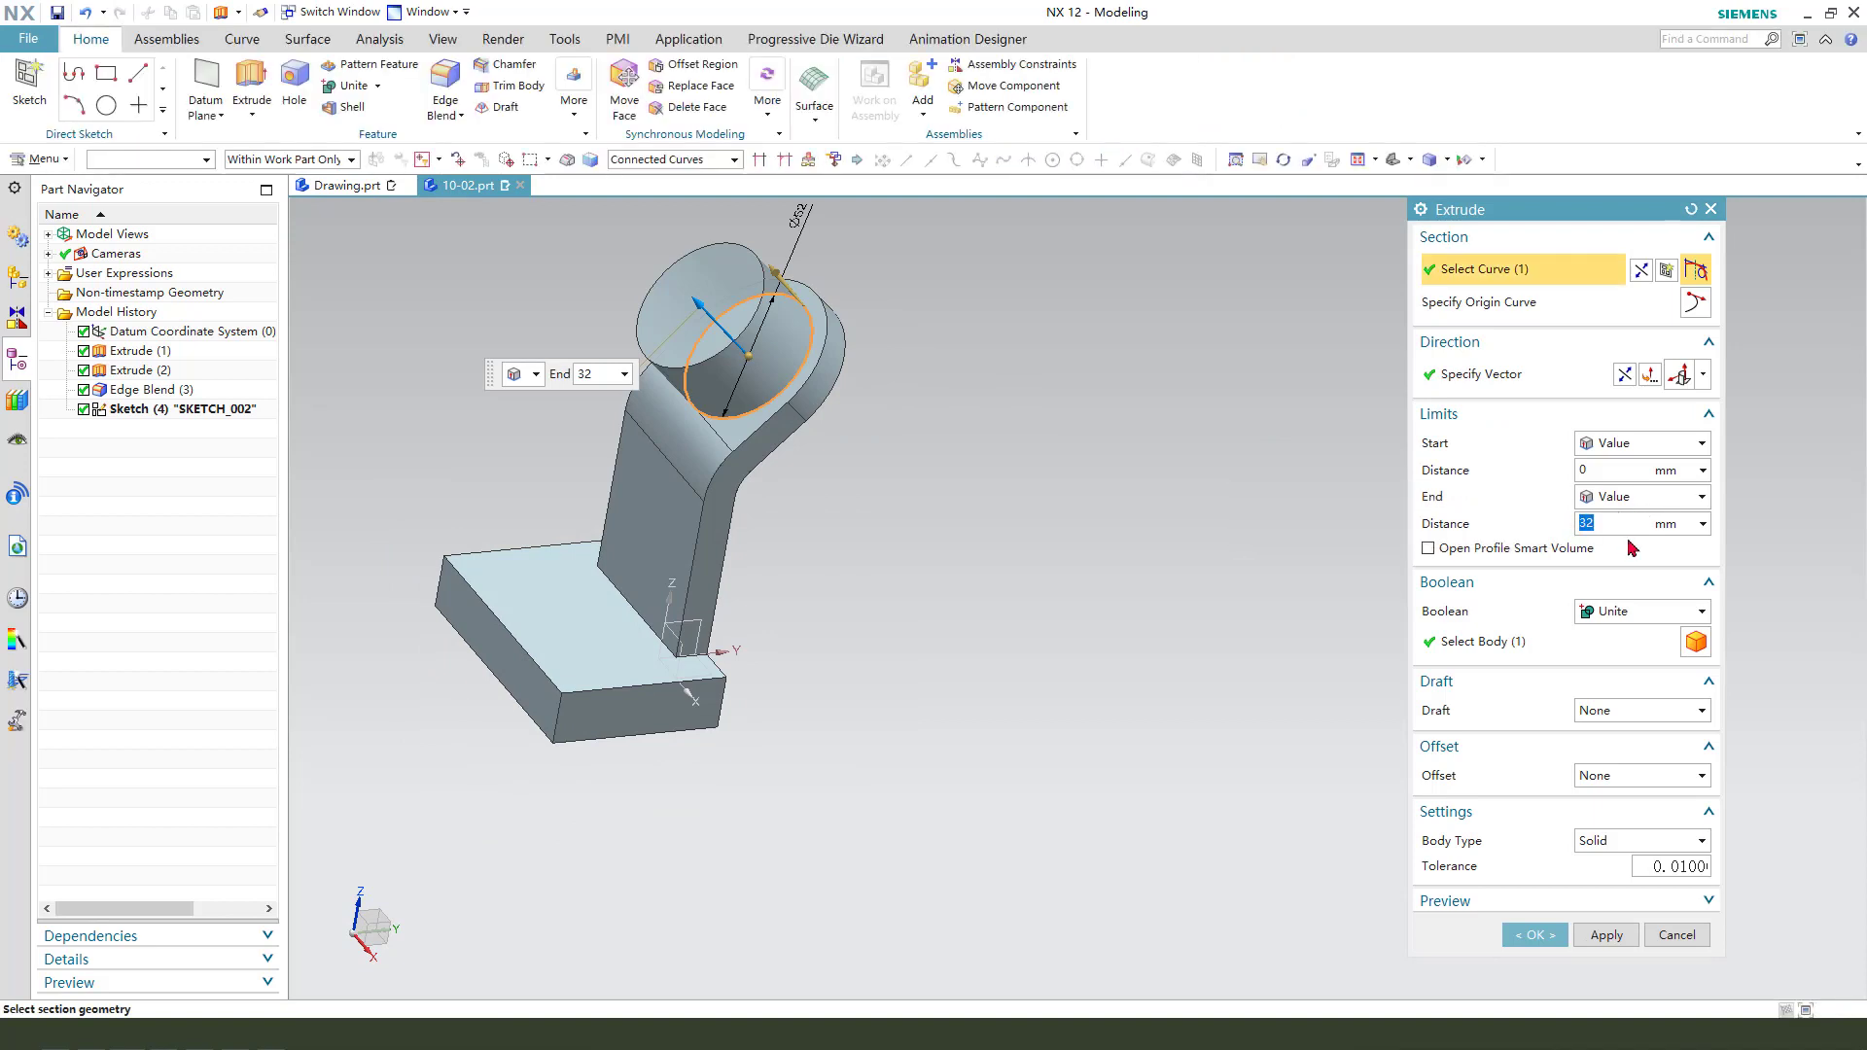
left_click(1532, 935)
scroll(968, 510, "down", 2)
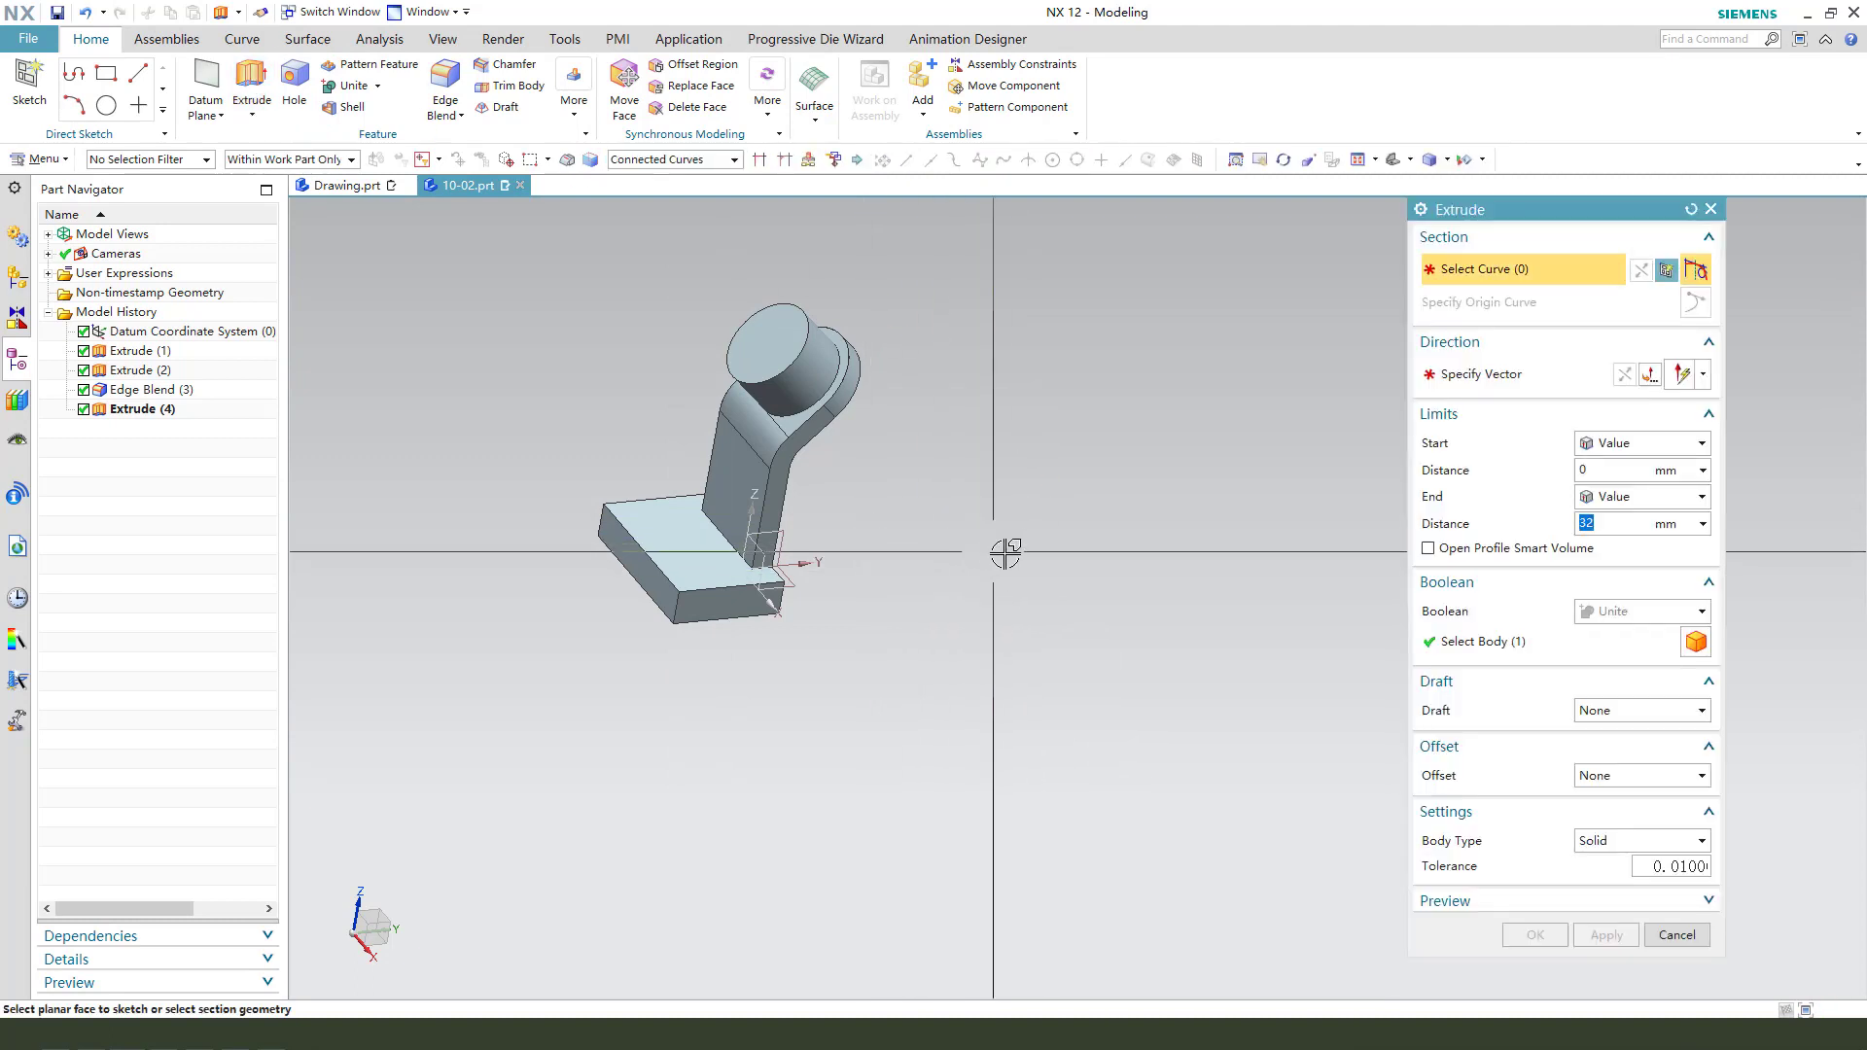
Start the extrusion's sketch on the YZ datum plane and create an intersection curve from the boss's flat end face.
left_click(793, 531)
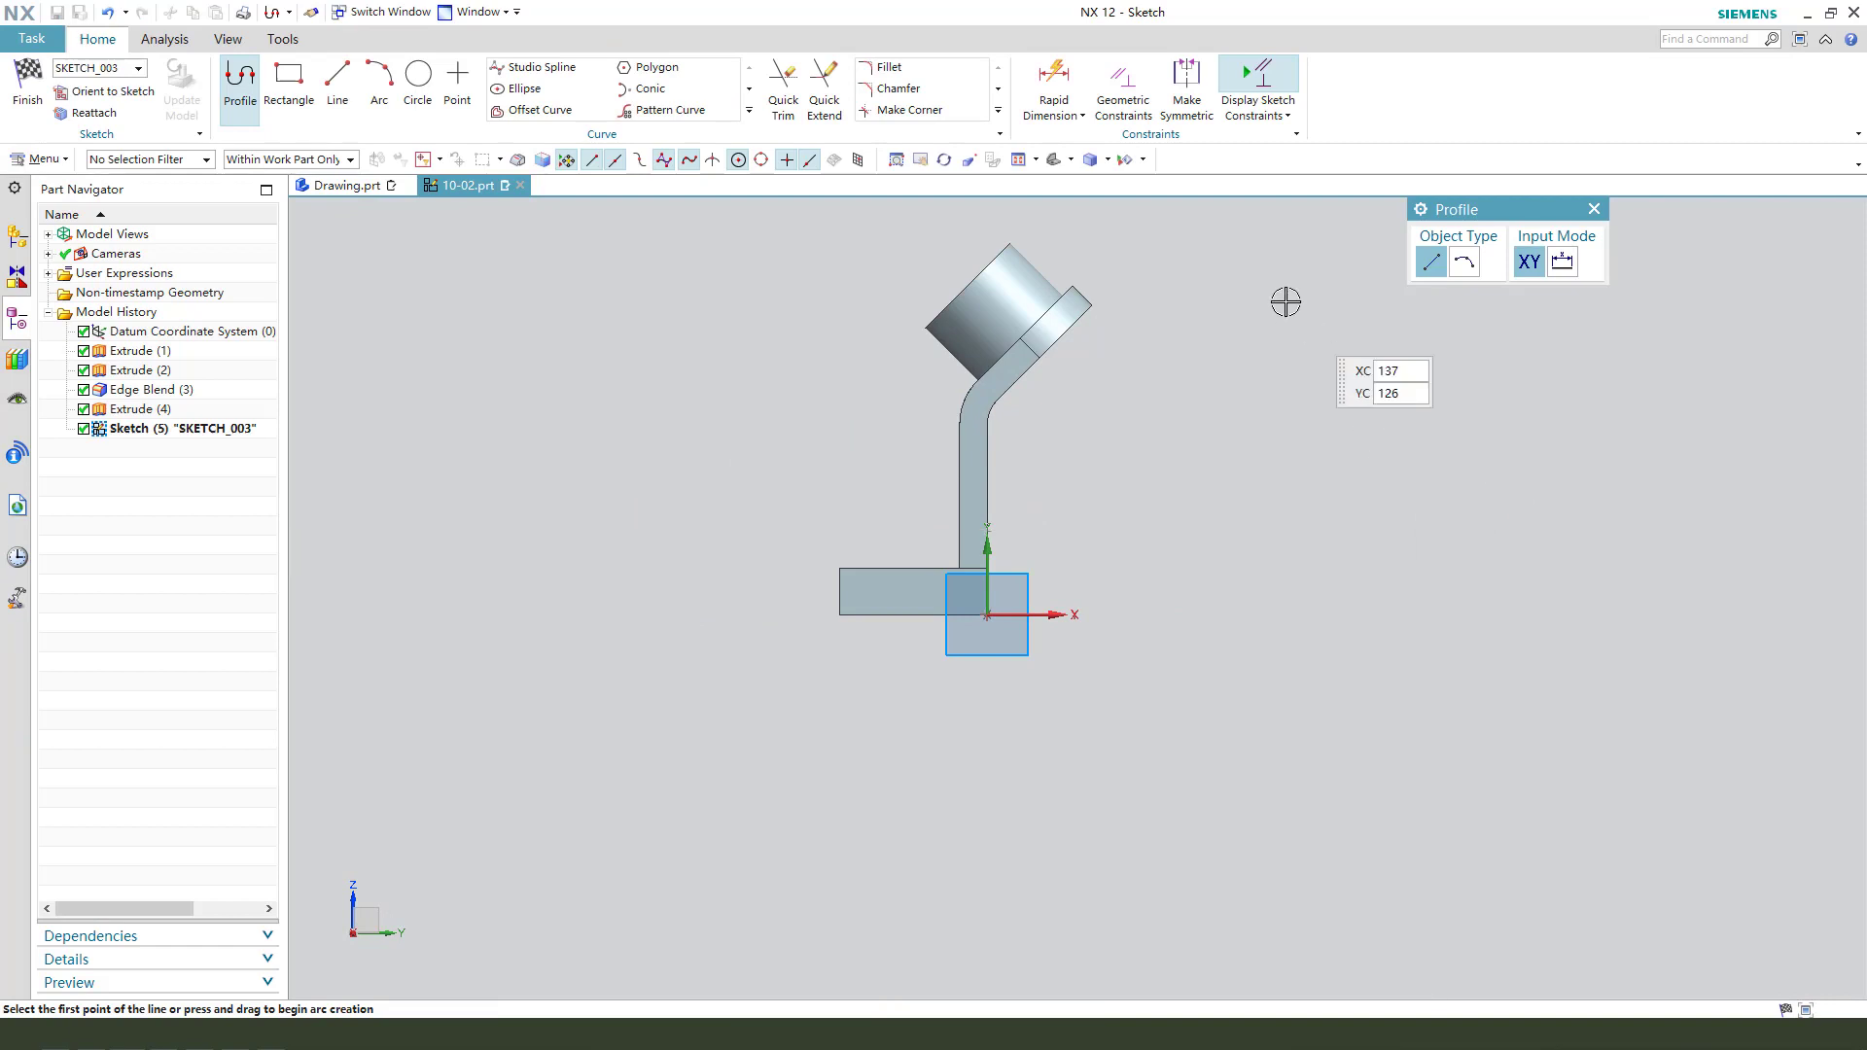
left_click(999, 112)
left_click(748, 113)
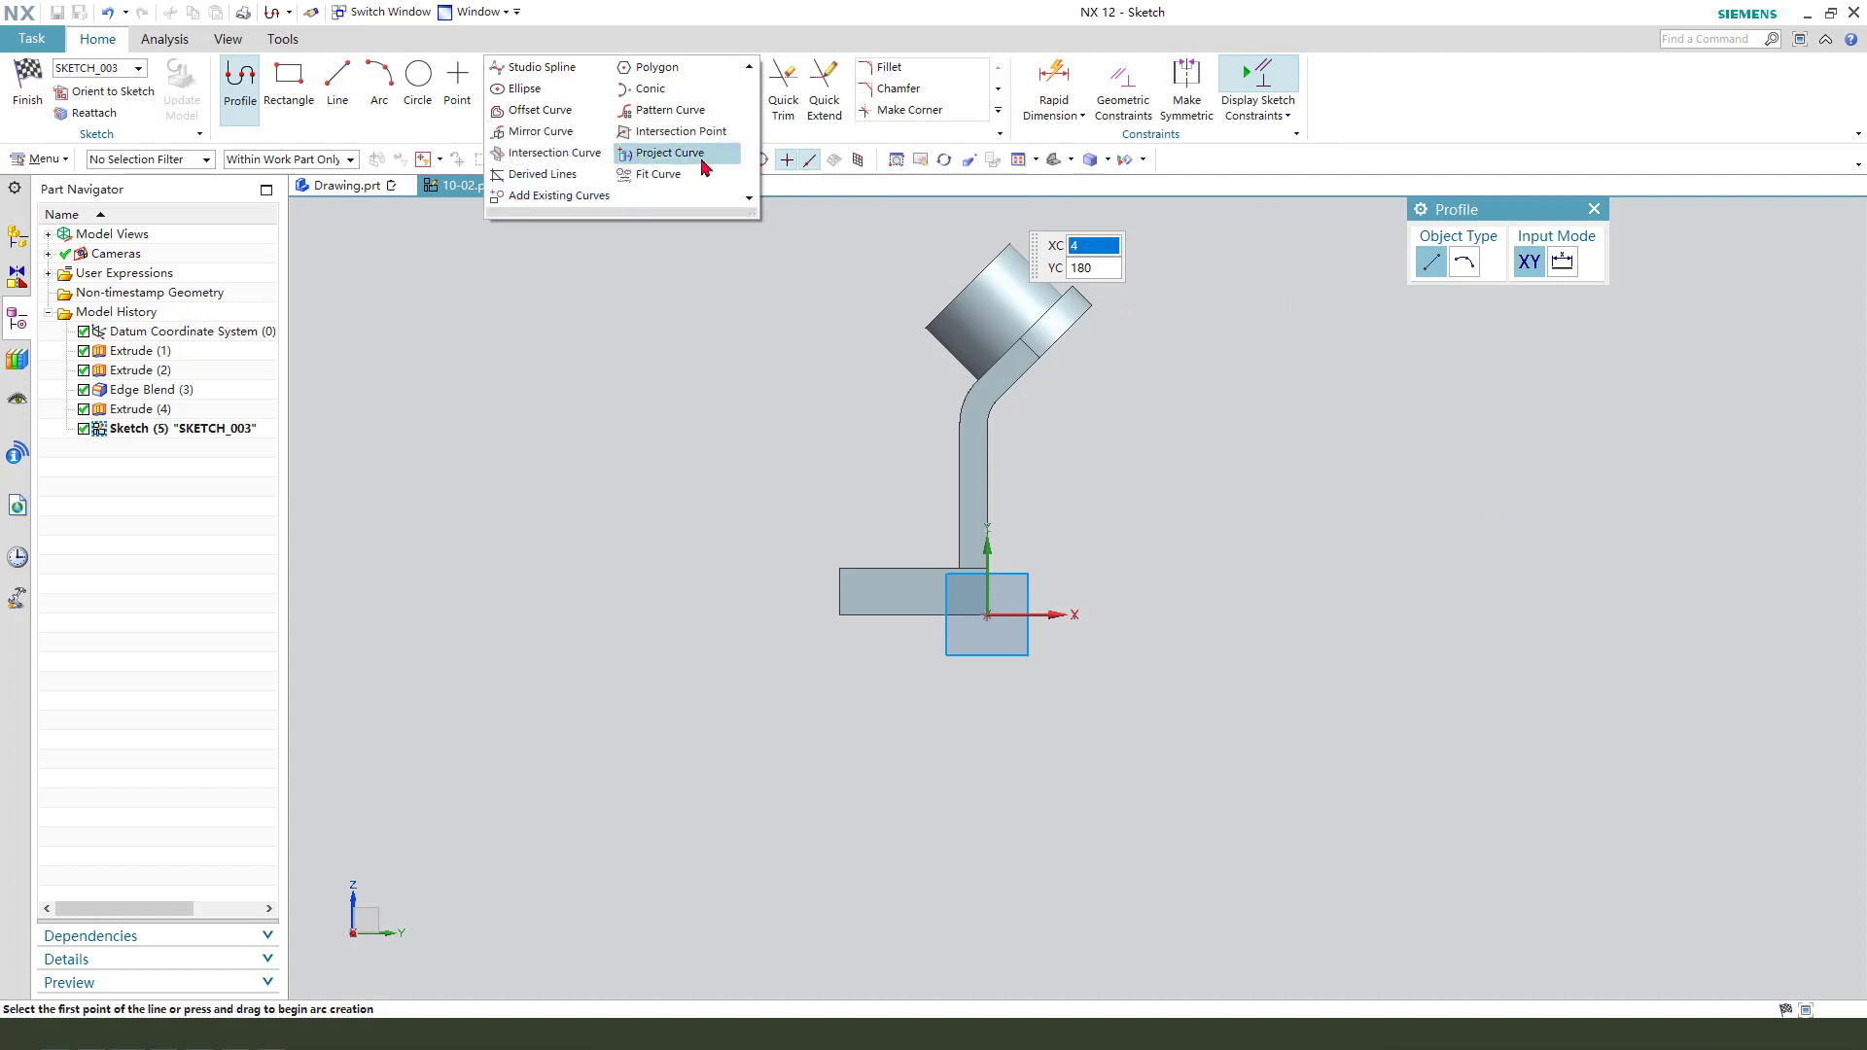
left_click(558, 163)
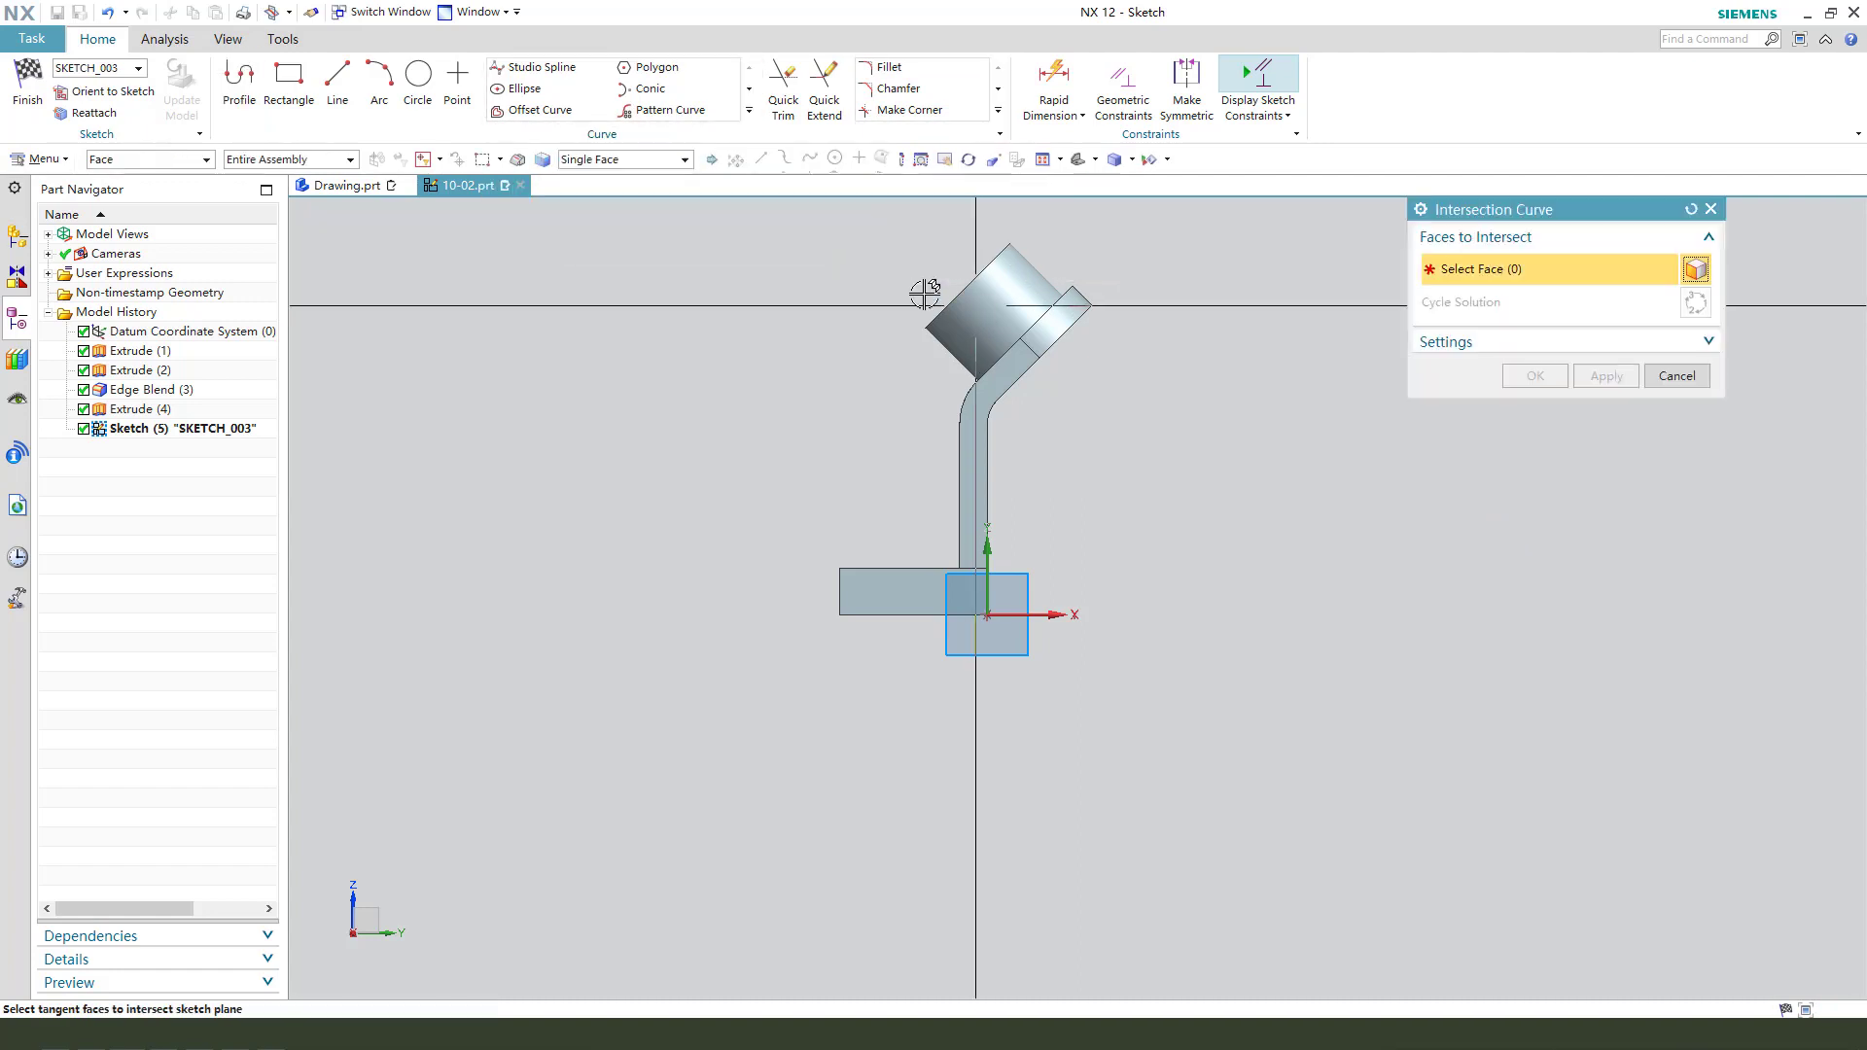
middle_click_drag(943, 294, 976, 323)
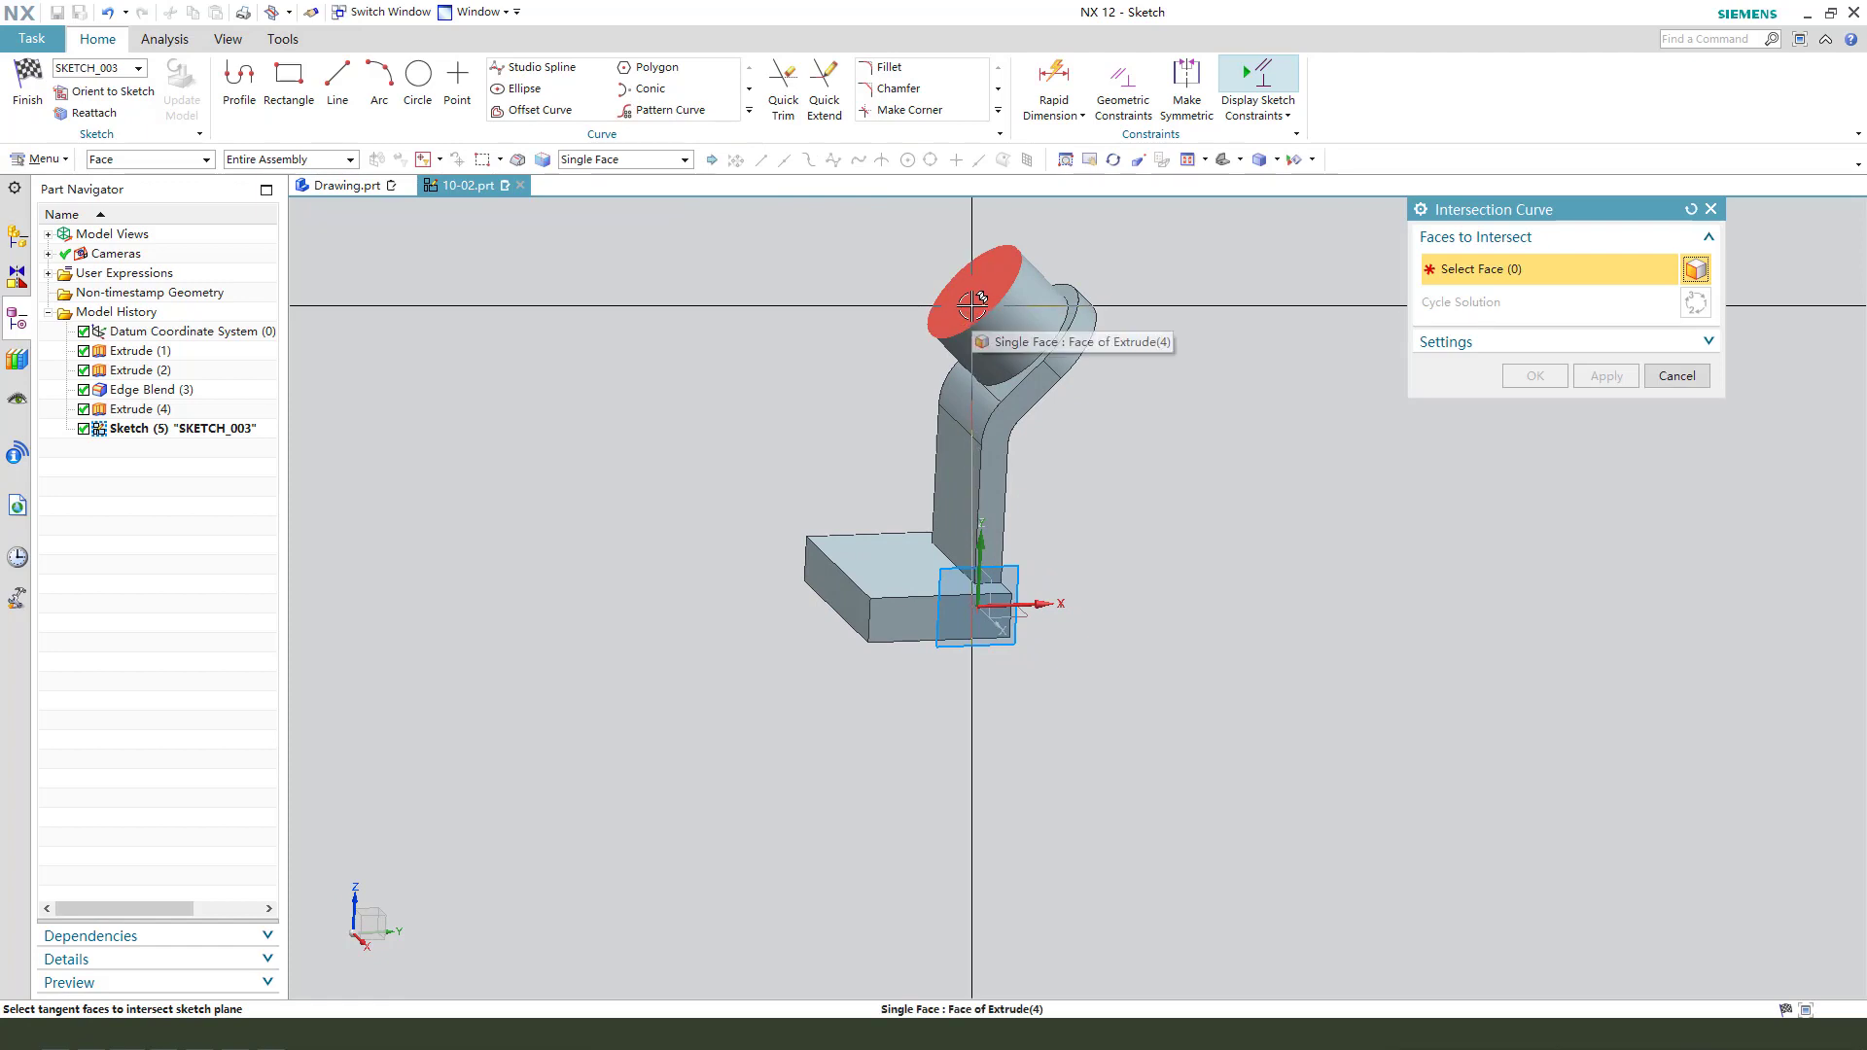
left_click(974, 294)
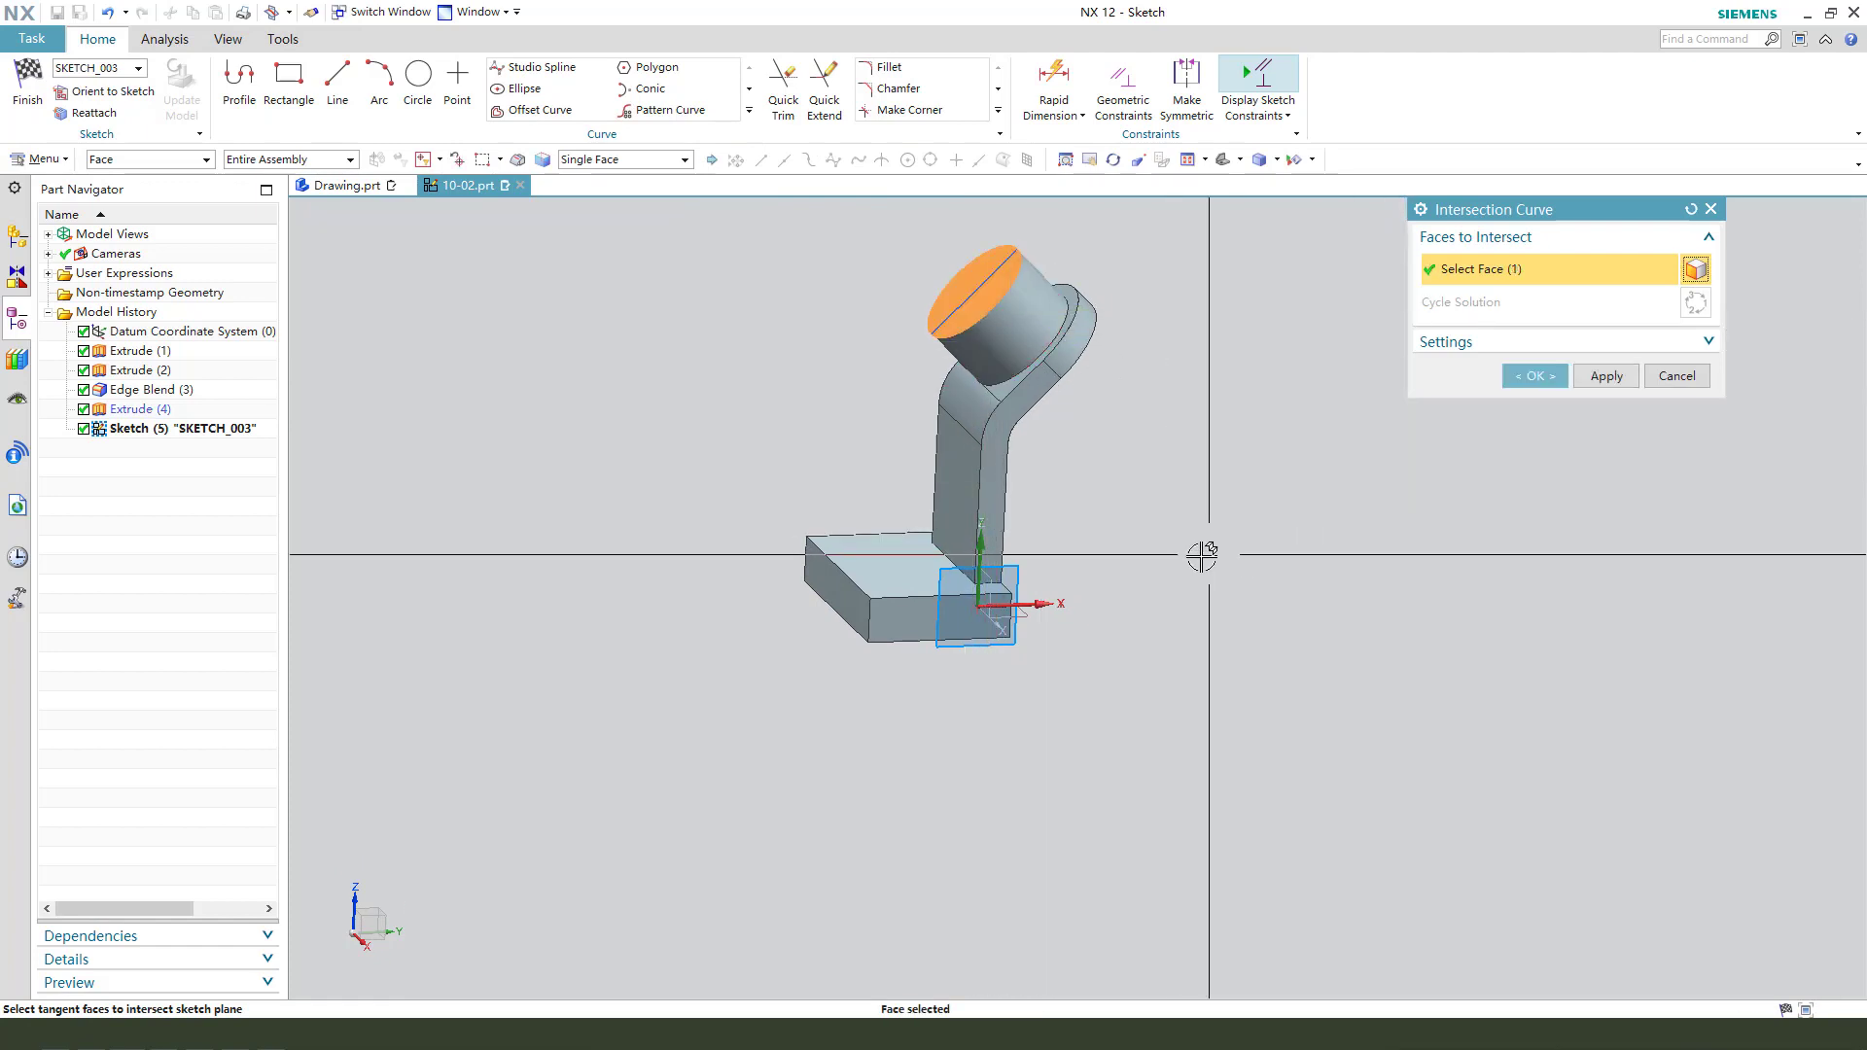
left_click(1534, 375)
Convert the intersection line on the boss's end face to a reference line and orient the view to the sketch.
scroll(989, 278, "up", 3)
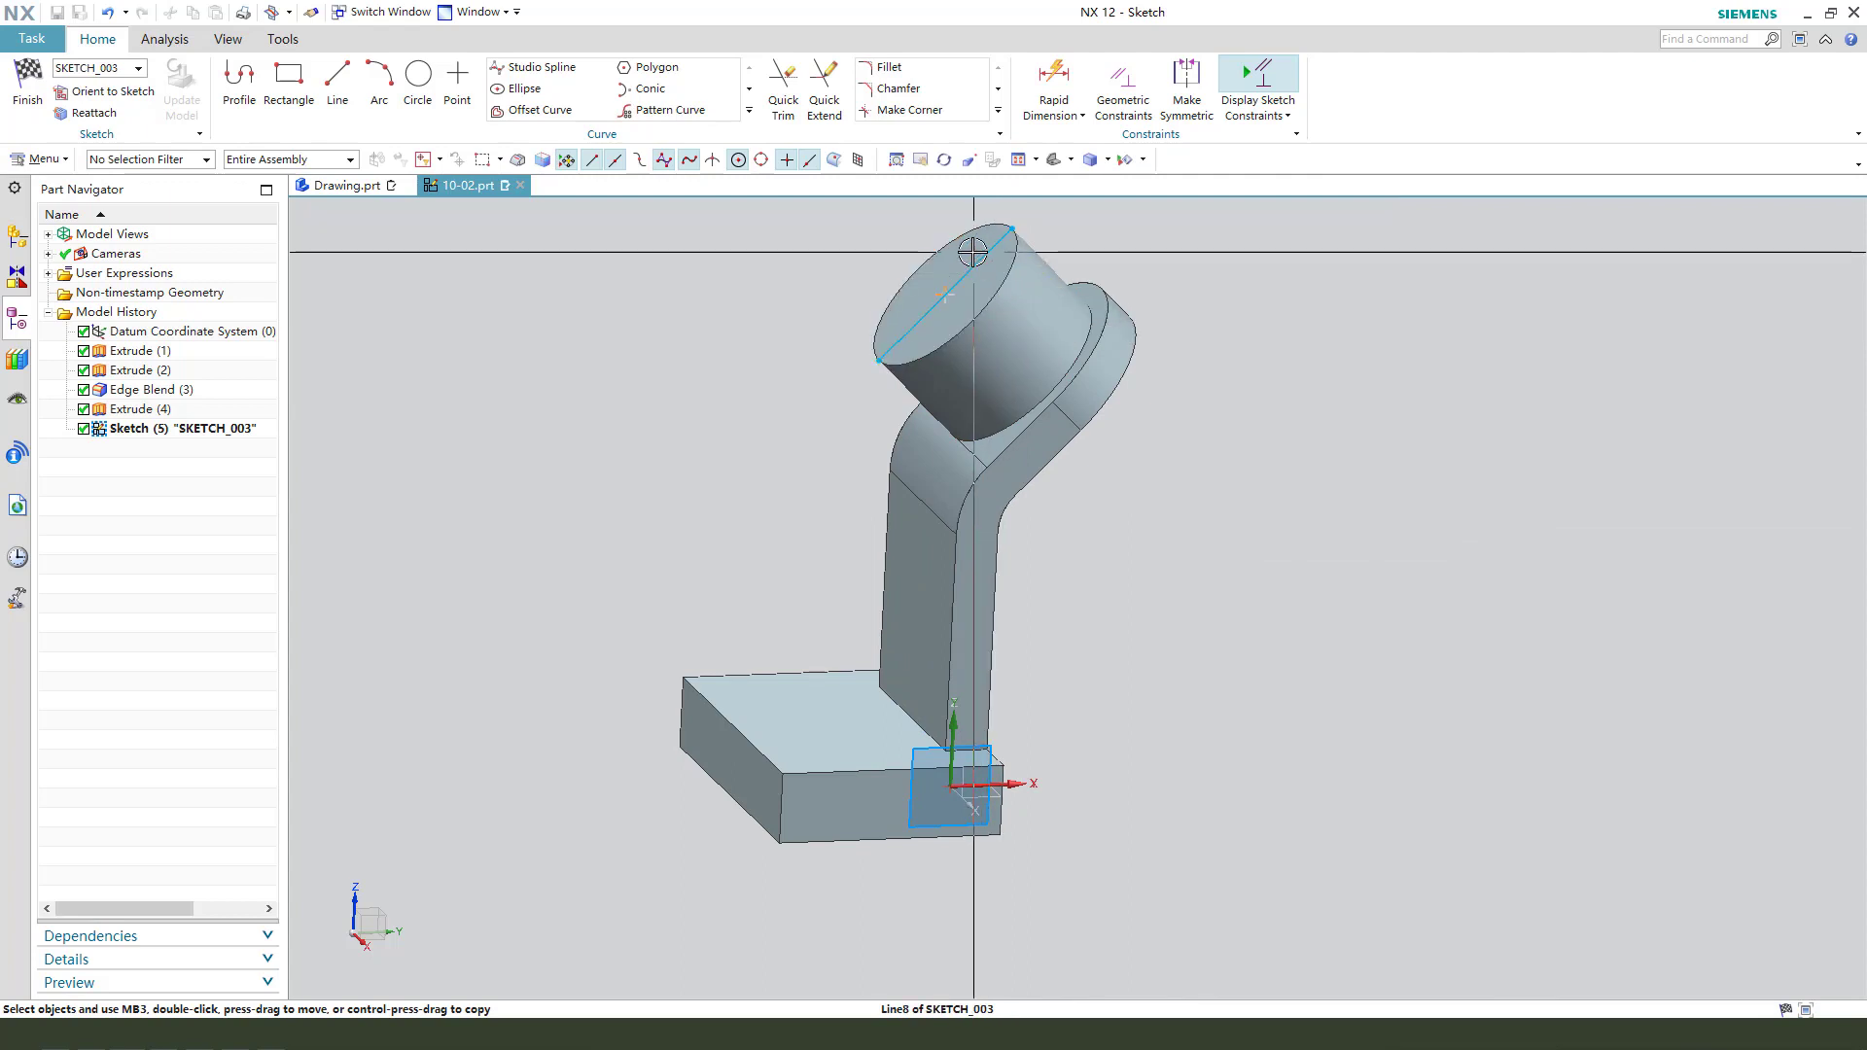
left_click(977, 262)
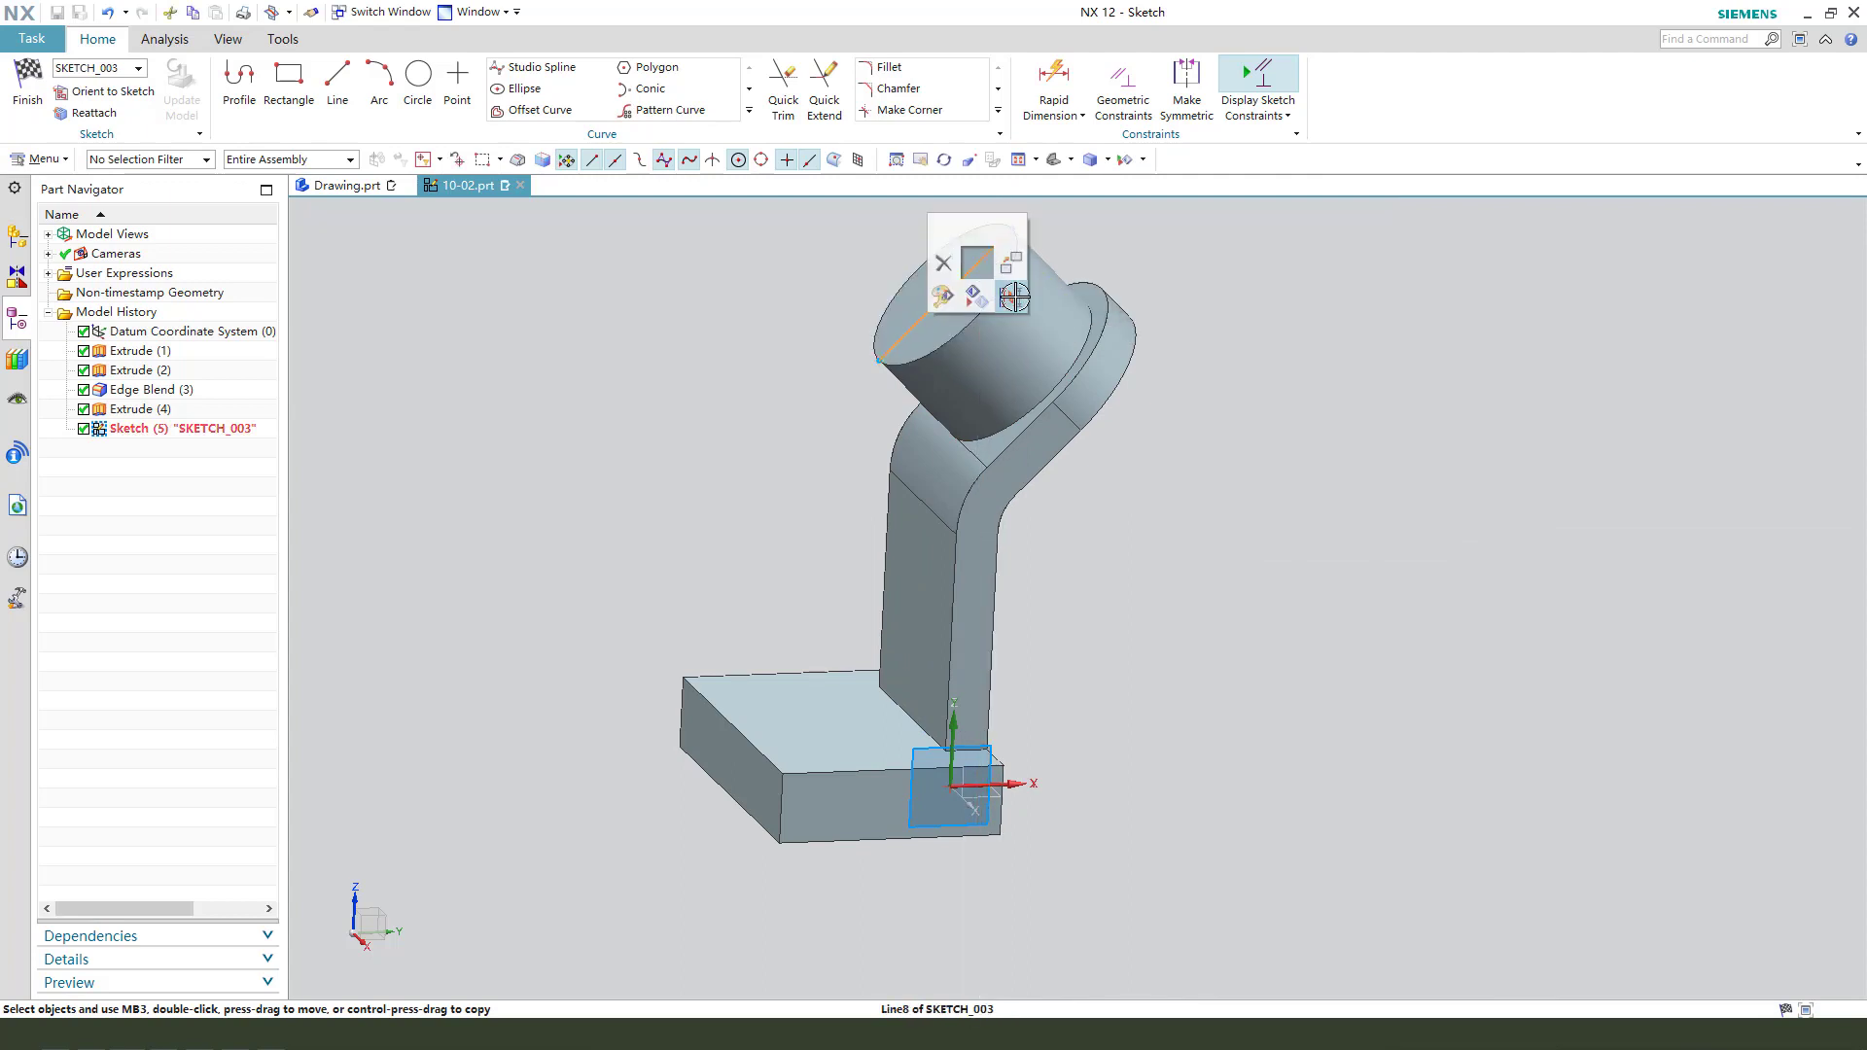
mouse_move(1128, 438)
middle_mouse_down()
mouse_move(1251, 496)
mouse_move(1171, 499)
mouse_move(1109, 467)
middle_mouse_up()
key("F8")
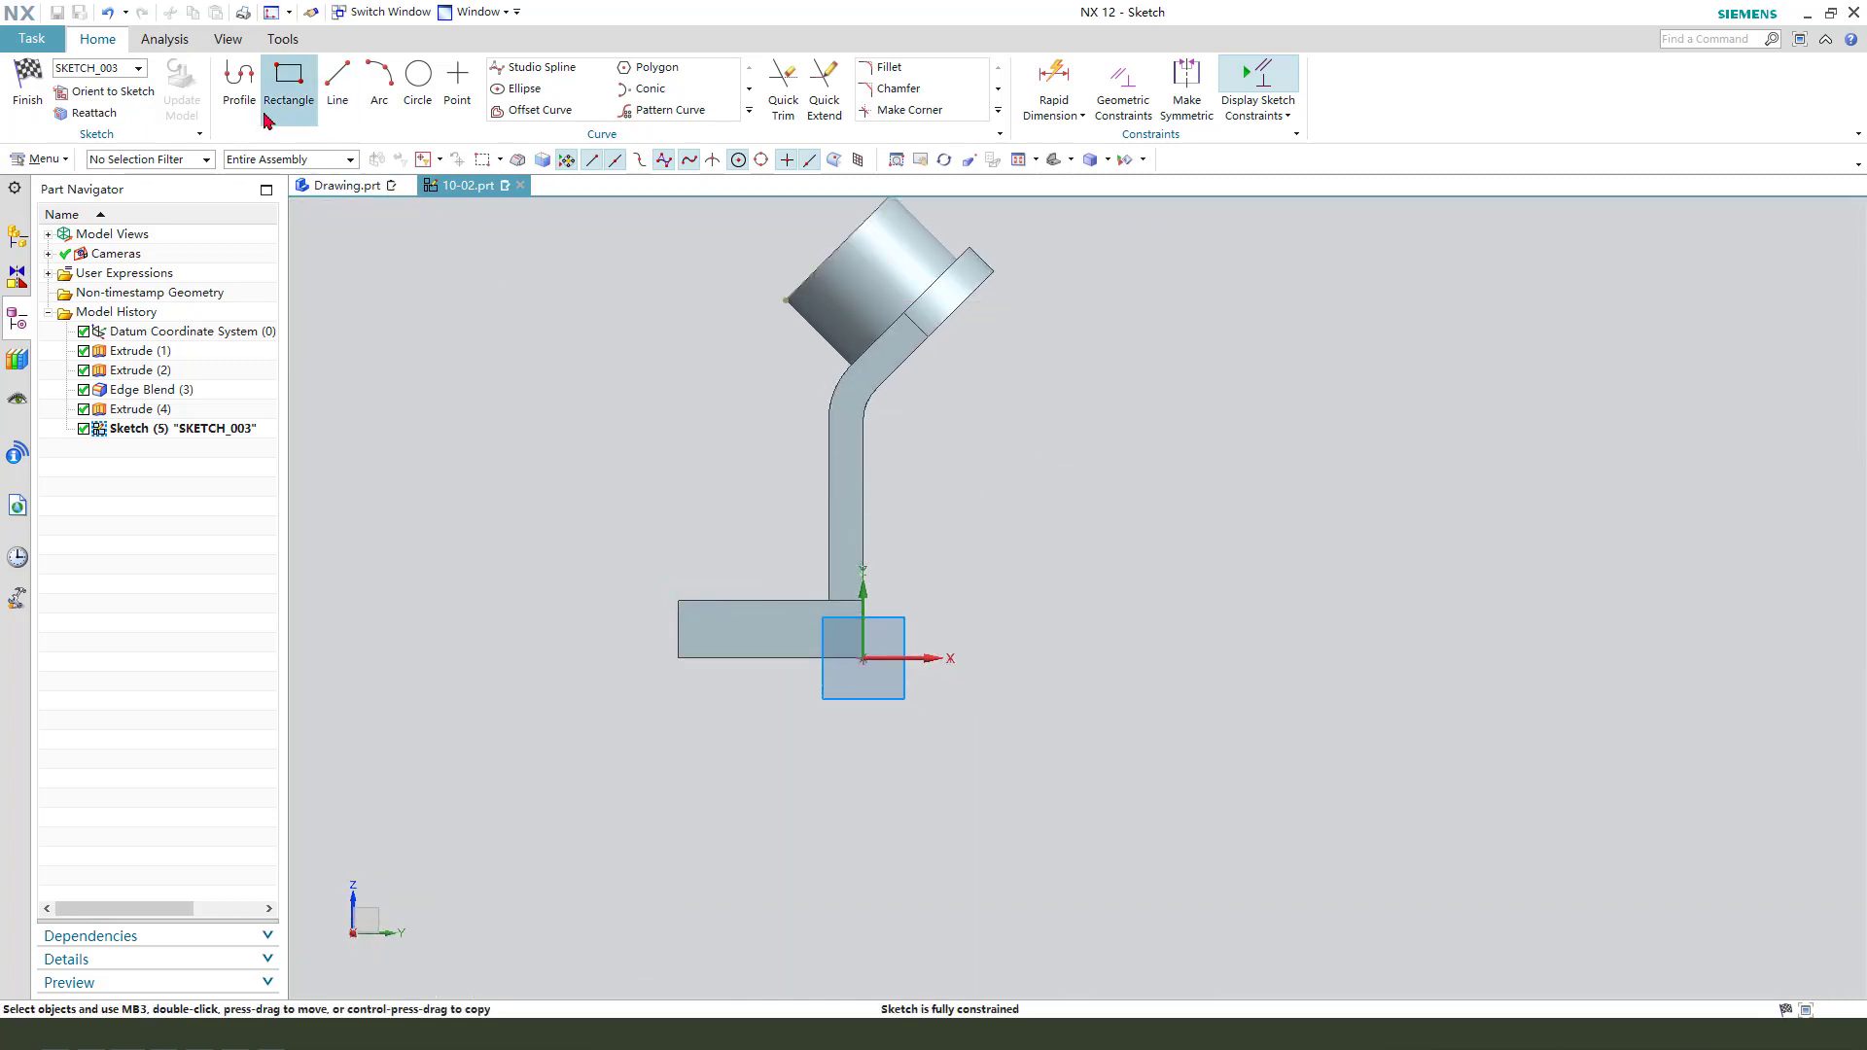
Sketch a profile from inside the boss: a 23 mm line sloping down at 225°, followed by a tangent arc about 34.5 mm in radius.
left_click(241, 92)
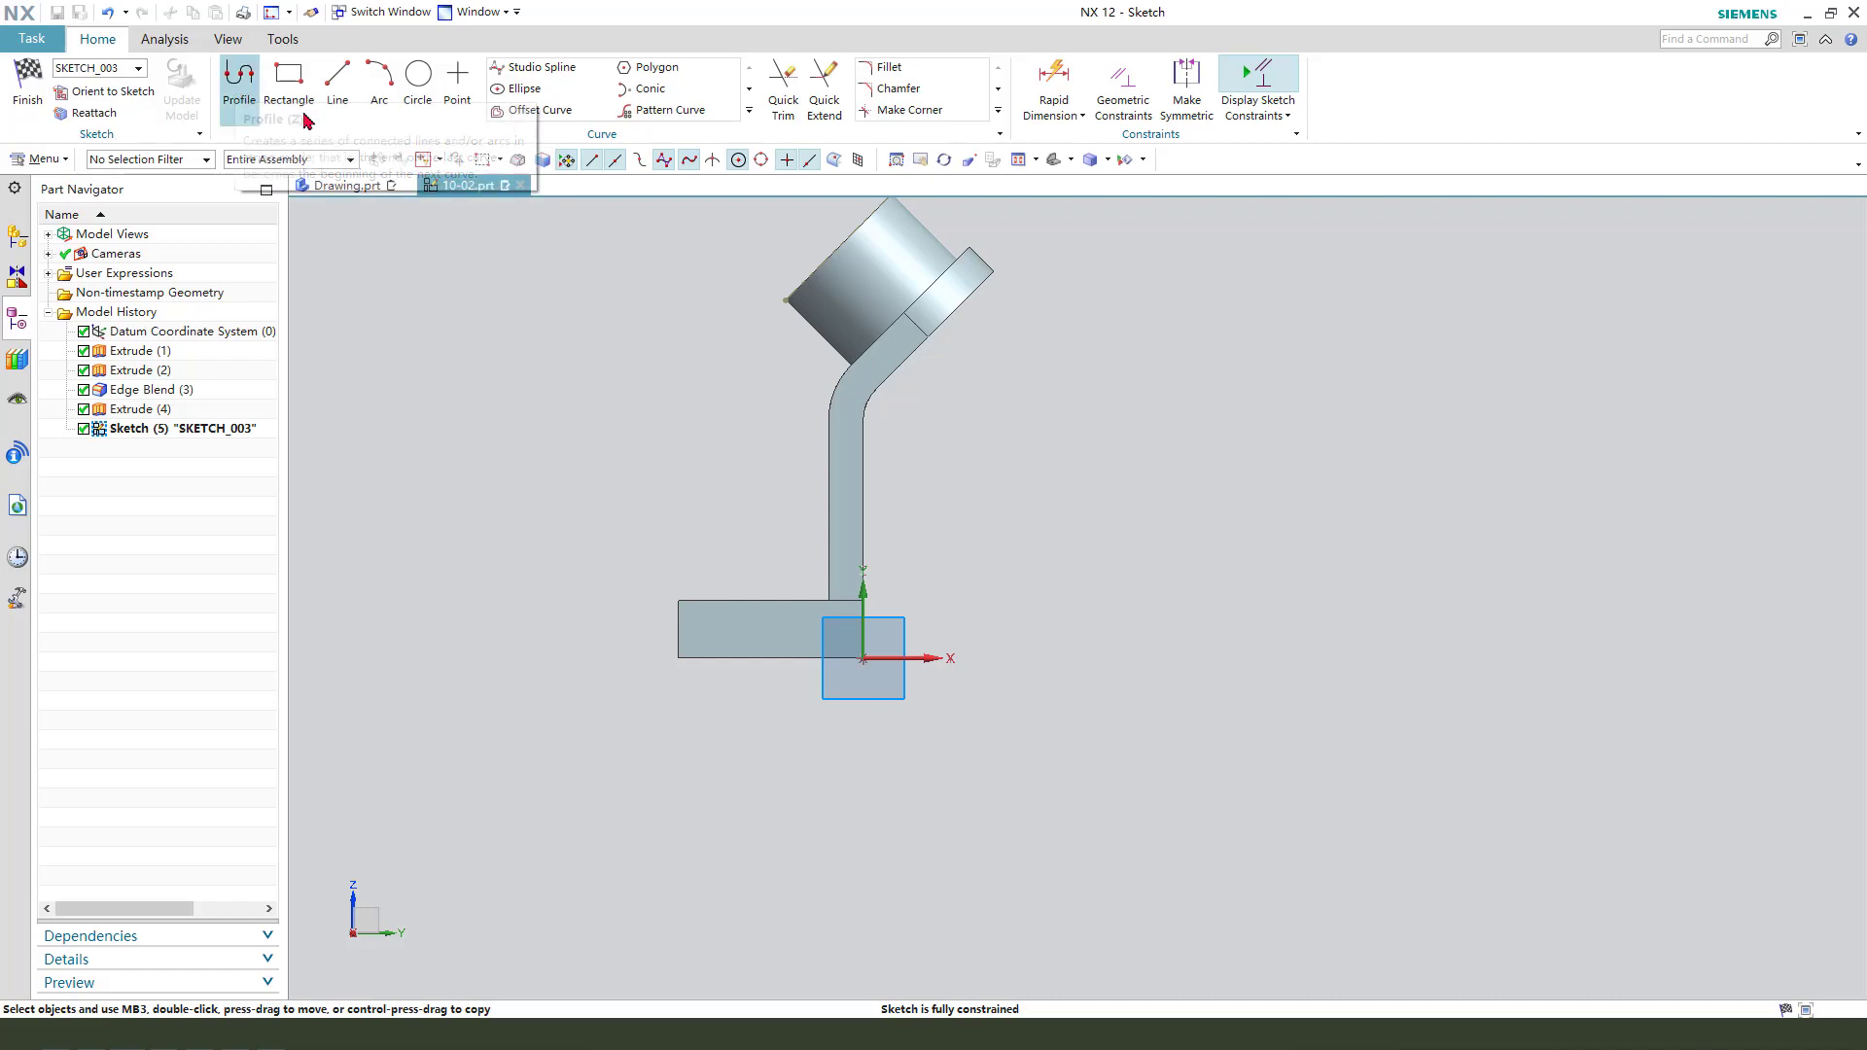
scroll(783, 323, "up", 3)
left_click(834, 292)
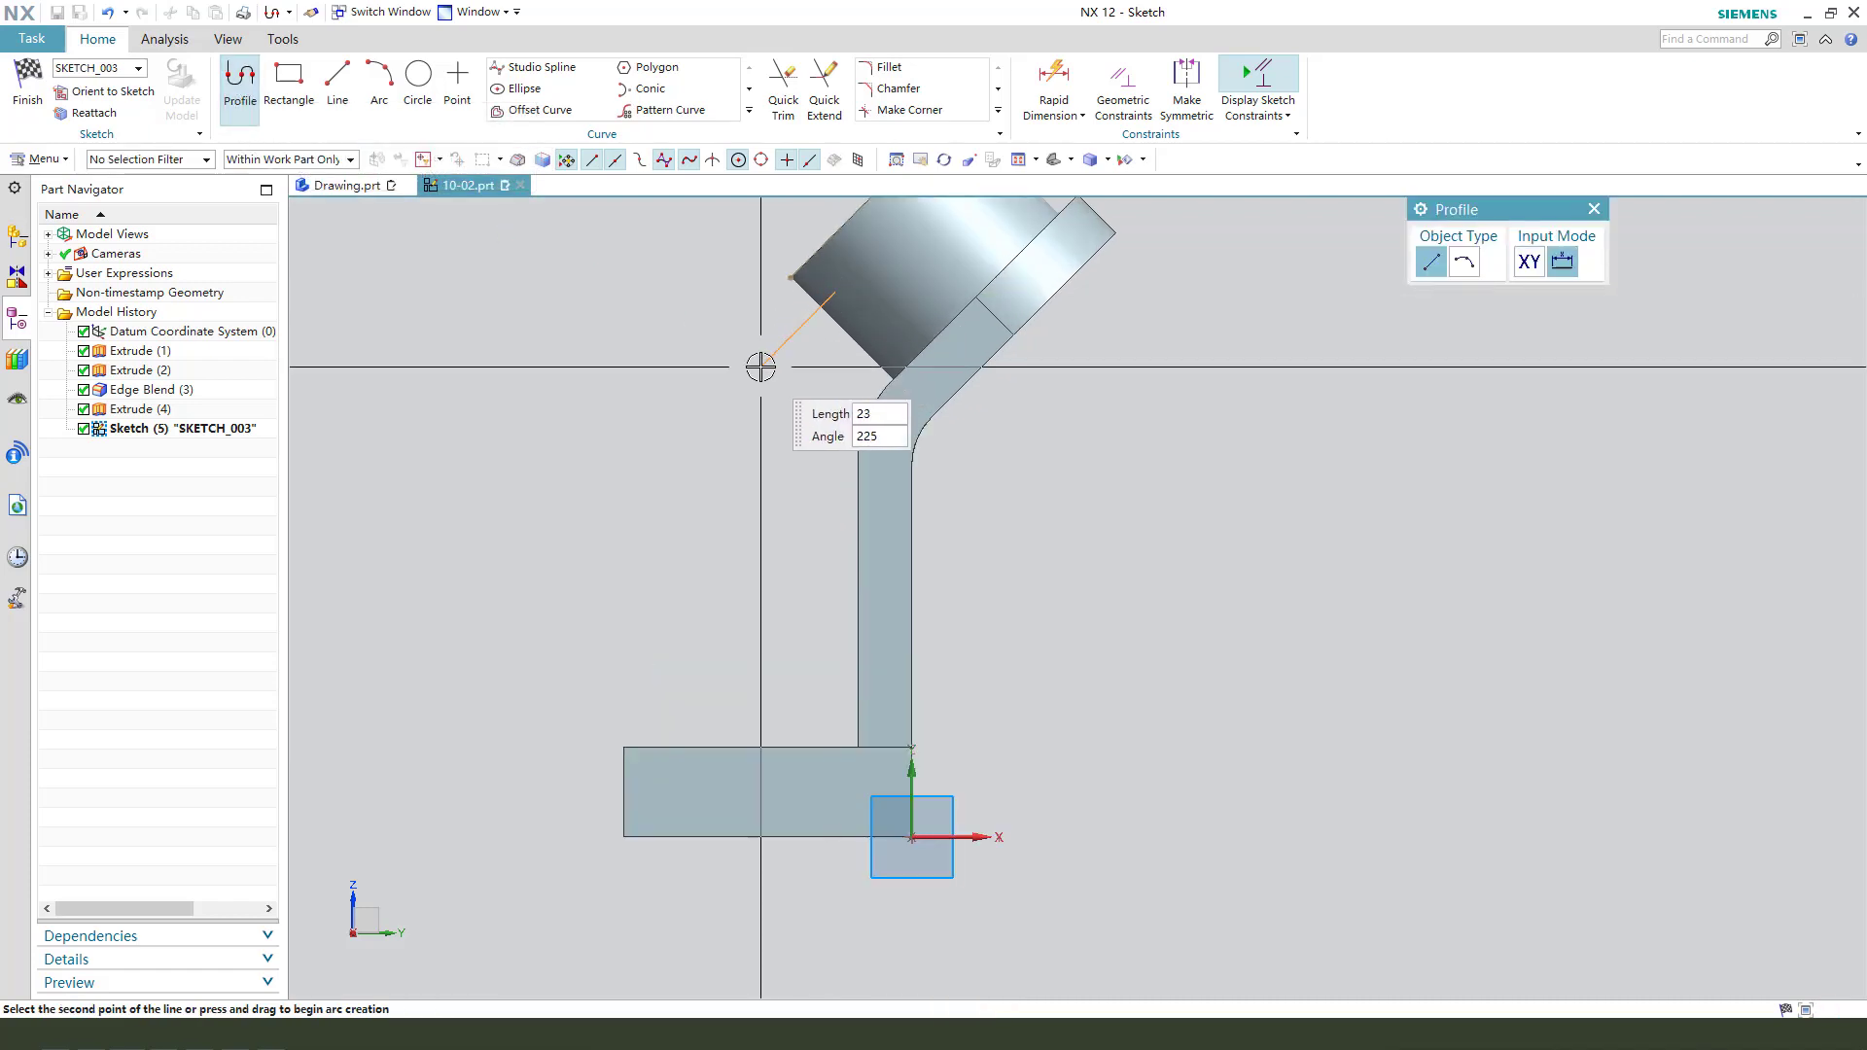
scroll(762, 367, "down", 1)
left_click(762, 363)
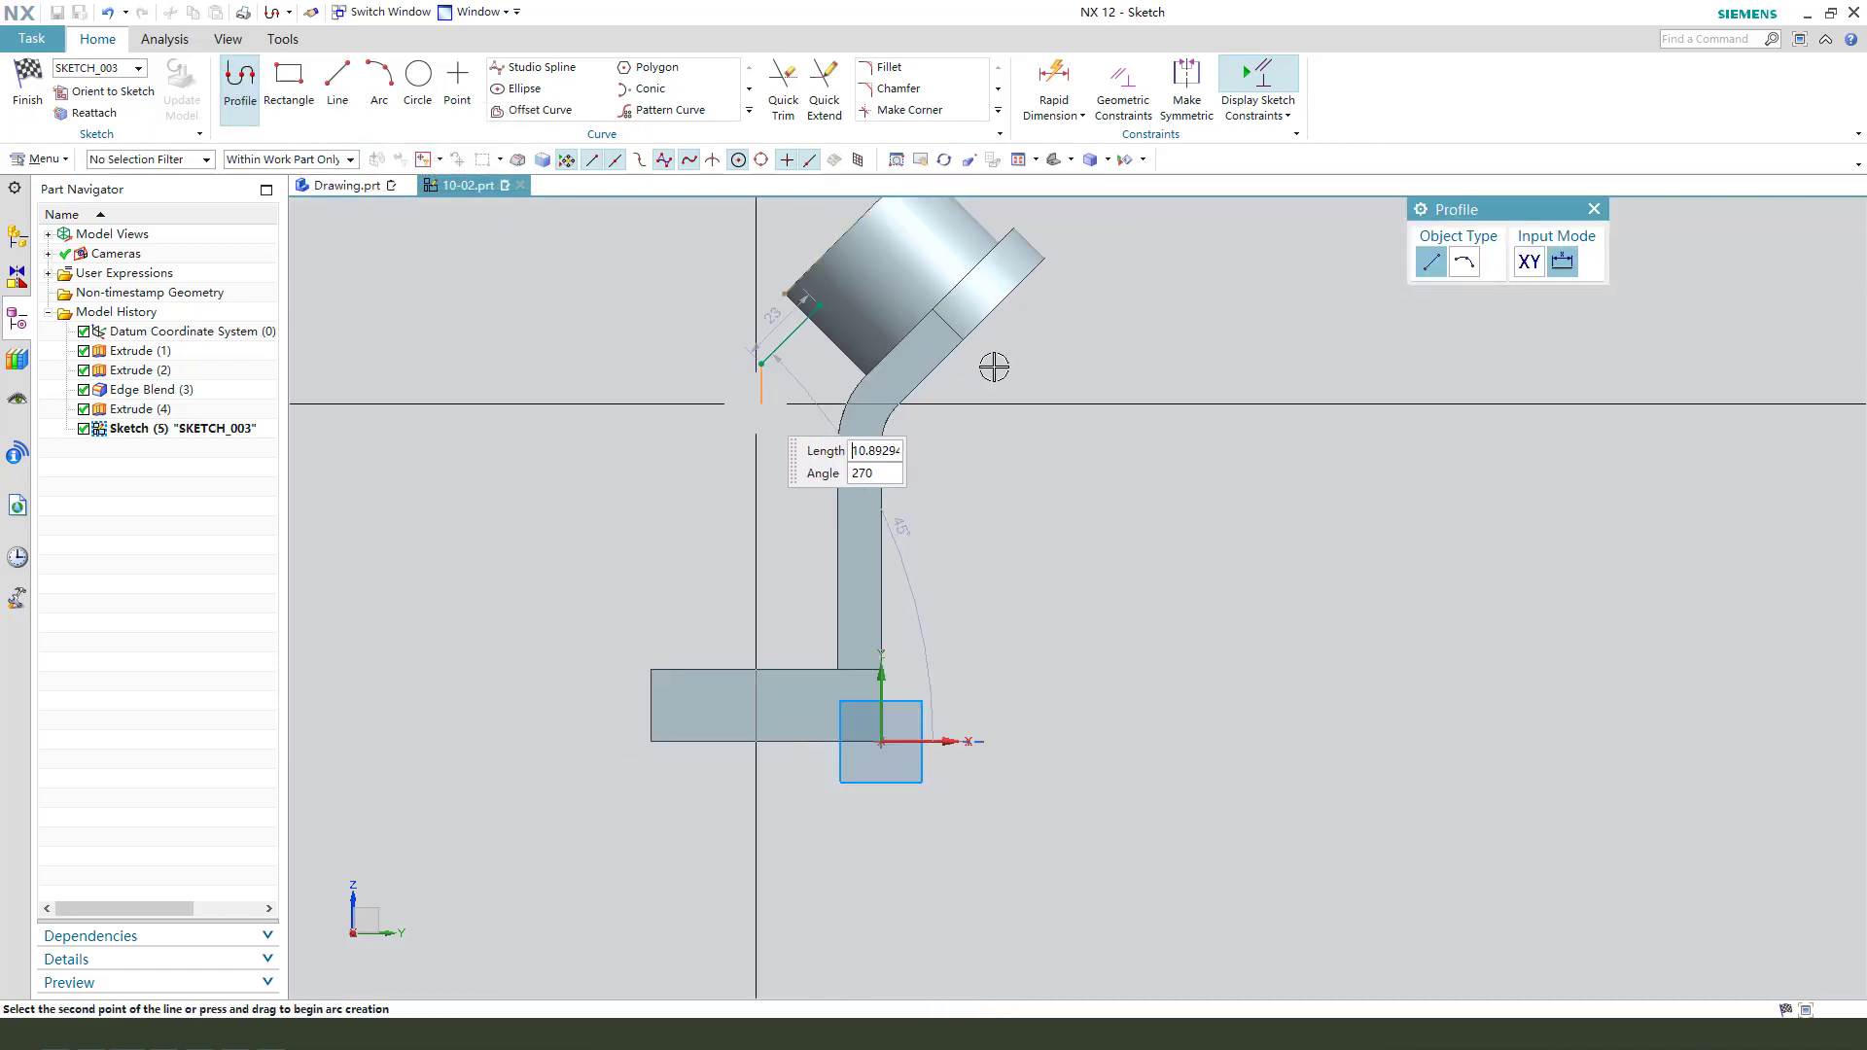
left_click(1465, 261)
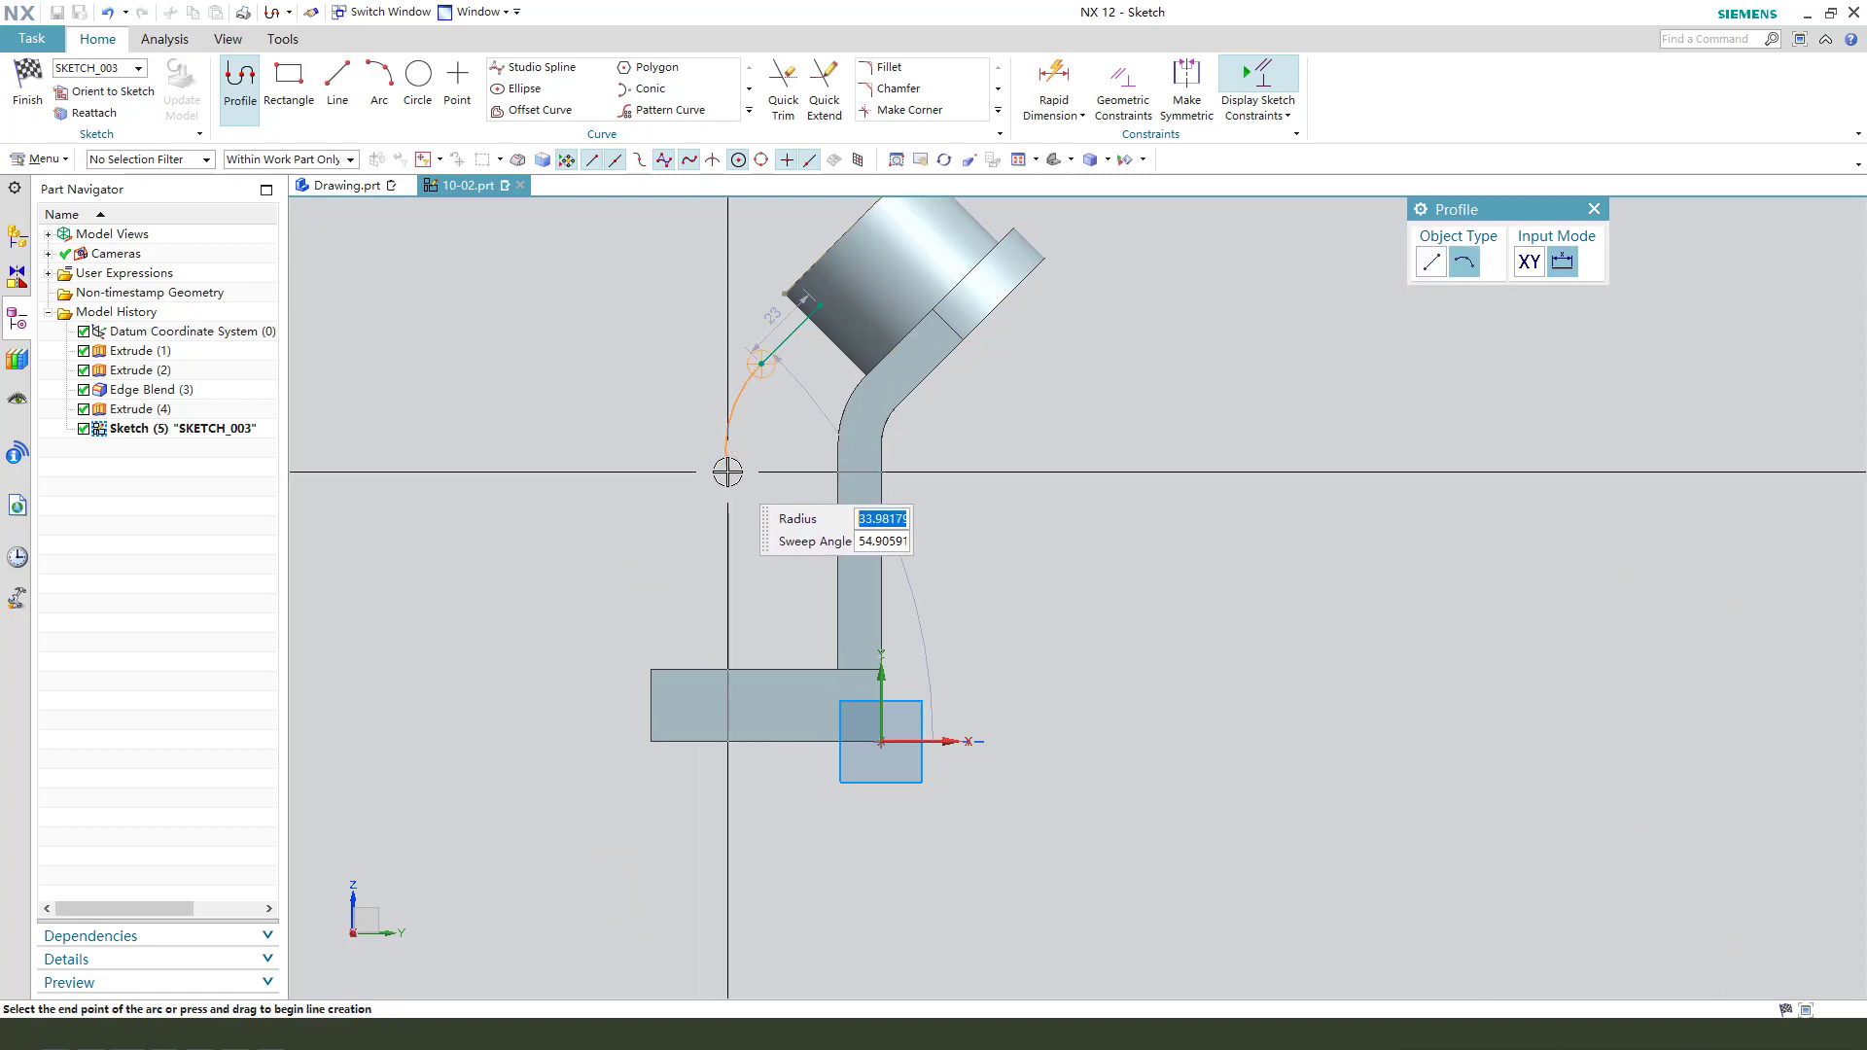
left_click(724, 476)
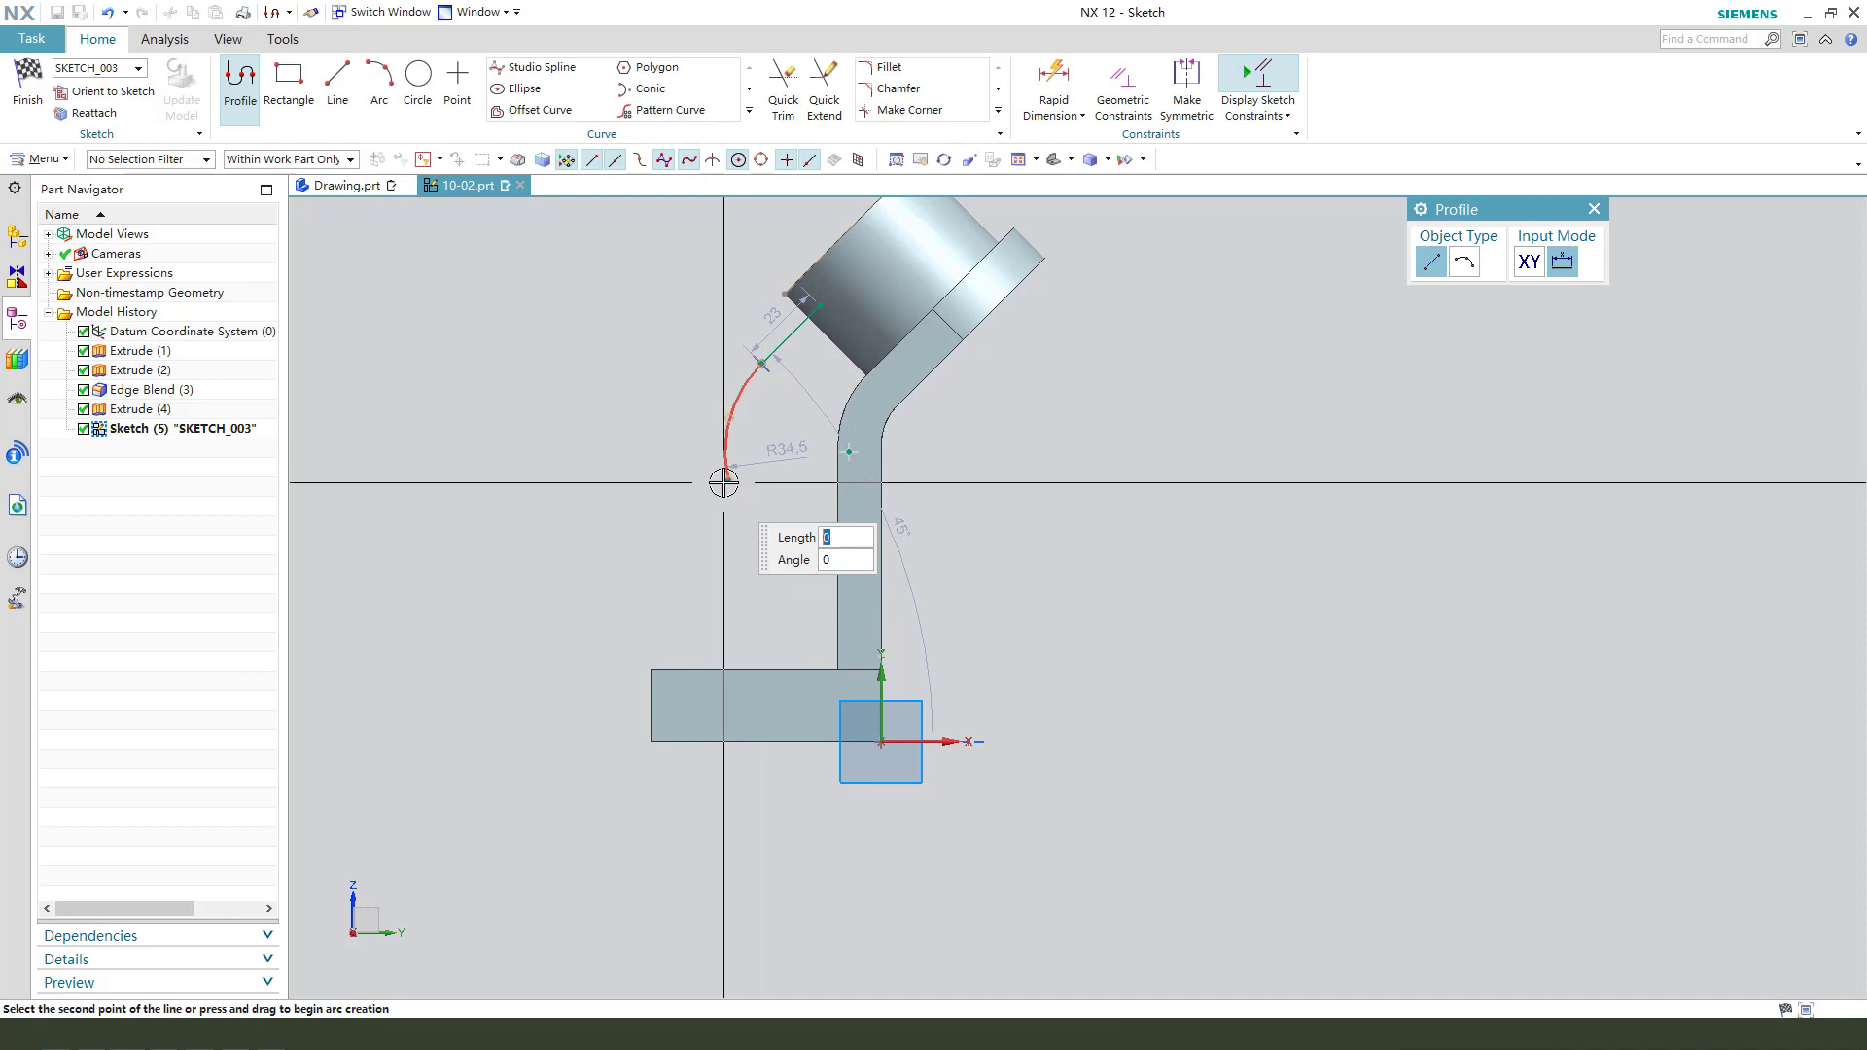
left_click(1464, 262)
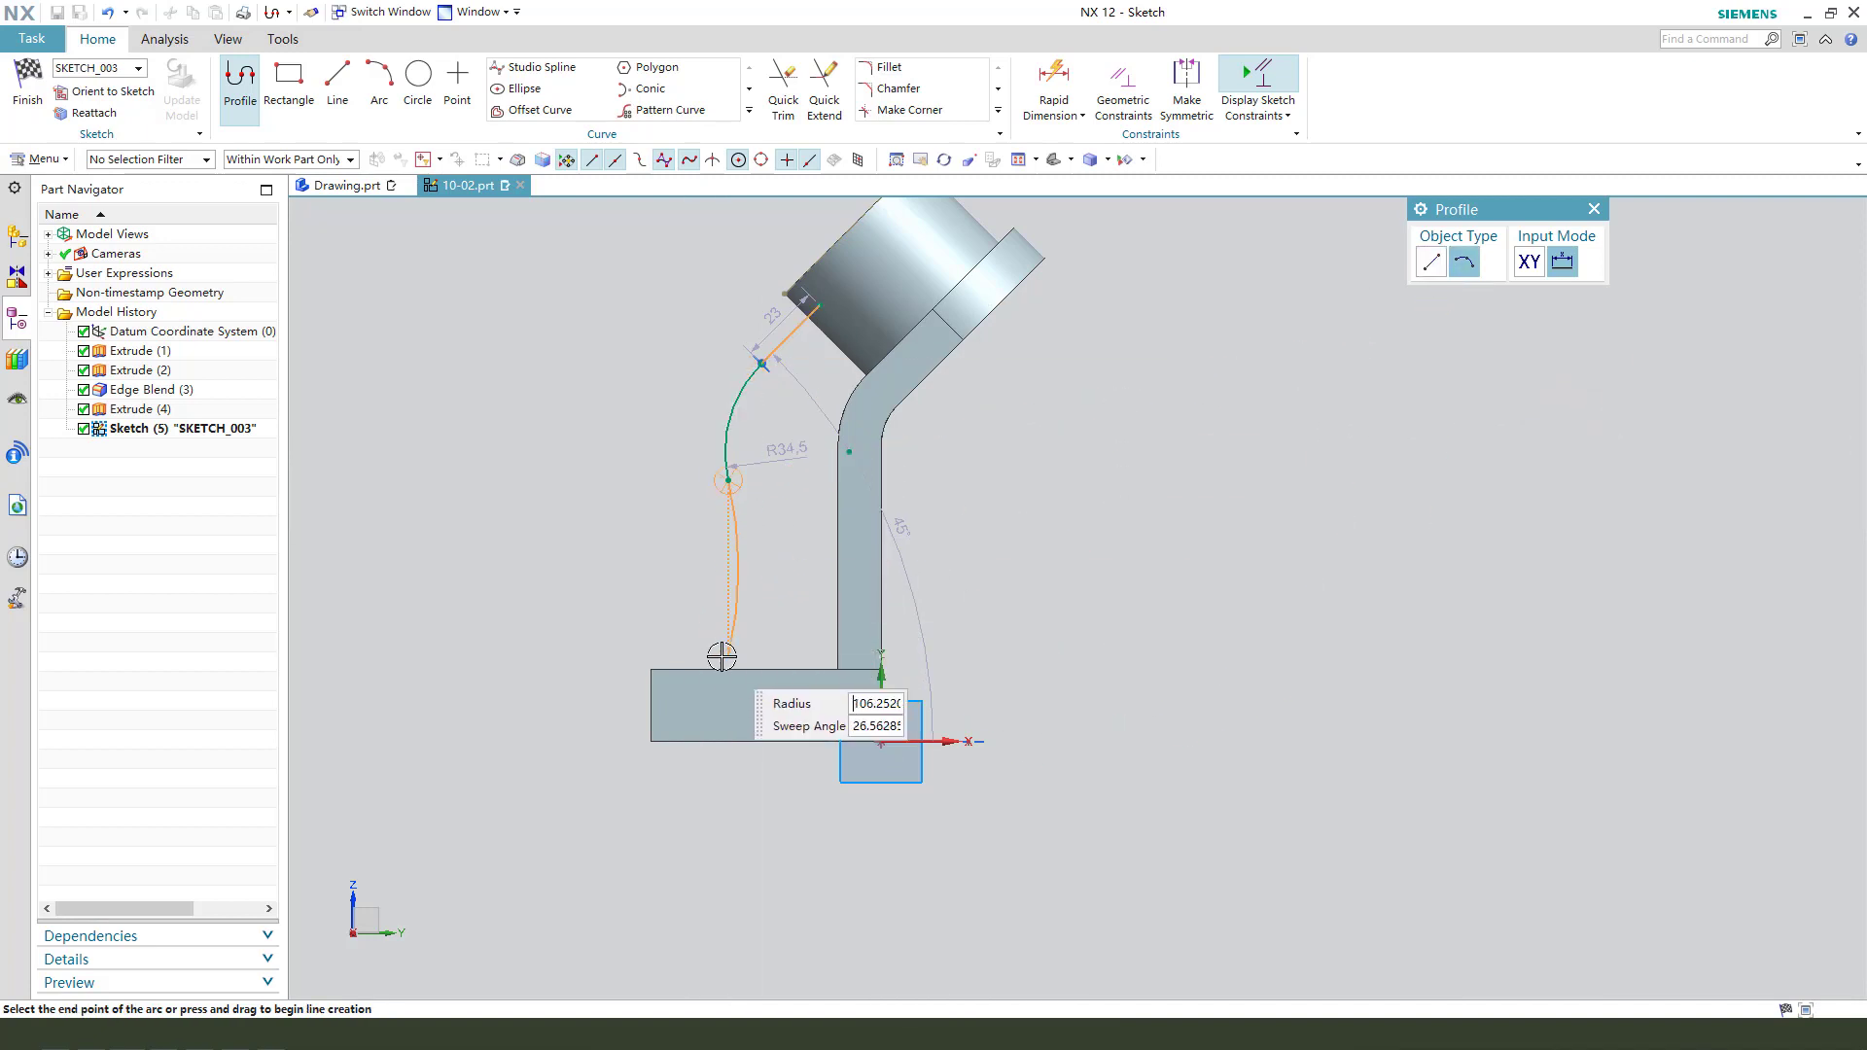
left_click(650, 669)
key("Escape")
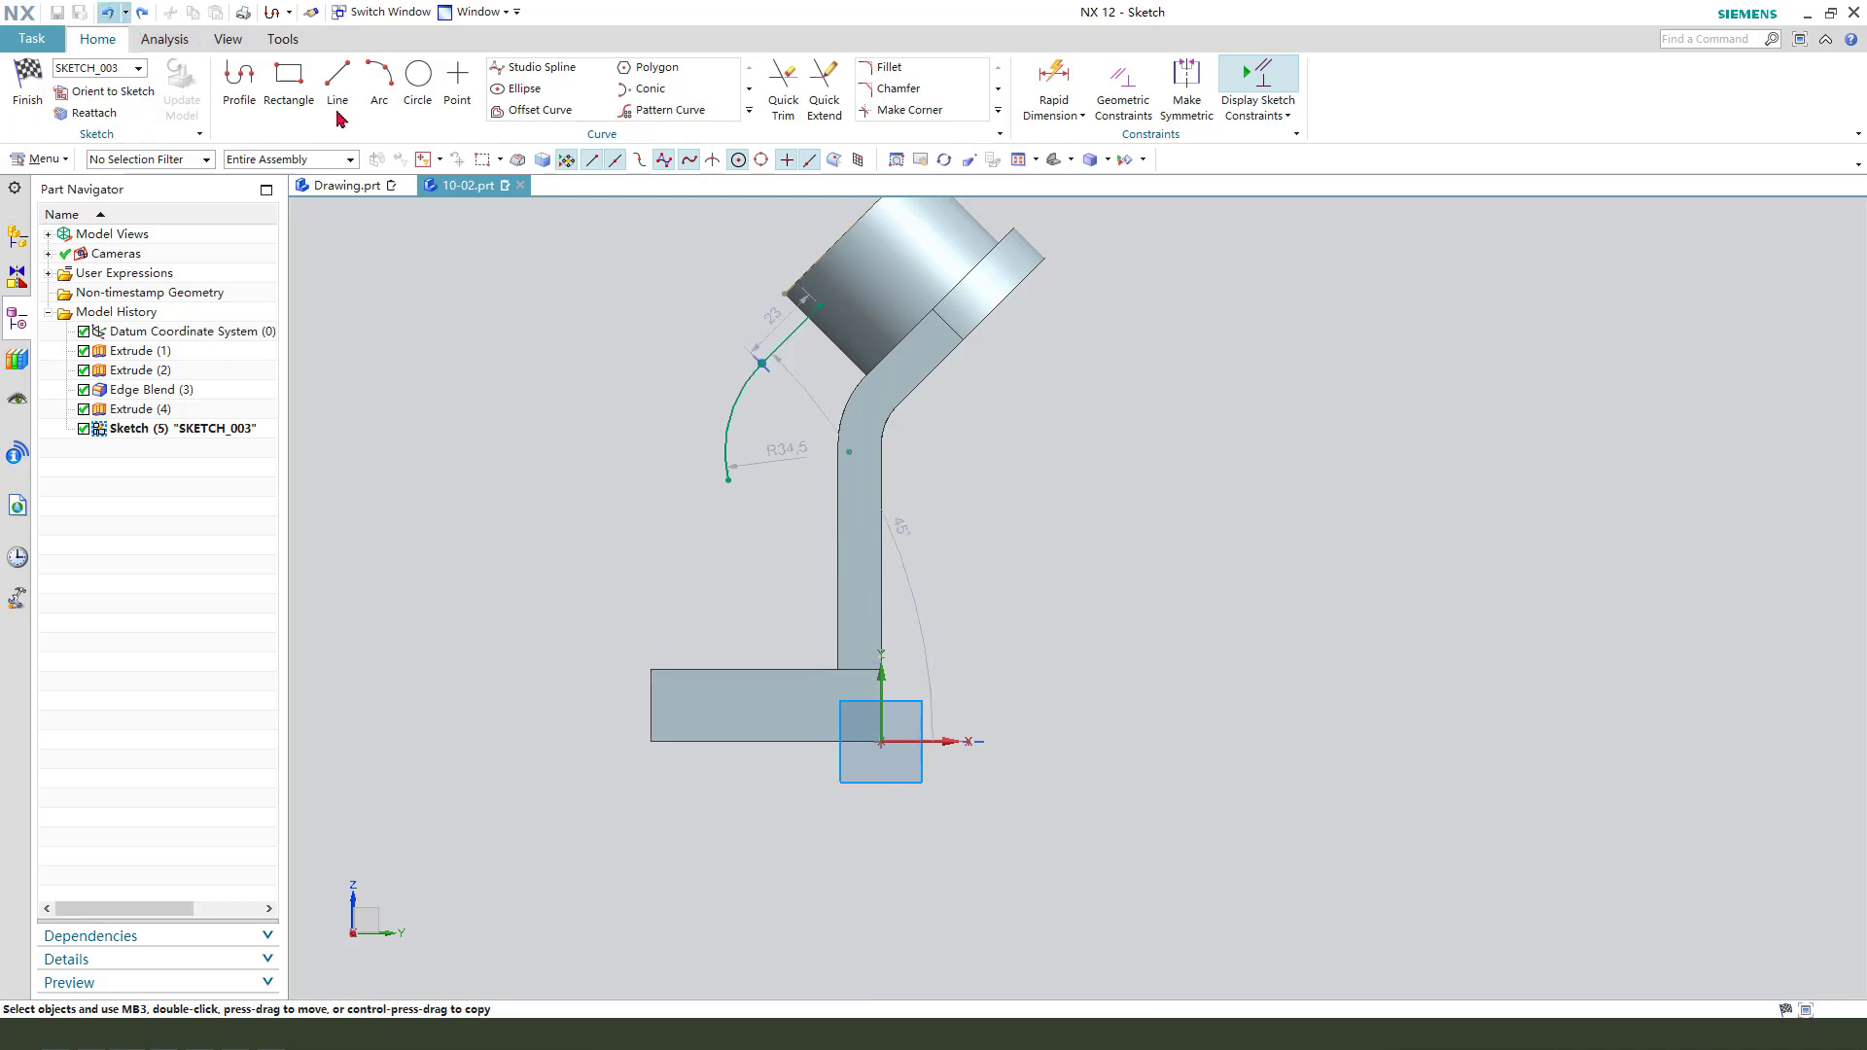
Draw an arc about 54 mm in radius from the profile's lower end to the base plate's upper outer corner.
left_click(380, 78)
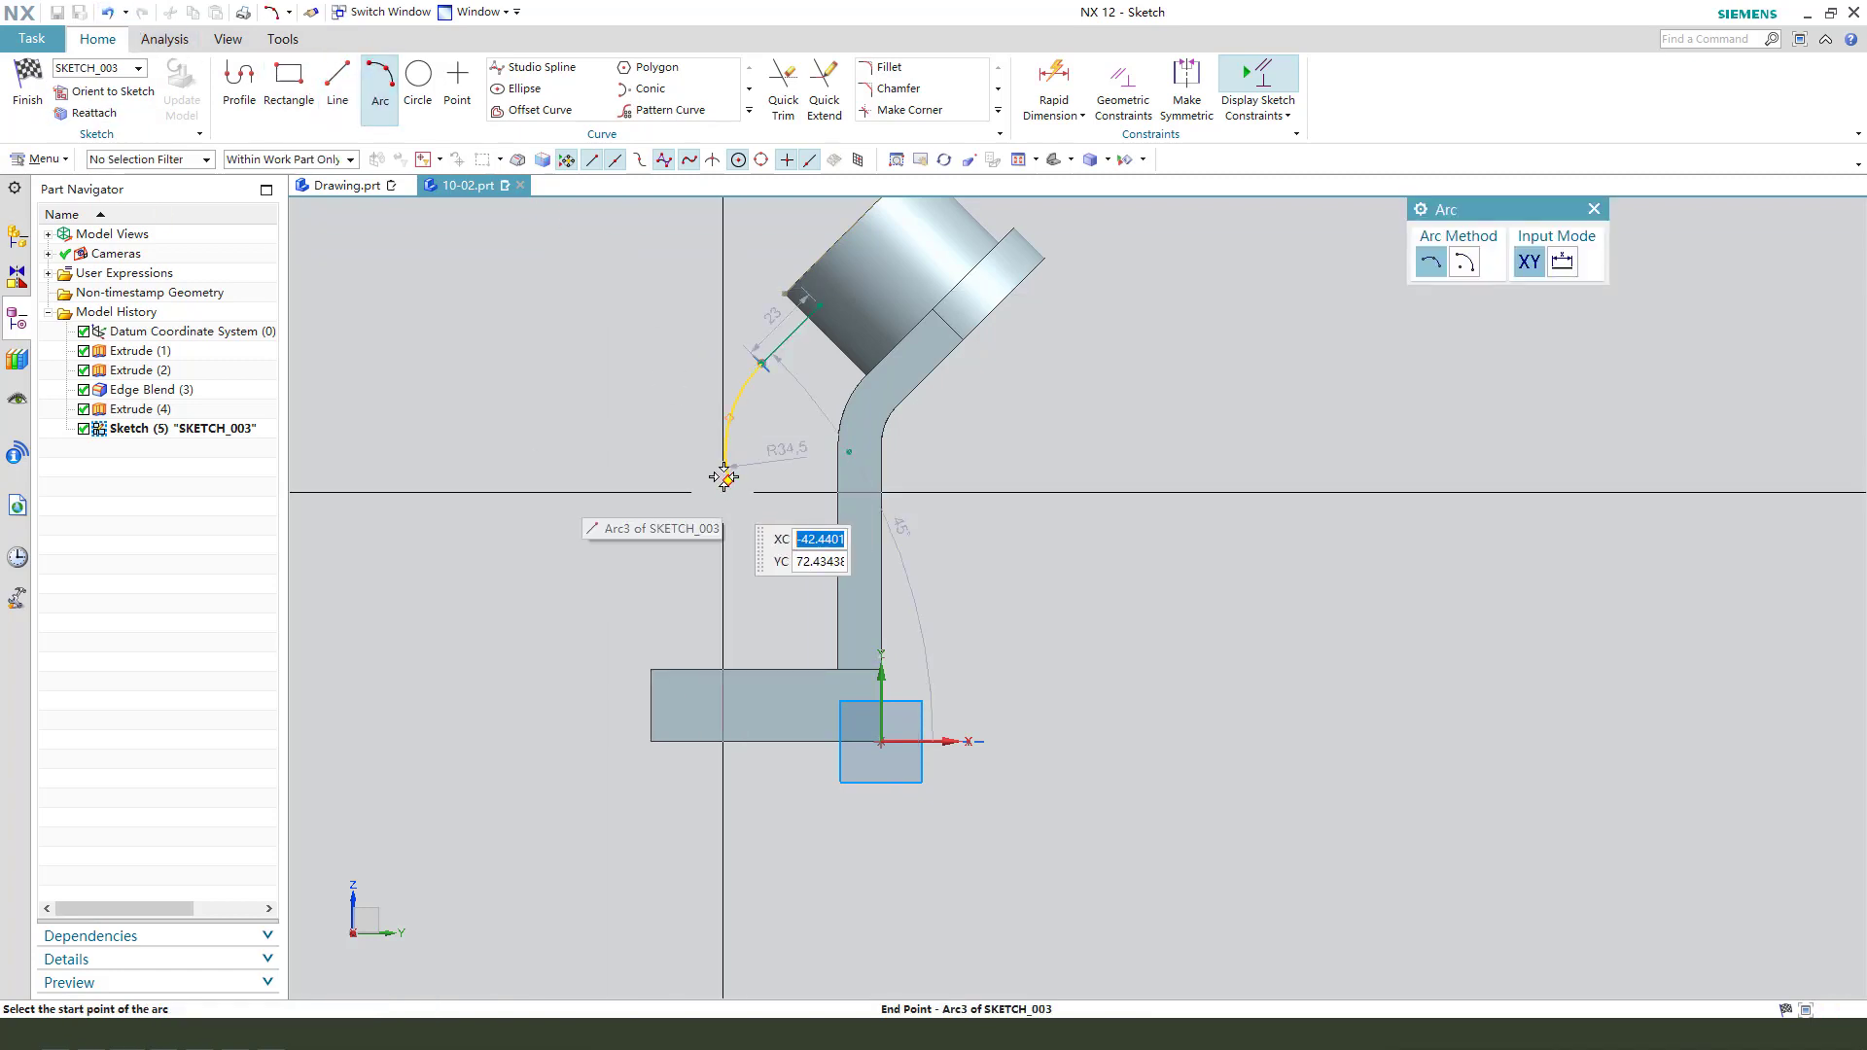
left_click(728, 479)
left_click(649, 665)
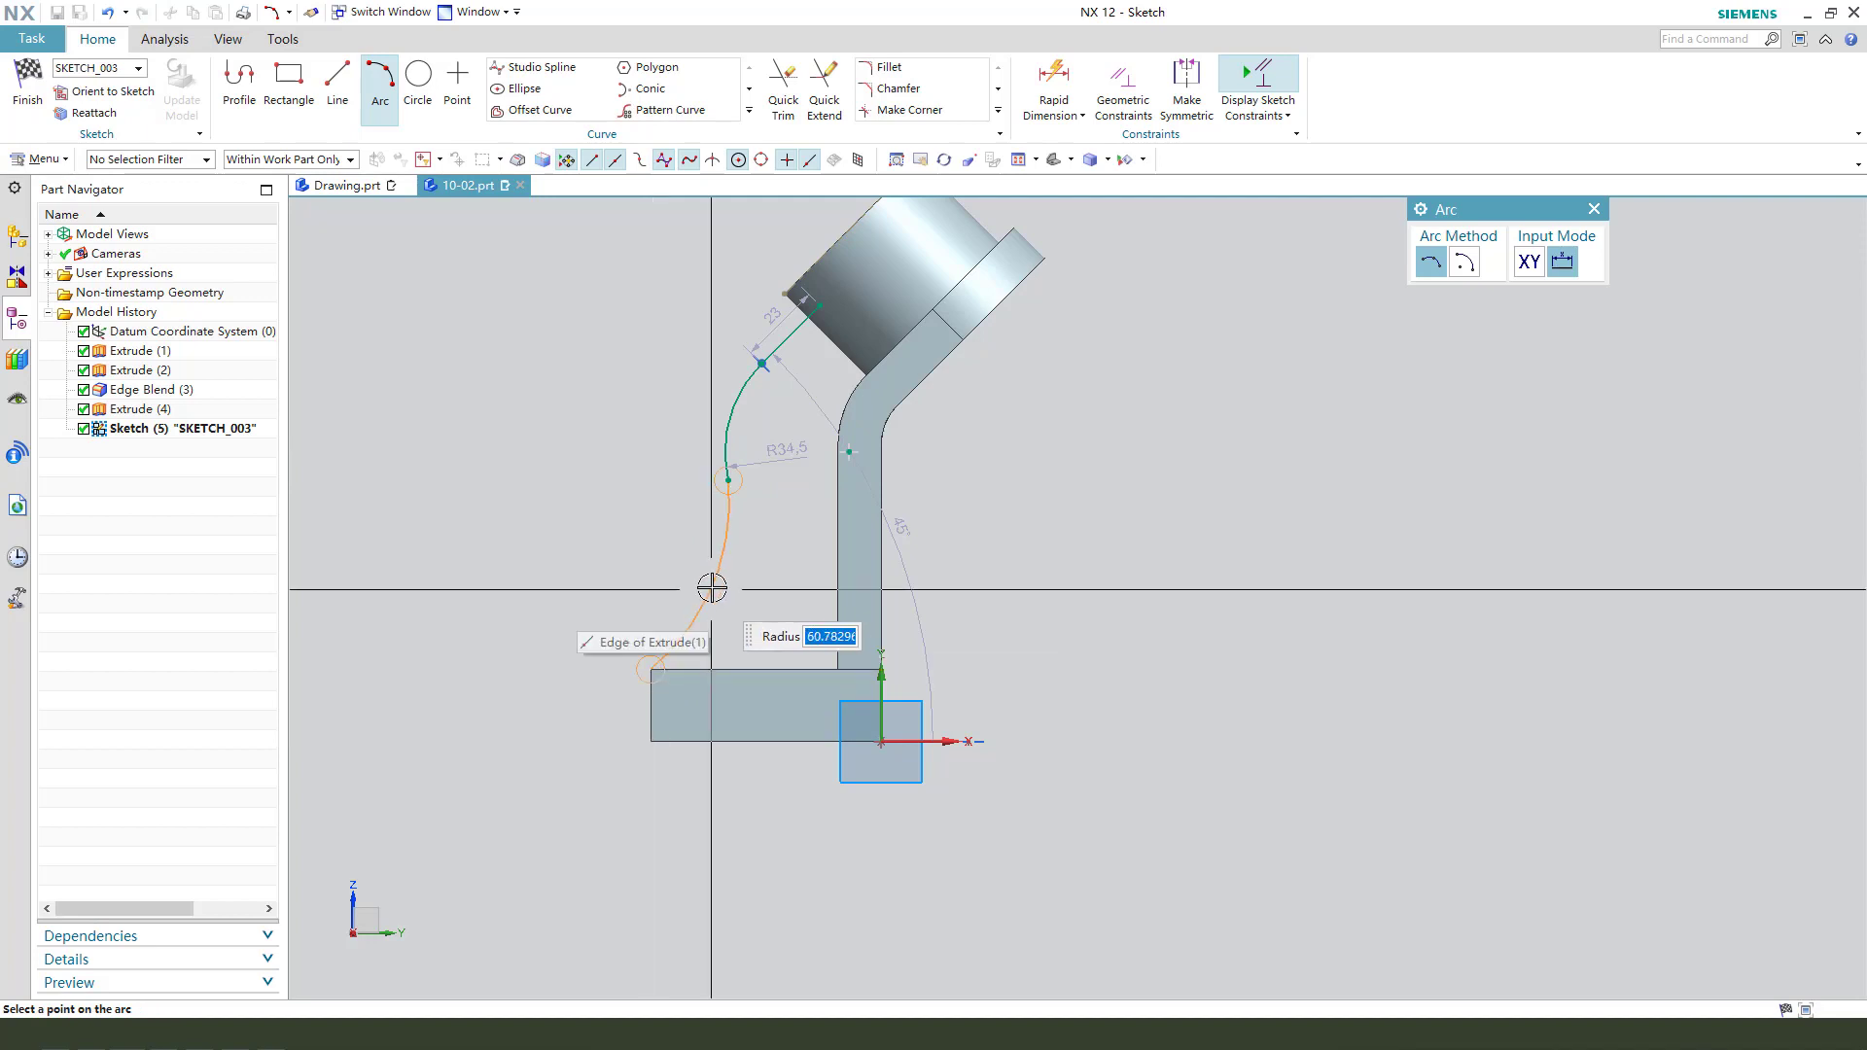
left_click(713, 584)
key("Escape")
scroll(744, 498, "up", 2)
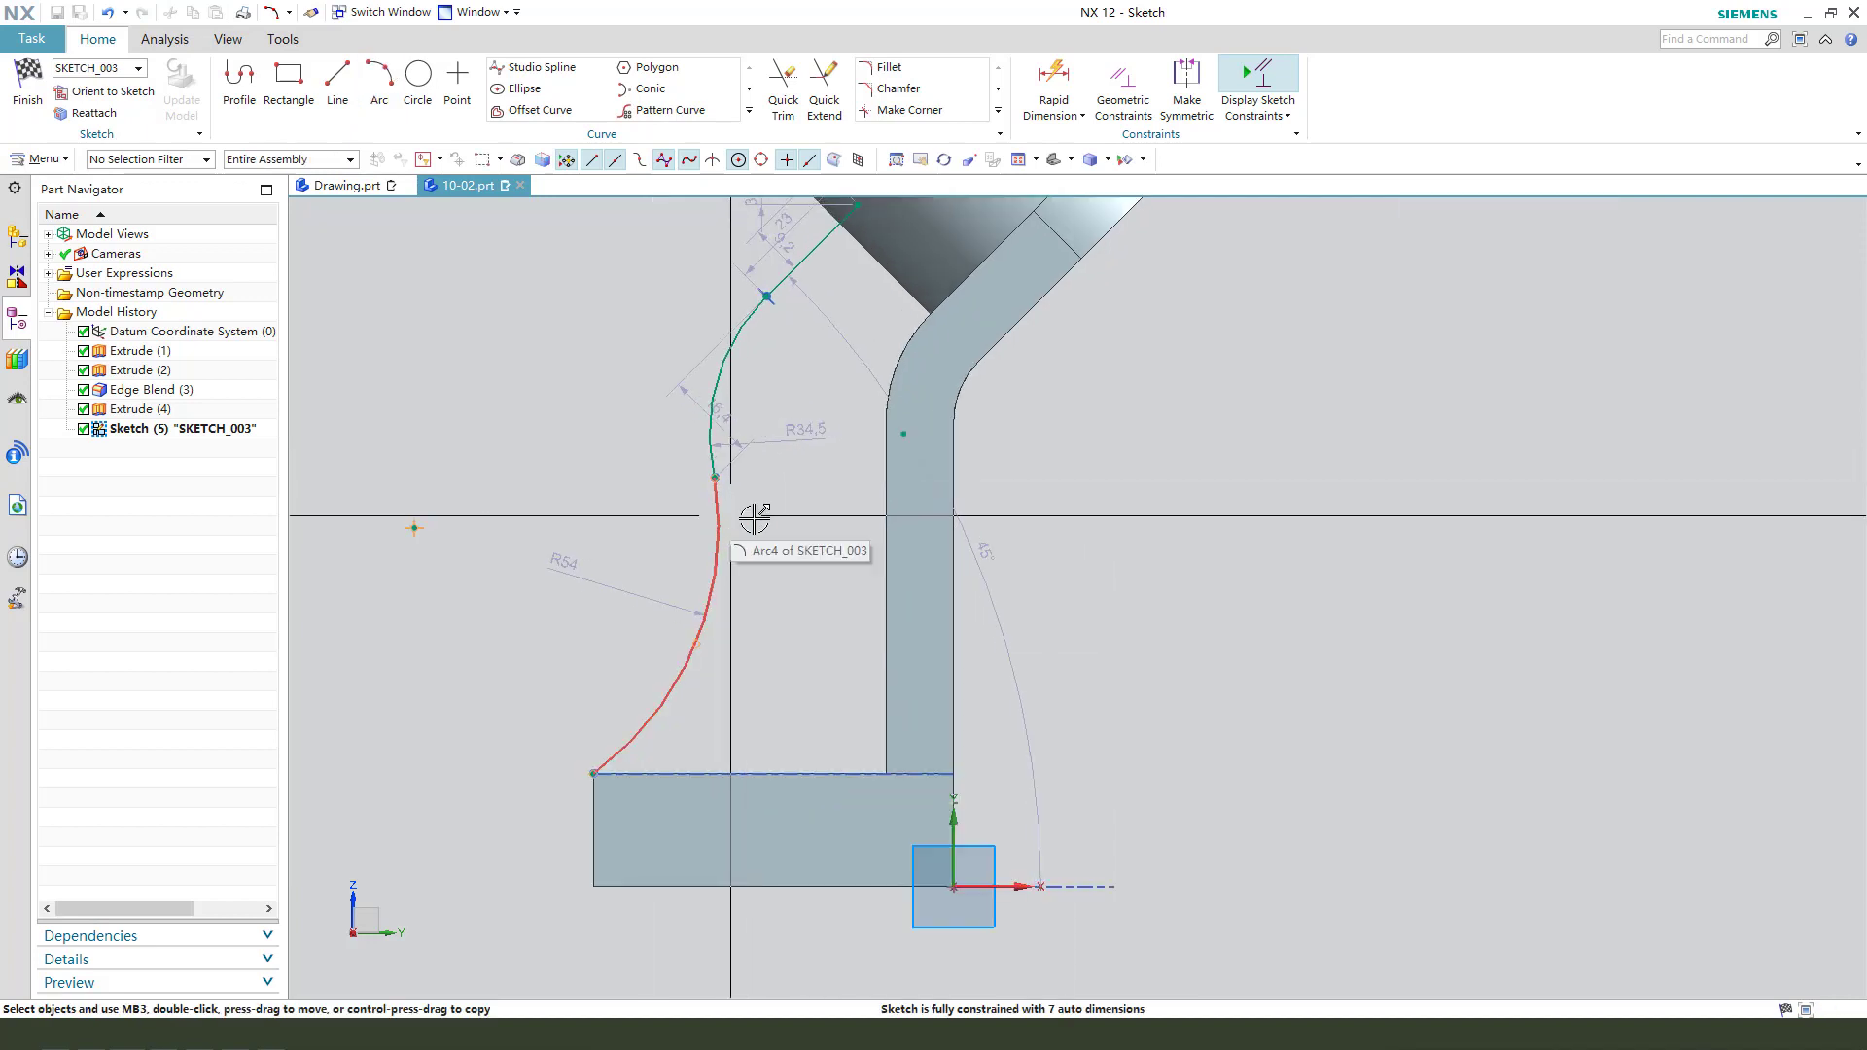
left_click(727, 505)
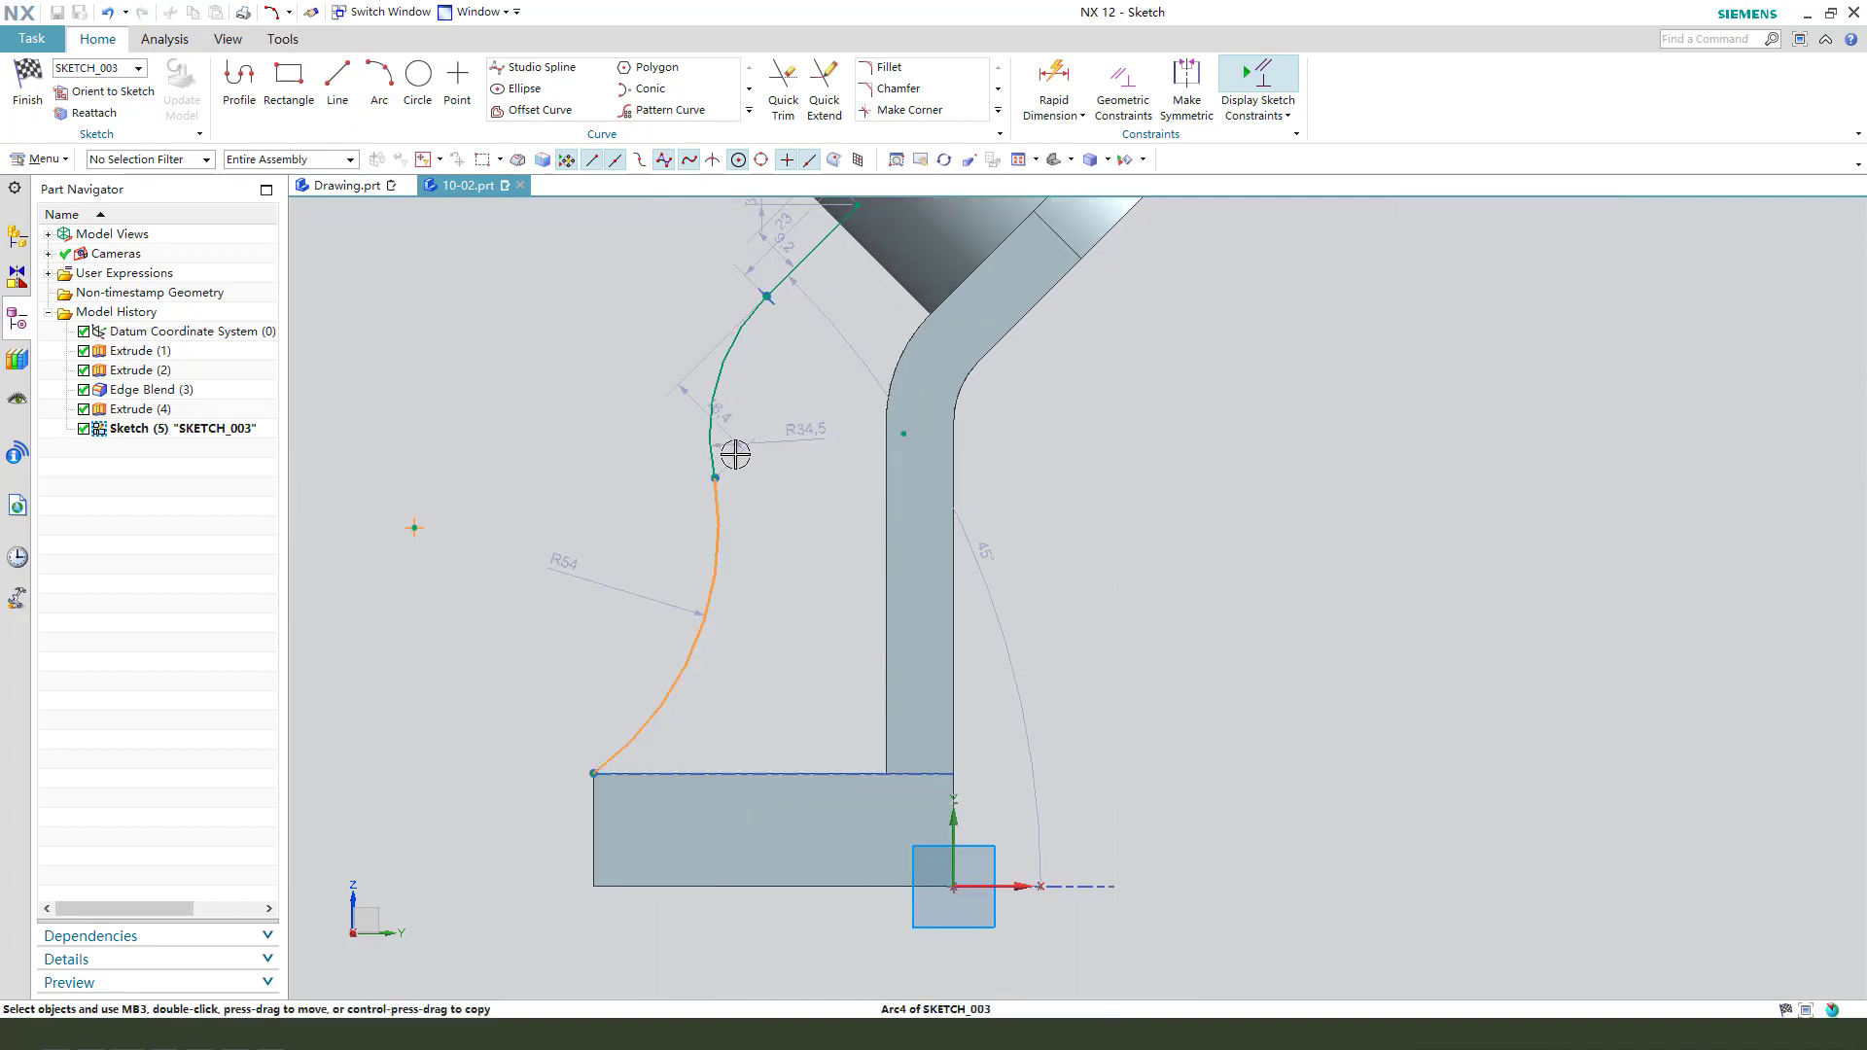
left_click(724, 378)
key("Escape")
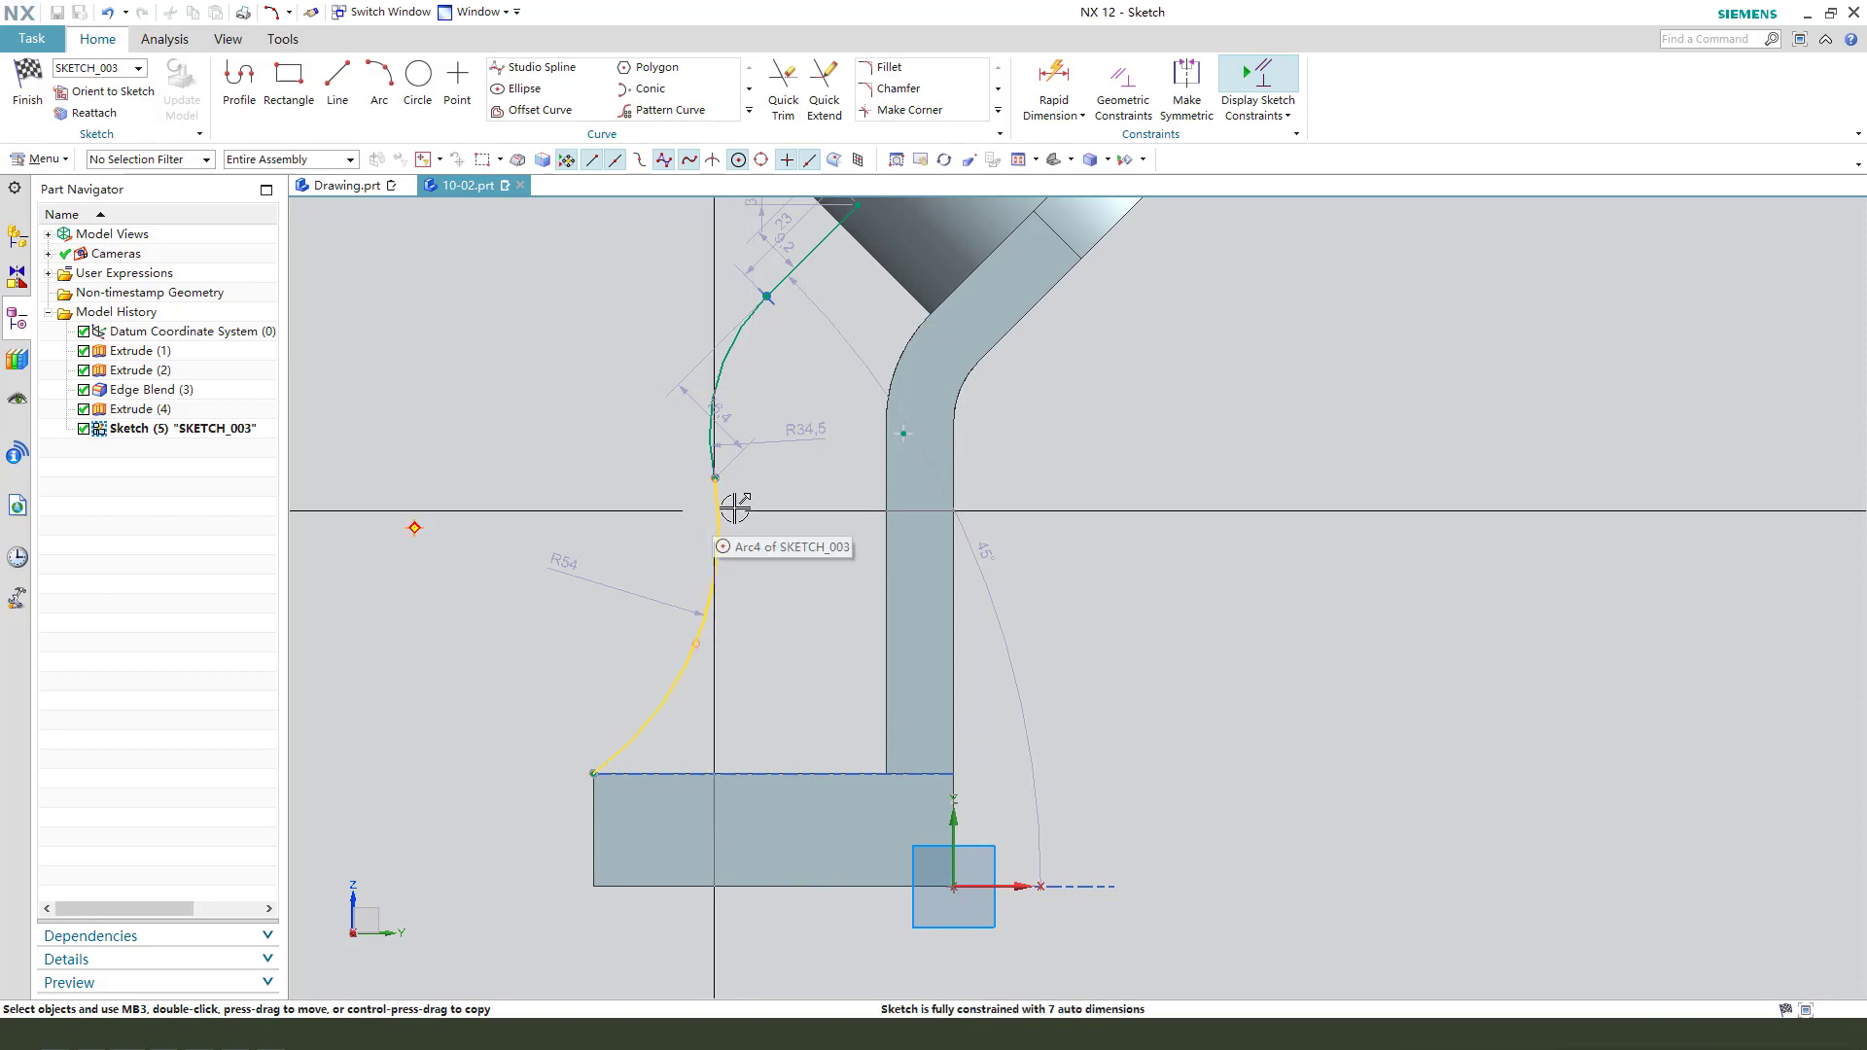
Constrain the two connected arcs tangent to each other.
scroll(735, 507, "down", 2)
left_click(716, 495)
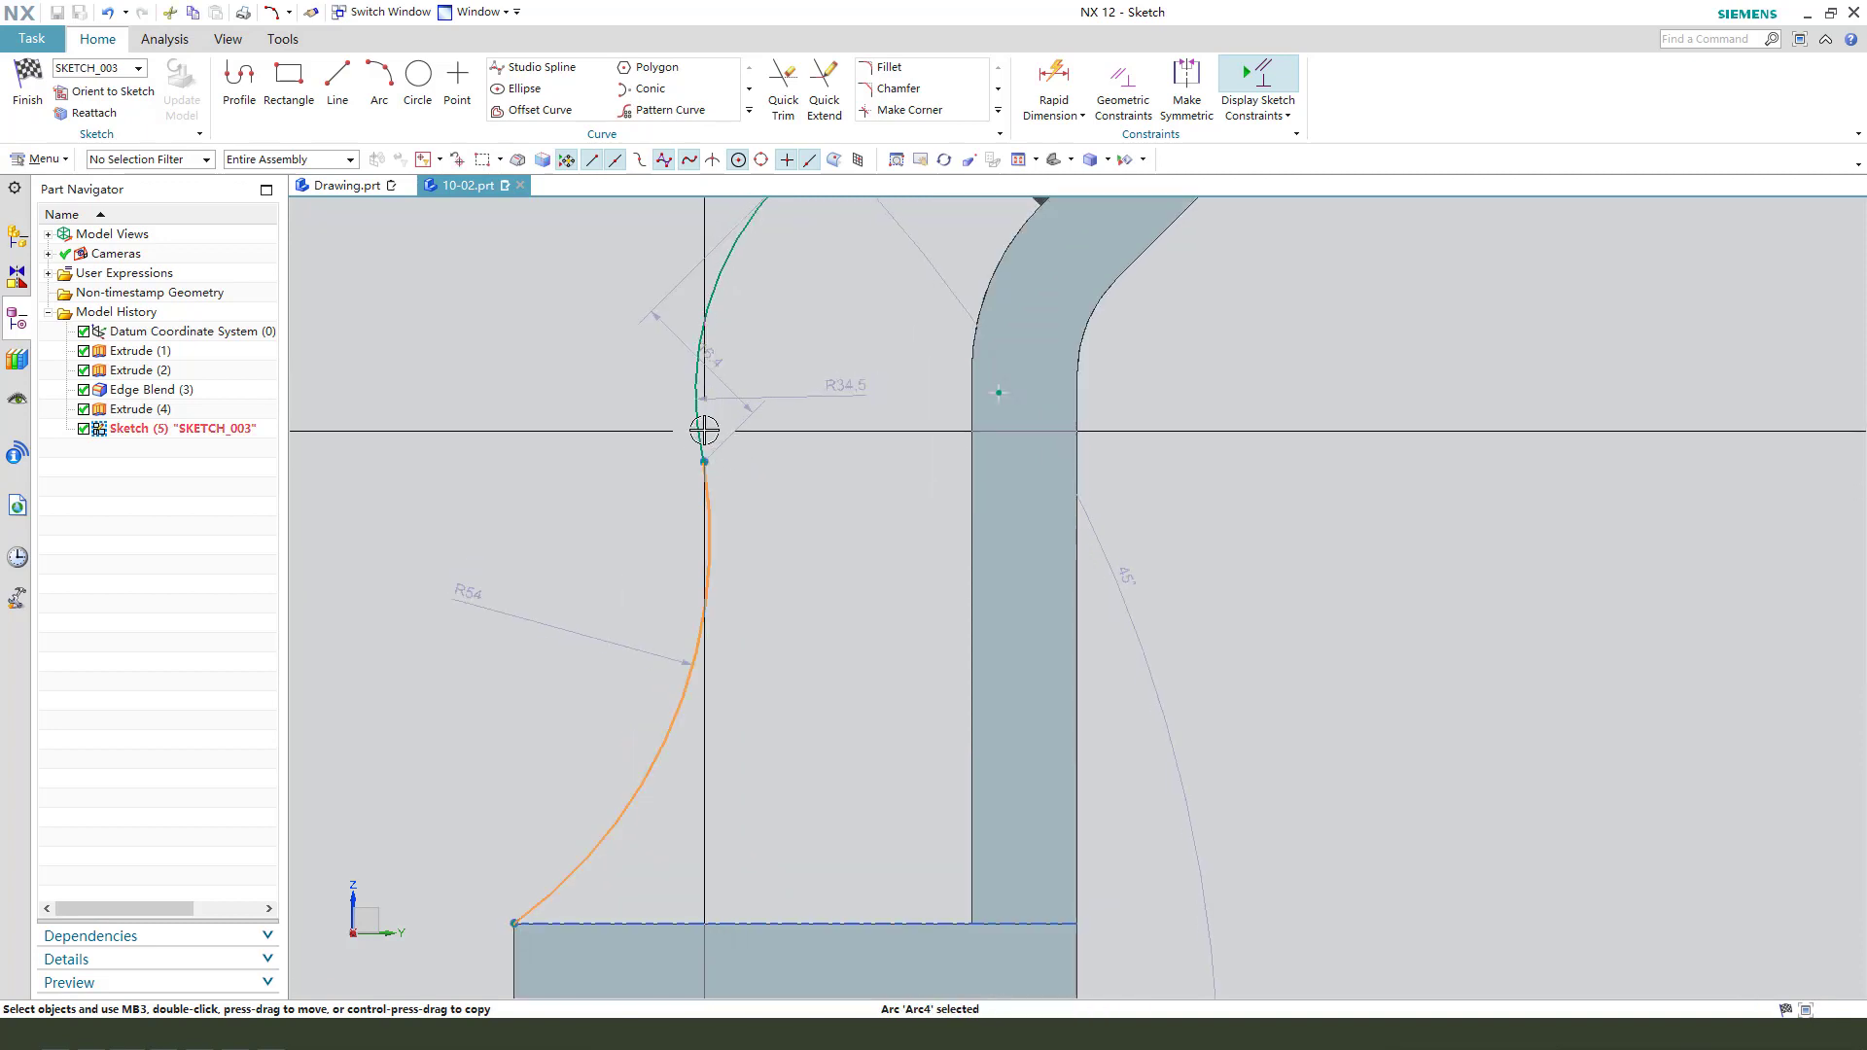
left_click(699, 419)
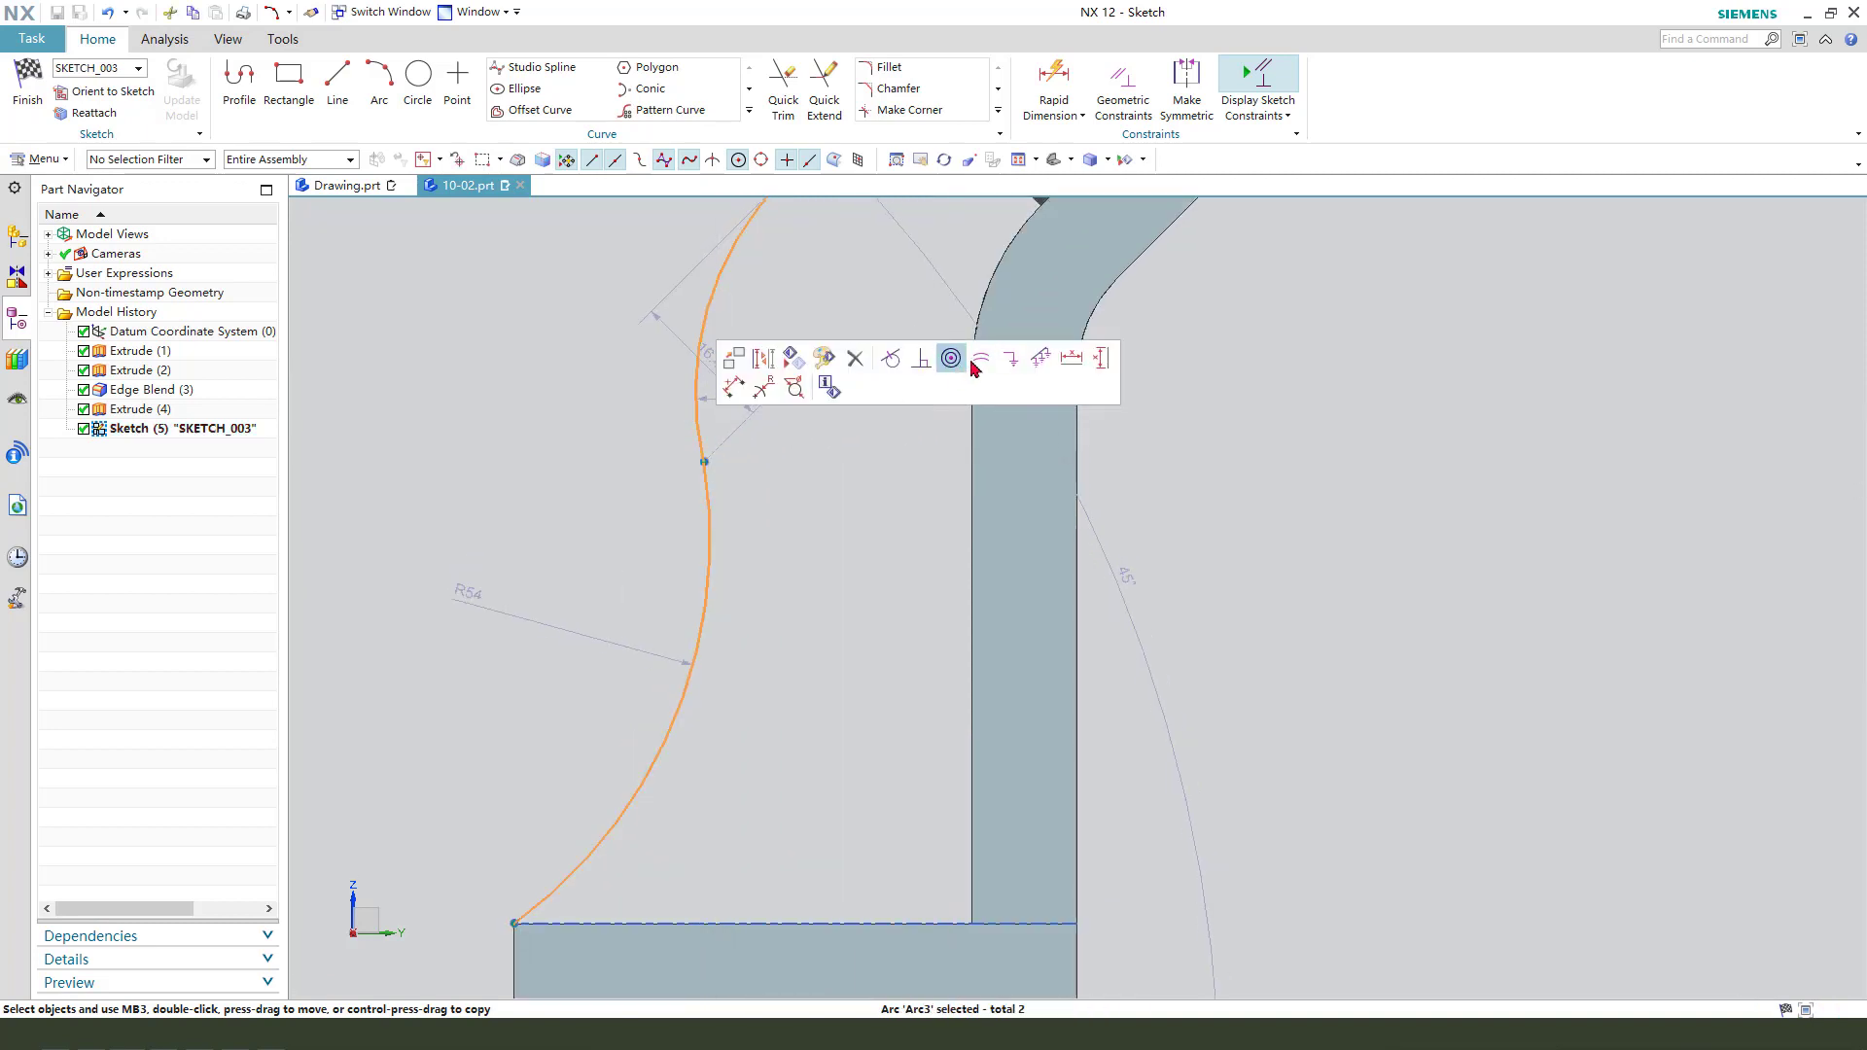
left_click(891, 361)
Constrain the profile's straight line parallel to the reference line on the boss's end face.
scroll(825, 325, "up", 3)
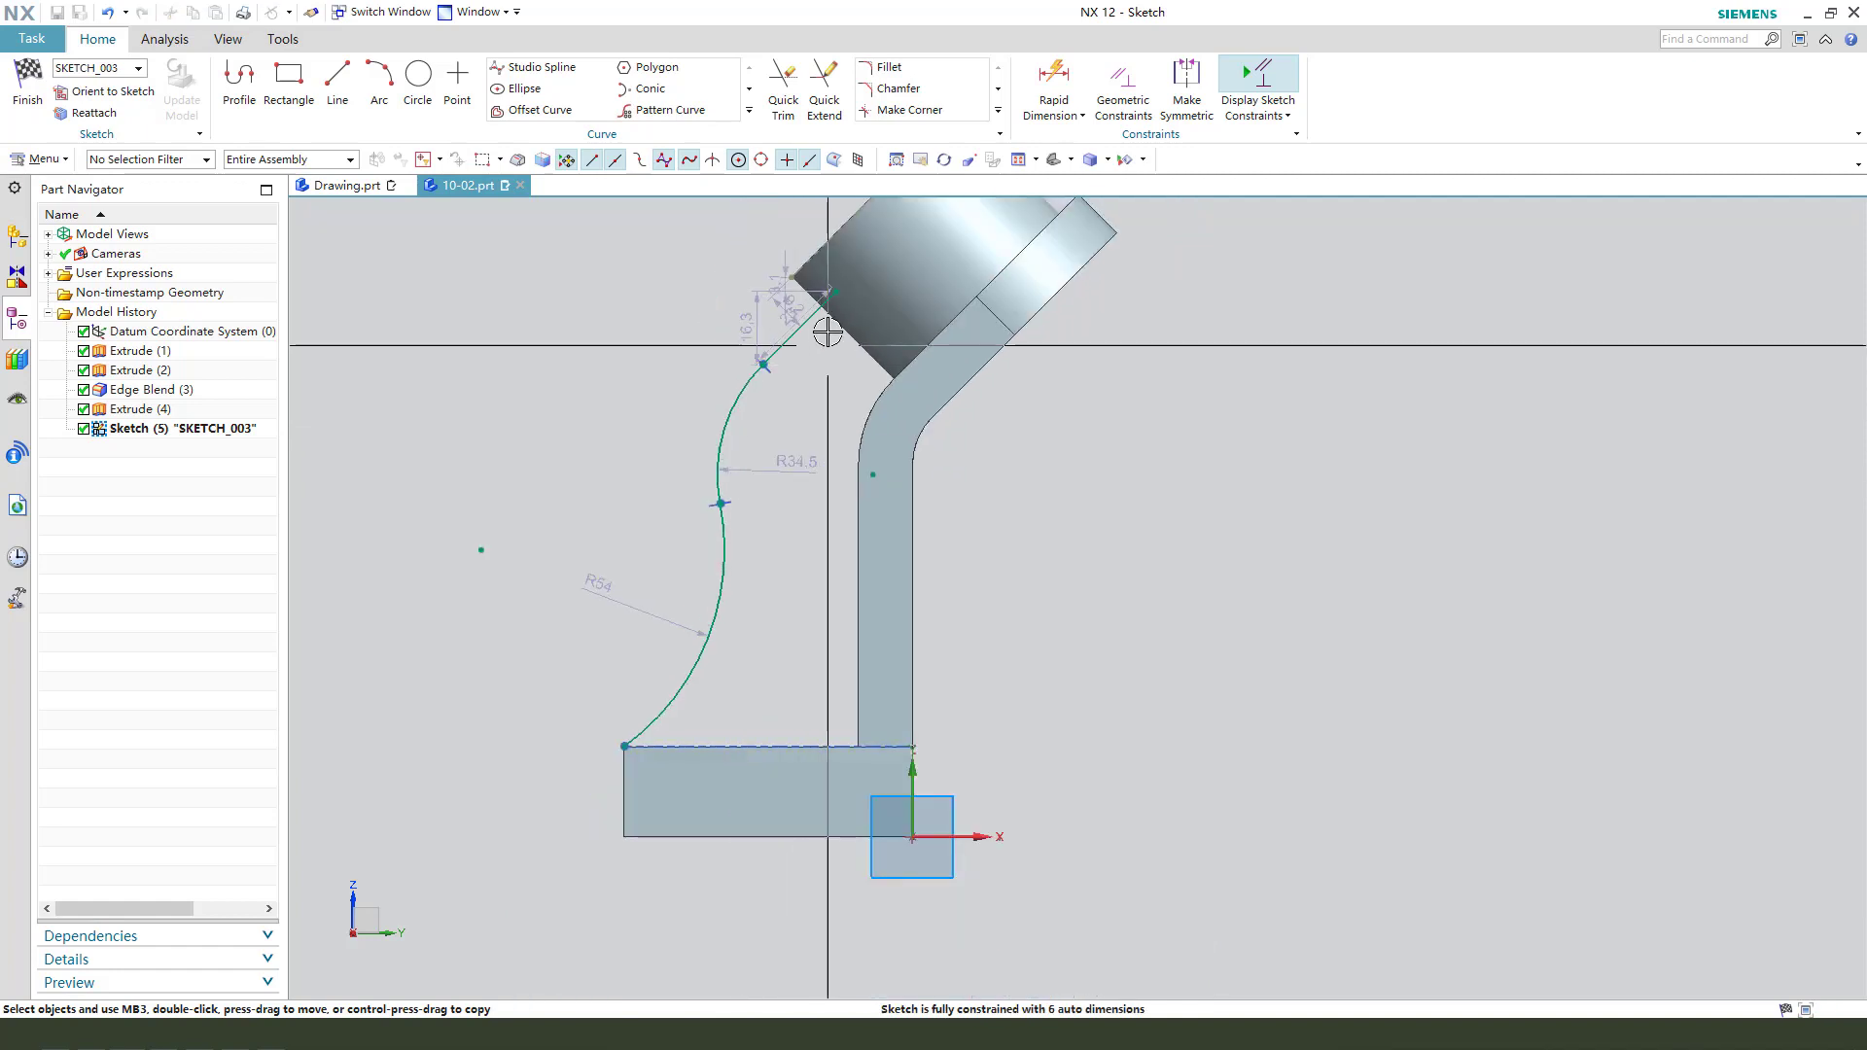
scroll(778, 285, "down", 4)
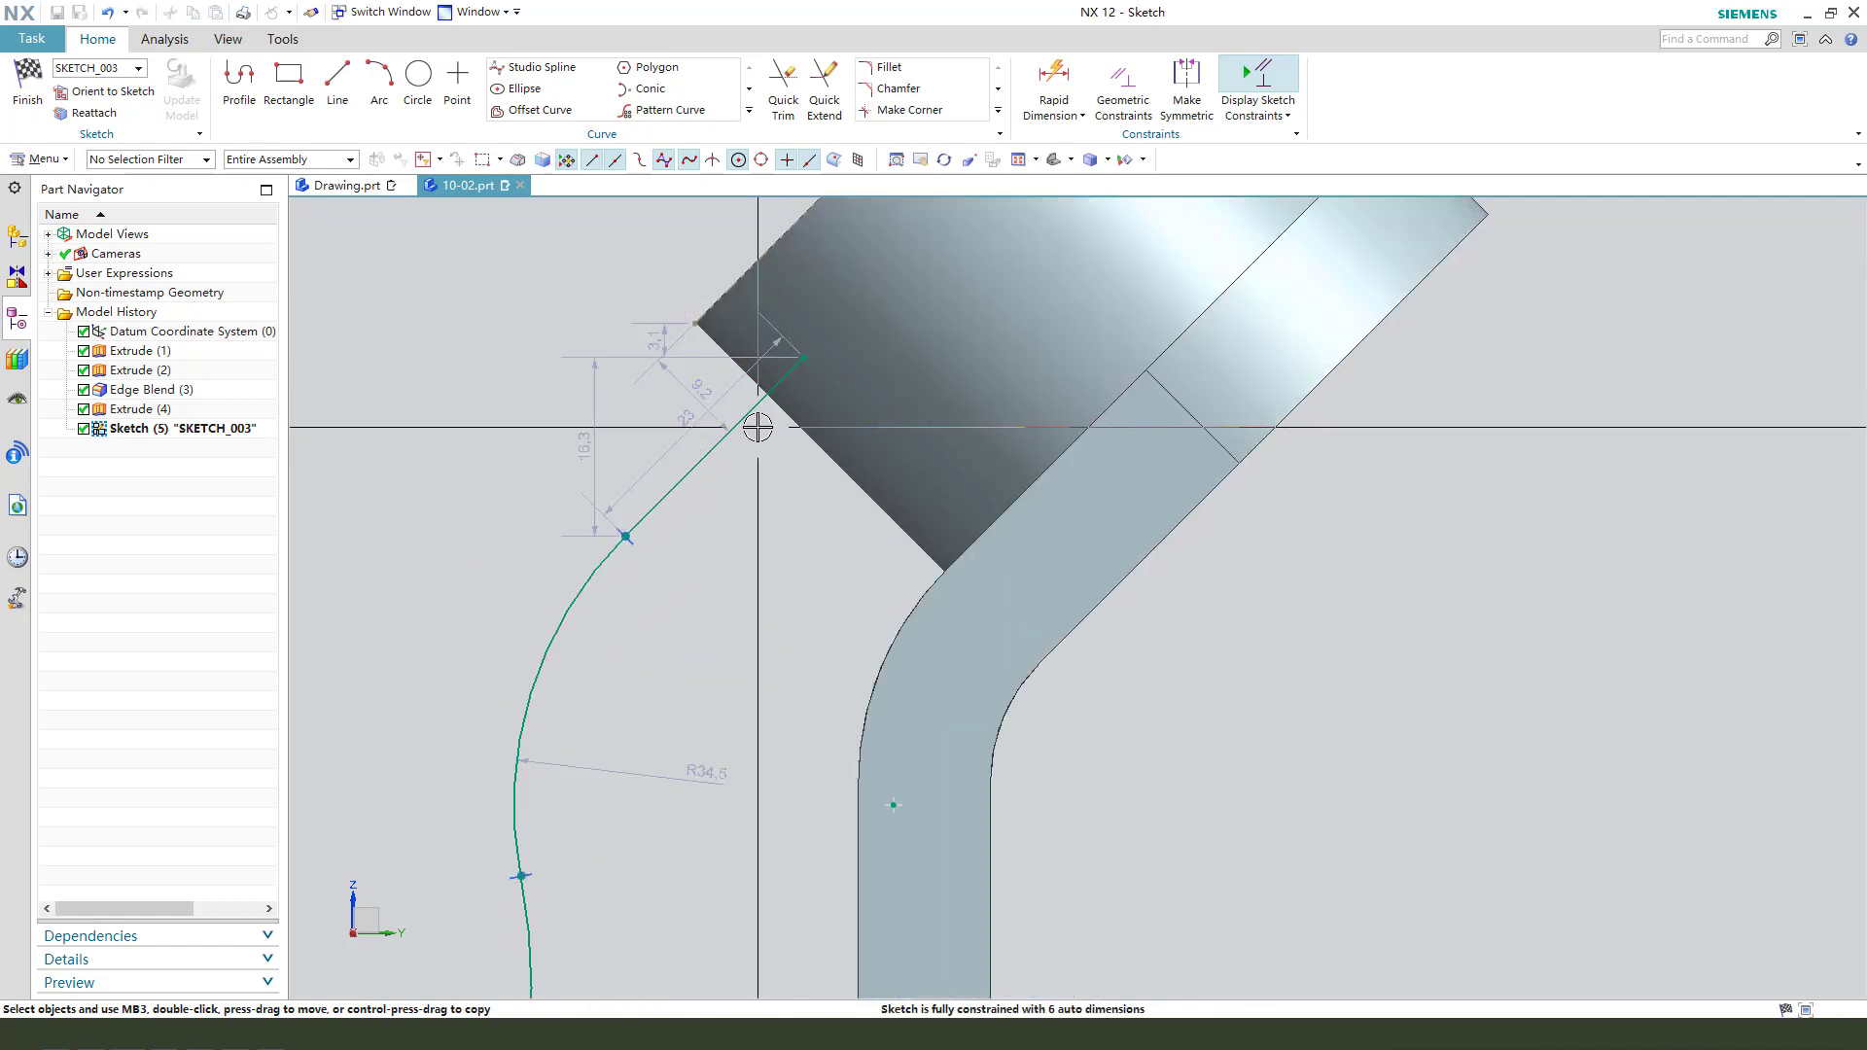
left_click(754, 421)
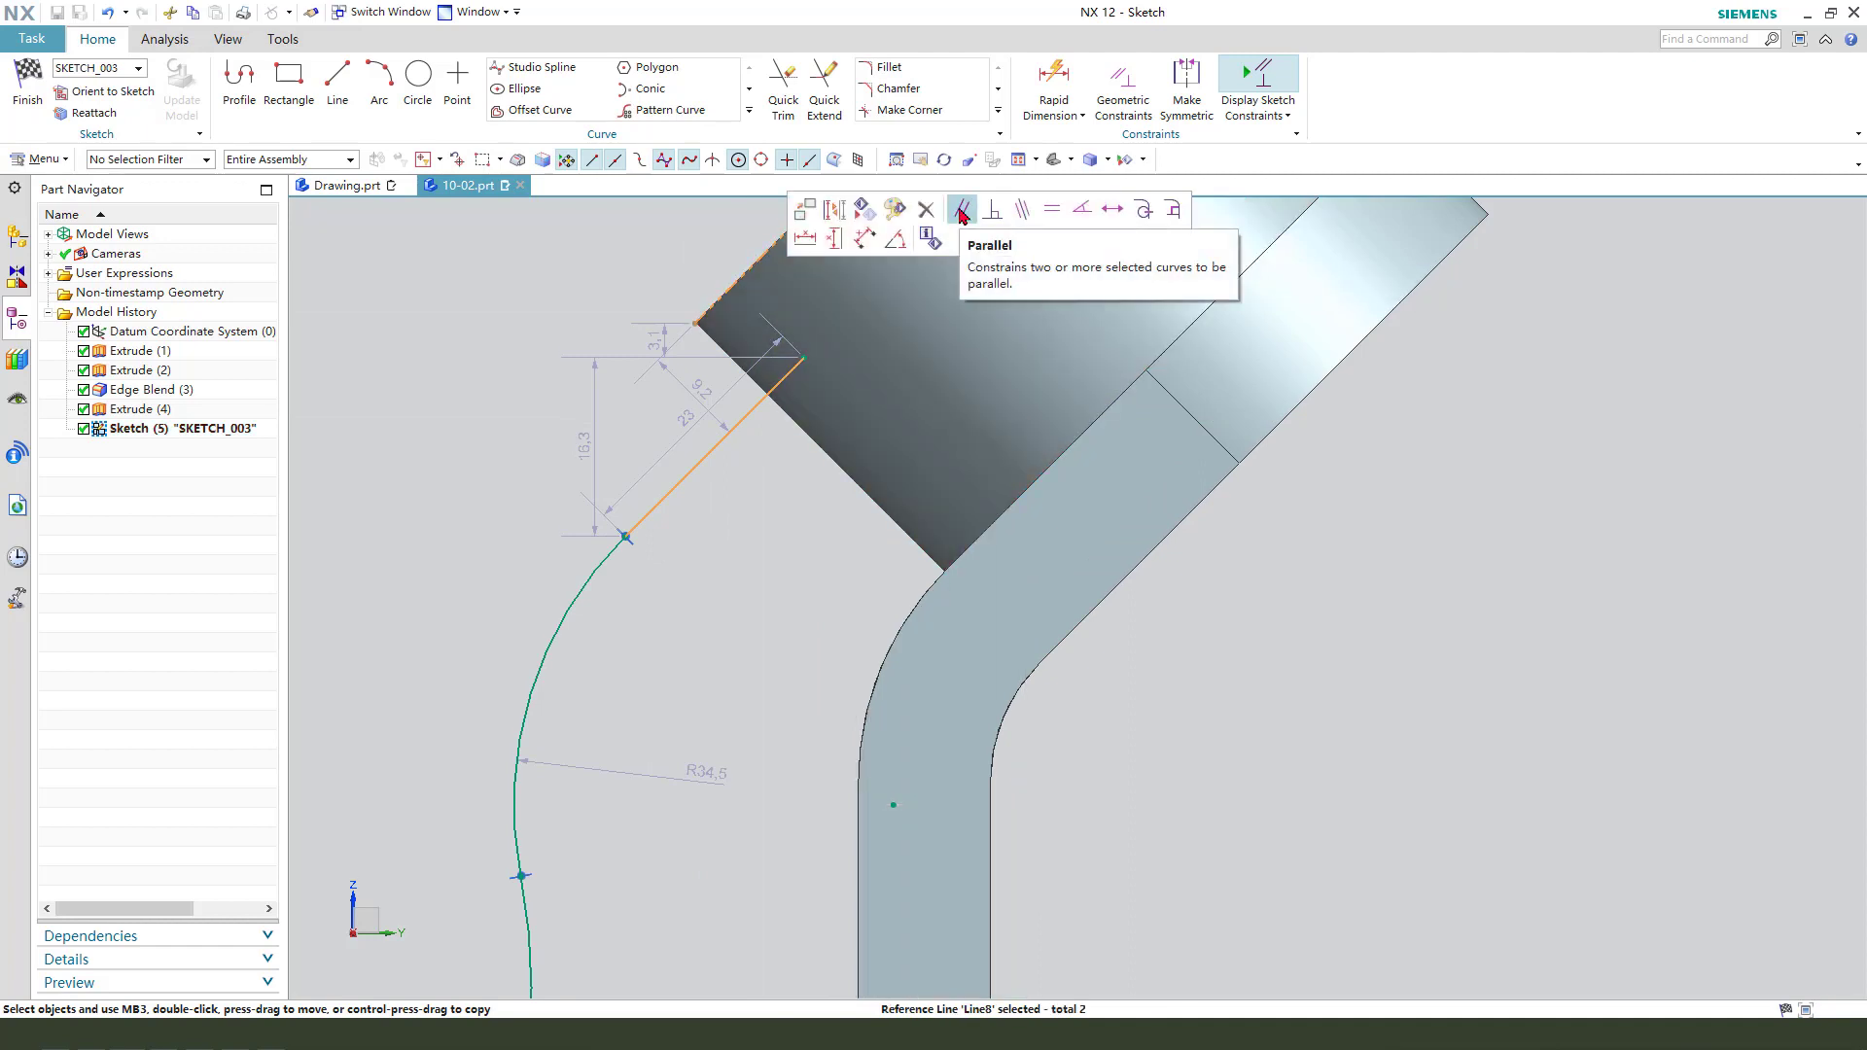
left_click(961, 212)
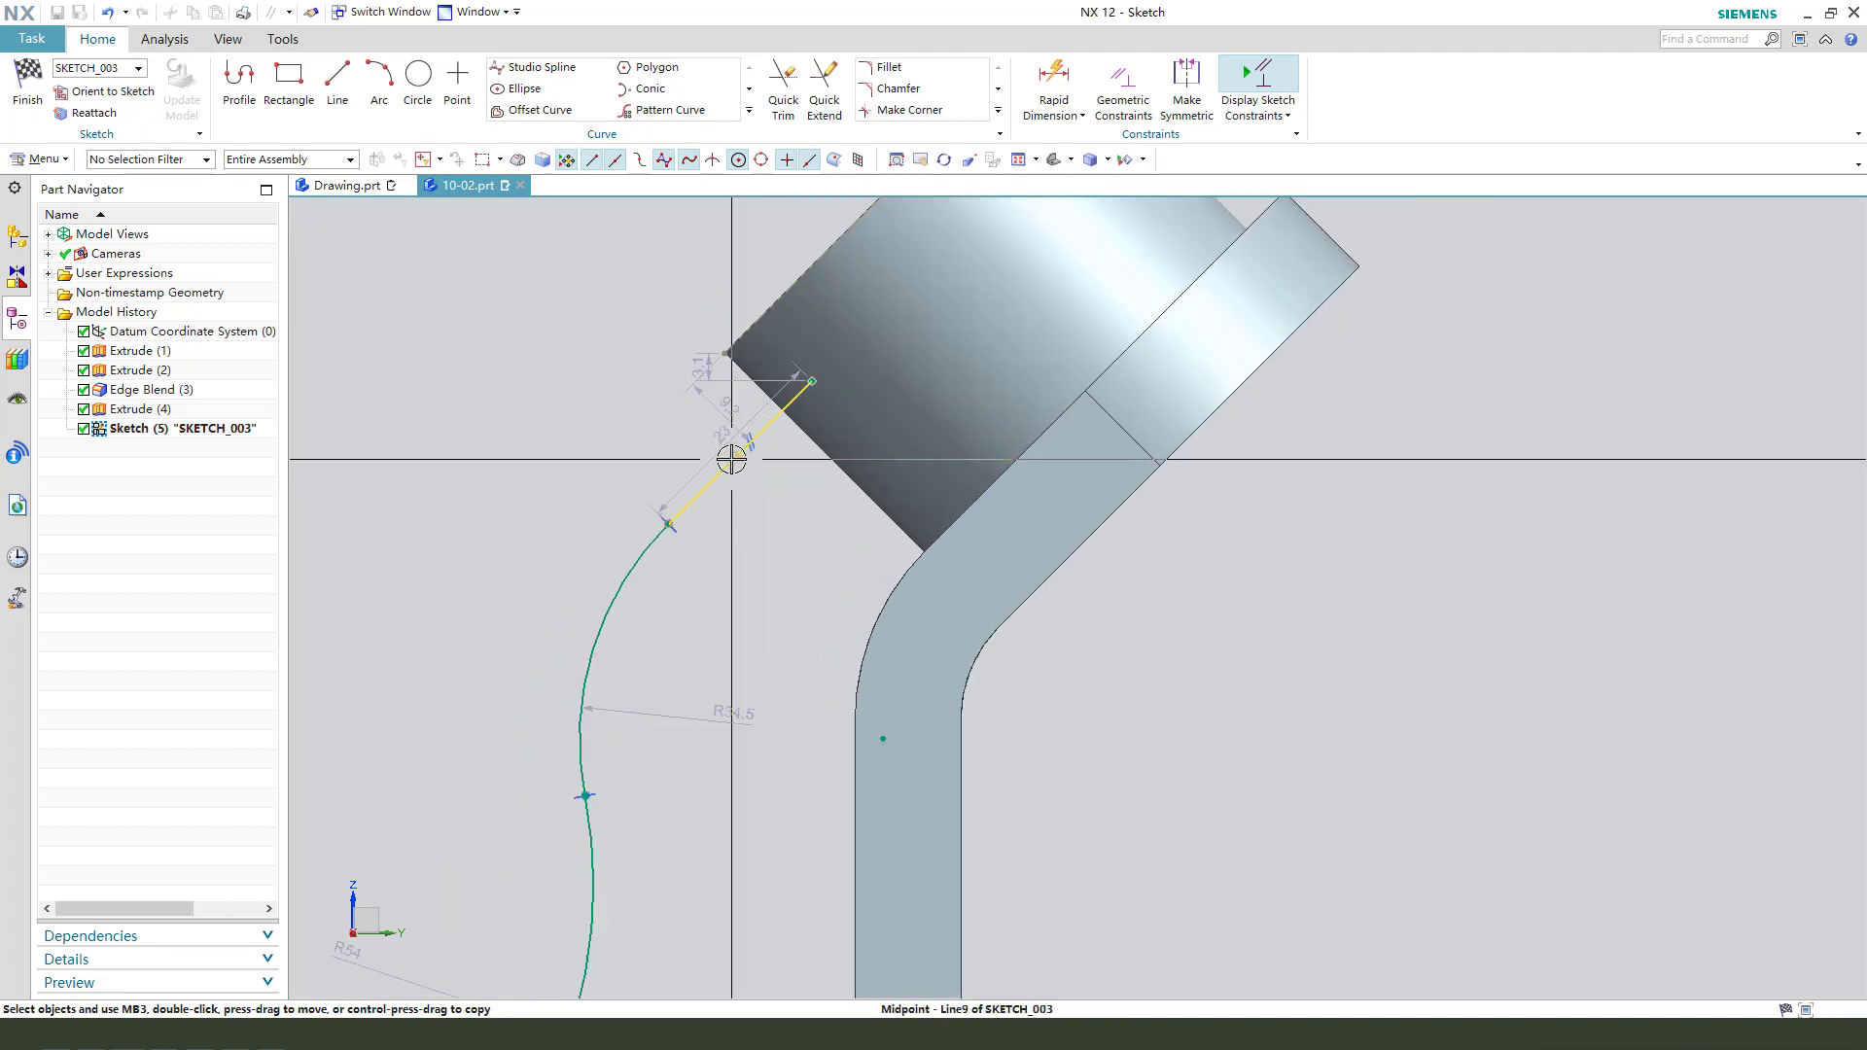
Dimension the perpendicular distance from the profile's straight line to the arm's slanted edge and set it to 26 mm.
scroll(732, 418, "down", 1)
scroll(823, 511, "up", 1)
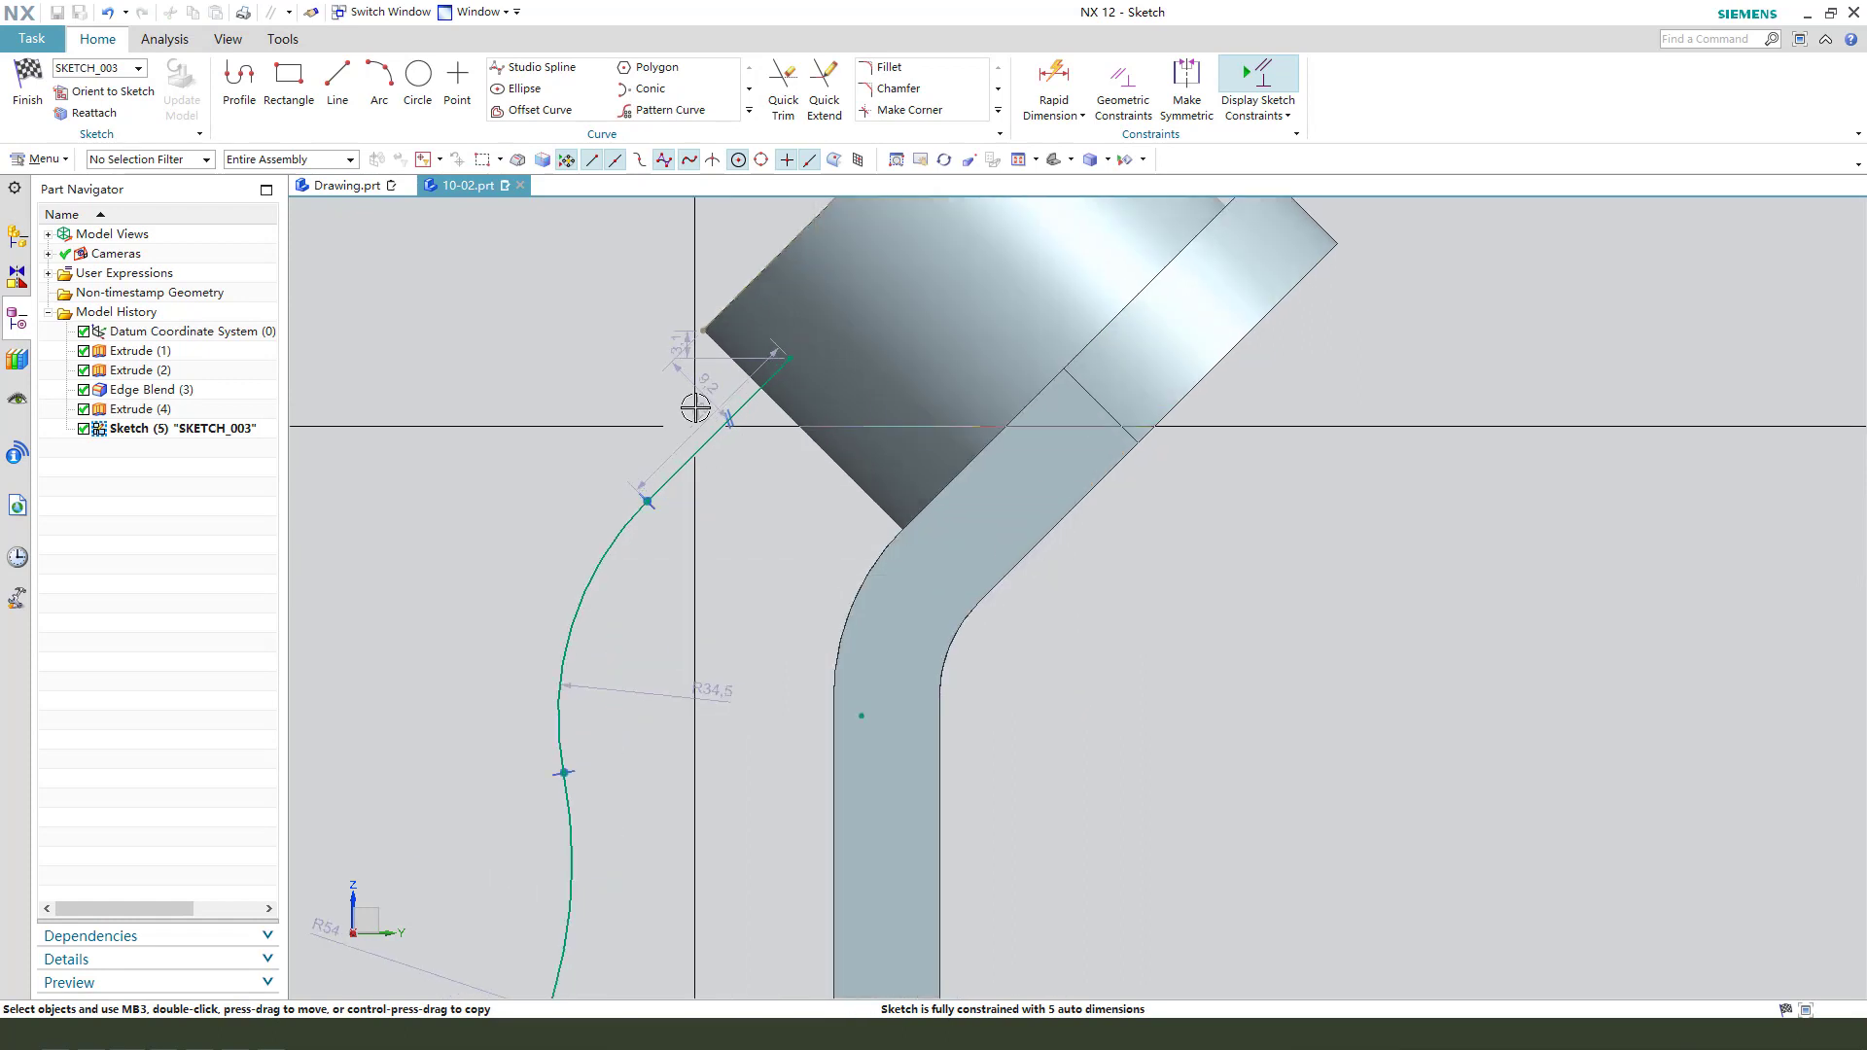
left_click(794, 361)
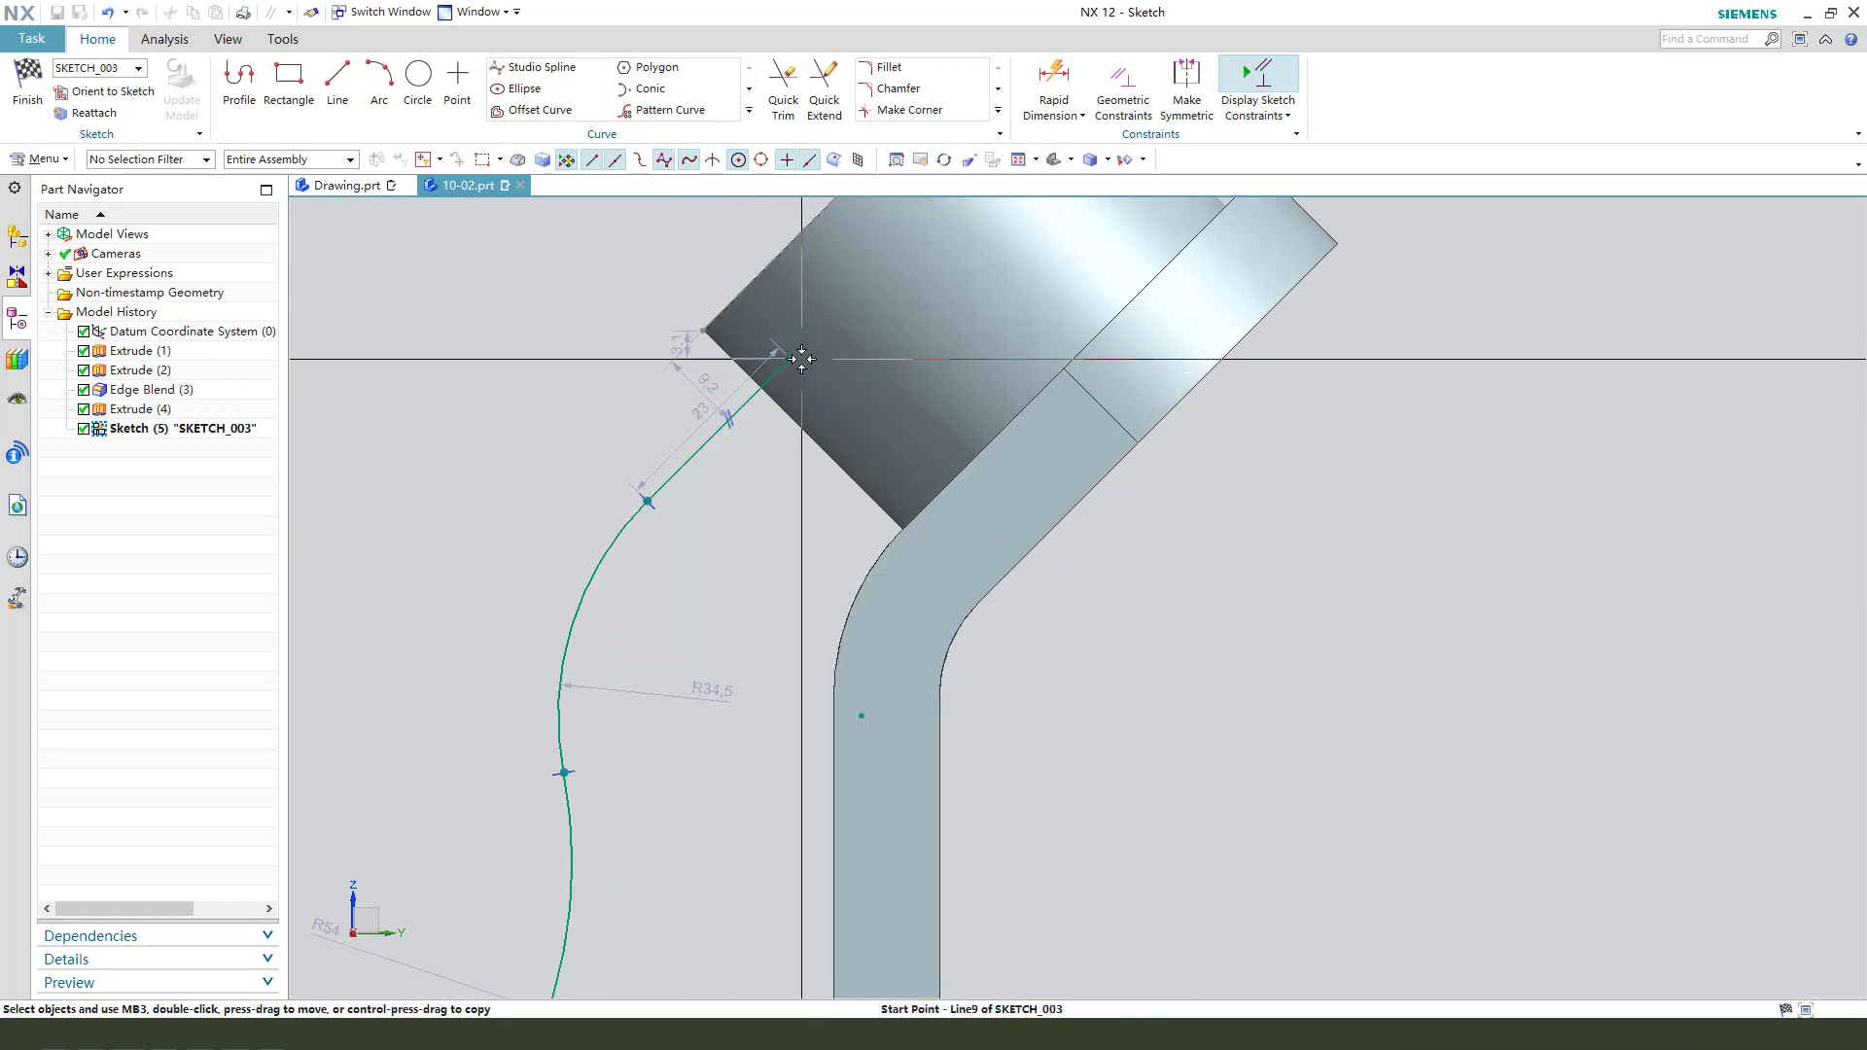
left_click(951, 483)
left_click(1061, 444)
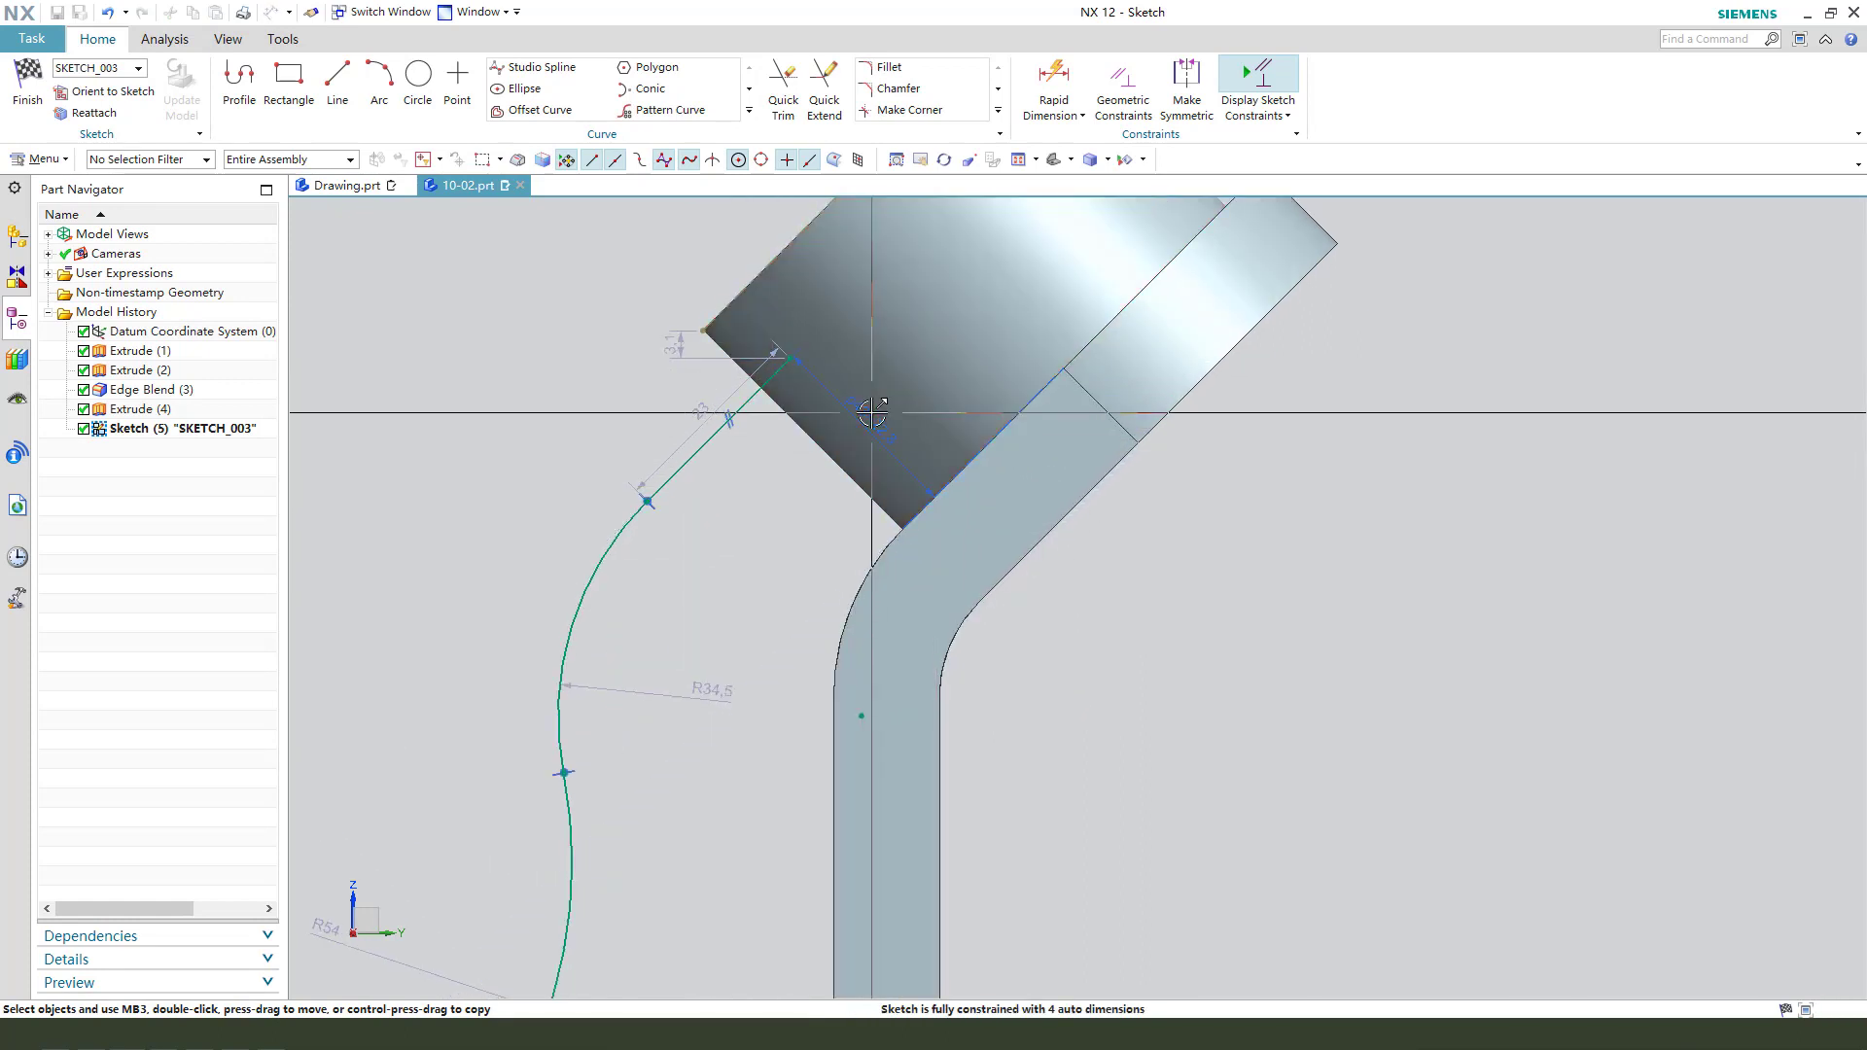
double_click(838, 507)
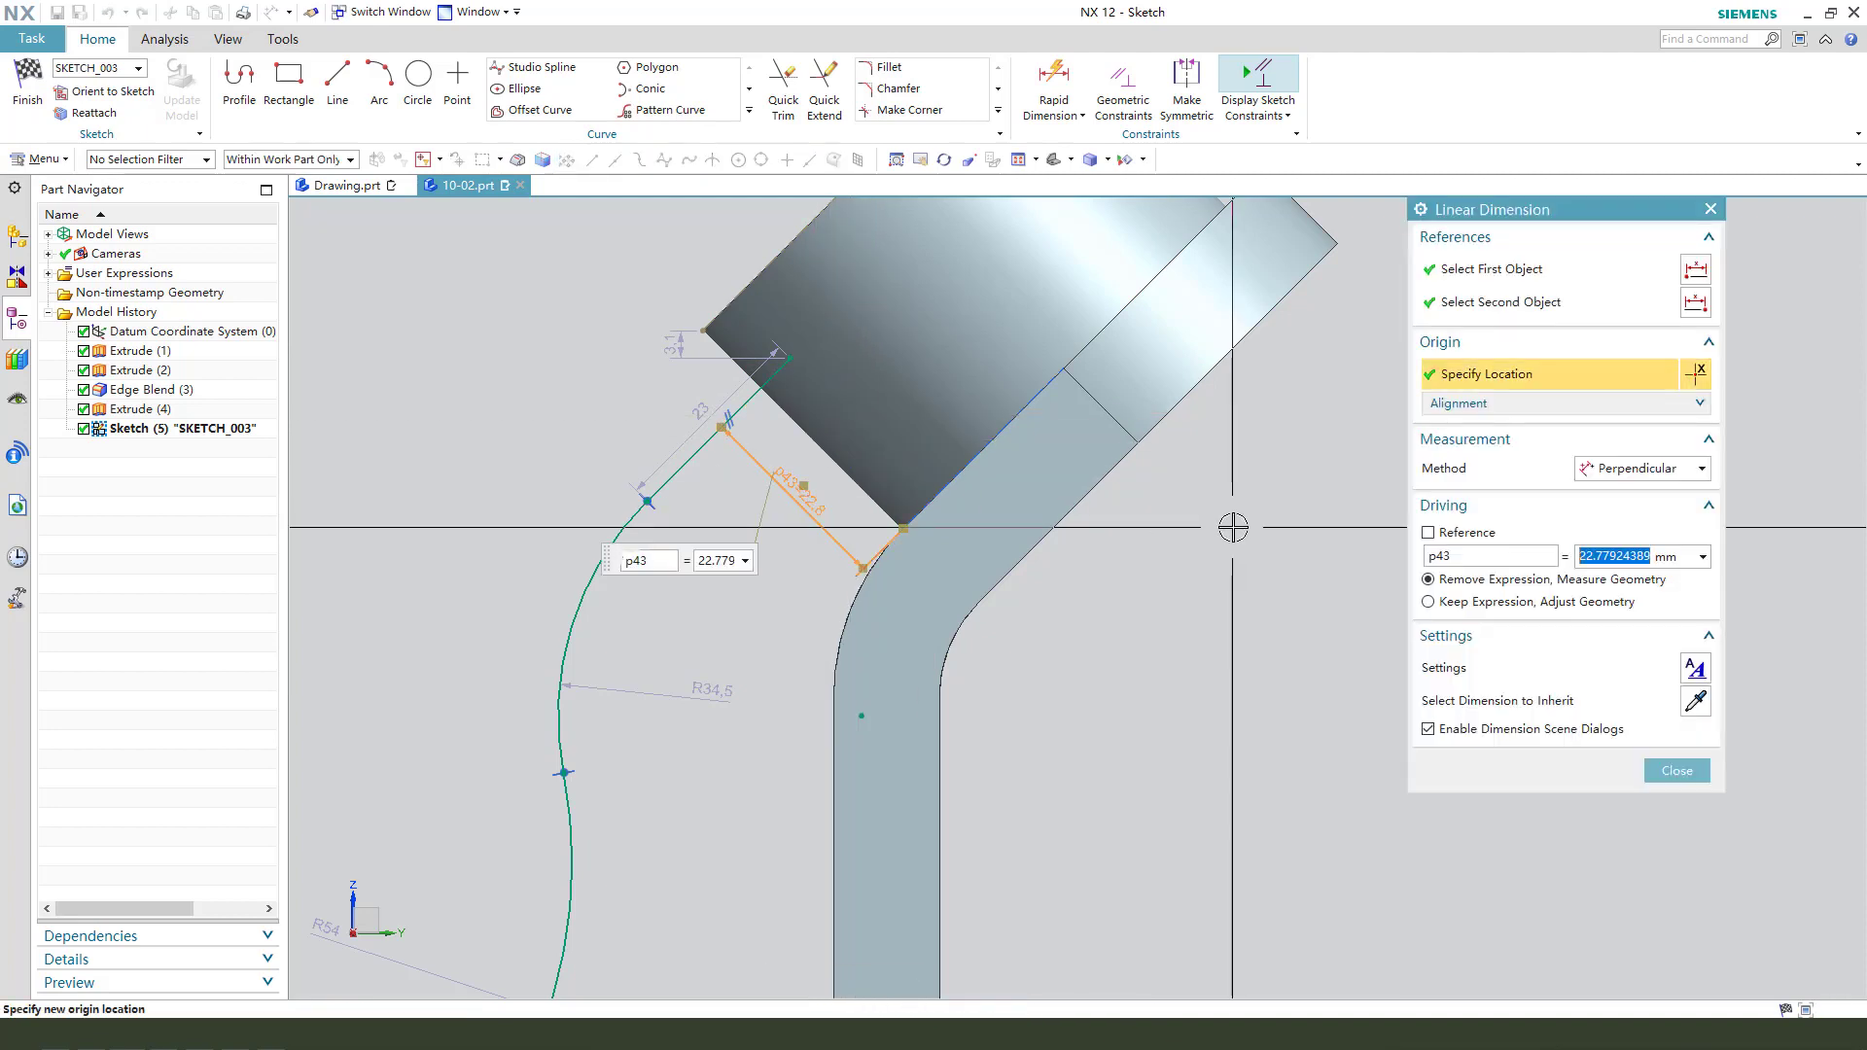
type("2")
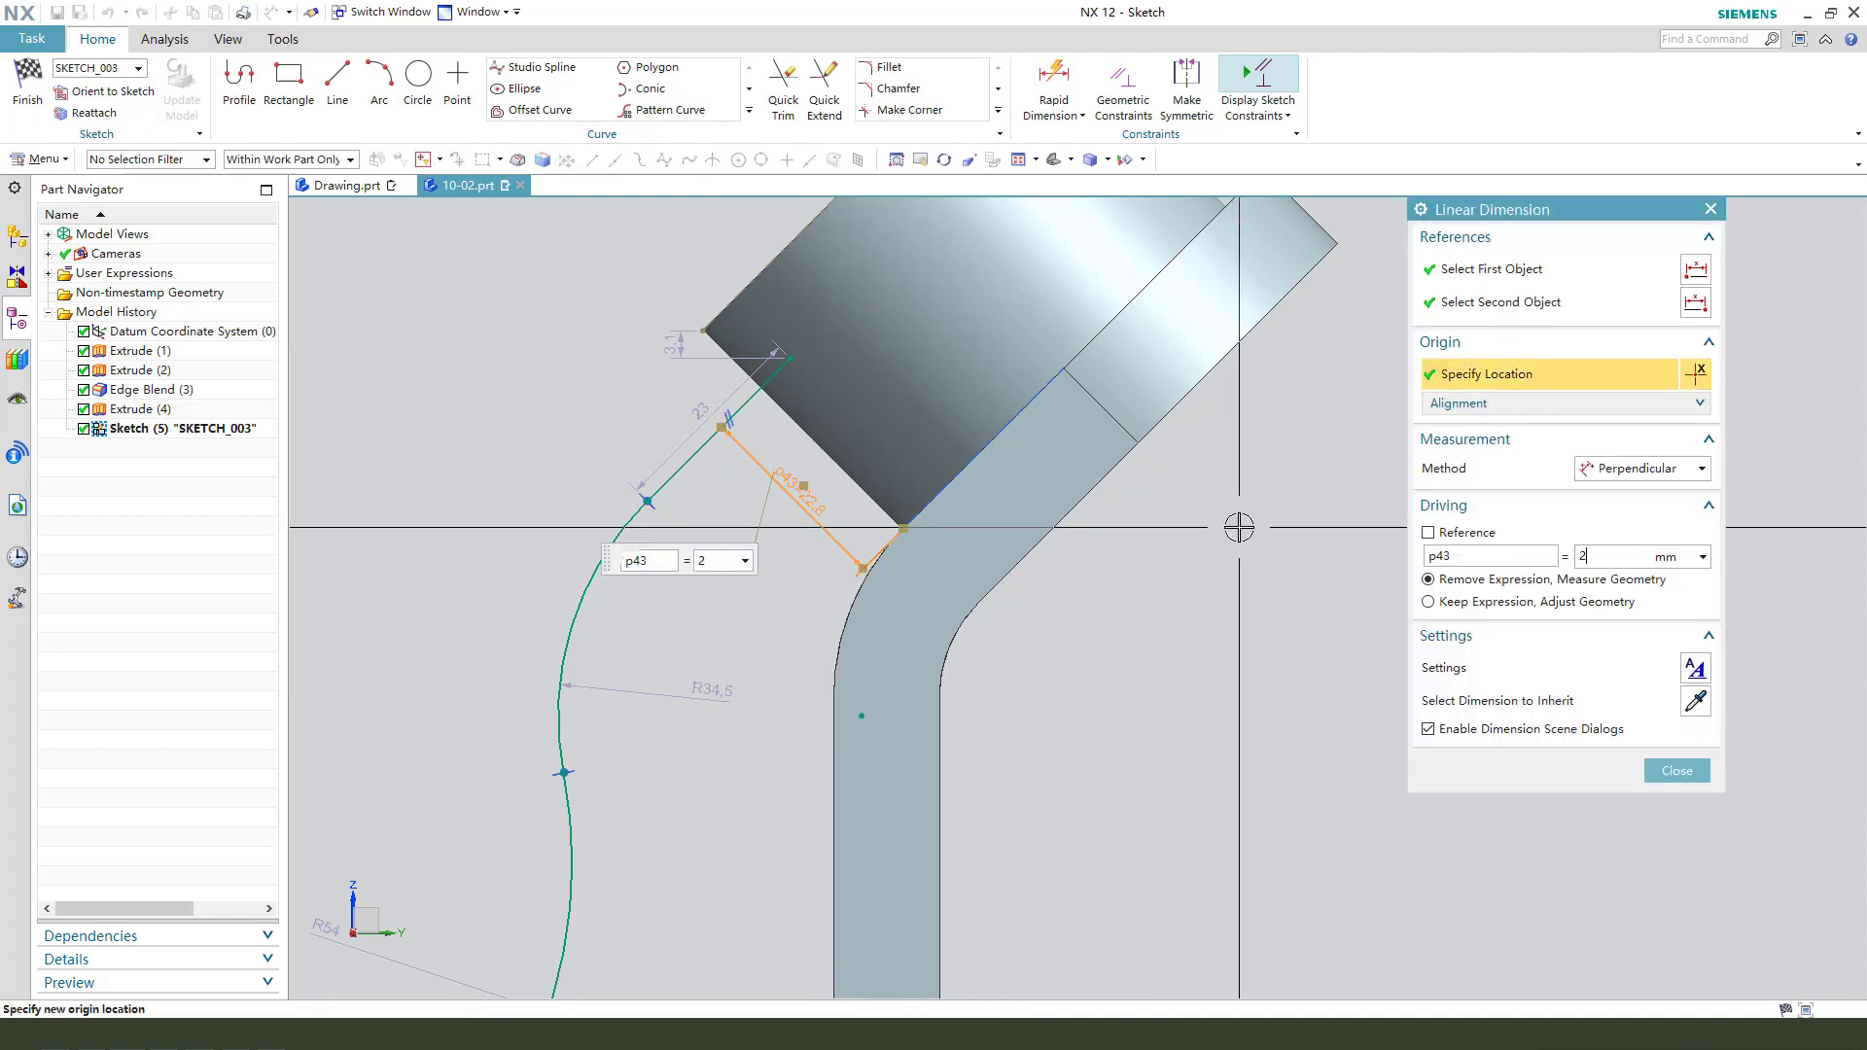
type("6")
key("Return")
middle_click(1205, 516)
Dimension the point-to-point distance from the profile line's upper endpoint to the midpoint of the boss end face's reference line at 24 mm.
scroll(767, 274, "up", 2)
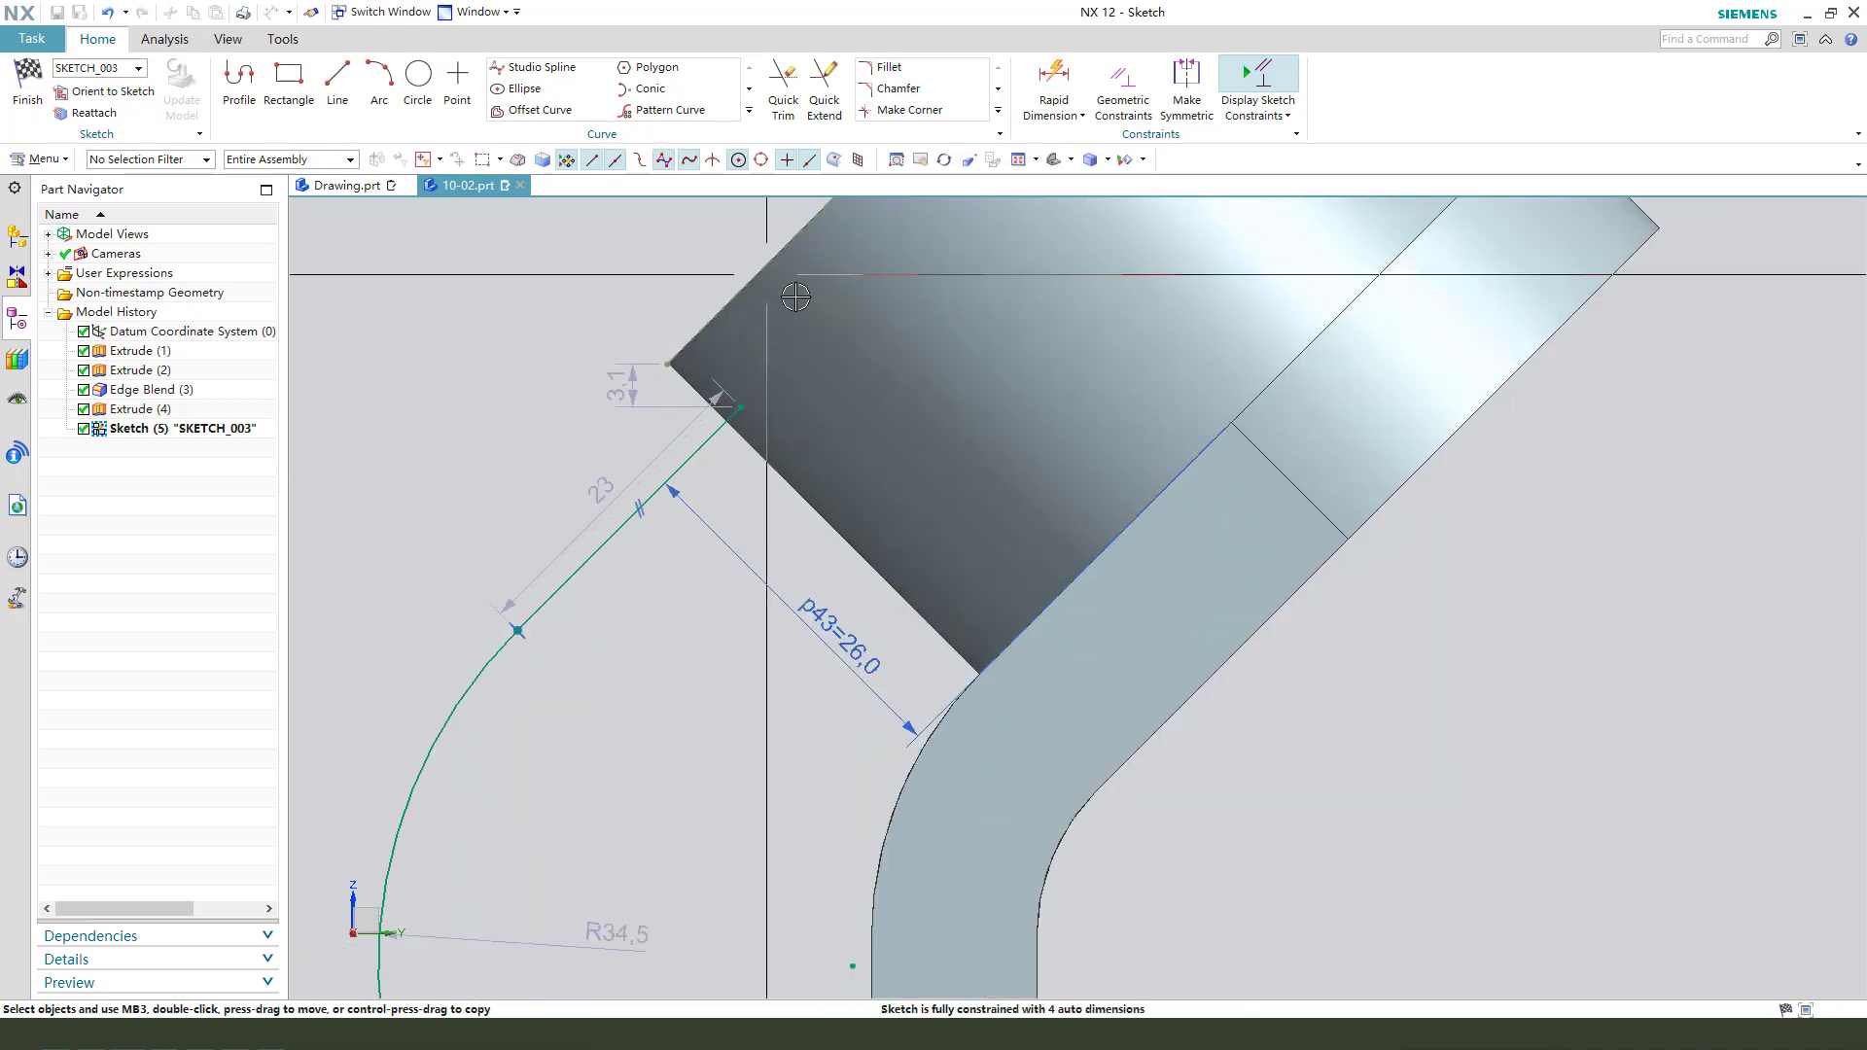
scroll(730, 424, "down", 3)
scroll(829, 326, "up", 1)
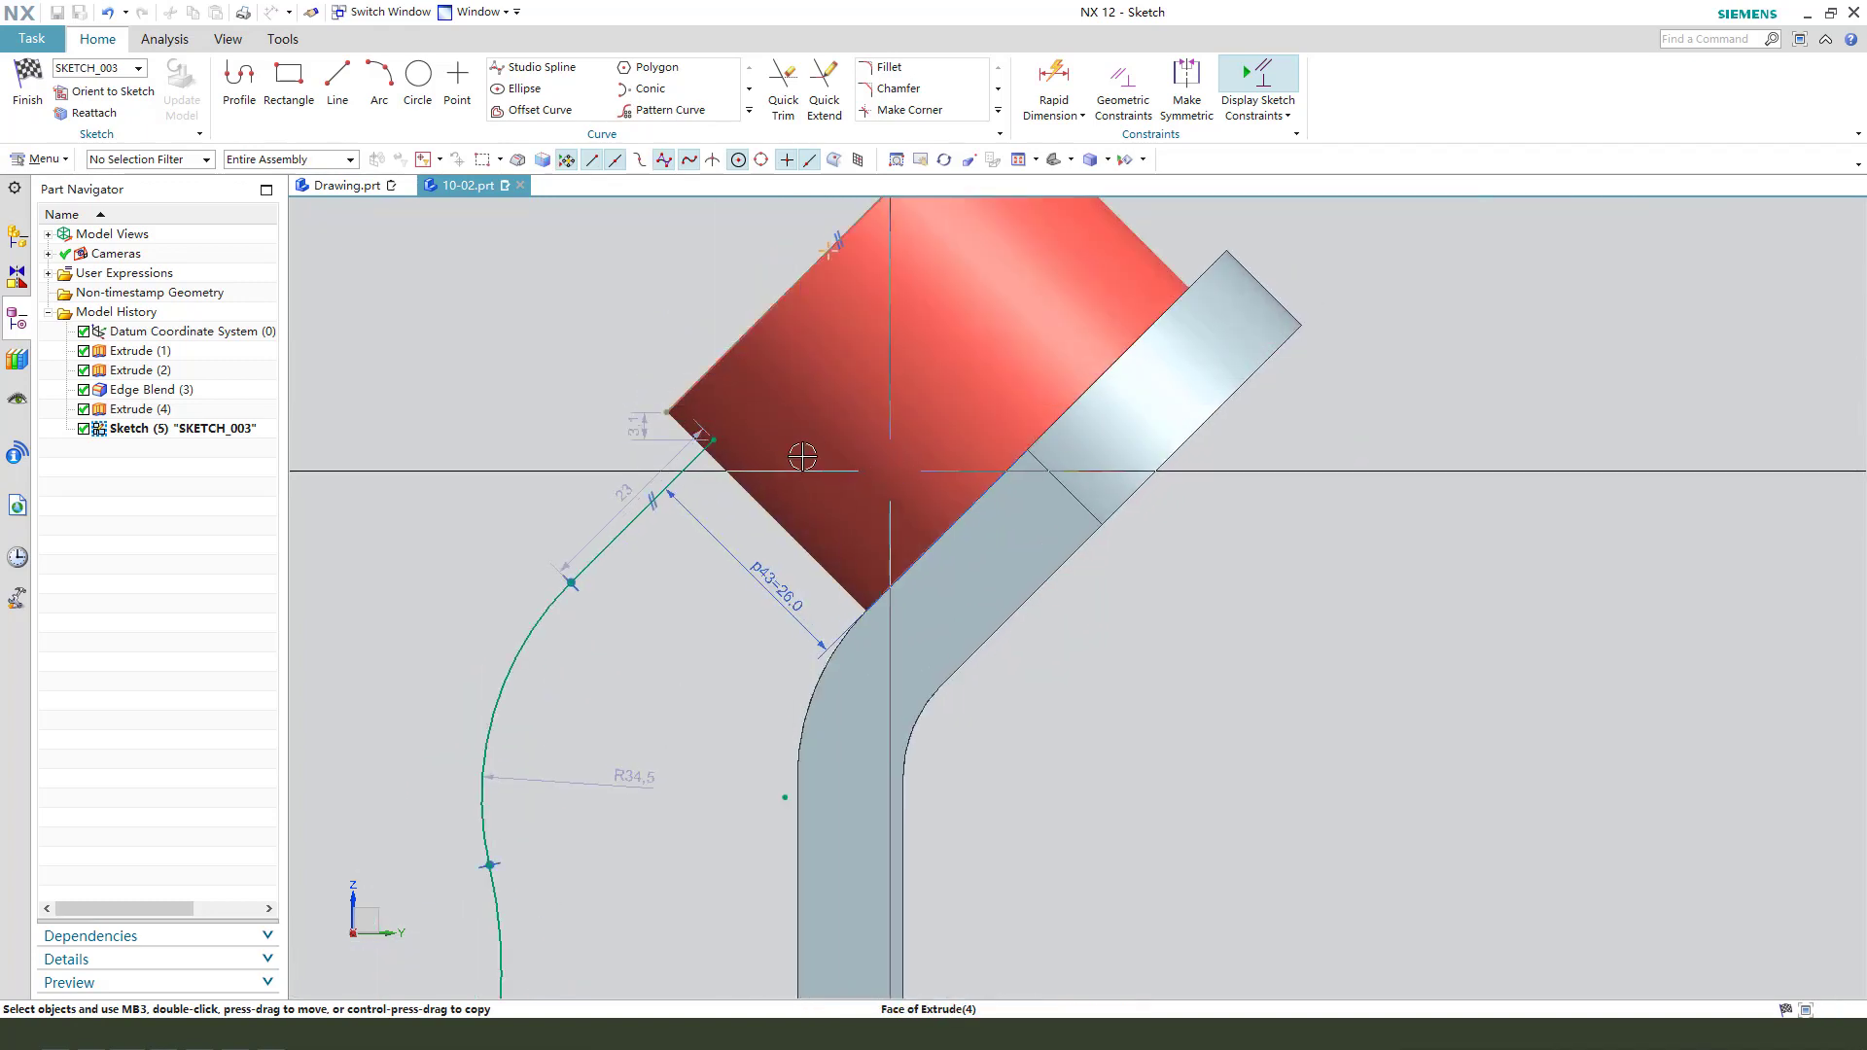
scroll(749, 347, "down", 3)
scroll(722, 396, "up", 4)
left_click(727, 401)
scroll(712, 432, "down", 2)
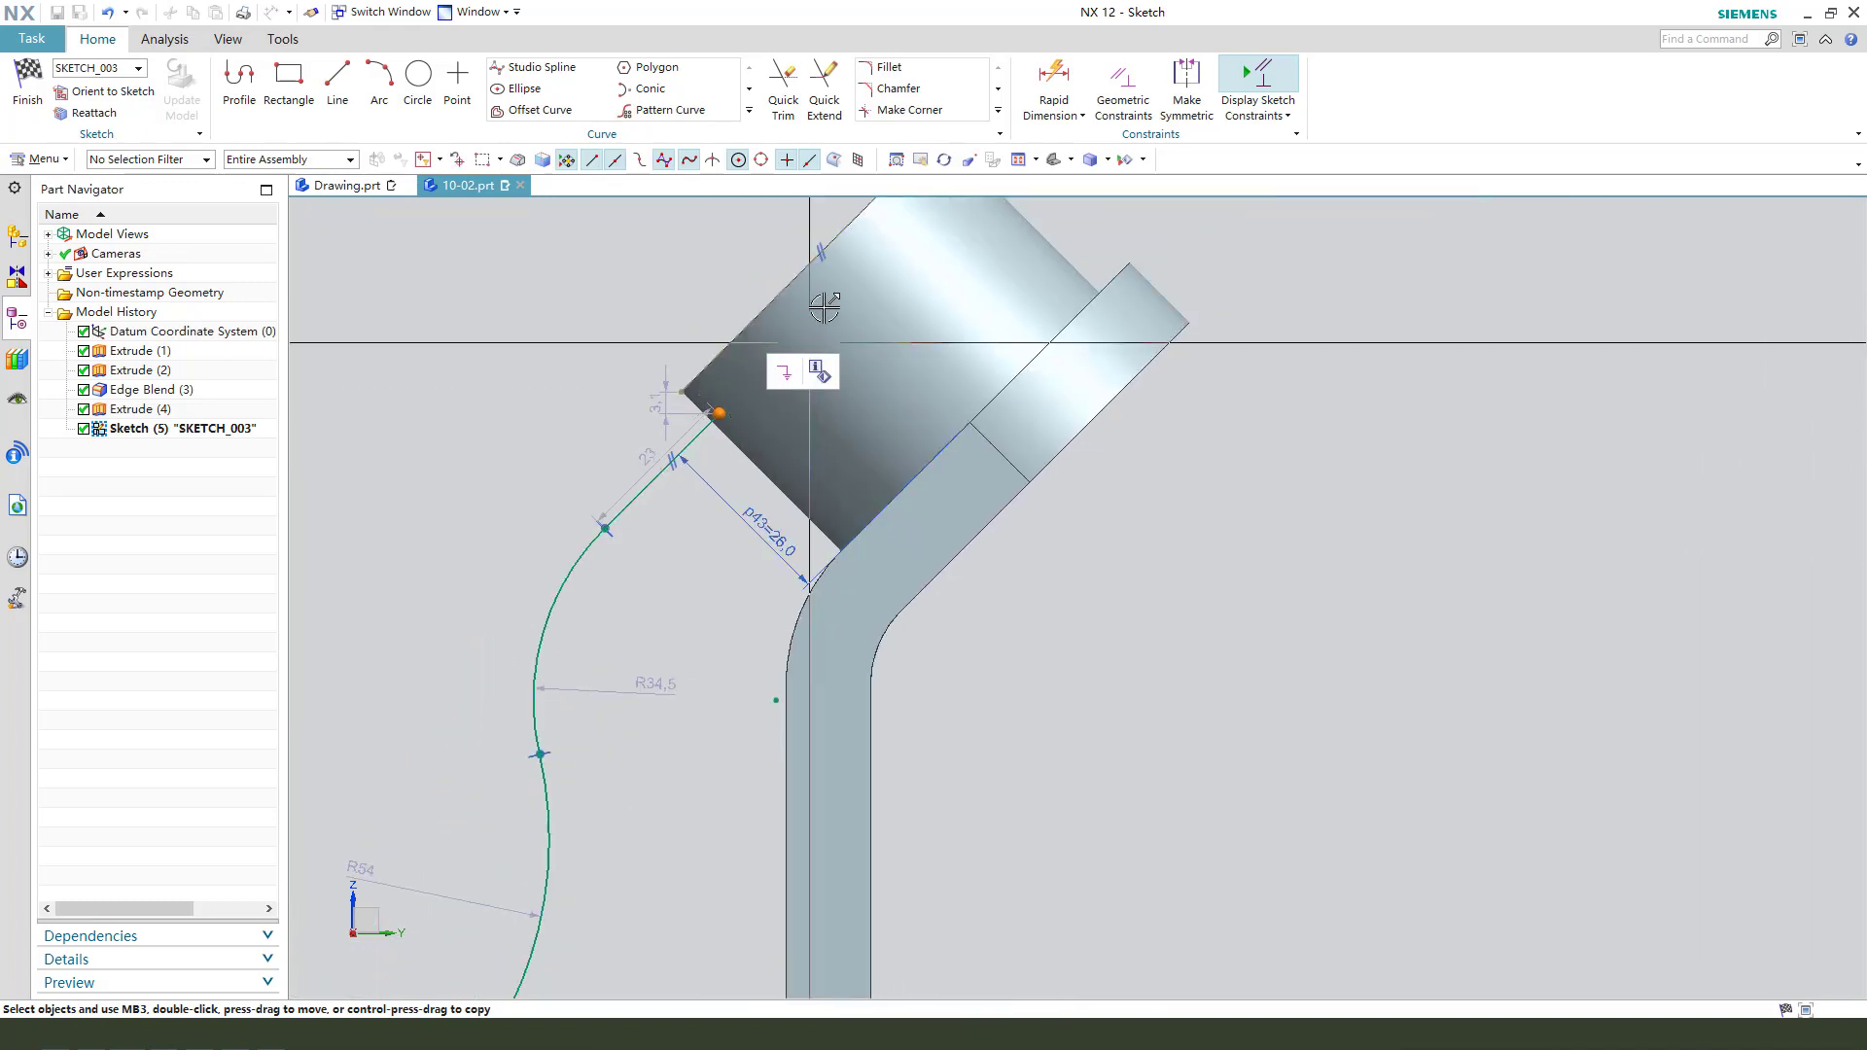
left_click(811, 262)
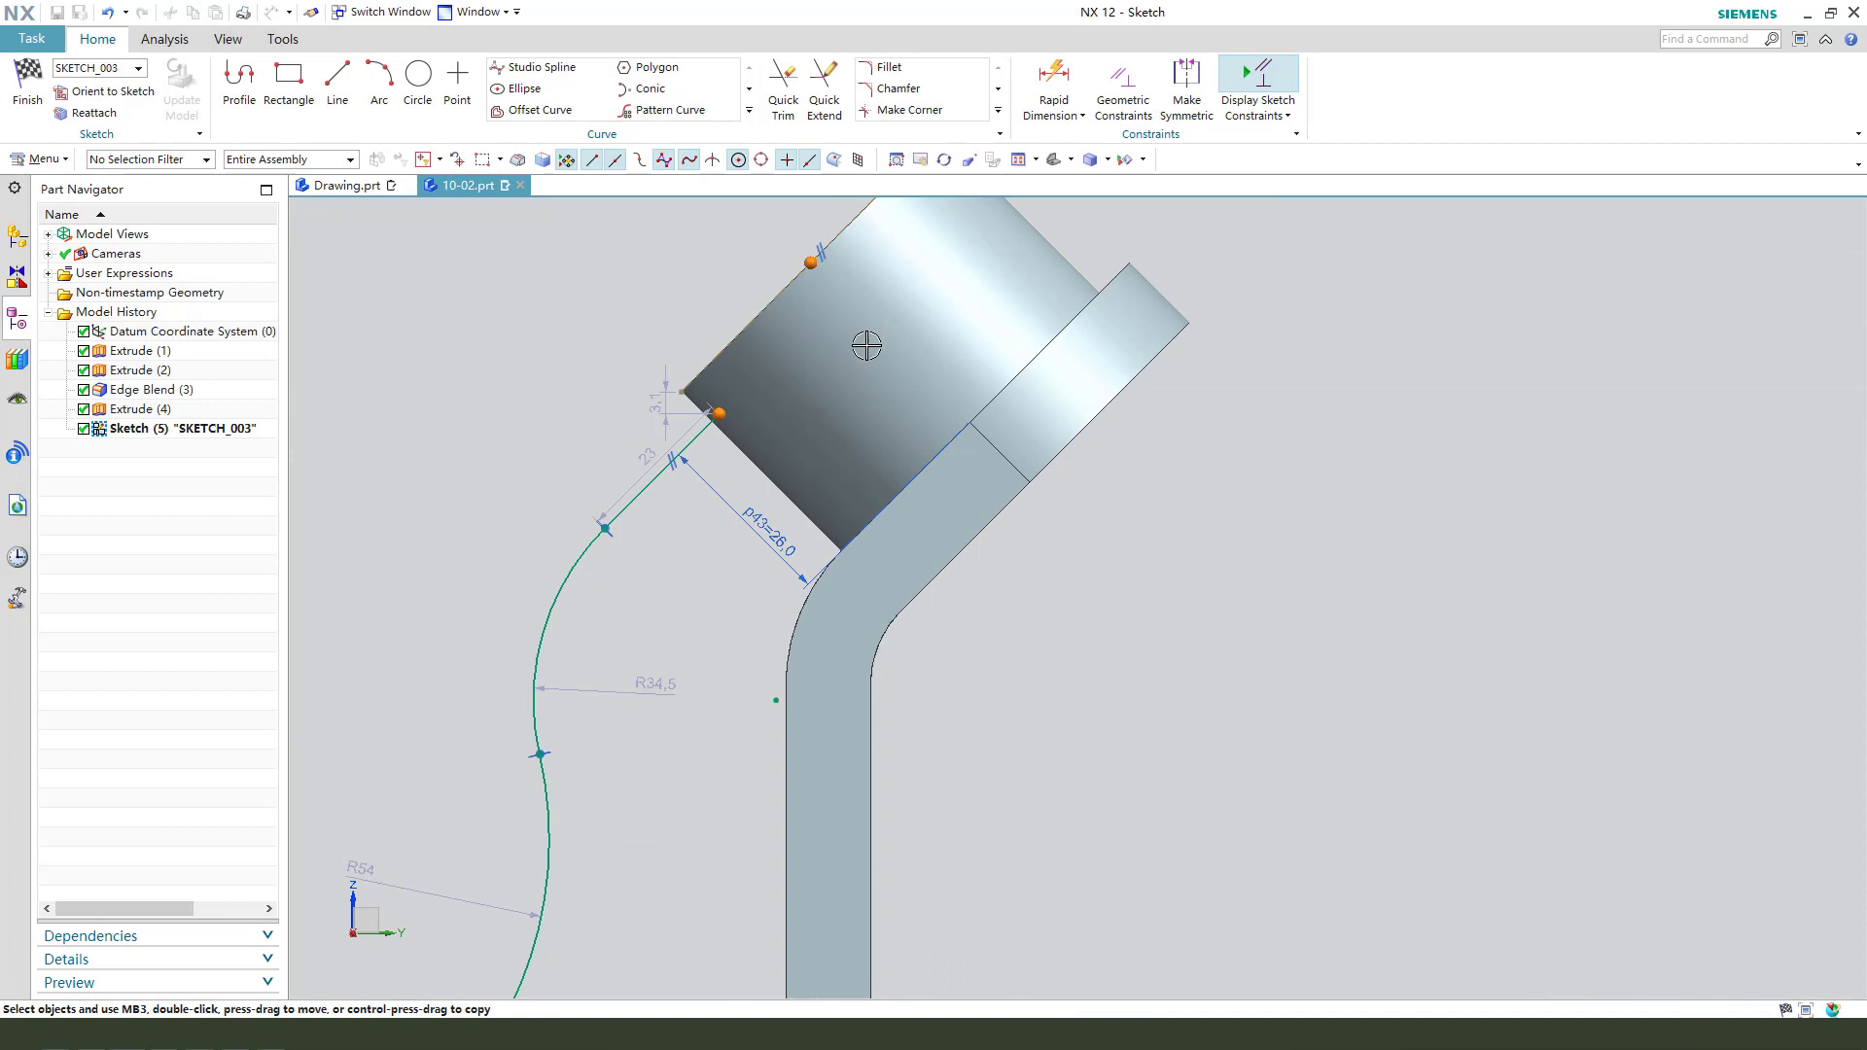
right_click(814, 266)
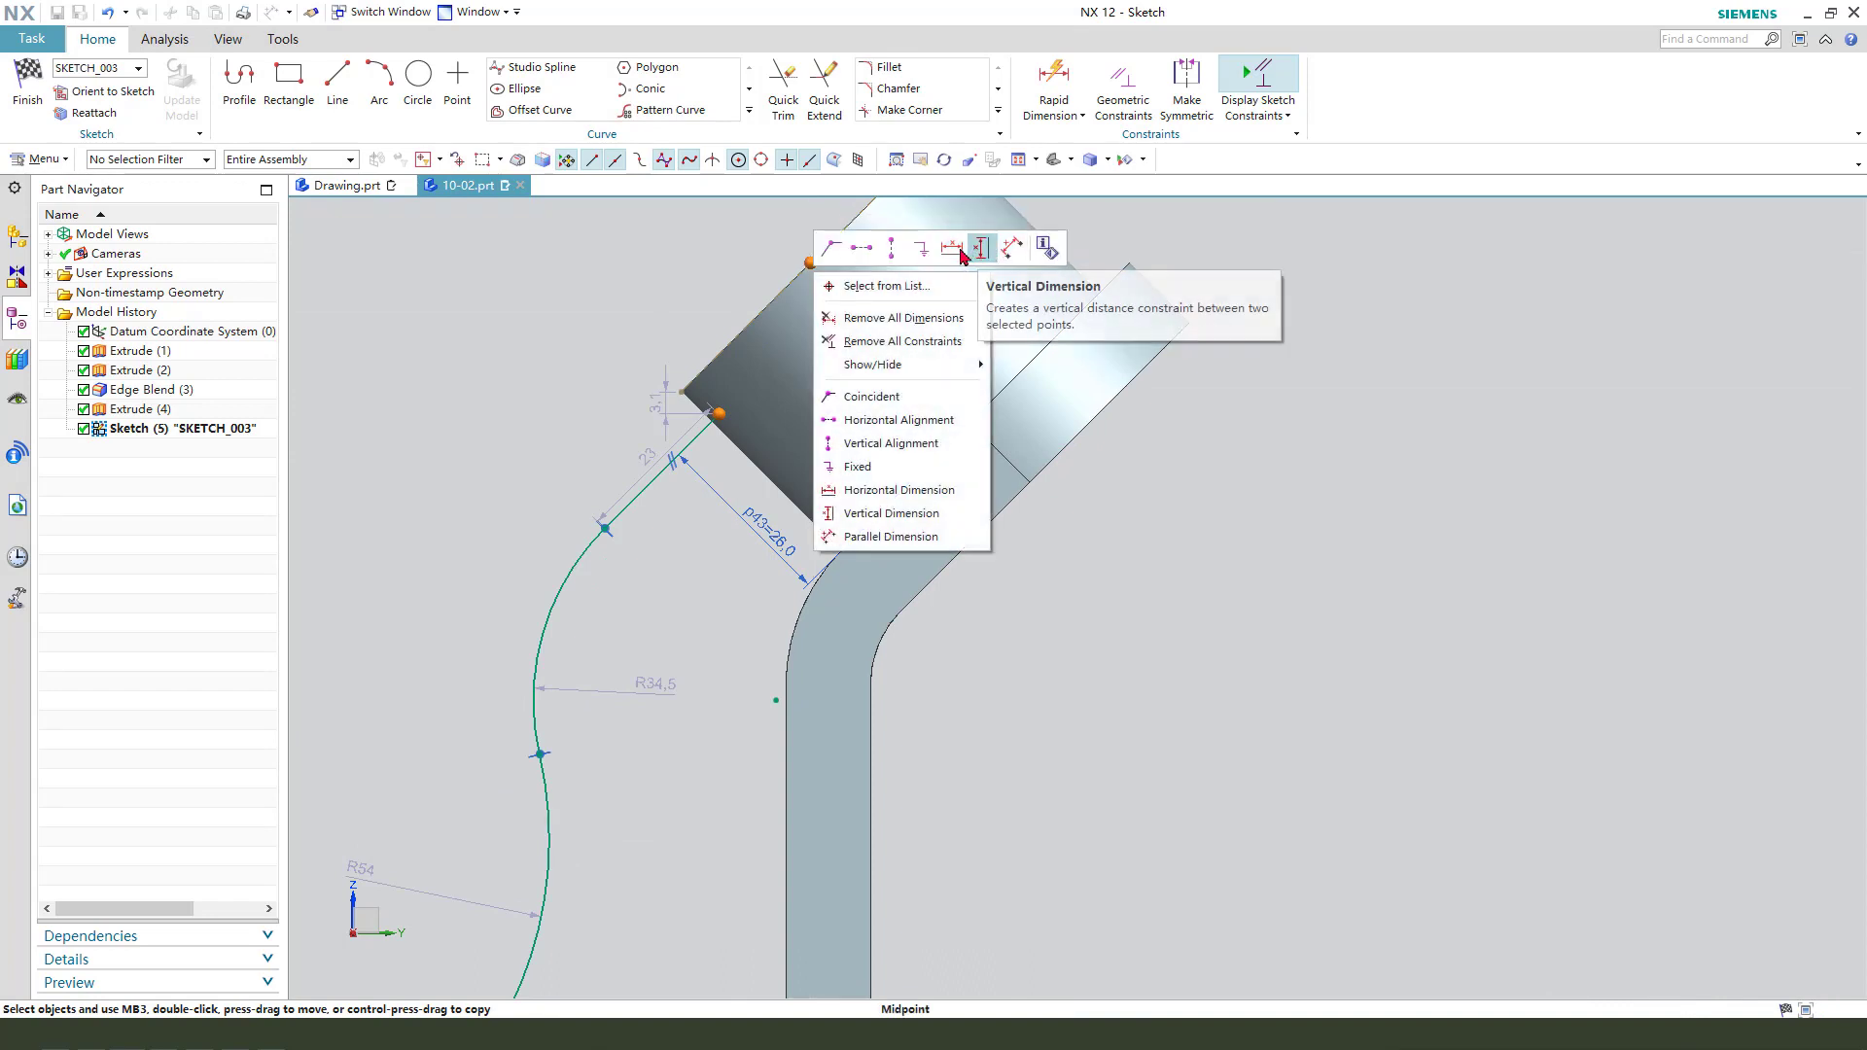
left_click(1013, 248)
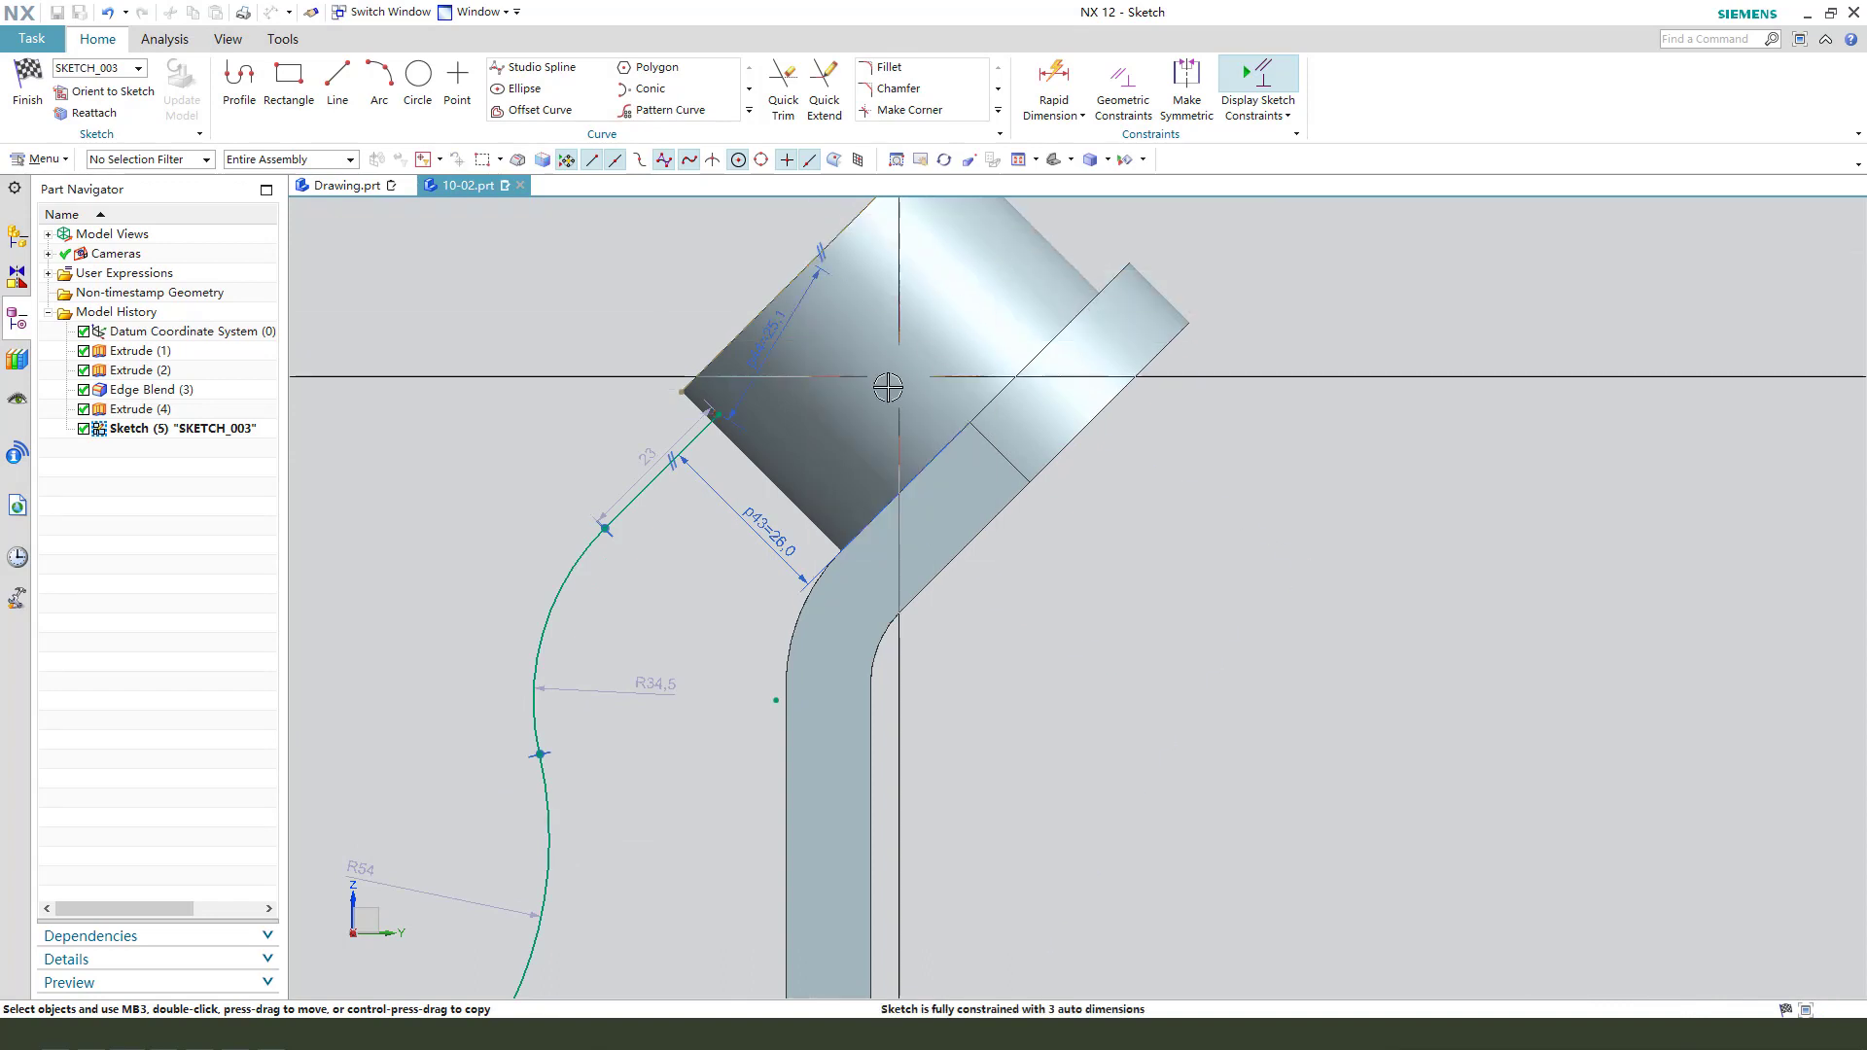
left_click(790, 352)
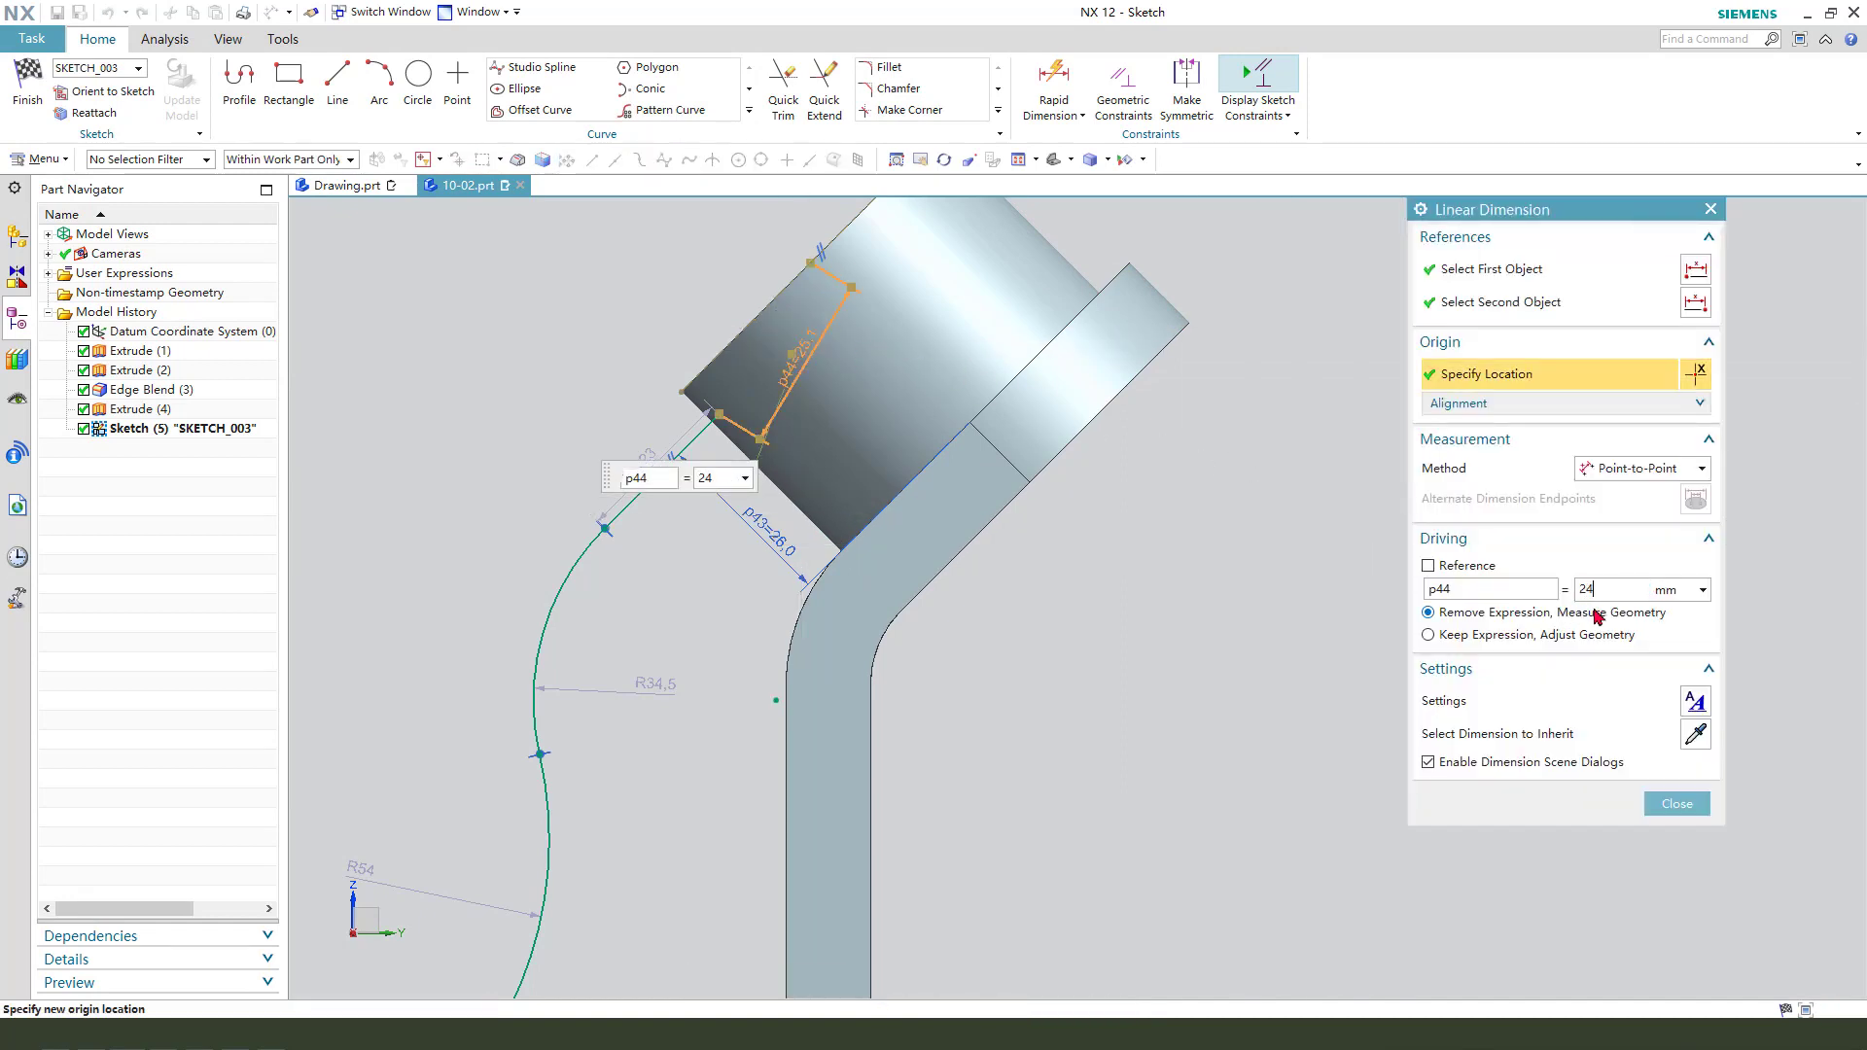
key("Return")
middle_click(1027, 575)
scroll(1171, 517, "down", 2)
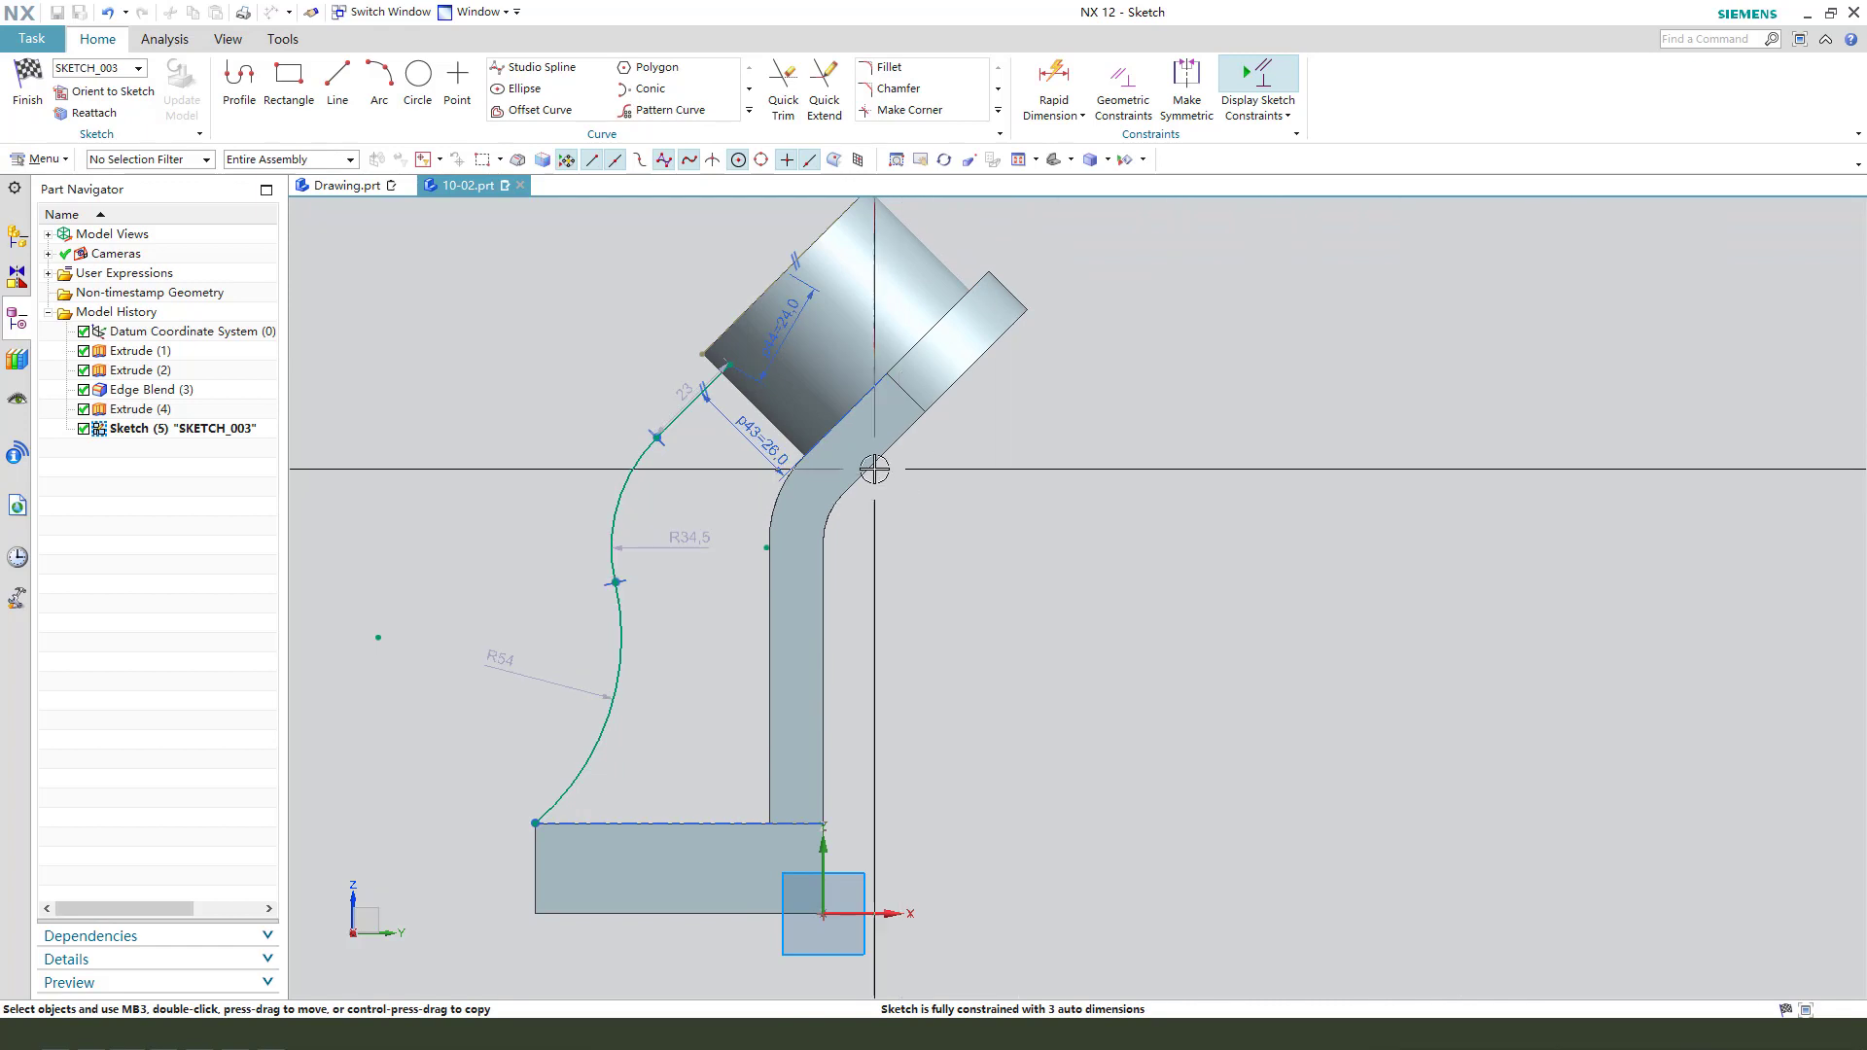
Reposition the lower arc's radius dimension beside the curve and set it to 55 mm.
scroll(774, 562, "up", 1)
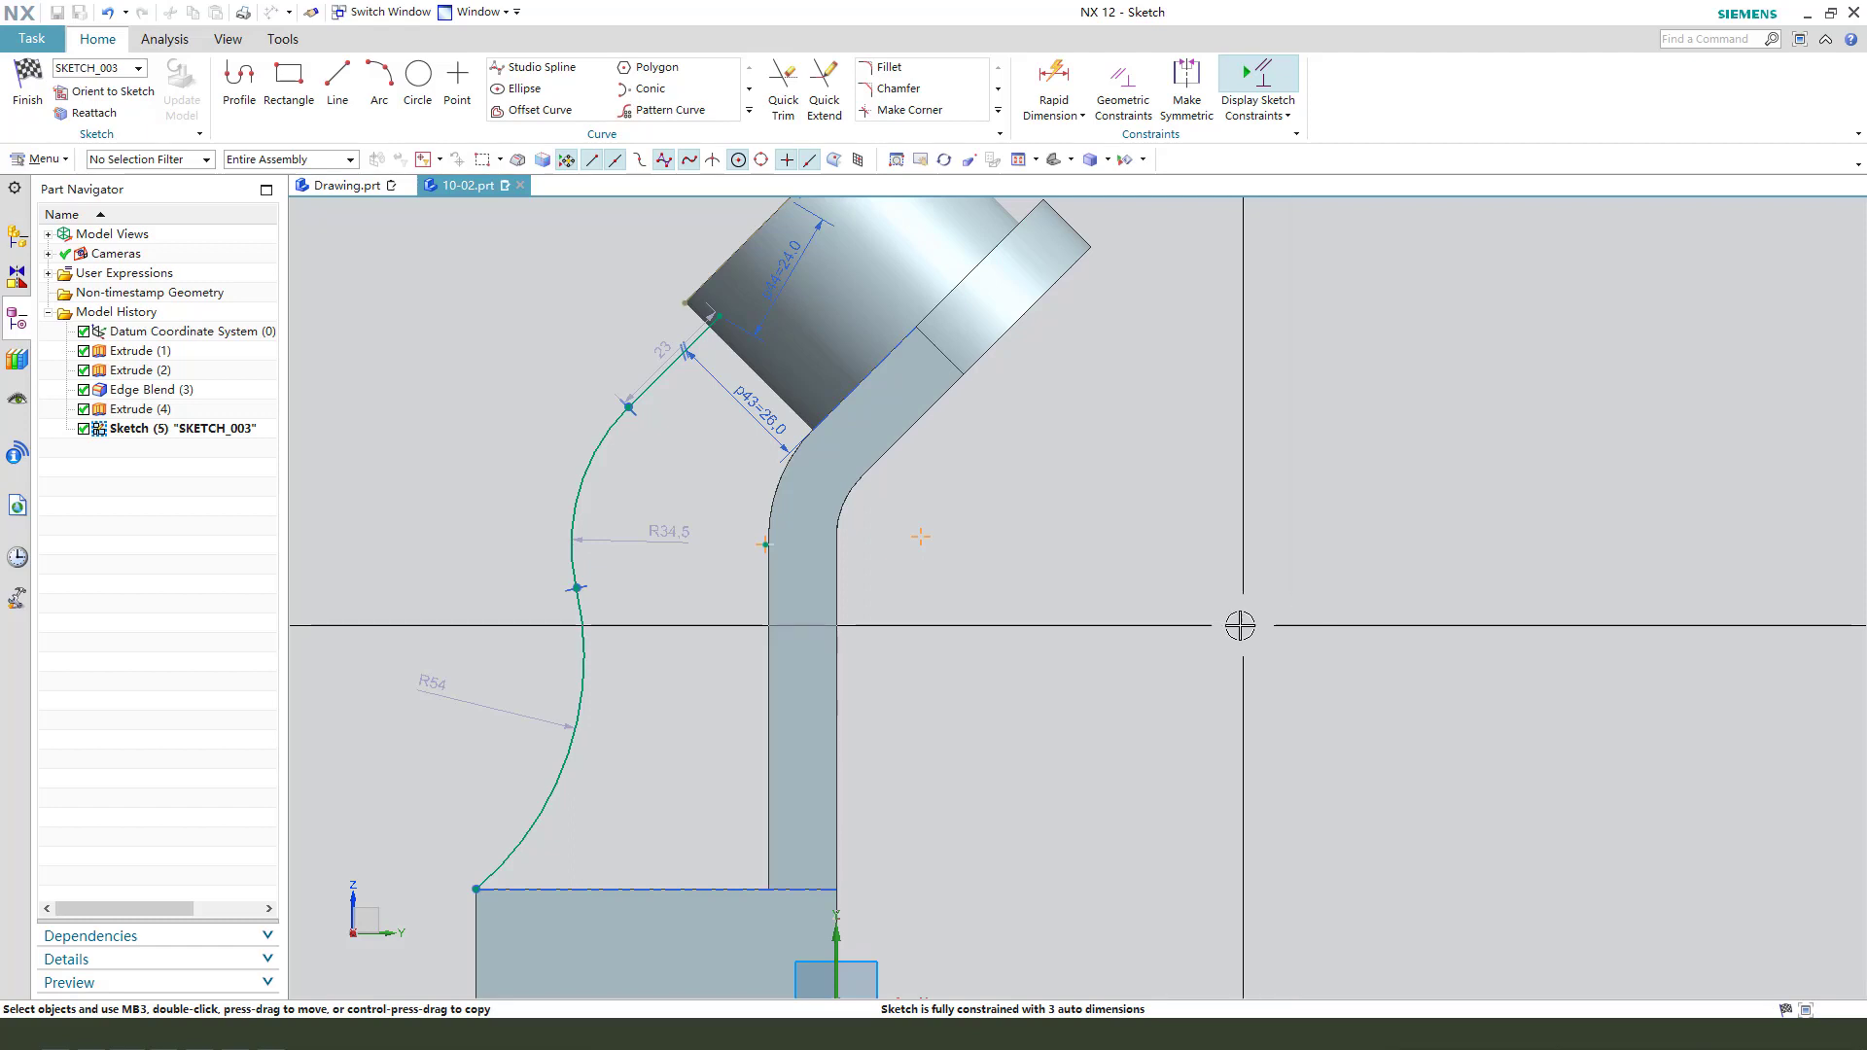
scroll(716, 452, "down", 1)
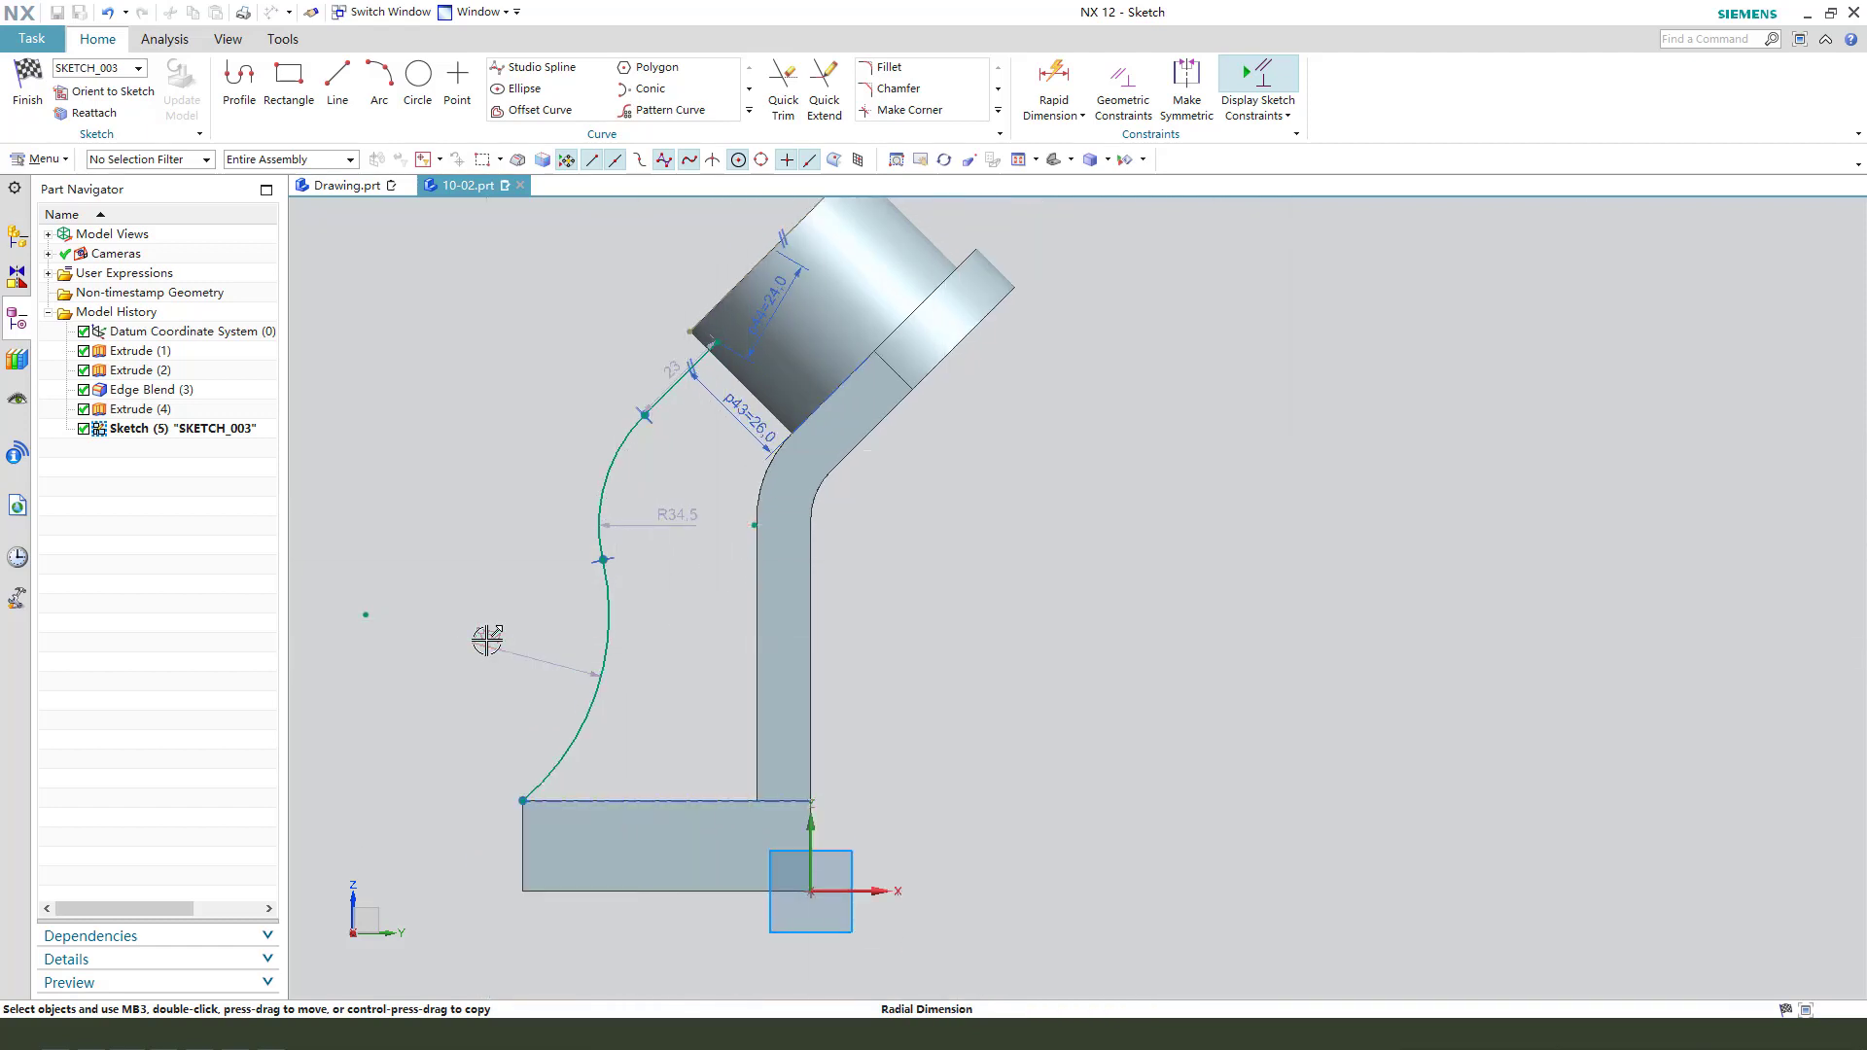
left_click_drag(488, 634, 661, 698)
double_click(662, 698)
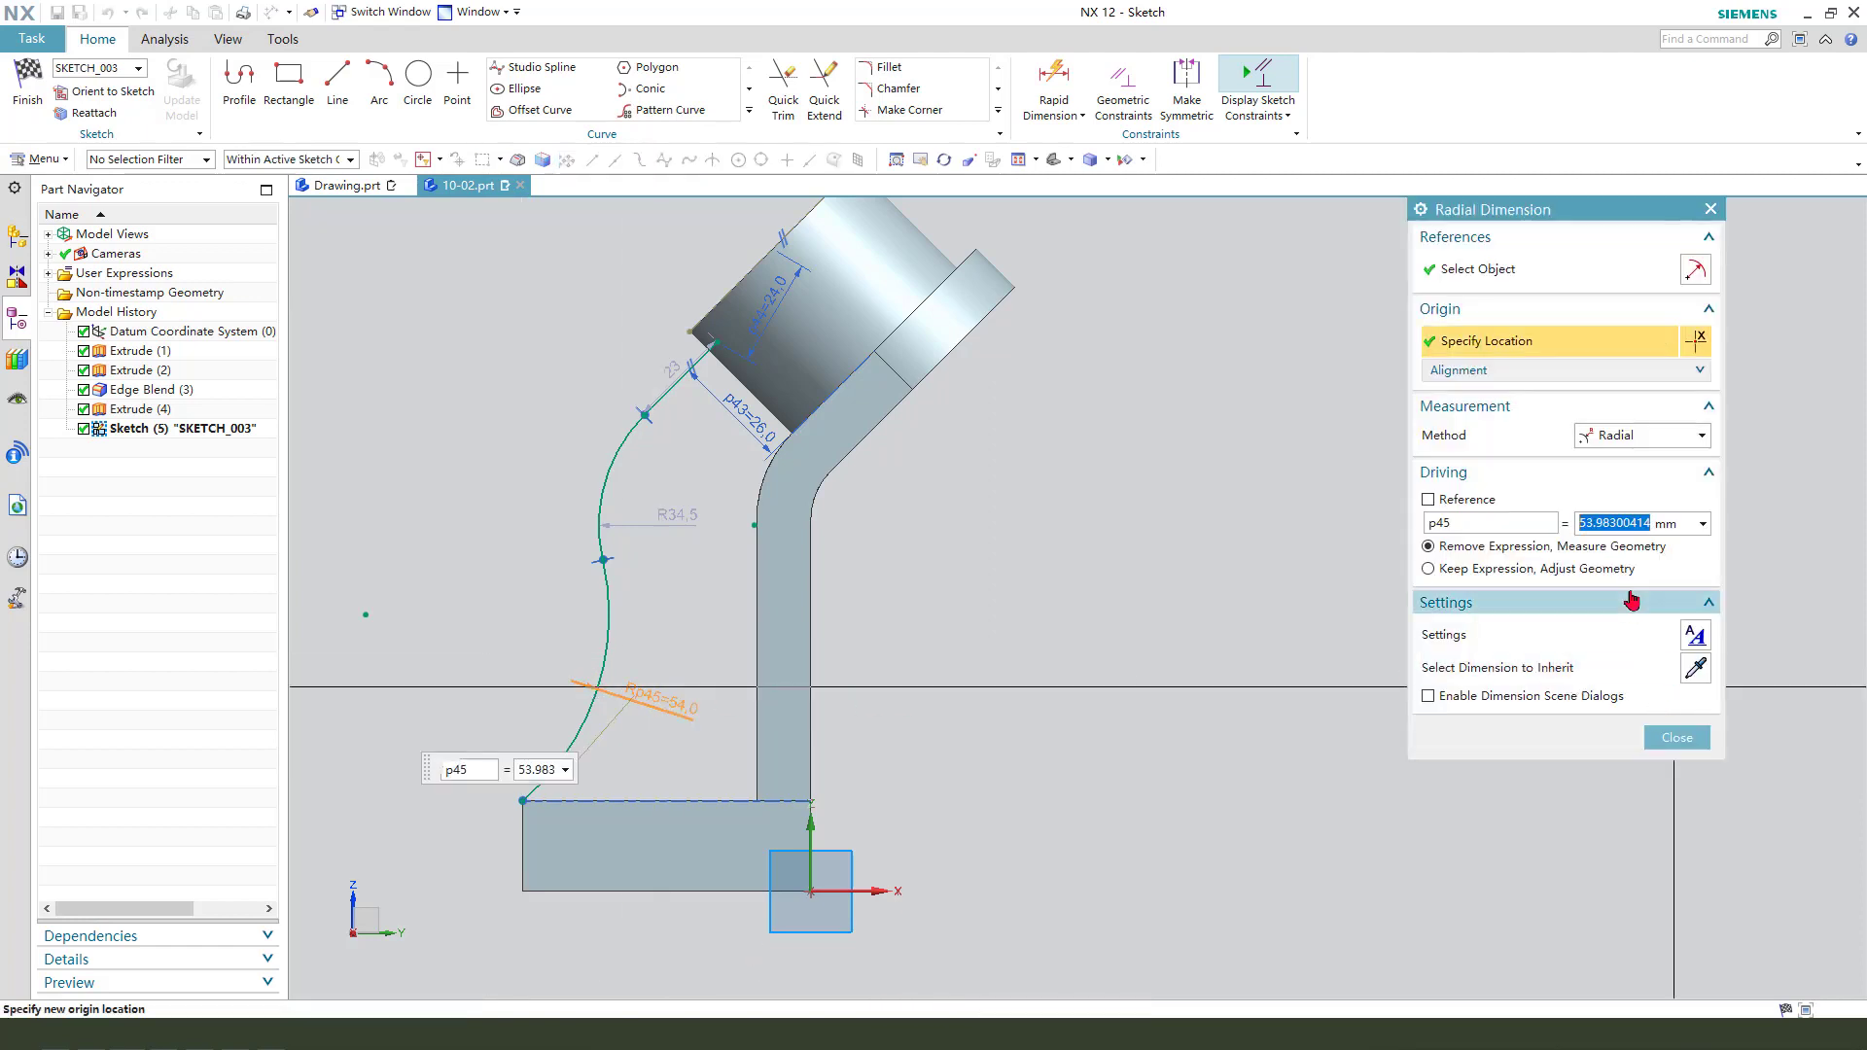
middle_click(990, 428)
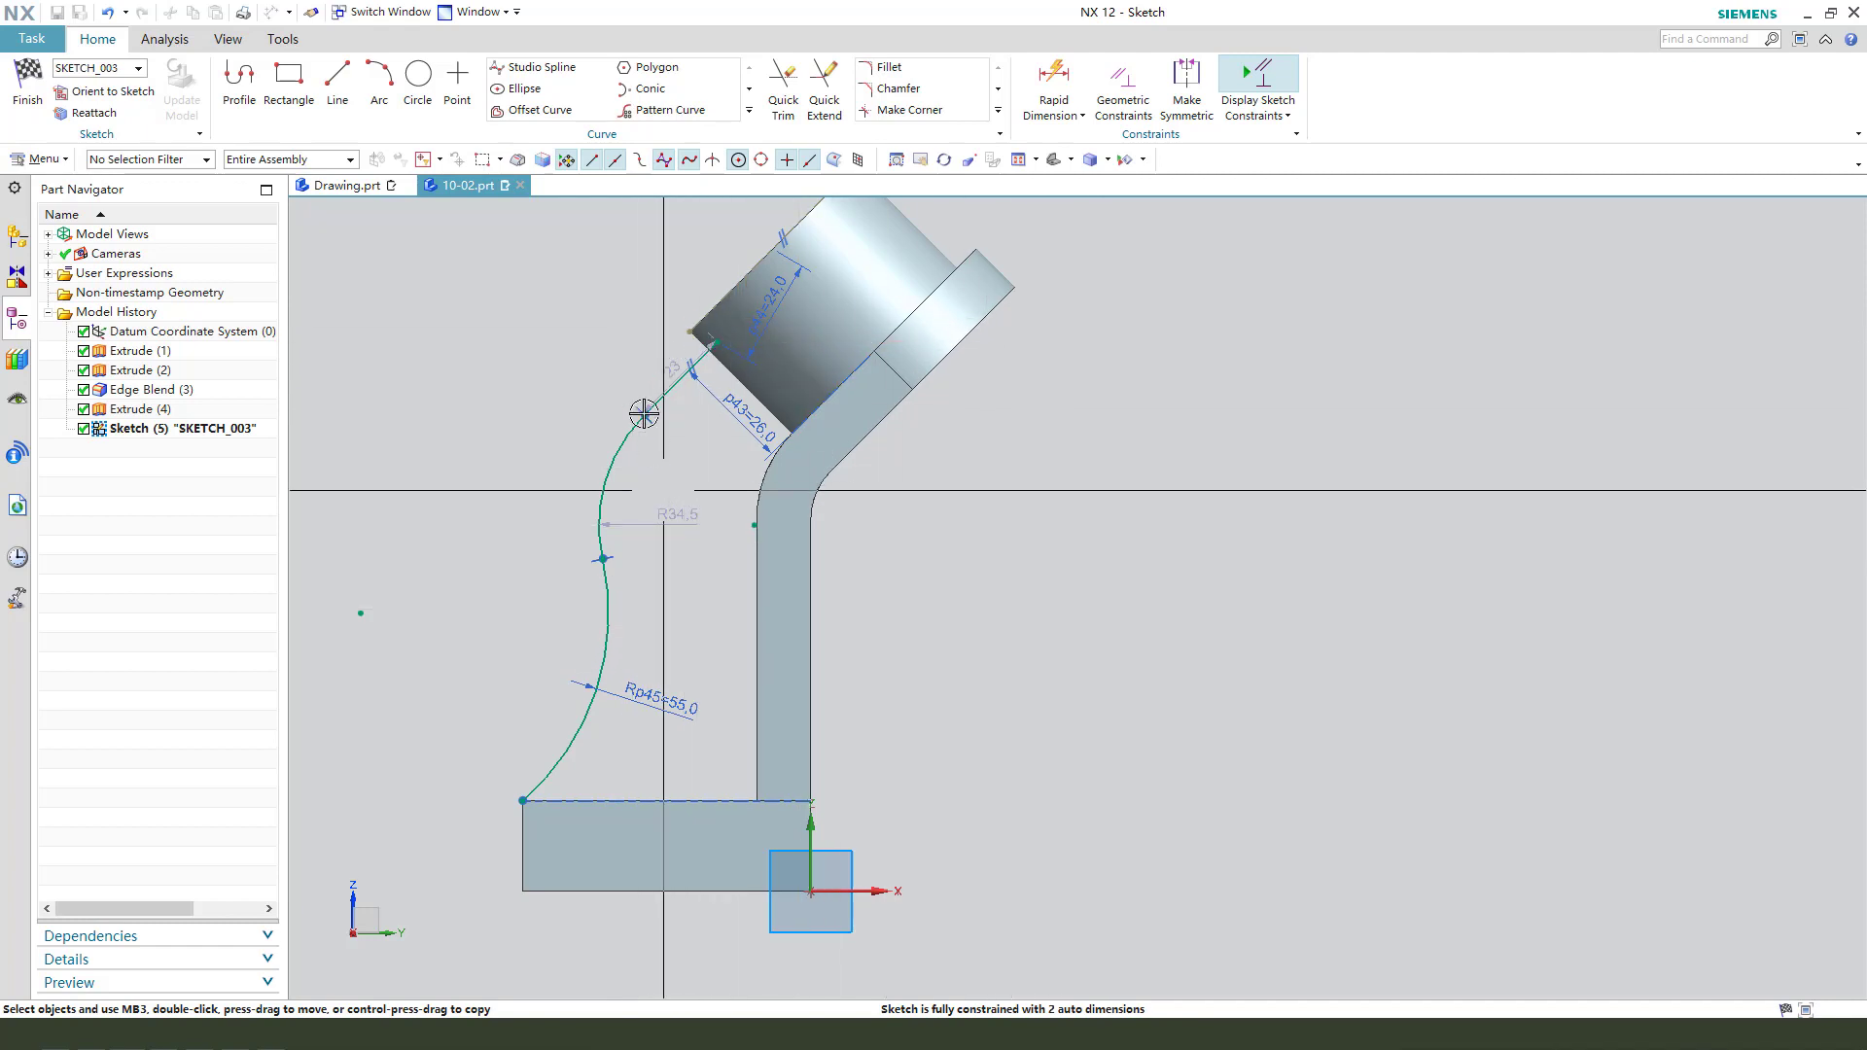
Move the upper arc's radius dimension to the outer side of the profile.
scroll(640, 389, "up", 2)
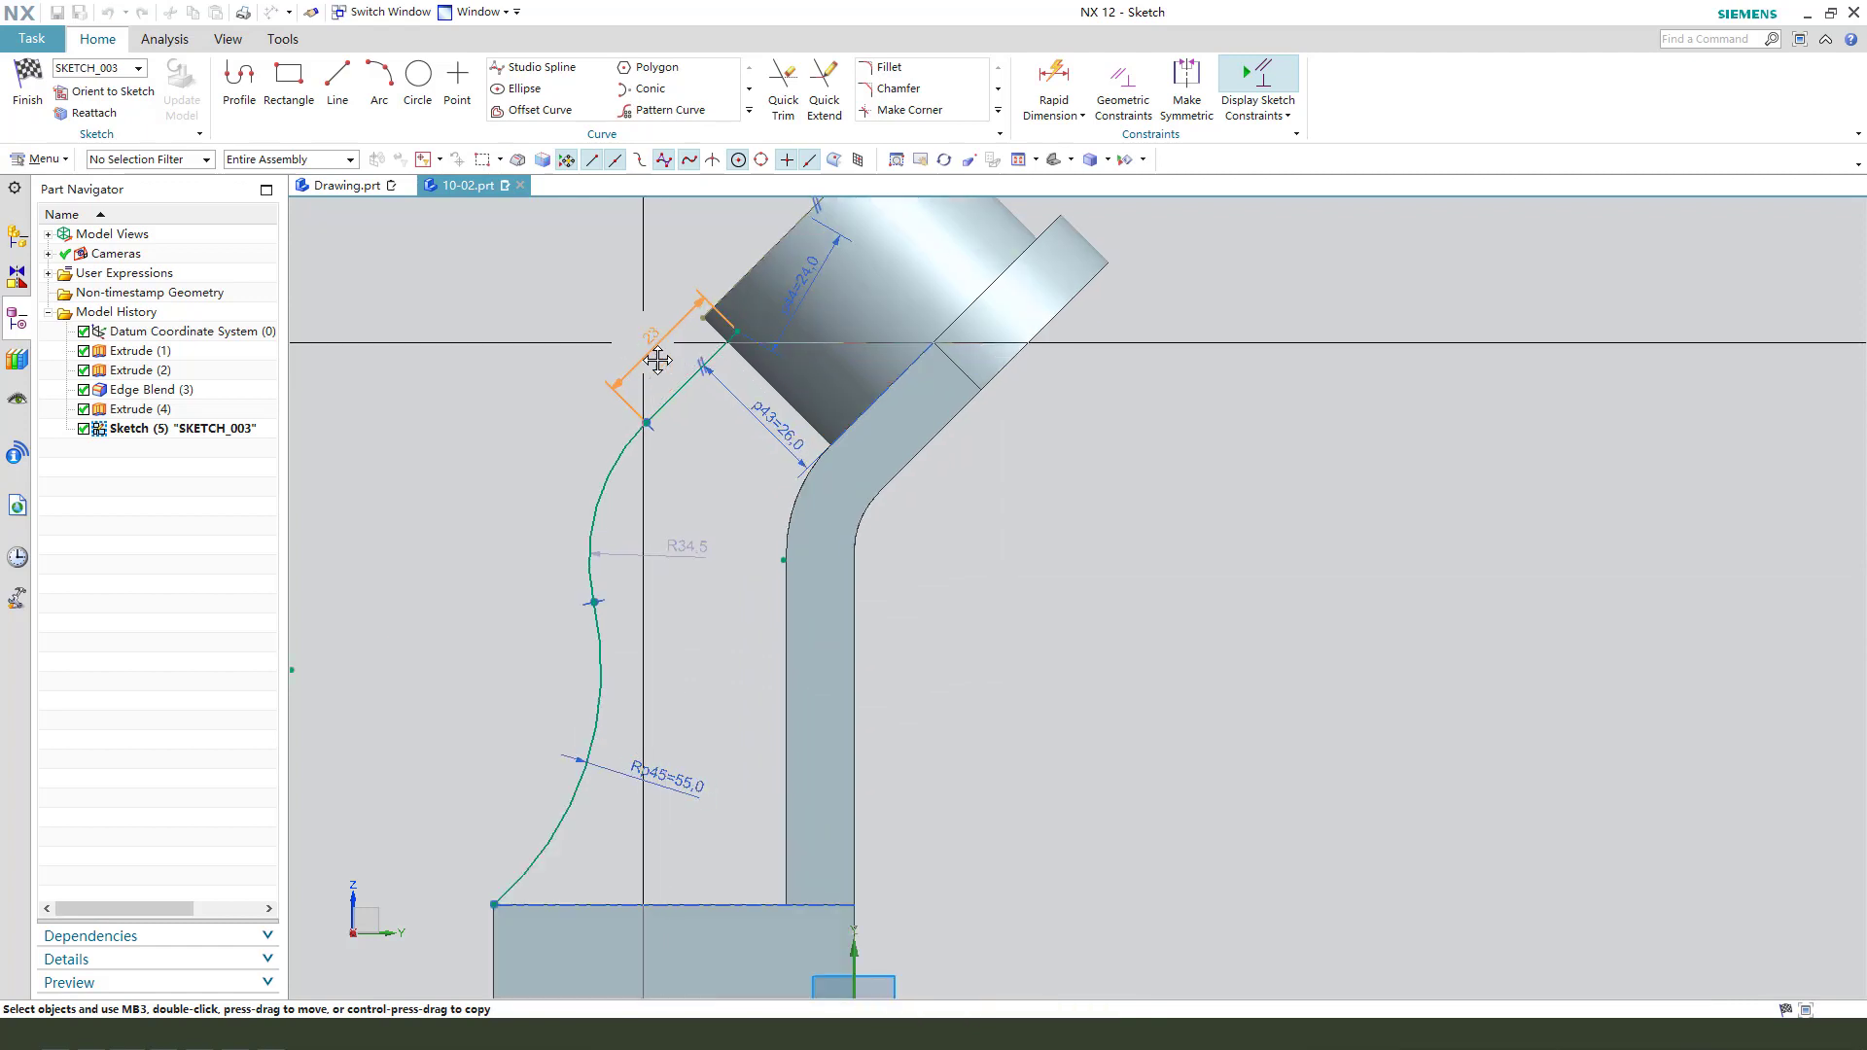
mouse_move(696, 550)
left_mouse_down()
mouse_move(679, 521)
mouse_move(543, 484)
left_mouse_up()
scroll(532, 430, "down", 1)
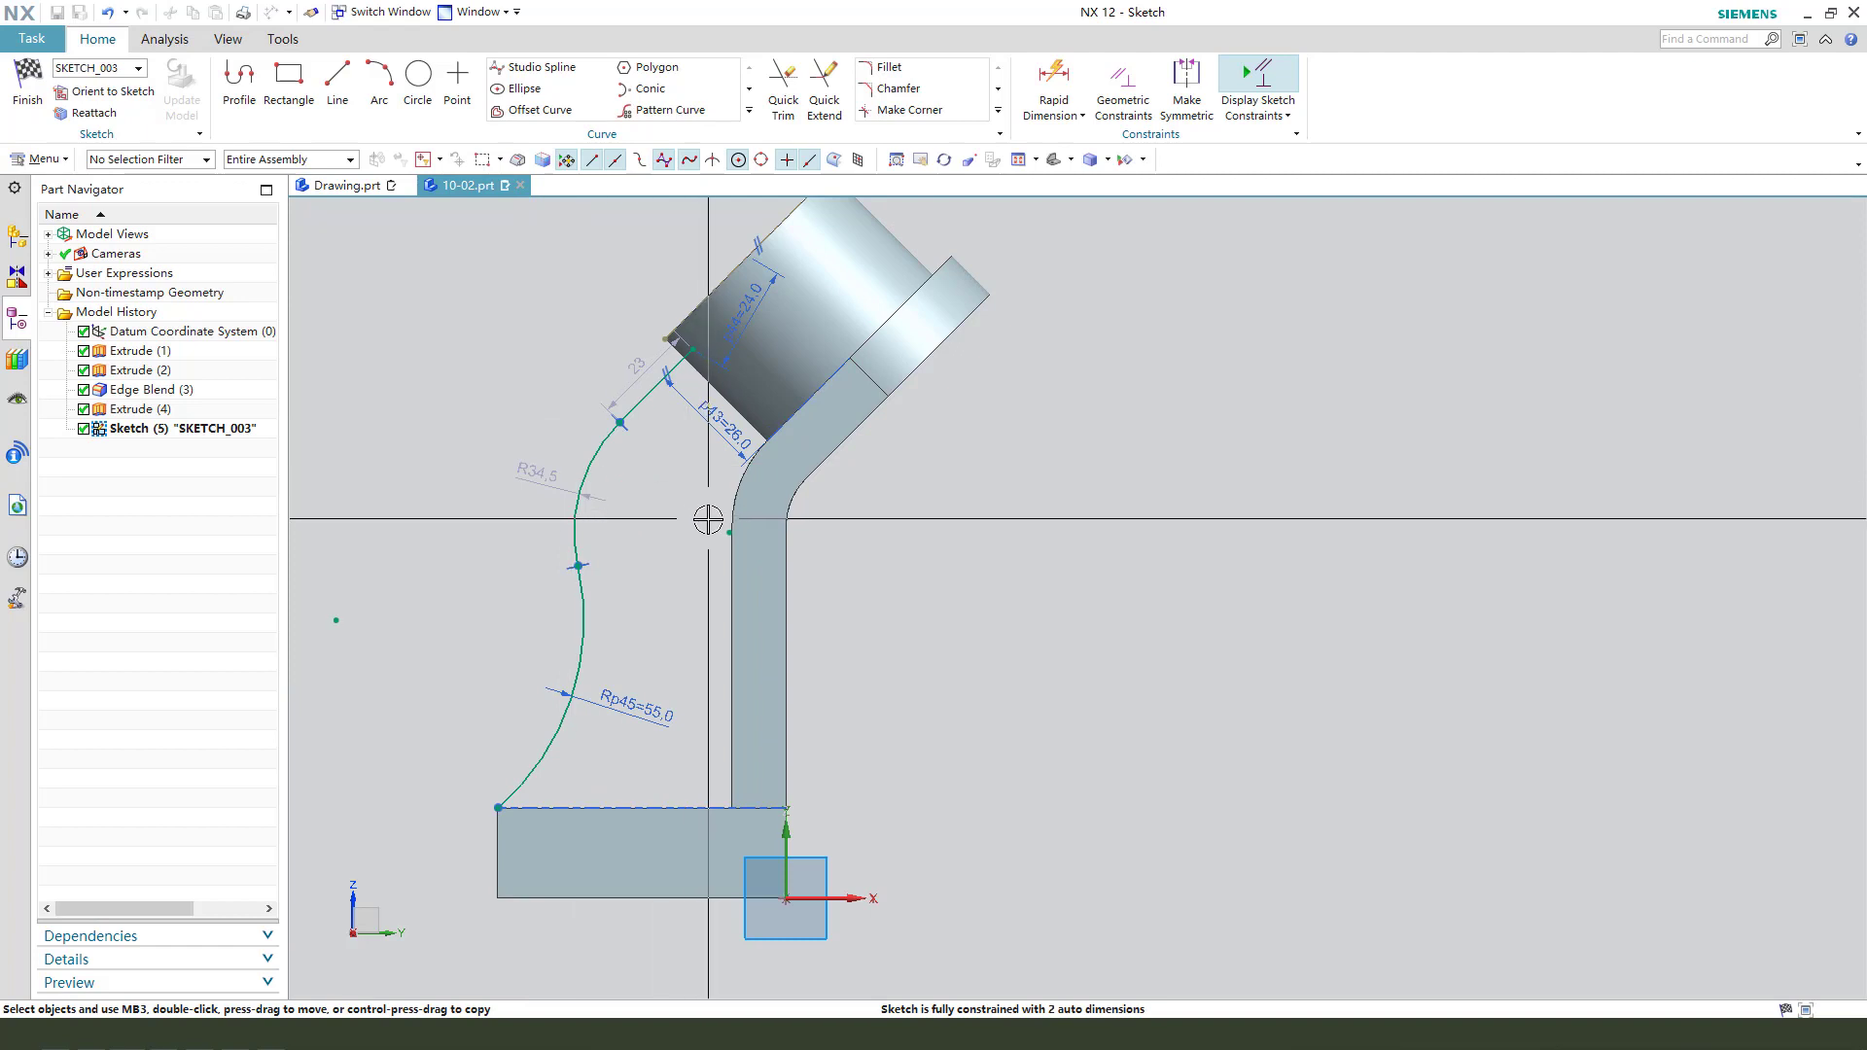
scroll(710, 521, "up", 1)
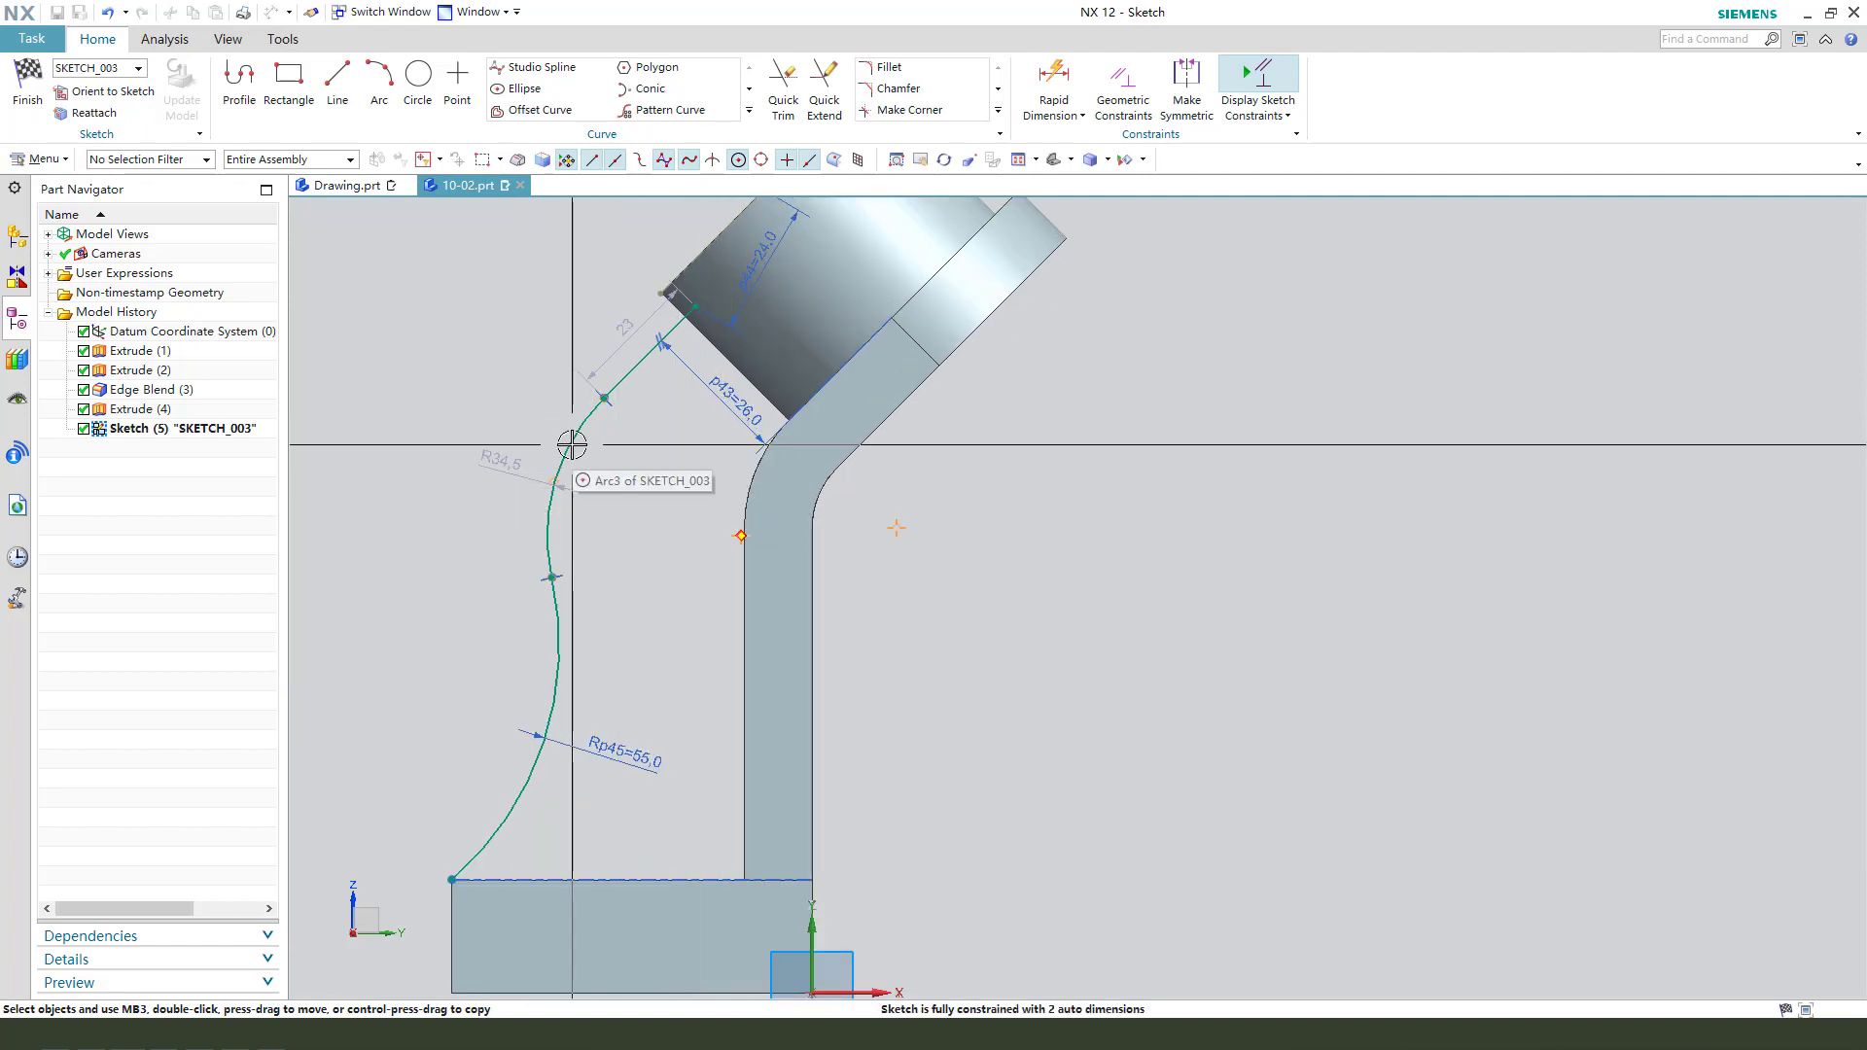
Try to make the upper arc's centre coincident with the centre of the arm's bend.
left_click(730, 541)
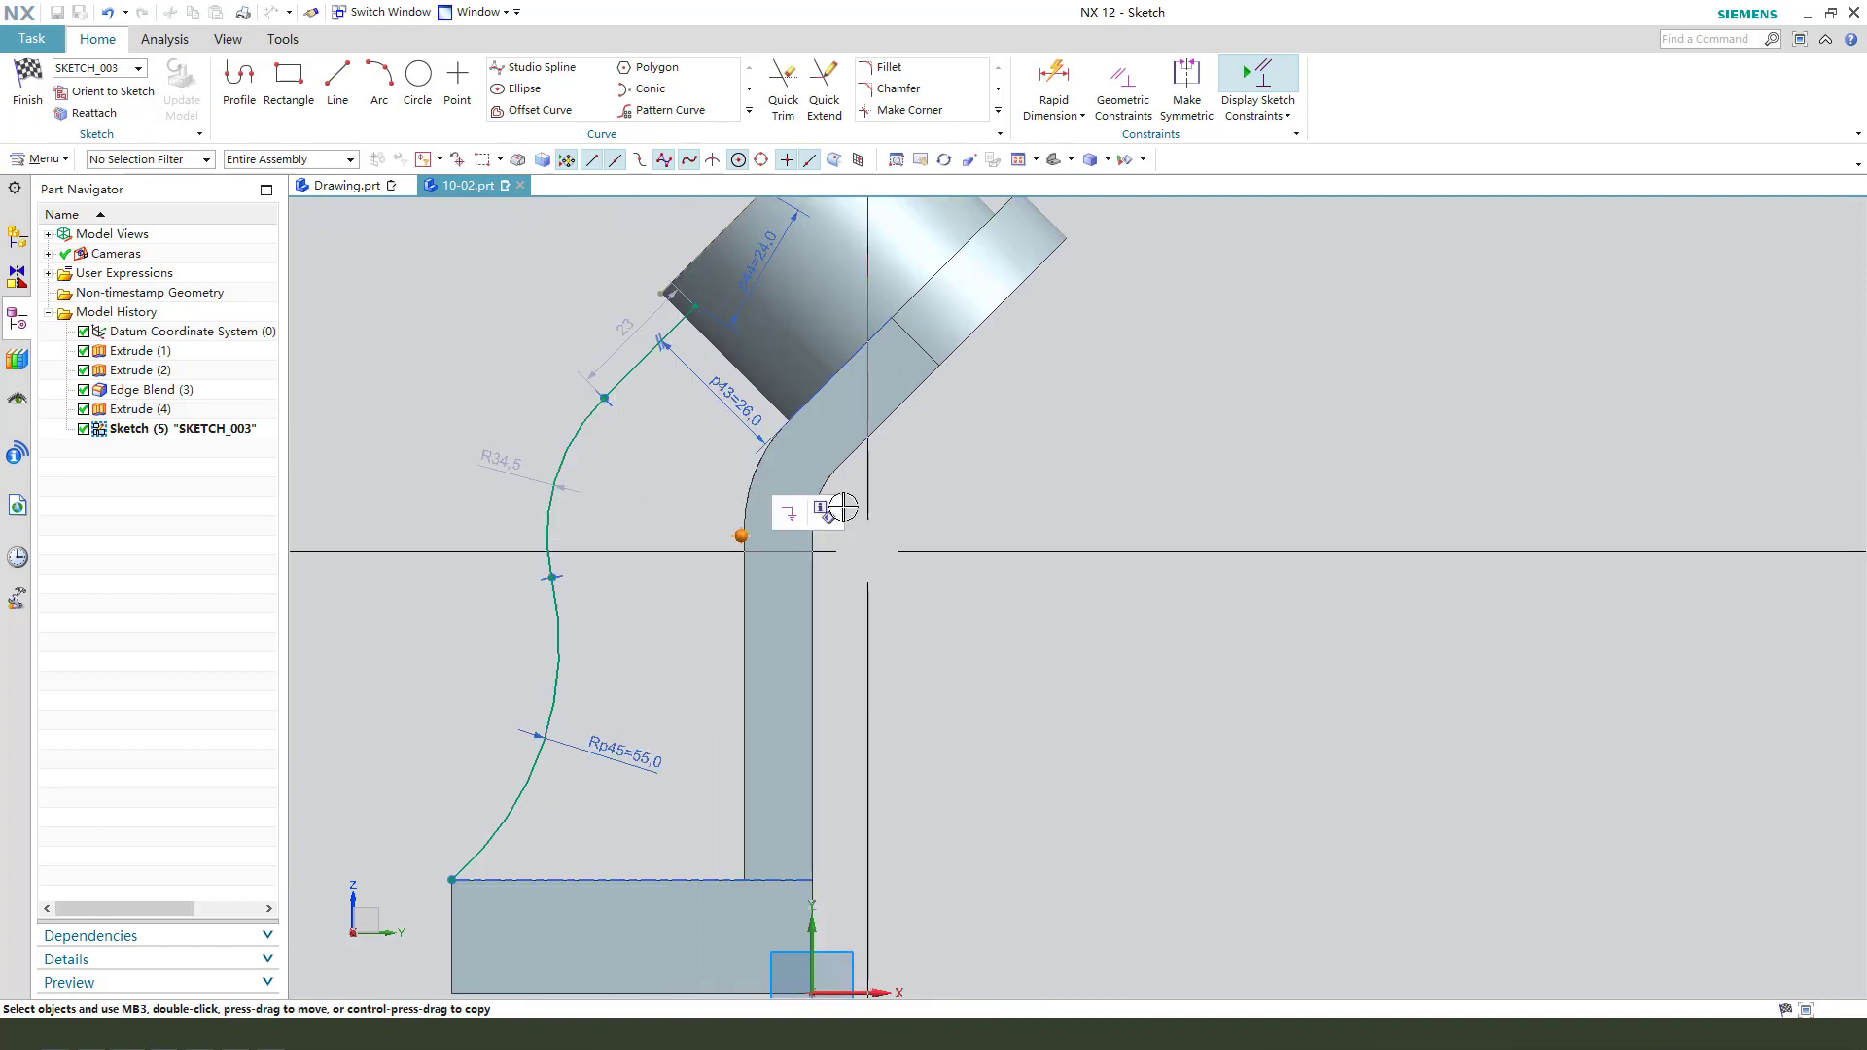
left_click(895, 527)
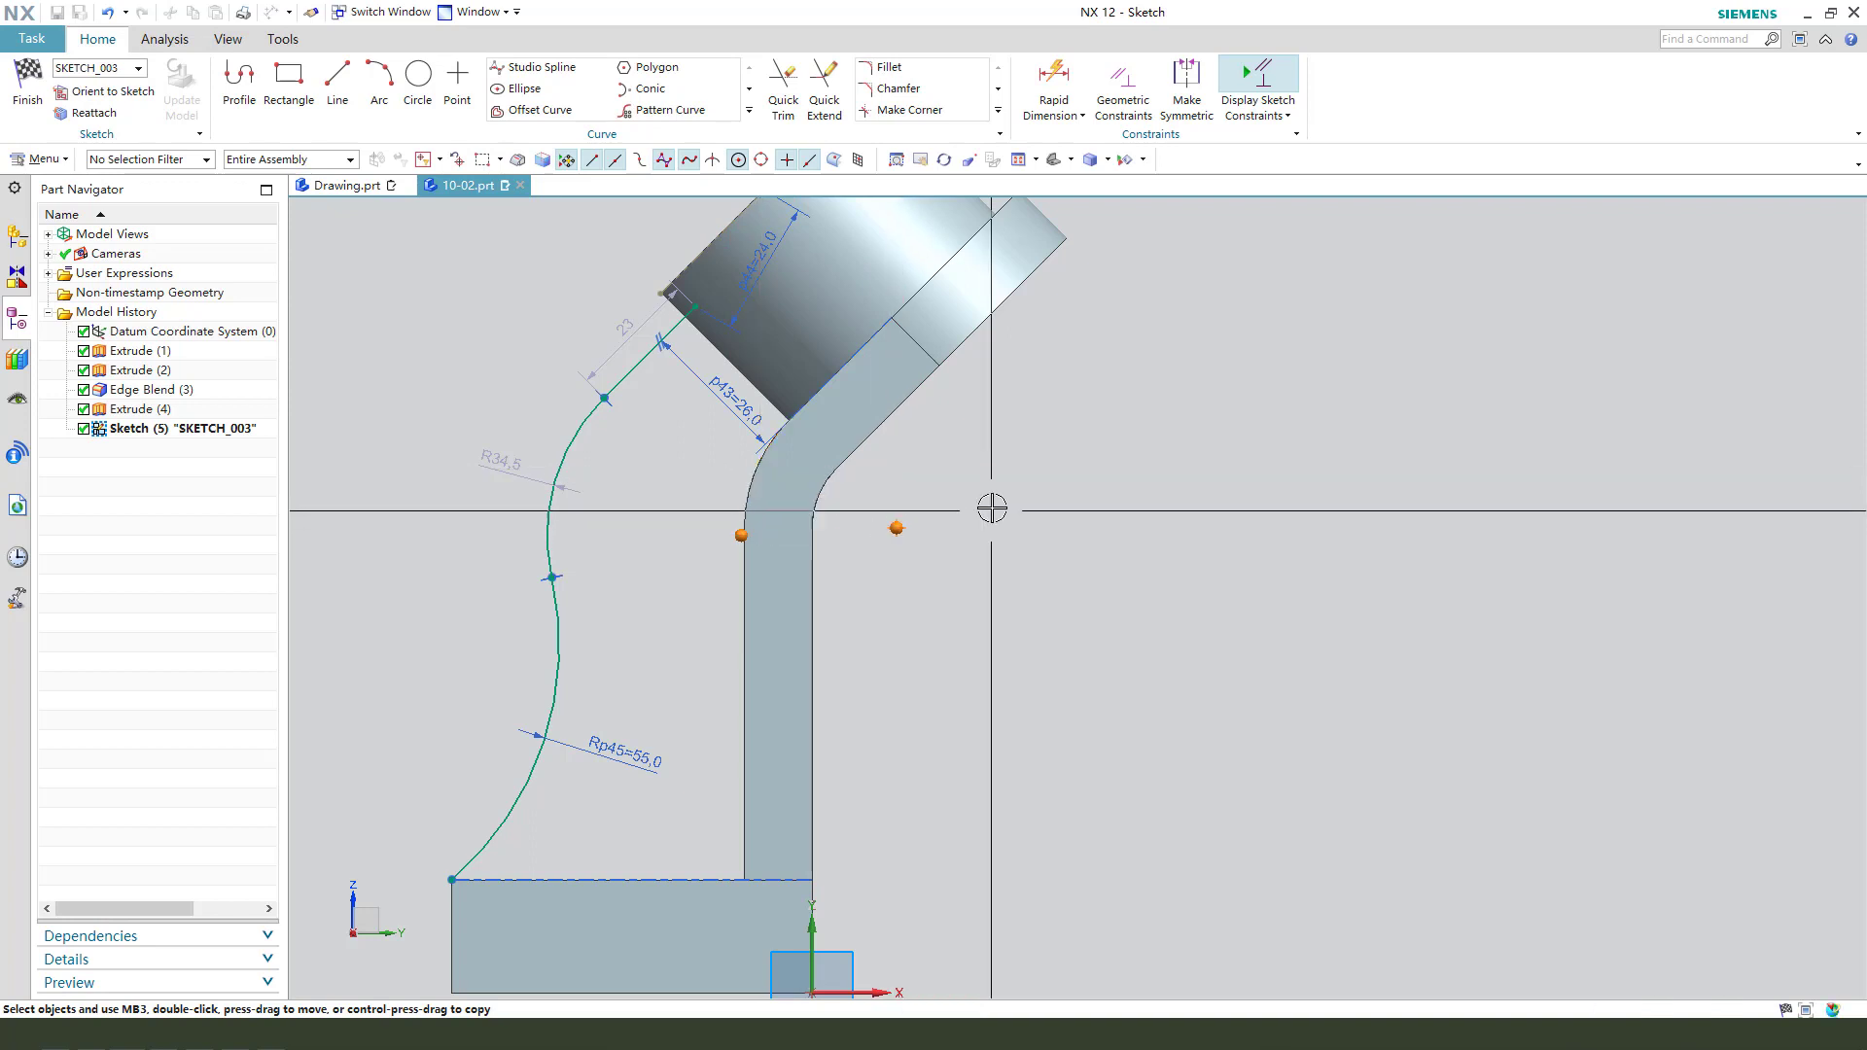
left_click(1010, 494)
scroll(840, 570, "down", 2)
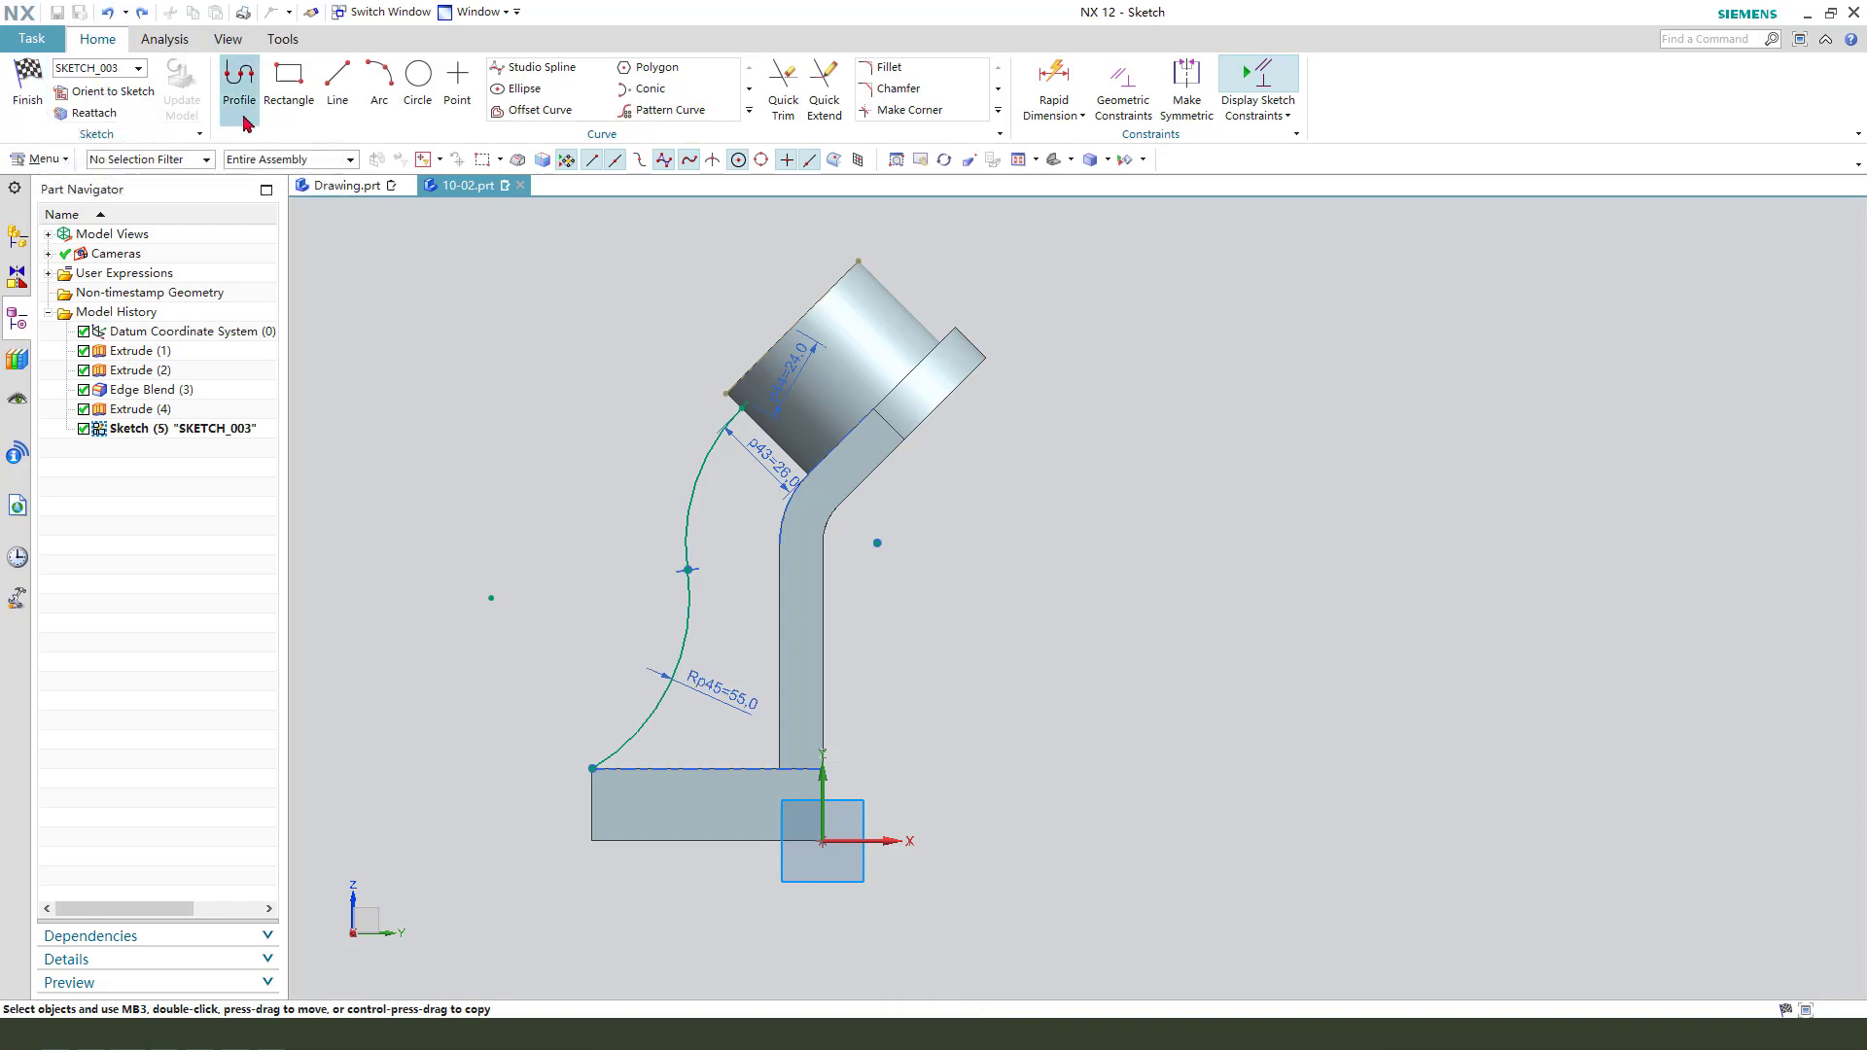
Draw a line about 61 mm long from the upper arc to the centre of the arm's bend.
scroll(934, 583, "up", 2)
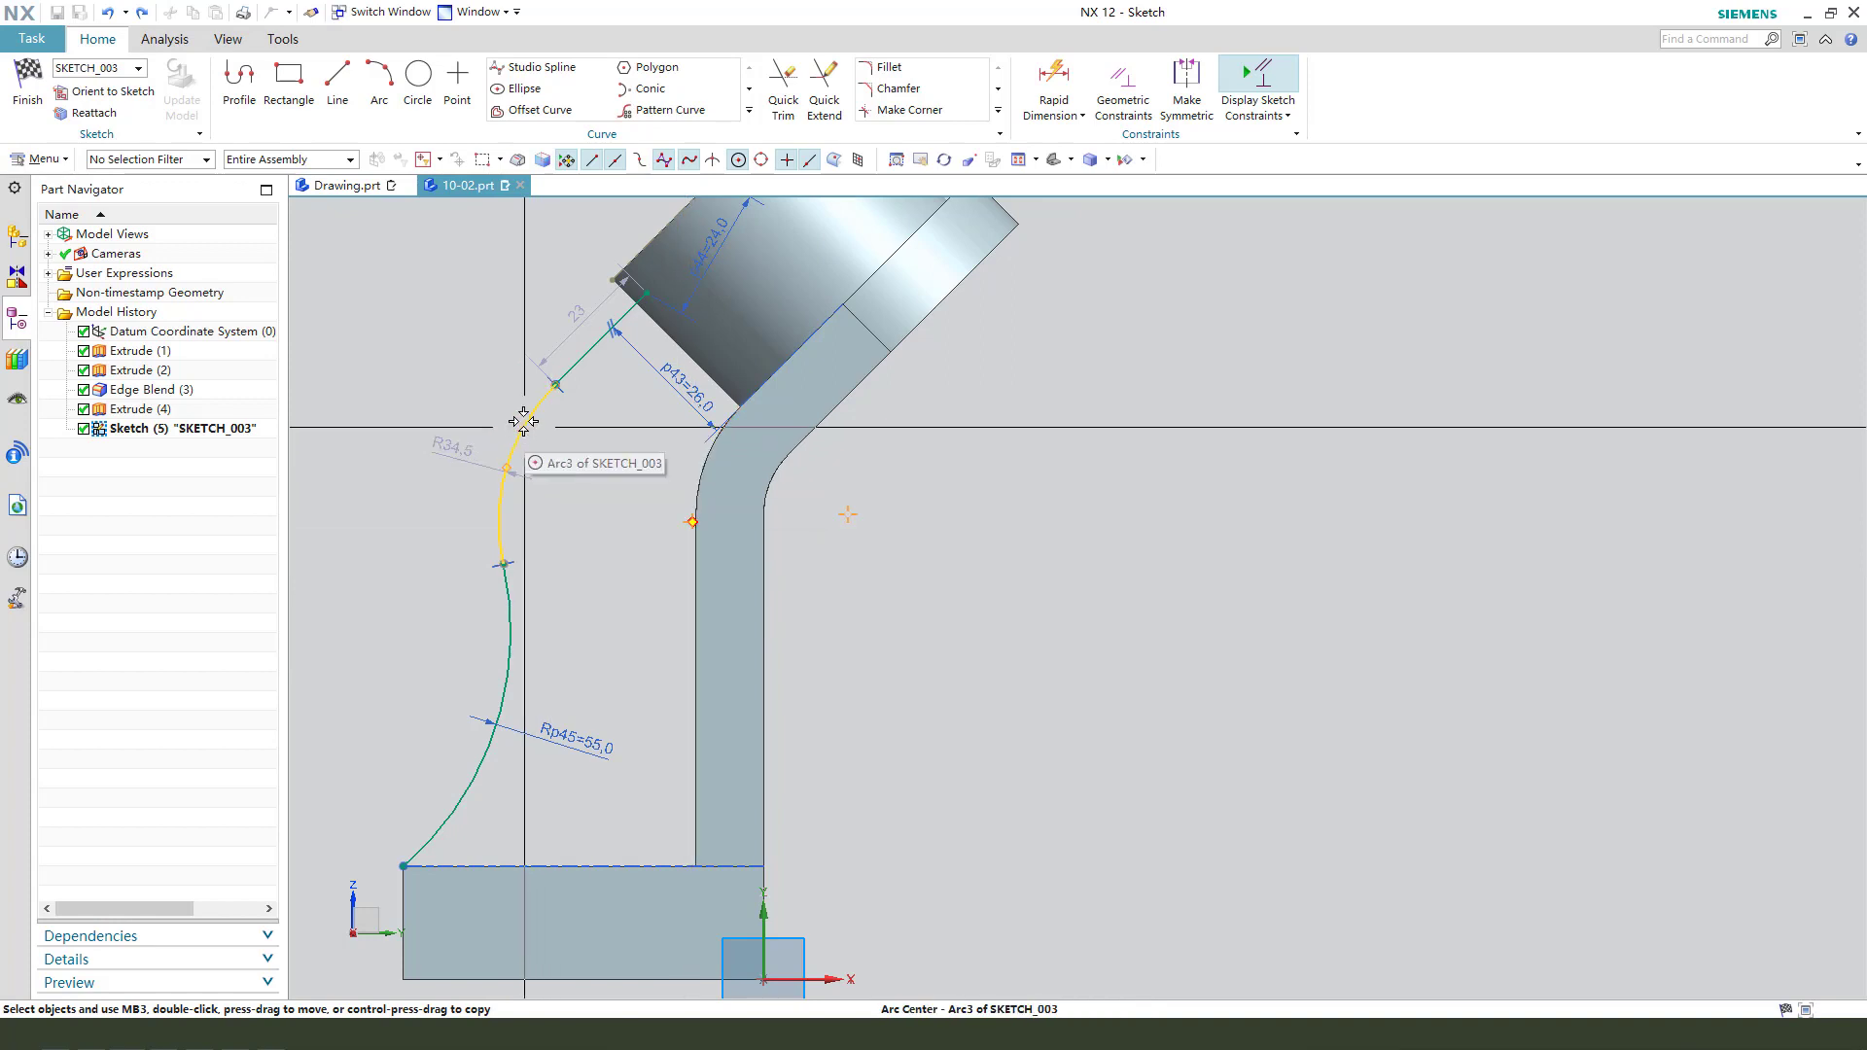
left_click(339, 86)
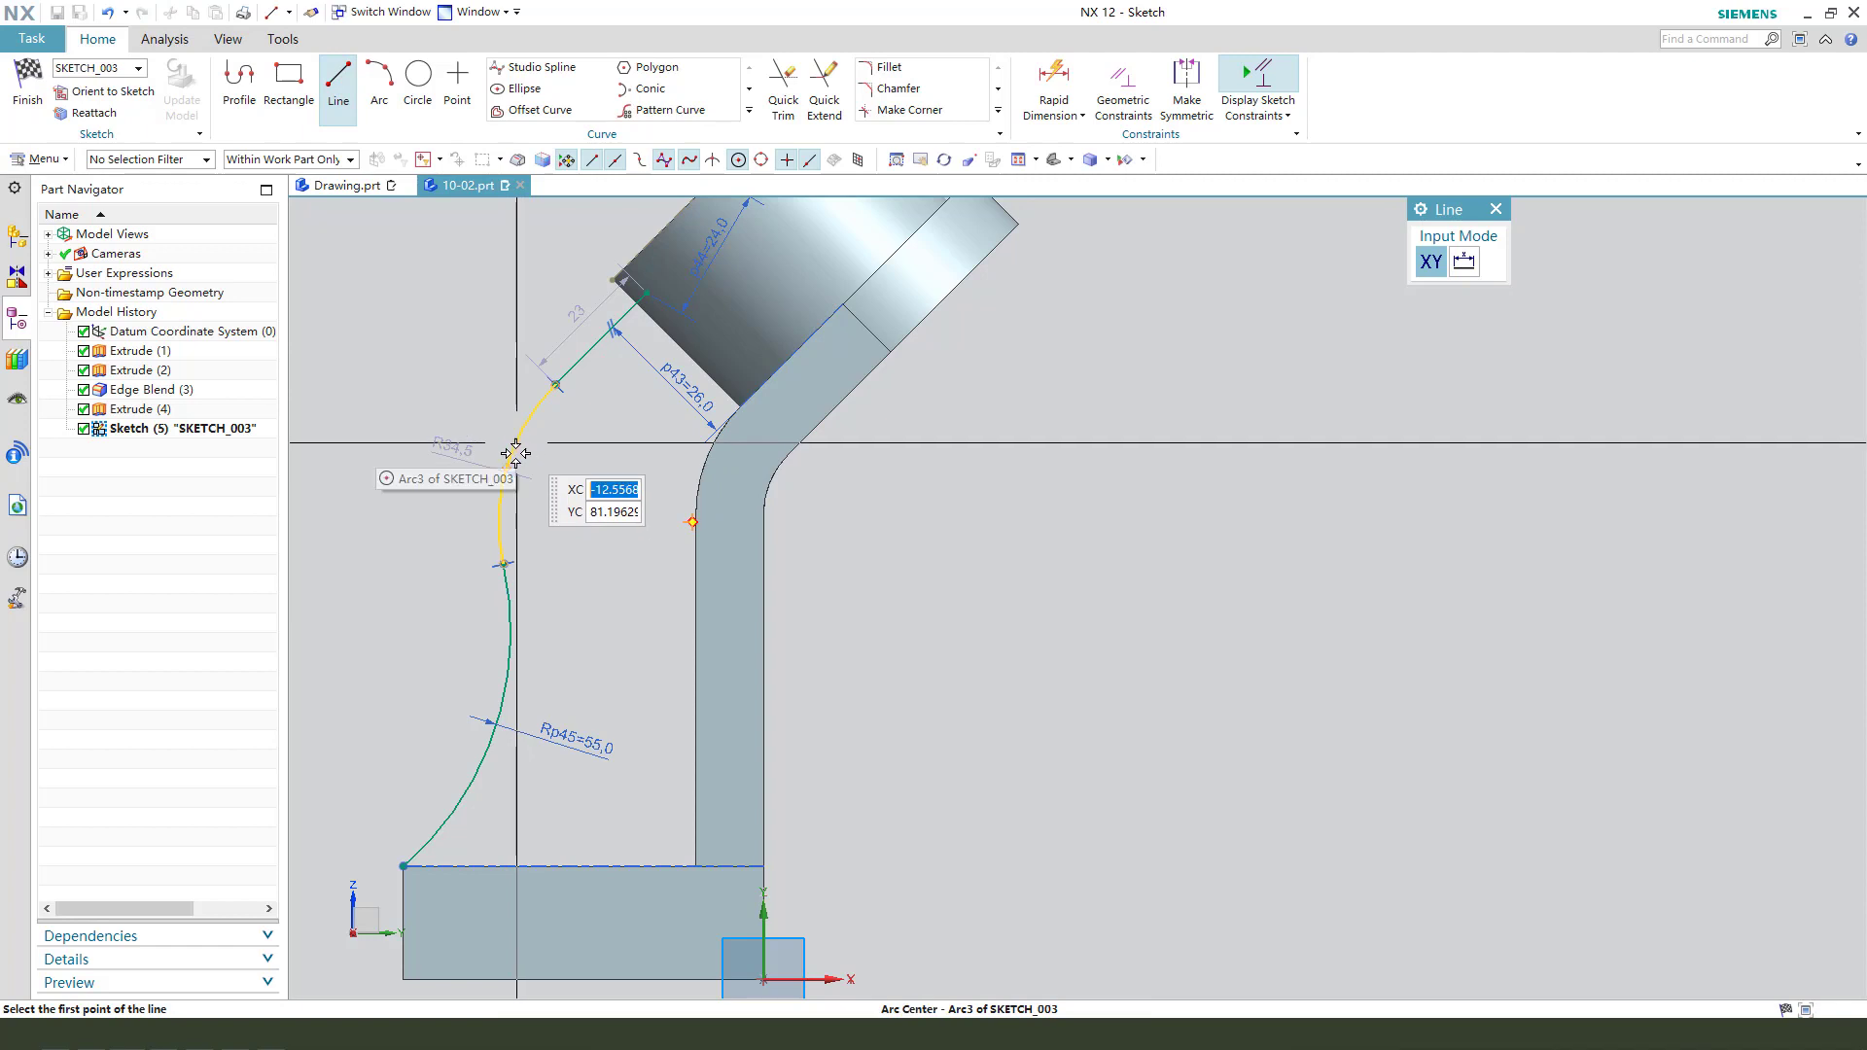
left_click(507, 465)
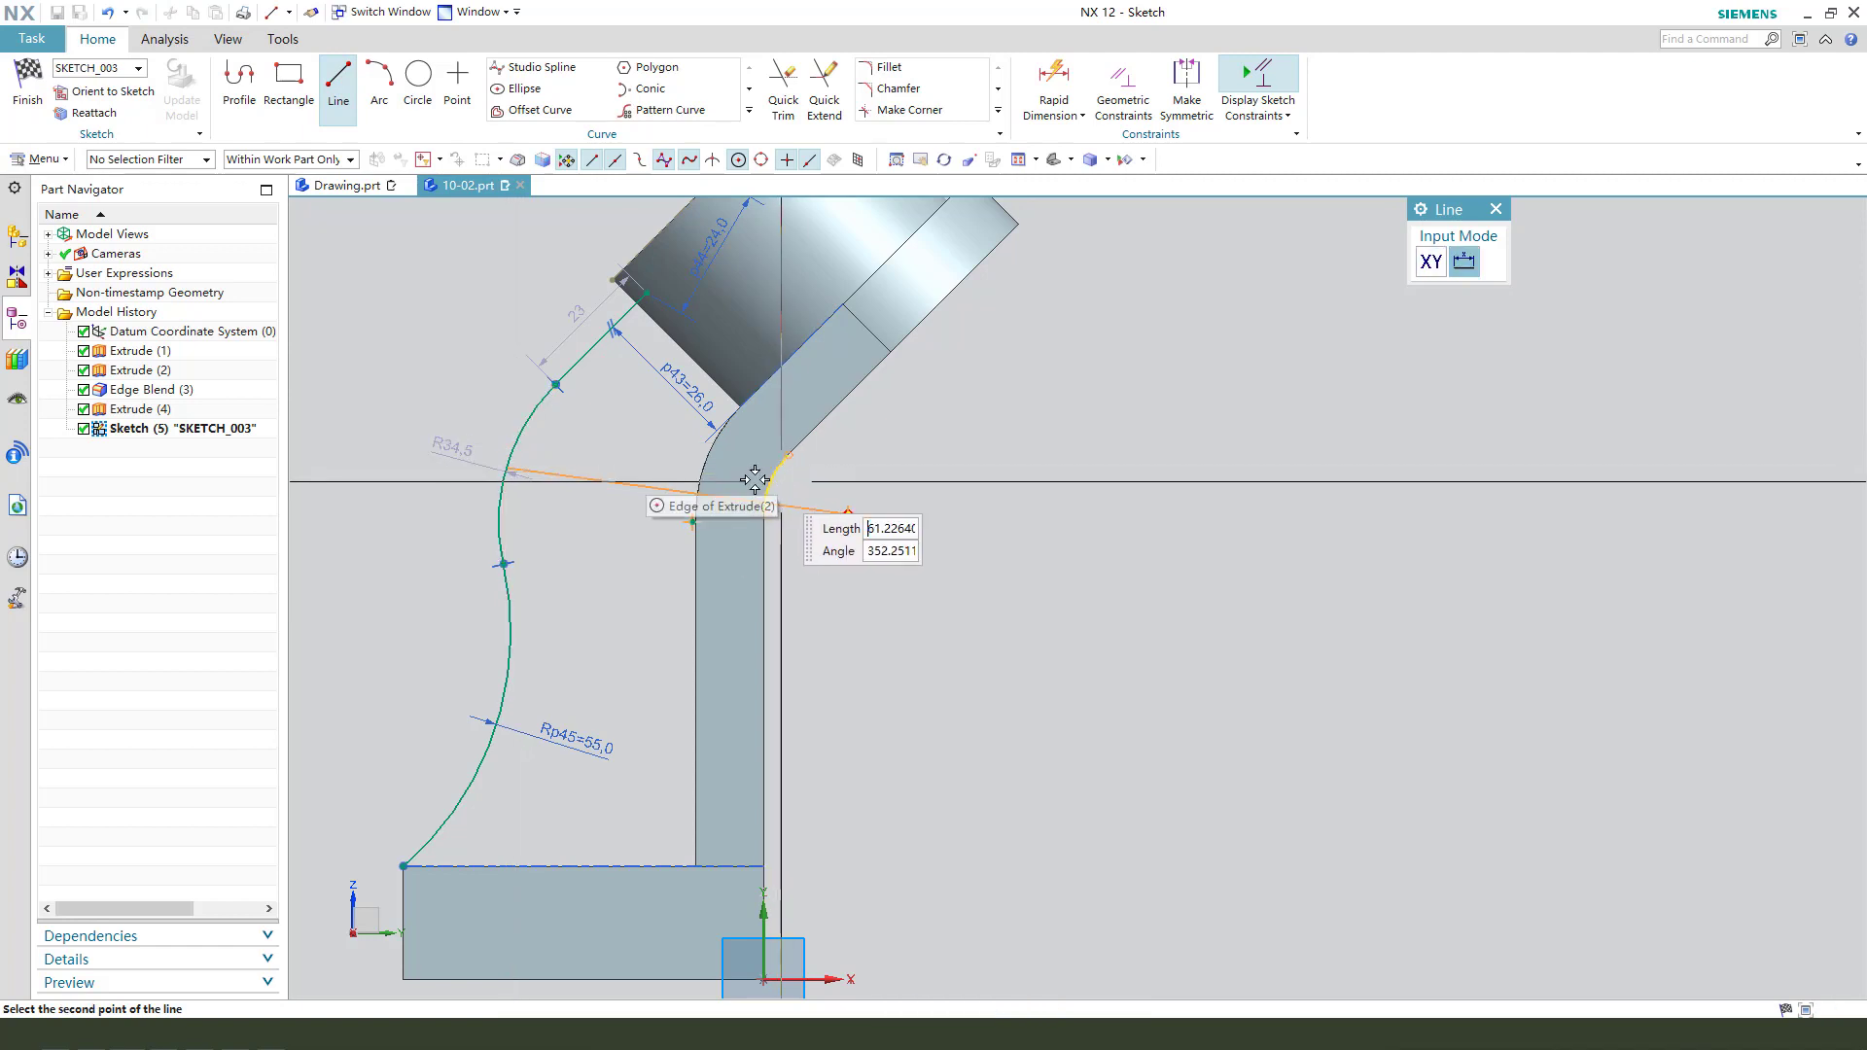
left_click(849, 514)
key("Escape")
scroll(483, 464, "up", 1)
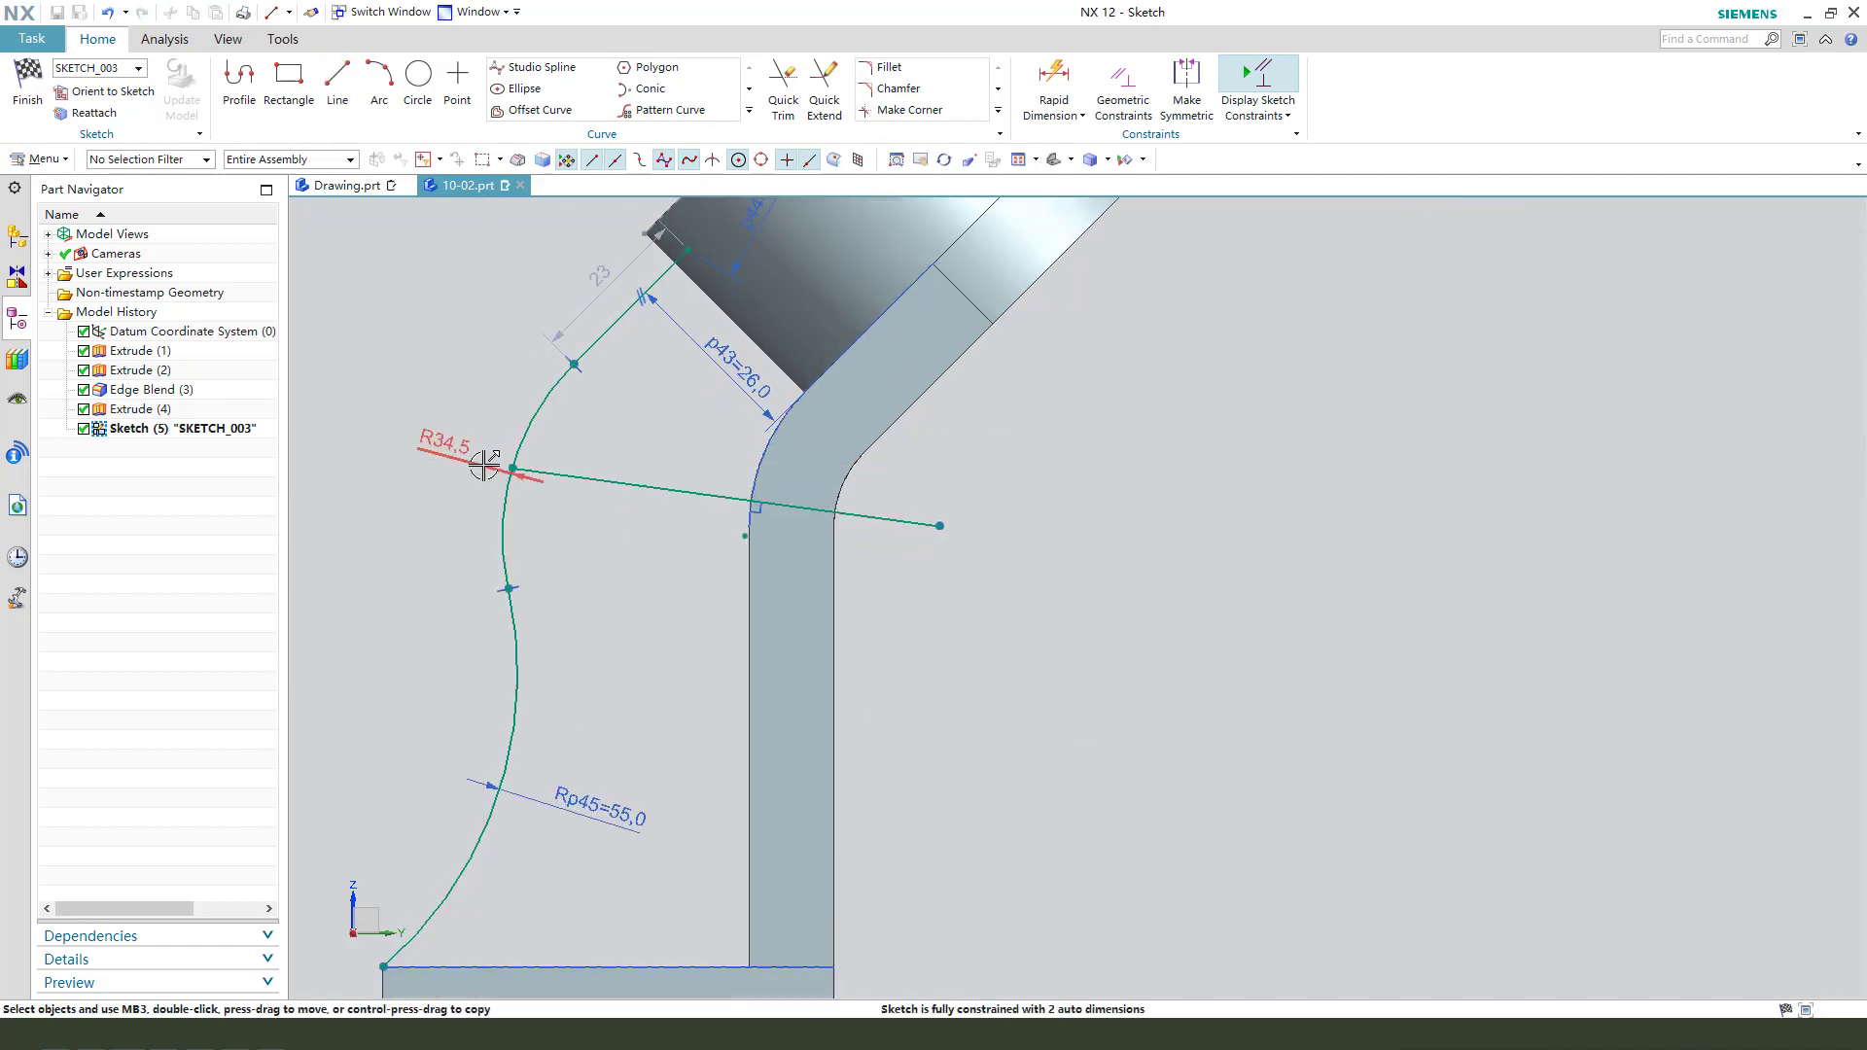
Dimension the point-to-point distance from the new line's end on the upper arc to the arm's outer bend edge and set it to 26 mm.
left_click(515, 471)
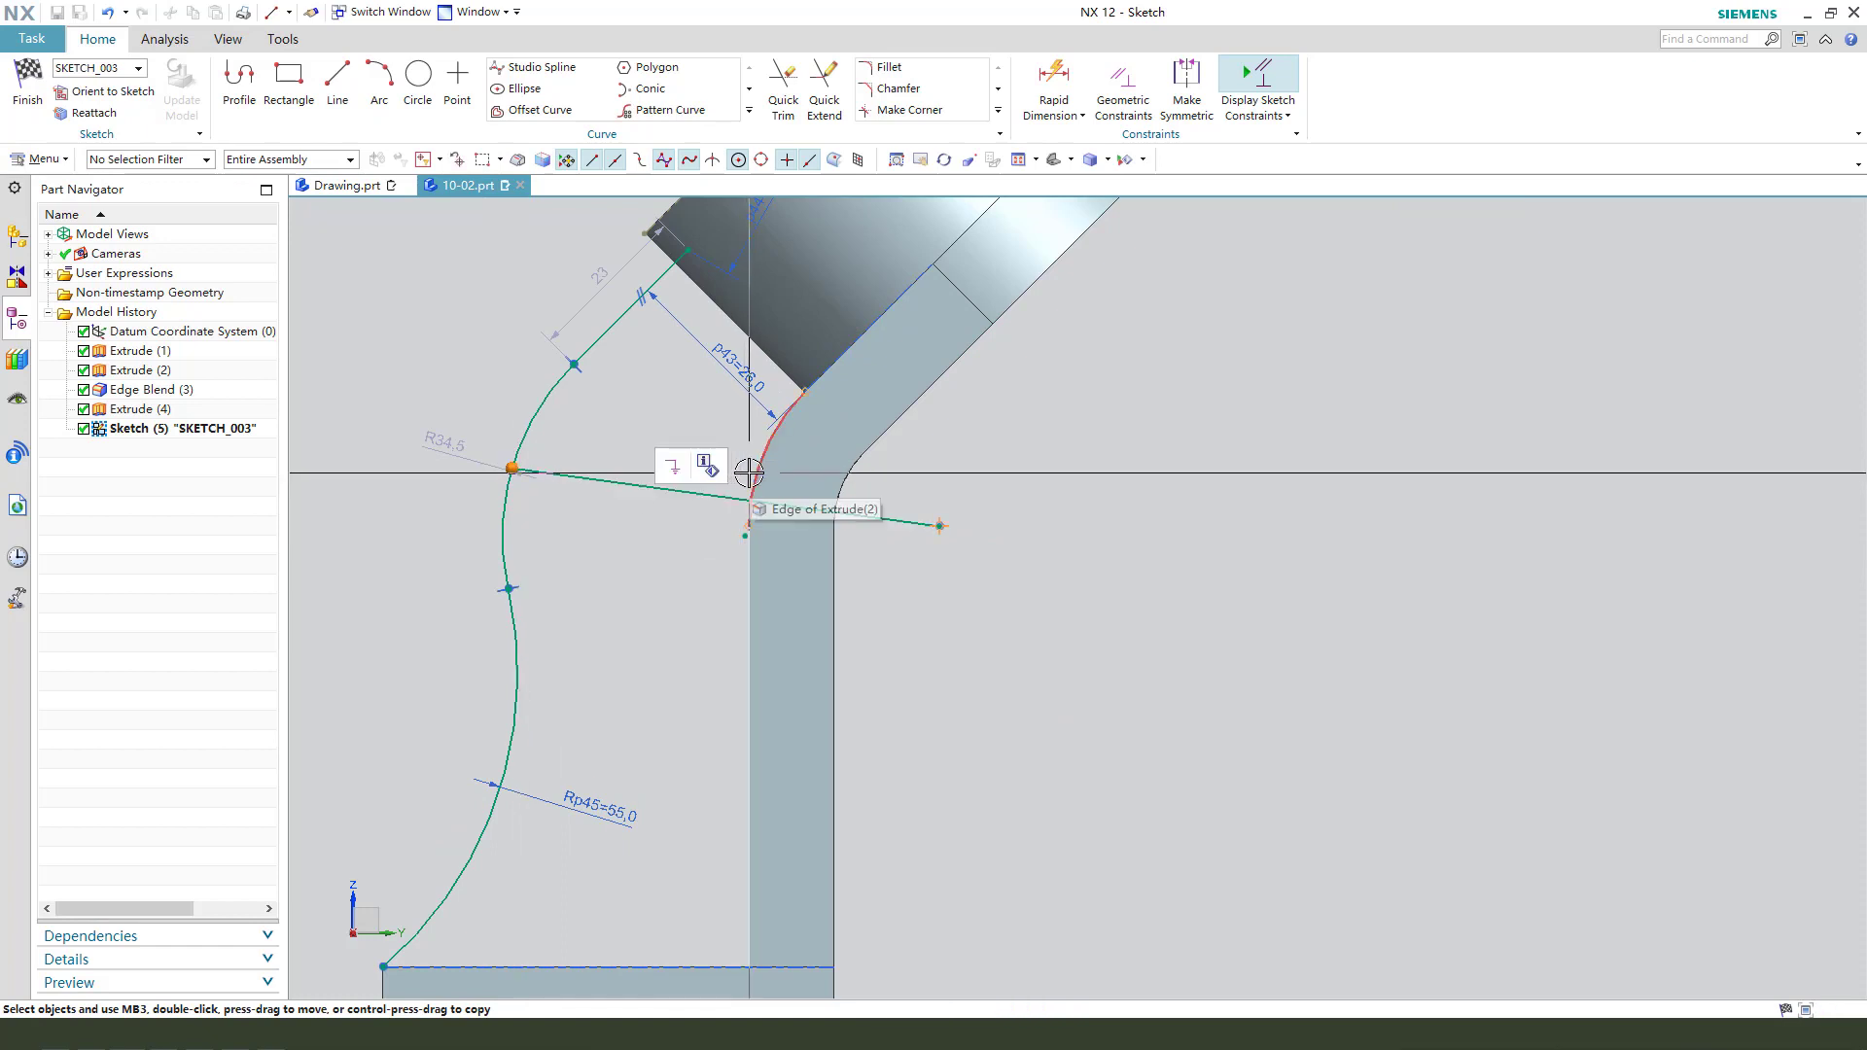
left_click(773, 435)
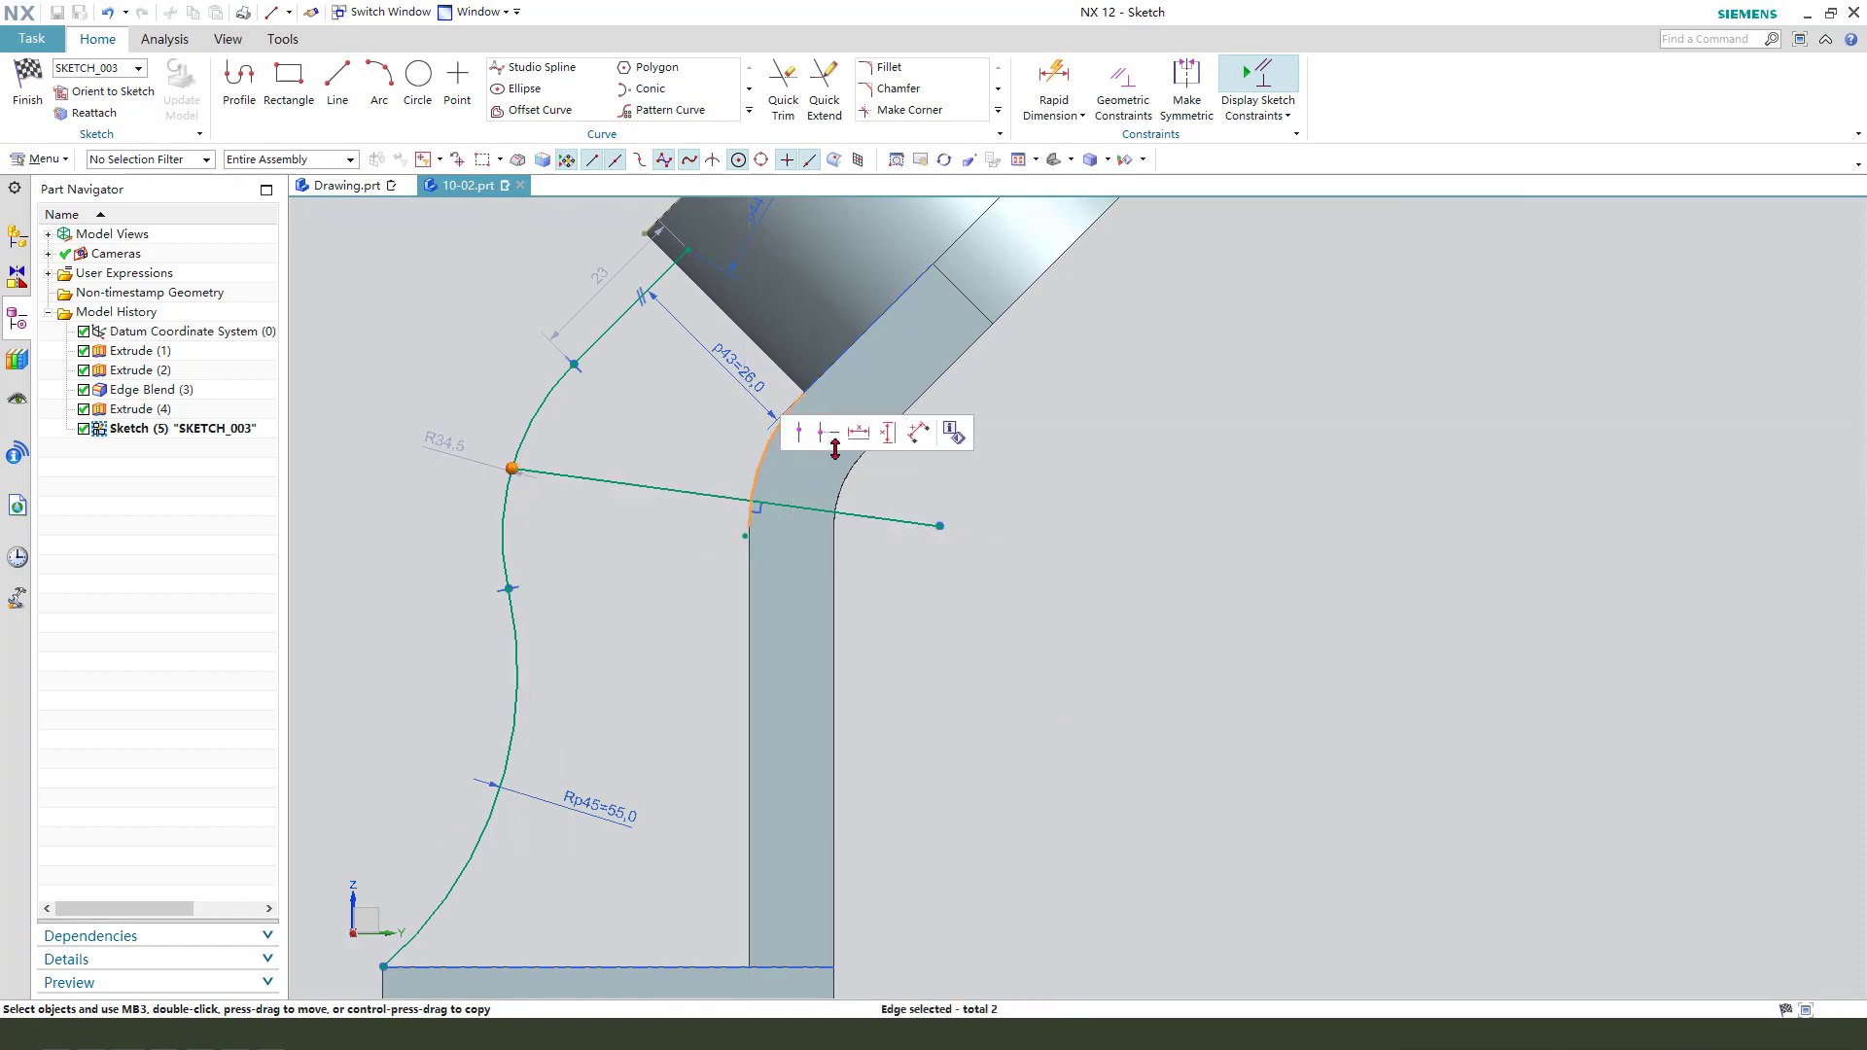
left_click(911, 438)
left_click(771, 455)
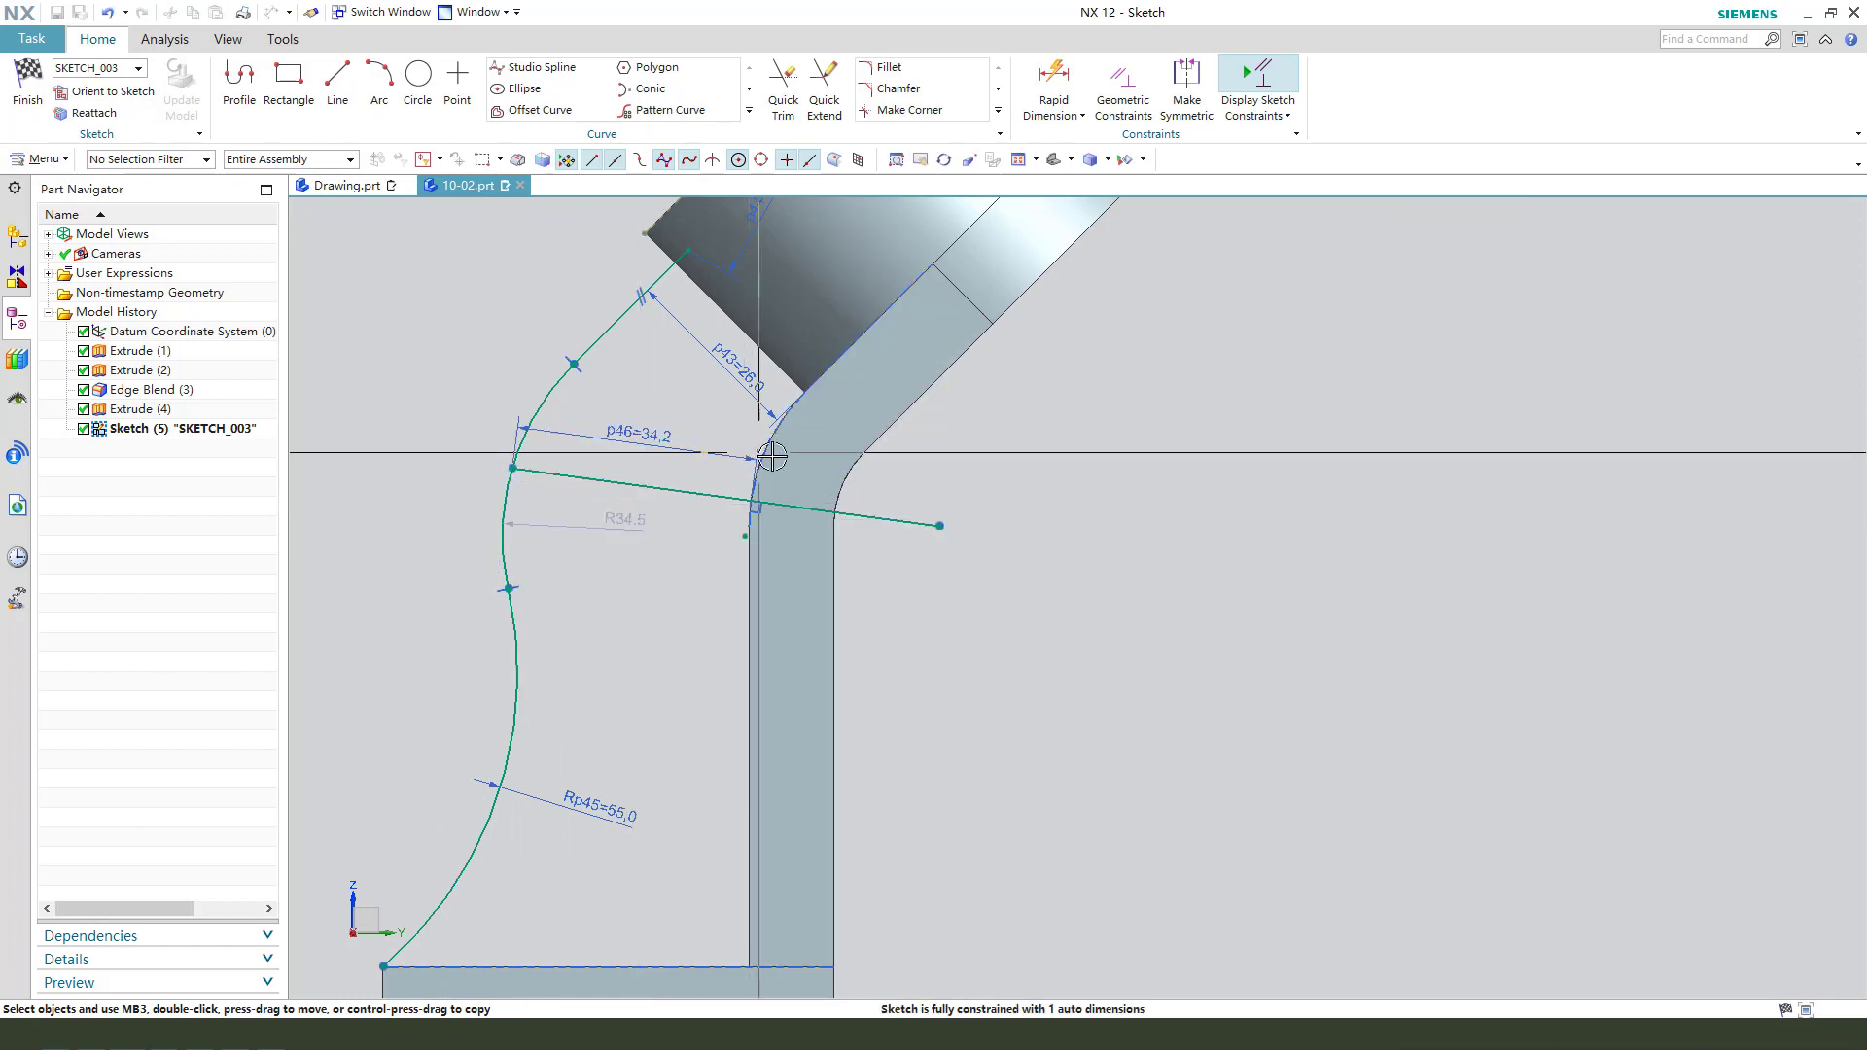
double_click(637, 434)
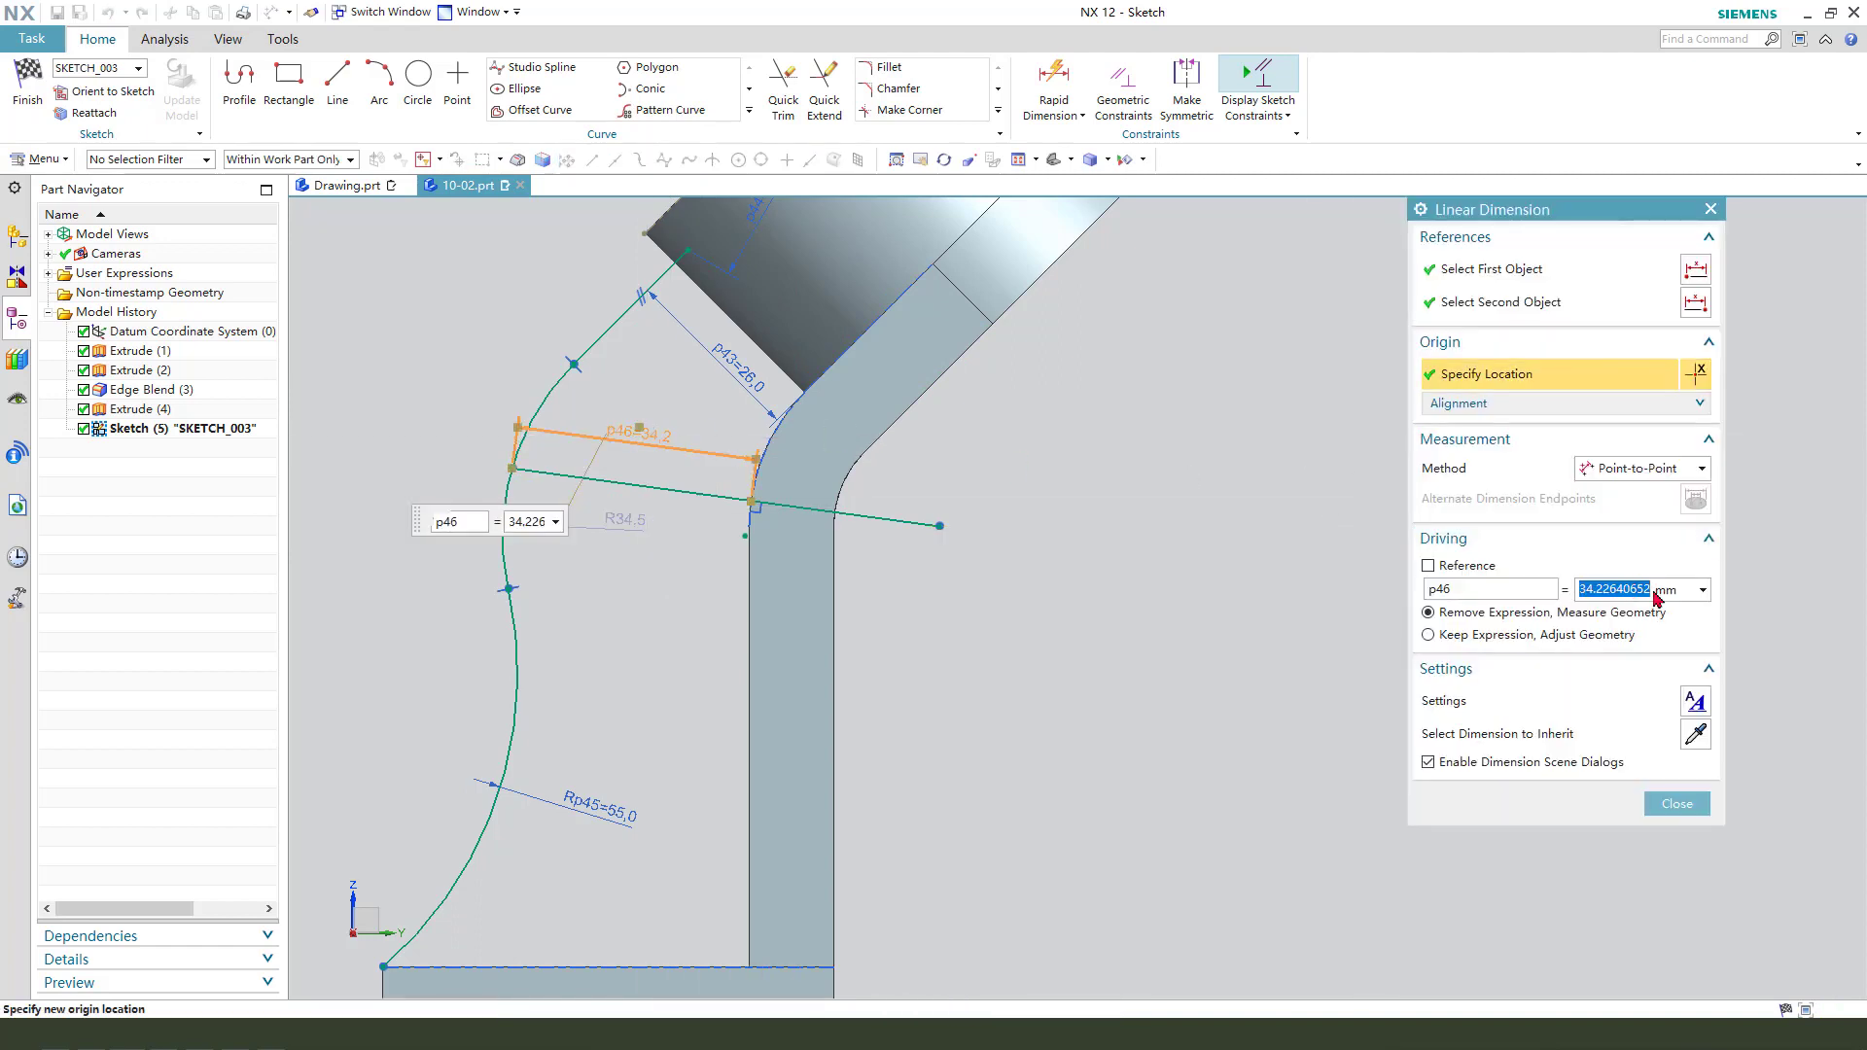
key("Return")
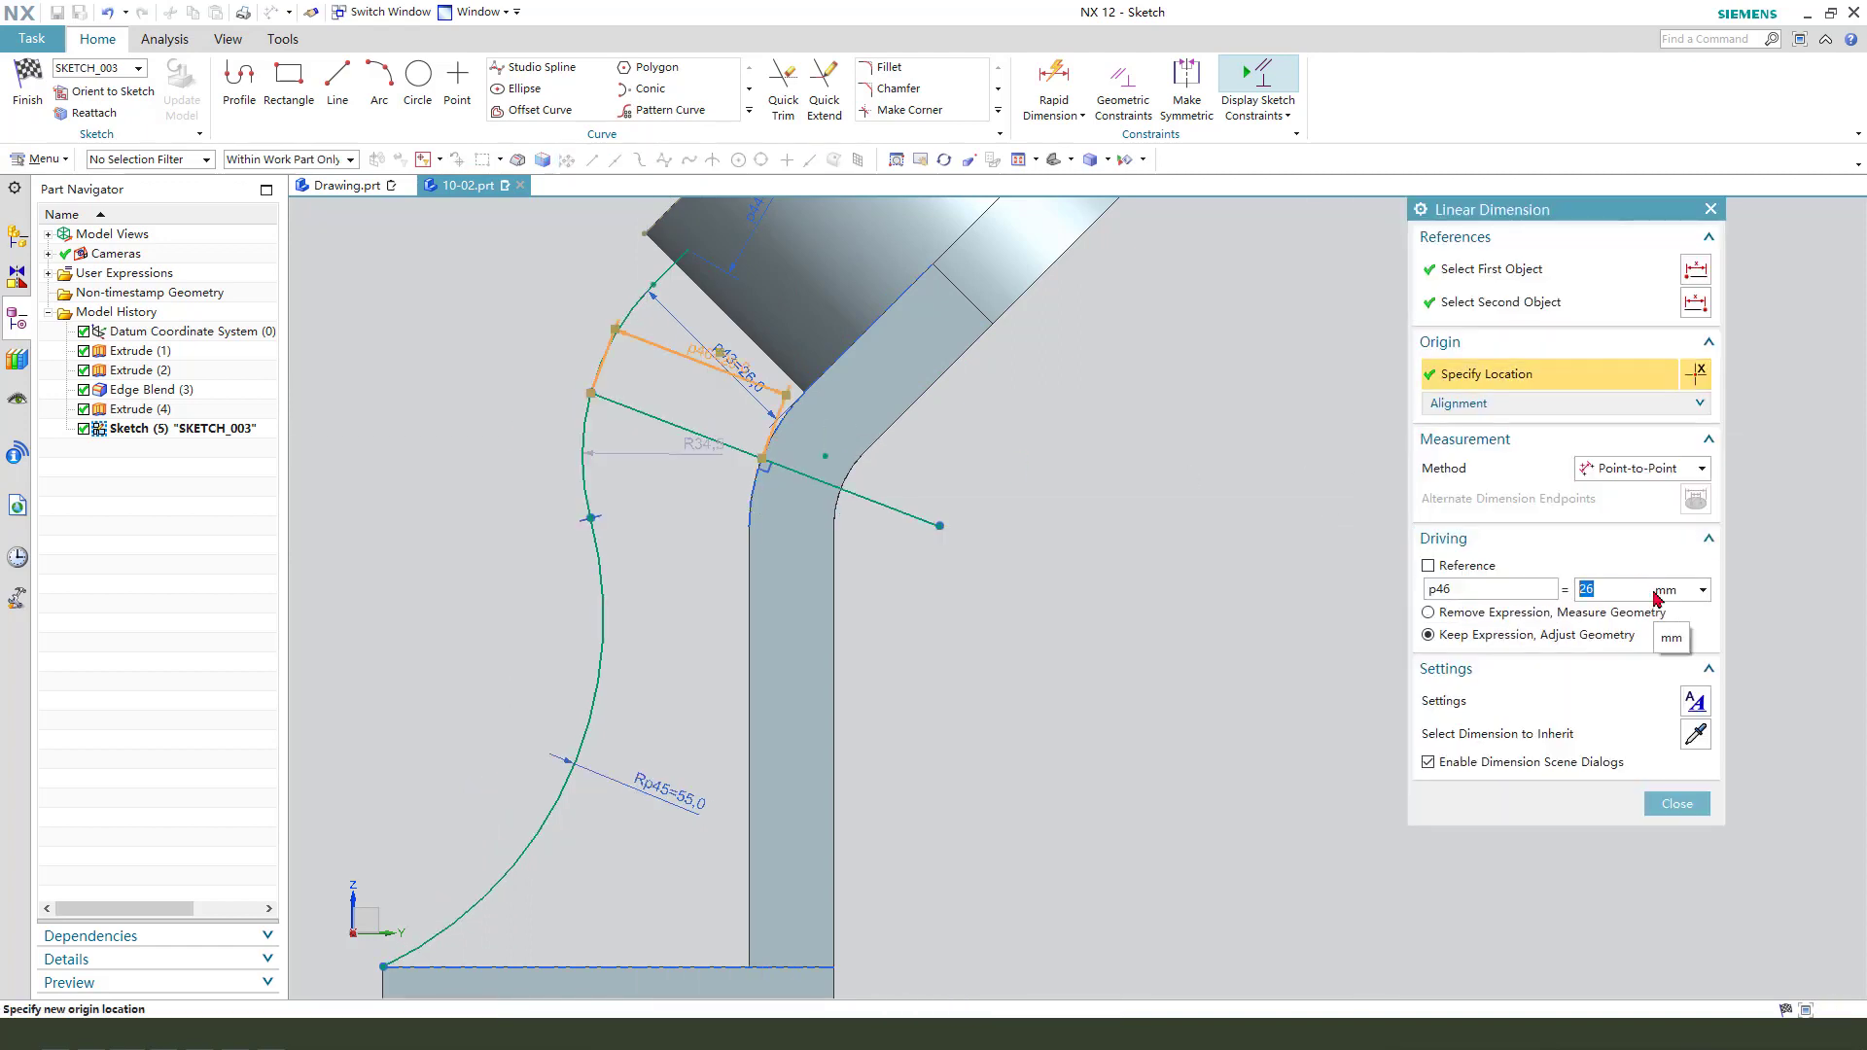
middle_click(1100, 550)
Convert the line through the arm's bend to a reference line and move its distance dimension clear of it.
scroll(865, 541, "down", 2)
scroll(900, 534, "up", 2)
left_click(870, 534)
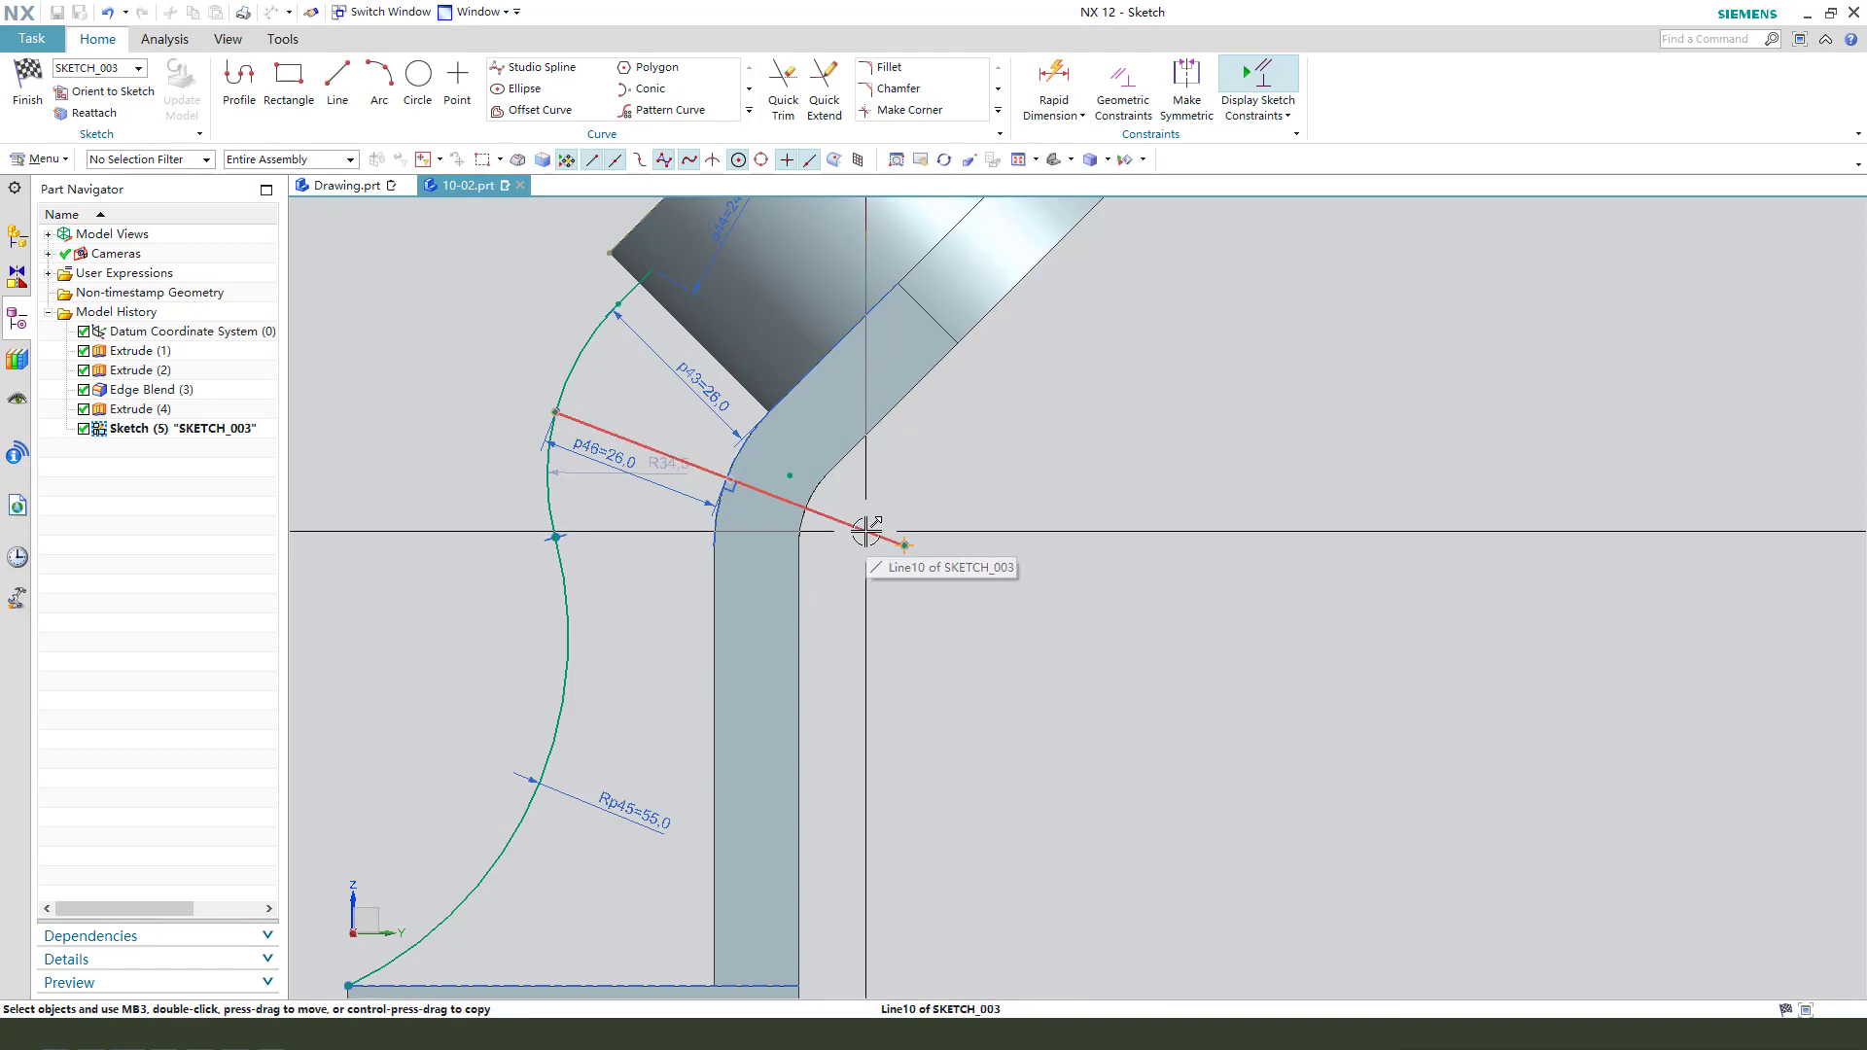
left_click(897, 565)
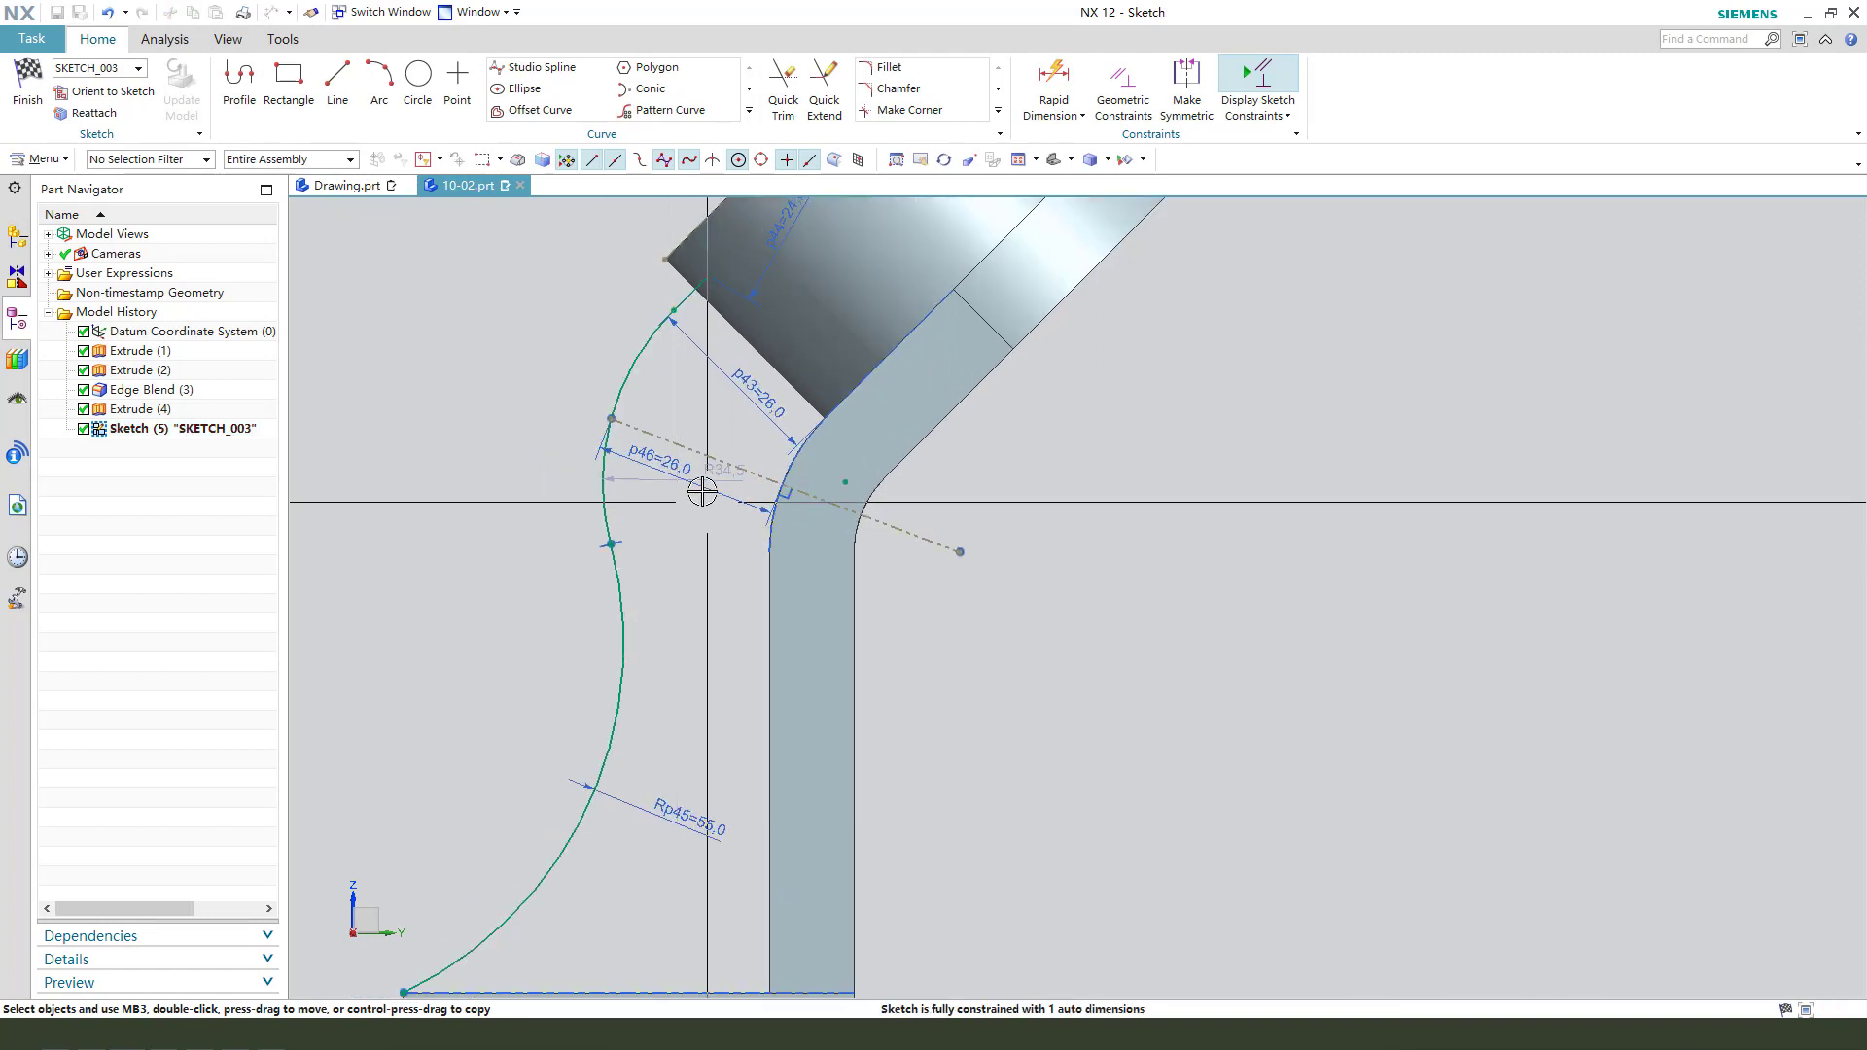
left_click_drag(667, 465, 677, 500)
Finish the sketch and set up an extrusion of its profile as an open profile smart volume united with the bracket body.
scroll(772, 584, "down", 3)
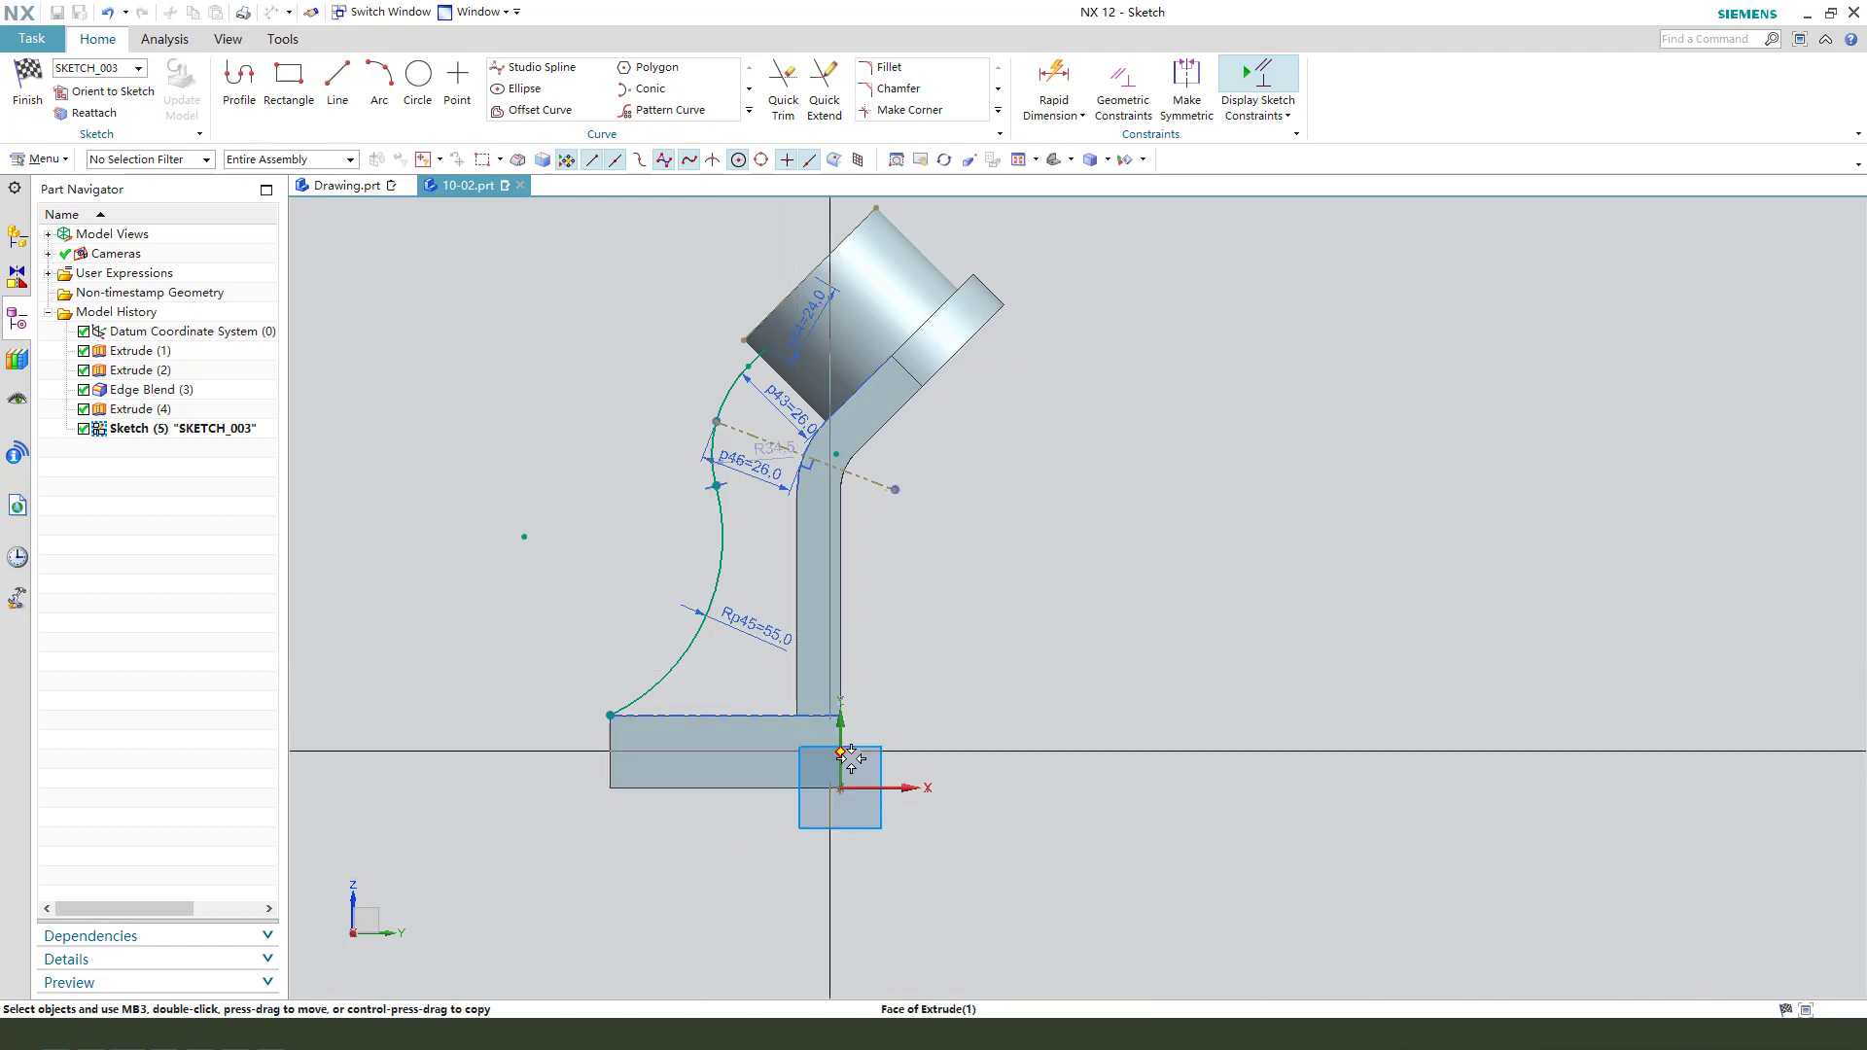
left_click(25, 92)
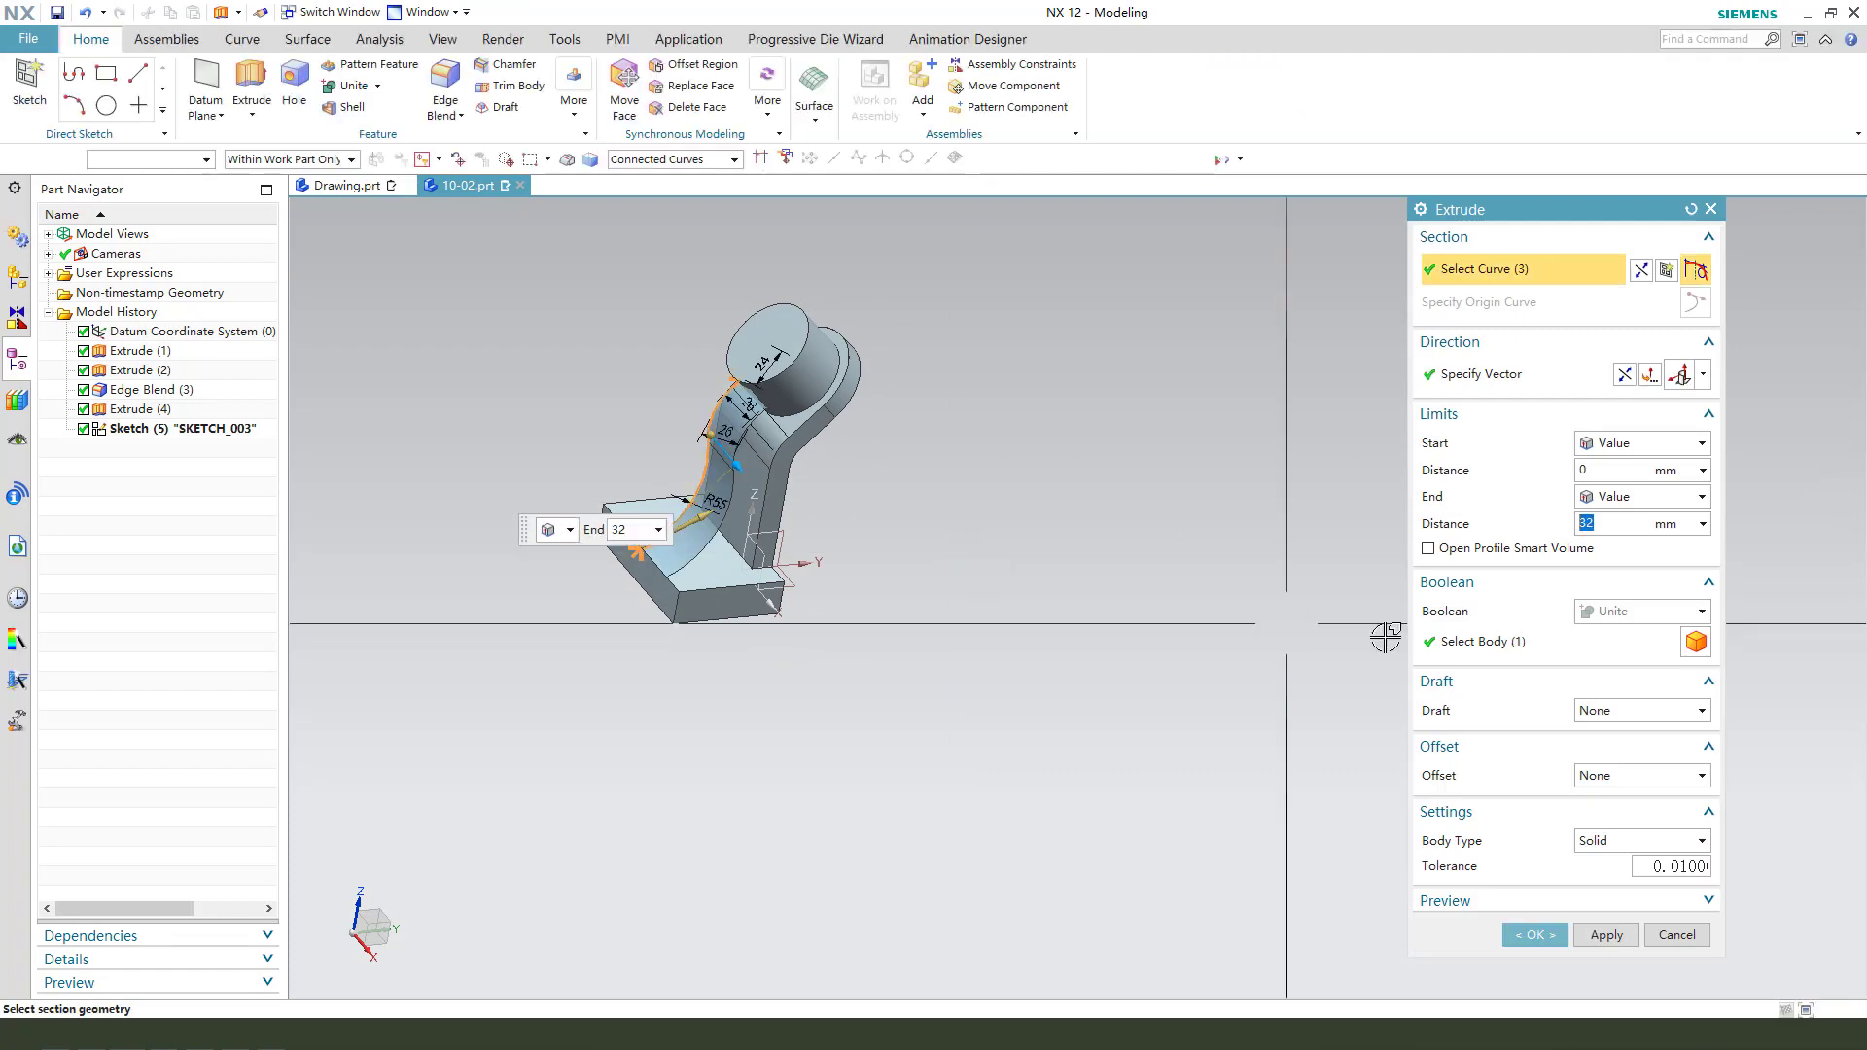
left_click(1430, 549)
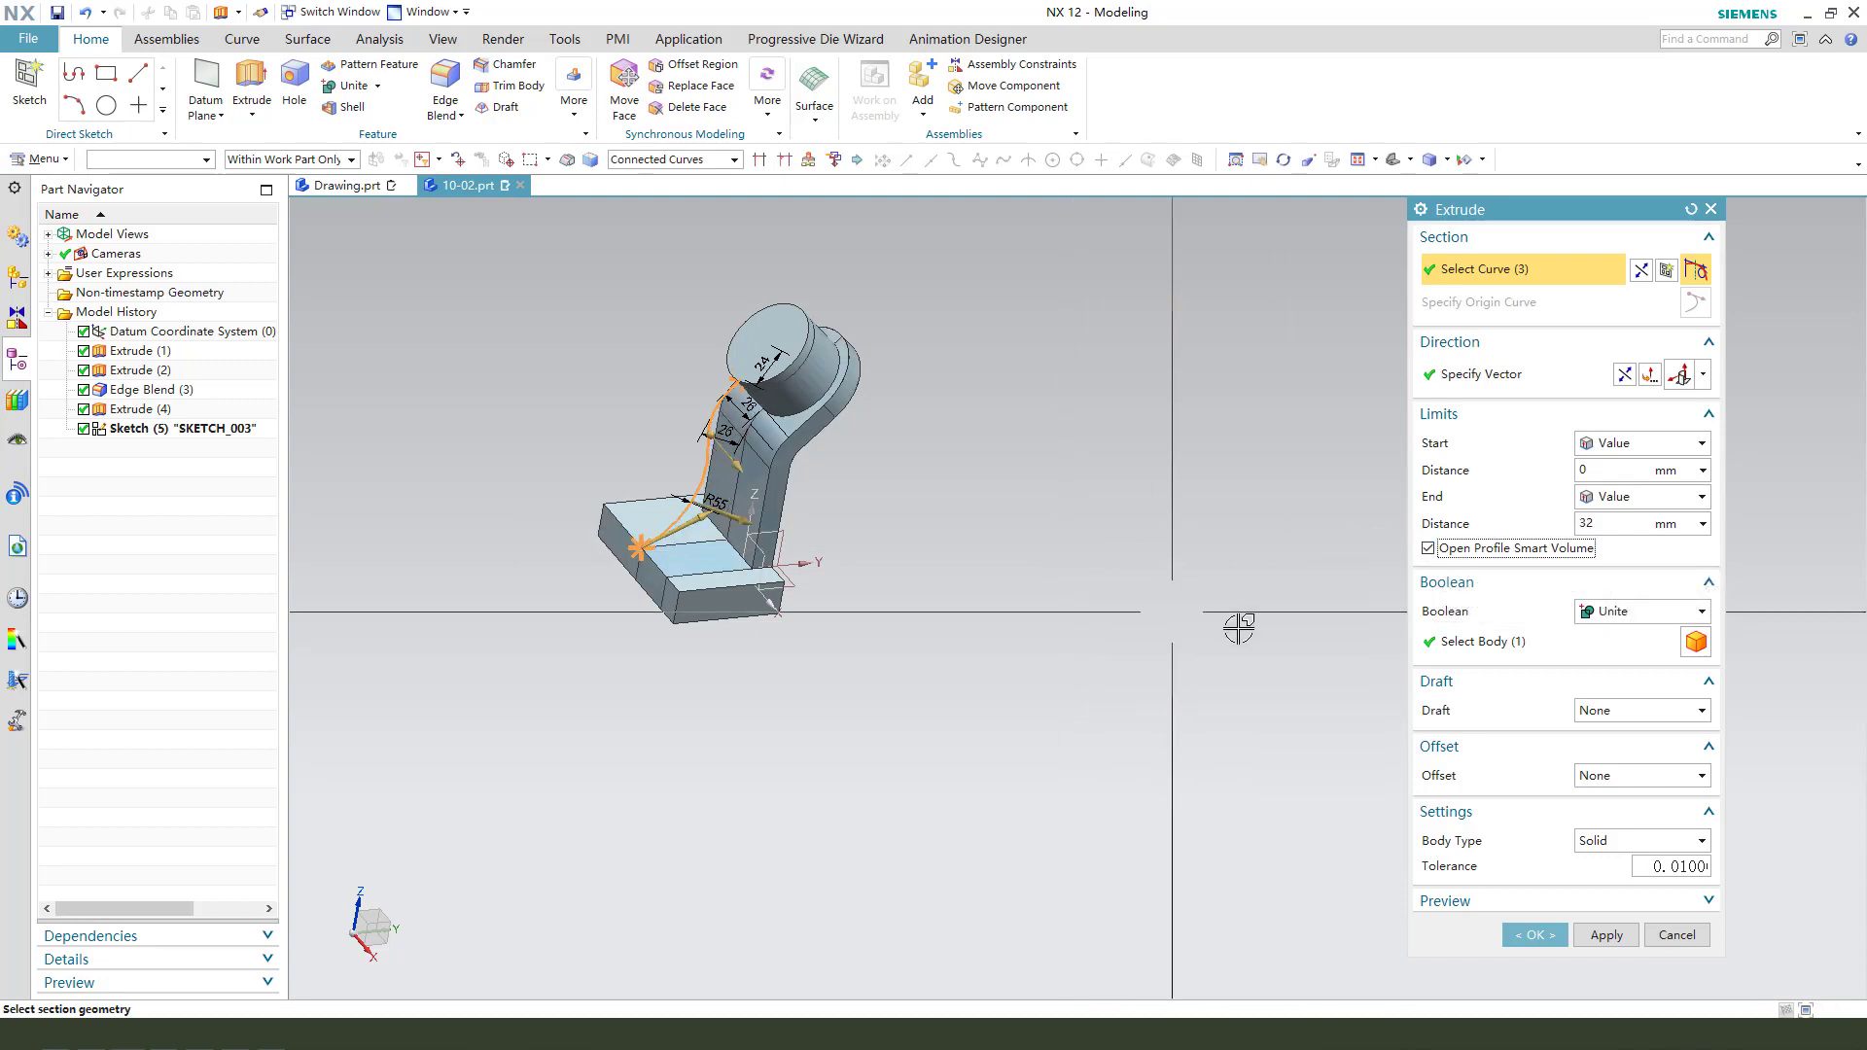
left_click(1553, 653)
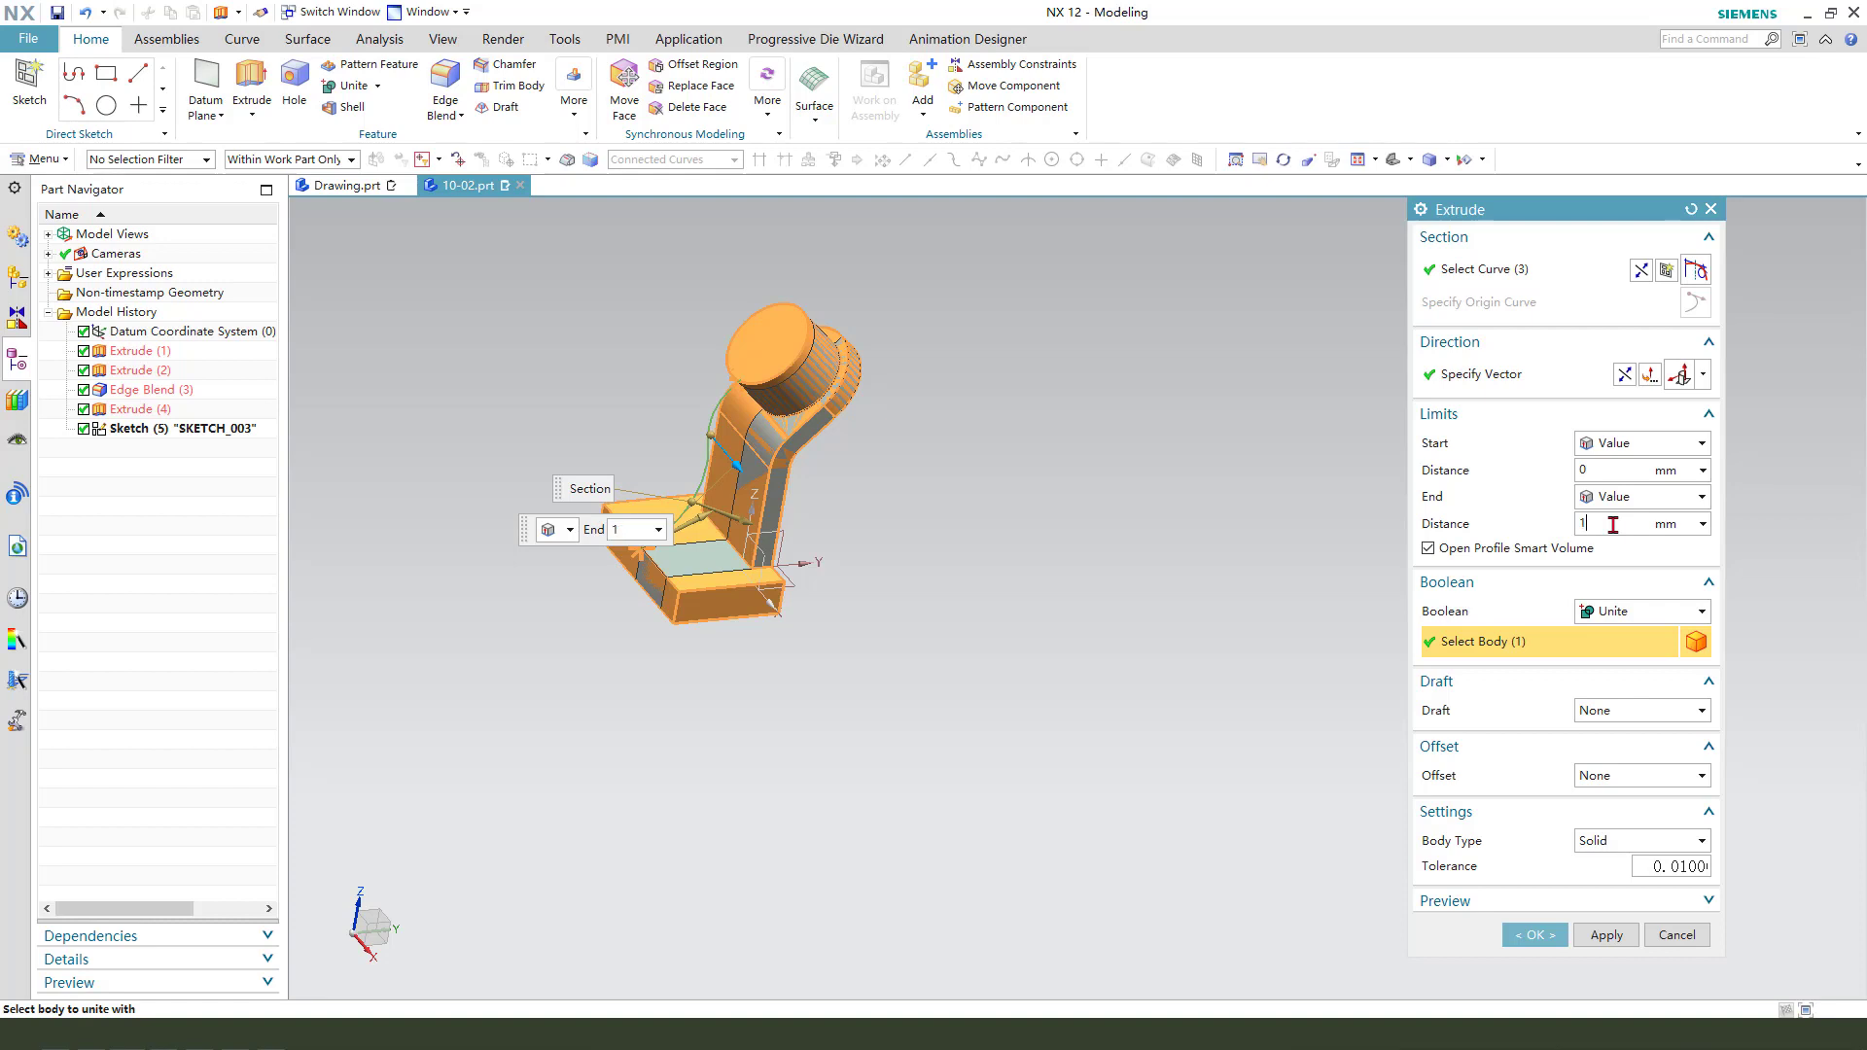
Extrude the rib profile symmetrically with a distance of 6 mm and unite it with the bracket body.
left_click_drag(1621, 524, 1545, 519)
left_click(1644, 496)
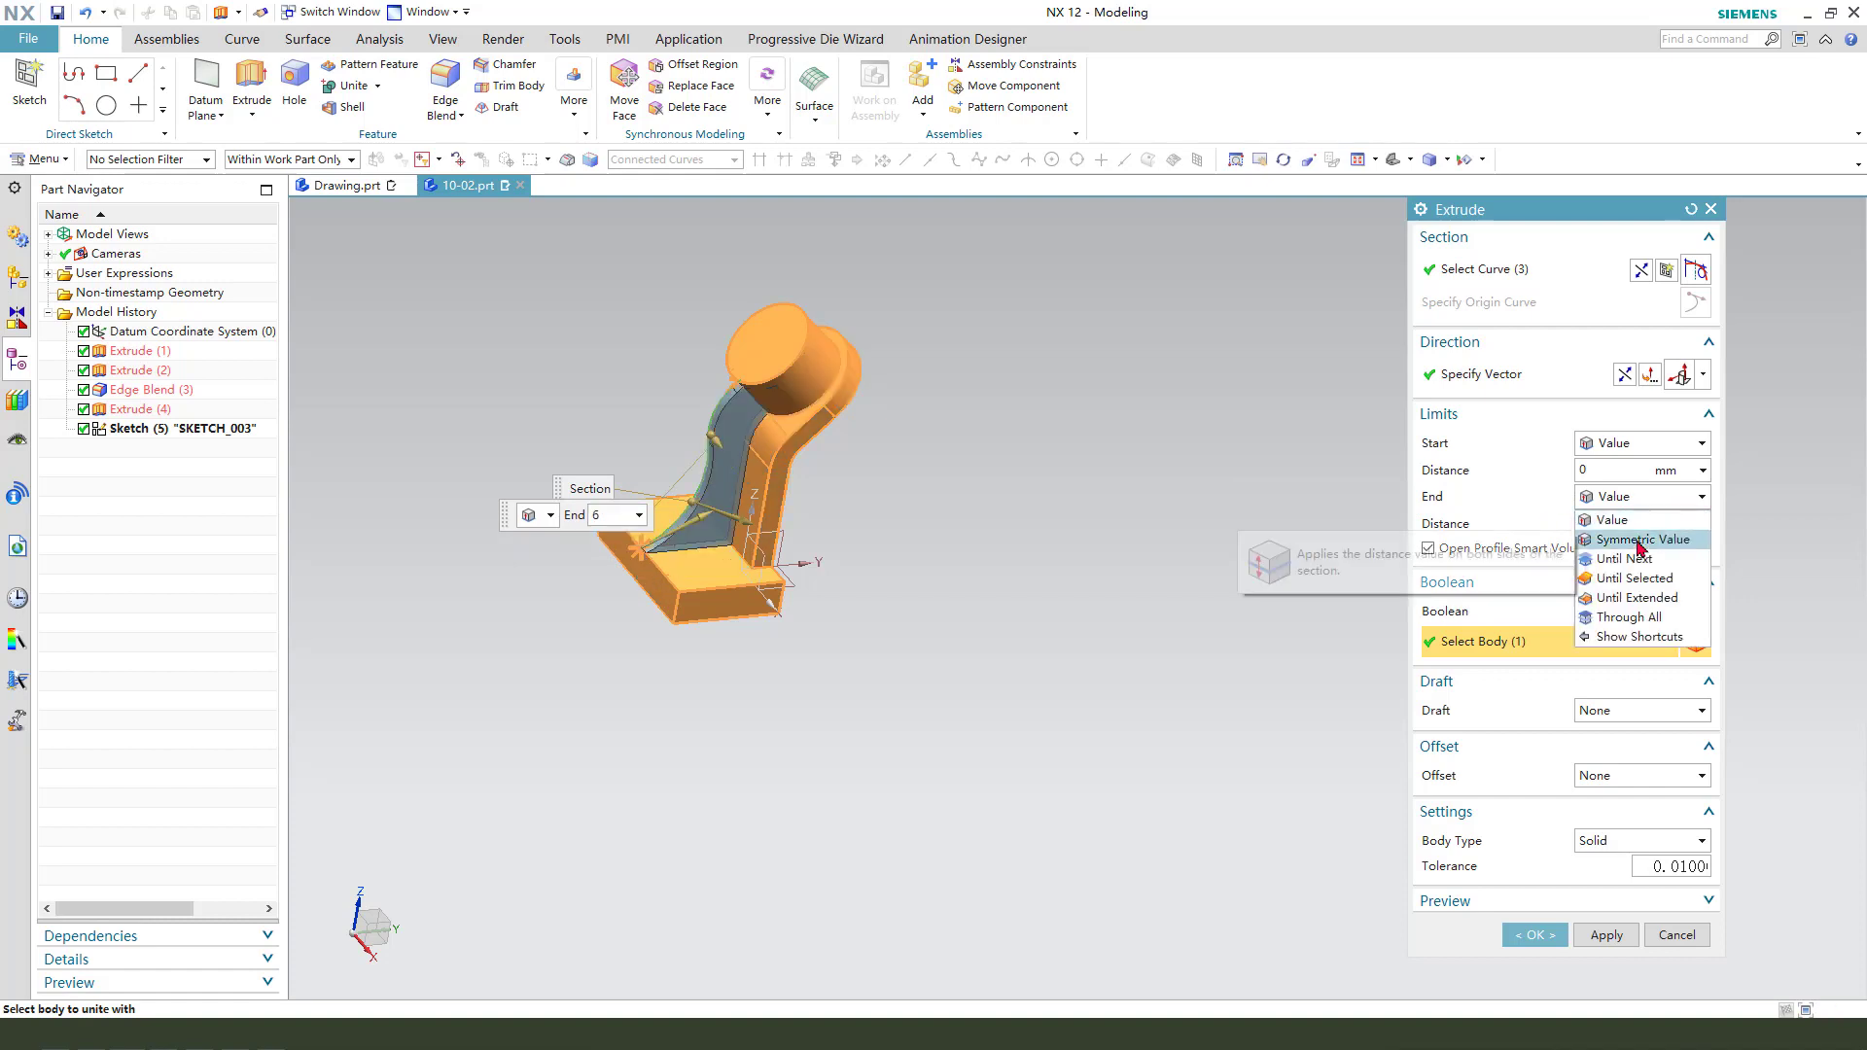
left_click(1634, 536)
middle_click_drag(1114, 577, 1046, 625)
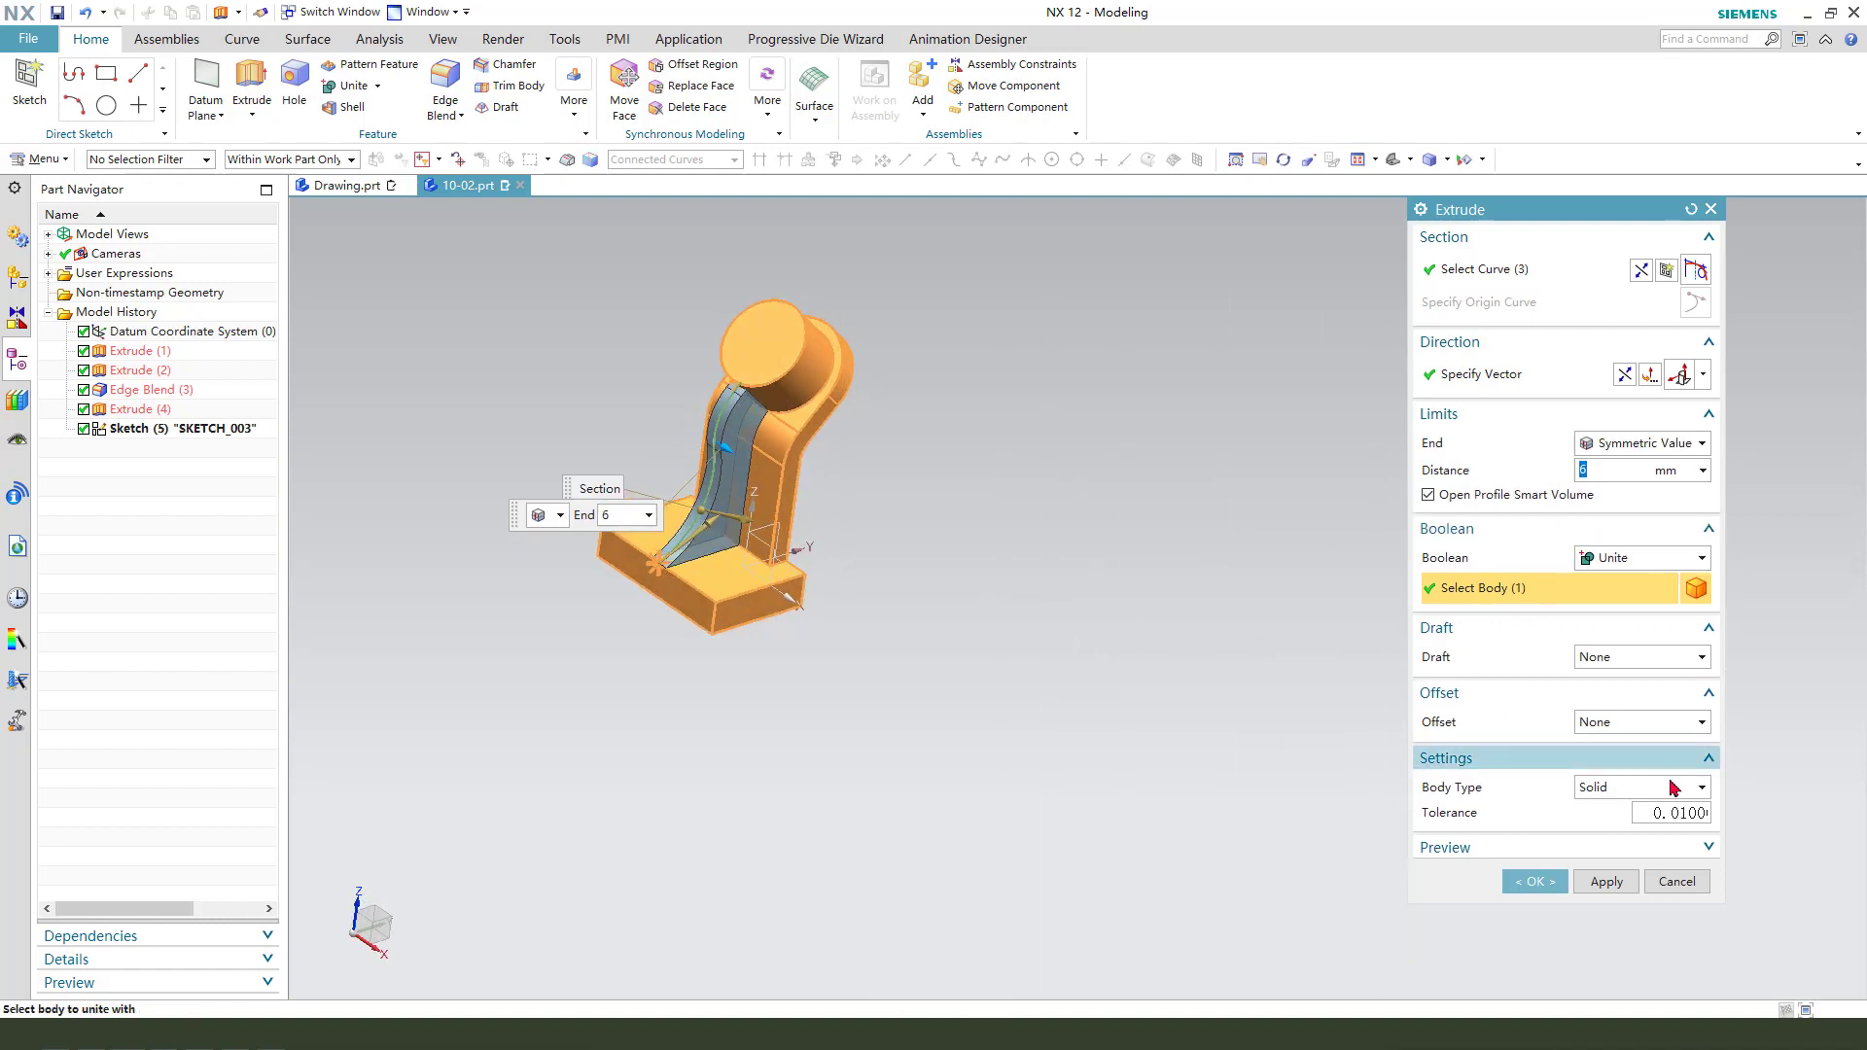
left_click(1535, 881)
Cut a simple 32 mm diameter hole through the body, centred on the cylindrical boss's end face.
middle_click_drag(837, 544, 809, 483)
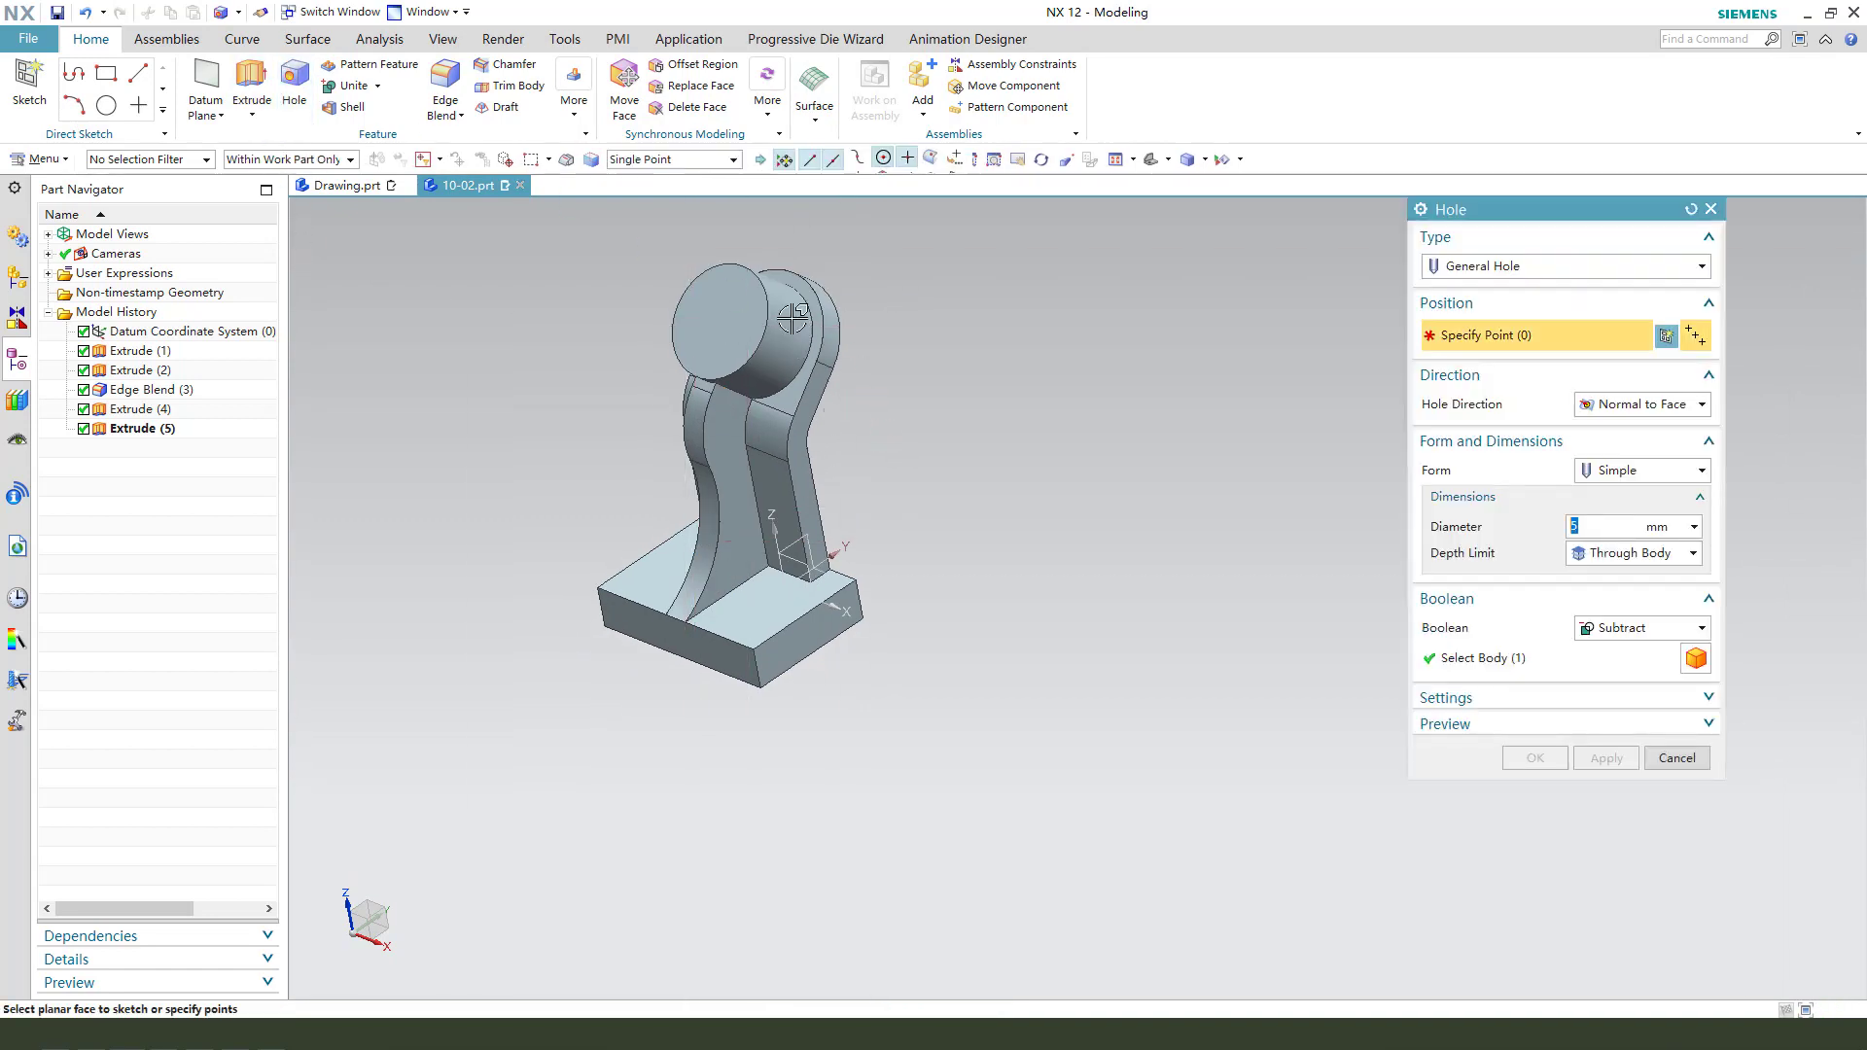
left_click(766, 305)
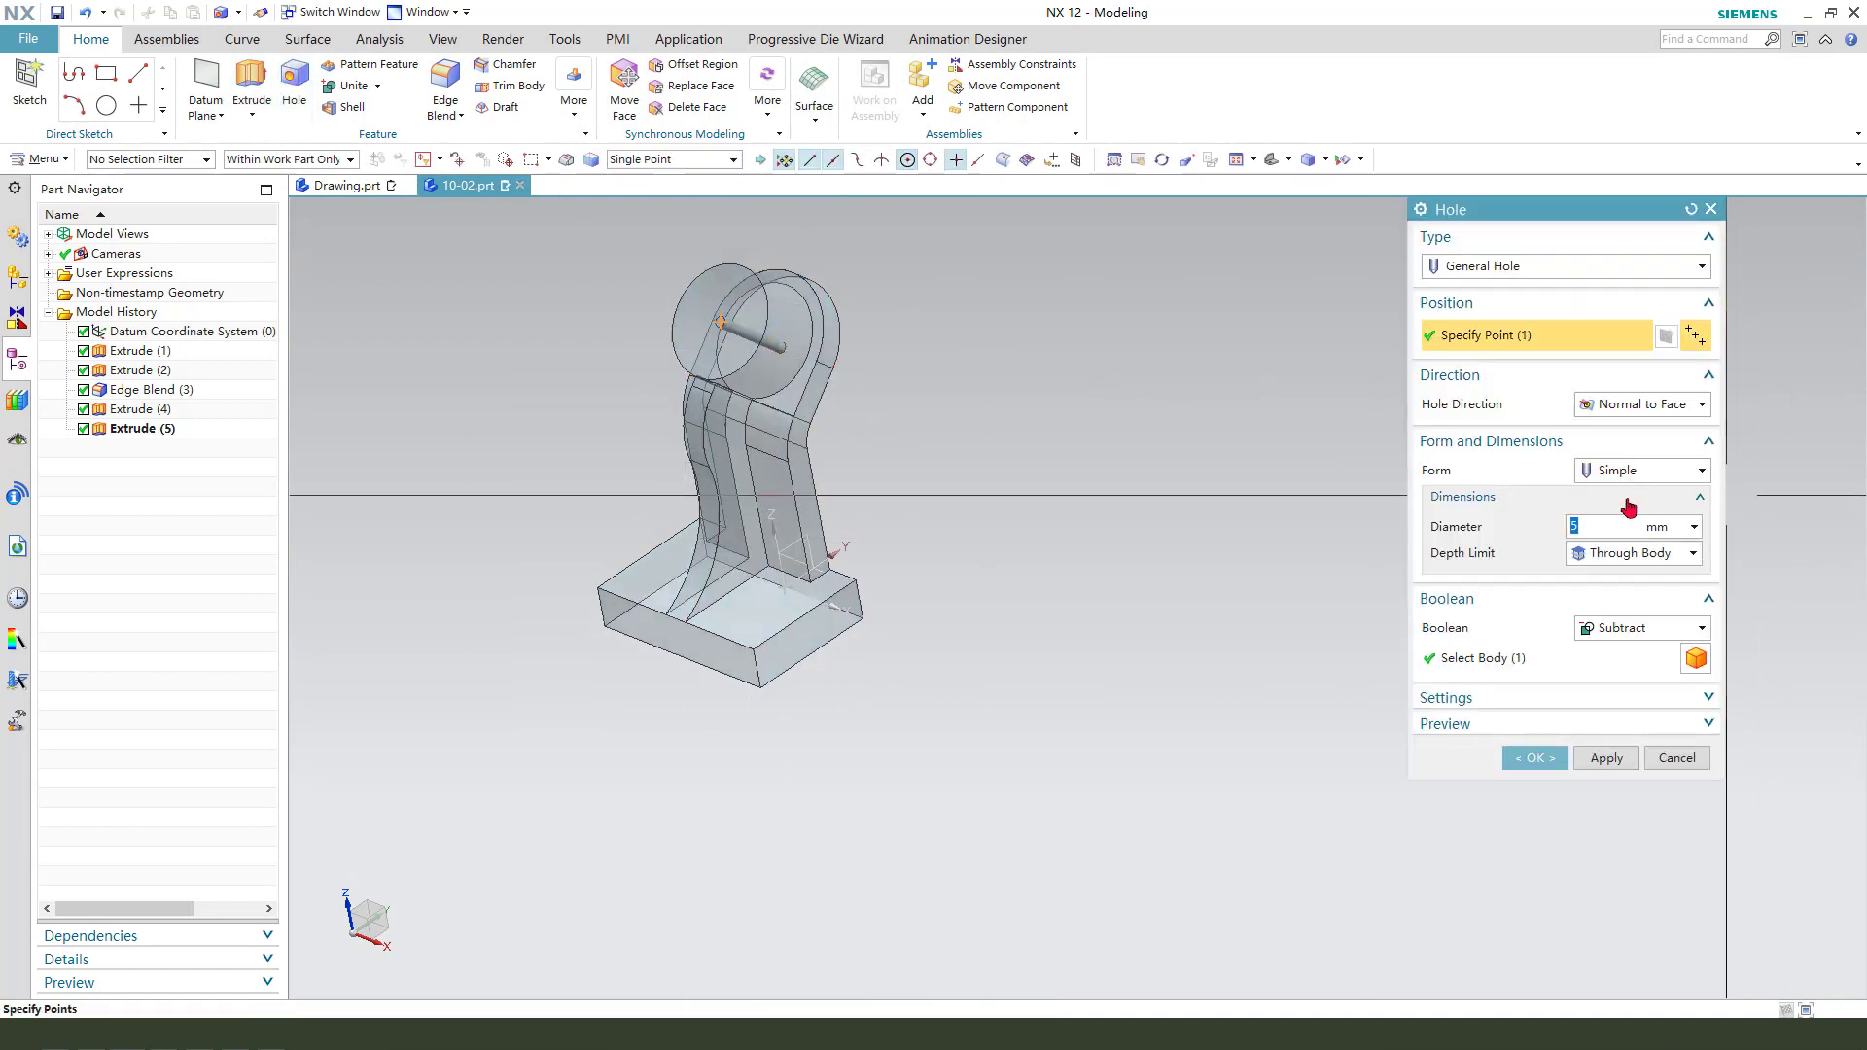
left_click(1589, 533)
type("32")
key("Return")
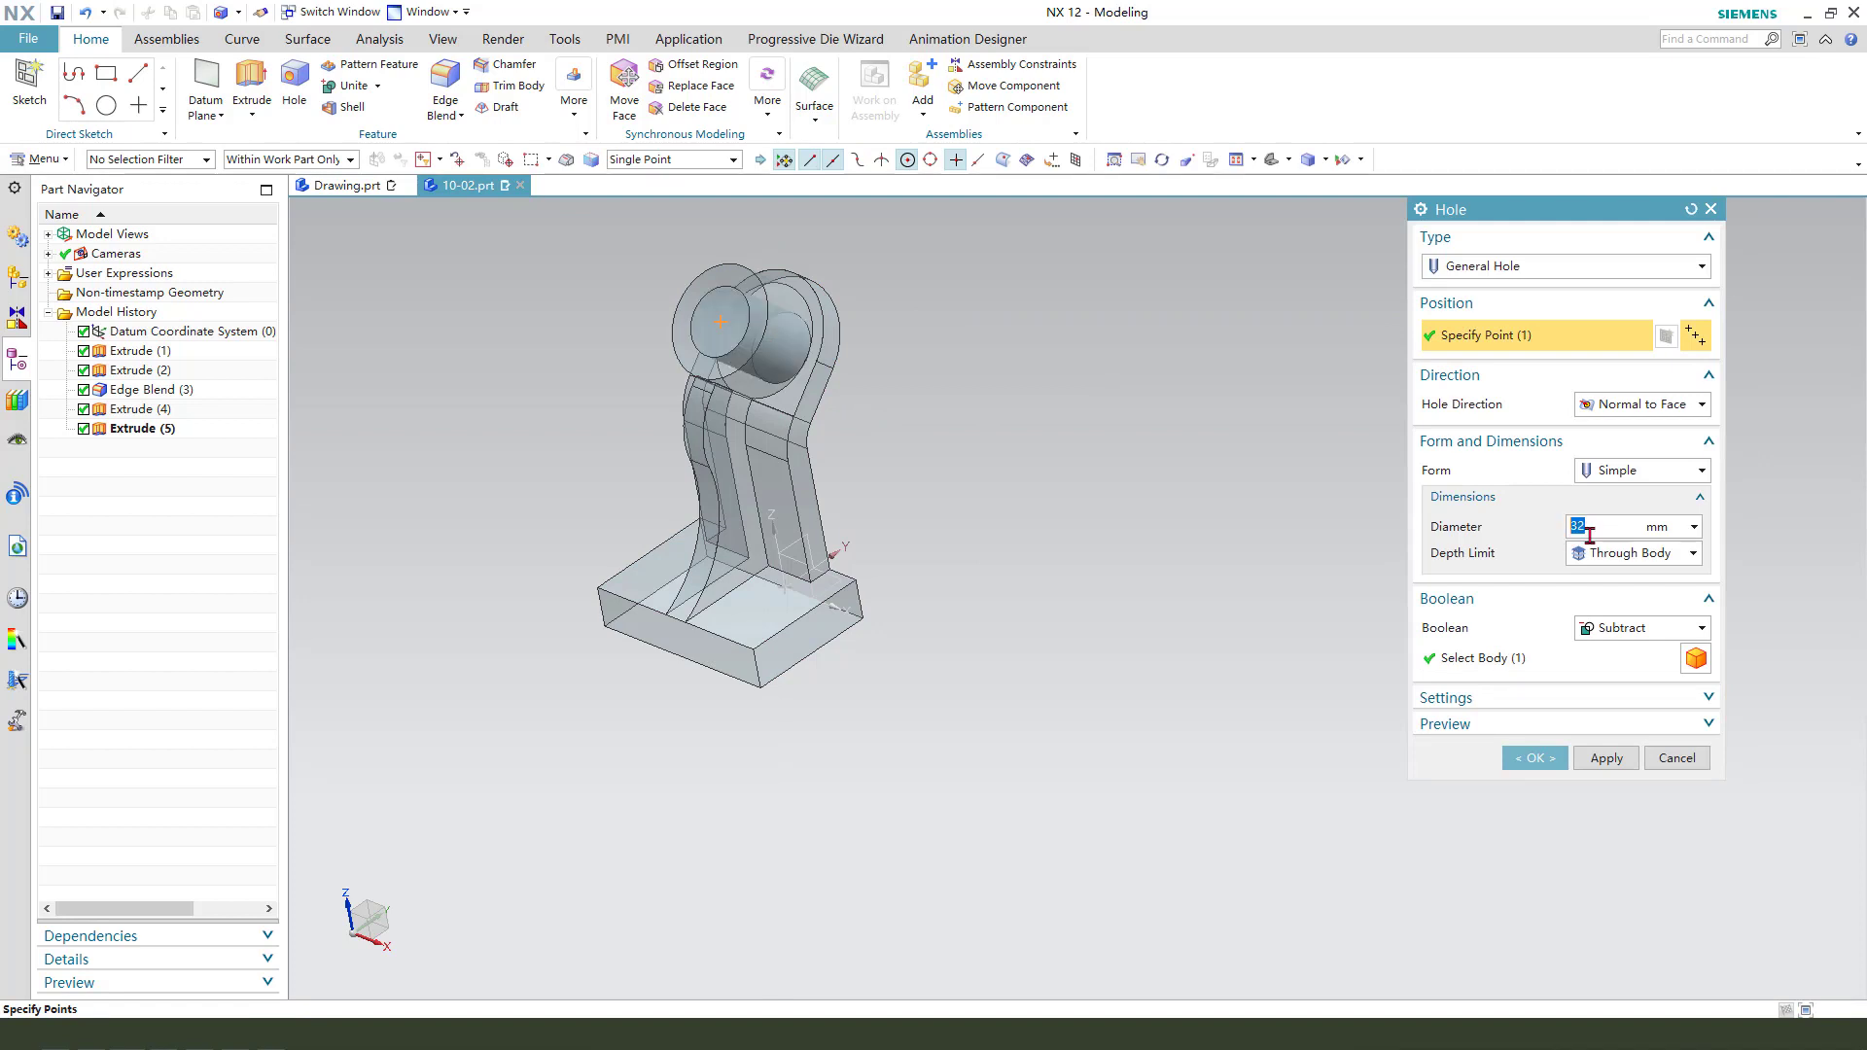
left_click(1535, 757)
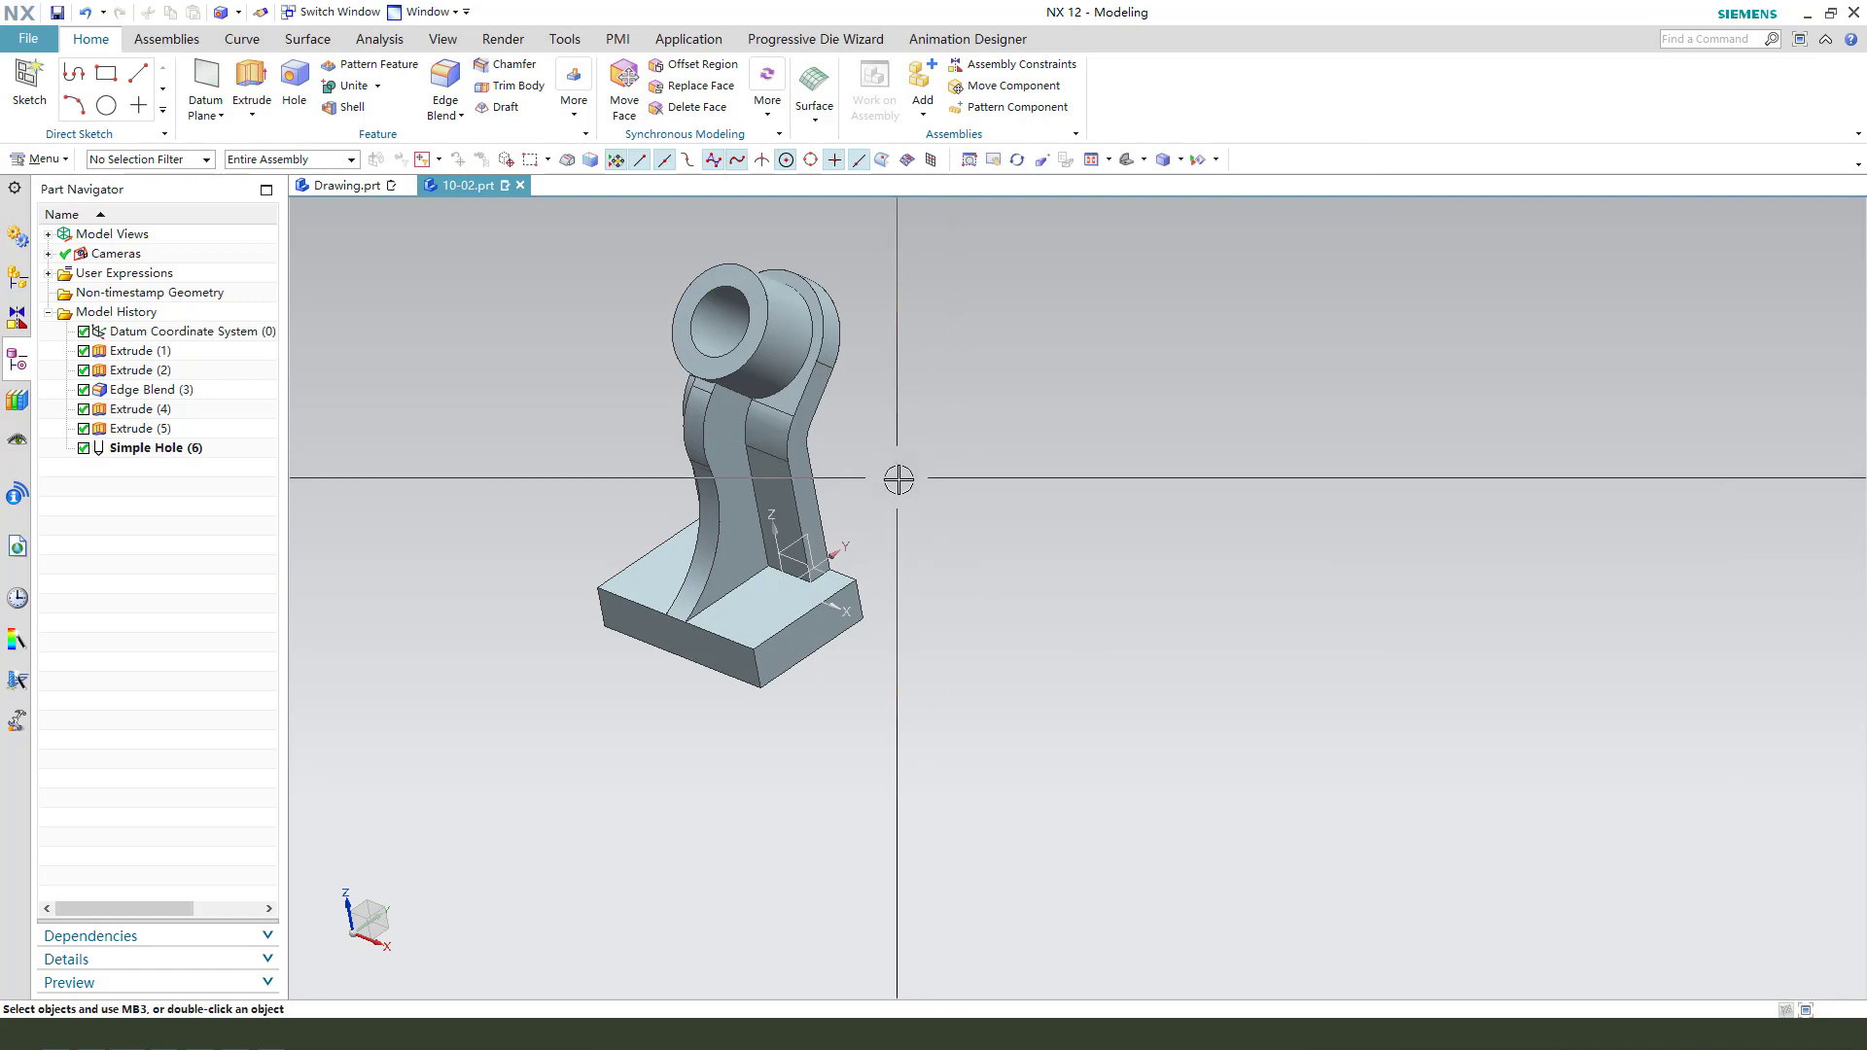
Start a new hole and create its position sketch on the base plate's top face with the origin at X 0, Y 0, Z 0.
mouse_move(898, 479)
middle_mouse_down()
mouse_move(942, 463)
mouse_move(929, 505)
mouse_move(901, 475)
middle_mouse_up()
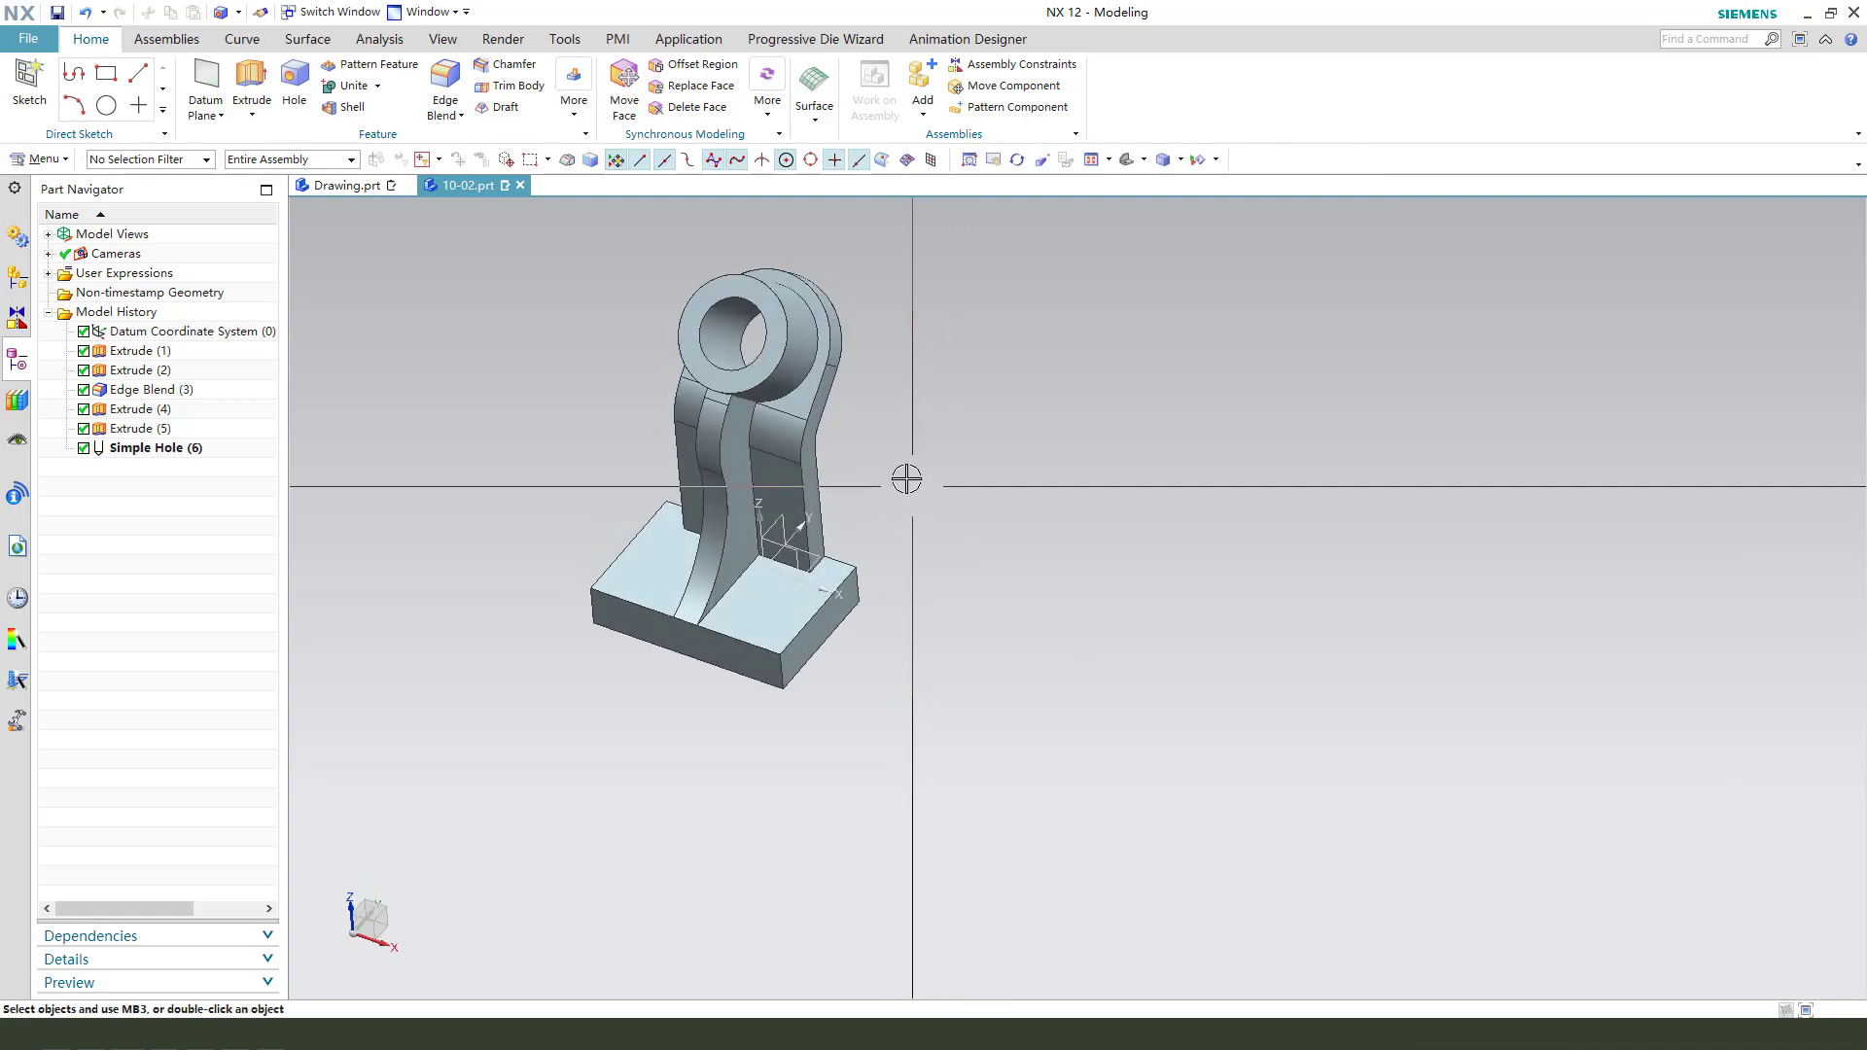
left_click(294, 107)
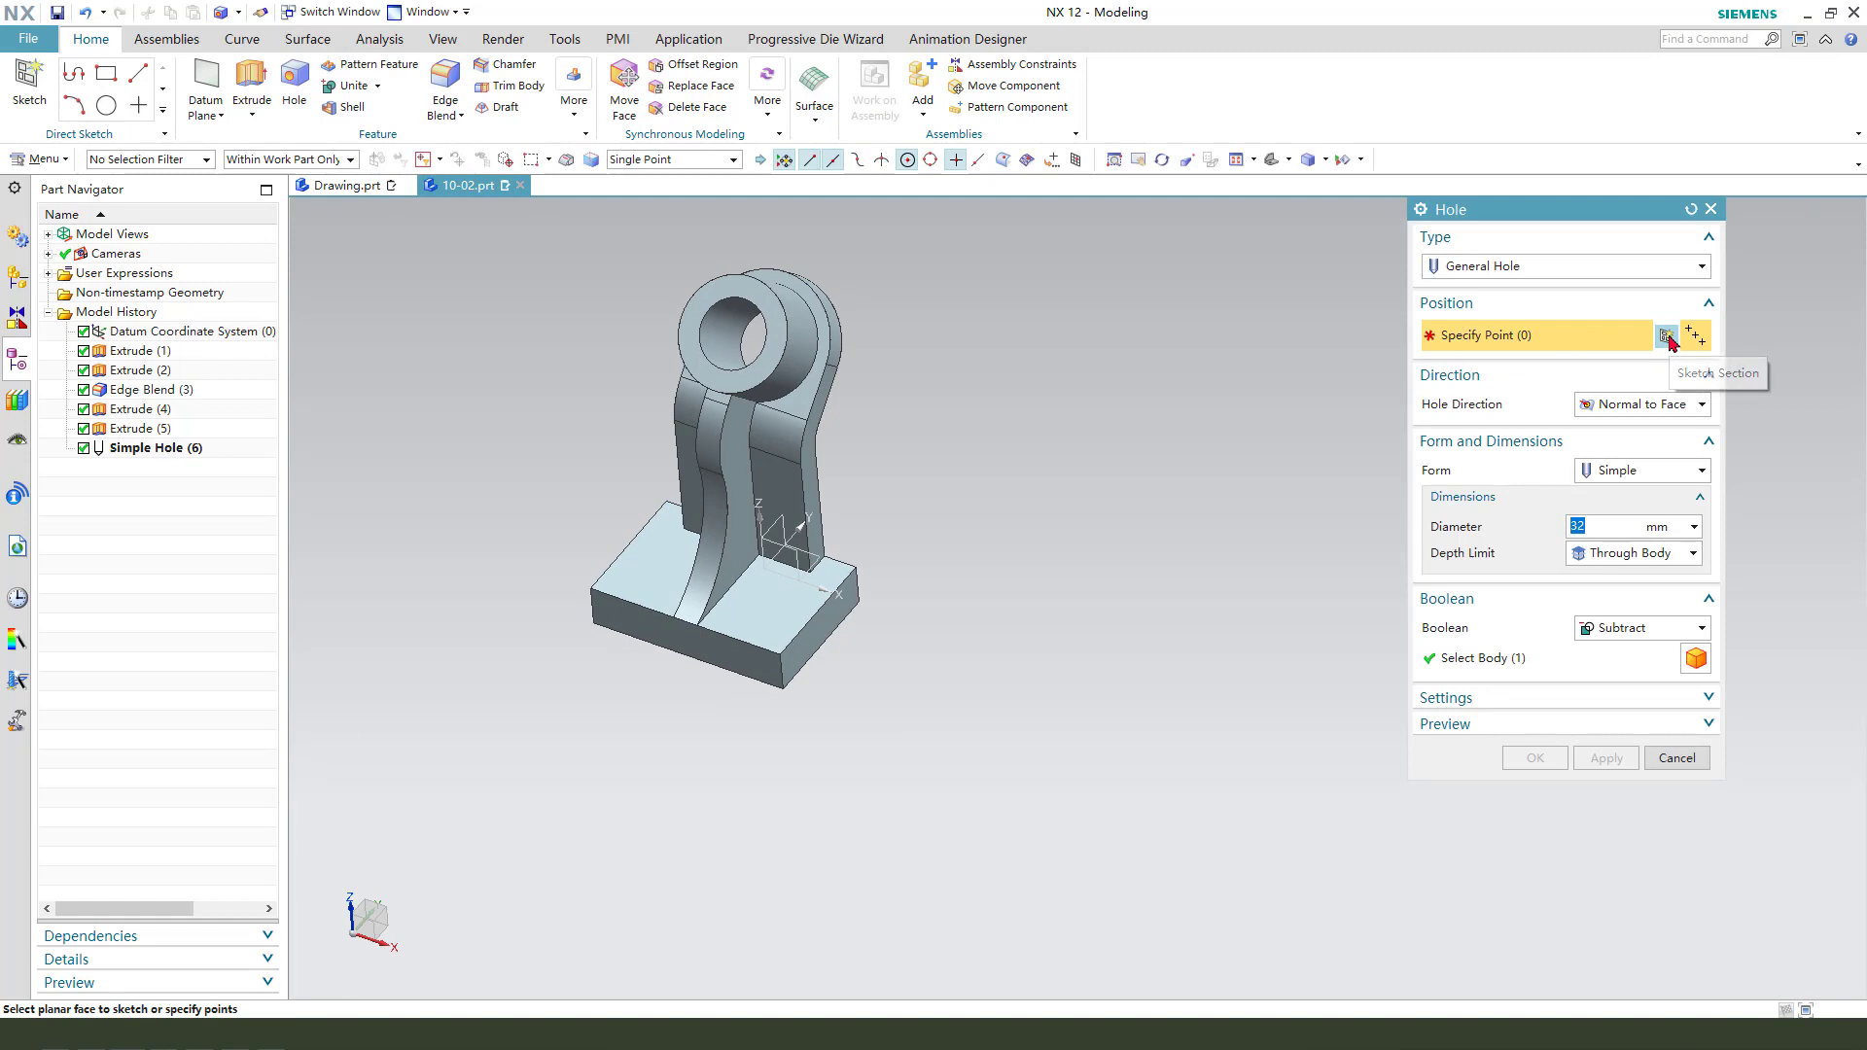
left_click(1667, 337)
left_click(771, 596)
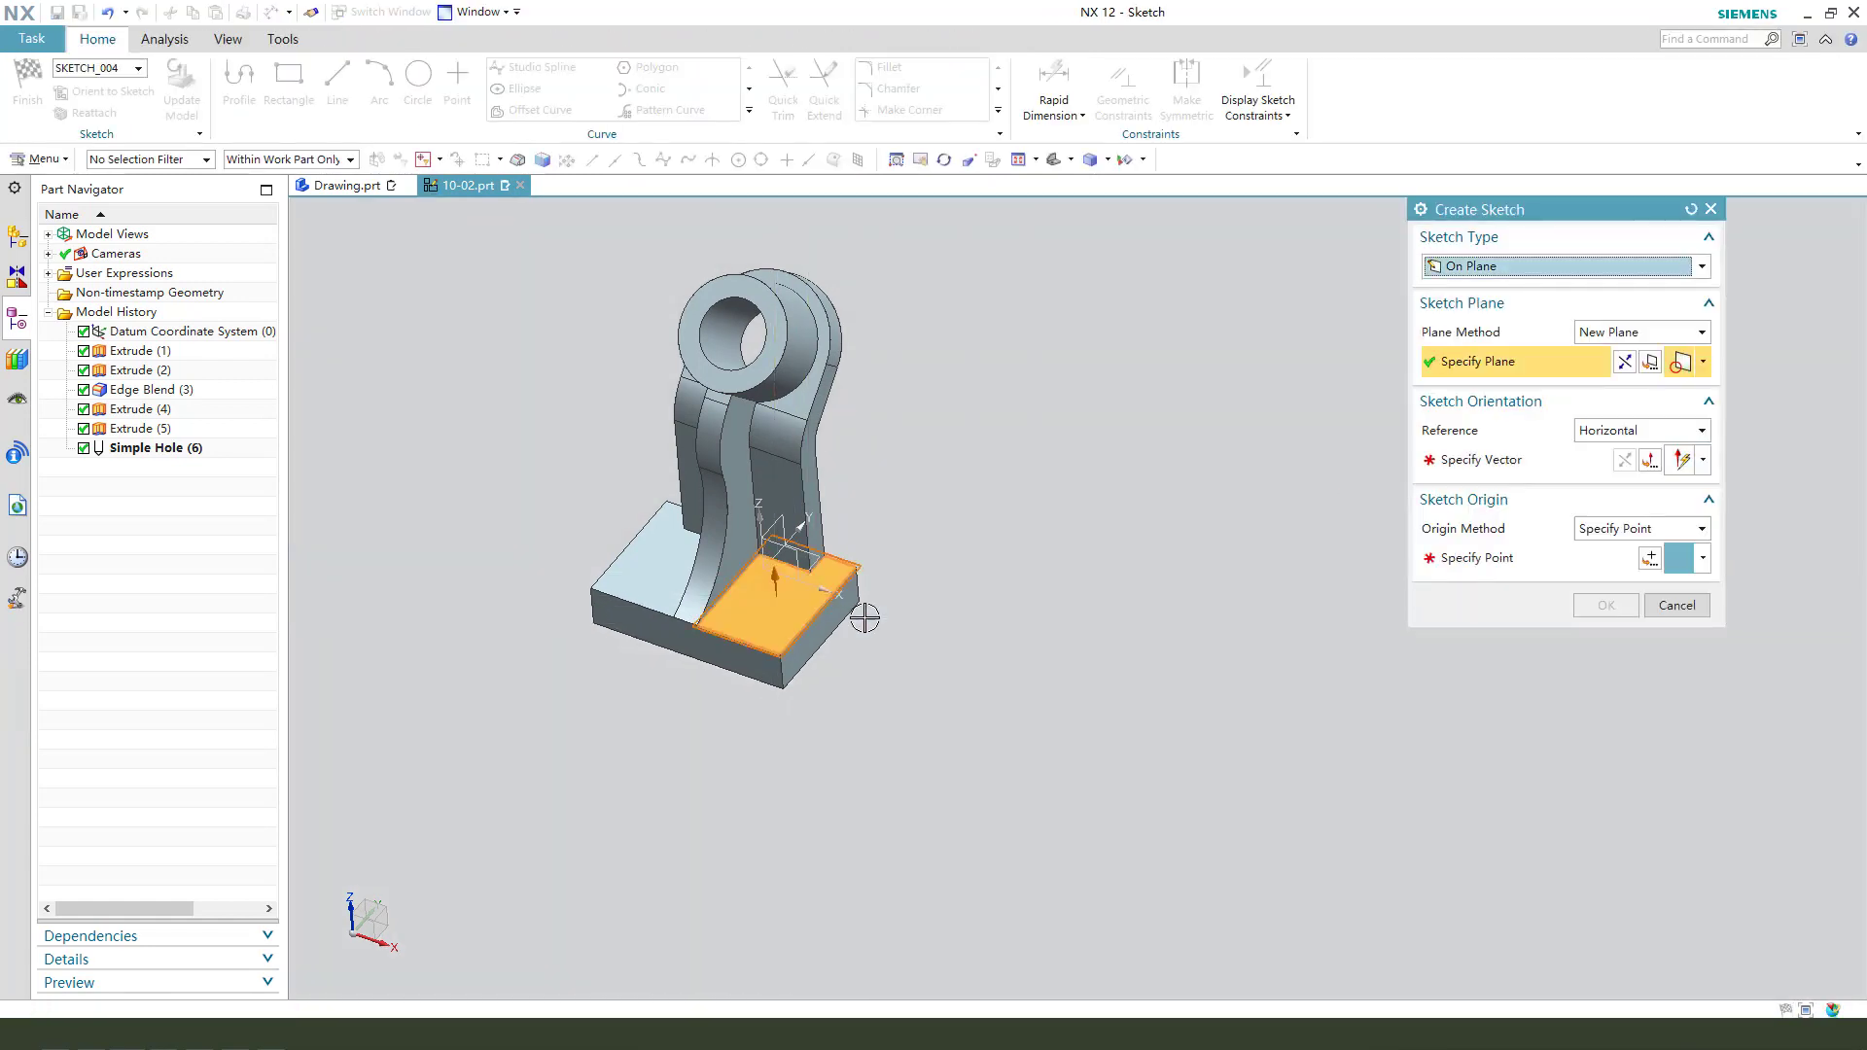
left_click(1542, 564)
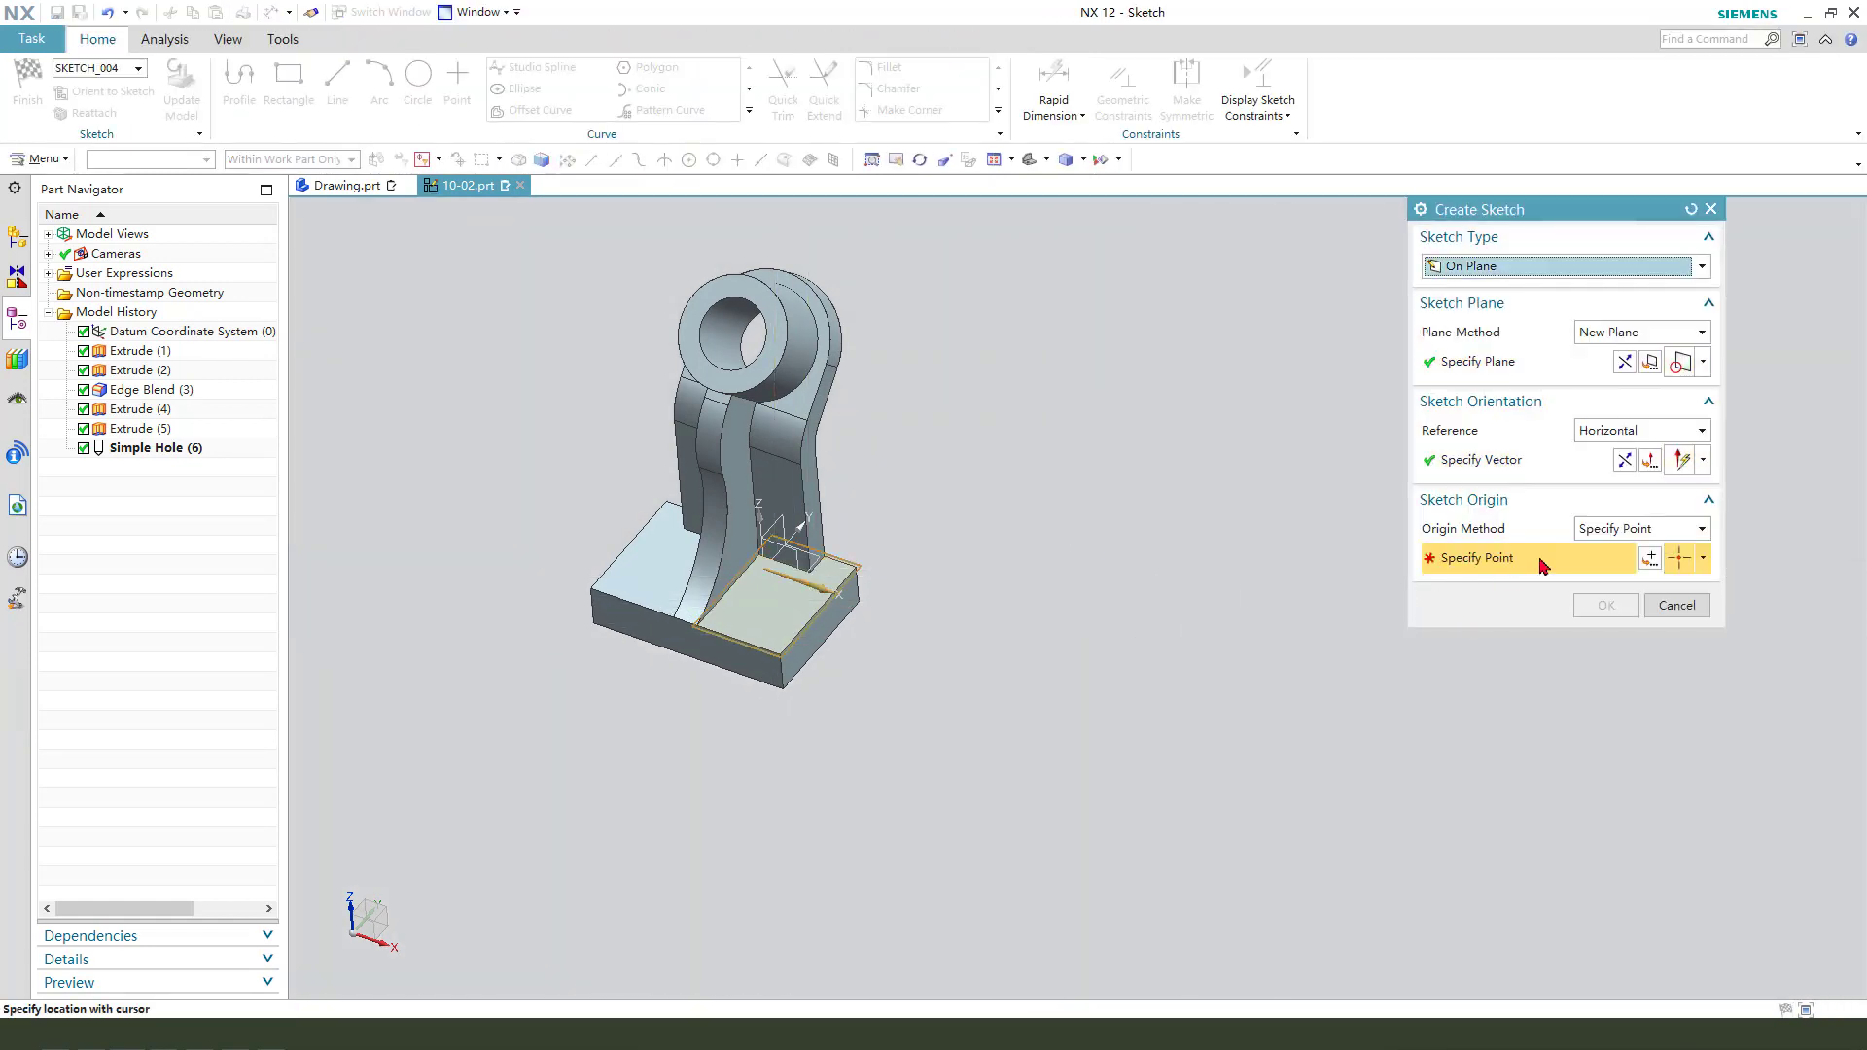
left_click(1651, 559)
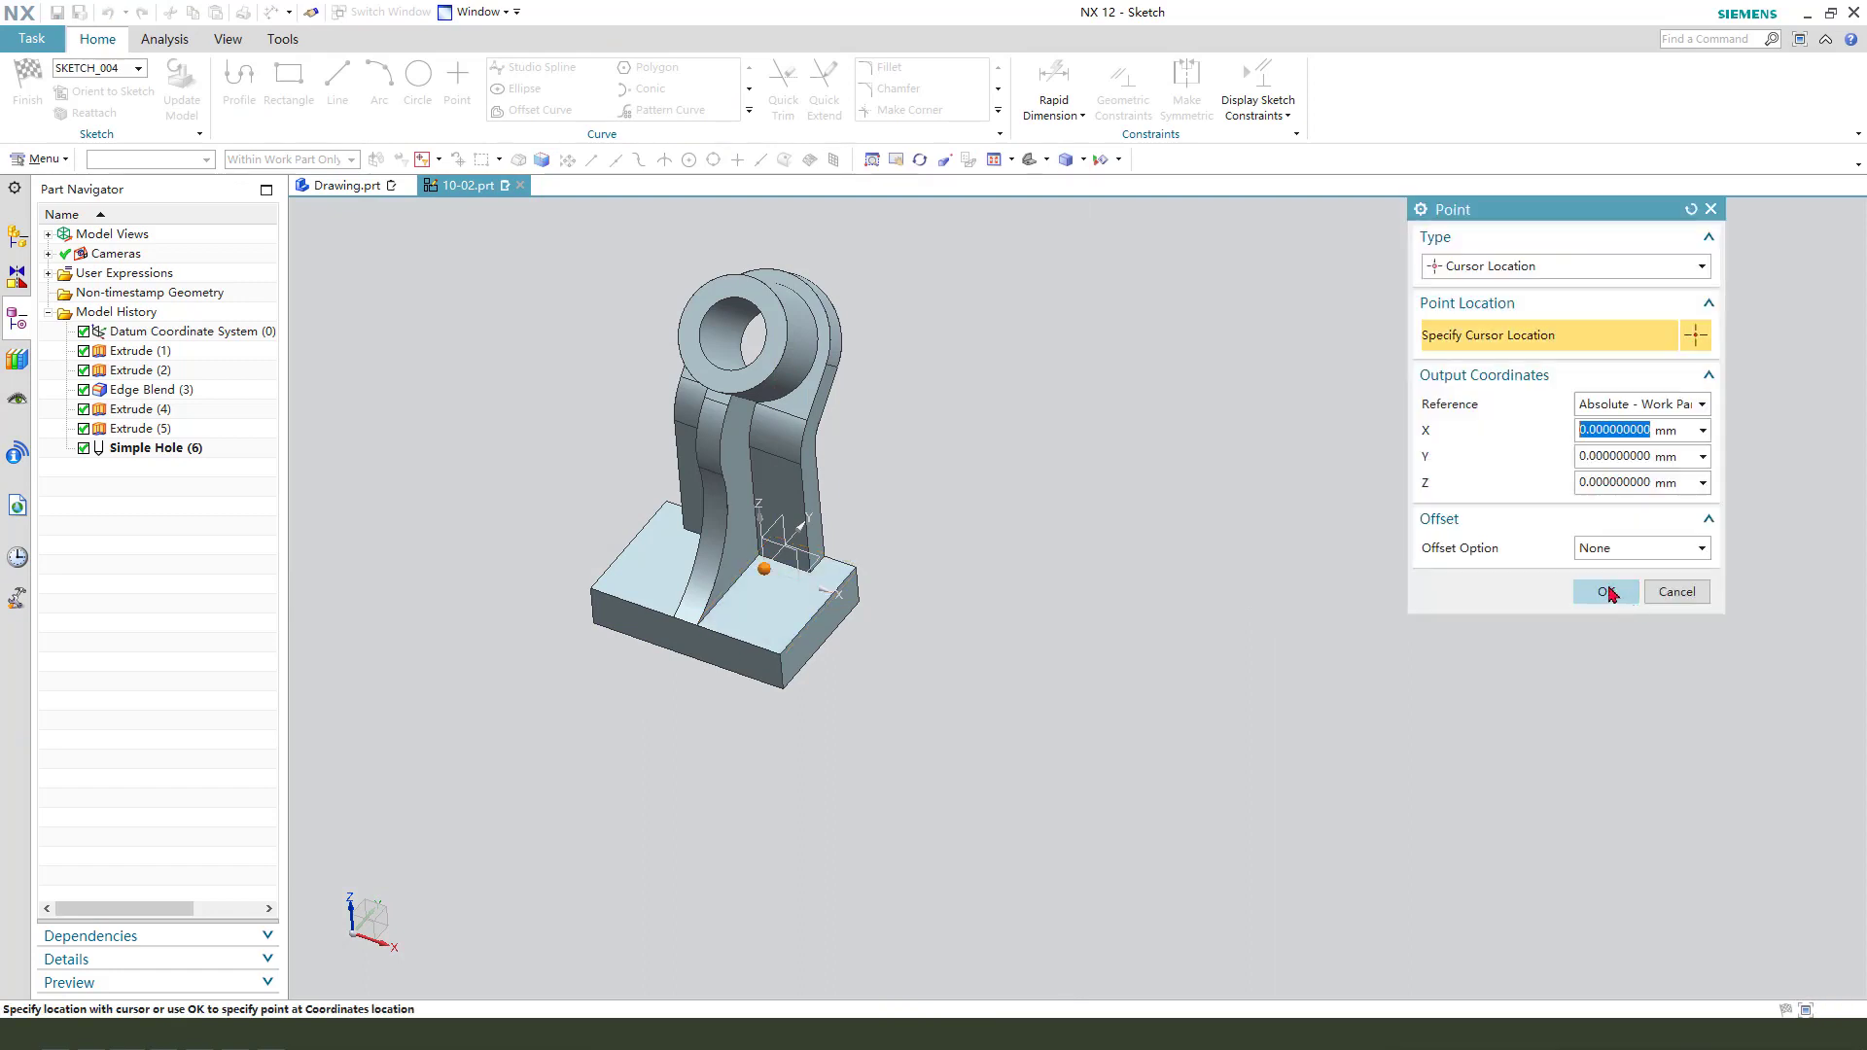
left_click(1605, 591)
left_click(1606, 607)
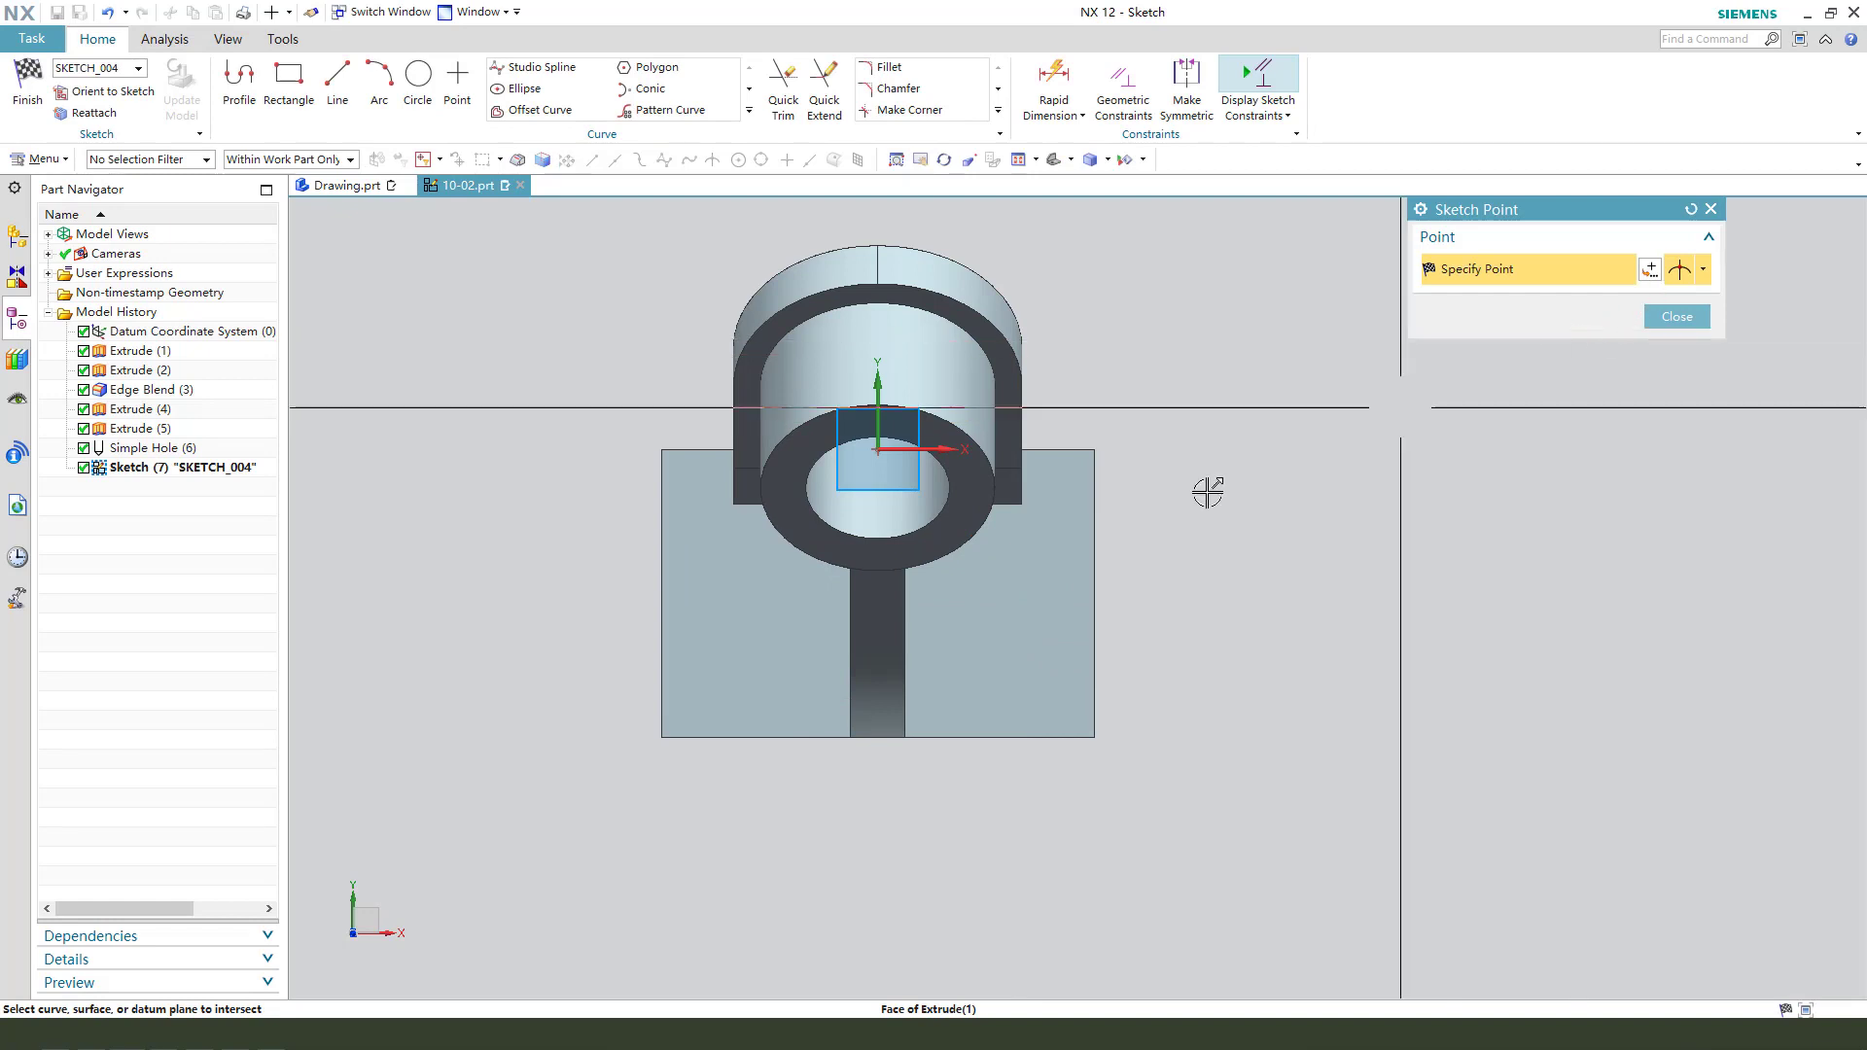
Place an inferred sketch point on the base plate, about 28 mm to the +X side of the vertical axis and about 26 mm from the front edge.
left_click(992, 633)
left_click(1703, 271)
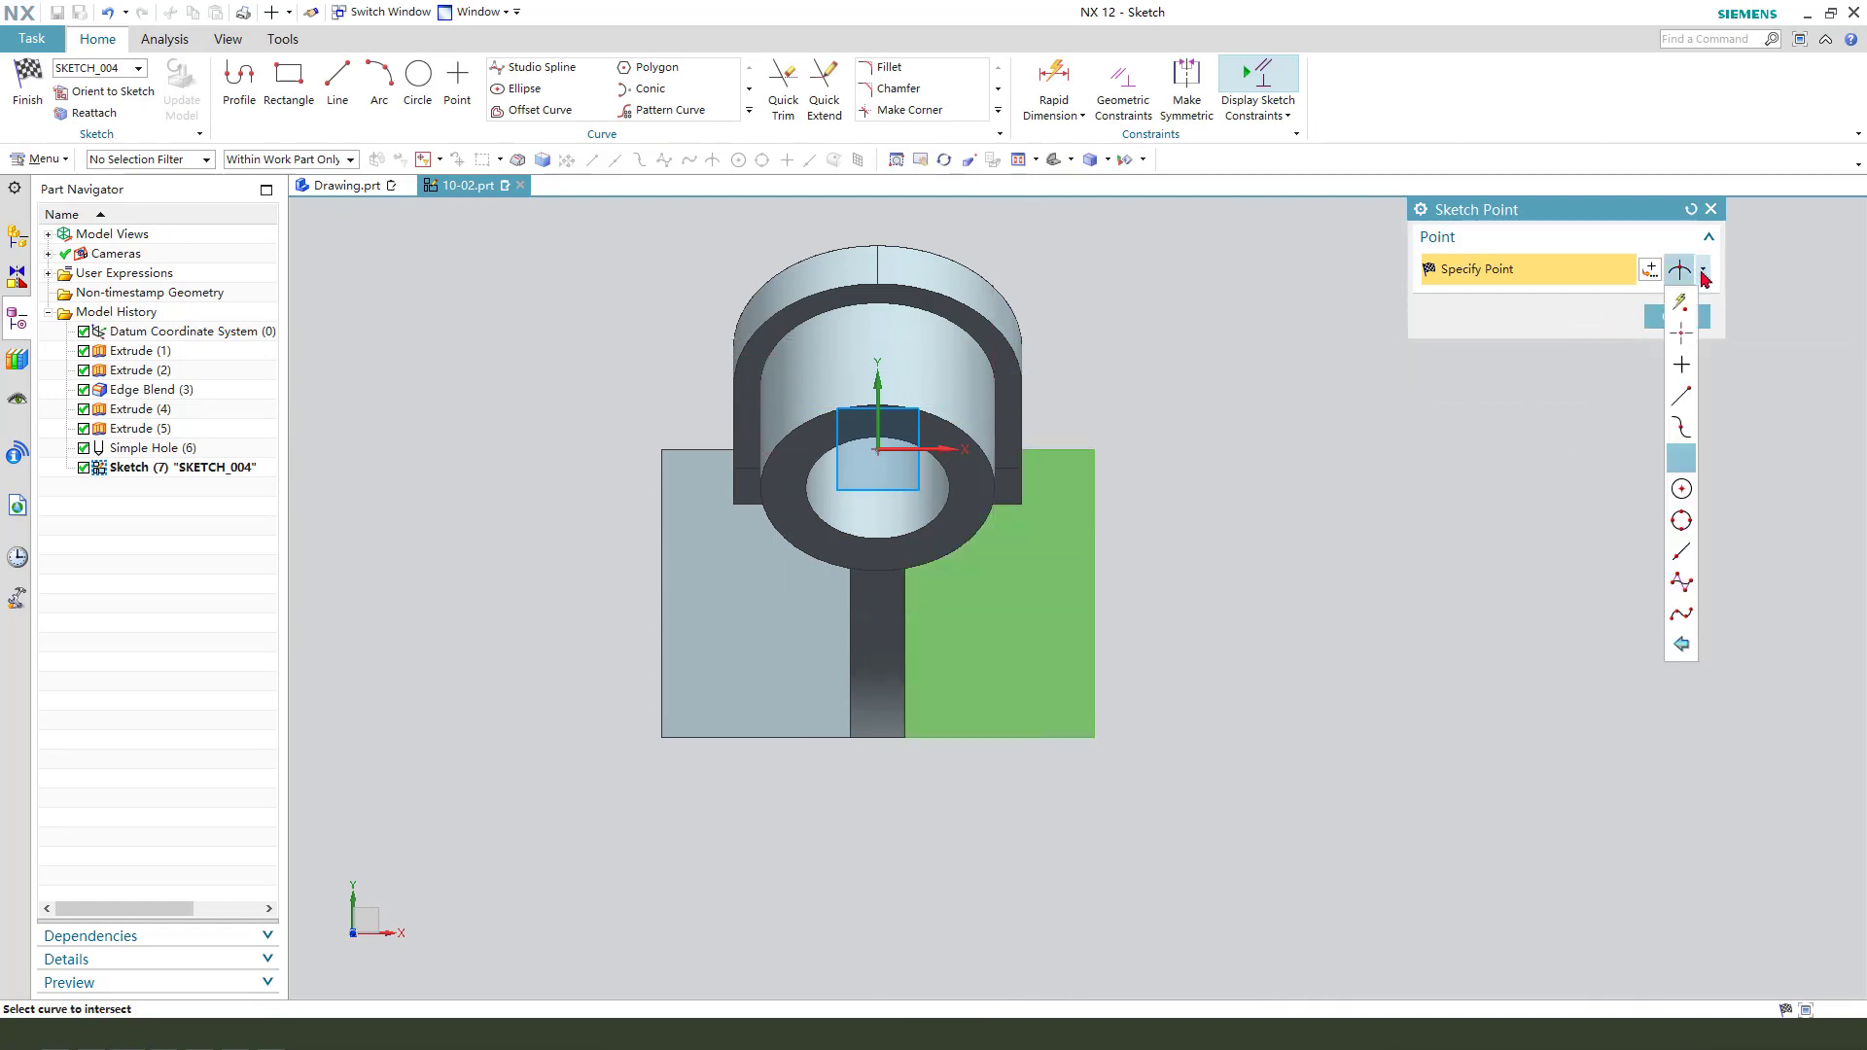
left_click(1682, 304)
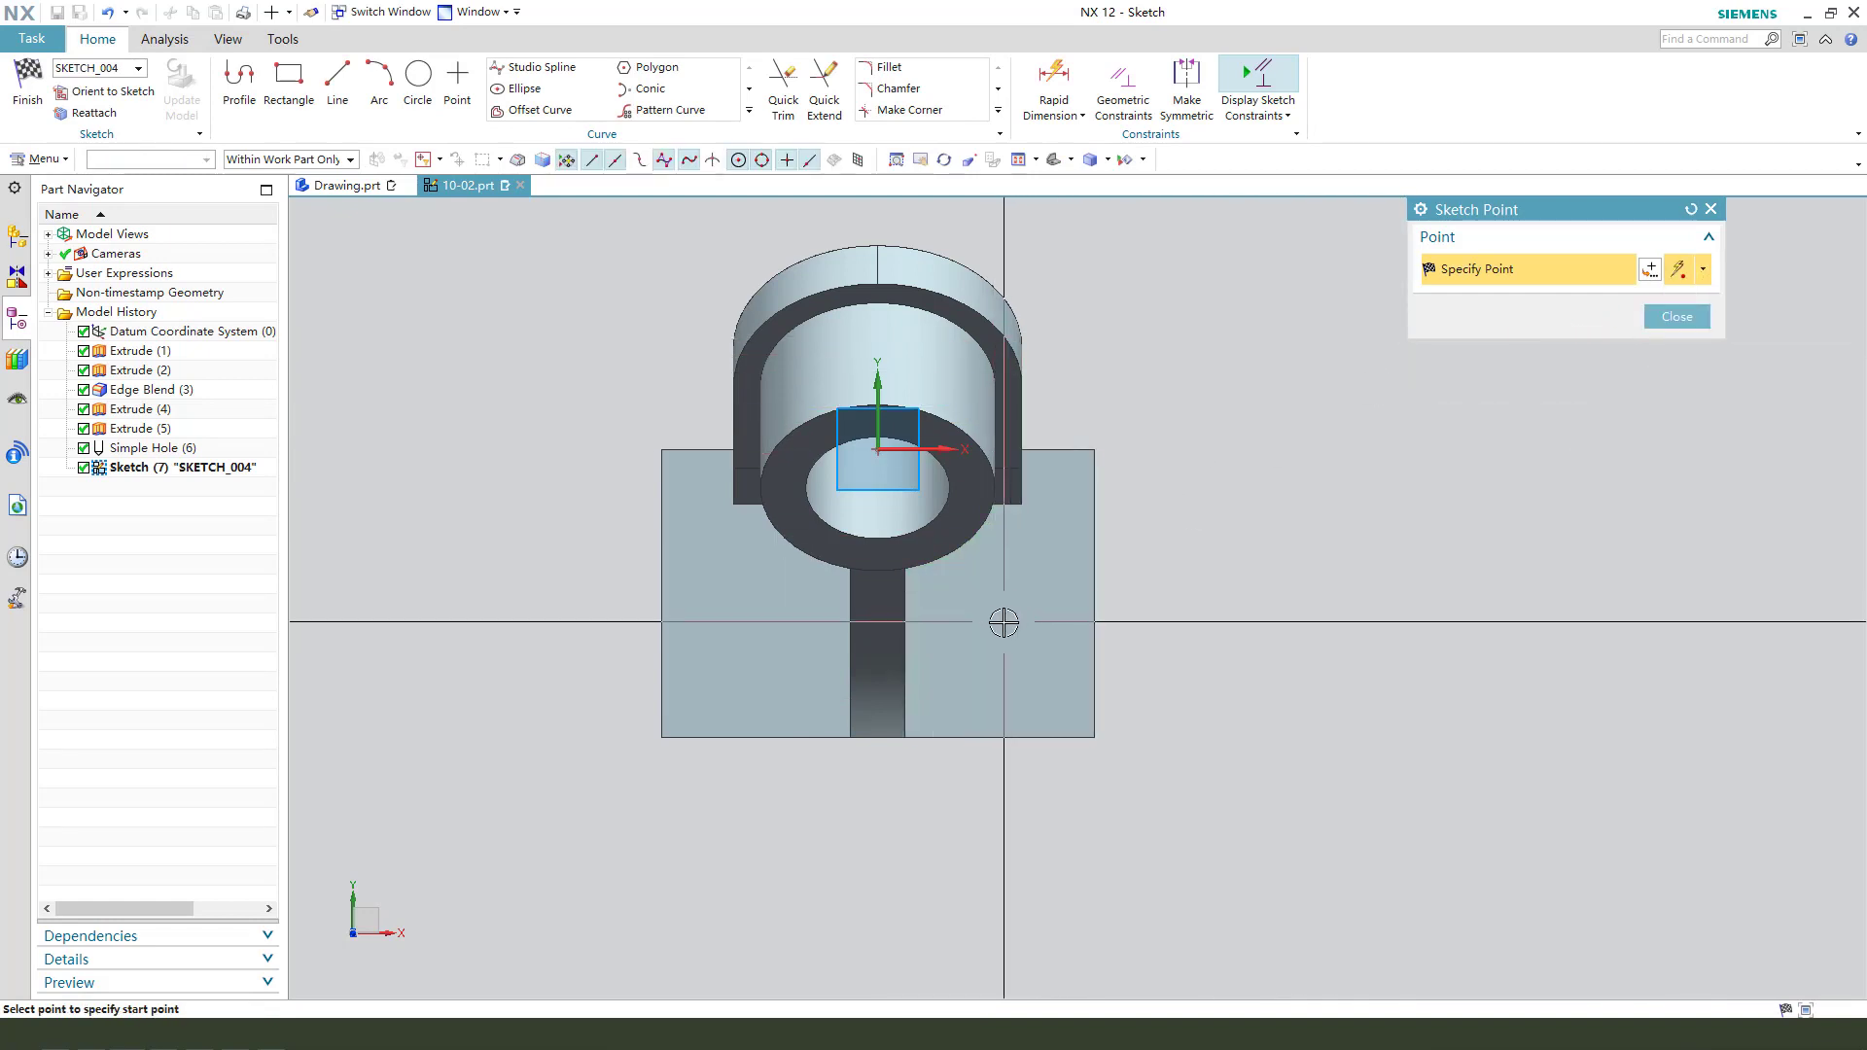
left_click(1003, 622)
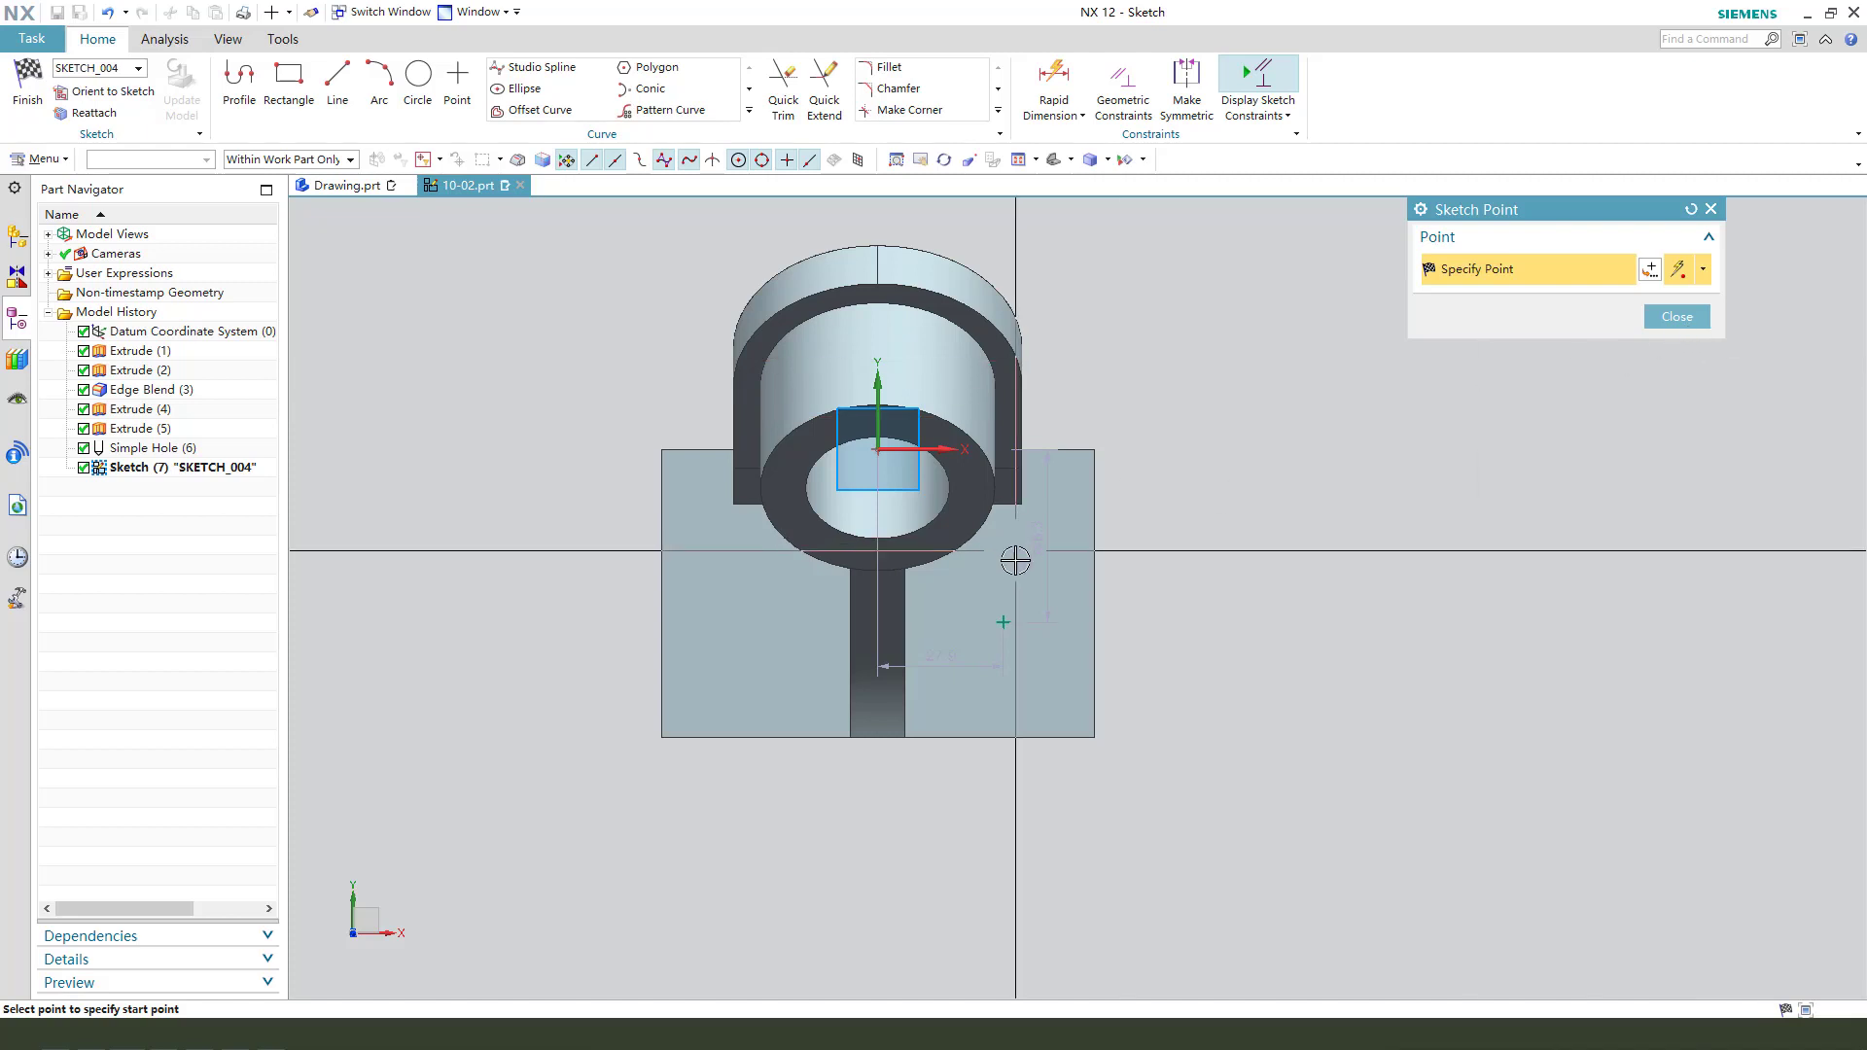
left_click(1680, 321)
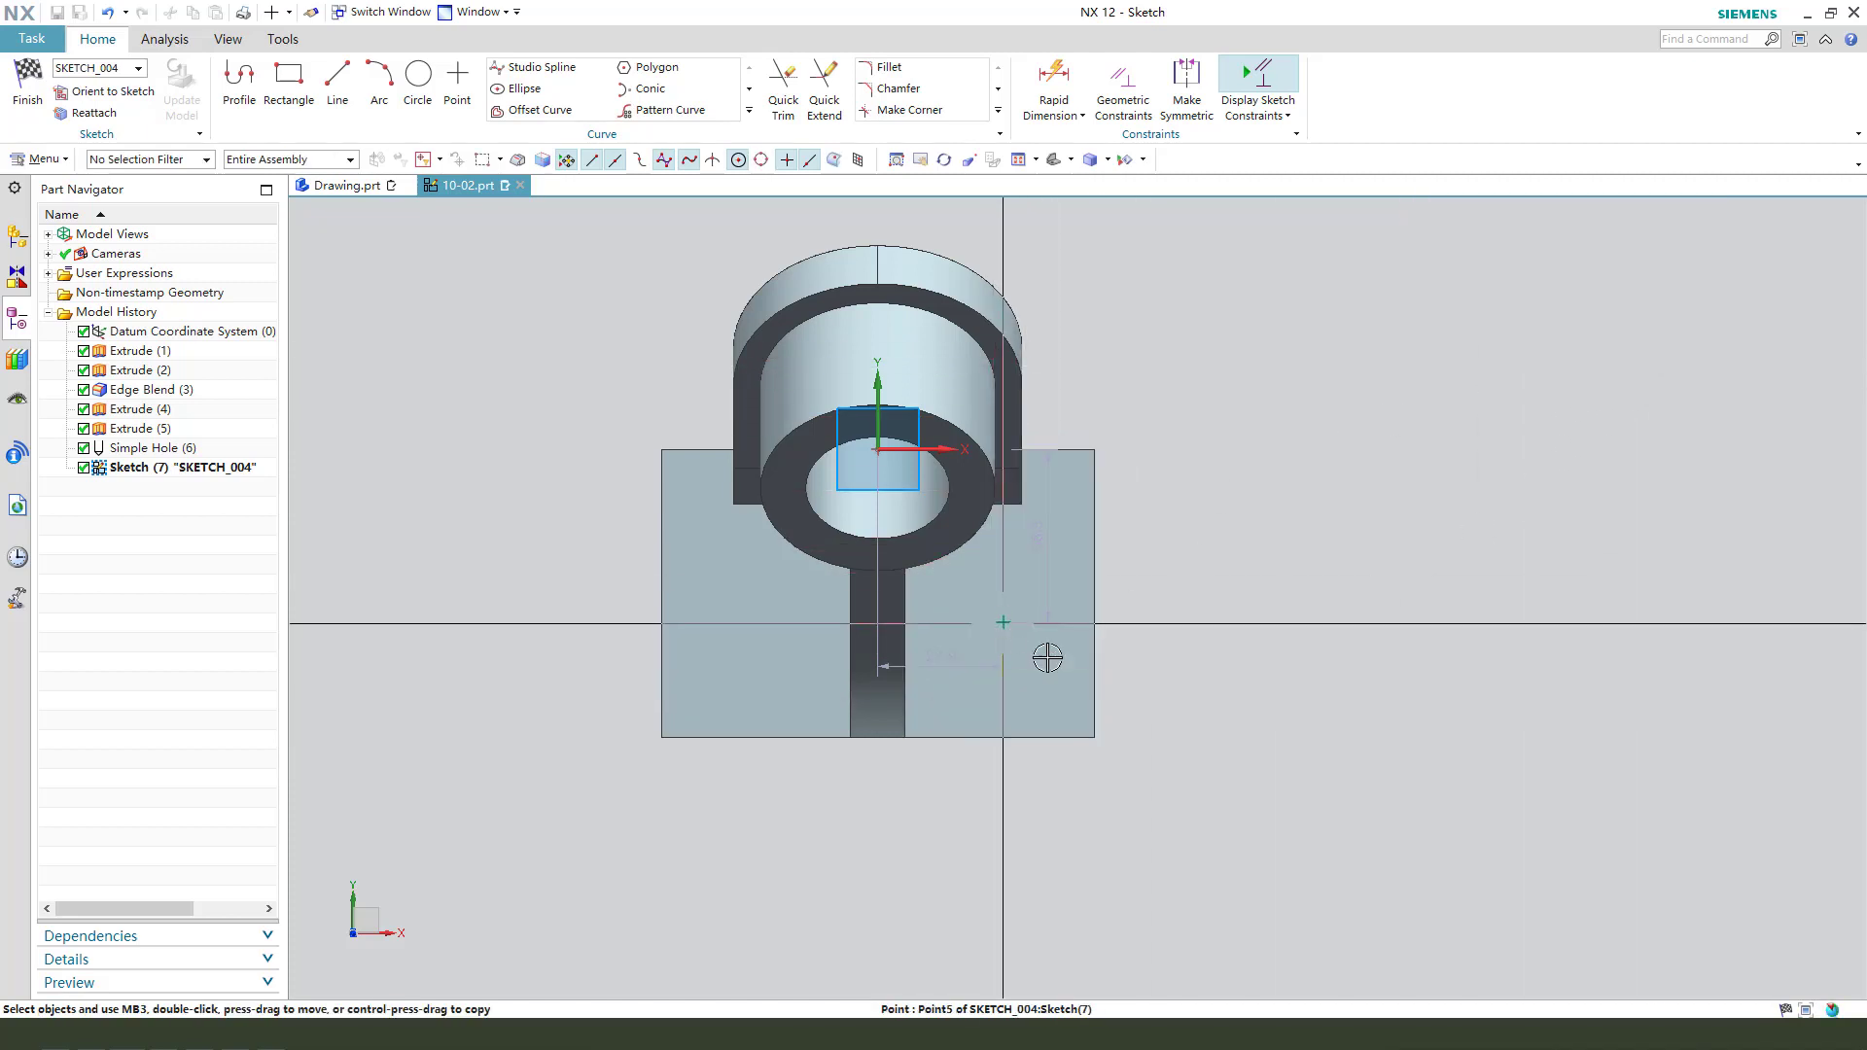
Dimension the vertical distance from the sketch point to the base plate's front corner and set it to 32 mm.
left_click(1047, 659)
left_click(1095, 738)
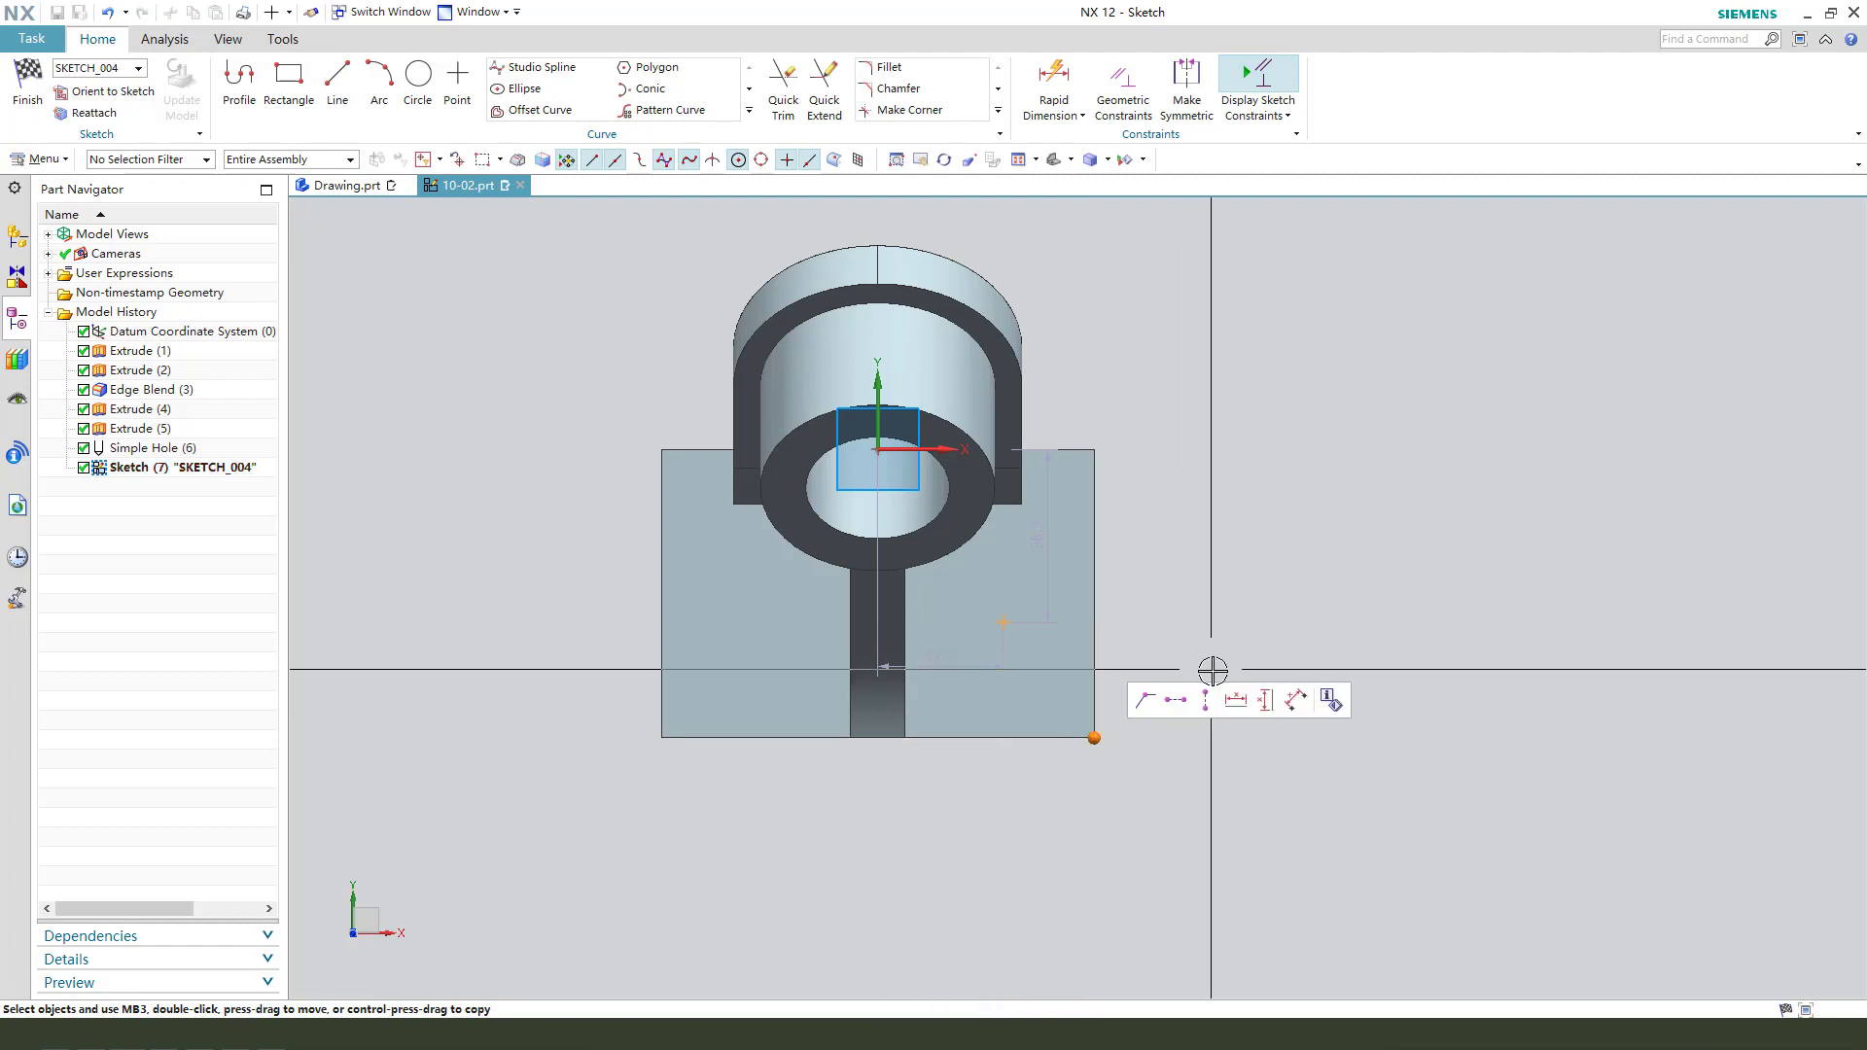
left_click(1266, 700)
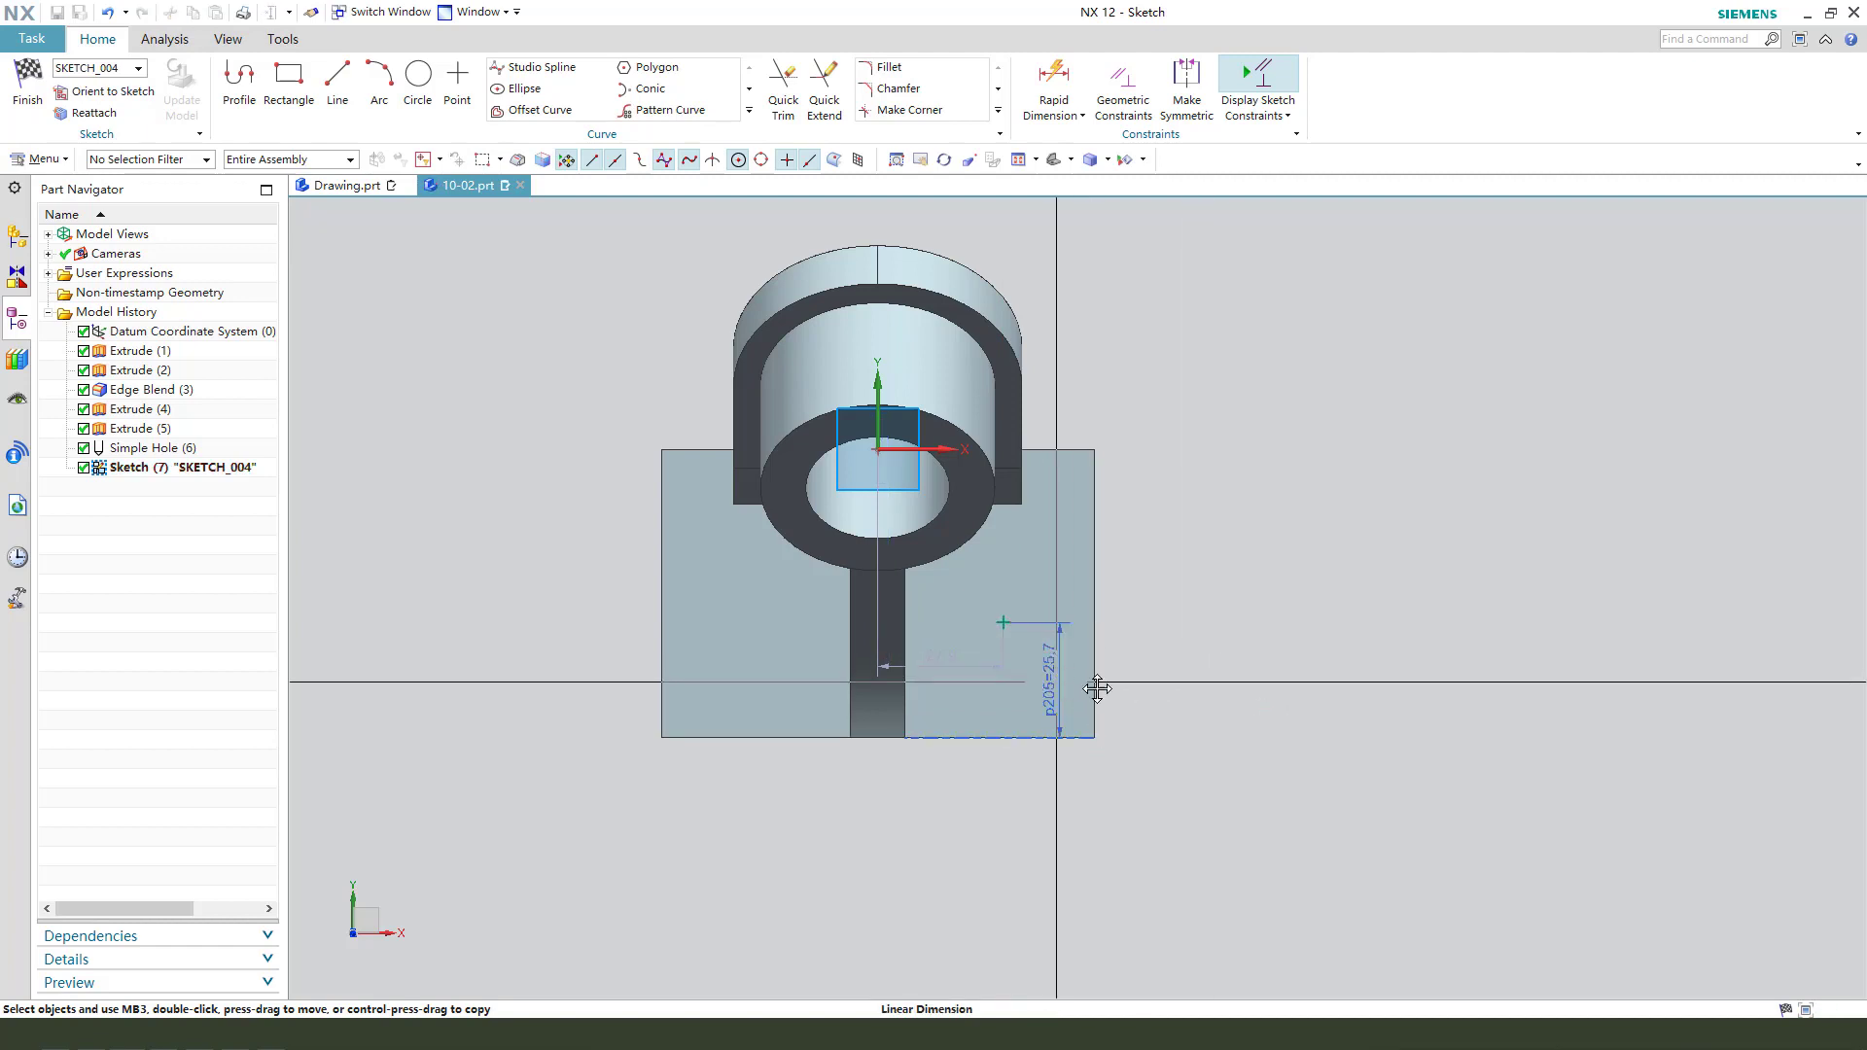
left_click(1250, 698)
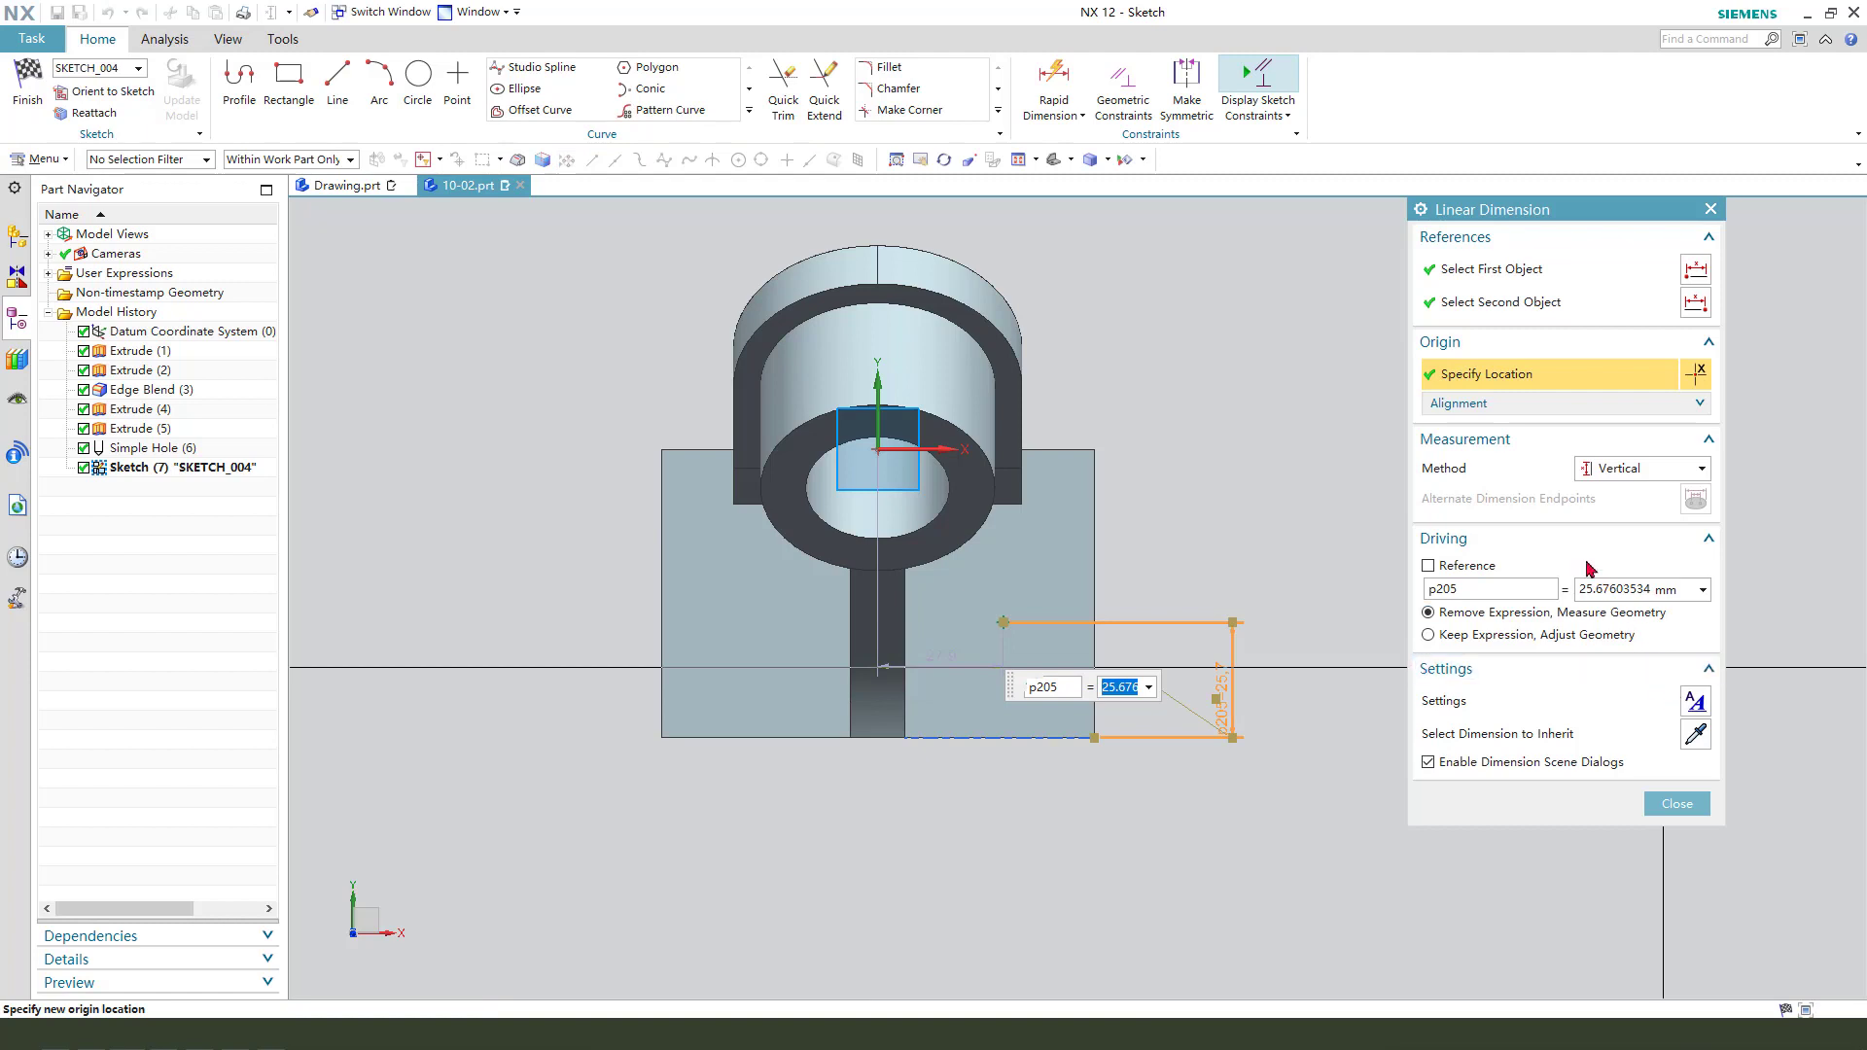
key("Return")
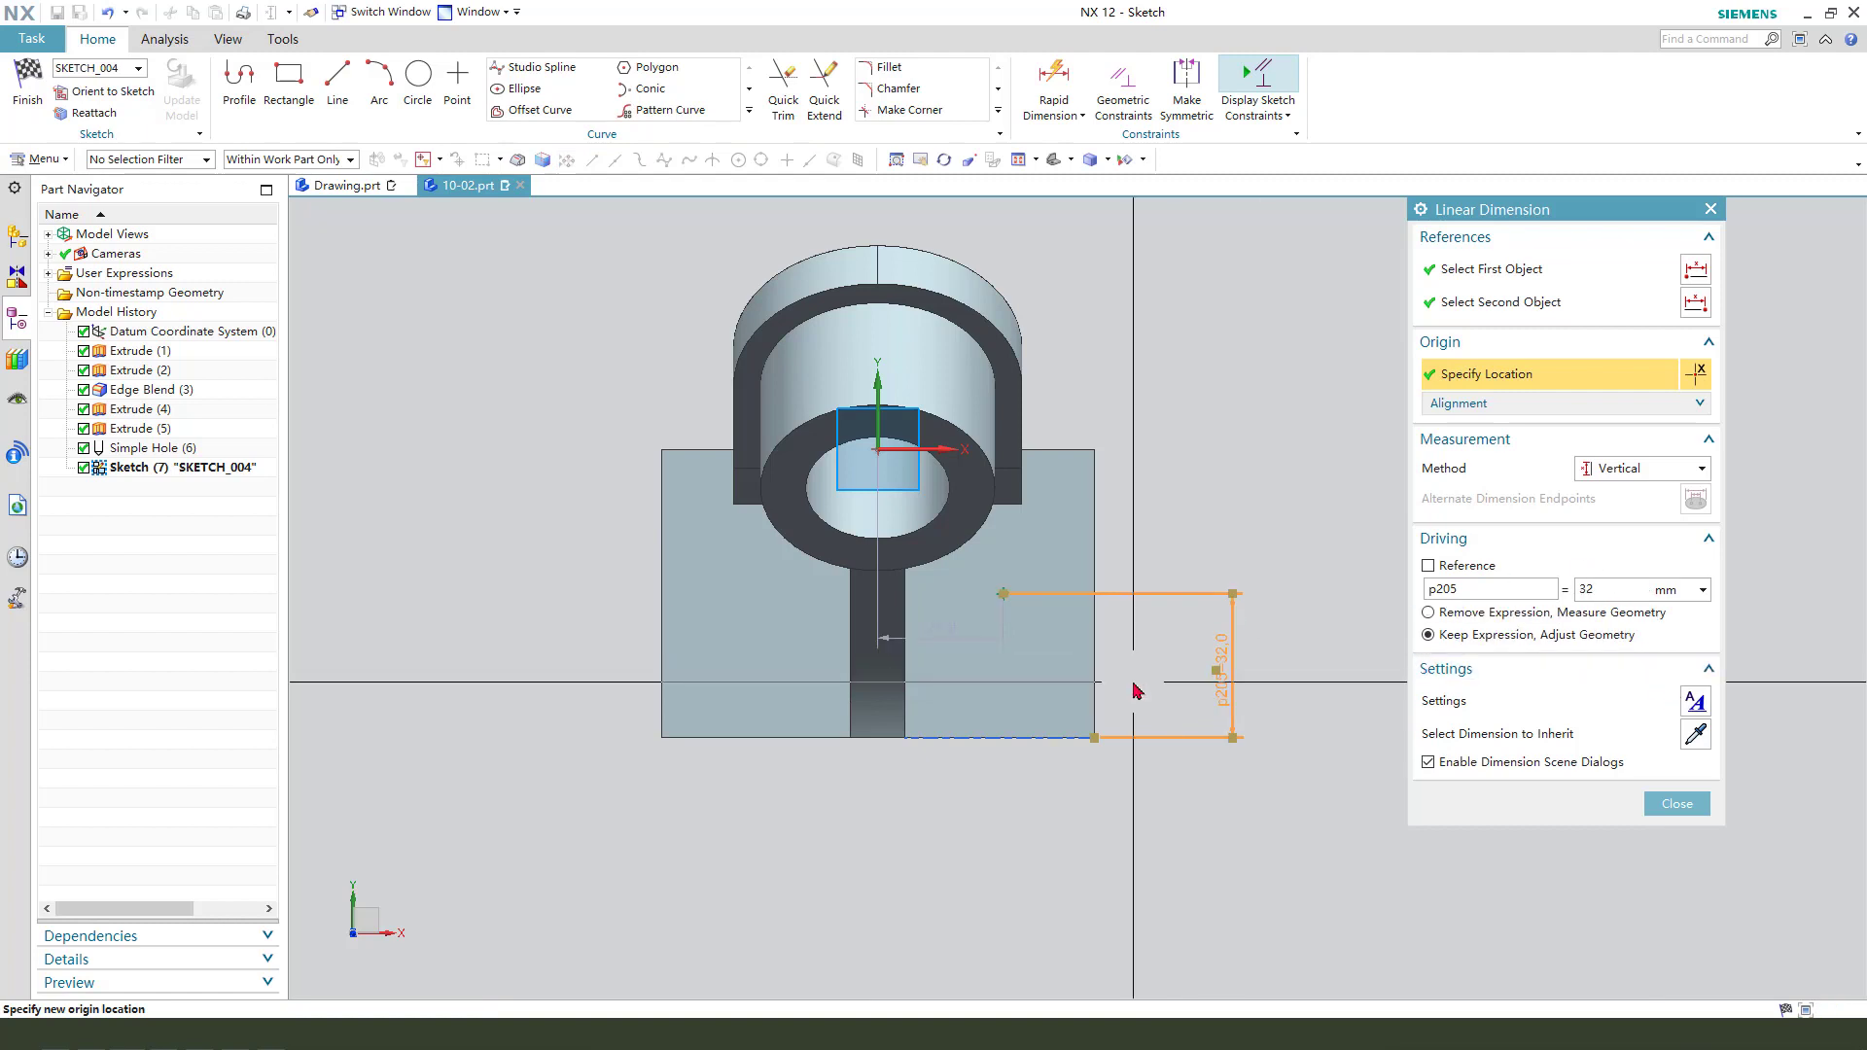
middle_click(1108, 875)
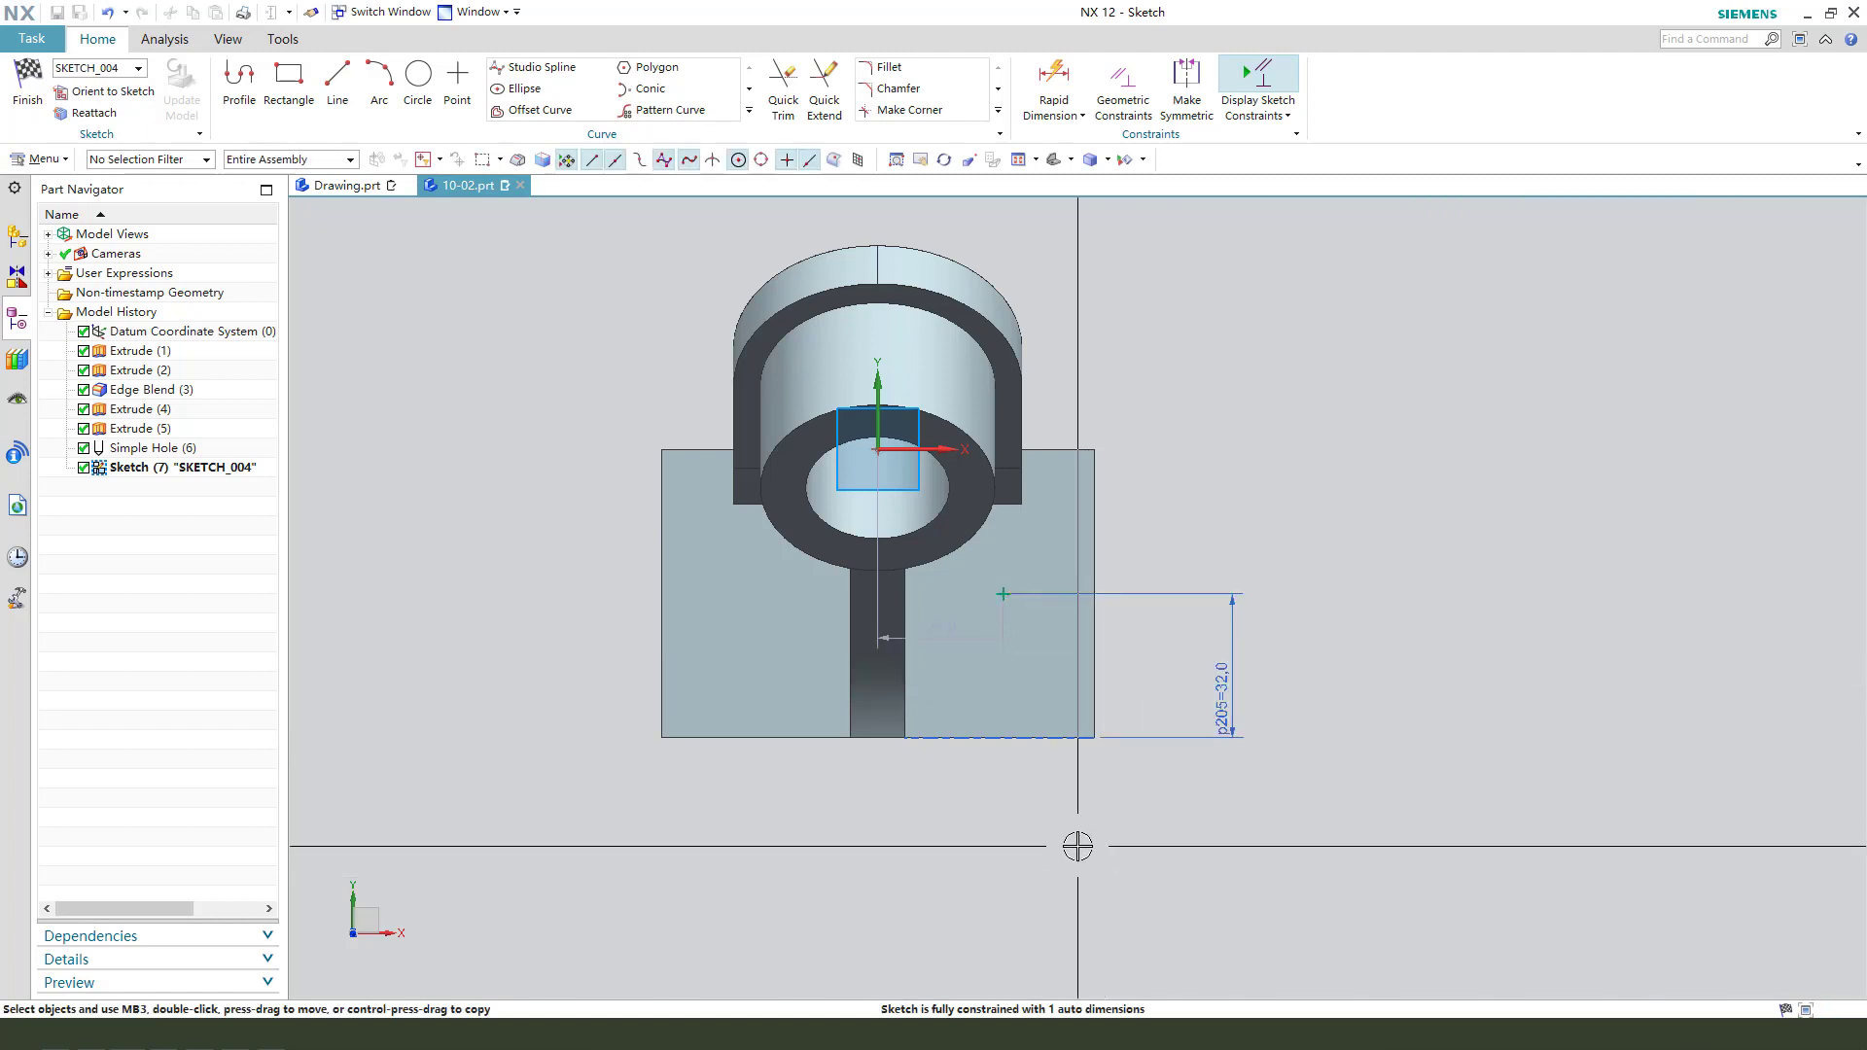
Set the sketch point's perpendicular distance from the vertical axis to 30 mm.
double_click(940, 634)
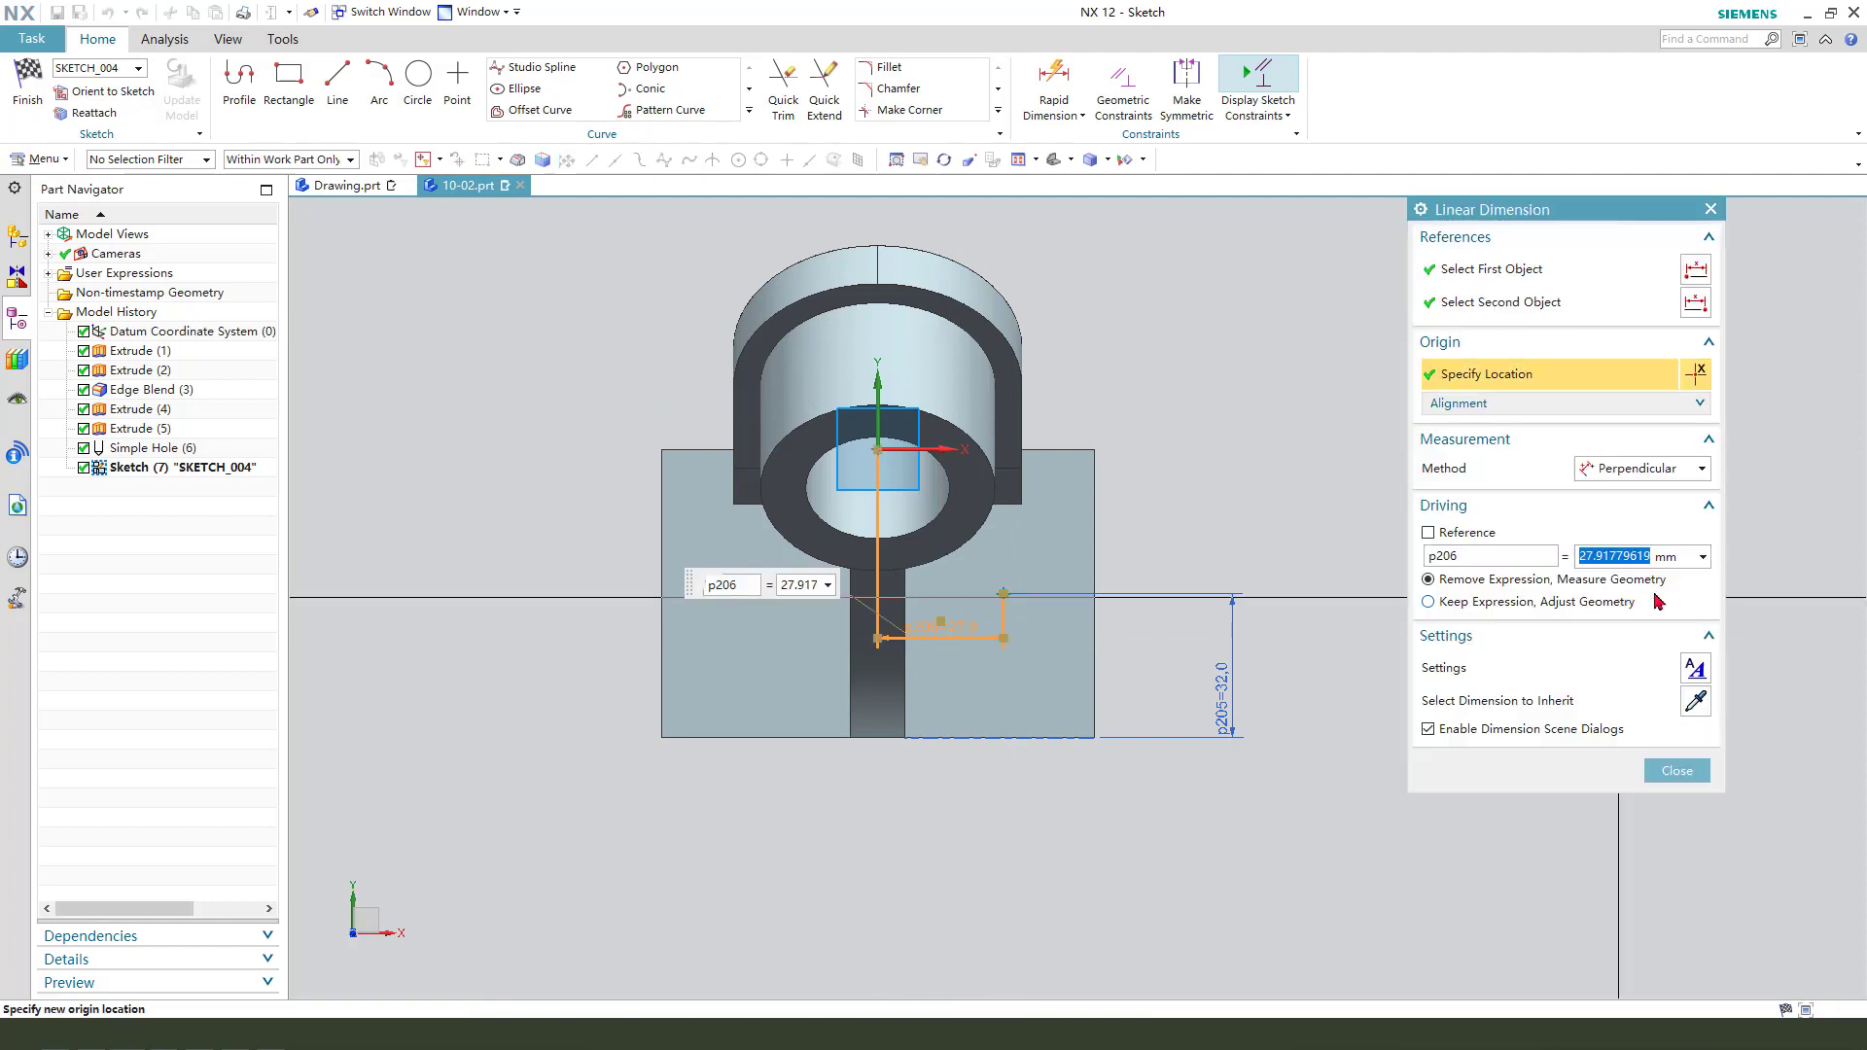
type("30")
key("Return")
middle_click(1075, 734)
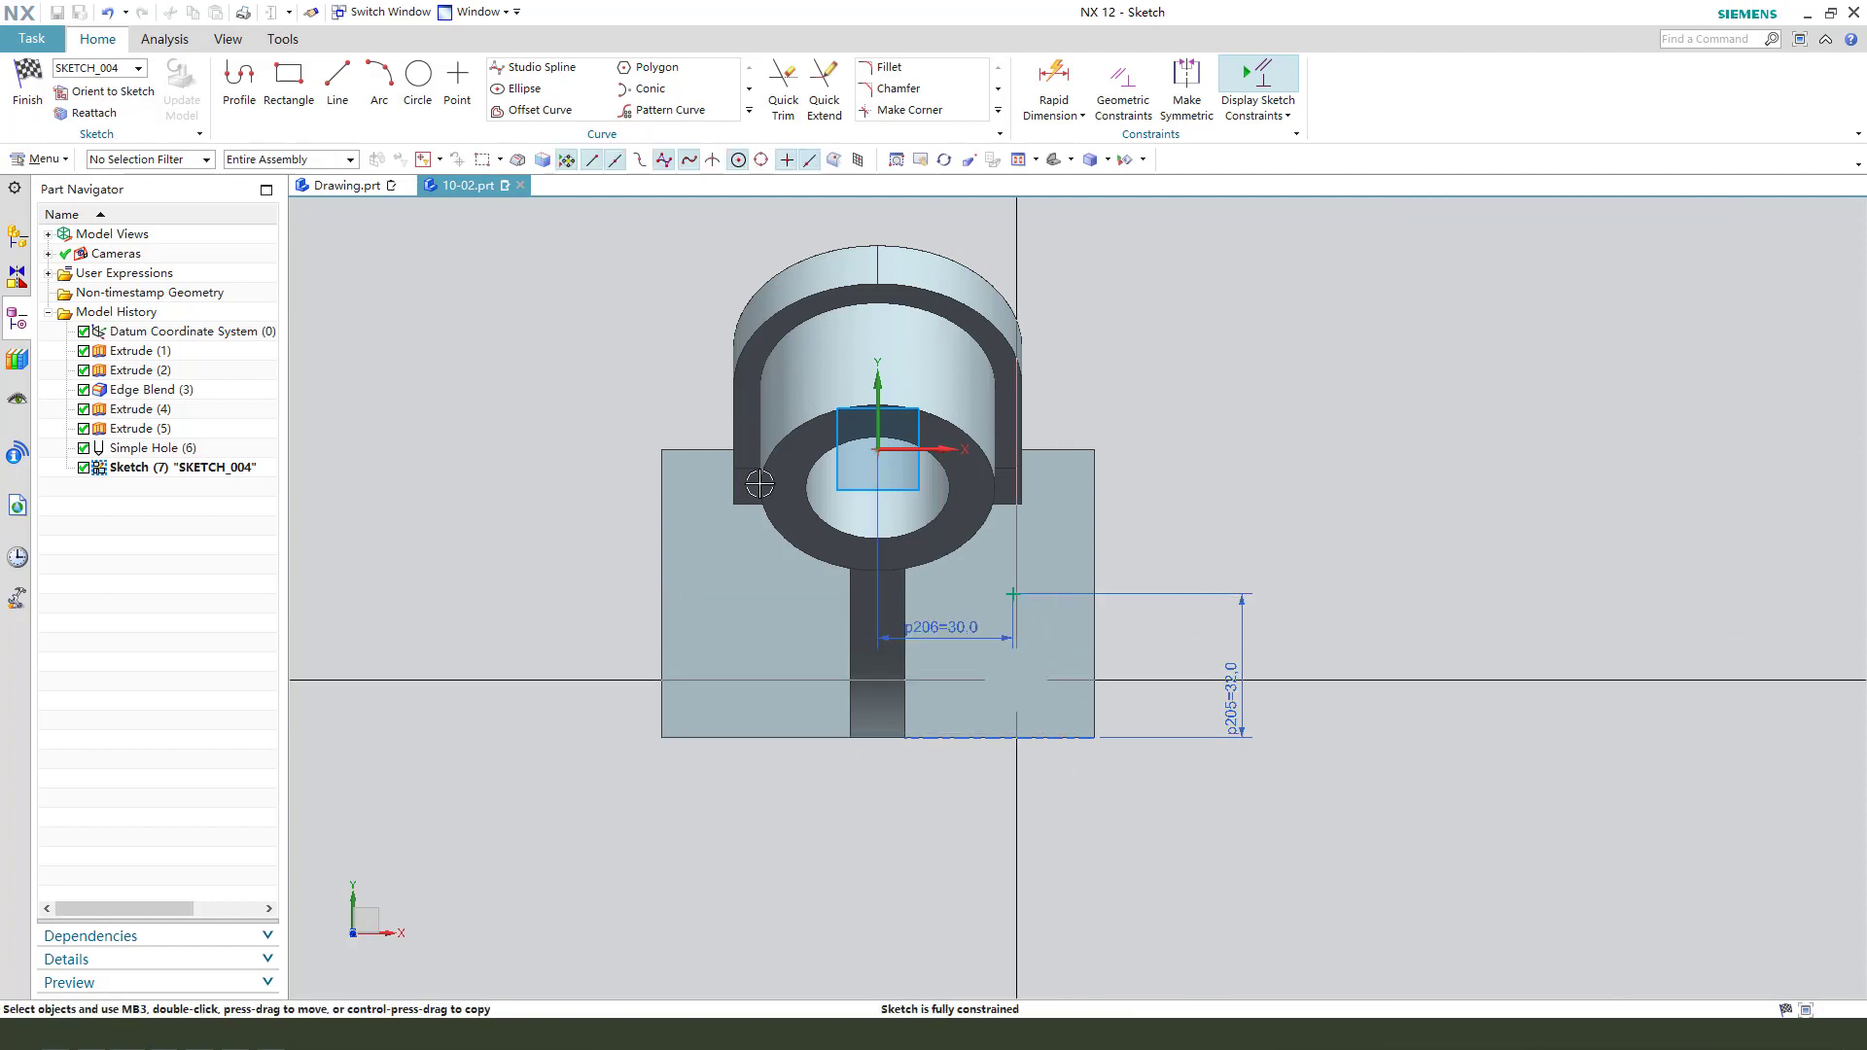
Mirror the sketch point about the sketch's vertical axis and finish the sketch.
left_click(751, 112)
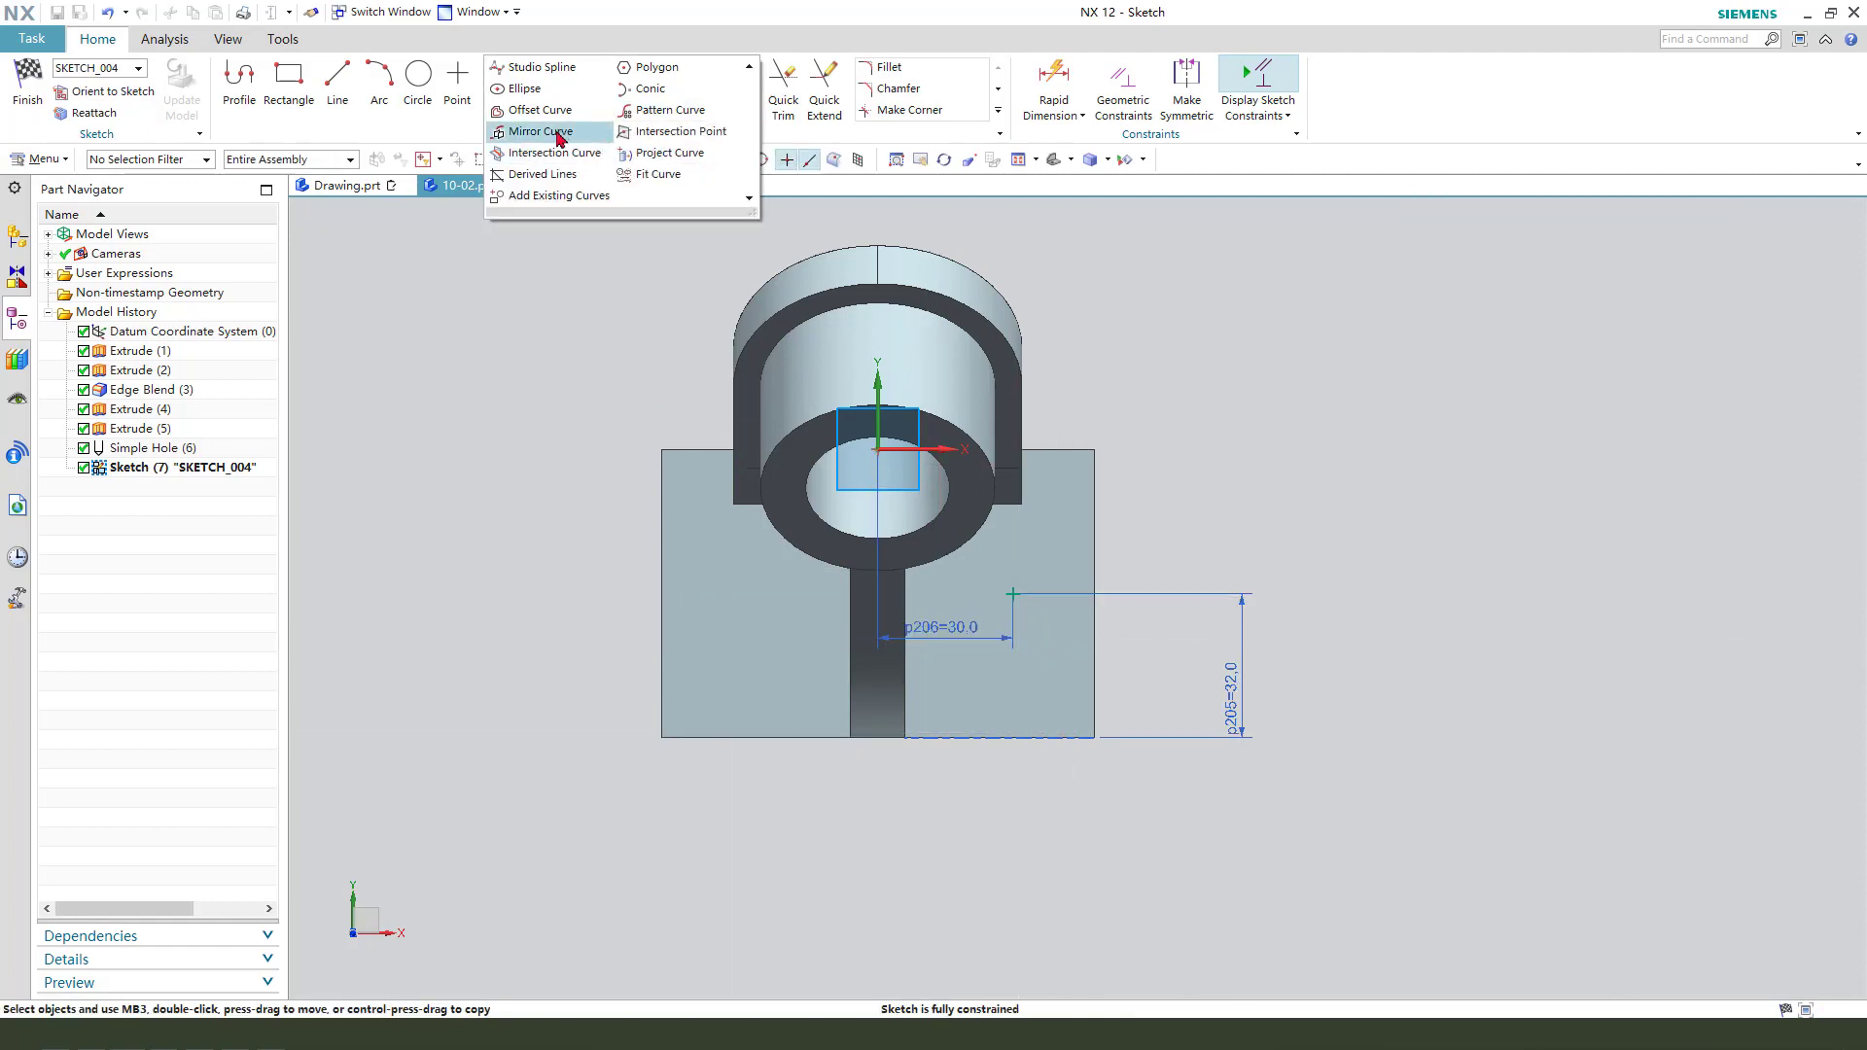
left_click(561, 138)
left_click(1018, 597)
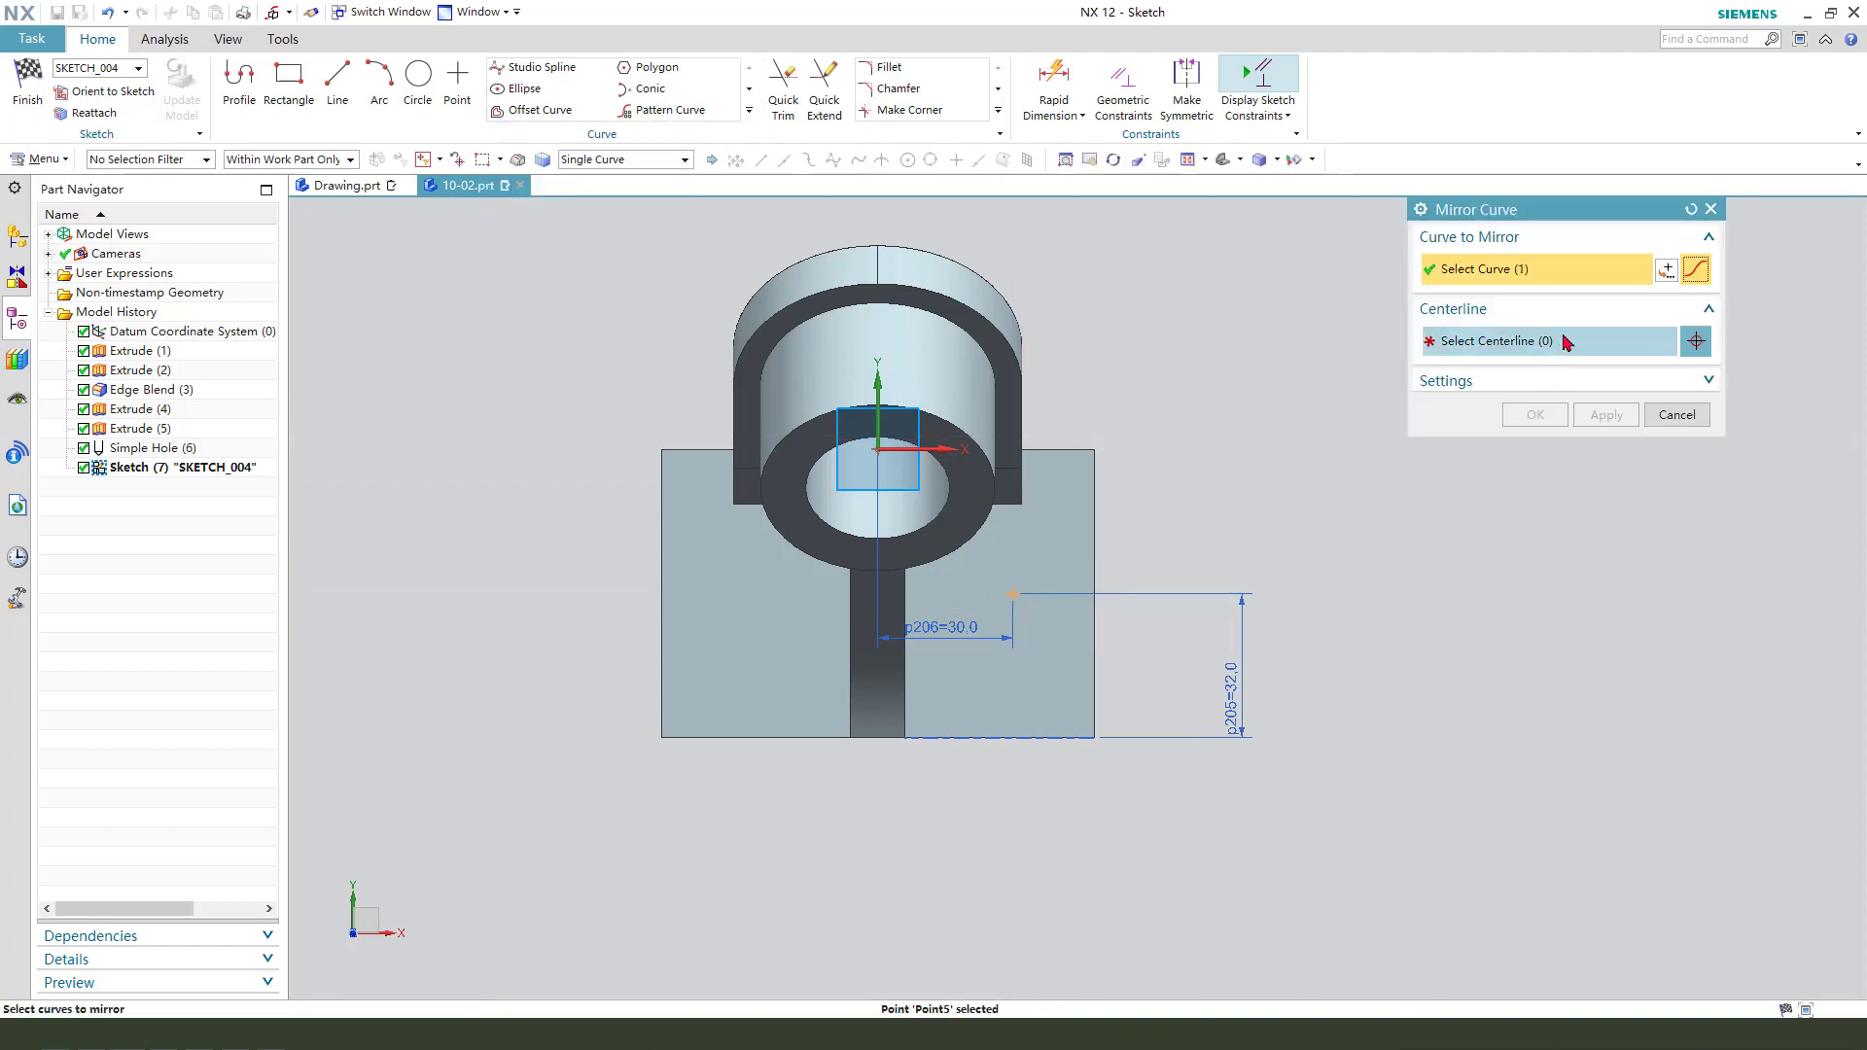
left_click(883, 382)
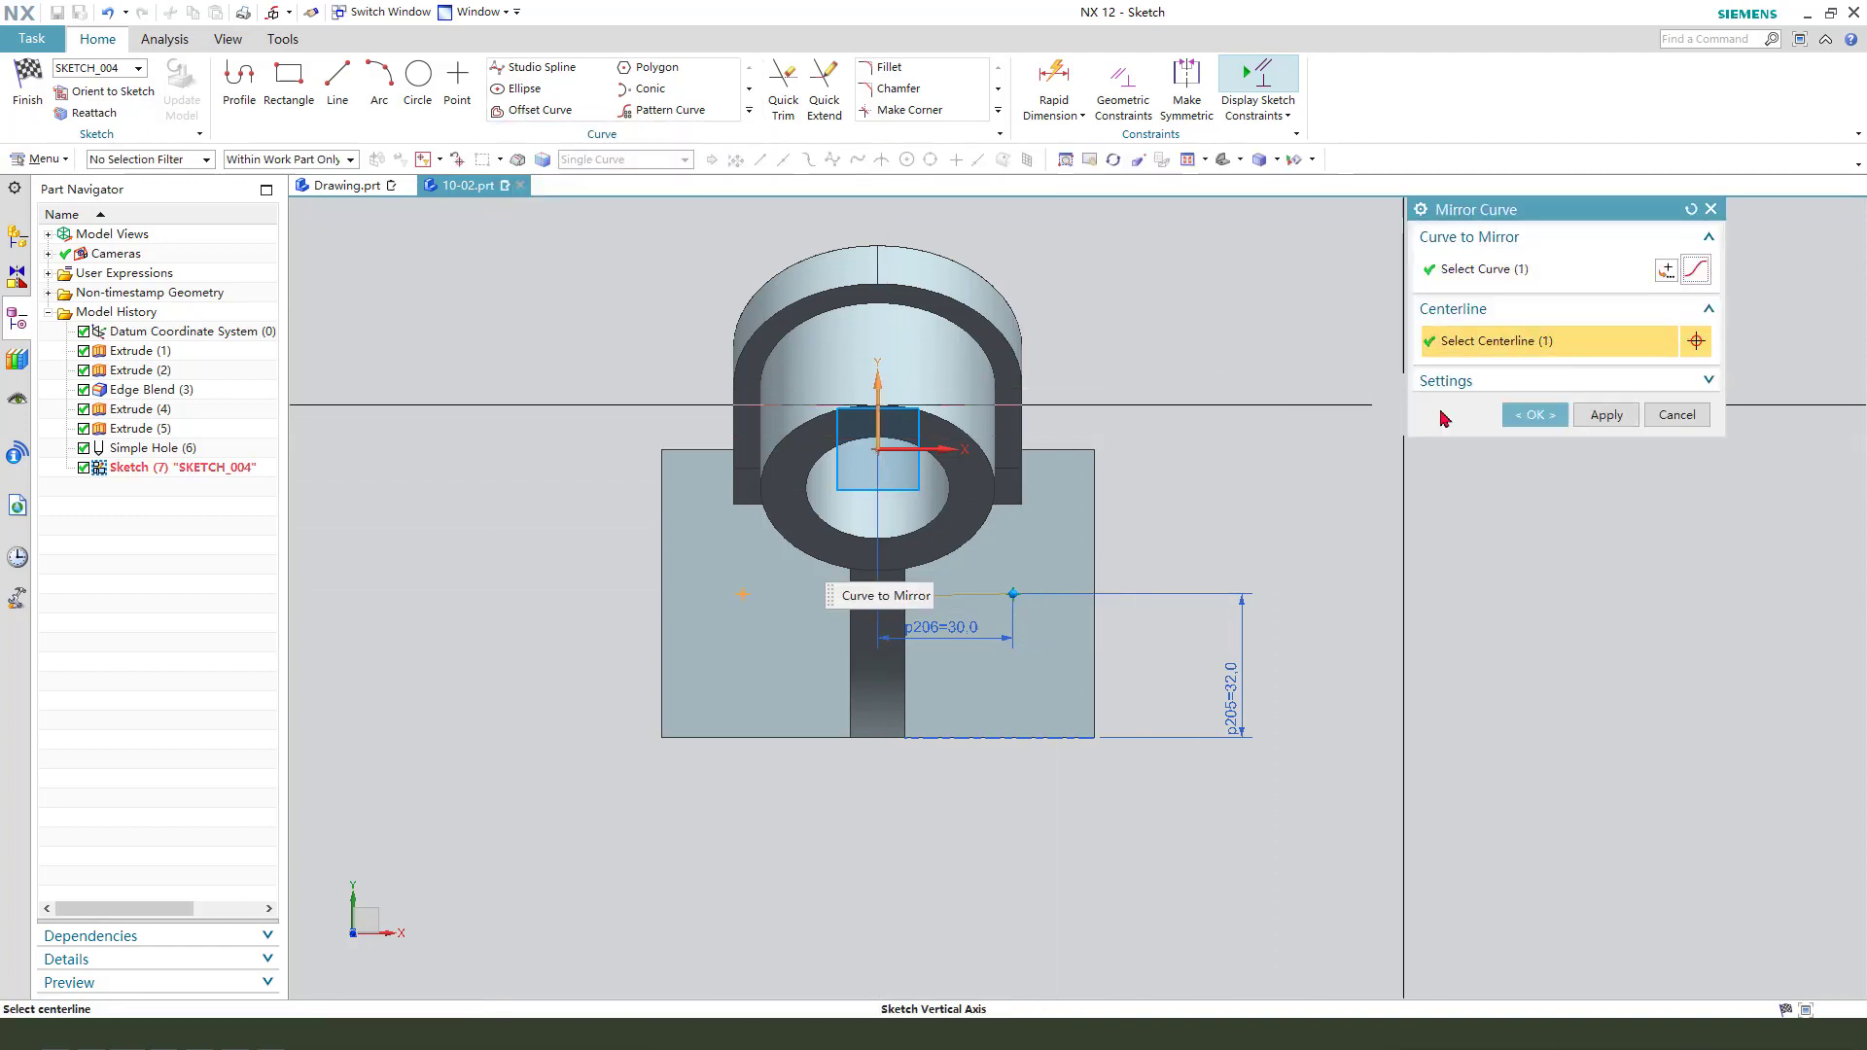
left_click(1528, 415)
left_click(27, 89)
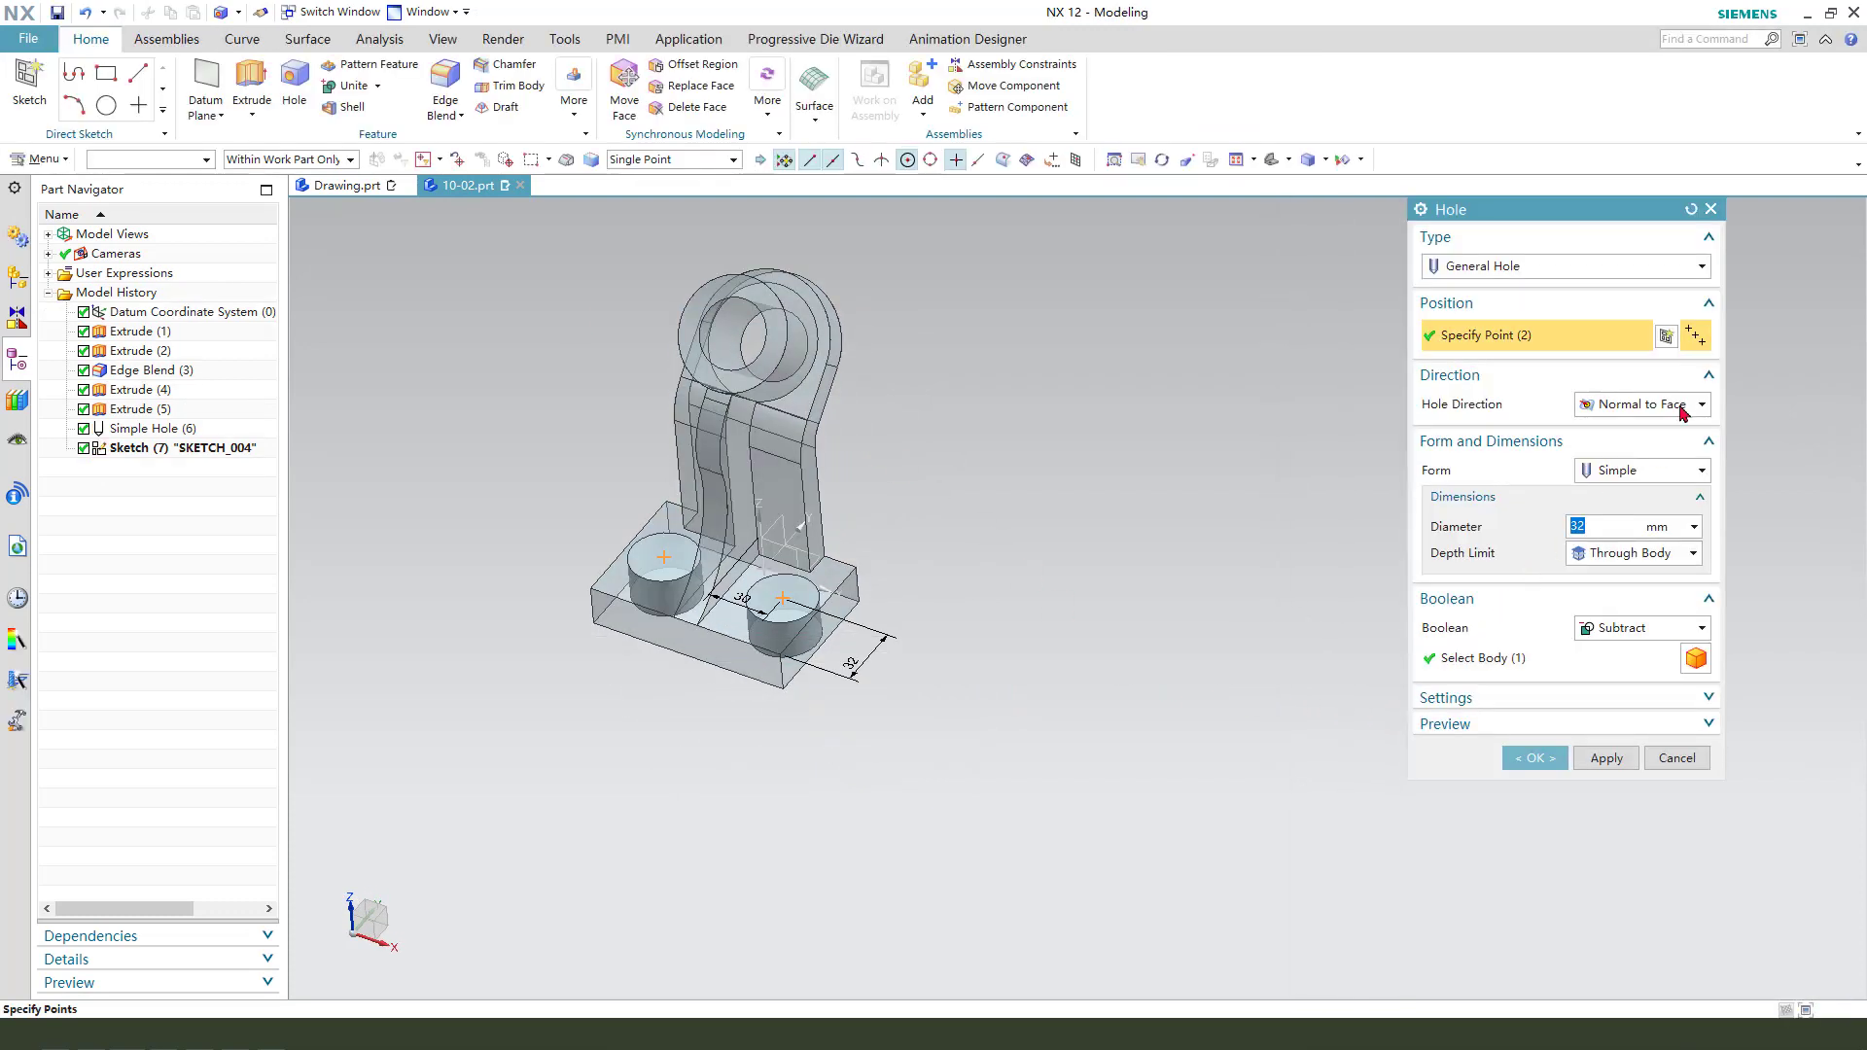
Cut counterbored holes through the base plate at both points with C-bore diameter 10 mm, C-bore depth 3 mm and diameter 5.3 mm.
left_click(1511, 265)
left_click(1510, 272)
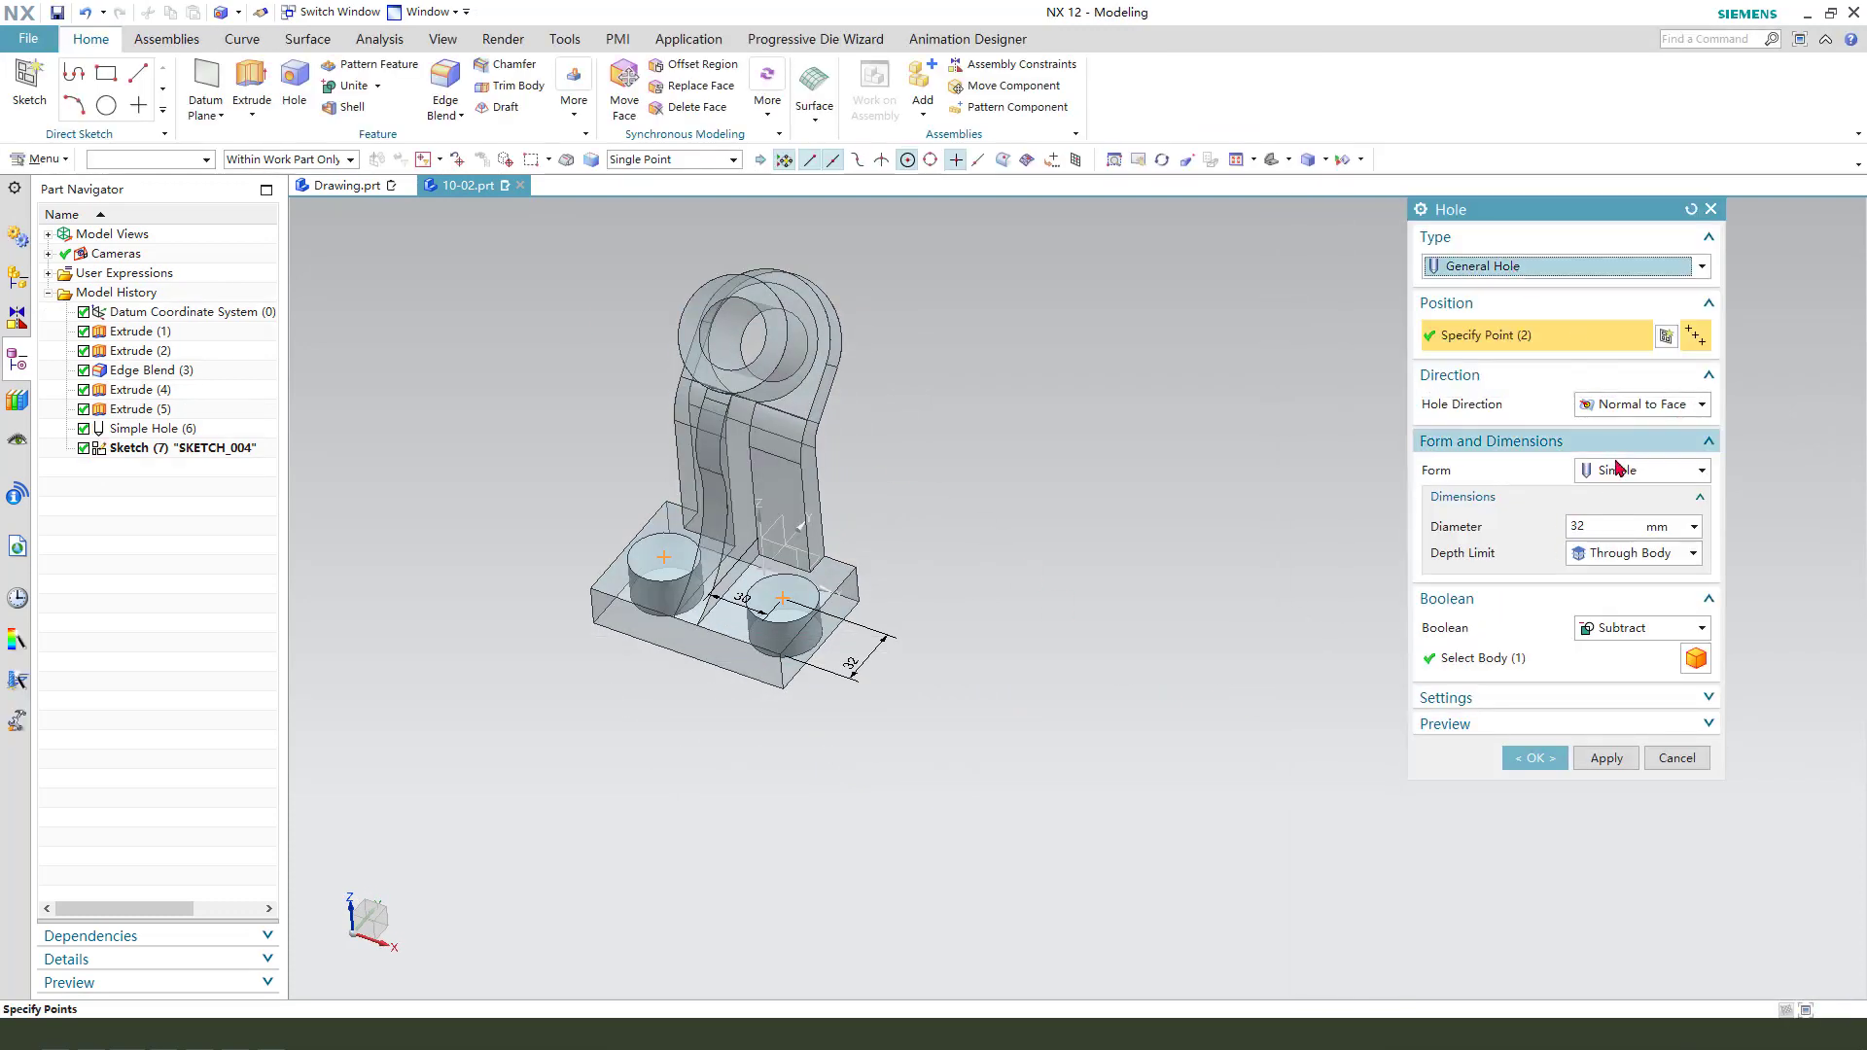
left_click(1619, 470)
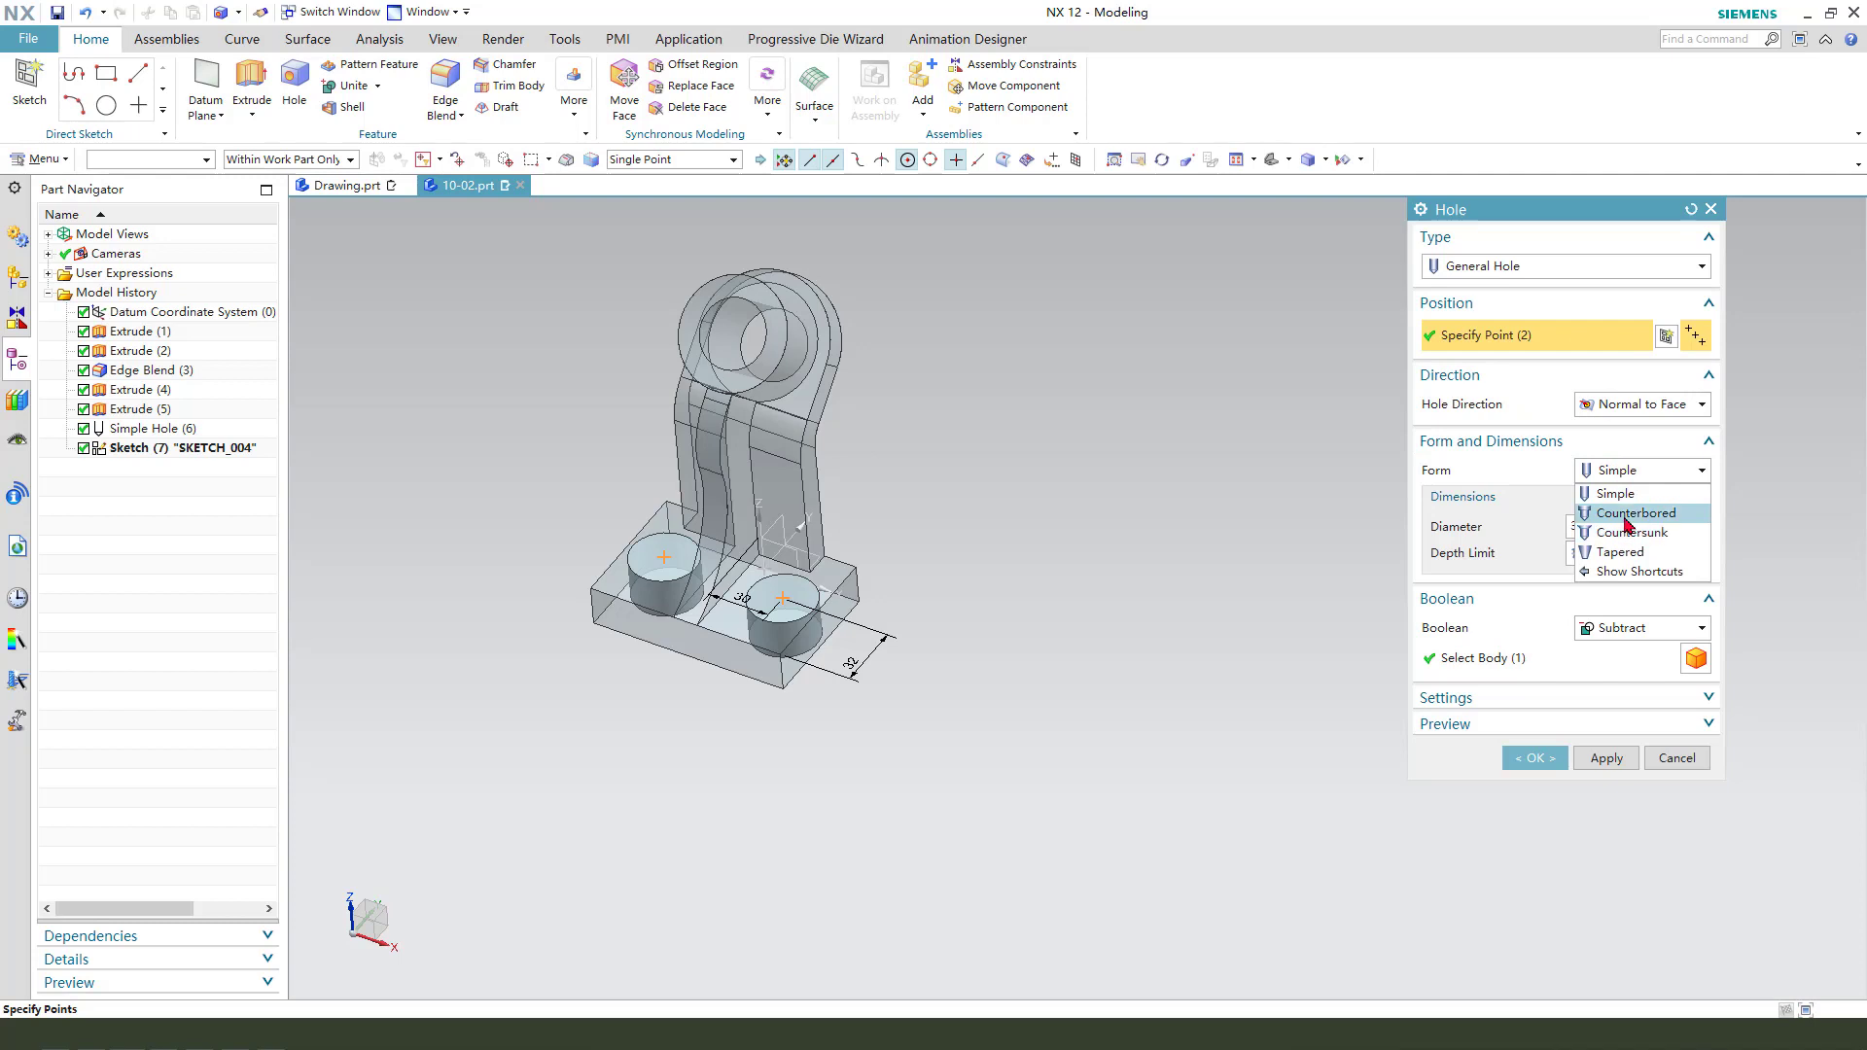
left_click(1627, 516)
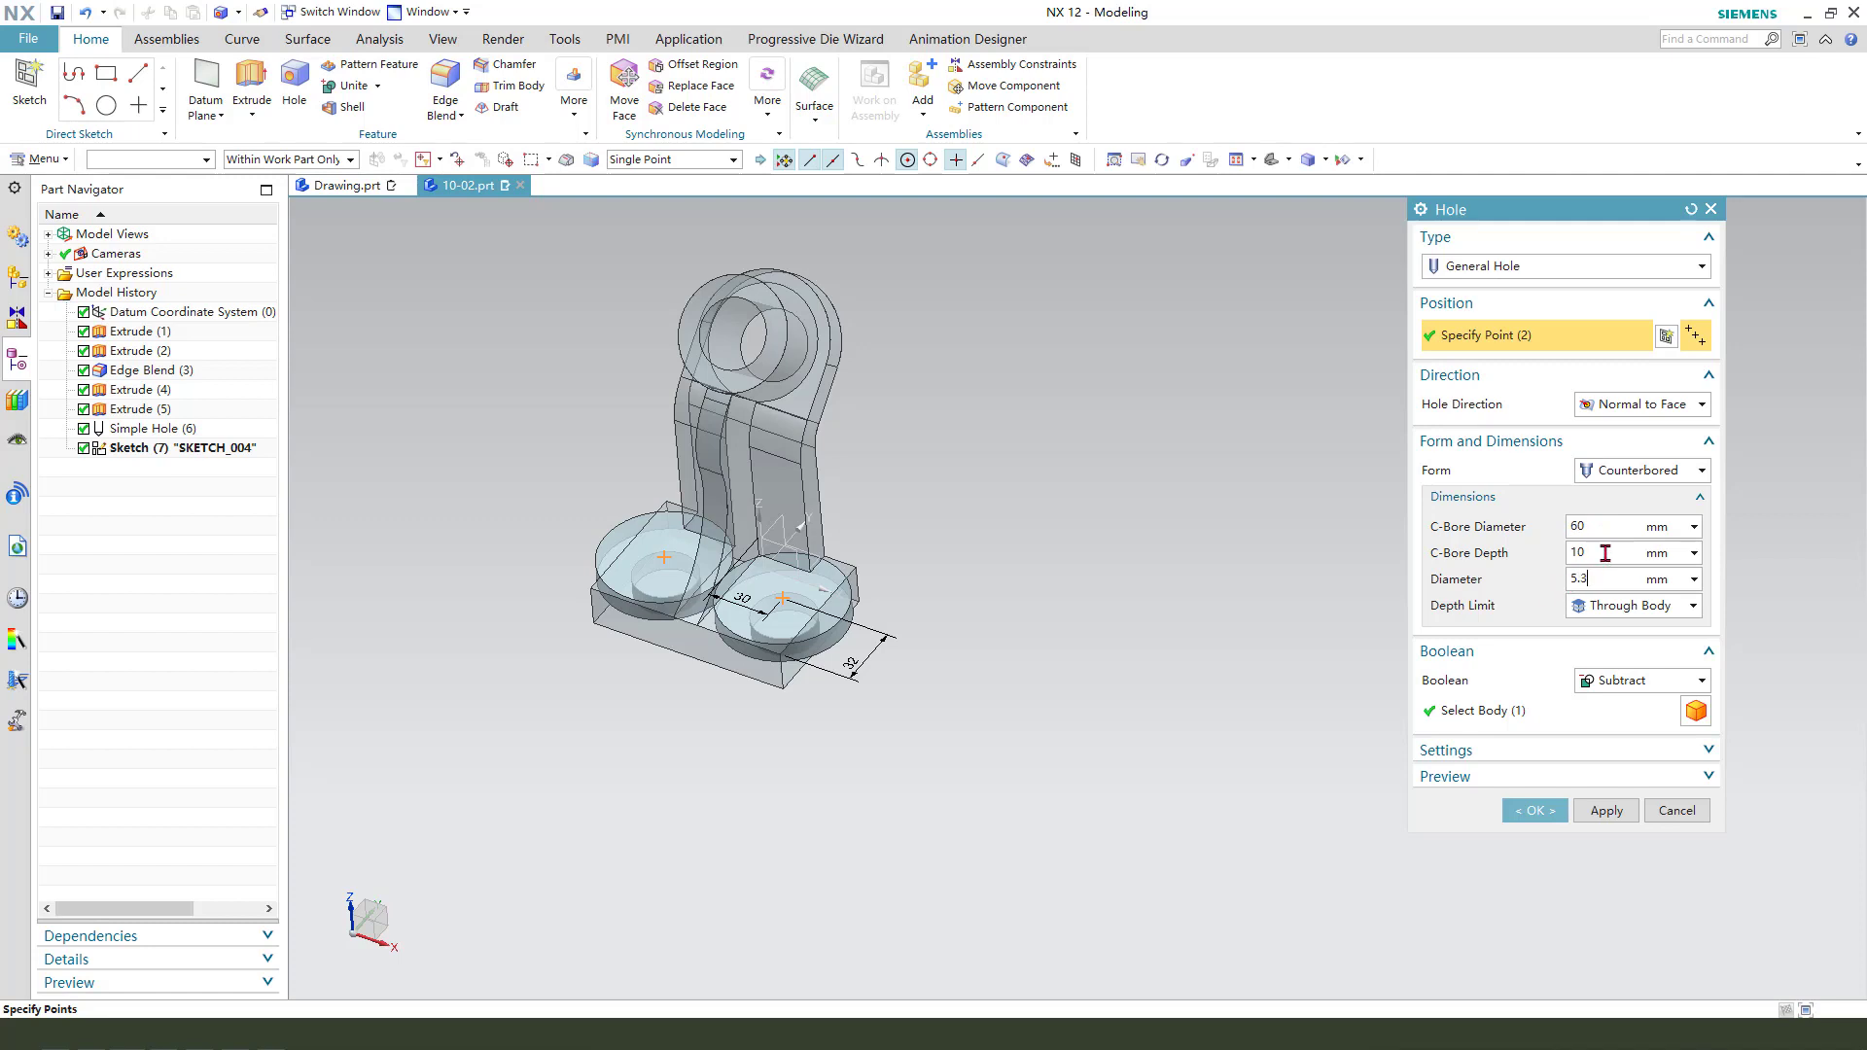
left_click(1605, 554)
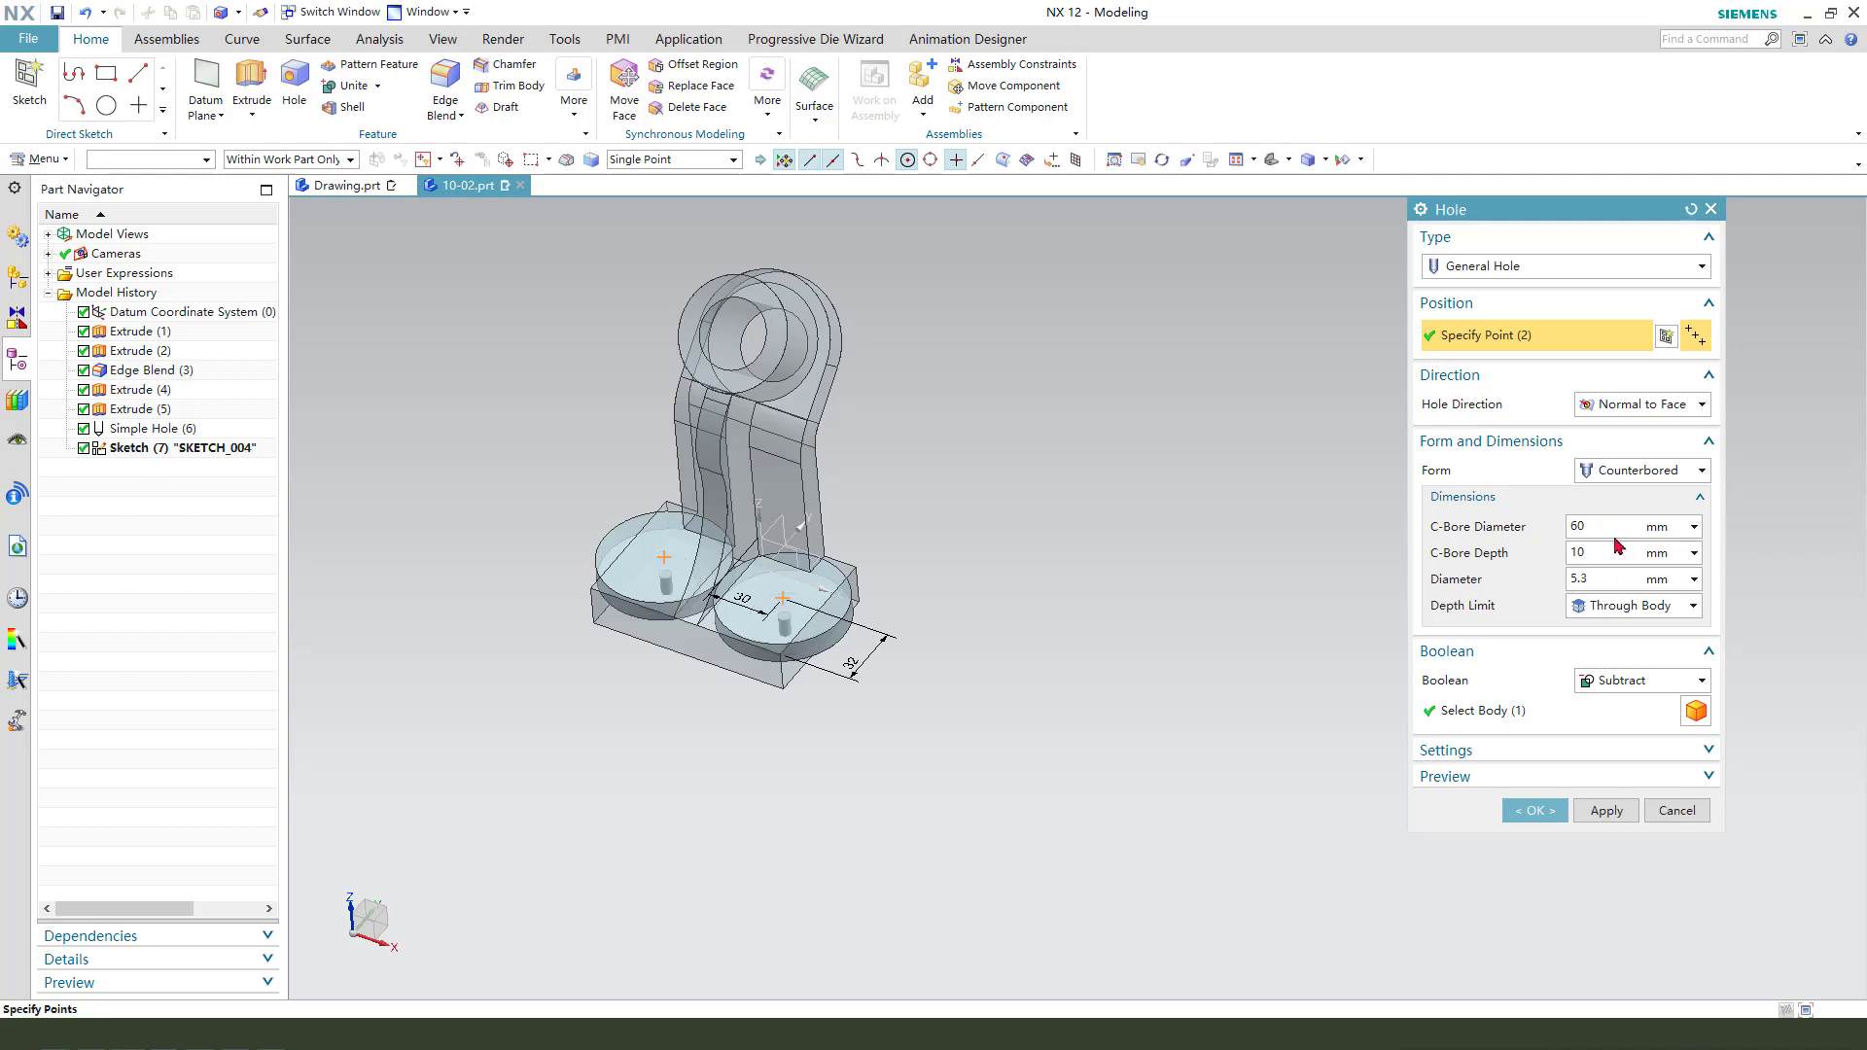
key("Return")
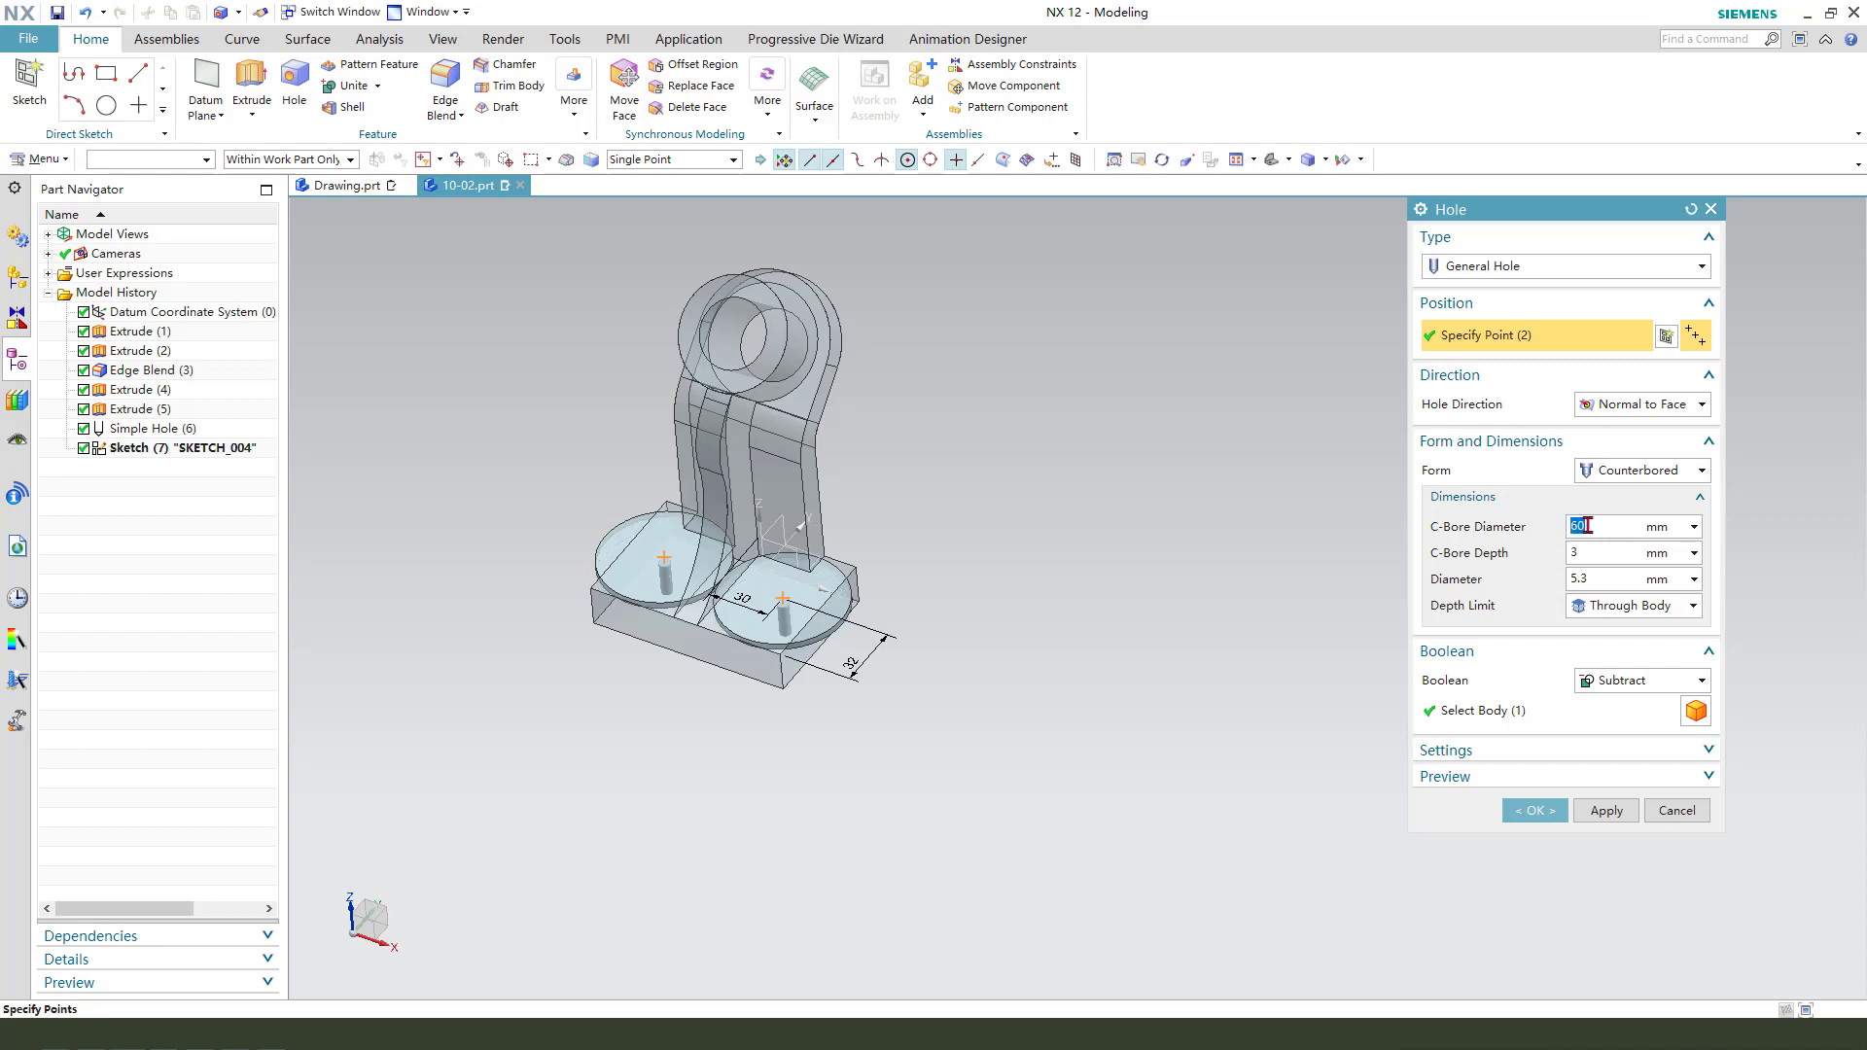
key("Return")
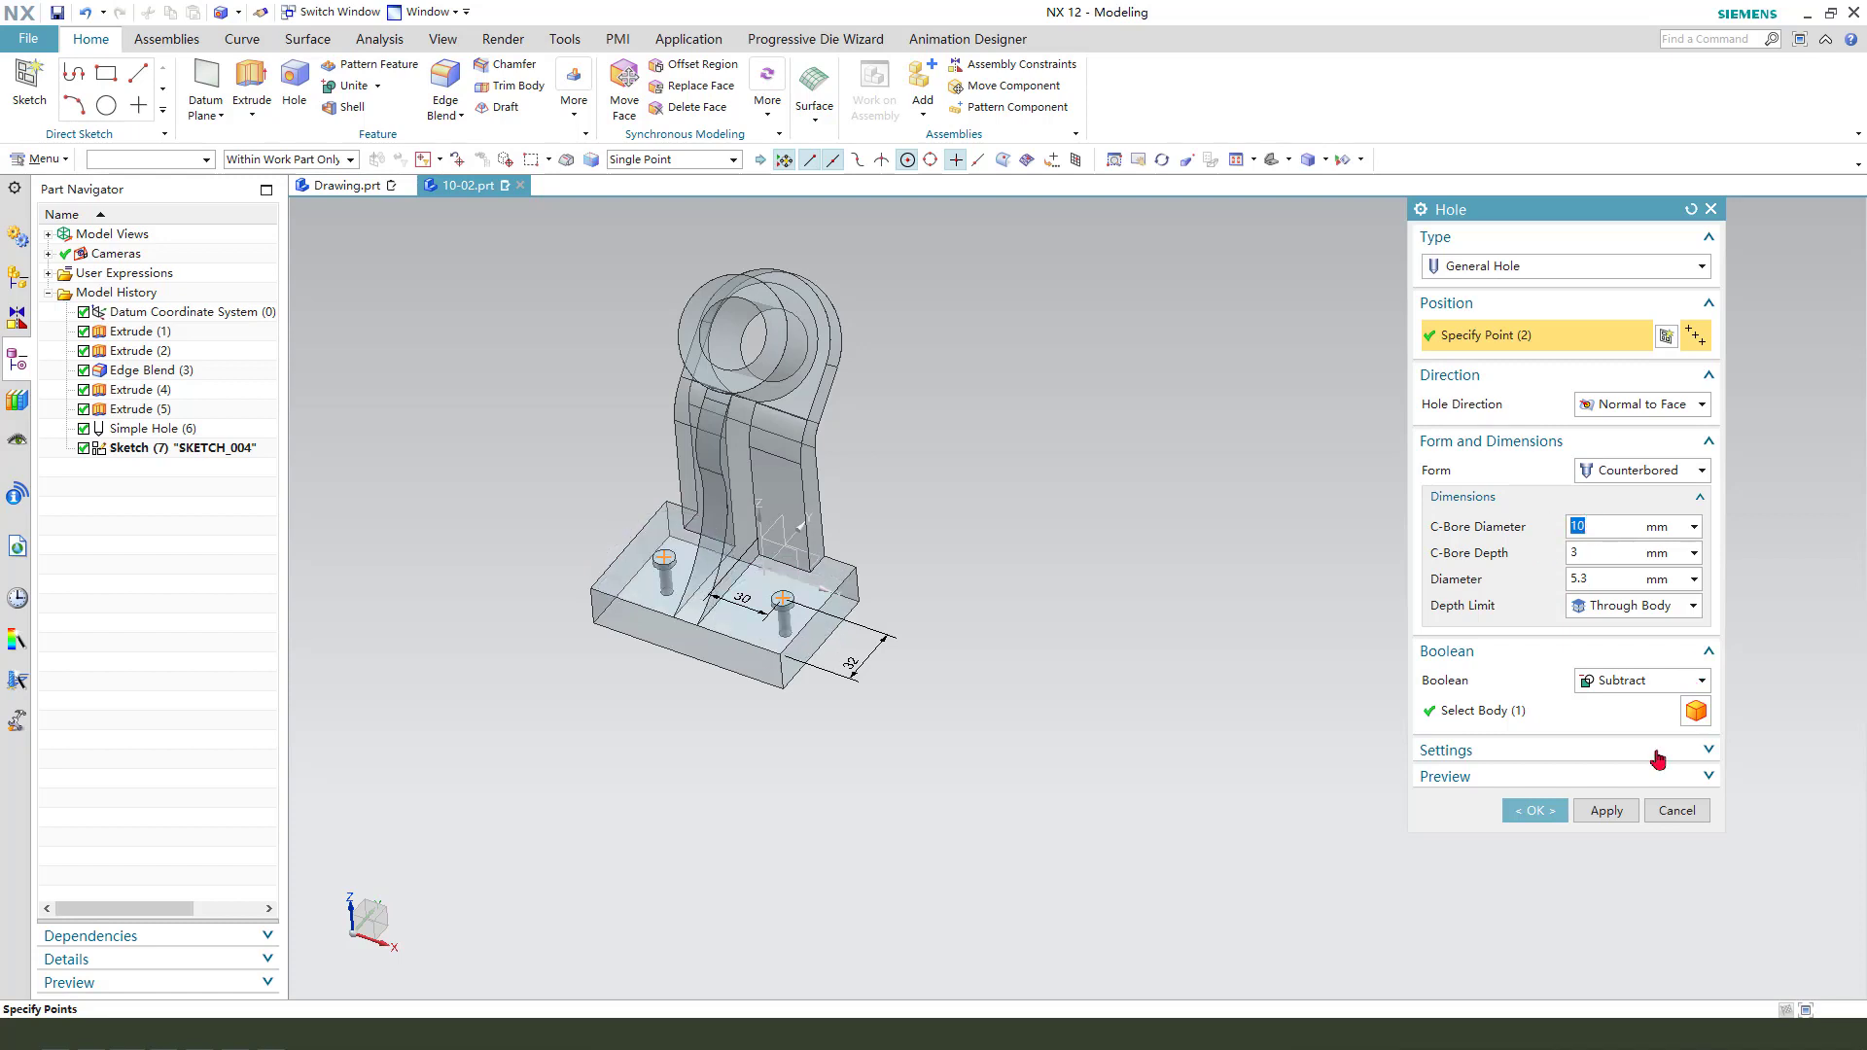
left_click(1534, 810)
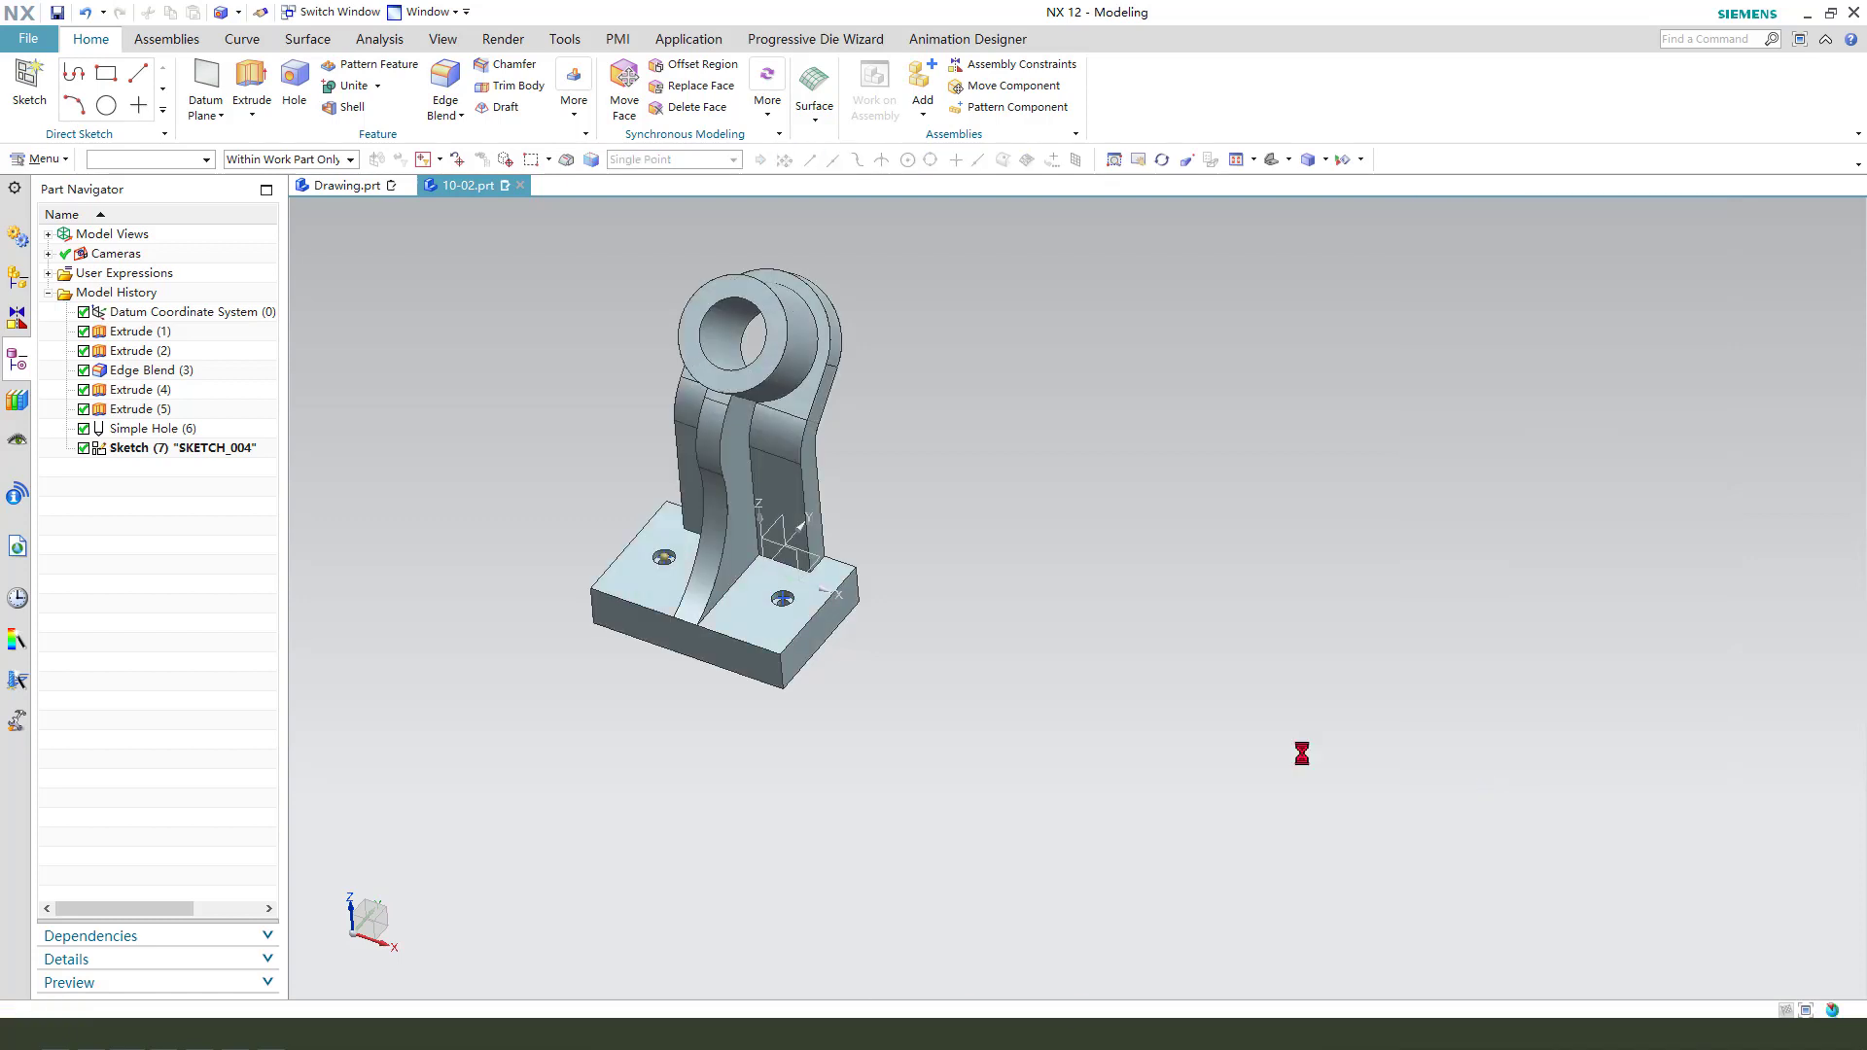
middle_click_drag(675, 592, 855, 601)
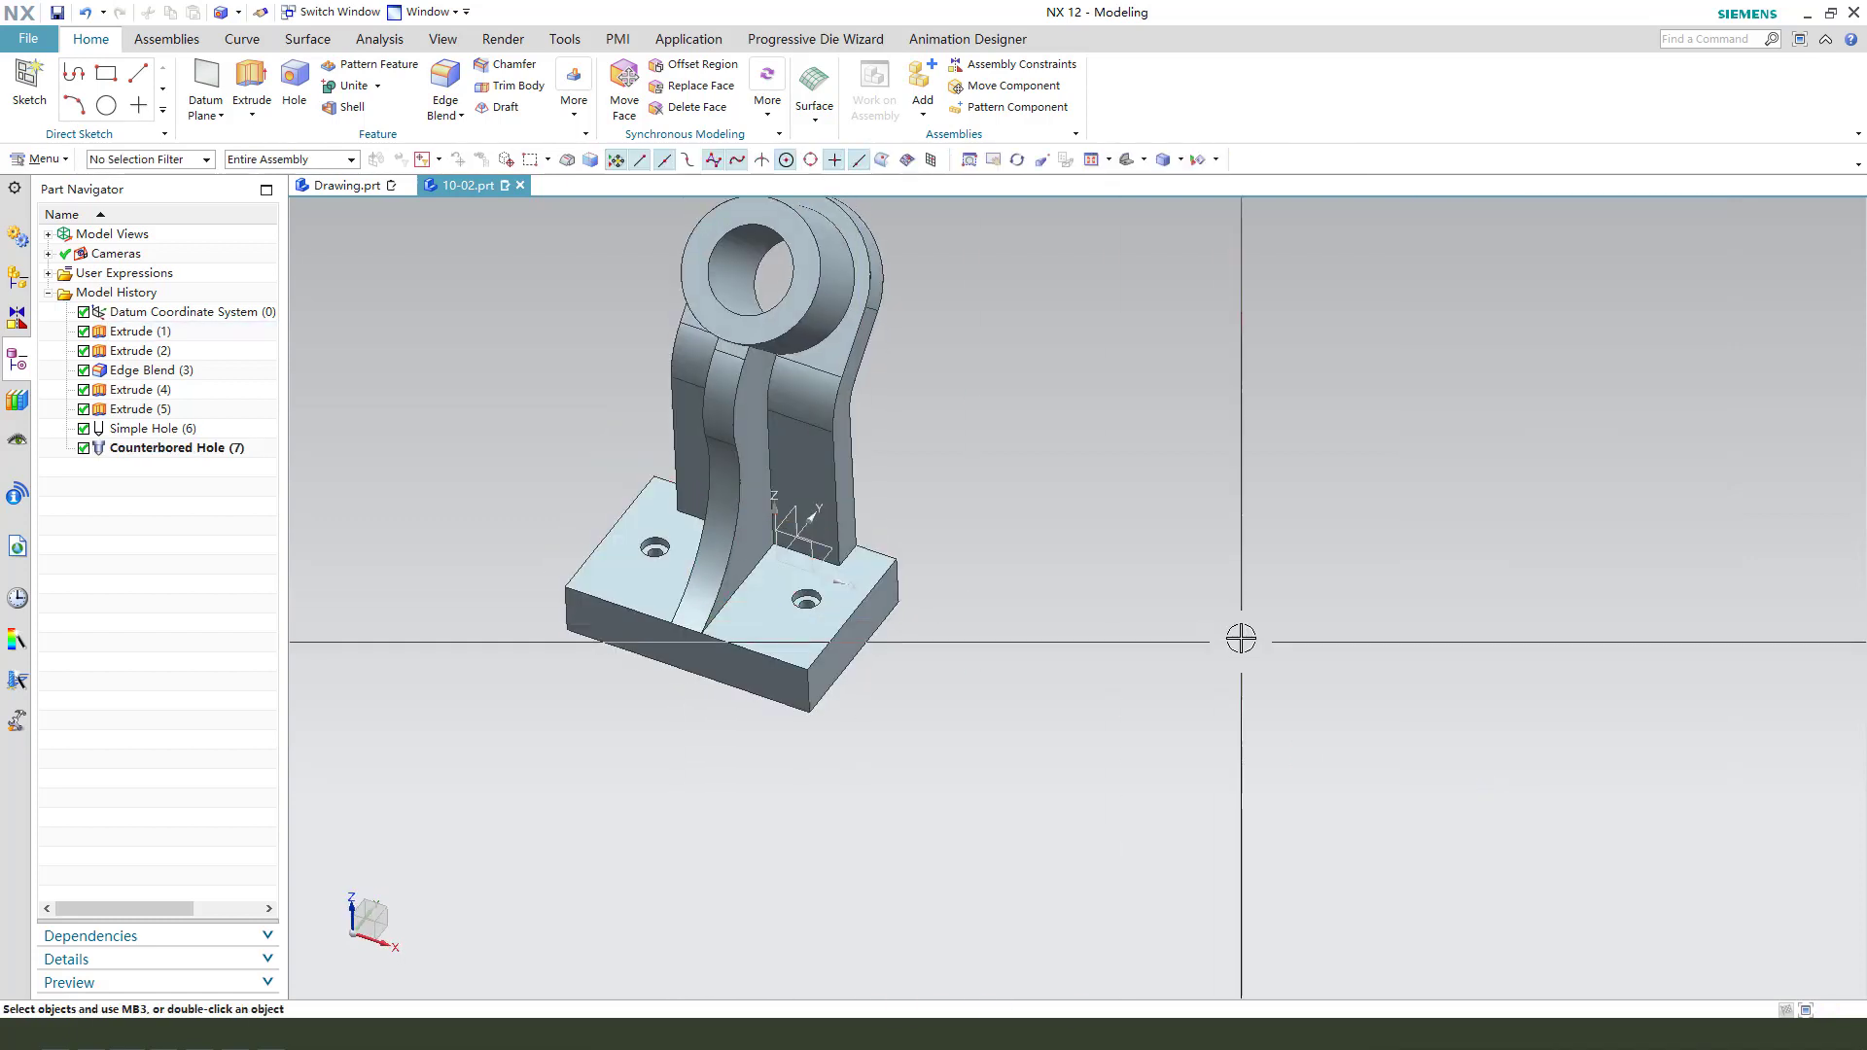
Blend the long outer edges on both sides of the rib, including their short upper ends at the boss, with a 2 mm radius.
middle_click_drag(951, 367, 967, 367)
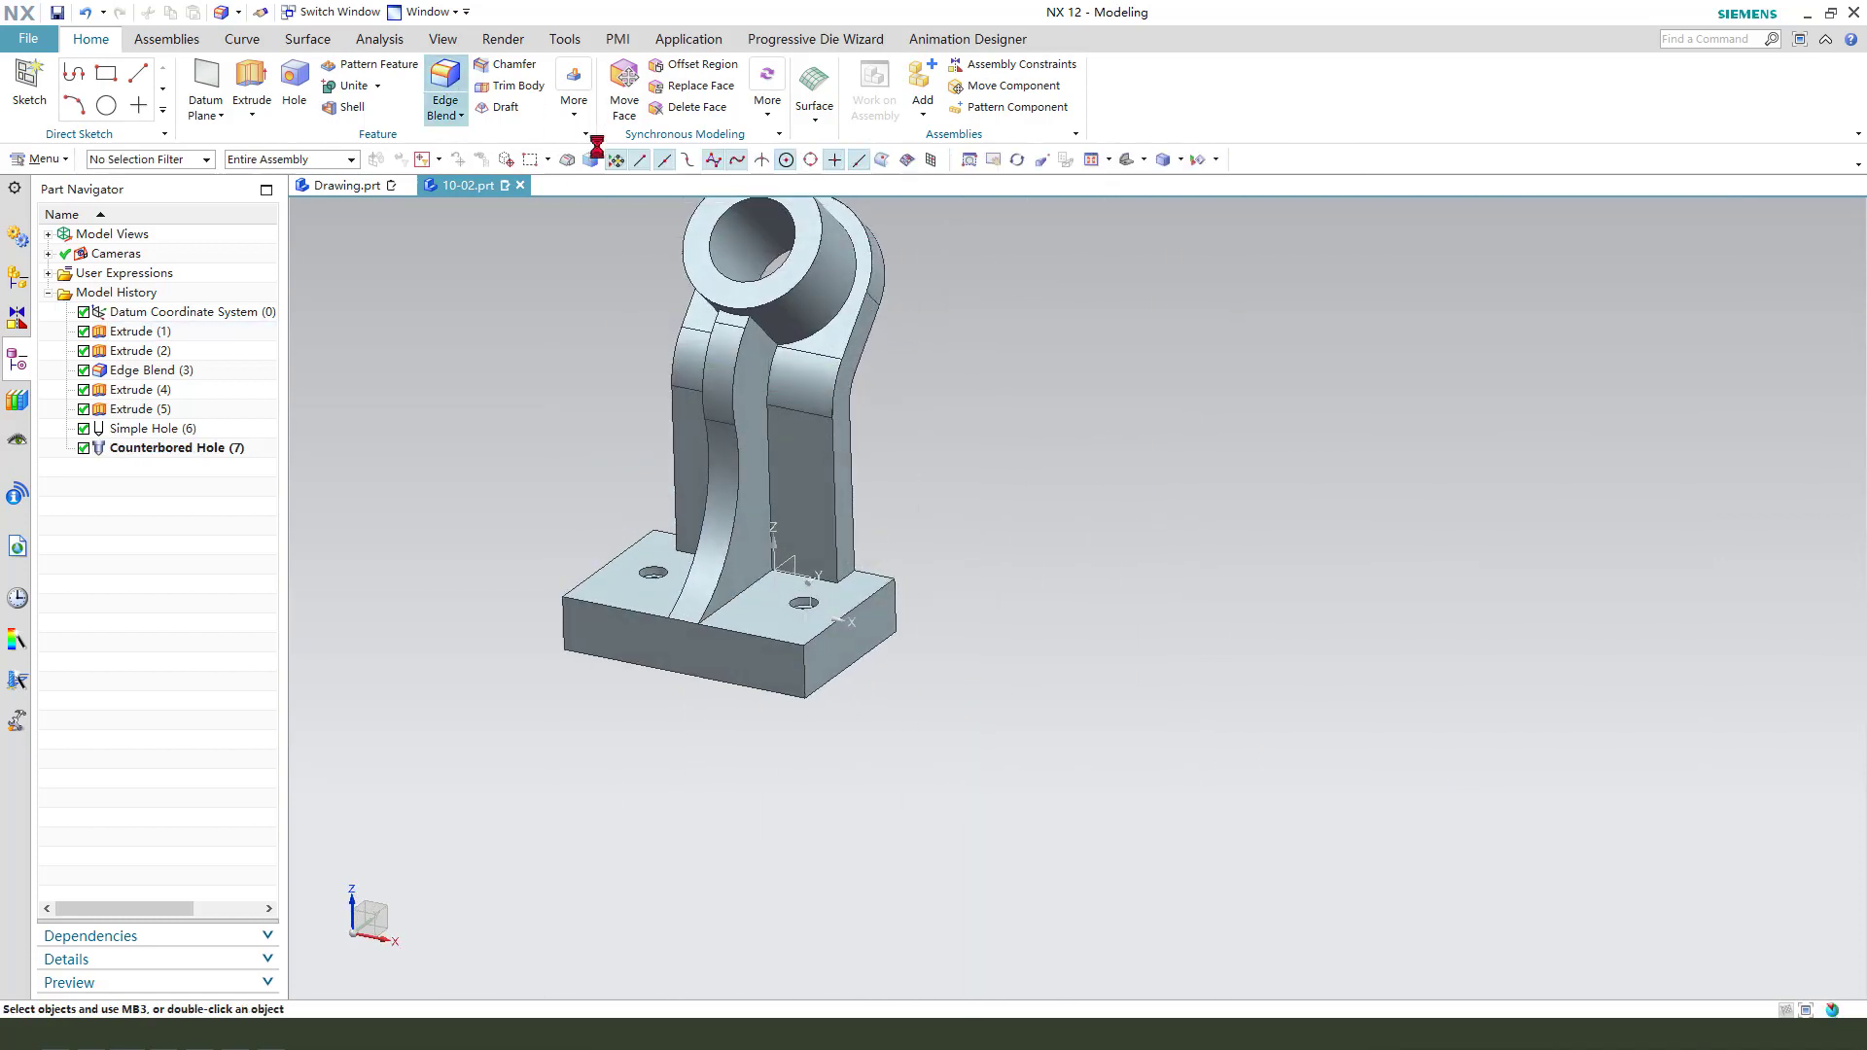
left_click(736, 375)
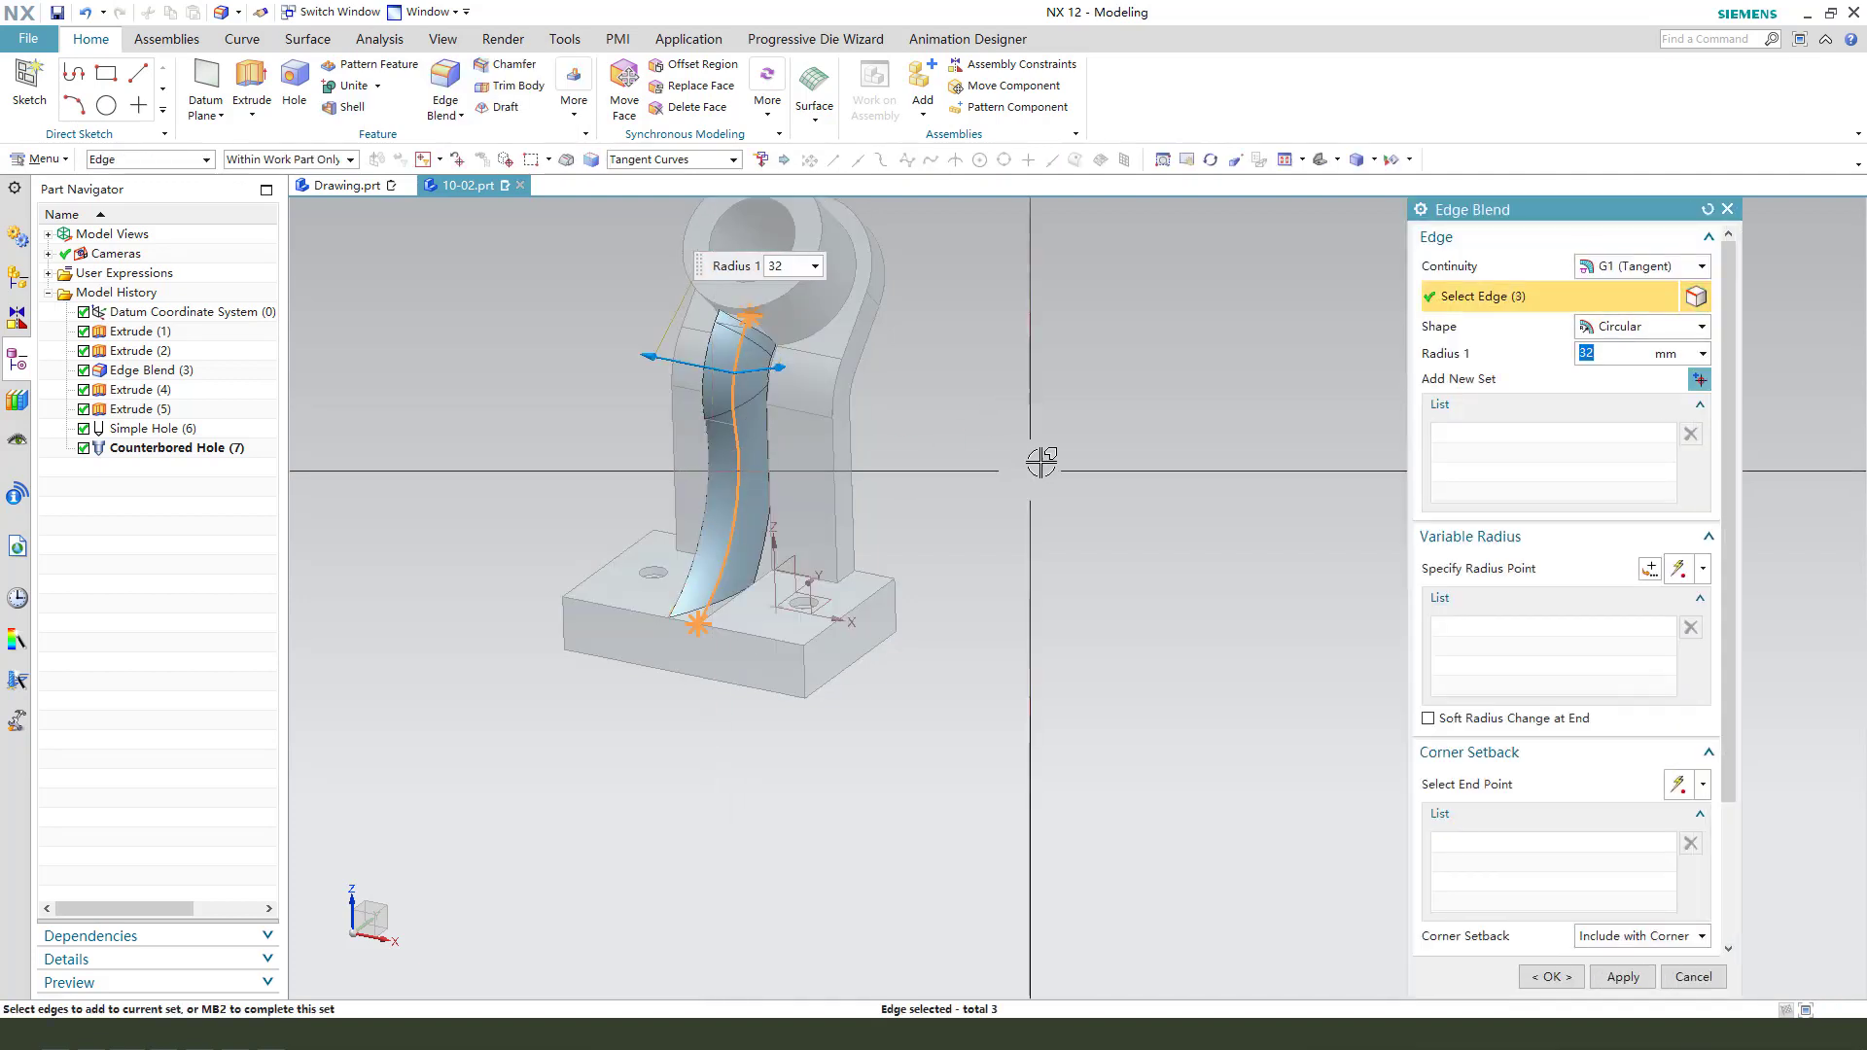
type("1")
key("Return")
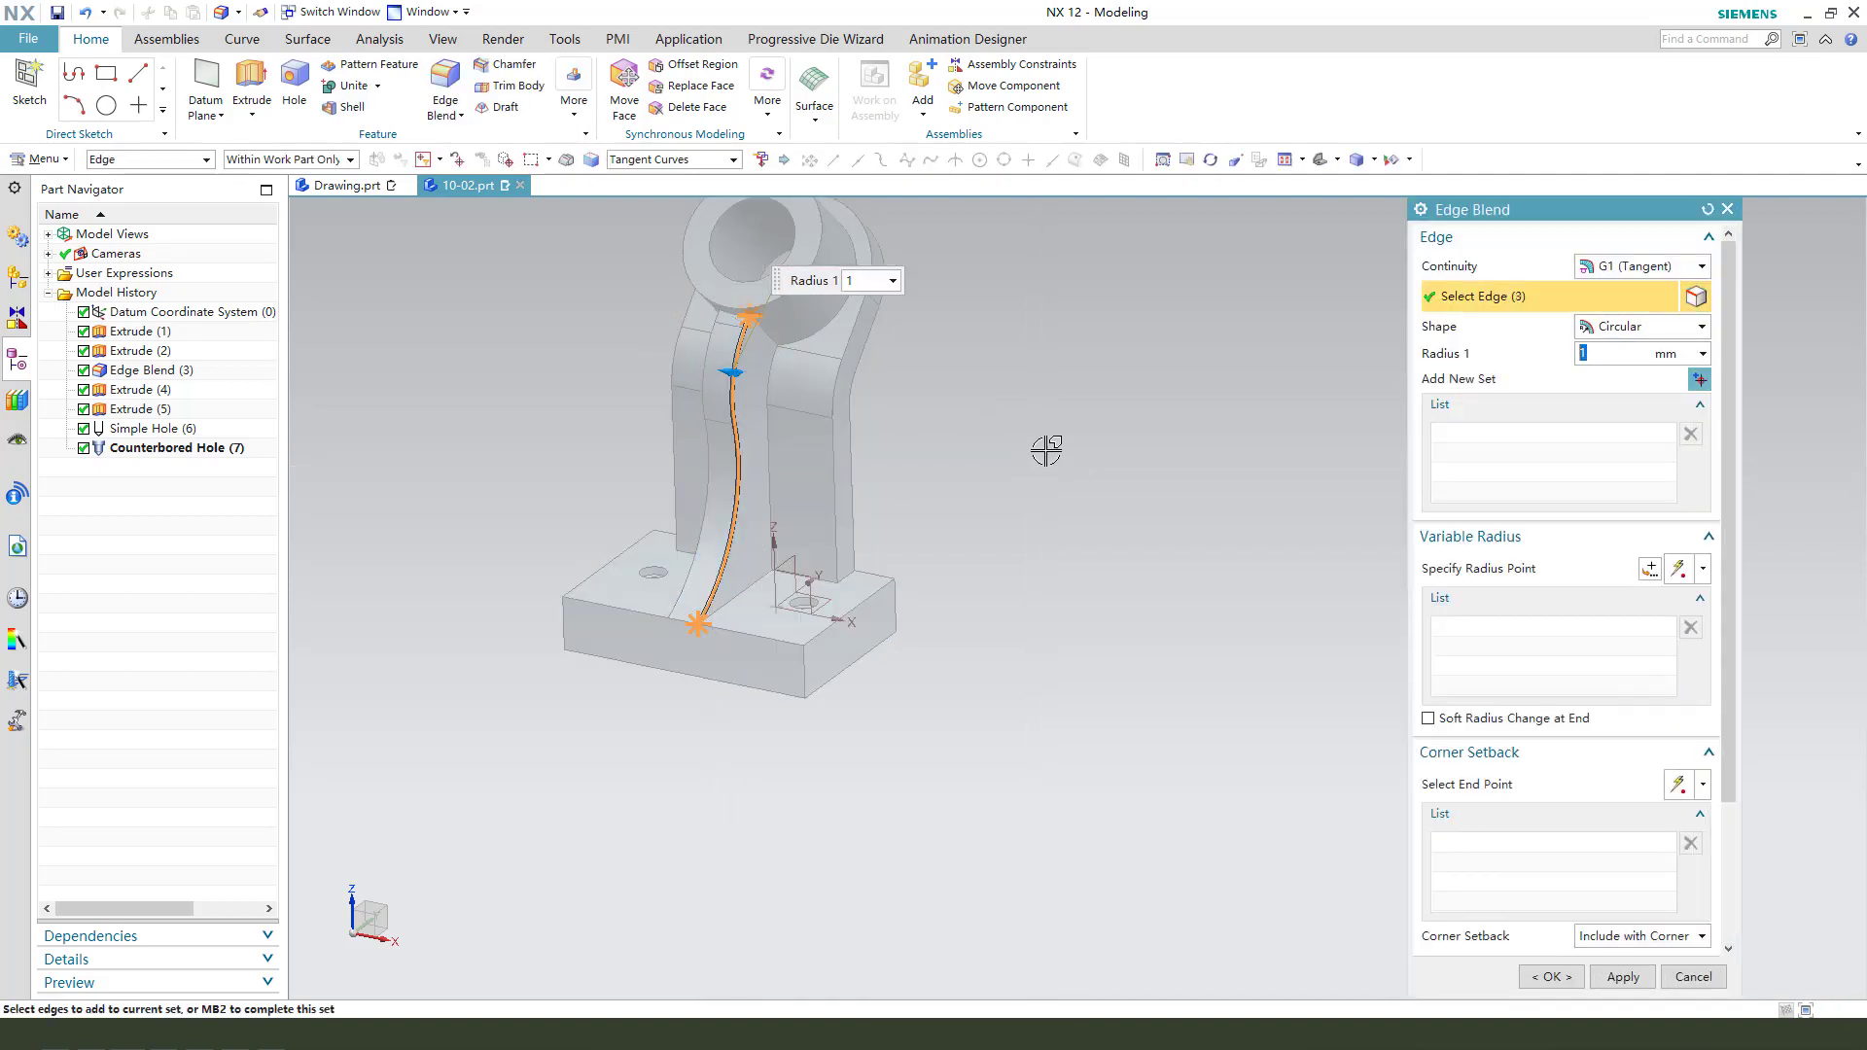
type("2")
key("Return")
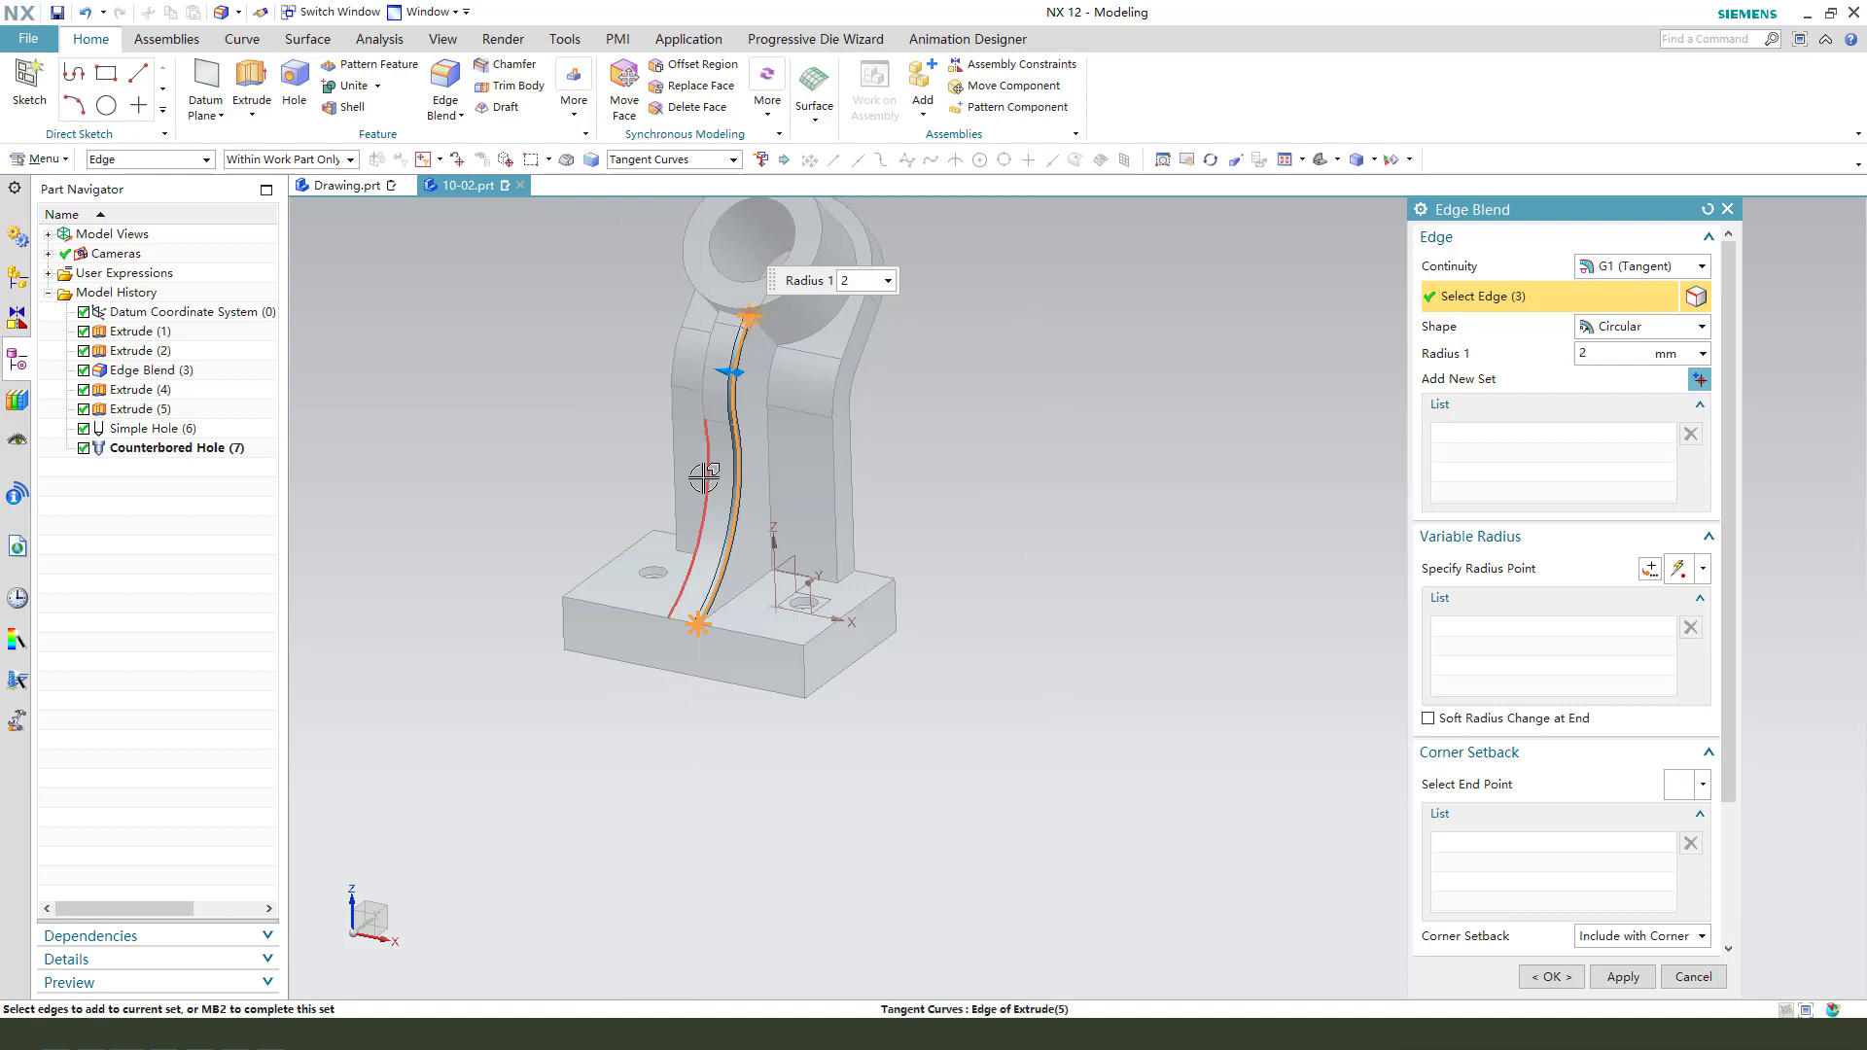
left_click(713, 447)
scroll(890, 394, "up", 2)
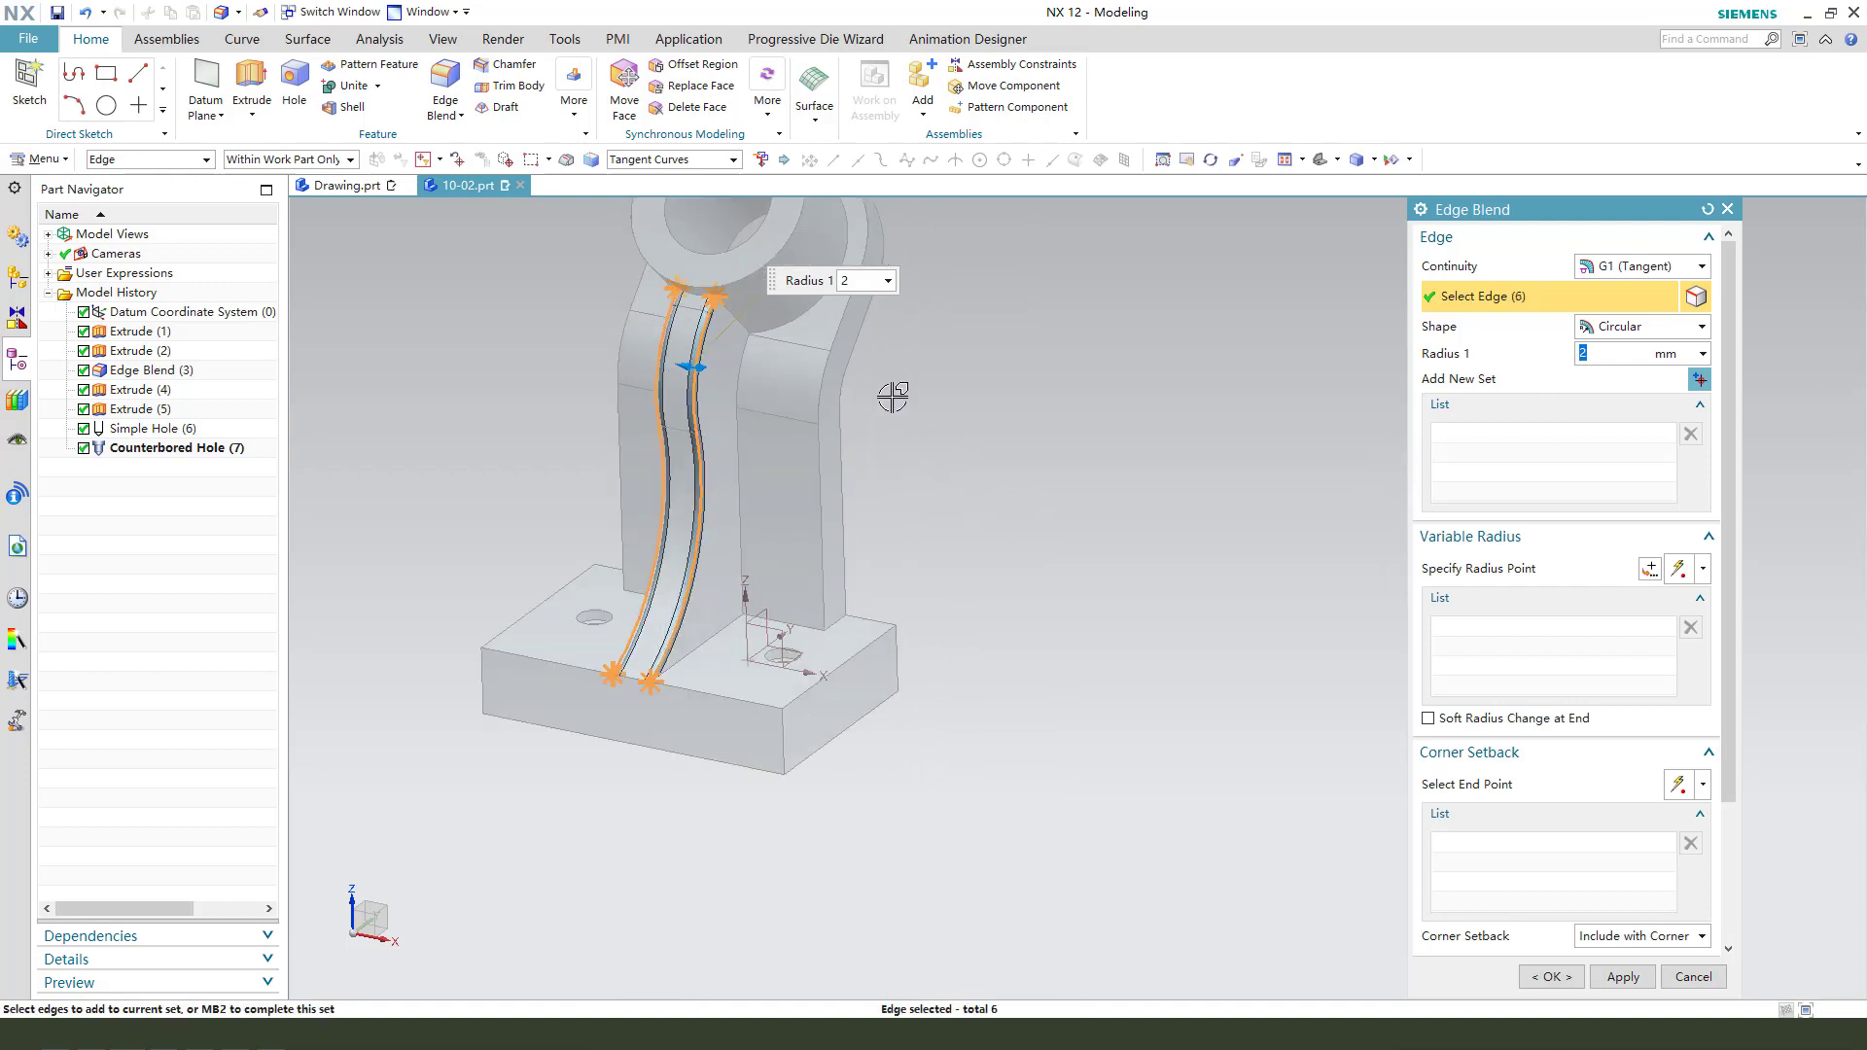
left_click(747, 327)
middle_click_drag(741, 438, 834, 470)
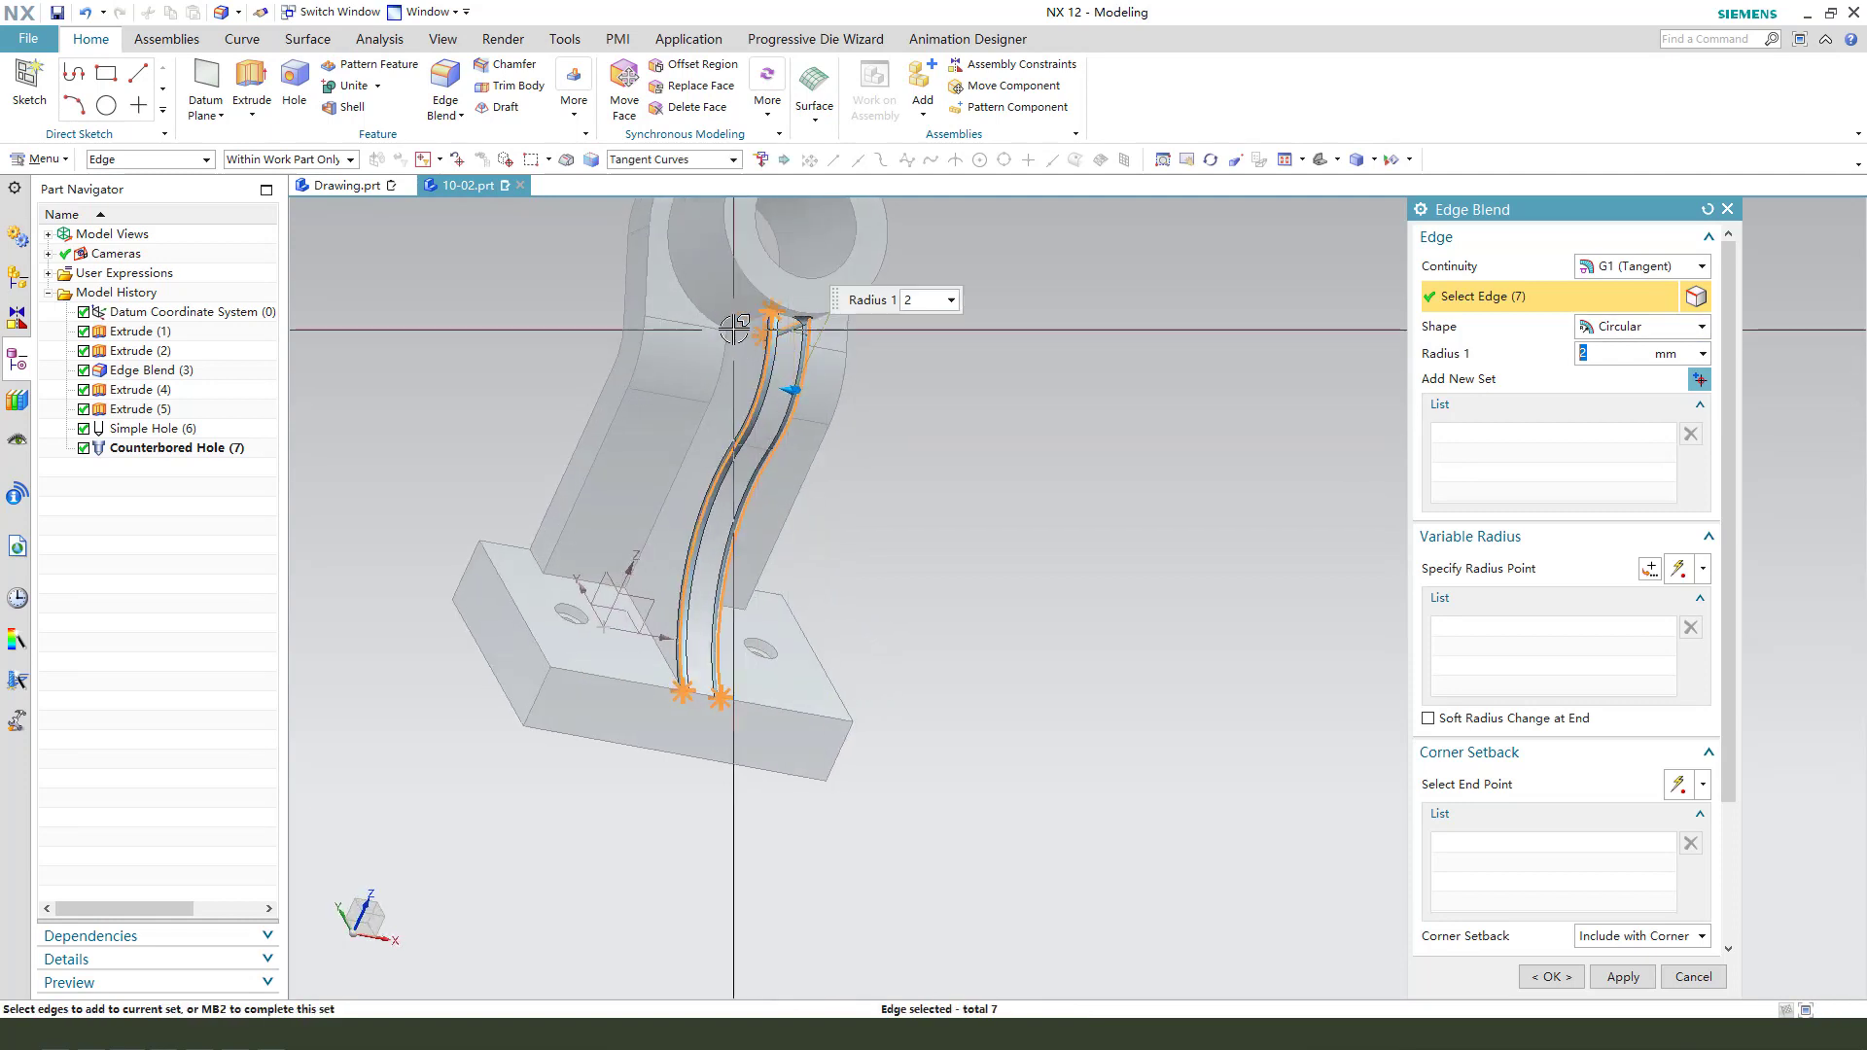
left_click(776, 328)
left_click(1623, 978)
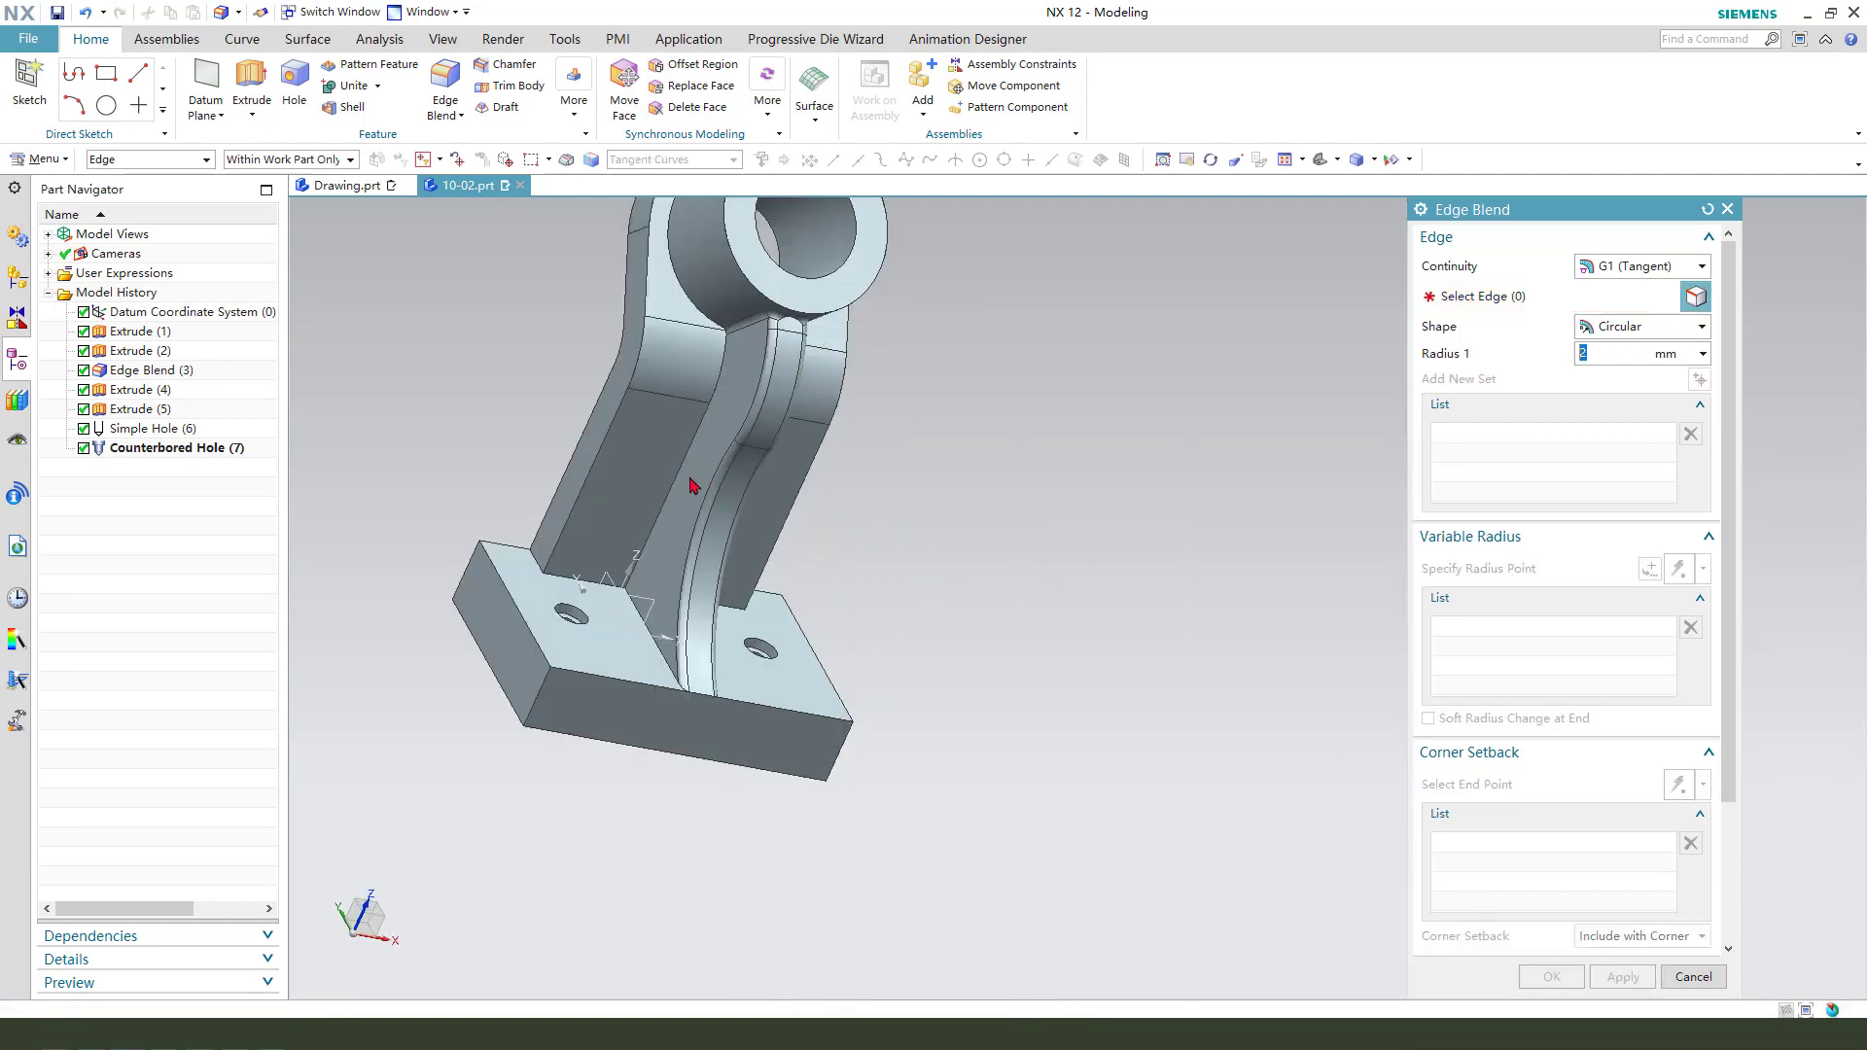
Blend the rib's junctions with the upright, boss and base, the upright's front outline and its front foot edges with a 2 mm radius.
left_click(681, 517)
middle_click_drag(681, 516, 740, 673)
left_click(722, 658)
left_click(647, 610)
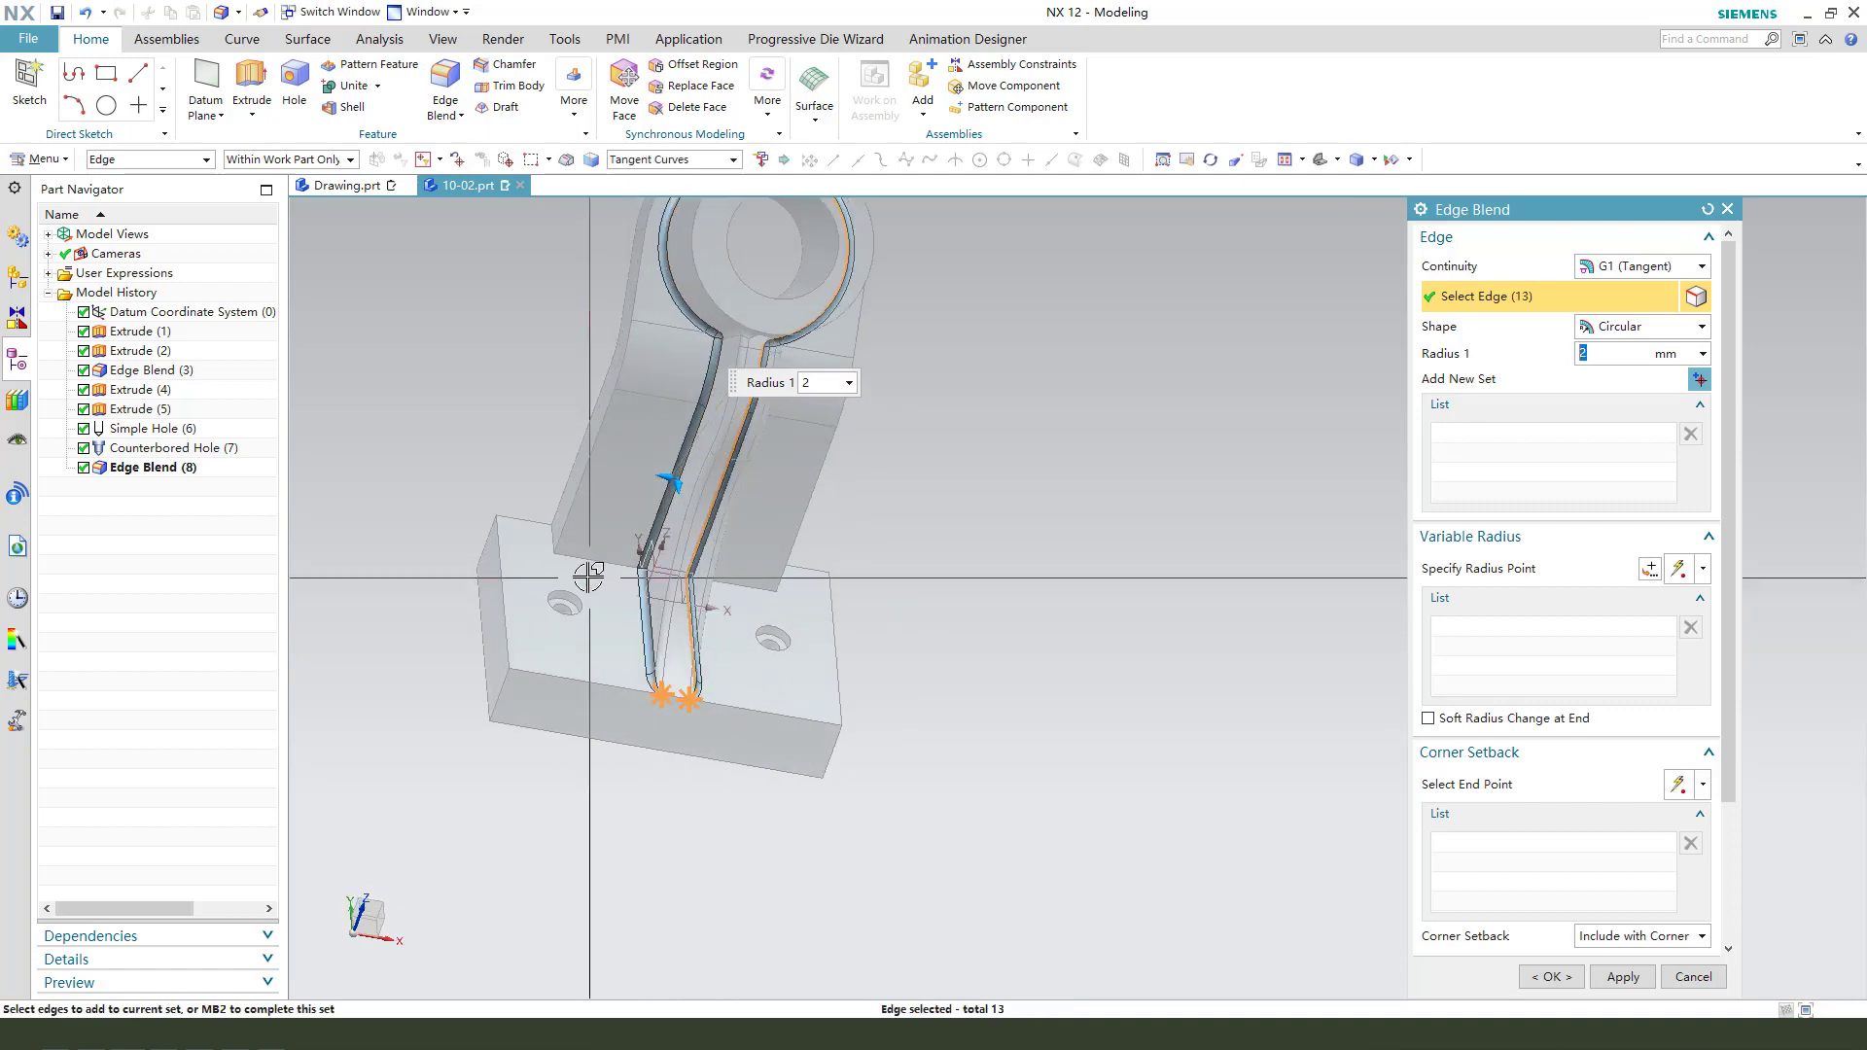
left_click(613, 525)
scroll(603, 547, "up", 1)
left_click(604, 561)
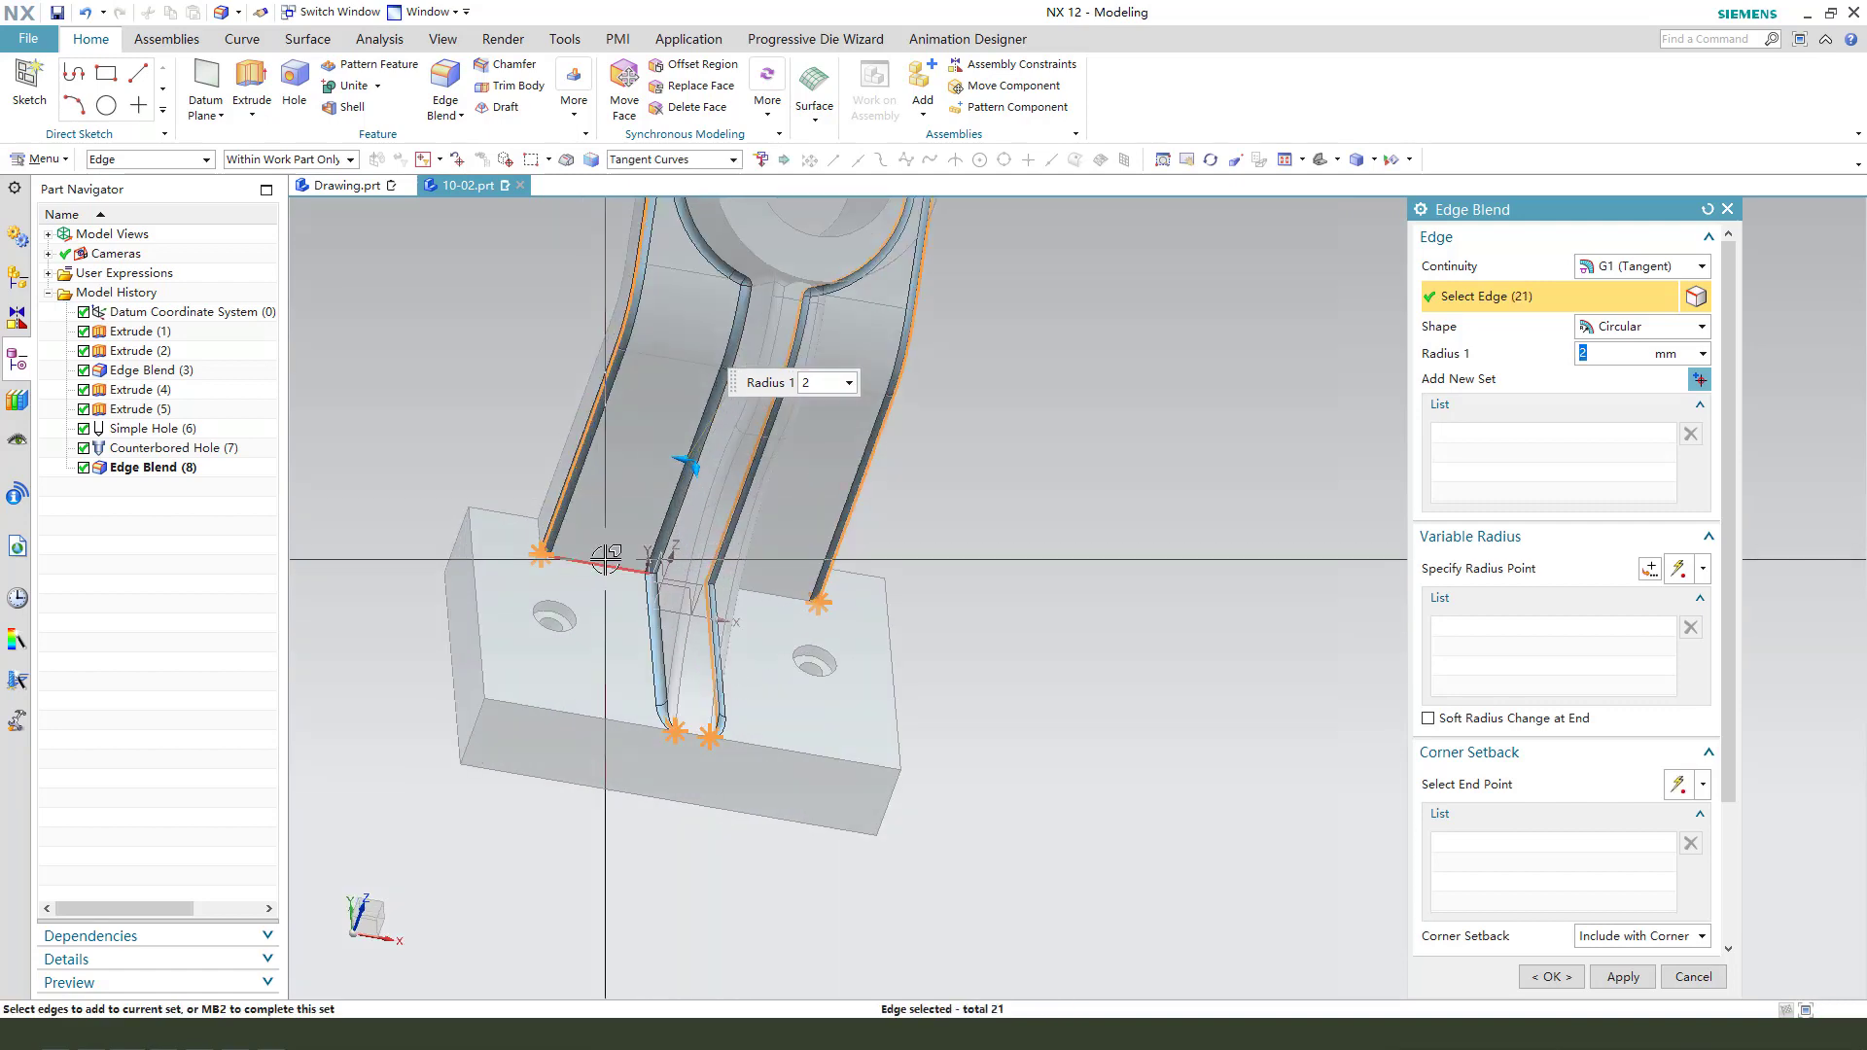
scroll(542, 548, "up", 3)
scroll(520, 529, "down", 3)
middle_click_drag(902, 620, 835, 620)
scroll(839, 614, "up", 2)
left_click(850, 575)
scroll(938, 654, "down", 4)
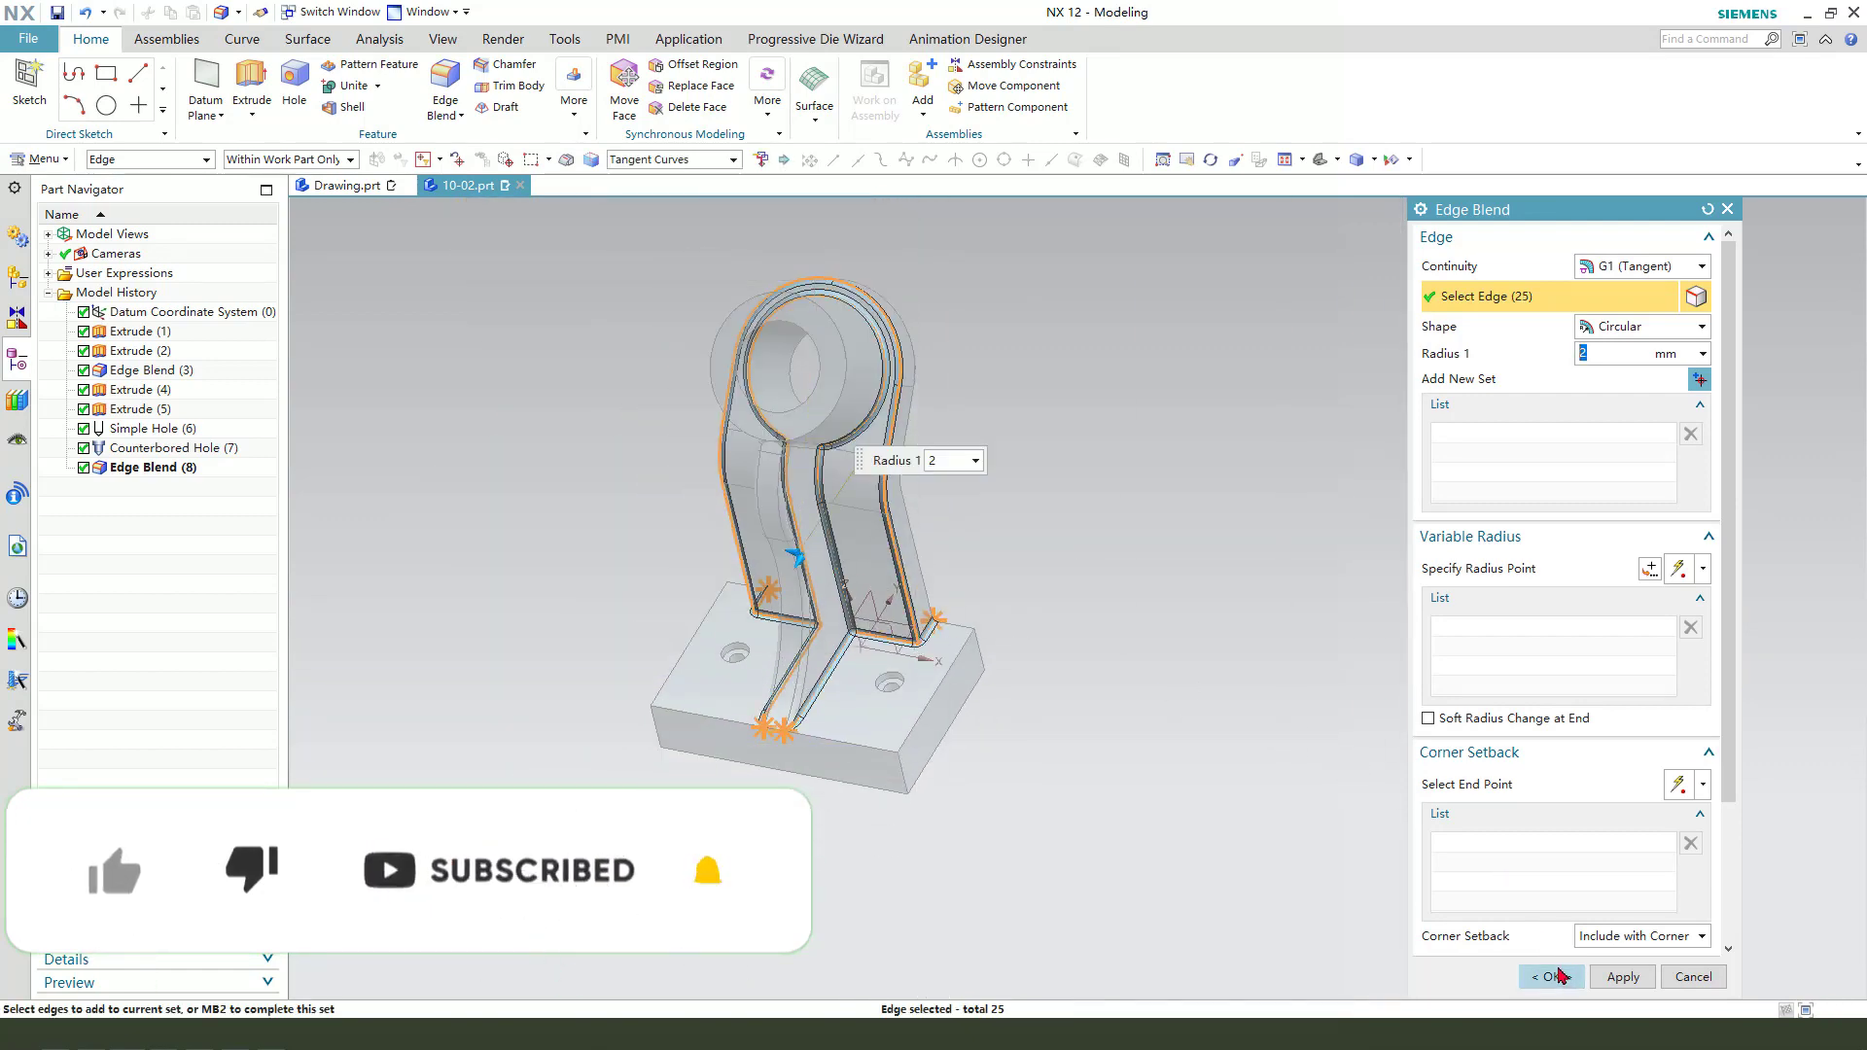
left_click(1552, 977)
Hide the datum coordinate system at the foot of the bracket.
middle_click_drag(1001, 629, 1060, 687)
left_click(847, 651)
key("ctrl+b")
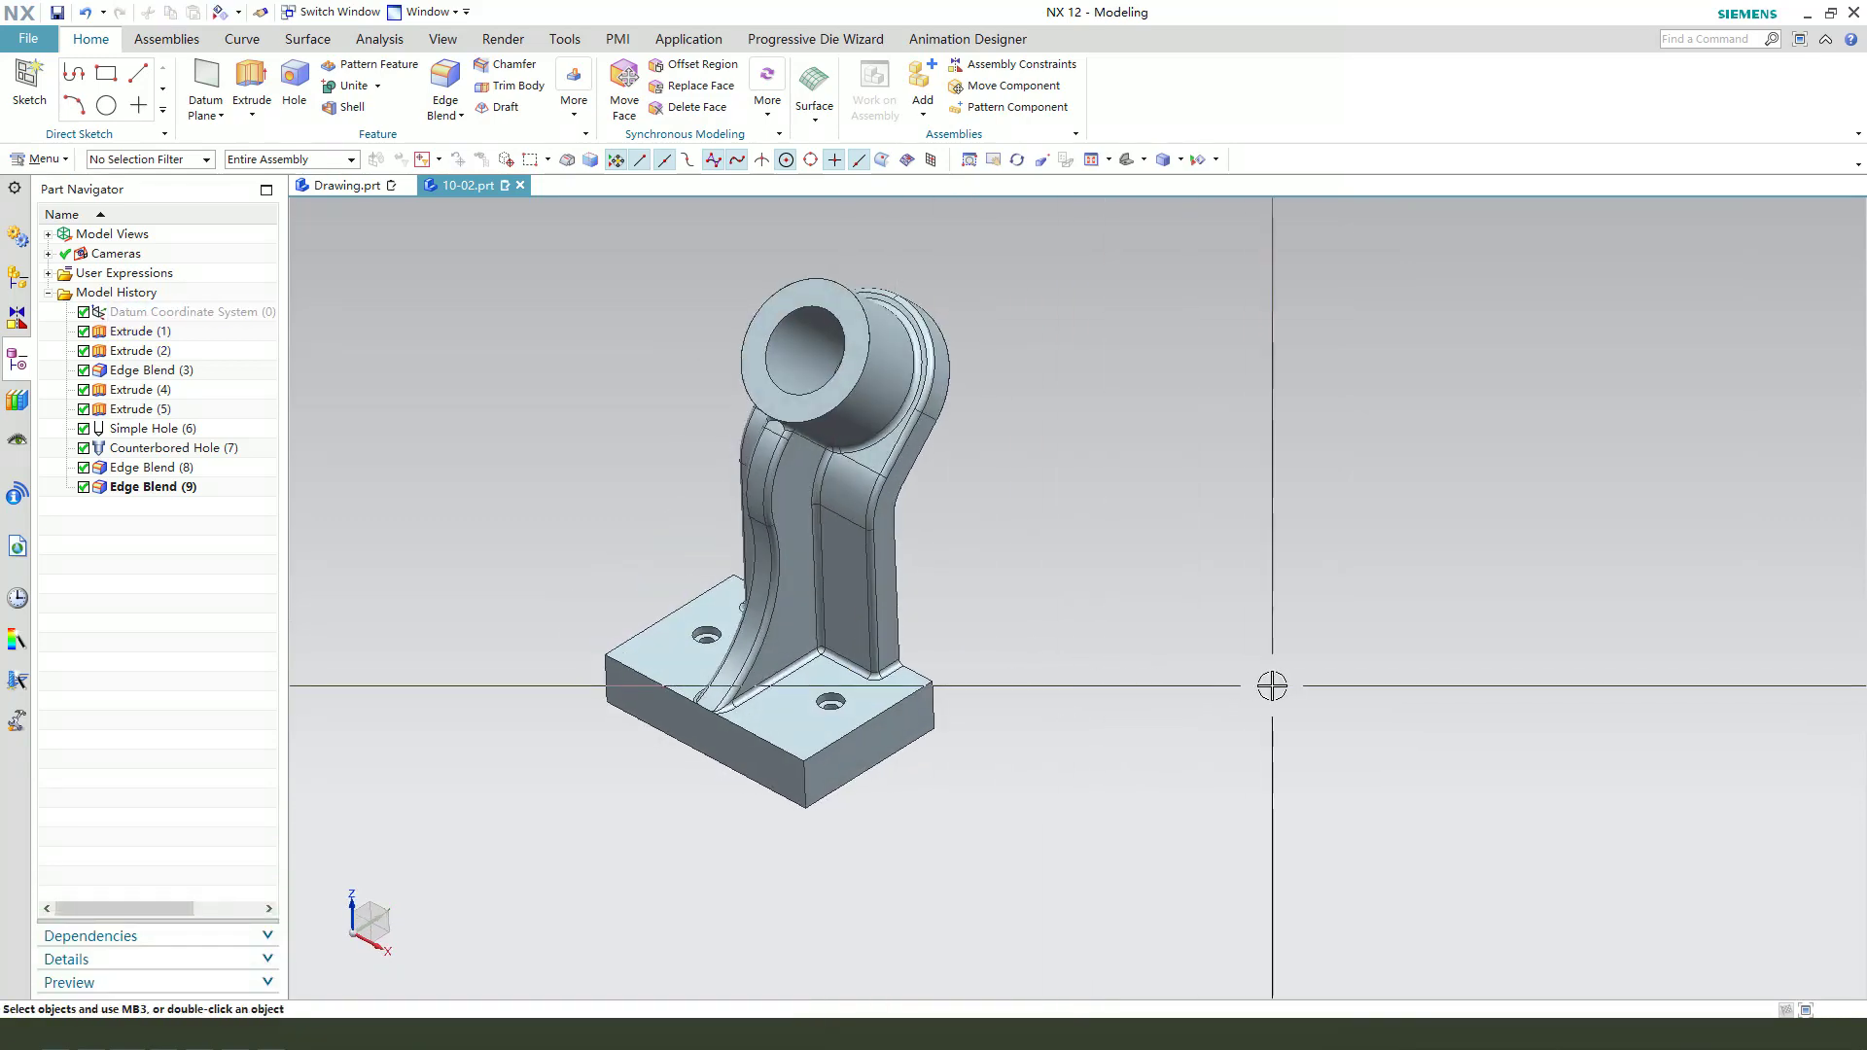
Change the display color of the whole bracket body to yellow and save the part file.
key("ctrl+j")
left_click(859, 417)
middle_click(1175, 463)
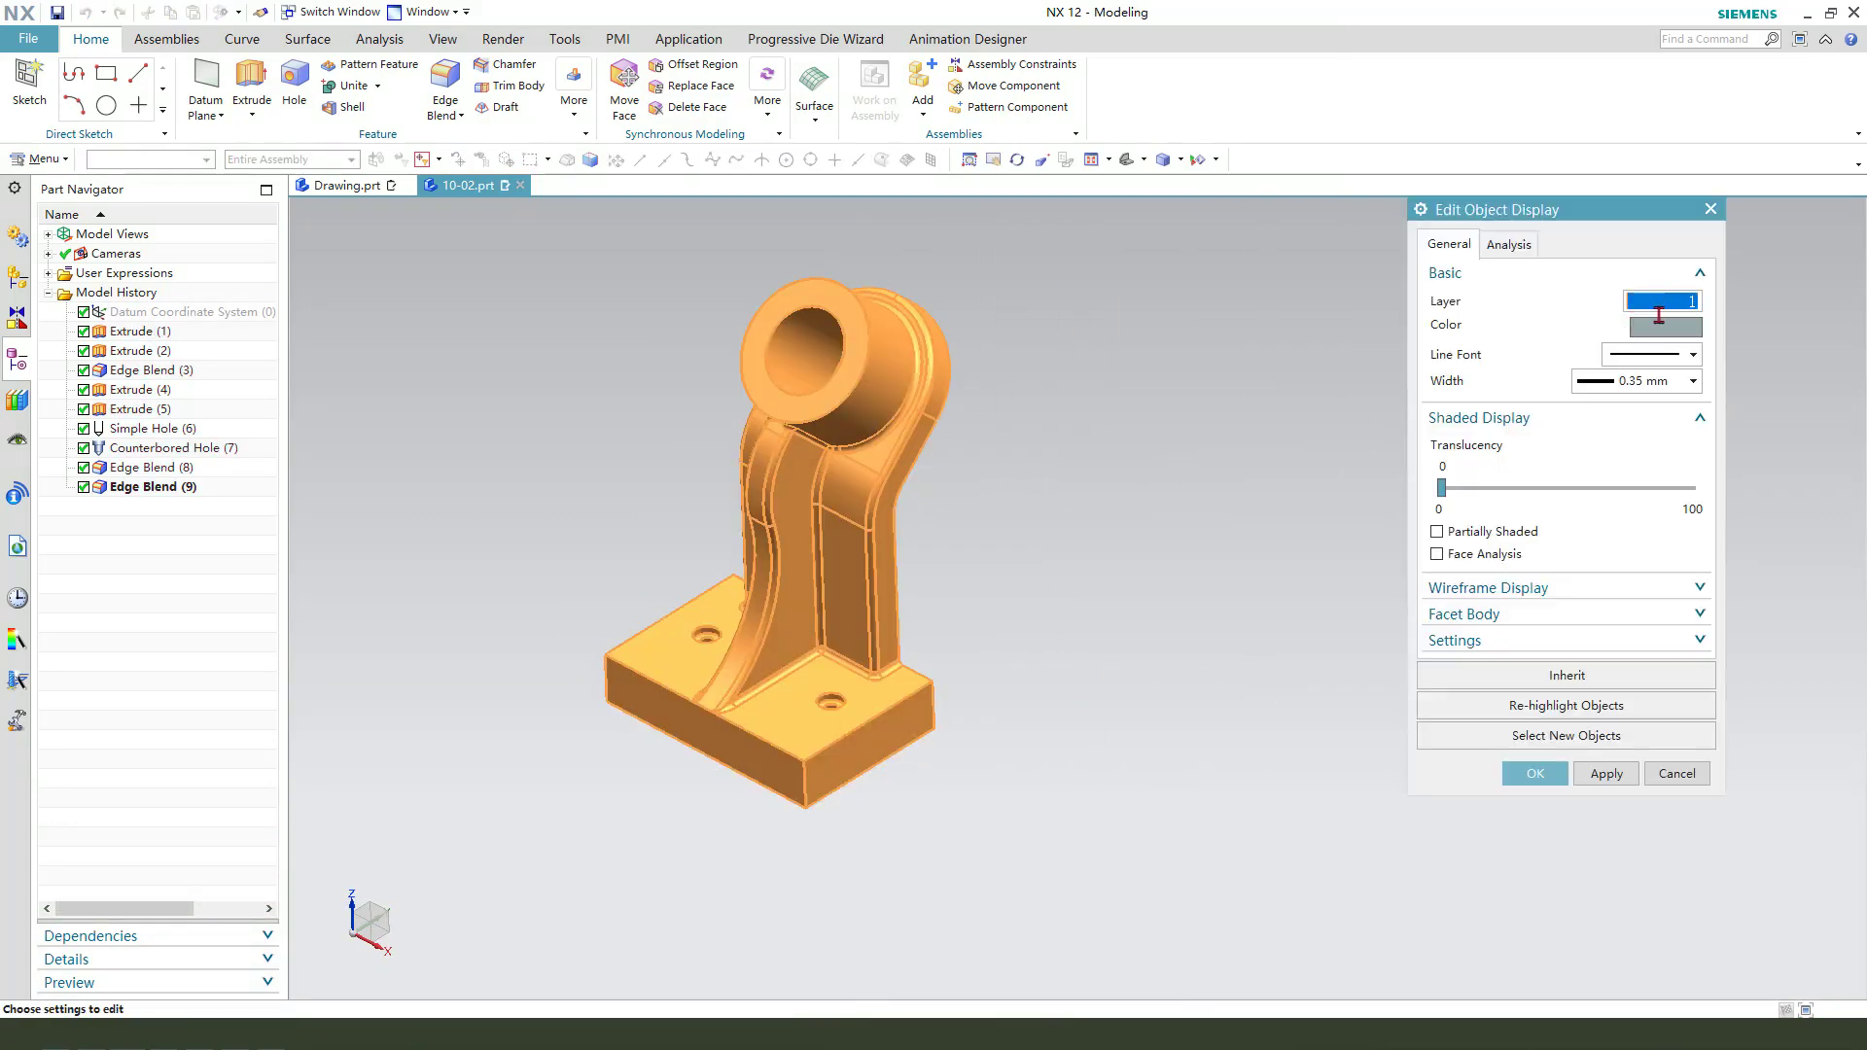
left_click(1661, 332)
left_click(1524, 266)
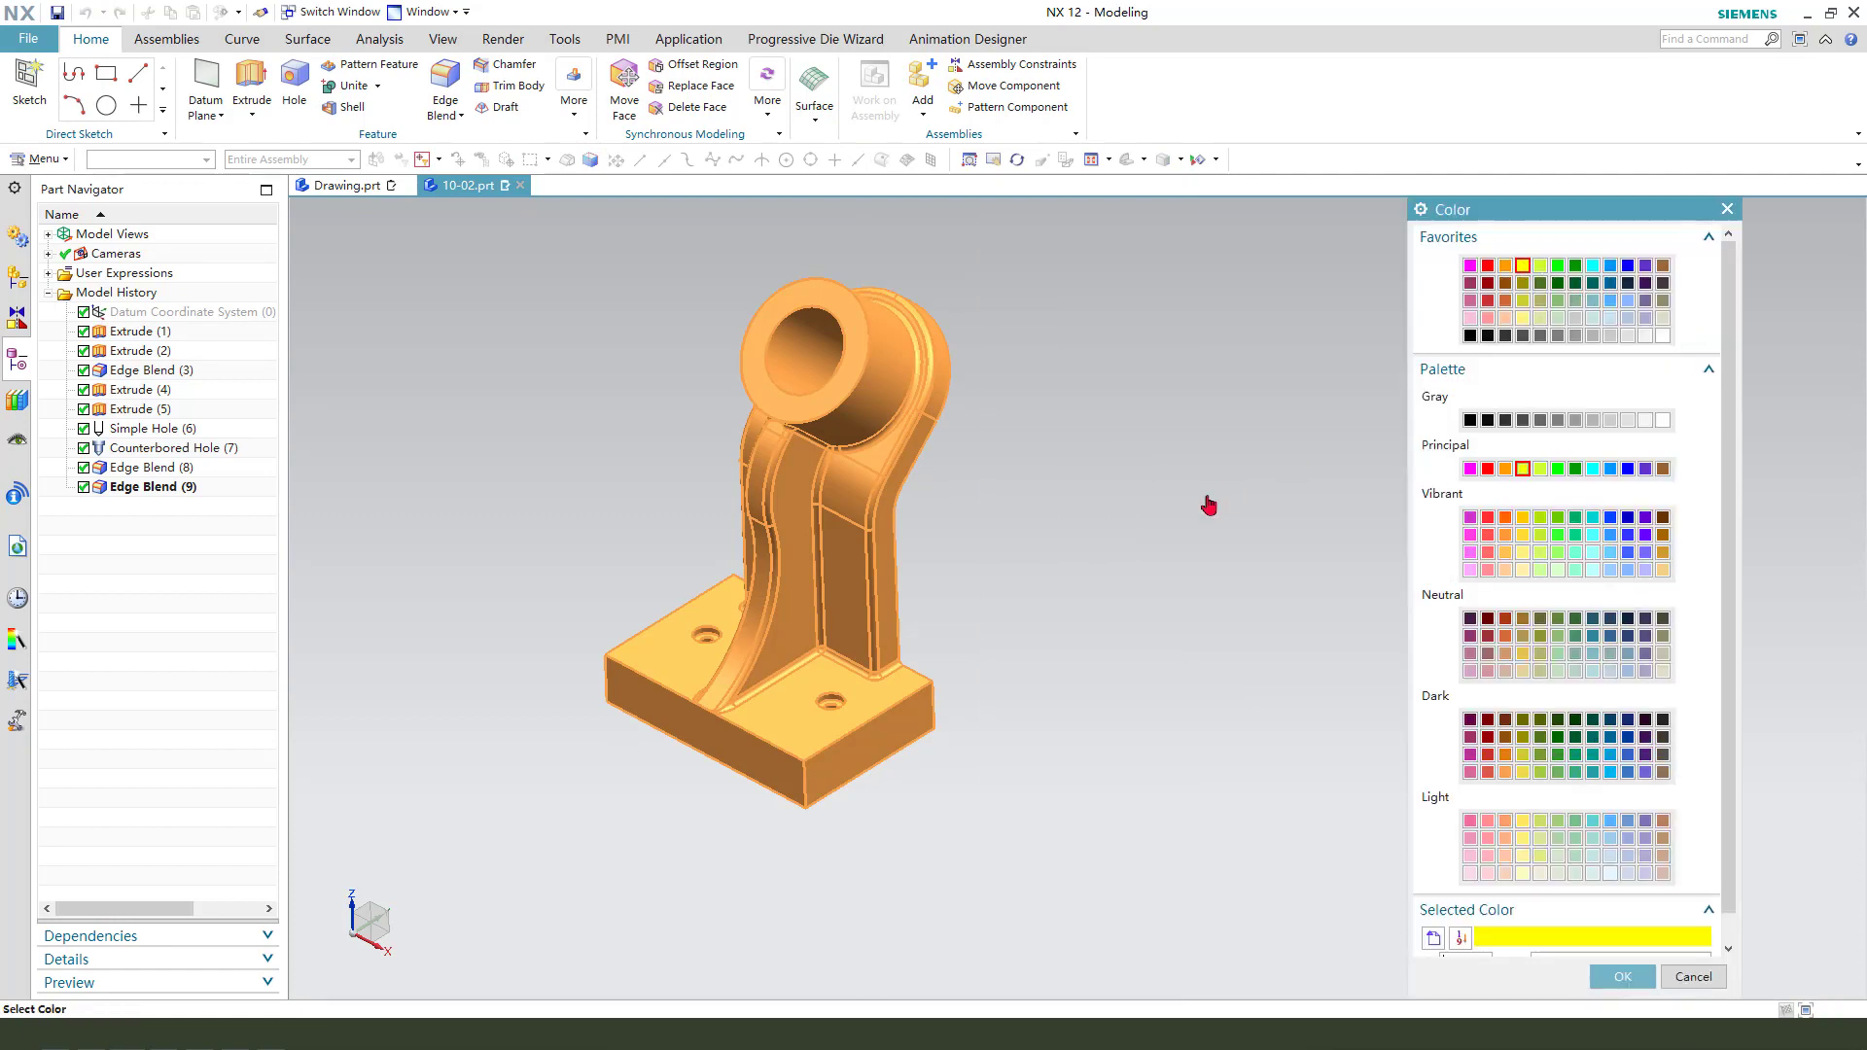
middle_click(1209, 508)
middle_click(1234, 516)
middle_click_drag(1209, 655, 1204, 658)
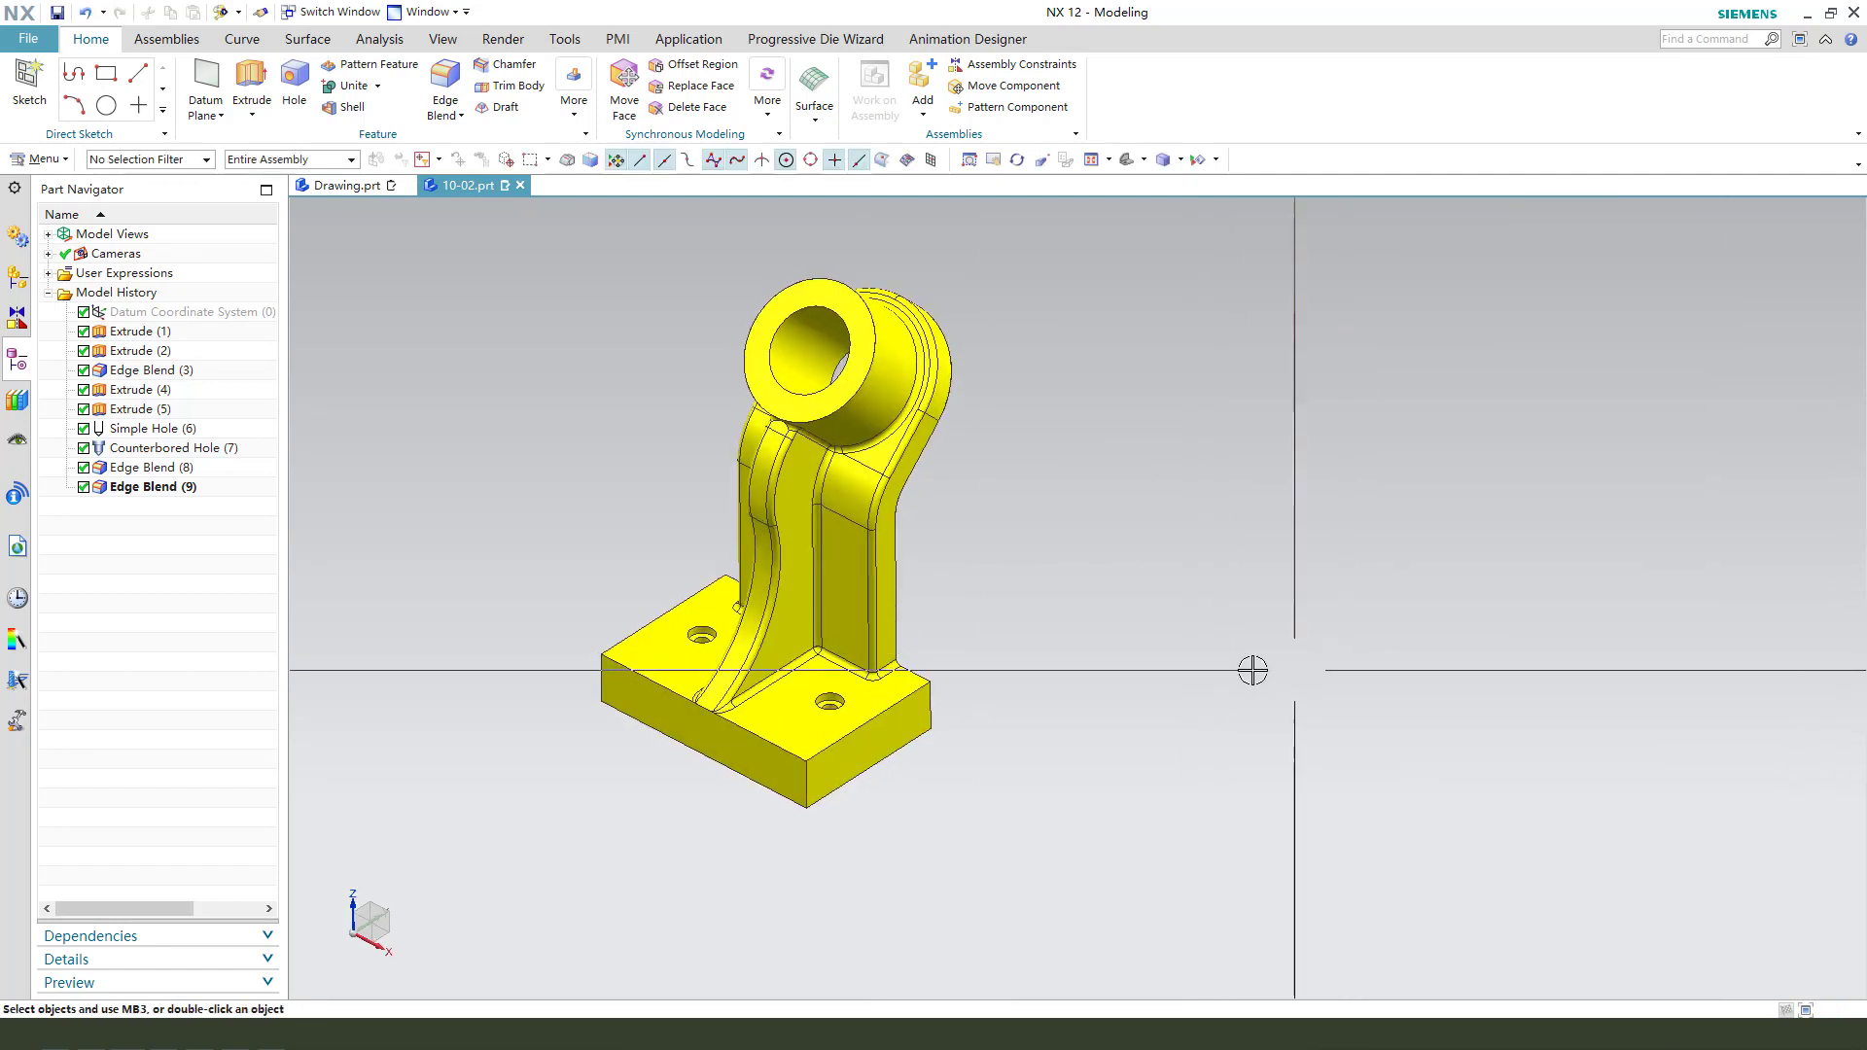
left_click(61, 14)
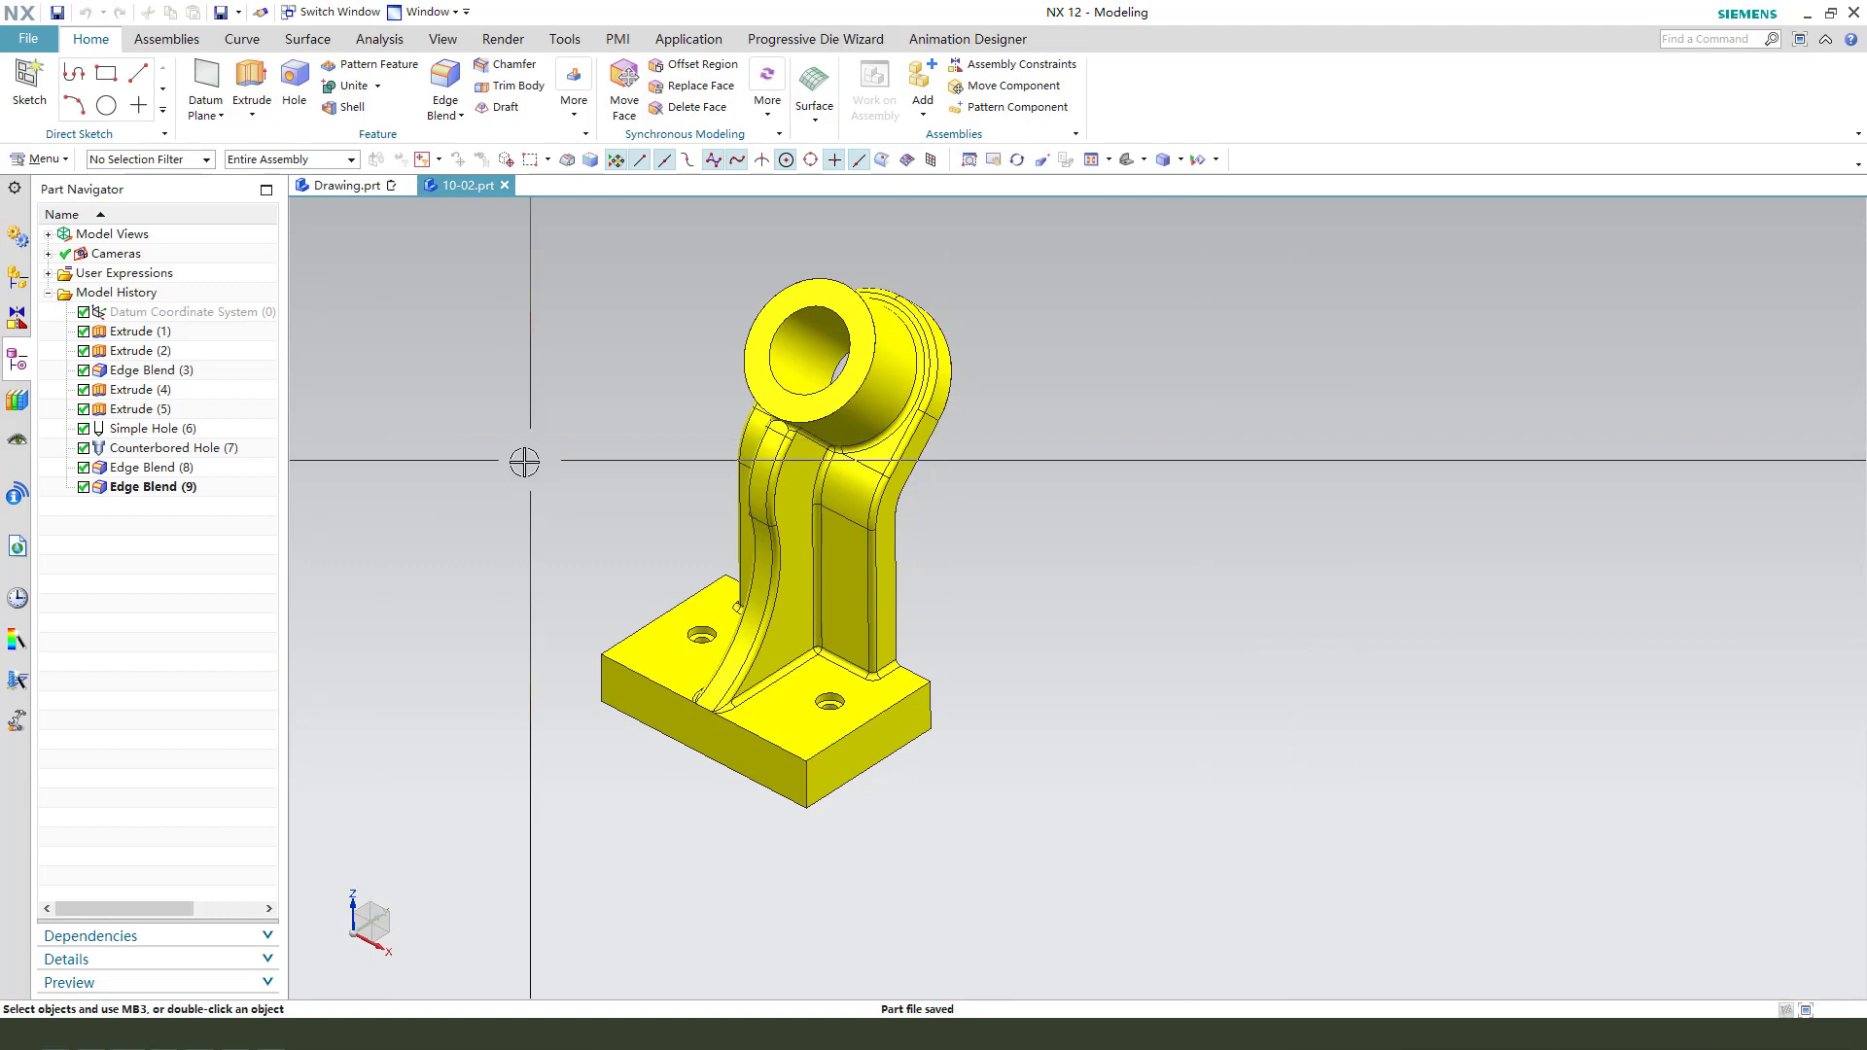